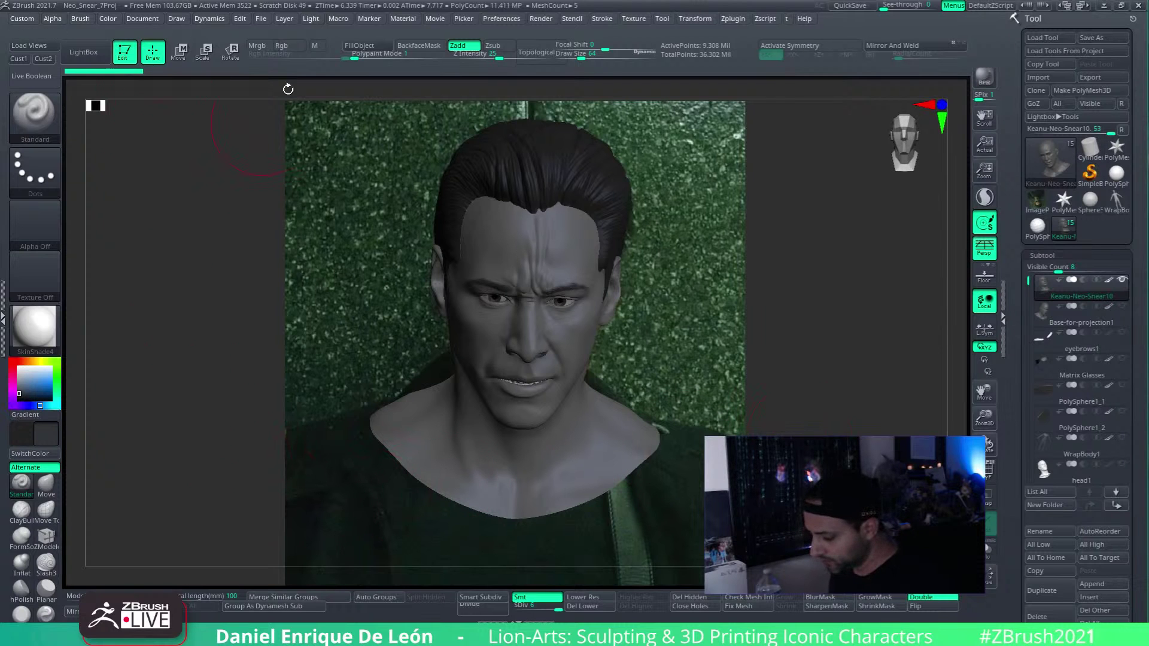
Step: Turn on the second light and set its colour to blue
{"action": "left_click", "coordinate": [312, 18]}
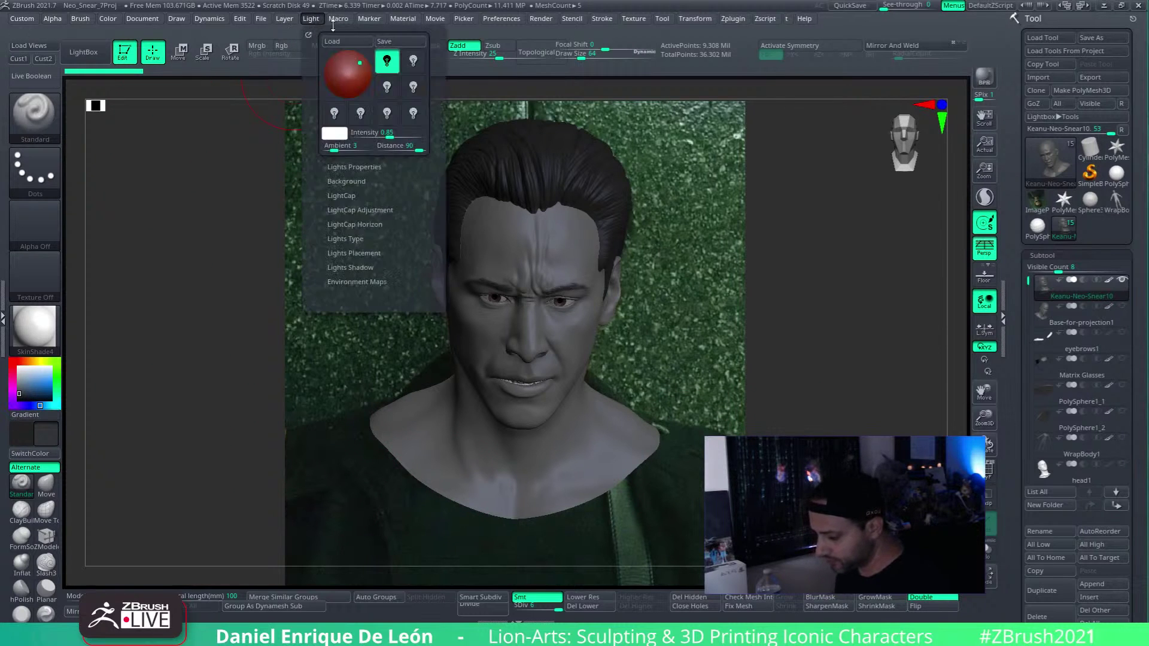
{"action": "left_click", "coordinate": [413, 62]}
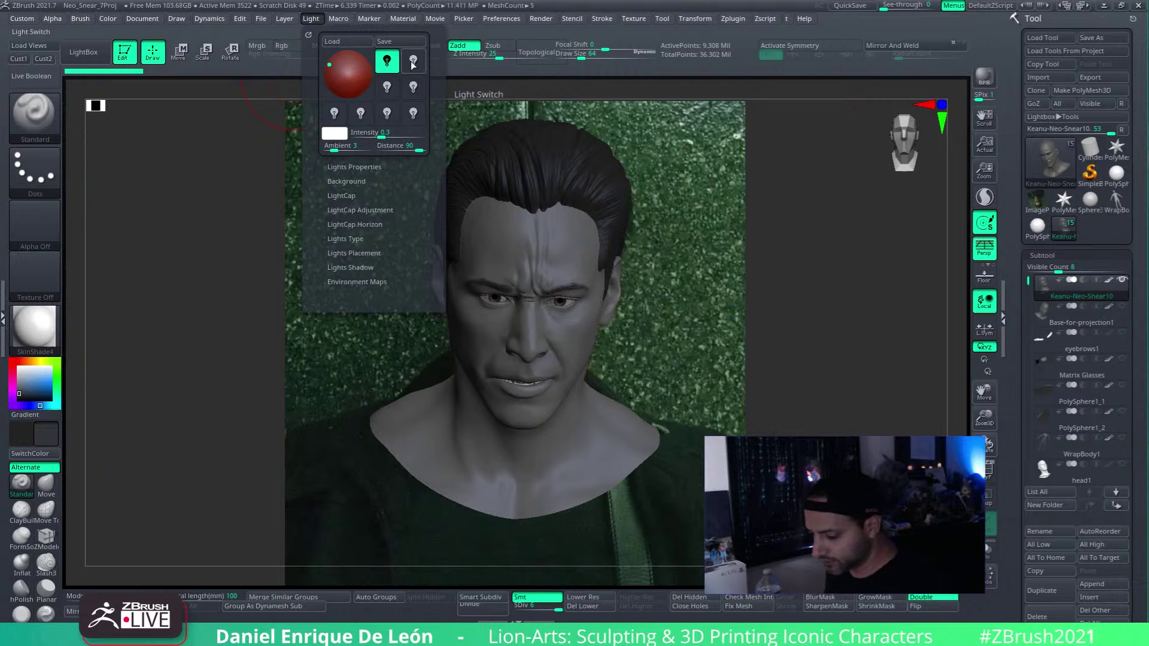
{"action": "left_click", "coordinate": [334, 133]}
{"action": "left_click", "coordinate": [355, 227]}
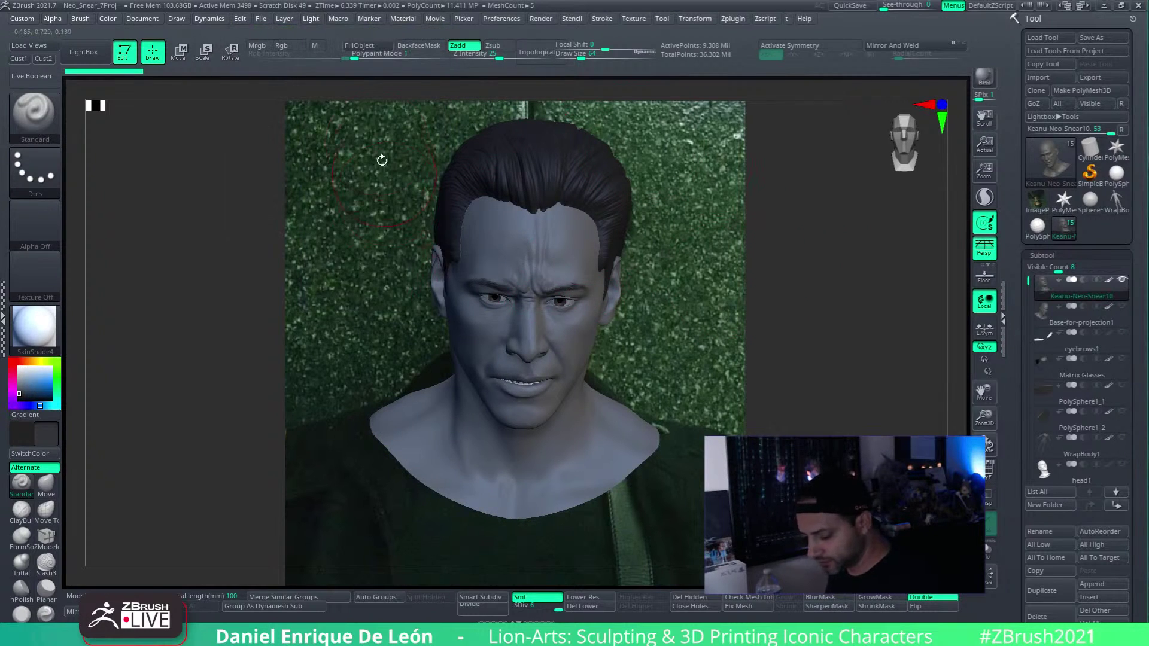
Step: Turn on the third light and set its colour to red
{"action": "left_click", "coordinate": [271, 21]}
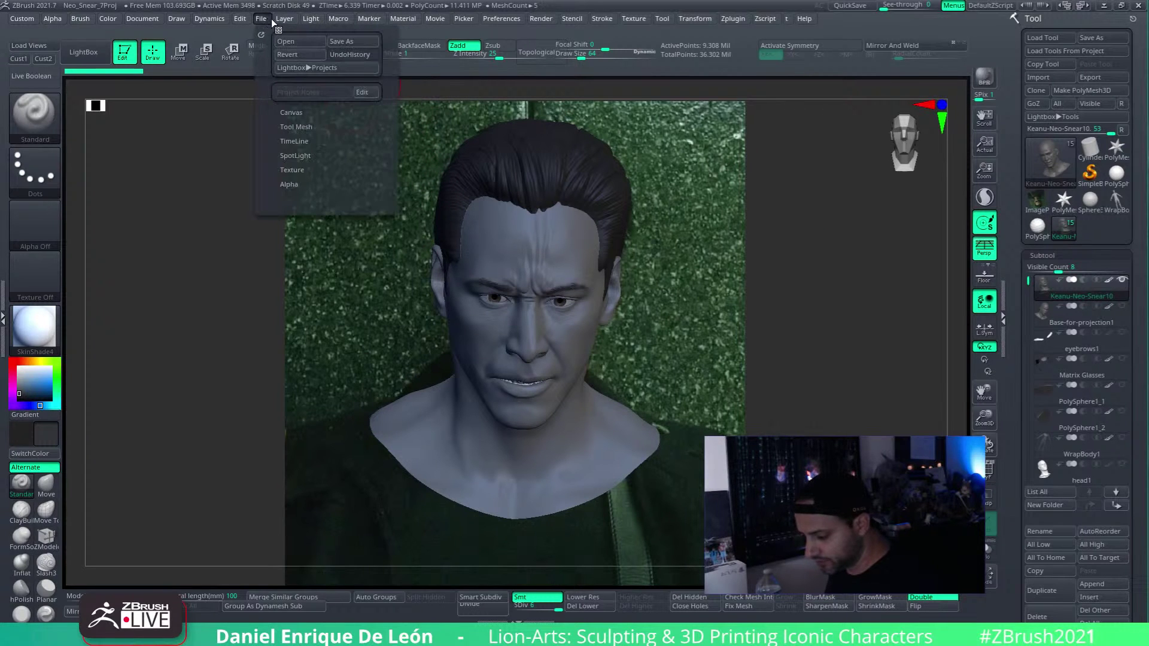
{"action": "left_click", "coordinate": [310, 19]}
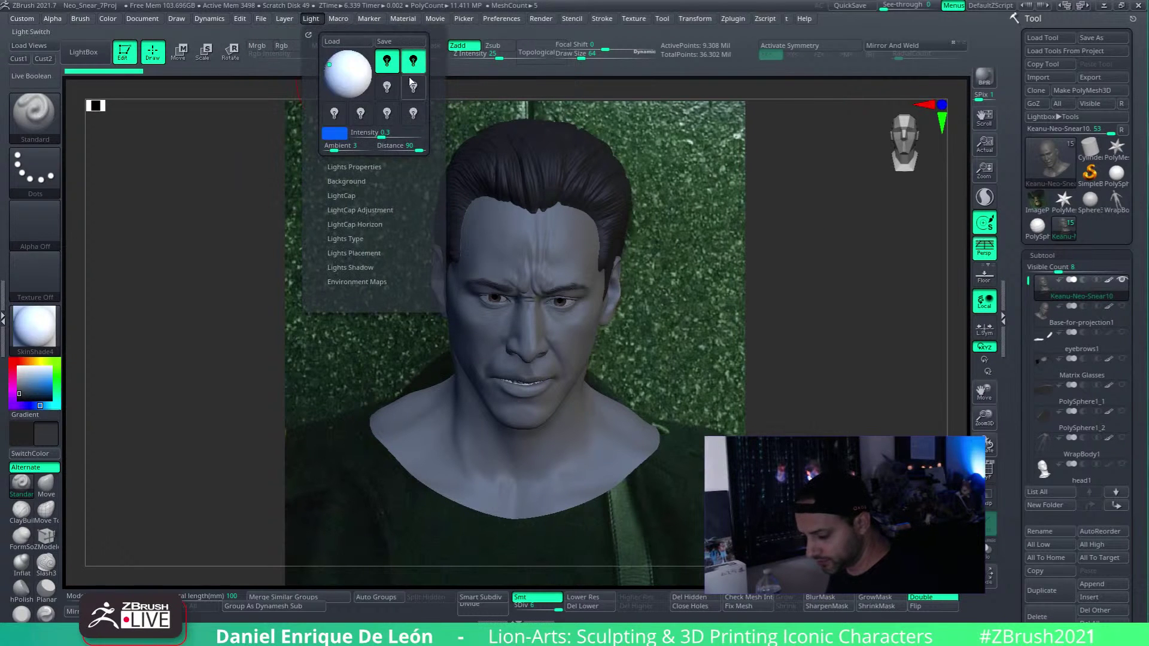
{"action": "left_click", "coordinate": [386, 87]}
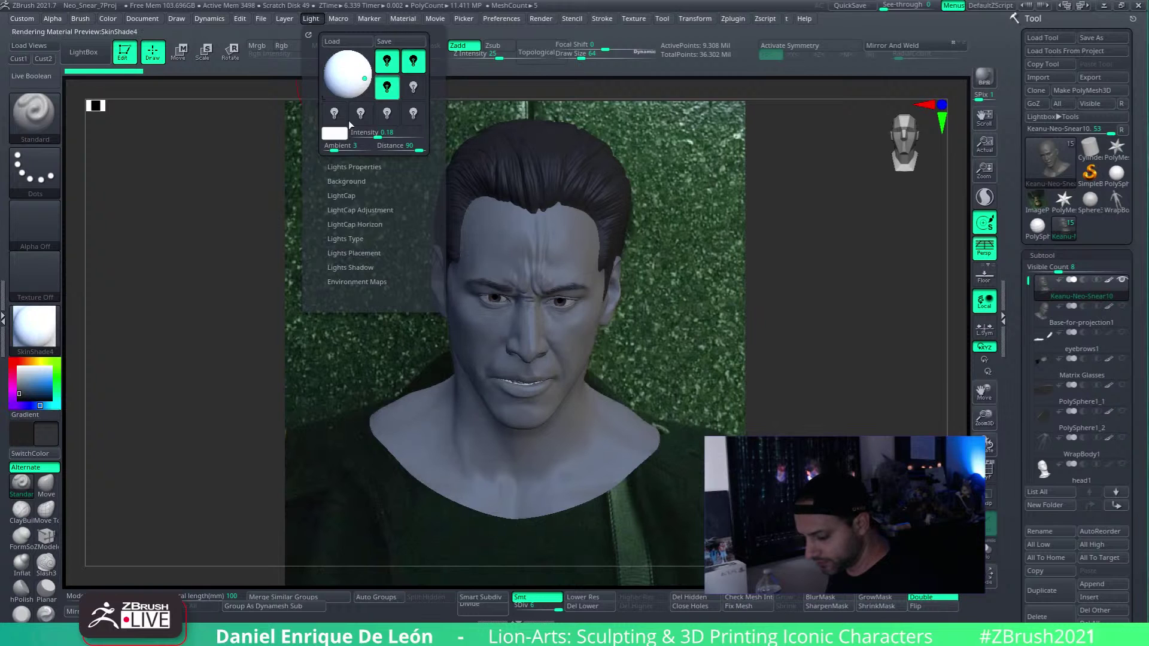
{"action": "left_click", "coordinate": [335, 133]}
{"action": "left_click", "coordinate": [418, 141]}
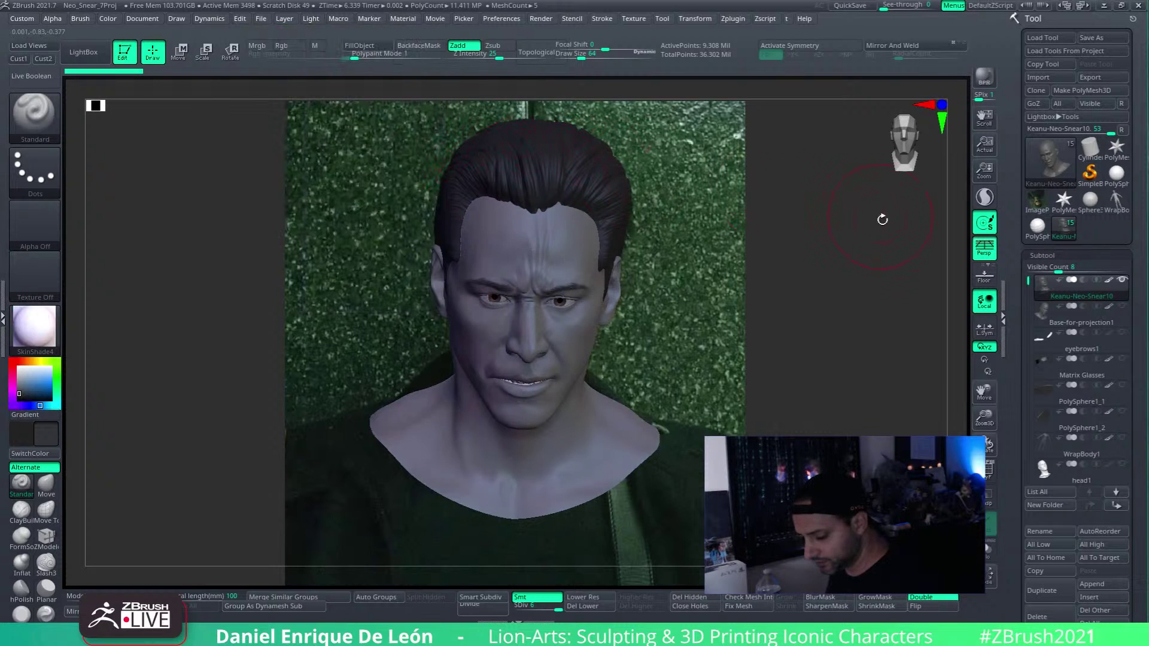
Step: Set the red light's intensity to about 0.37 and the blue second light's intensity to about 0.47
{"action": "left_click", "coordinate": [312, 20]}
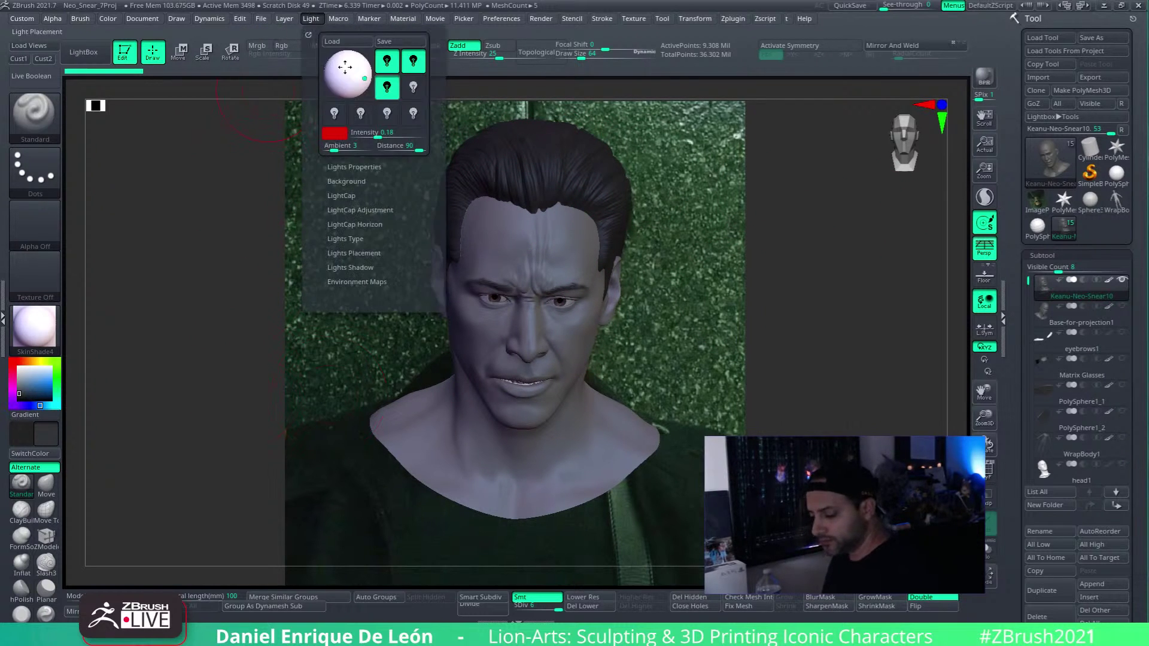
{"action": "left_click", "coordinate": [359, 239]}
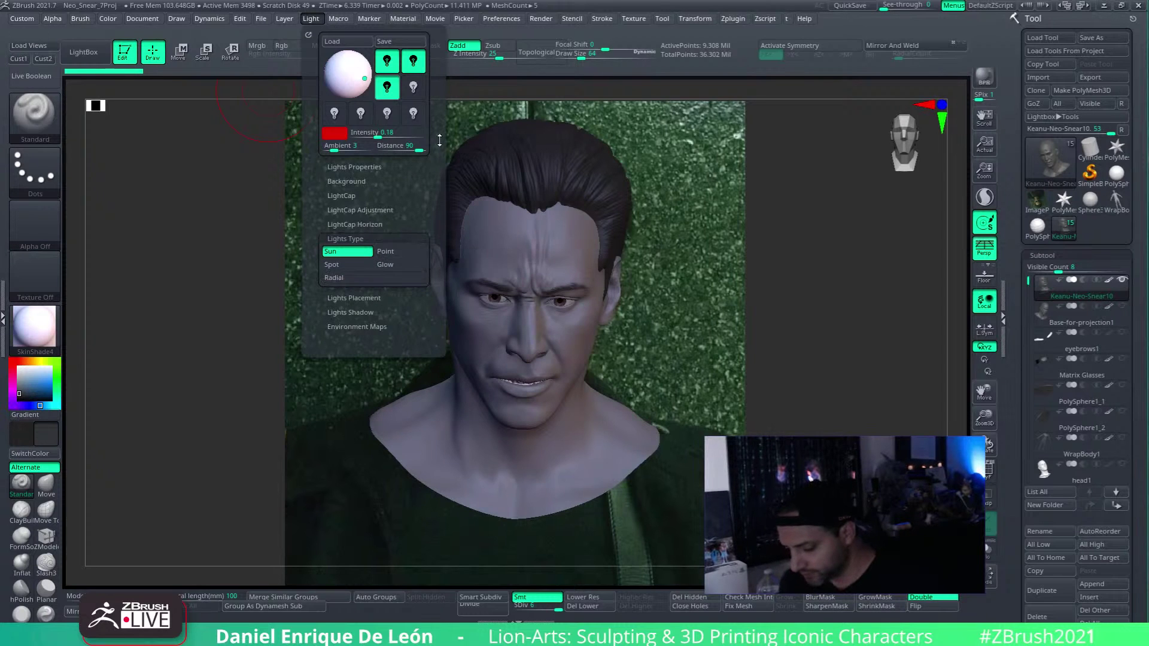
{"action": "left_click_drag", "start_coordinate": [378, 136], "coordinate": [383, 136]}
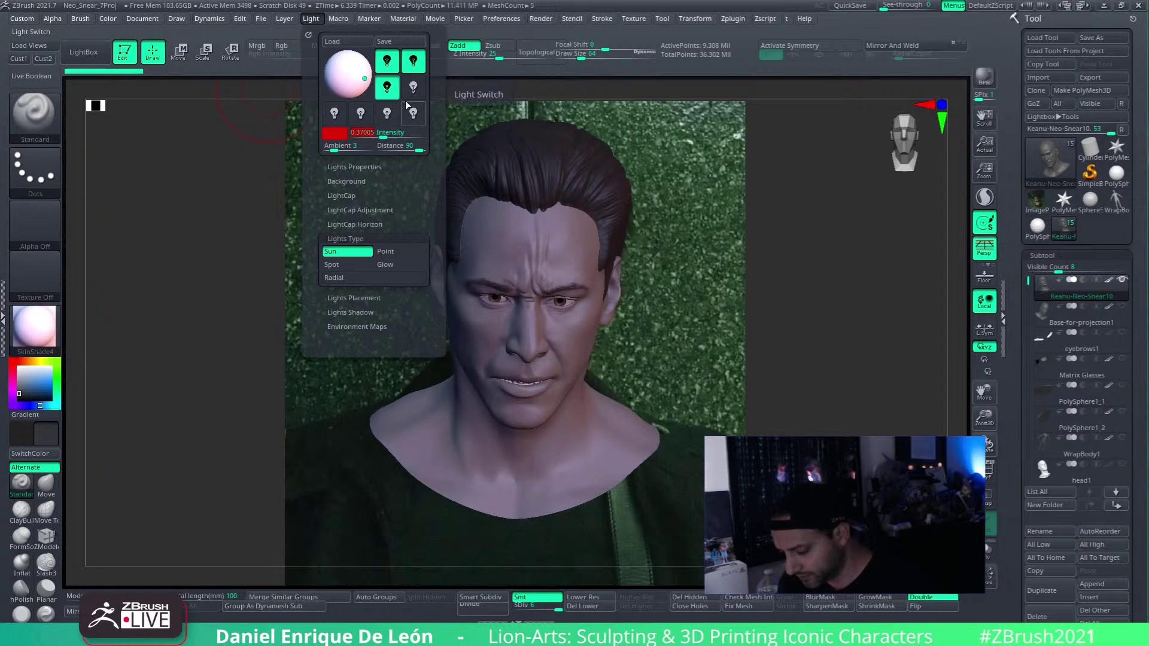
{"action": "left_click", "coordinate": [415, 63]}
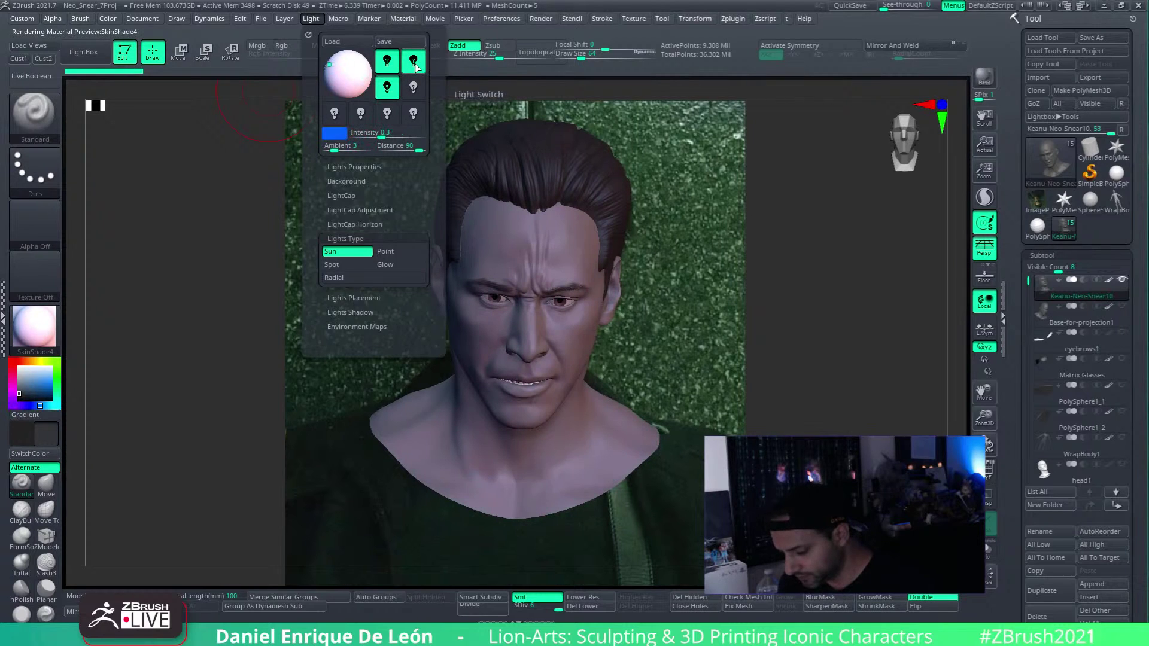
{"action": "left_click_drag", "start_coordinate": [381, 136], "coordinate": [385, 135]}
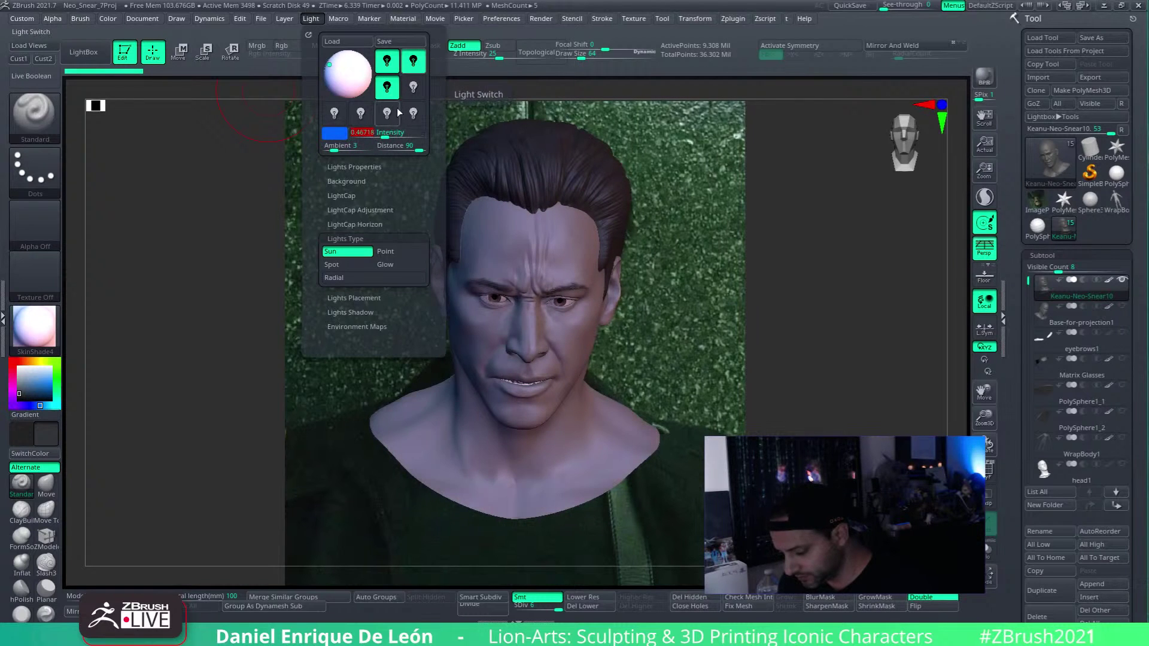
Step: Turn on the blue fourth light and change the second light's colour to green with RGB 0, 255, 10
{"action": "left_click", "coordinate": [386, 92]}
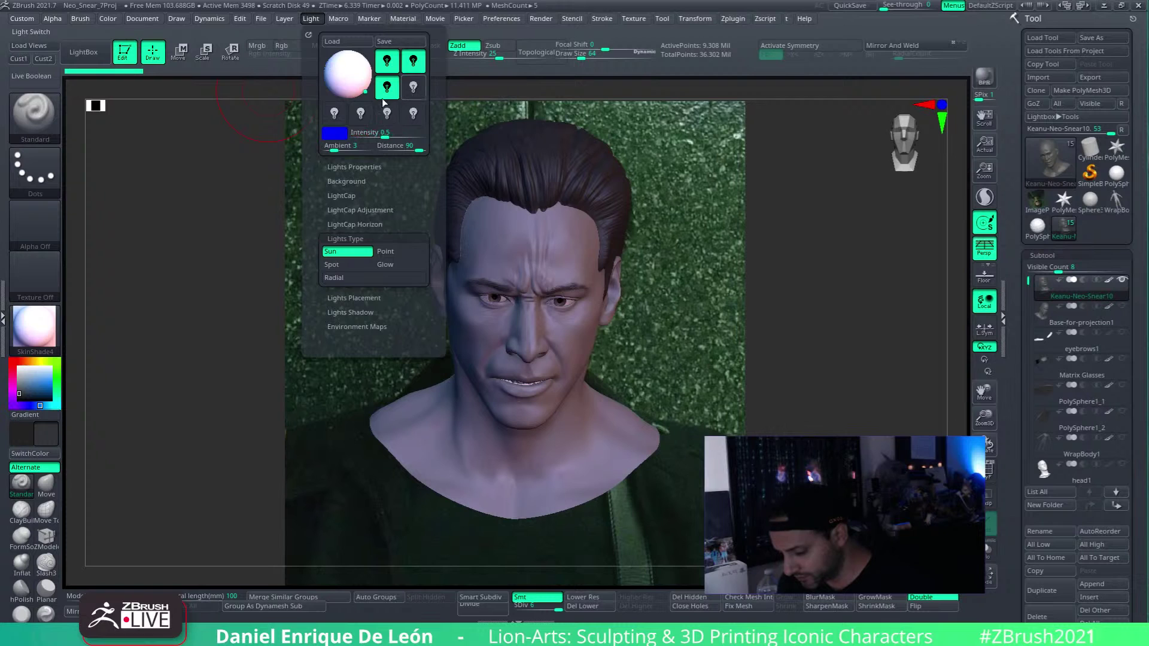
{"action": "left_click", "coordinate": [412, 89]}
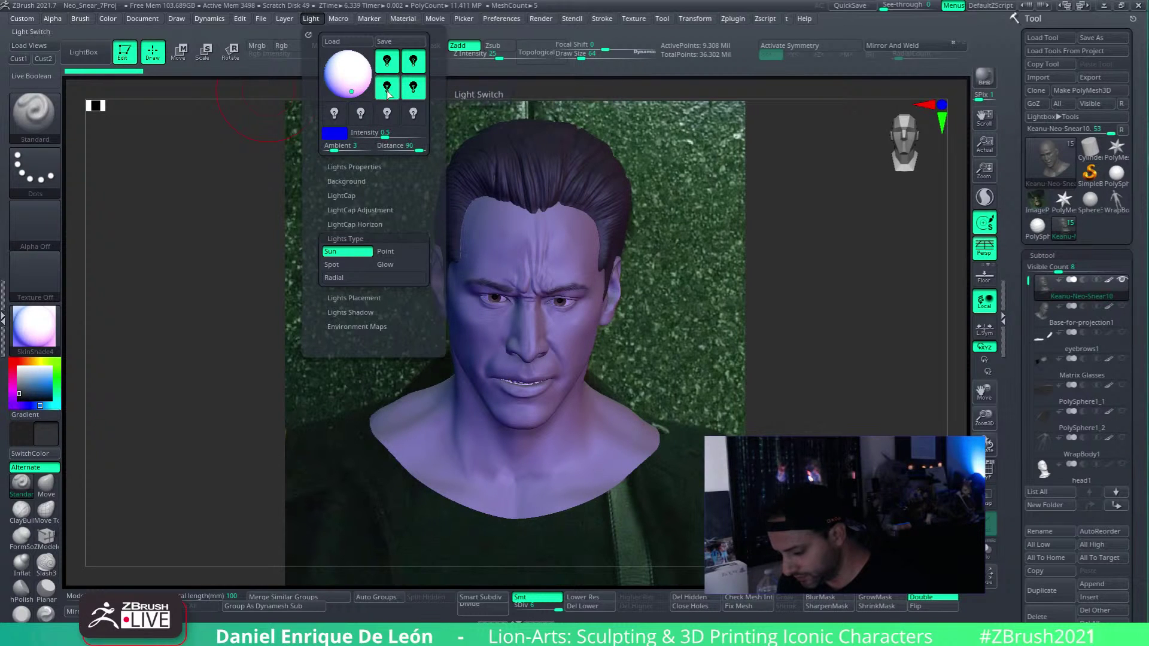
{"action": "left_click", "coordinate": [412, 66]}
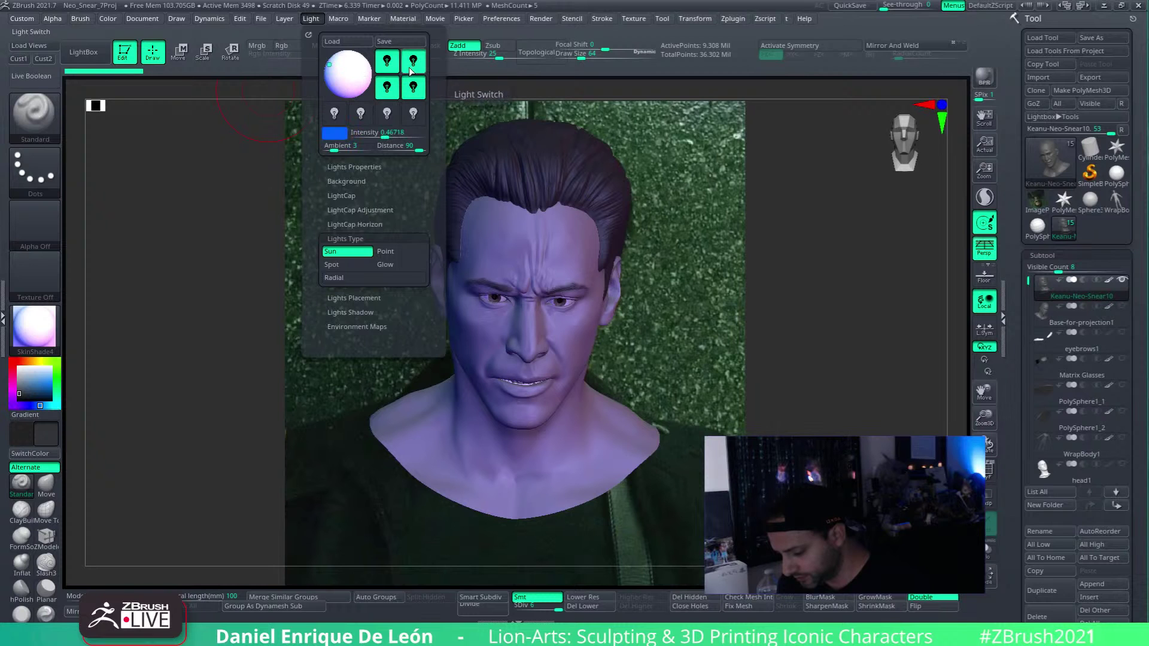
{"action": "left_click", "coordinate": [333, 132]}
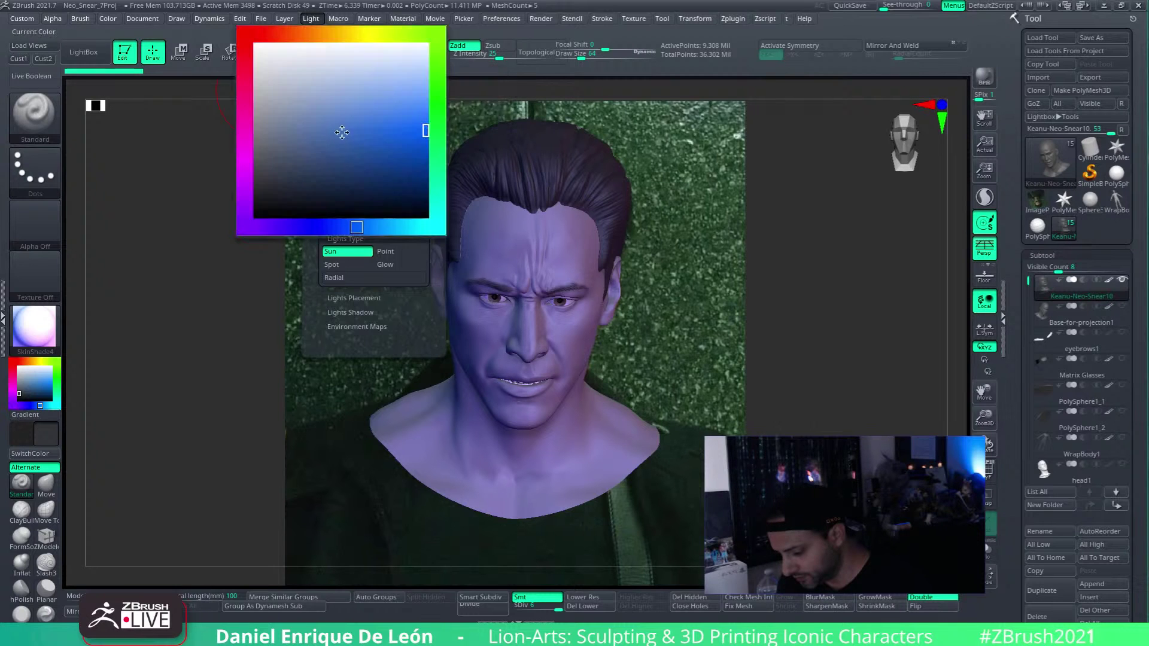
{"action": "left_click", "coordinate": [437, 105]}
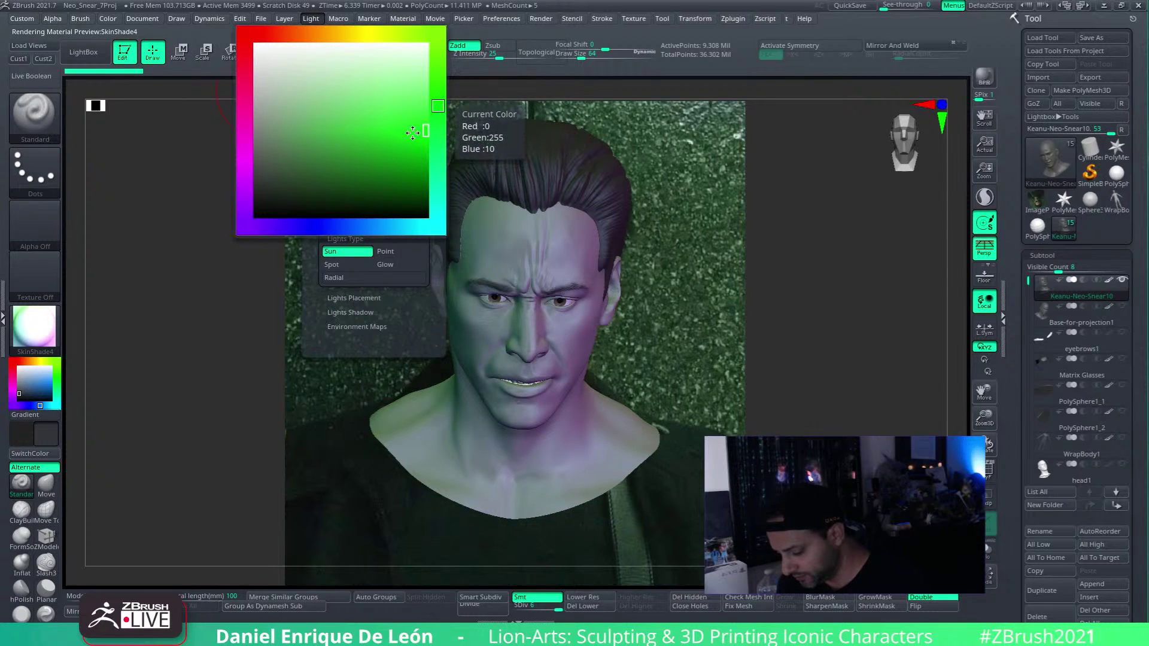
Step: Inspect the head under the coloured lights from several angles and close up around the brow
{"action": "left_click", "coordinate": [311, 18]}
{"action": "left_click", "coordinate": [387, 87]}
{"action": "left_click", "coordinate": [387, 87]}
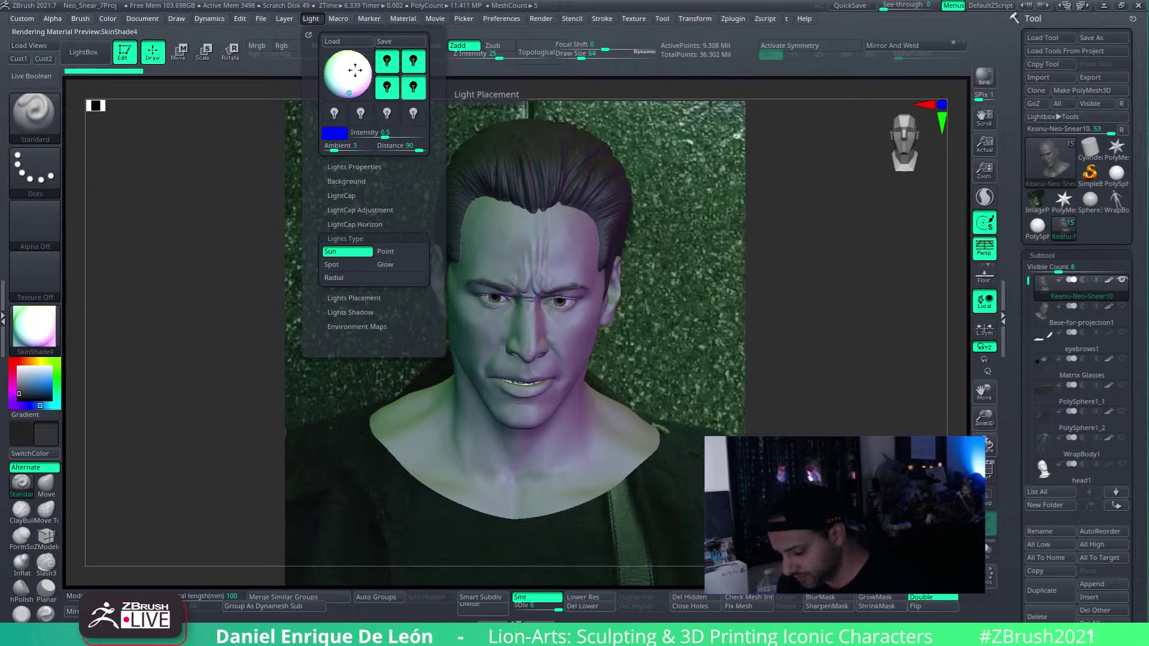
{"action": "left_click_drag", "start_coordinate": [771, 428], "coordinate": [820, 415]}
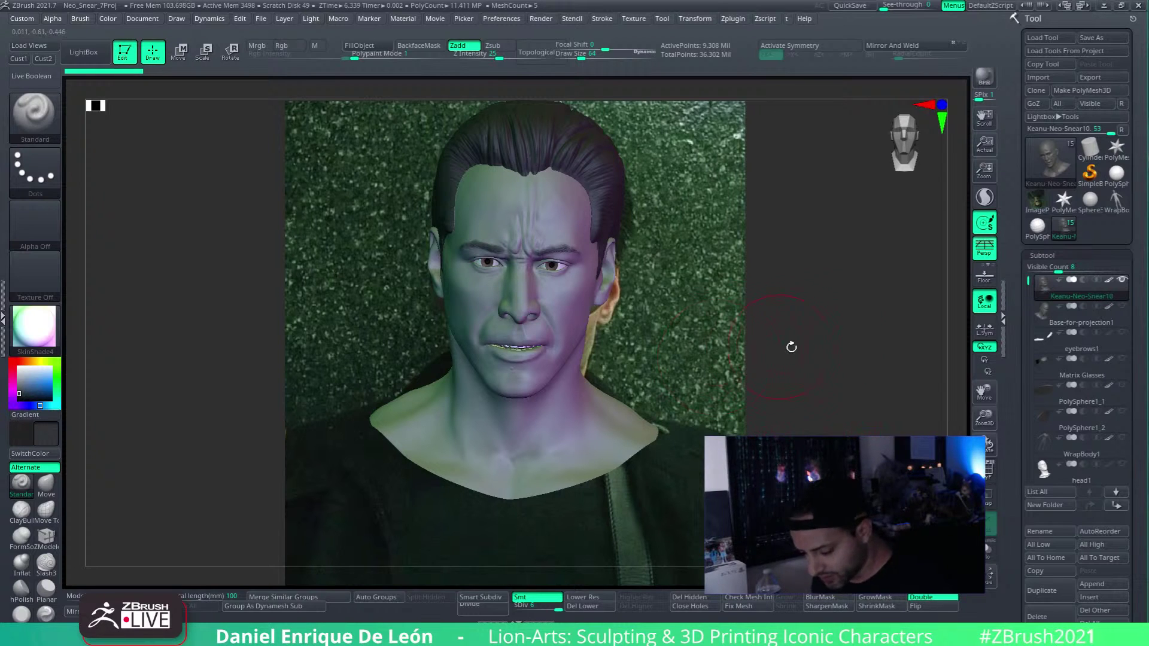
{"action": "left_click_drag", "start_coordinate": [790, 344], "coordinate": [816, 366]}
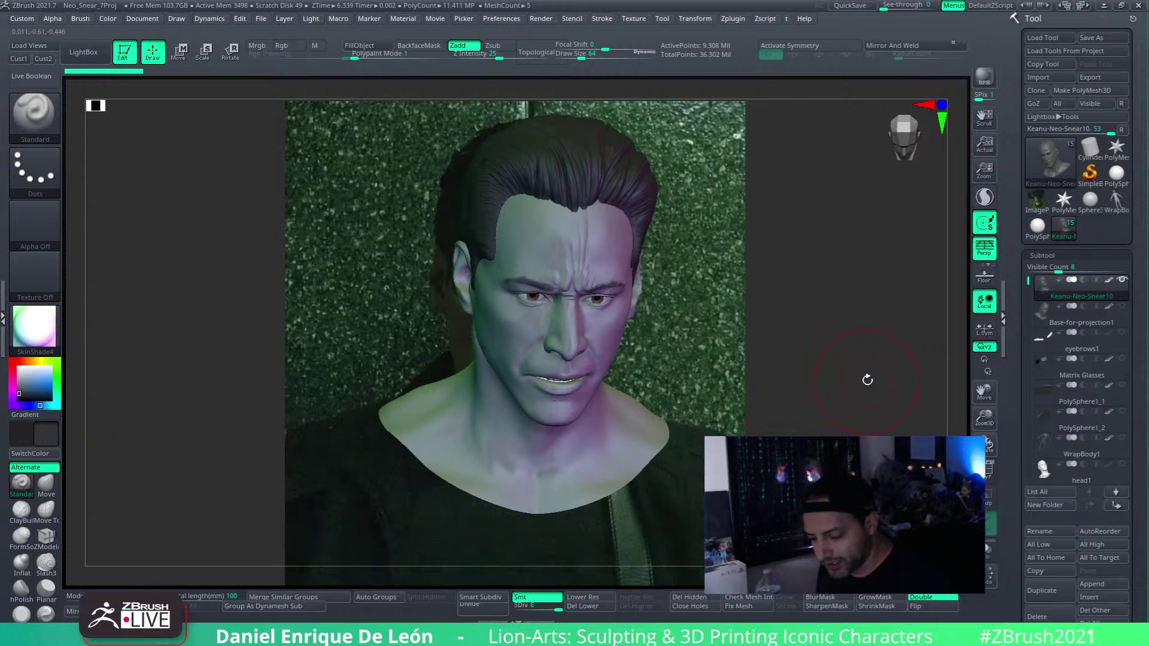
{"action": "left_click_drag", "start_coordinate": [867, 380], "coordinate": [856, 371]}
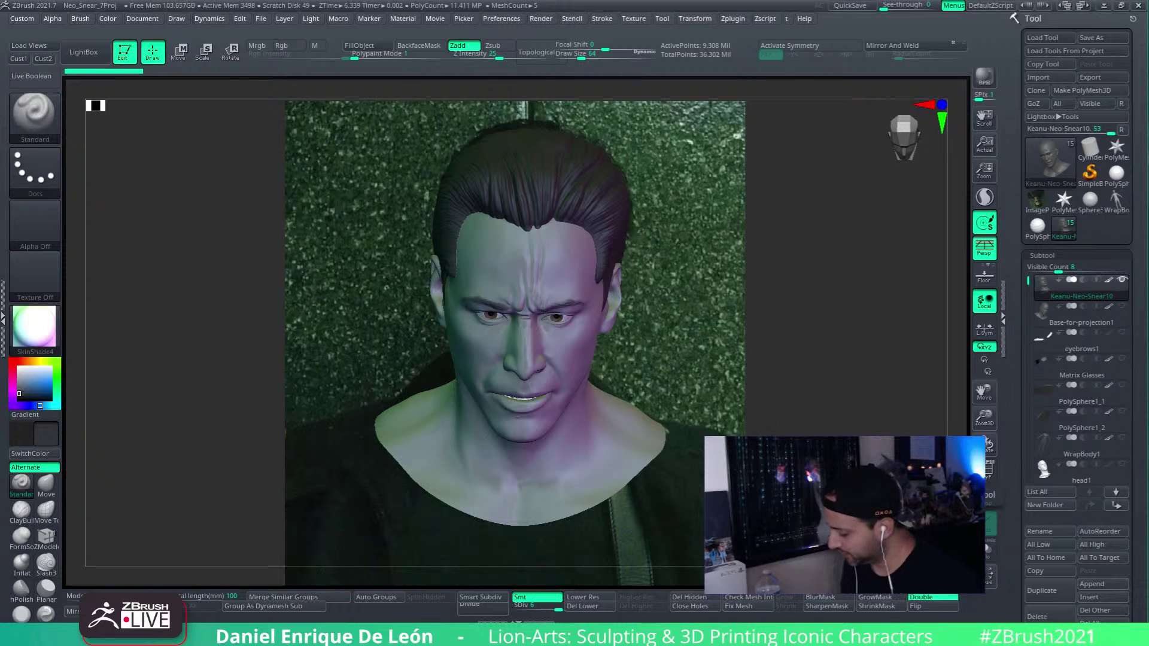
{"action": "left_click_drag", "start_coordinate": [819, 342], "coordinate": [770, 283]}
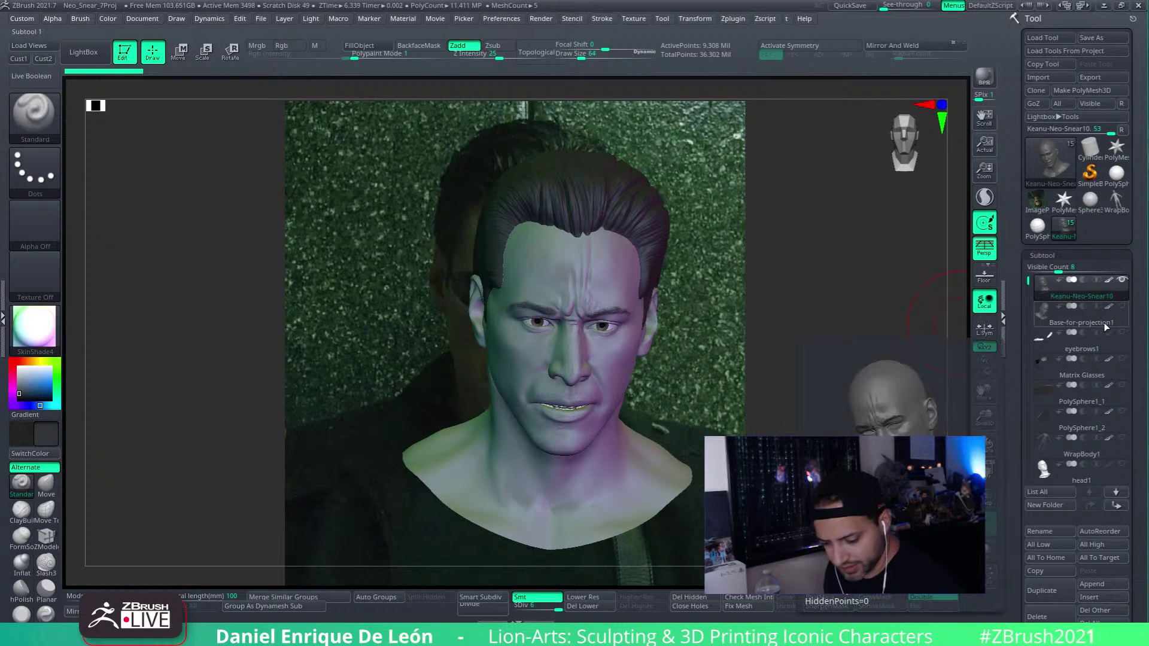
{"action": "left_click_drag", "start_coordinate": [874, 330], "coordinate": [763, 329]}
{"action": "right_click_drag", "start_coordinate": [668, 333], "coordinate": [966, 312], "text": "alt"}
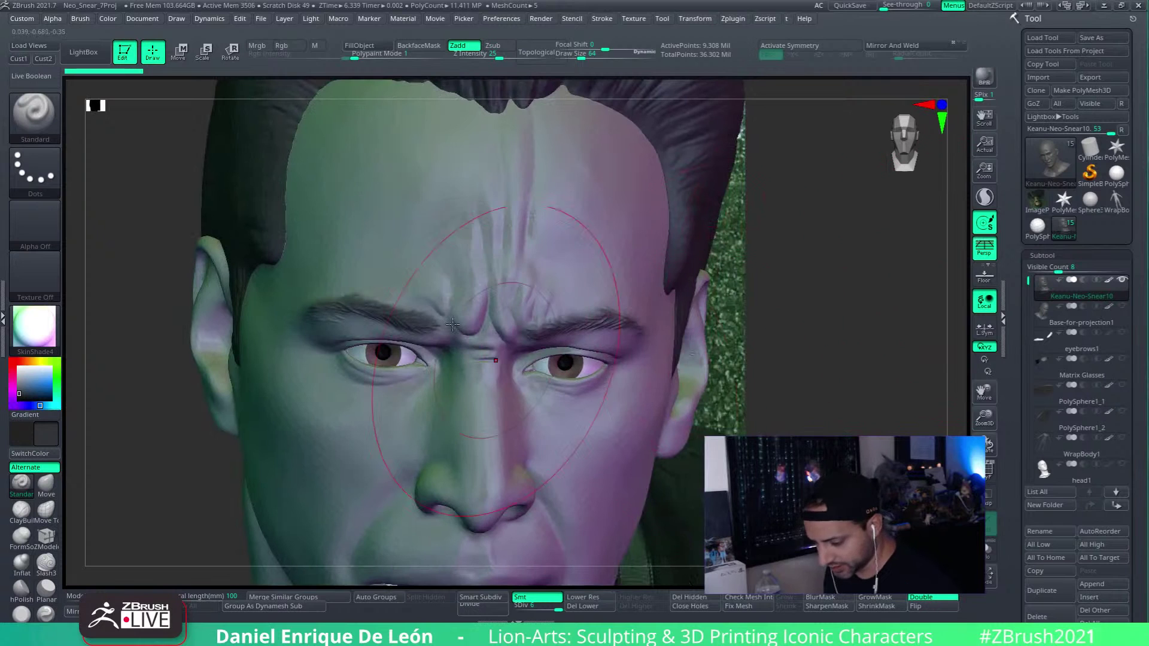
Step: Turn off the red, green and blue lights so only the main light illuminates the head
{"action": "left_click", "coordinate": [310, 19]}
{"action": "left_click", "coordinate": [397, 90]}
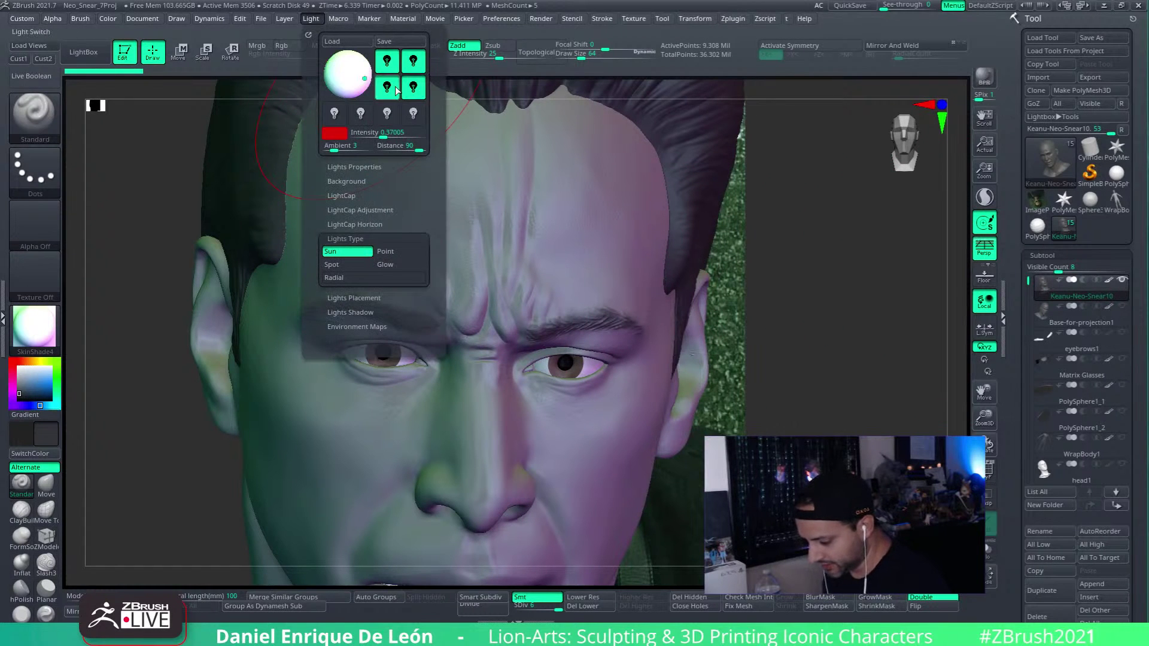
{"action": "left_click", "coordinate": [415, 66]}
{"action": "left_click", "coordinate": [415, 67]}
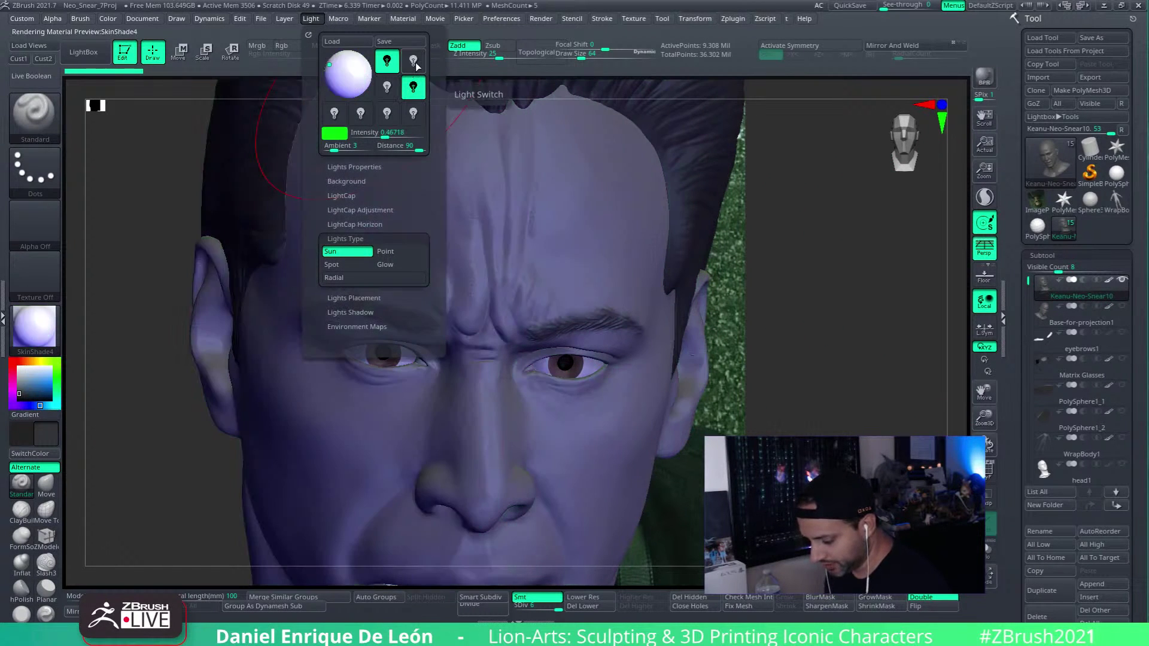
{"action": "left_click", "coordinate": [316, 21]}
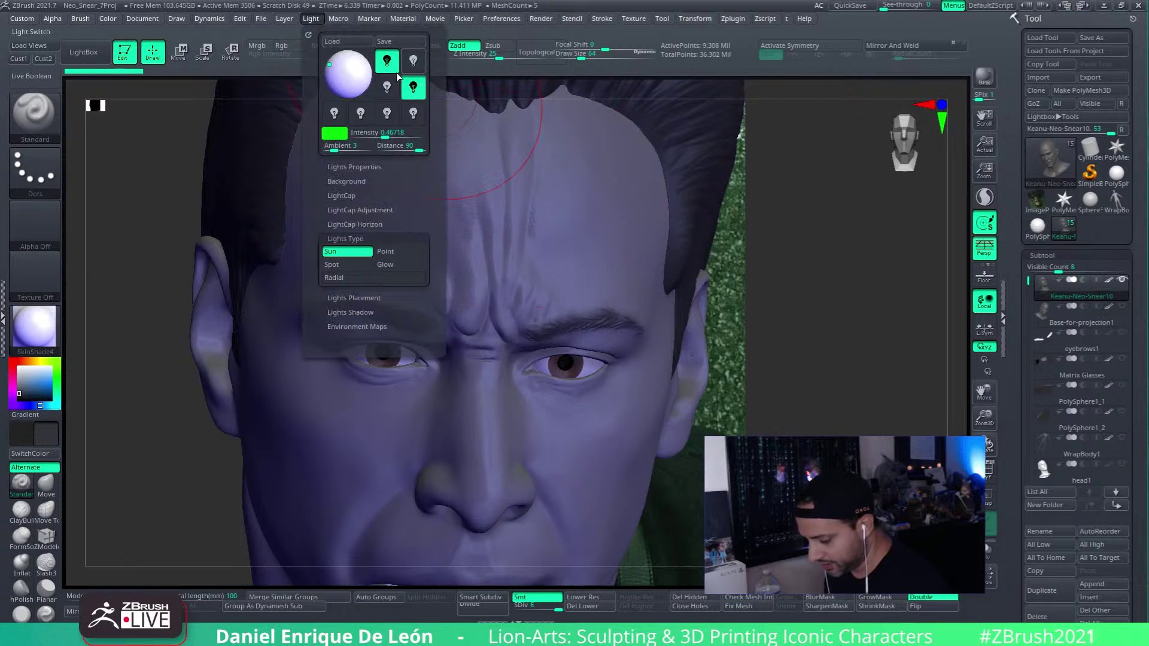
{"action": "left_click", "coordinate": [413, 88]}
{"action": "left_click", "coordinate": [413, 88]}
Step: Toggle the blue and red lights individually to compare how each one shades the forehead
{"action": "right_click_drag", "start_coordinate": [603, 266], "coordinate": [679, 327]}
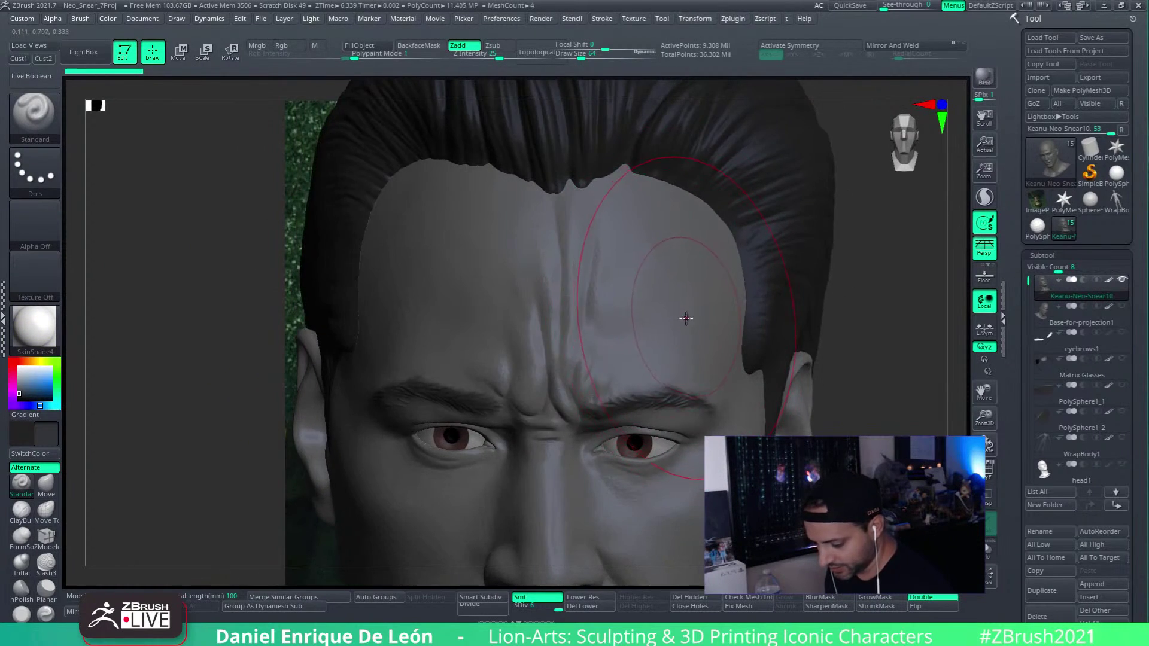
{"action": "left_click", "coordinate": [311, 18]}
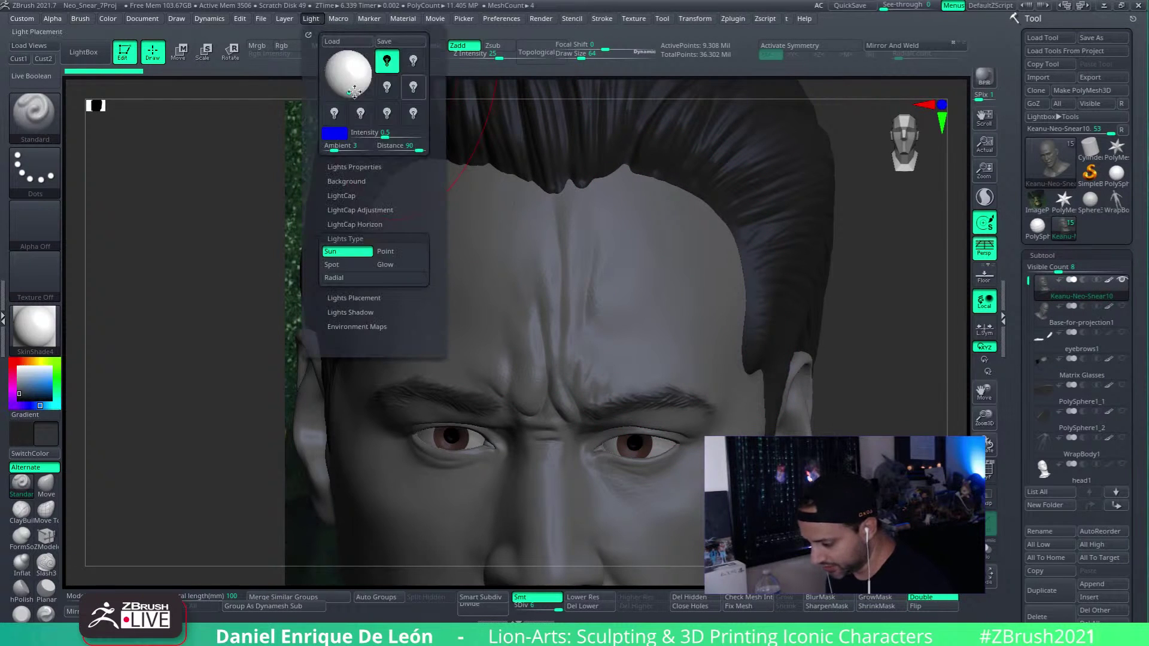
{"action": "left_click", "coordinate": [413, 88]}
{"action": "left_click", "coordinate": [414, 93]}
{"action": "left_click", "coordinate": [391, 90]}
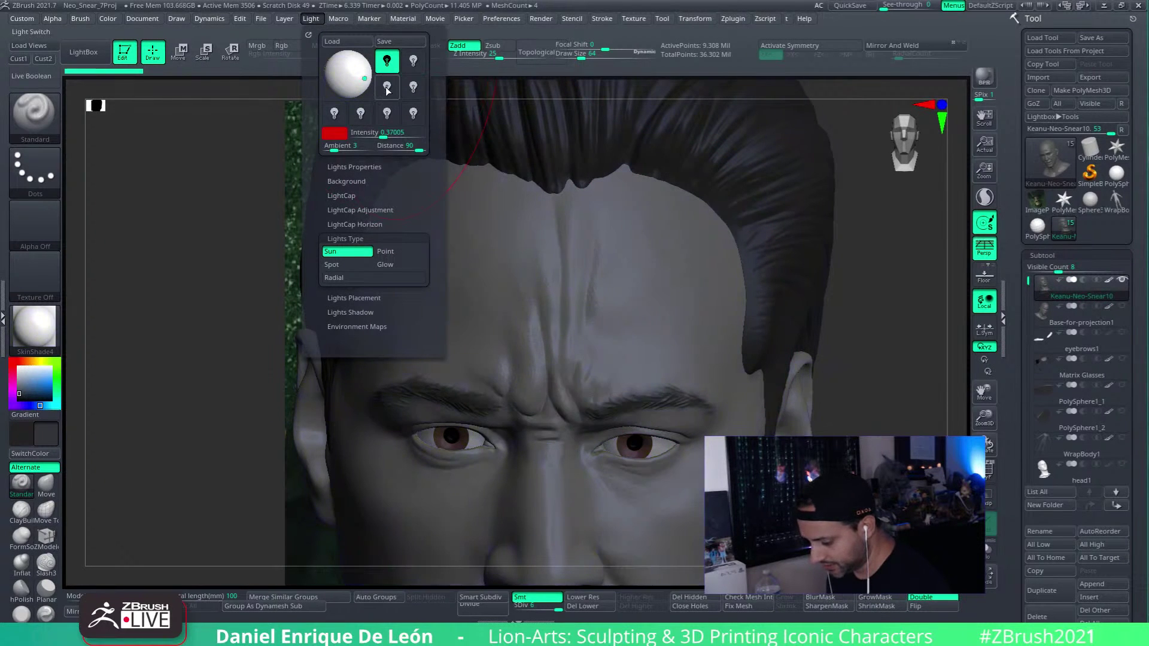
{"action": "left_click", "coordinate": [391, 91]}
{"action": "left_click", "coordinate": [387, 88]}
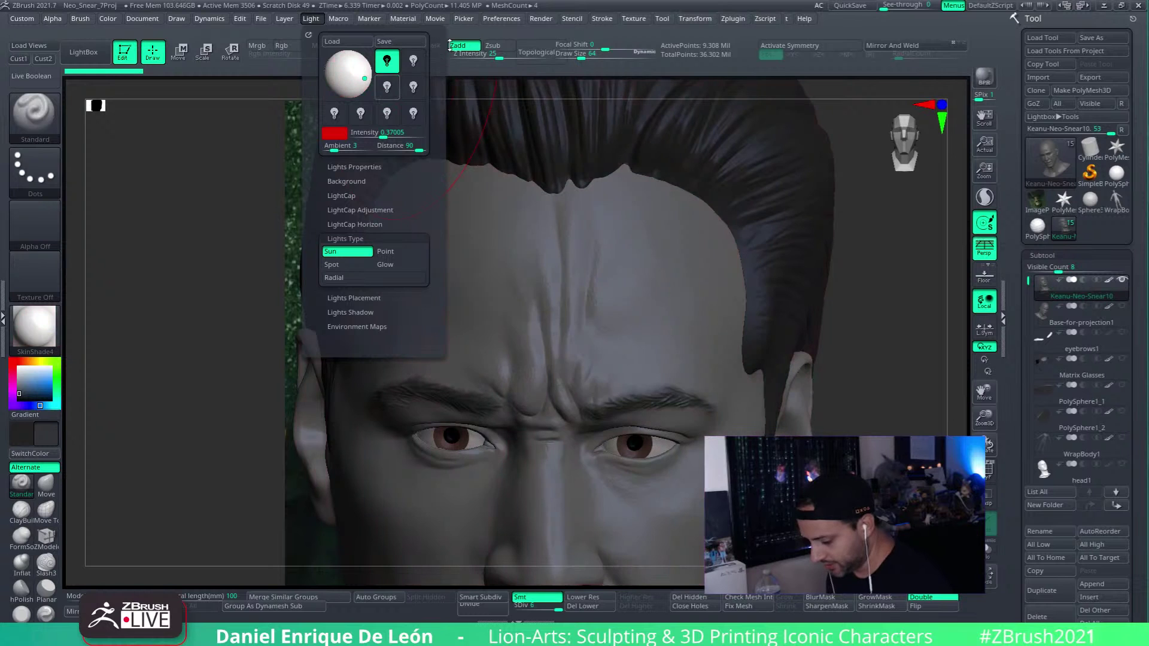
{"action": "left_click", "coordinate": [412, 88]}
{"action": "left_click", "coordinate": [411, 87]}
{"action": "left_click", "coordinate": [411, 88]}
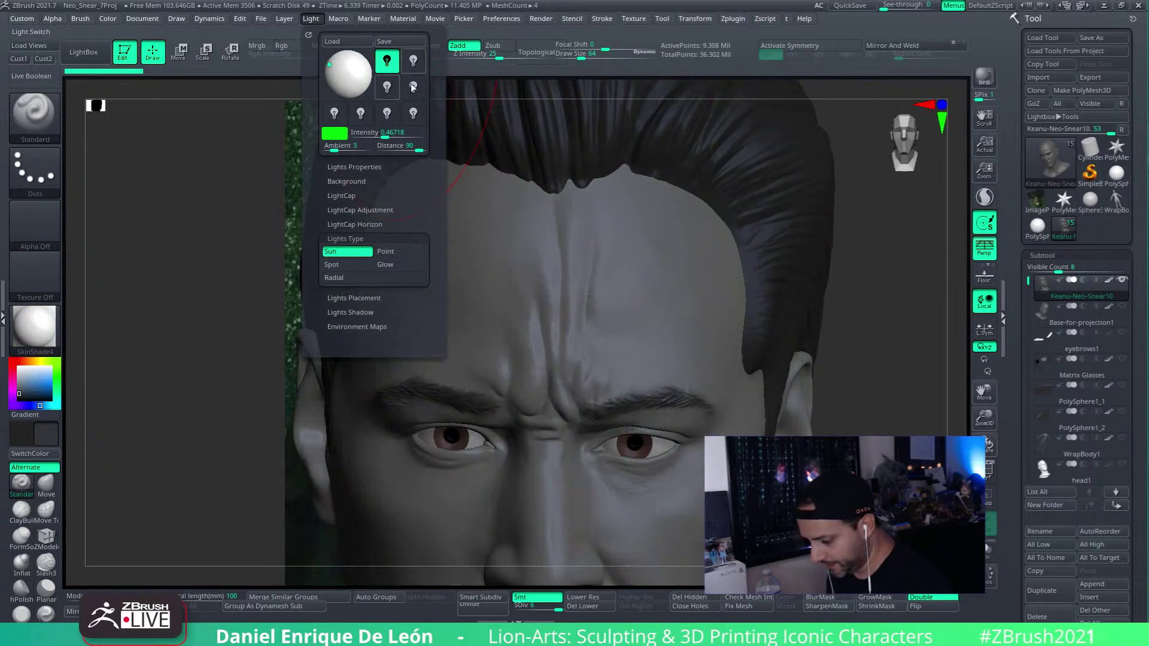
Step: Toggle the green light repeatedly to compare the forehead forms with and without it
{"action": "left_click", "coordinate": [414, 62]}
{"action": "left_click", "coordinate": [414, 62]}
{"action": "left_click", "coordinate": [415, 64]}
{"action": "left_click", "coordinate": [414, 62]}
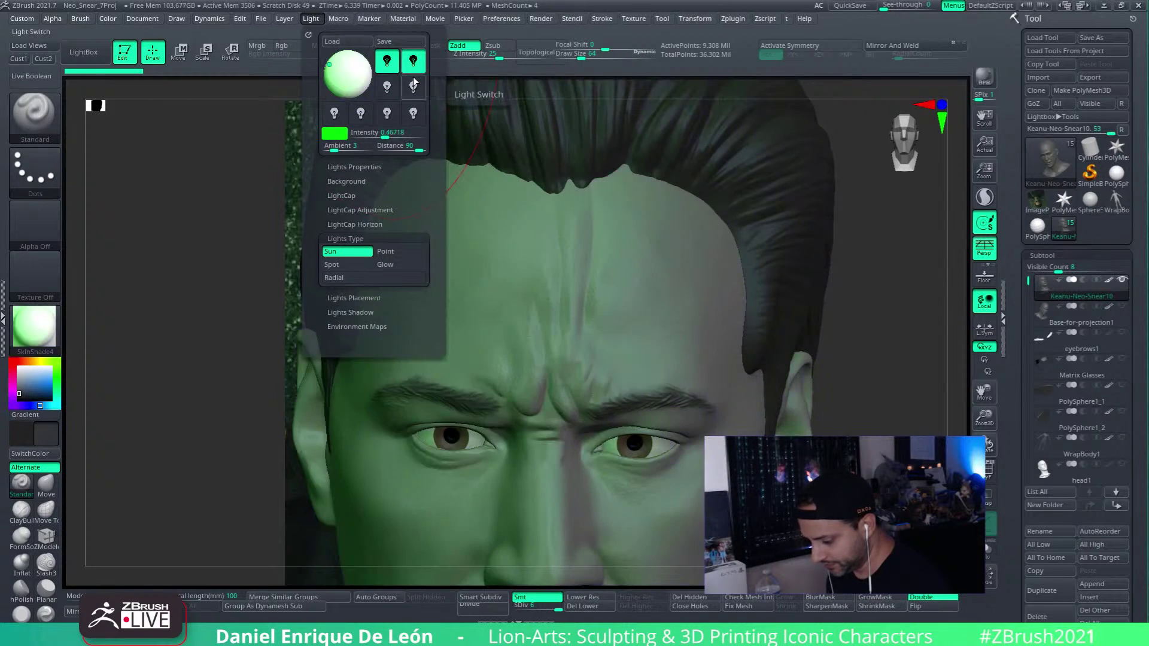
{"action": "left_click", "coordinate": [414, 62]}
{"action": "left_click", "coordinate": [414, 62]}
Step: Turn the red light on and the green light off, leaving the forehead lit by the main and red lights
{"action": "left_click", "coordinate": [388, 87]}
{"action": "left_click", "coordinate": [414, 62]}
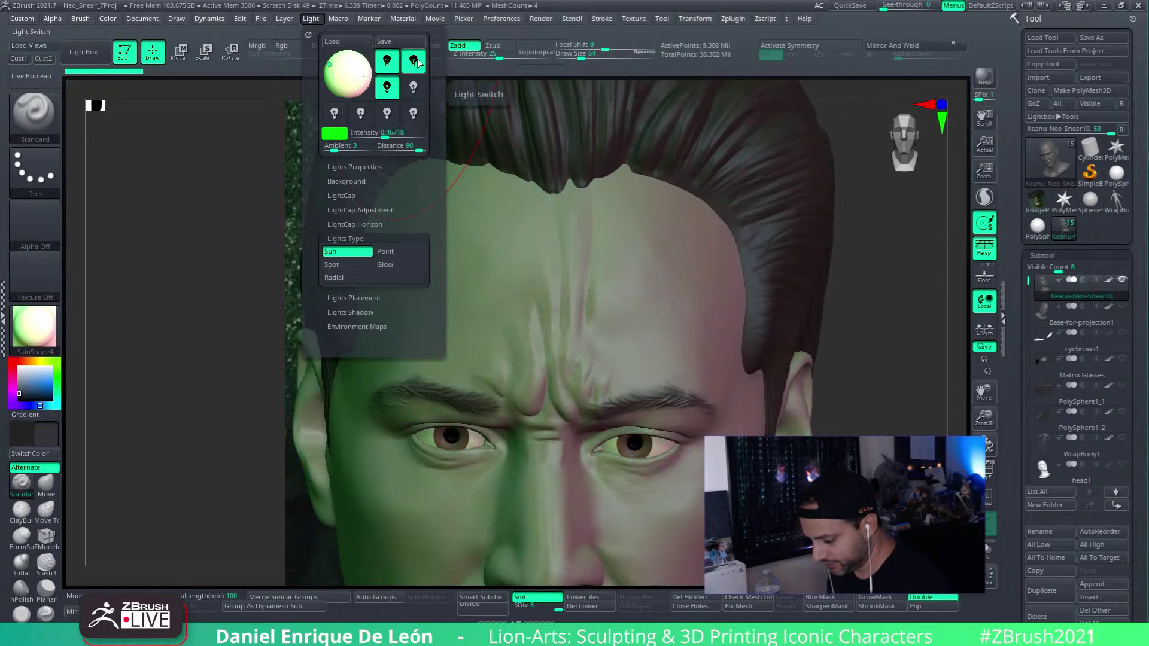
{"action": "left_click", "coordinate": [417, 61]}
{"action": "left_click", "coordinate": [417, 61]}
{"action": "left_click", "coordinate": [418, 60]}
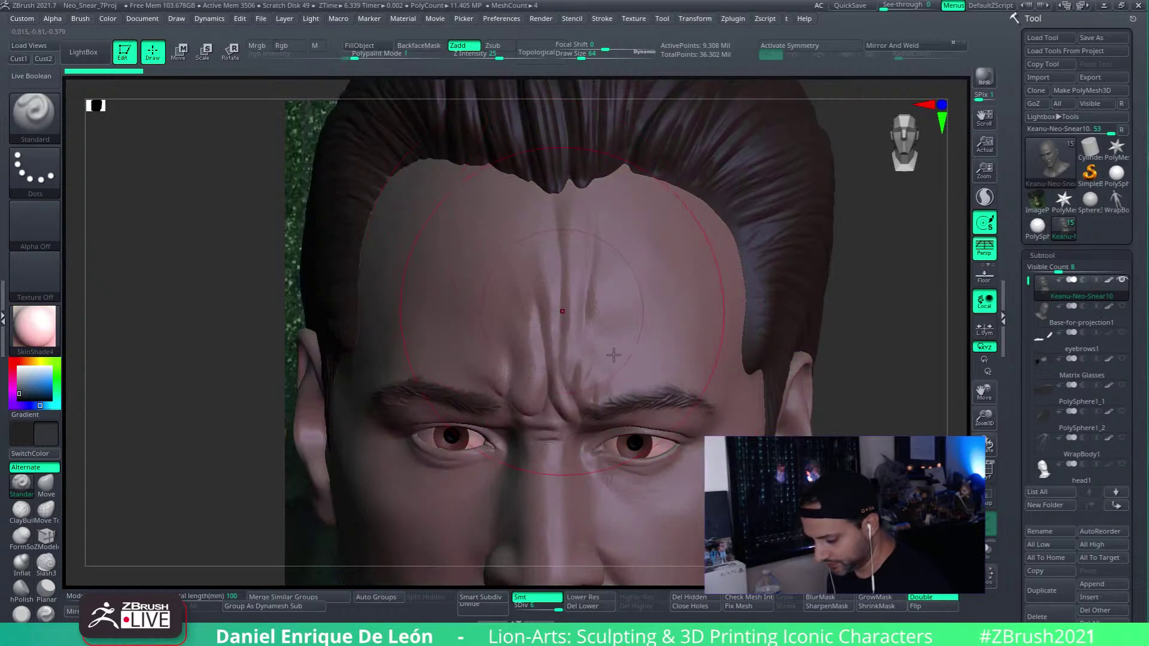
{"action": "mouse_move", "coordinate": [613, 355]}
{"action": "right_mouse_down"}
{"action": "mouse_move", "coordinate": [679, 329]}
{"action": "mouse_move", "coordinate": [617, 354]}
{"action": "right_mouse_up"}
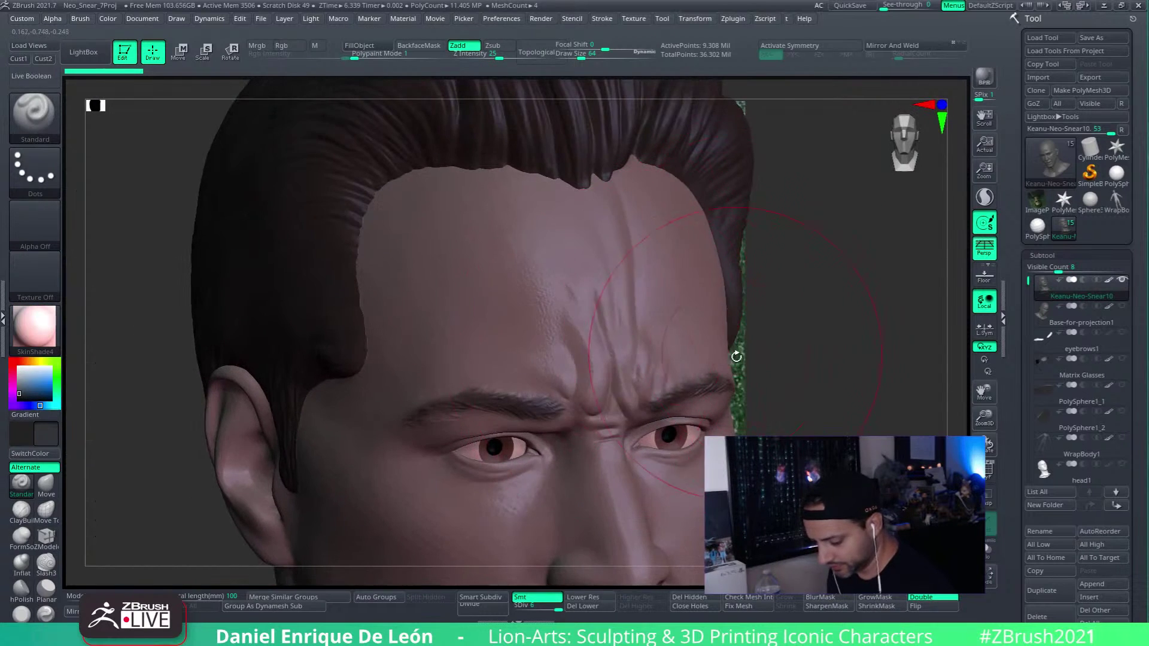
Step: Load the 06-Stret_wrinkles brush from the Skin folder of the LightBox brushes
{"action": "right_click_drag", "start_coordinate": [737, 356], "coordinate": [891, 335]}
{"action": "right_click_drag", "start_coordinate": [891, 335], "coordinate": [874, 308], "text": "ctrl"}
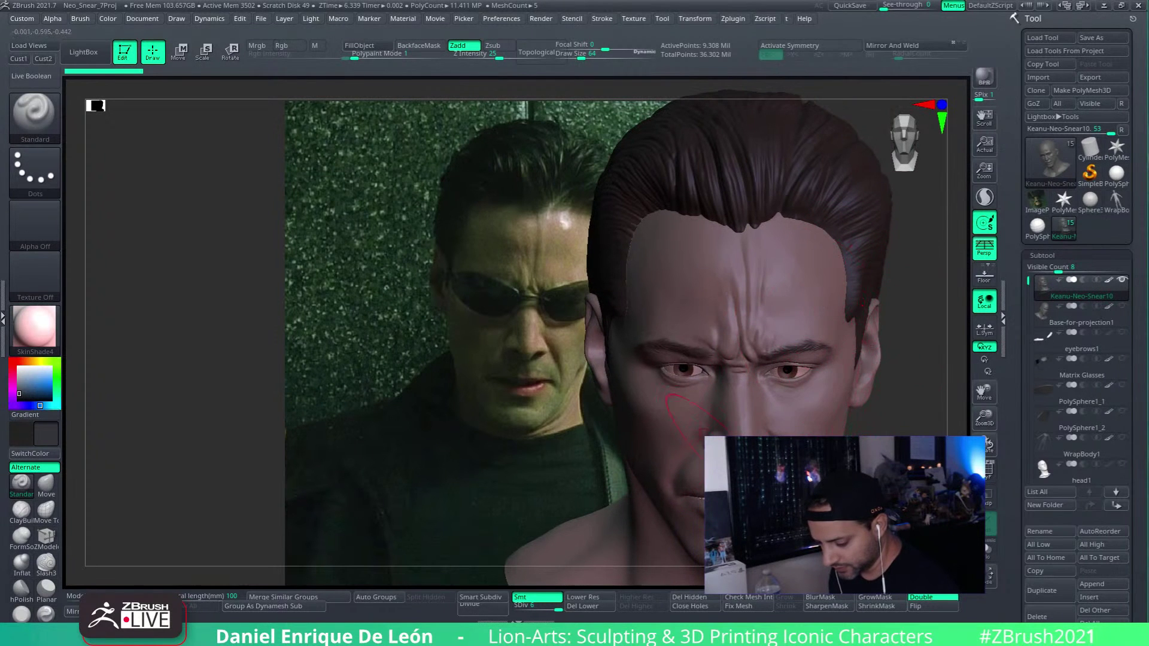
{"action": "right_click_drag", "start_coordinate": [770, 309], "coordinate": [771, 396], "text": "ctrl"}
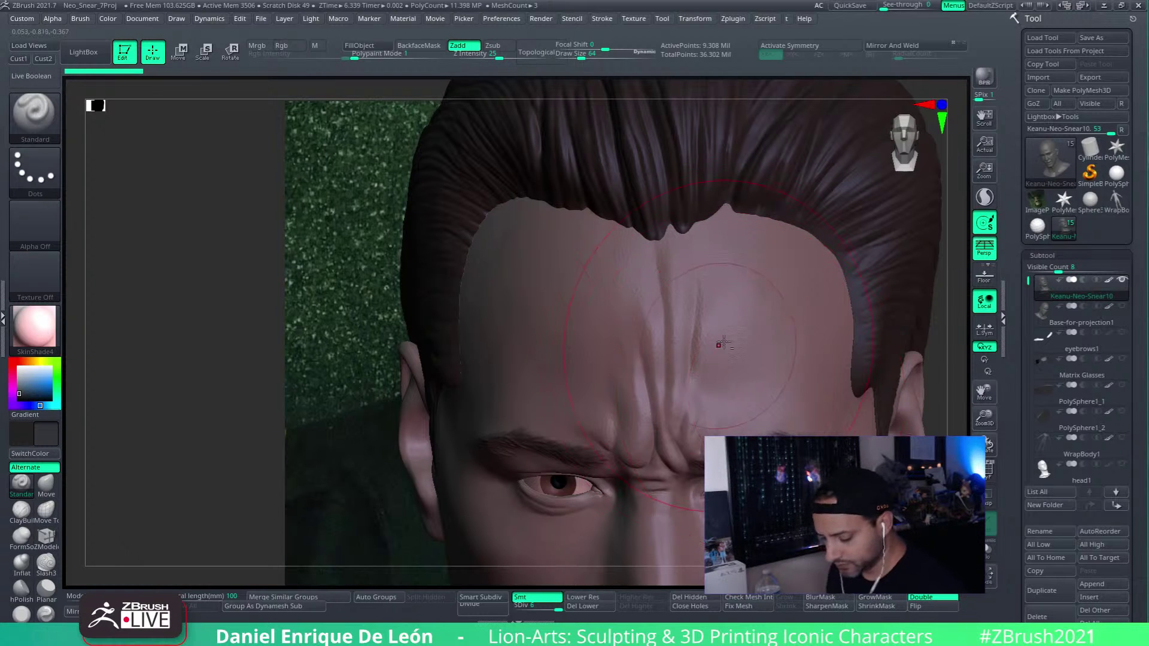
{"action": "mouse_move", "coordinate": [723, 344]}
{"action": "right_mouse_down", "text": "alt"}
{"action": "mouse_move", "coordinate": [700, 343]}
{"action": "mouse_move", "coordinate": [766, 362]}
{"action": "mouse_move", "coordinate": [745, 350]}
{"action": "mouse_move", "coordinate": [754, 372]}
{"action": "mouse_move", "coordinate": [705, 335]}
{"action": "right_mouse_up", "text": "alt"}
{"action": "left_click", "coordinate": [84, 53]}
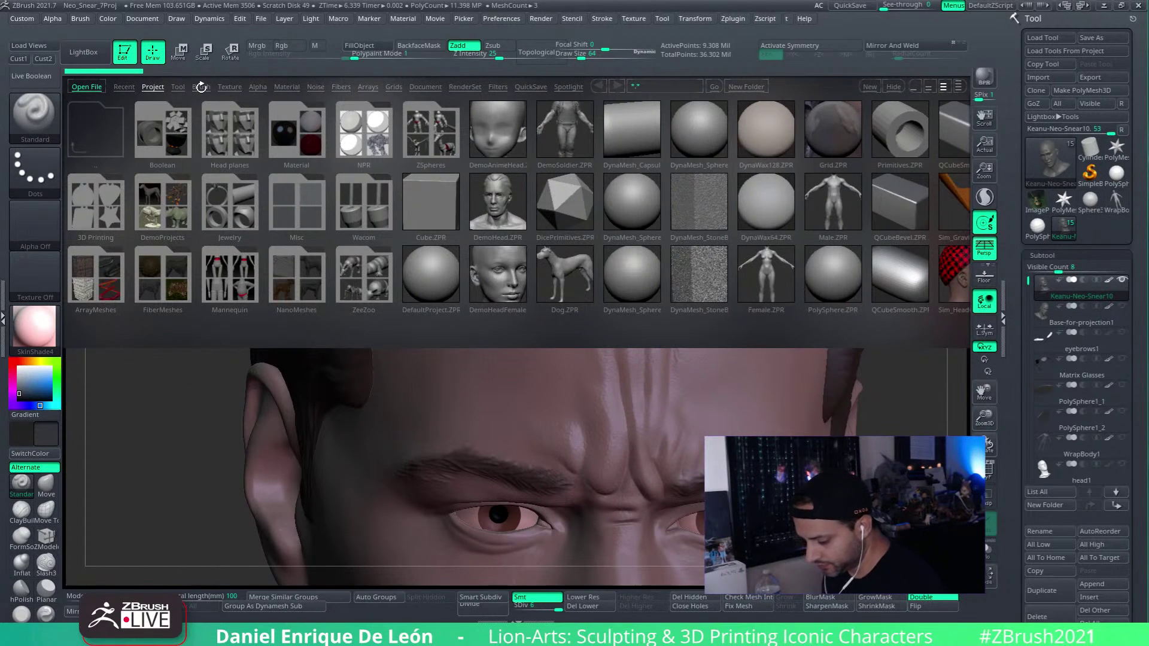
{"action": "left_click", "coordinate": [177, 87]}
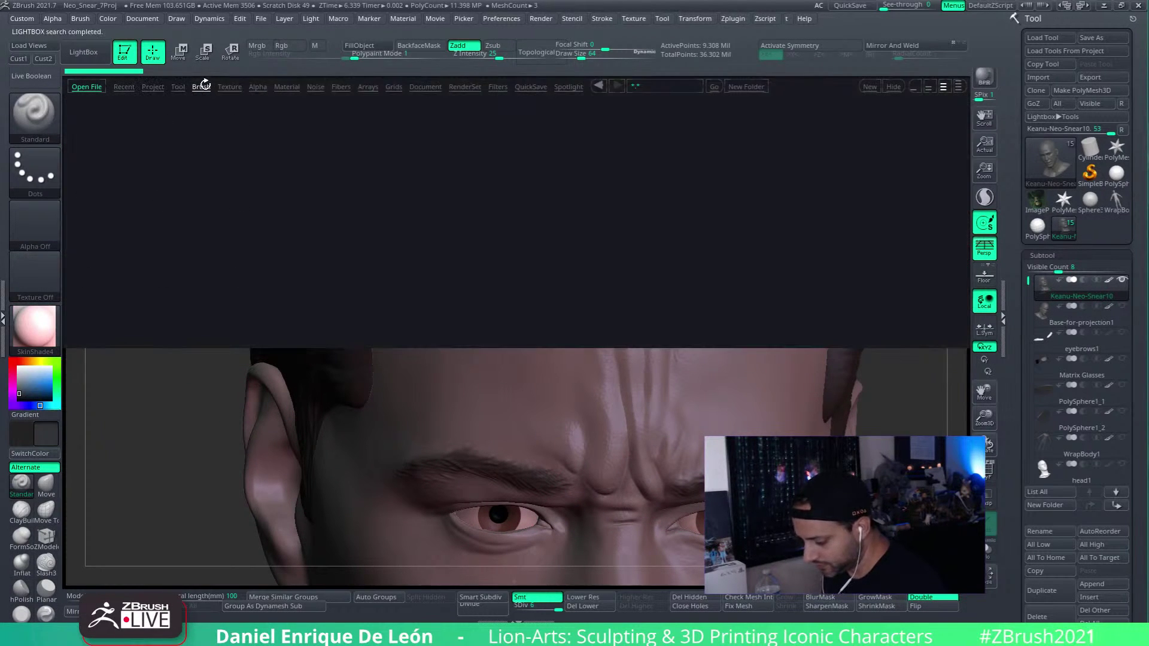
{"action": "left_click", "coordinate": [202, 87]}
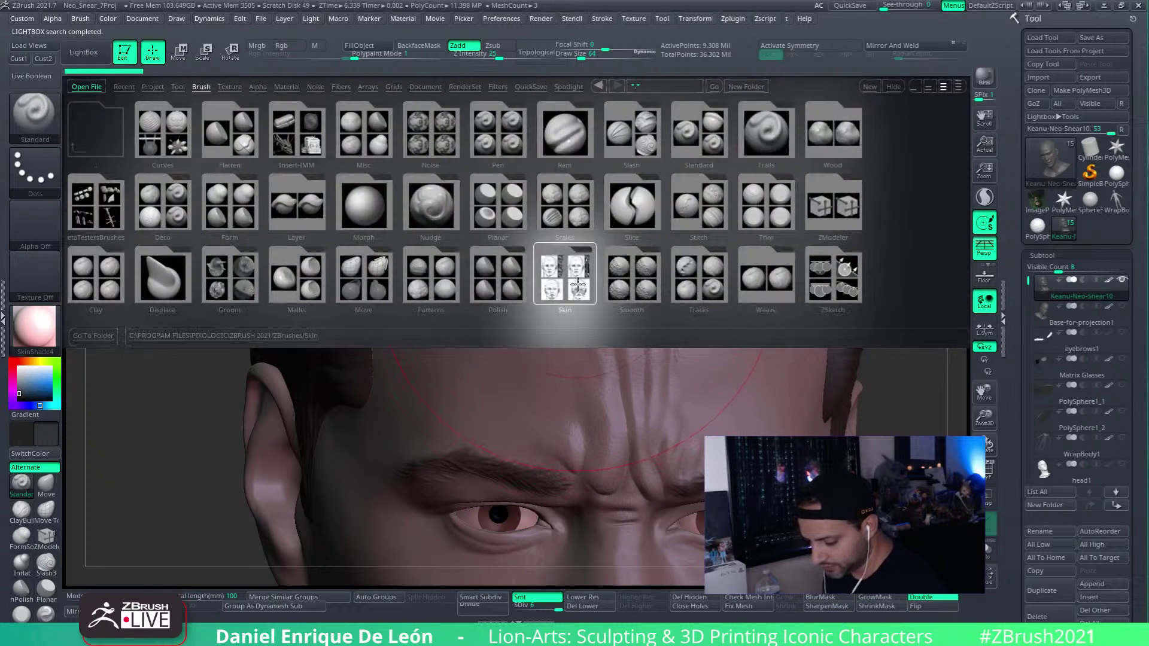
{"action": "left_click", "coordinate": [578, 284]}
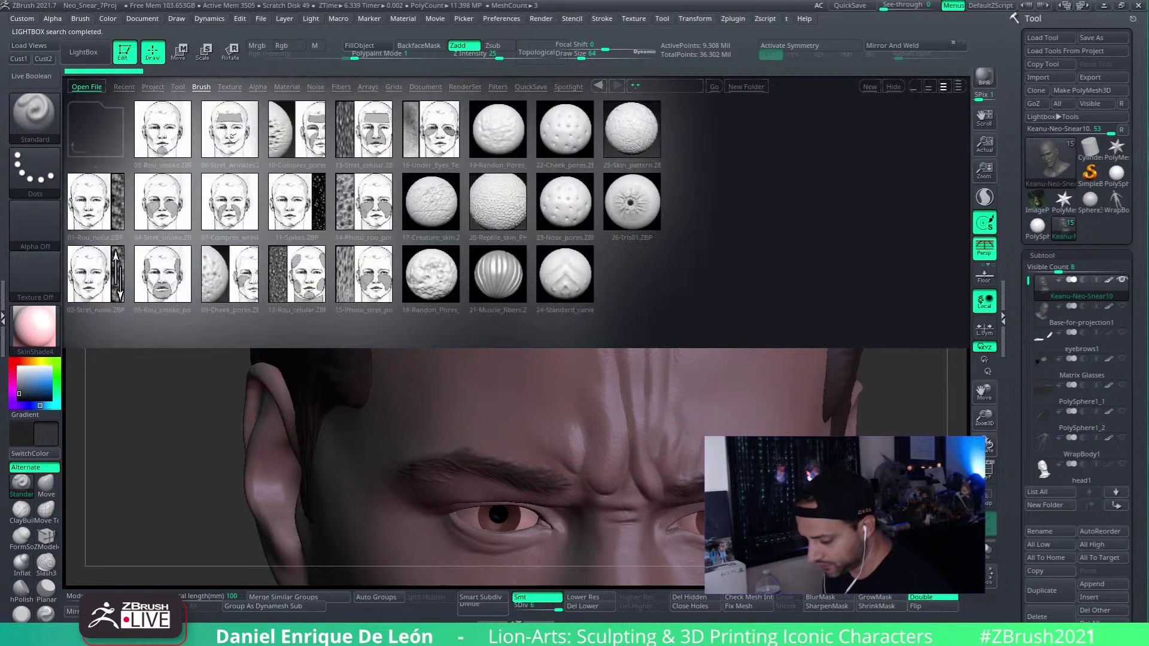
{"action": "left_click", "coordinate": [232, 139]}
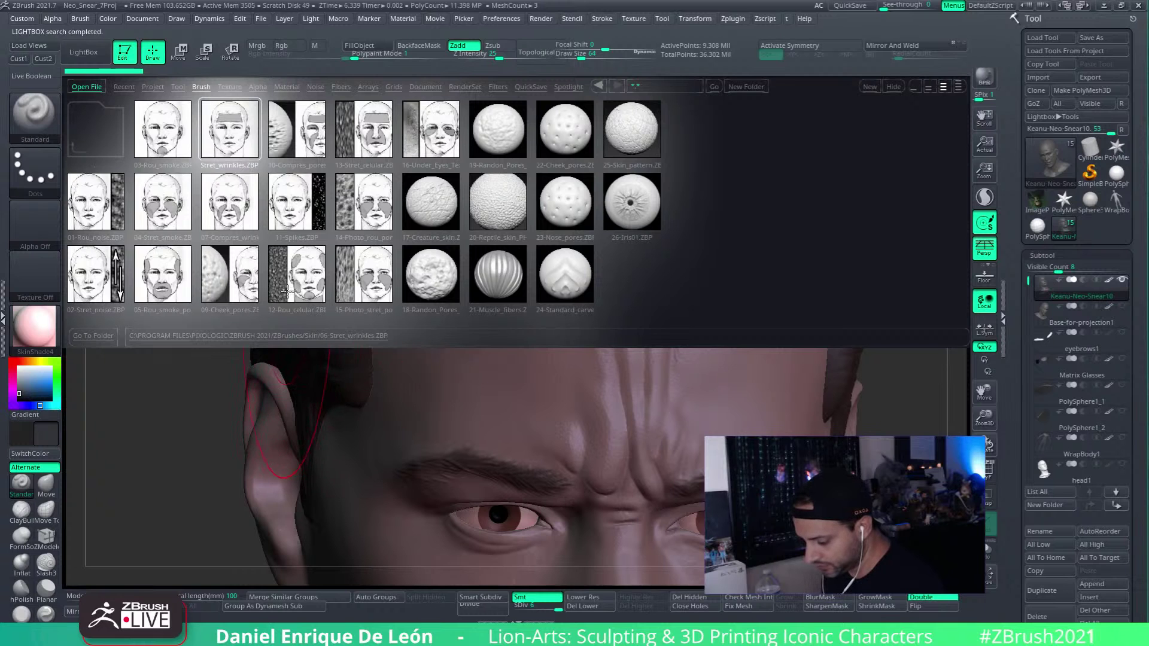
{"action": "double_click", "coordinate": [235, 141]}
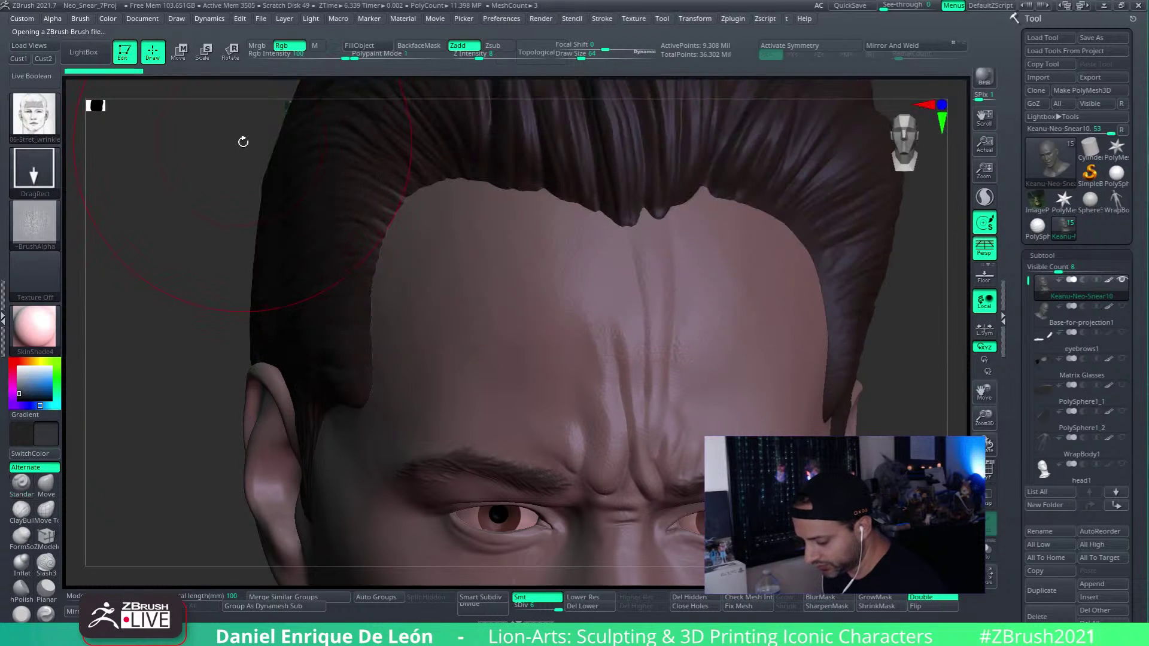
{"action": "right_click_drag", "start_coordinate": [706, 365], "coordinate": [675, 308]}
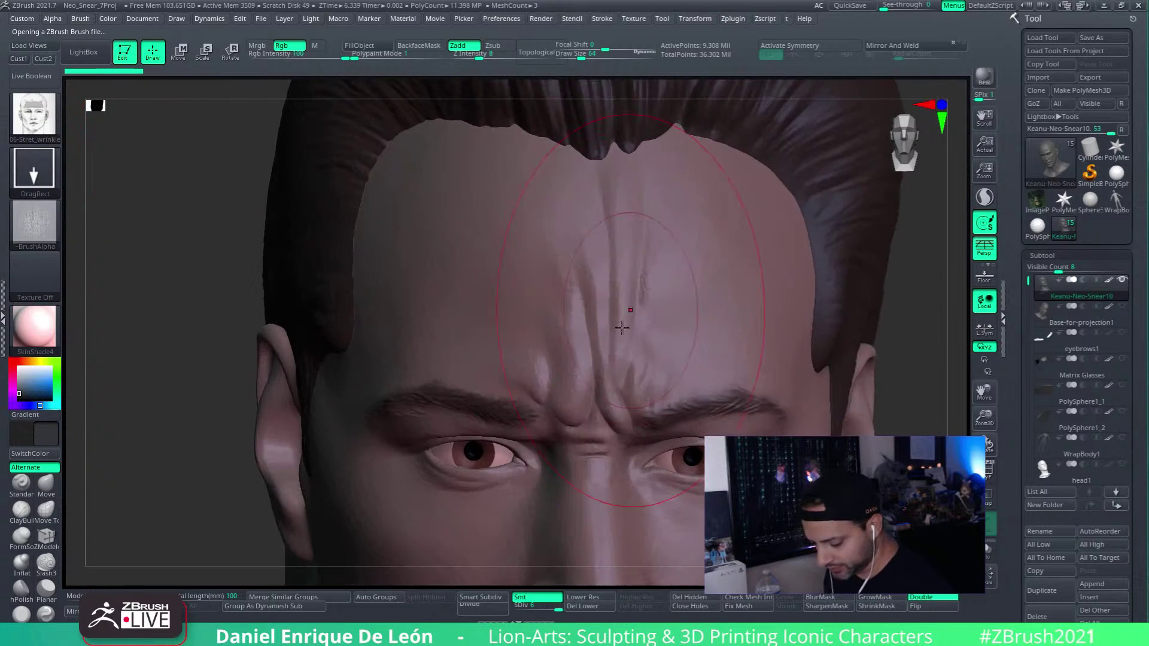
{"action": "left_click_drag", "start_coordinate": [582, 346], "coordinate": [634, 358]}
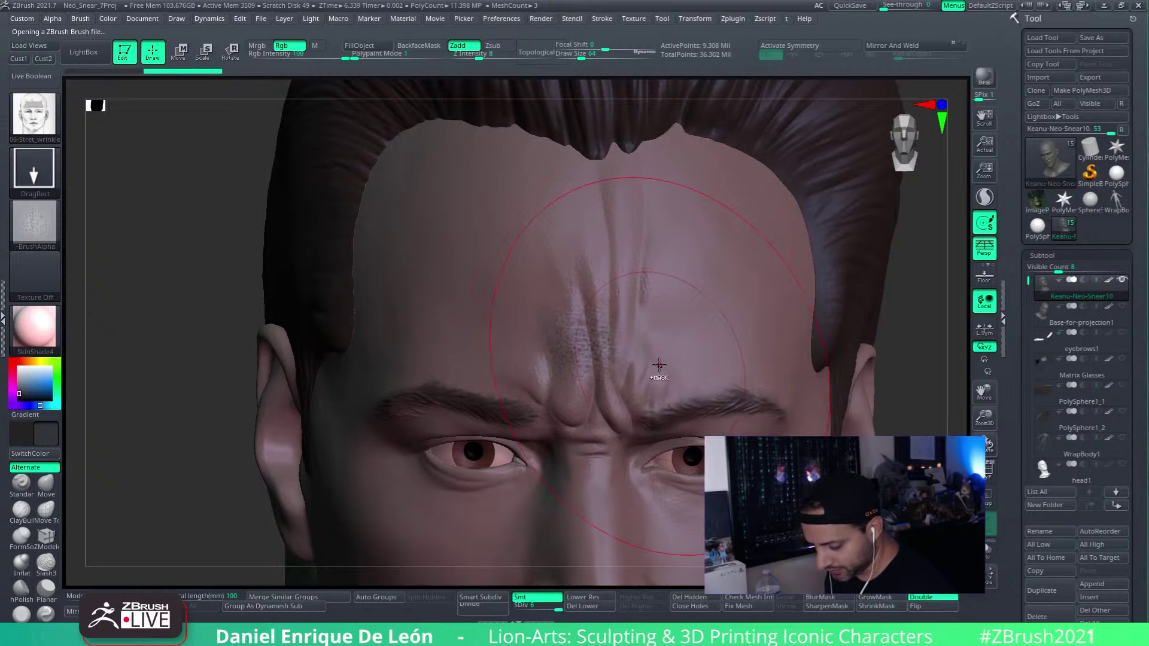
{"action": "key", "text": "ctrl+z"}
Step: Turn off Rgb for the wrinkle brush, switch it to Zsub and reduce the draw size to about 12.6
{"action": "left_click", "coordinate": [281, 45]}
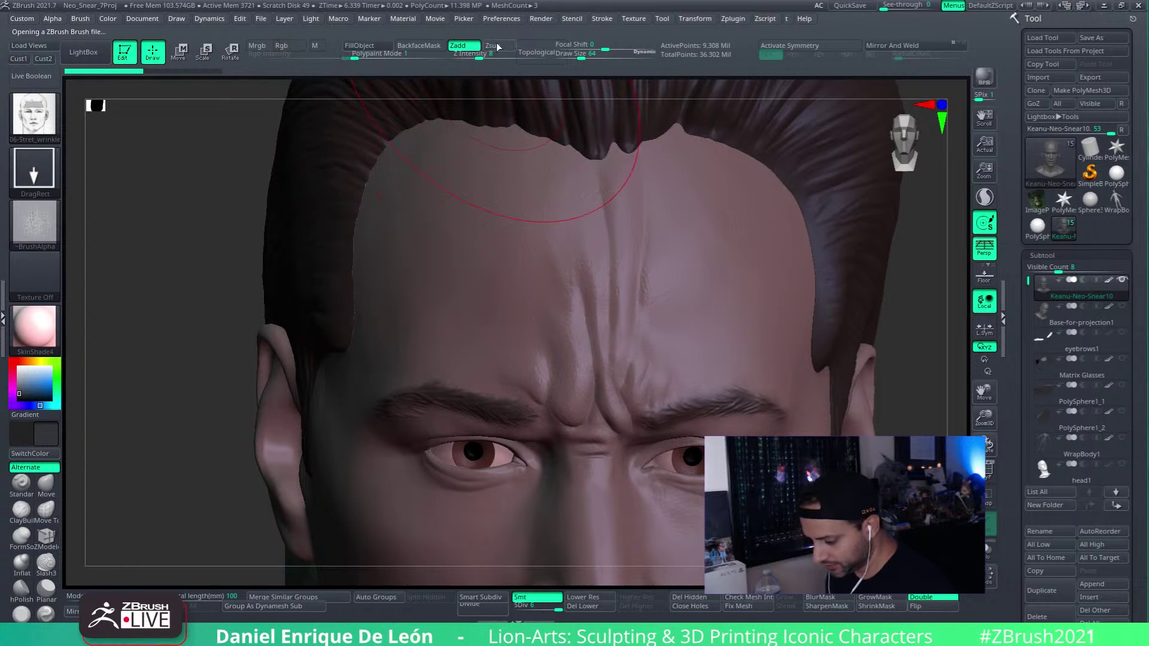
{"action": "left_click", "coordinate": [493, 45]}
{"action": "left_click_drag", "start_coordinate": [581, 57], "coordinate": [566, 55]}
{"action": "right_click_drag", "start_coordinate": [634, 287], "coordinate": [638, 261], "text": "ctrl"}
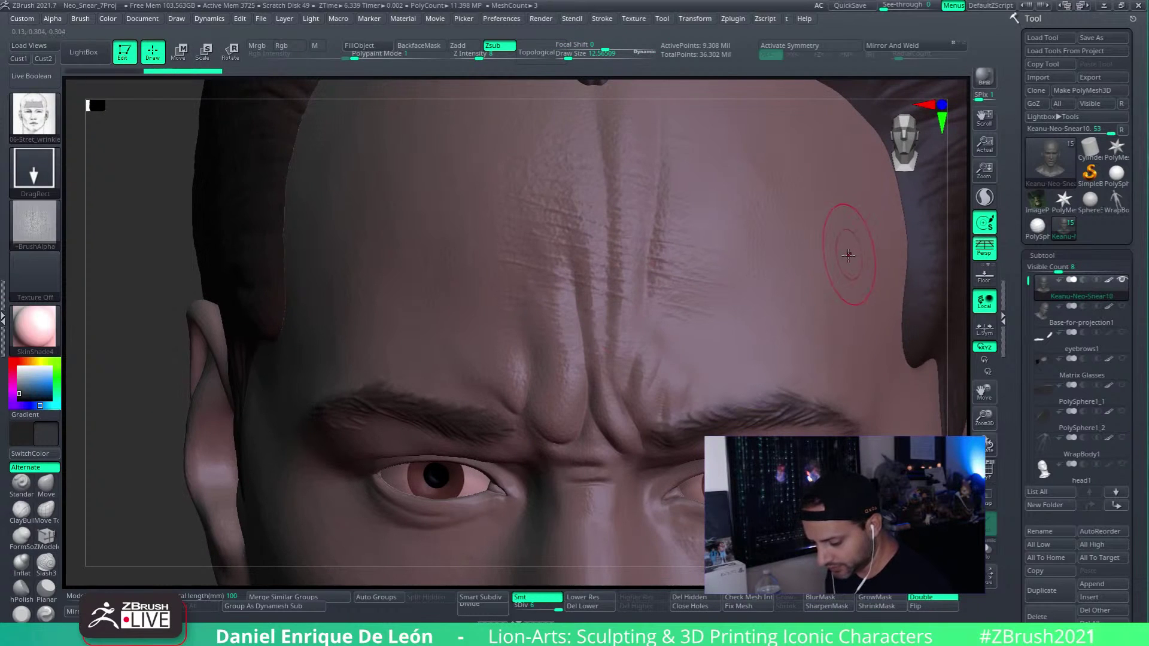
Step: Load the 10-Compres pore brush from the LightBox skin brushes and undo a test stamp on the central forehead
{"action": "key", "text": "comma"}
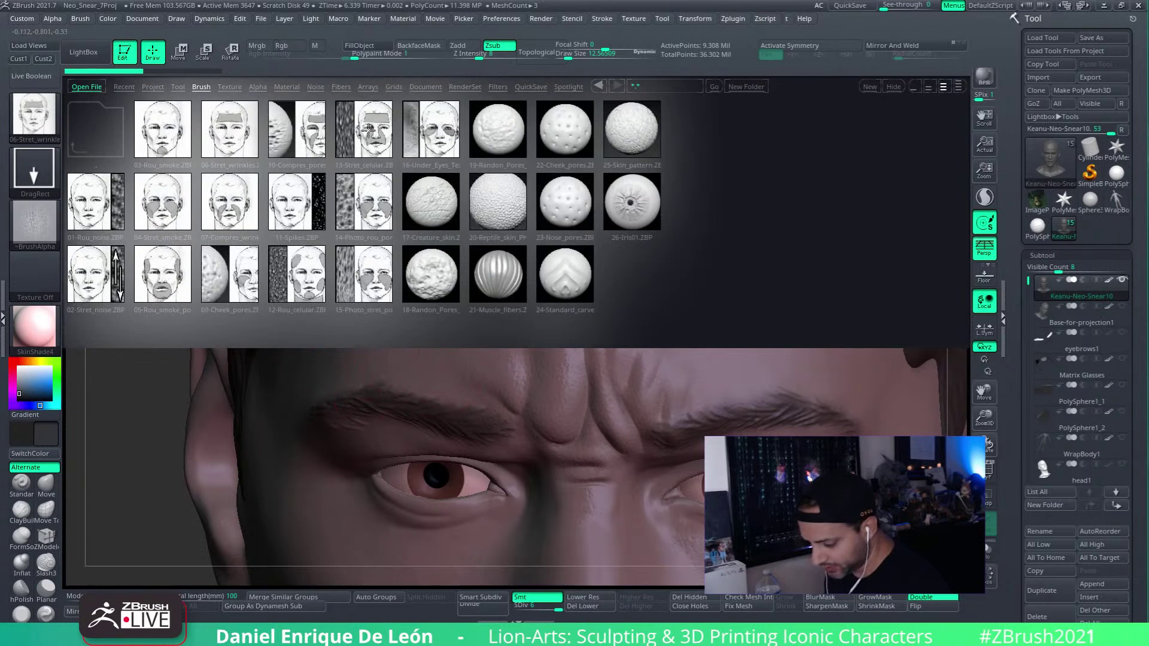
{"action": "double_click", "coordinate": [312, 130]}
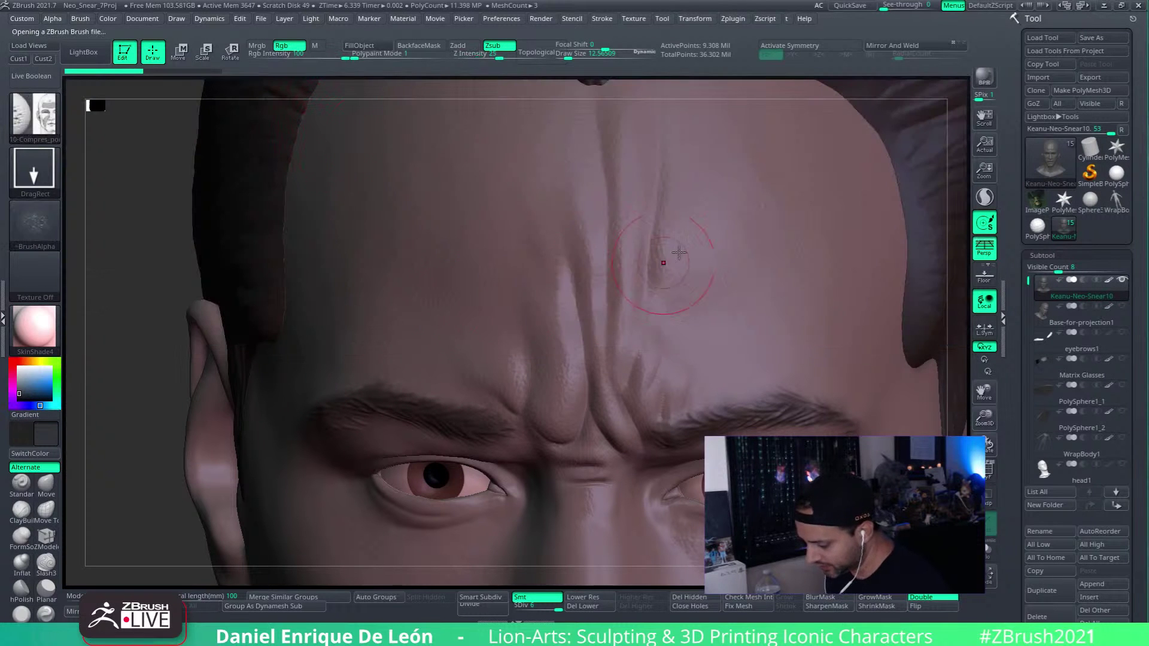
{"action": "left_click_drag", "start_coordinate": [606, 286], "coordinate": [725, 345]}
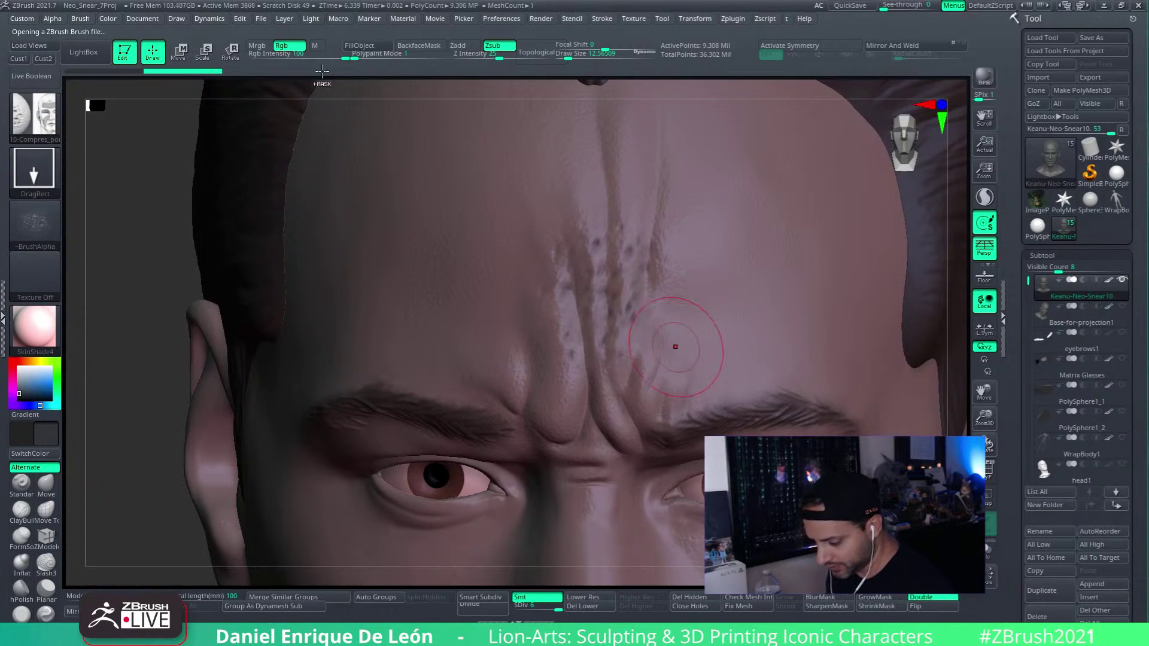
{"action": "key", "text": "ctrl+z"}
Step: Turn off Rgb for the pore brush and pick a light grey colour
{"action": "left_click", "coordinate": [306, 46]}
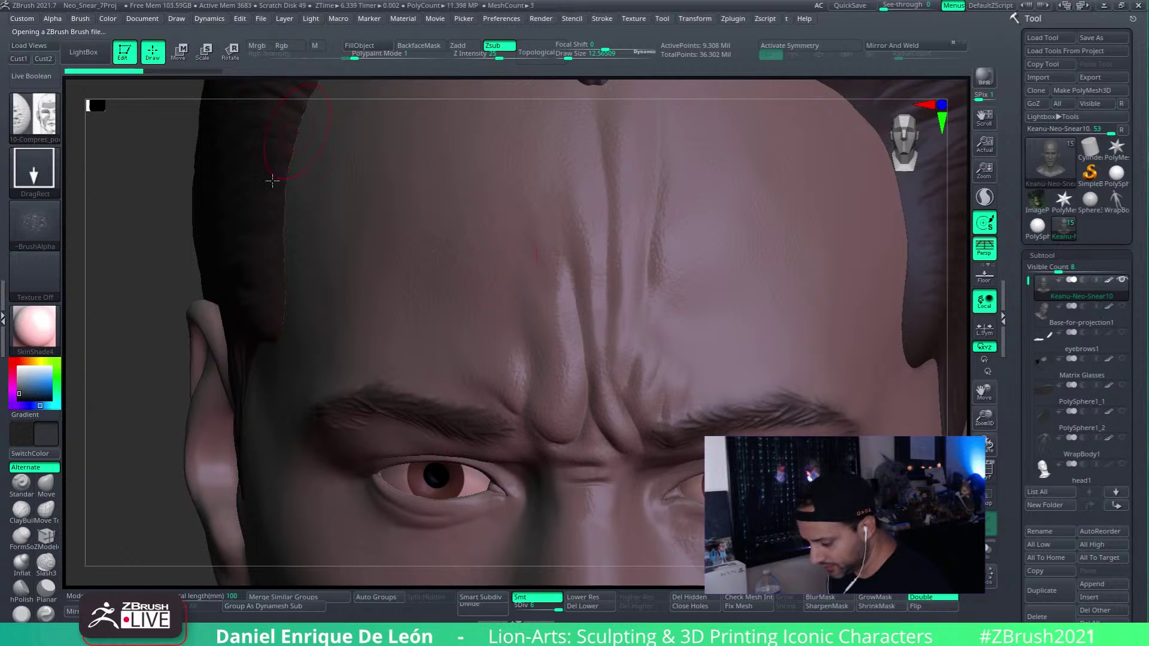
{"action": "left_click", "coordinate": [17, 381]}
{"action": "left_click", "coordinate": [18, 377]}
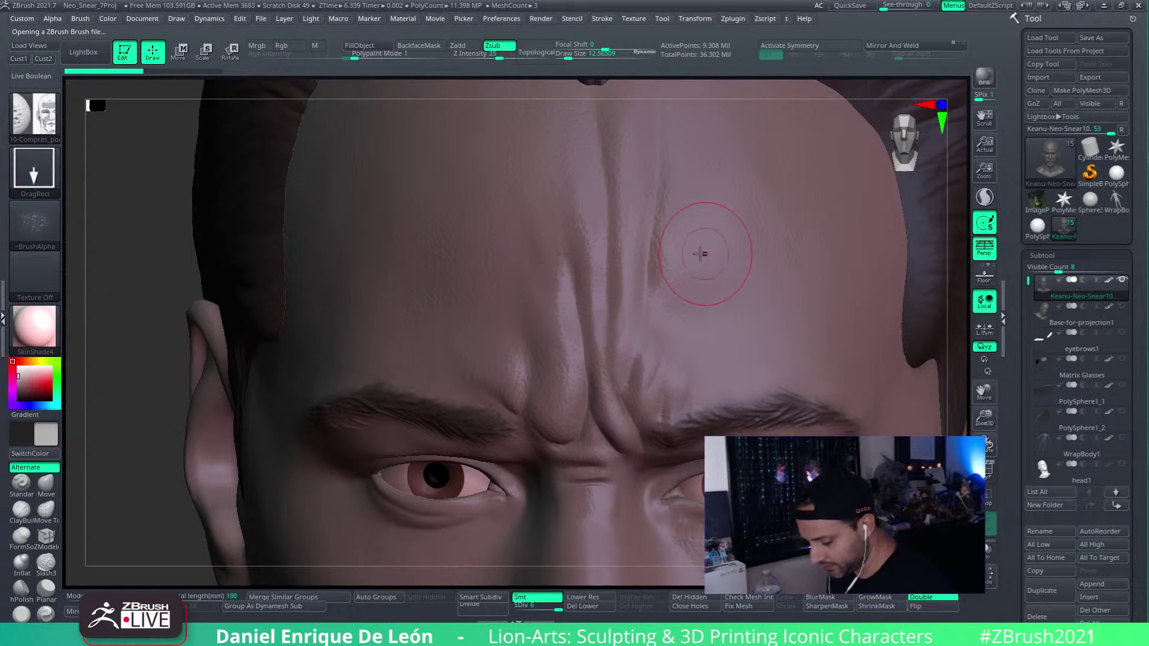
Step: Set the pore brush to the Spray stroke with Z Intensity 8 and a draw size of about 22
{"action": "right_click_drag", "start_coordinate": [700, 253], "coordinate": [693, 326]}
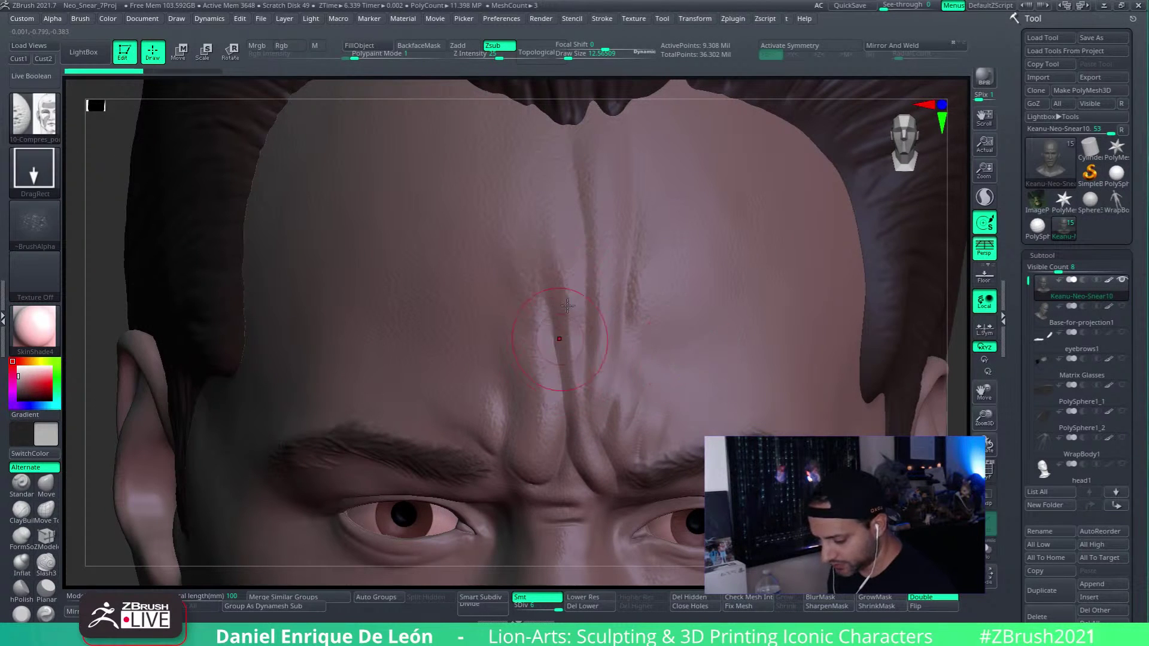
{"action": "left_click_drag", "start_coordinate": [499, 55], "coordinate": [479, 55]}
{"action": "left_click", "coordinate": [34, 174]}
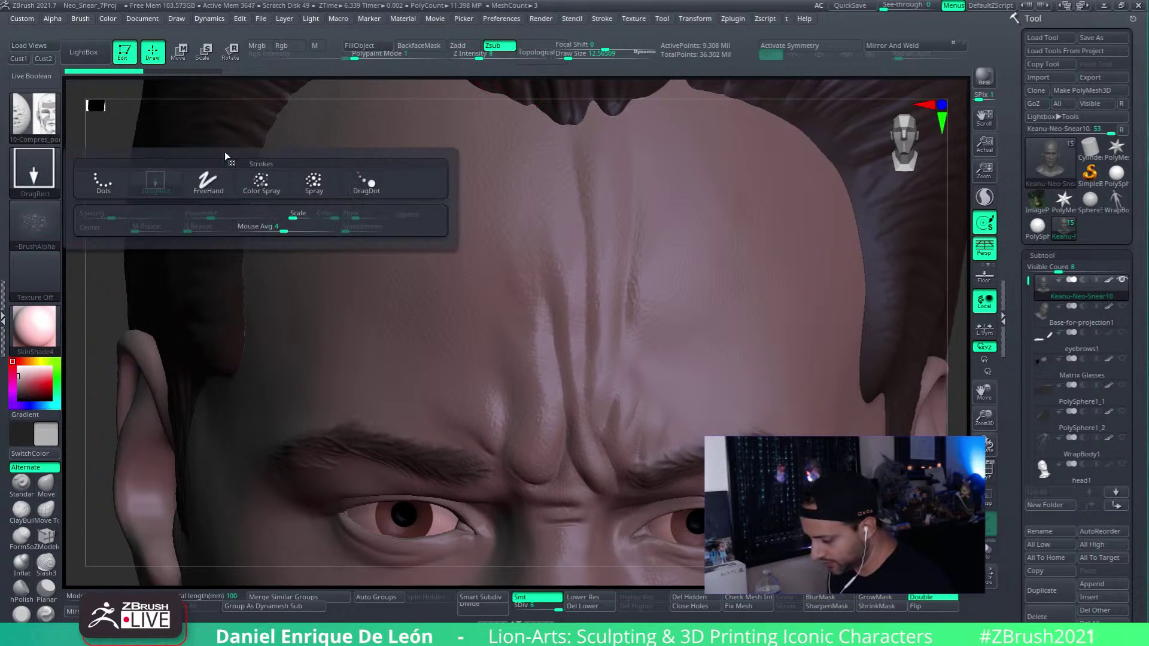
{"action": "left_click", "coordinate": [314, 181]}
{"action": "mouse_move", "coordinate": [538, 299]}
{"action": "right_mouse_down"}
{"action": "mouse_move", "coordinate": [611, 273]}
{"action": "mouse_move", "coordinate": [643, 302]}
{"action": "mouse_move", "coordinate": [641, 321]}
{"action": "mouse_move", "coordinate": [611, 299]}
{"action": "mouse_move", "coordinate": [586, 239]}
{"action": "right_mouse_up"}
{"action": "left_click_drag", "start_coordinate": [568, 57], "coordinate": [571, 57]}
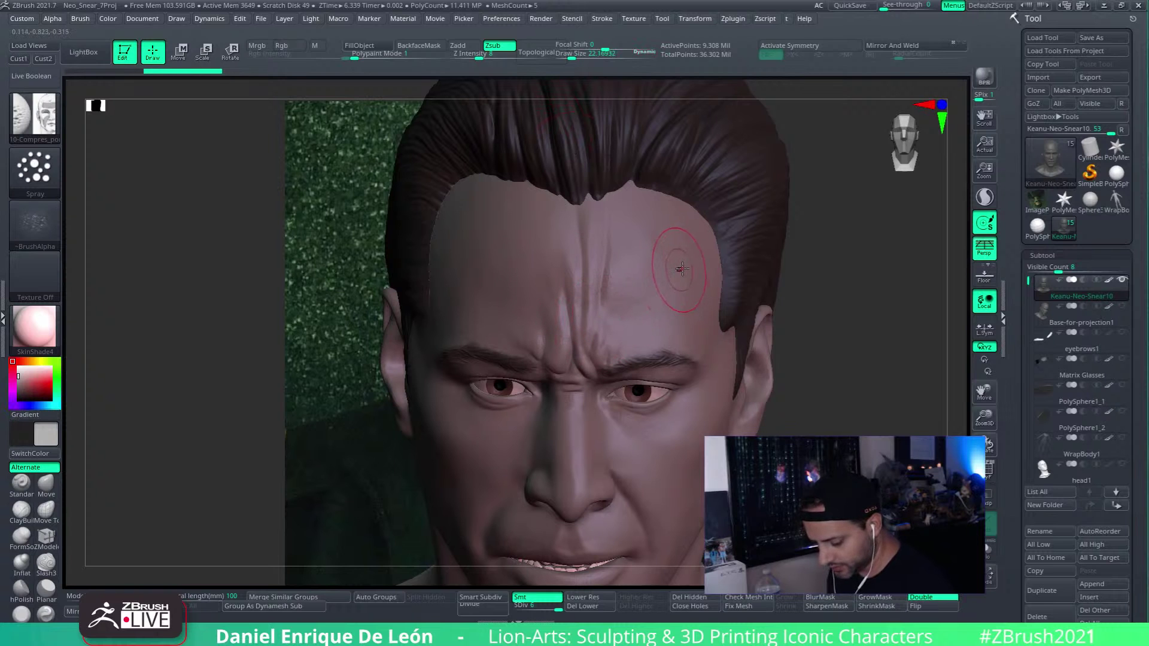
Step: Undo the last test spray and spray subtle pore texture across the forehead and brow area with Z Intensity 5
{"action": "key", "text": "ctrl+z"}
{"action": "right_click_drag", "start_coordinate": [661, 270], "coordinate": [653, 245], "text": "ctrl"}
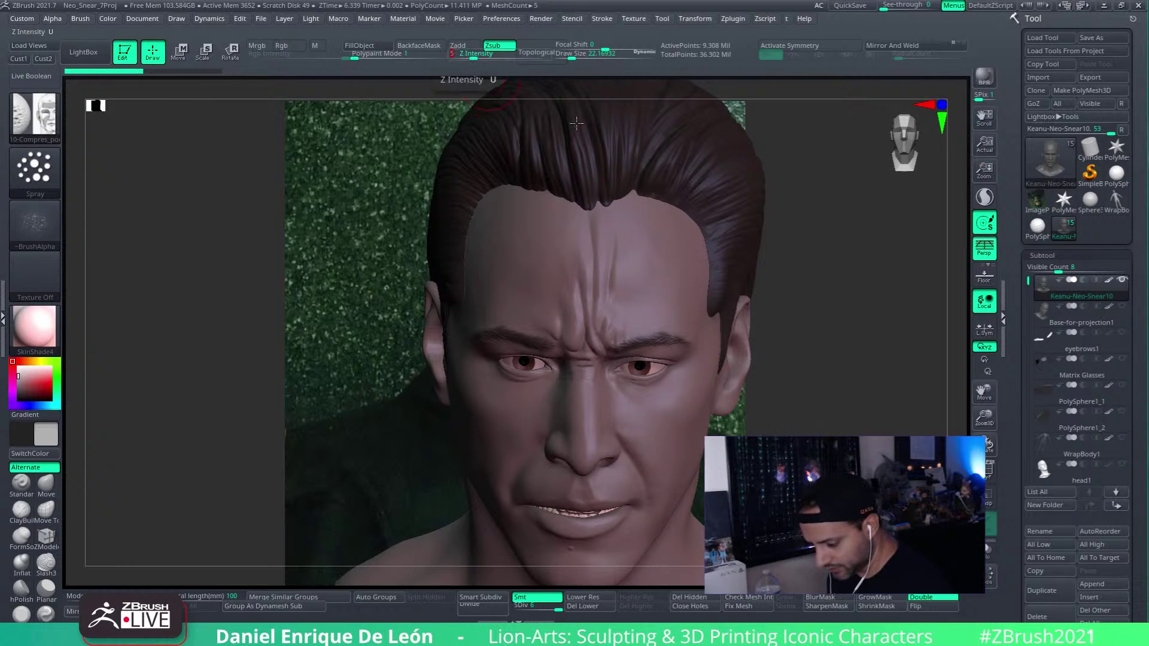
{"action": "mouse_move", "coordinate": [636, 244]}
{"action": "left_mouse_down"}
{"action": "mouse_move", "coordinate": [642, 265]}
{"action": "mouse_move", "coordinate": [654, 256]}
{"action": "left_mouse_up"}
{"action": "mouse_move", "coordinate": [655, 258]}
{"action": "right_mouse_down", "text": "ctrl"}
{"action": "mouse_move", "coordinate": [684, 341]}
{"action": "mouse_move", "coordinate": [718, 324]}
{"action": "mouse_move", "coordinate": [634, 326]}
{"action": "mouse_move", "coordinate": [677, 320]}
{"action": "mouse_move", "coordinate": [678, 291]}
{"action": "mouse_move", "coordinate": [669, 296]}
{"action": "right_mouse_up", "text": "ctrl"}
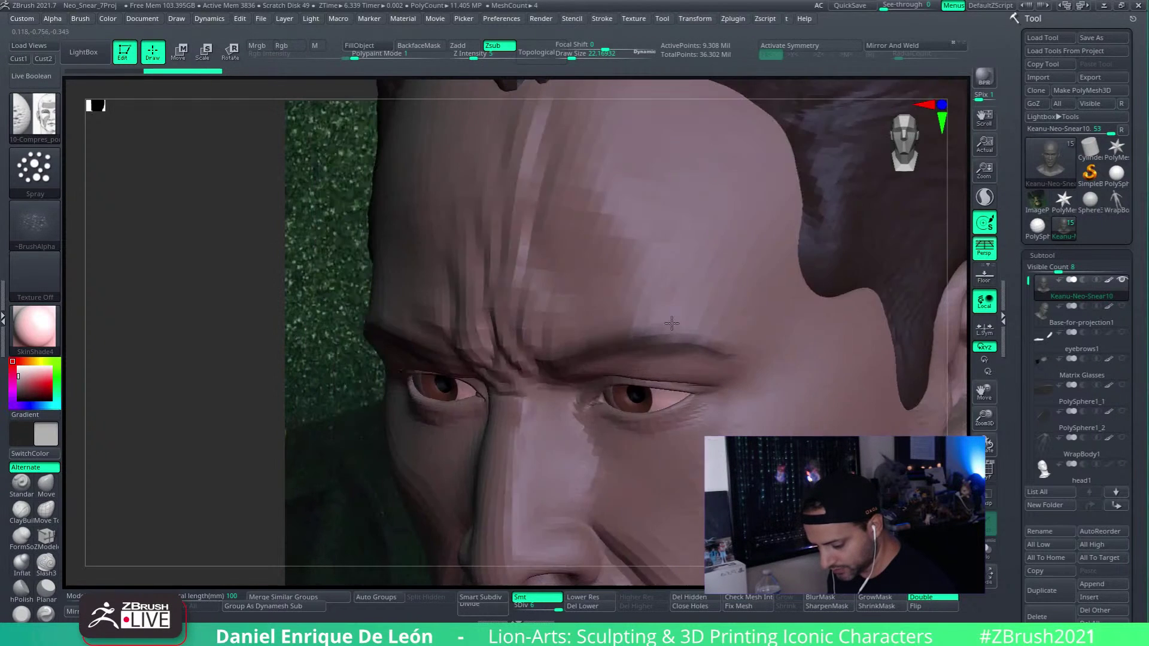
{"action": "mouse_move", "coordinate": [748, 256]}
{"action": "right_mouse_down"}
{"action": "mouse_move", "coordinate": [676, 386]}
{"action": "mouse_move", "coordinate": [662, 273]}
{"action": "mouse_move", "coordinate": [583, 269]}
{"action": "right_mouse_up"}
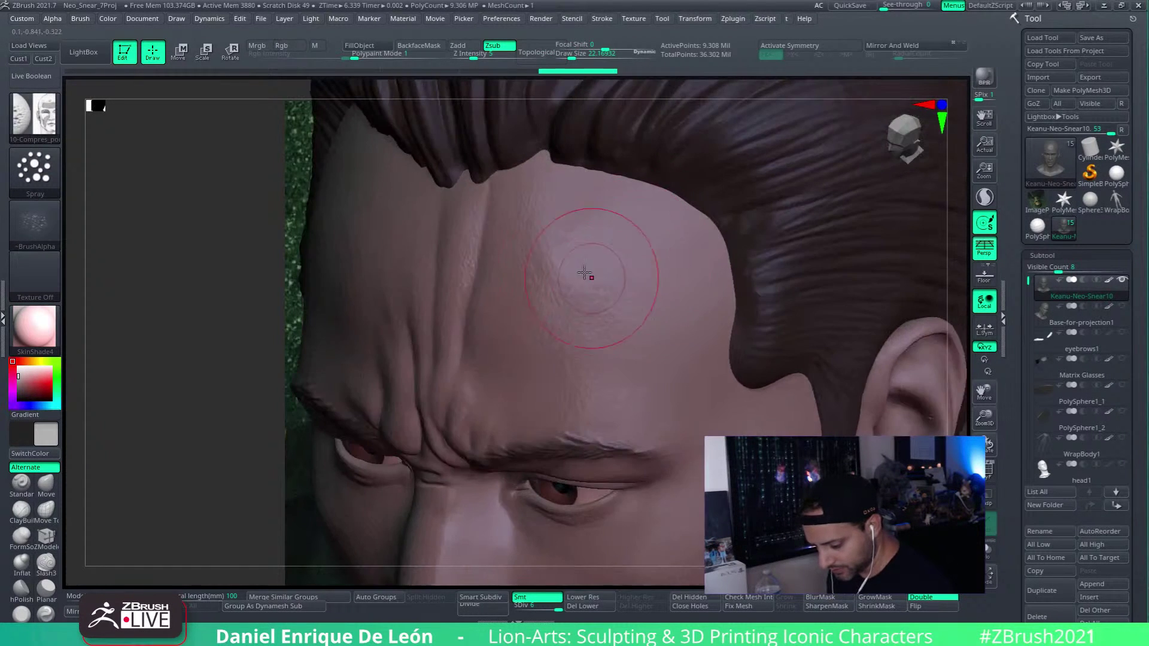
{"action": "right_click_drag", "start_coordinate": [659, 344], "coordinate": [703, 296]}
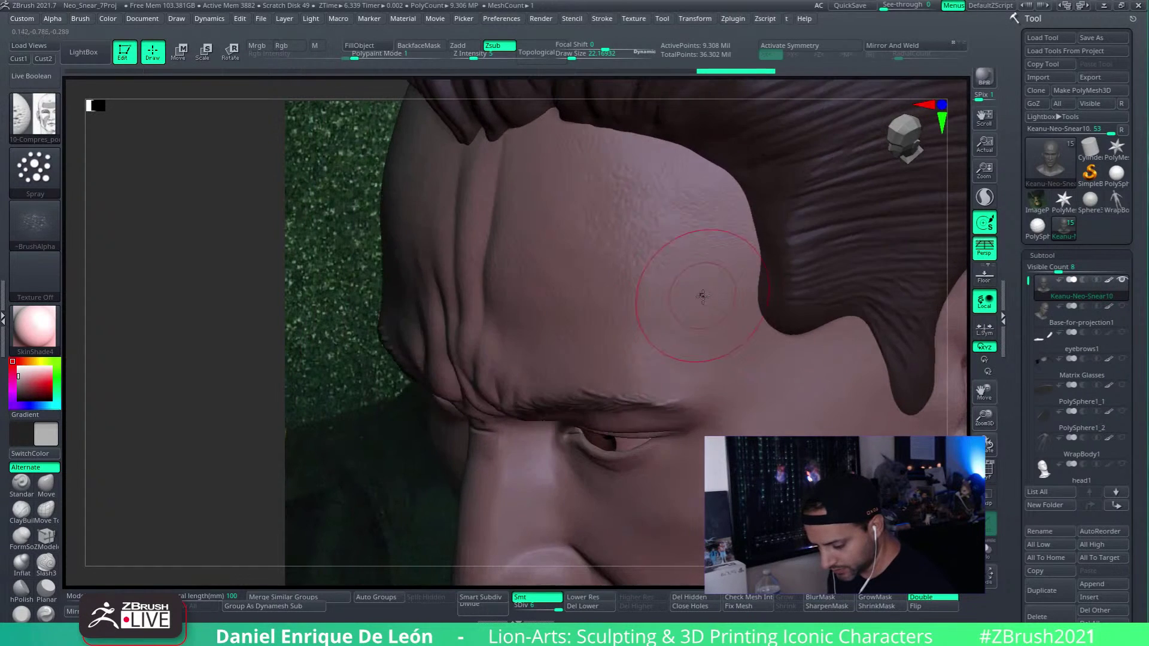
{"action": "mouse_move", "coordinate": [651, 377]}
{"action": "right_mouse_down"}
{"action": "mouse_move", "coordinate": [700, 324]}
{"action": "mouse_move", "coordinate": [738, 333]}
{"action": "mouse_move", "coordinate": [680, 398]}
{"action": "right_mouse_up"}
{"action": "left_click_drag", "start_coordinate": [655, 430], "coordinate": [666, 421]}
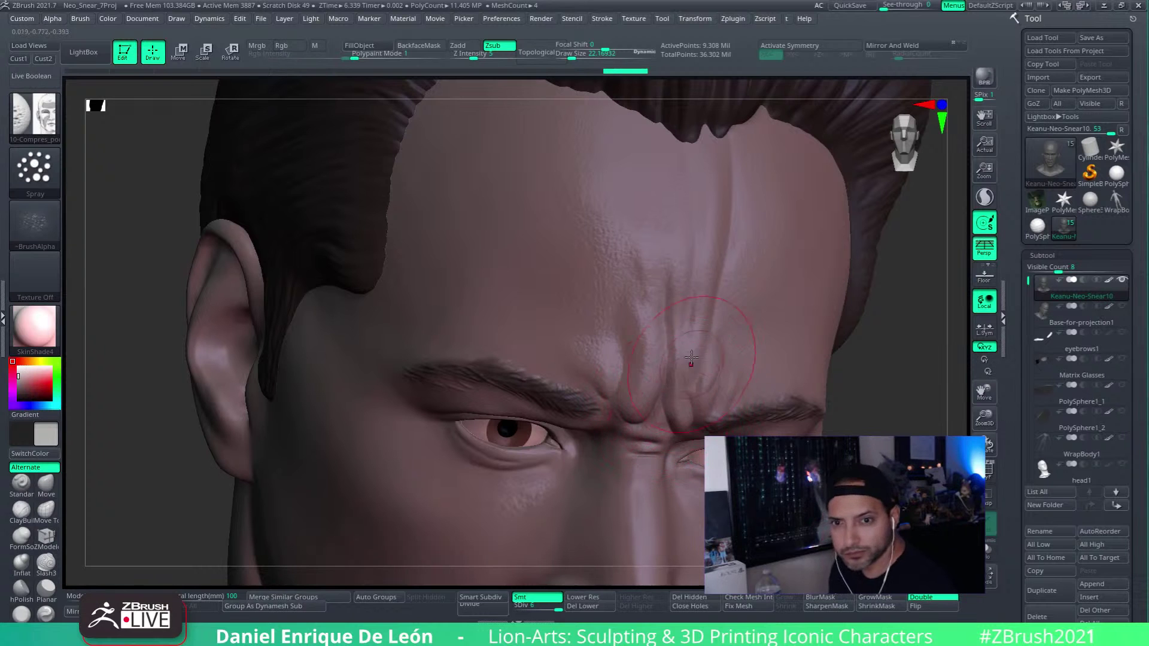
Step: Make the Matrix Glasses subtool visible, select it and activate Move mode on it
{"action": "mouse_move", "coordinate": [667, 339]}
{"action": "right_mouse_down"}
{"action": "mouse_move", "coordinate": [728, 296]}
{"action": "mouse_move", "coordinate": [639, 384]}
{"action": "right_mouse_up"}
{"action": "right_click_drag", "start_coordinate": [474, 267], "coordinate": [595, 333]}
{"action": "right_click_drag", "start_coordinate": [631, 289], "coordinate": [758, 403]}
{"action": "left_click", "coordinate": [1121, 358]}
{"action": "left_click", "coordinate": [1065, 370]}
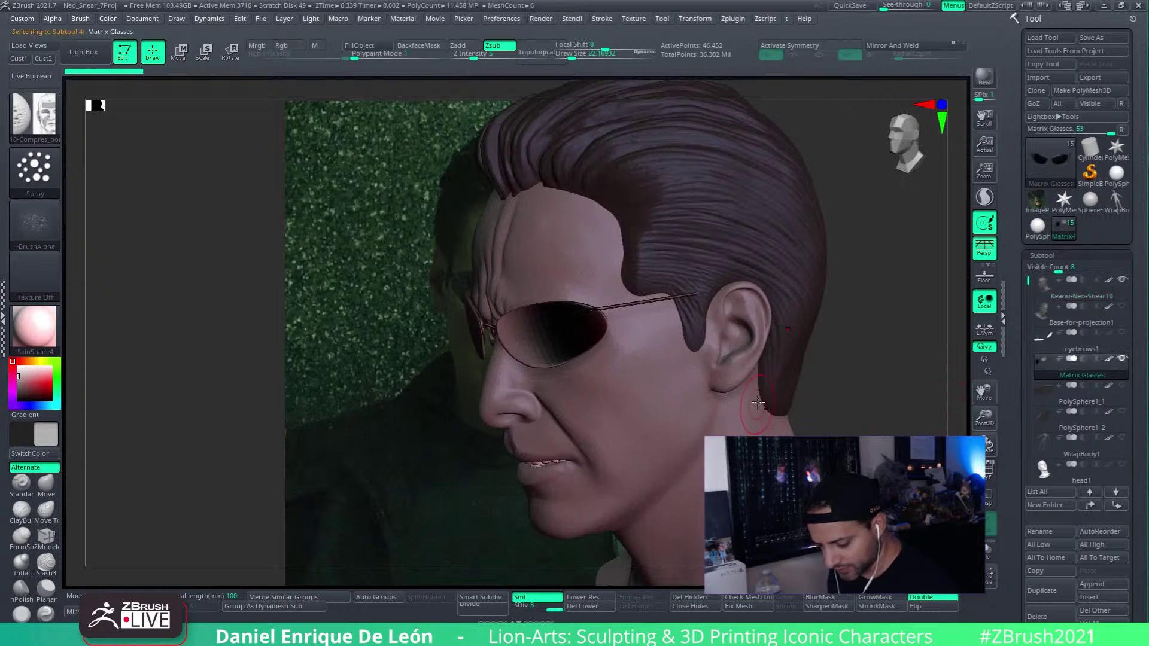
{"action": "key", "text": "w"}
{"action": "right_click_drag", "start_coordinate": [748, 286], "coordinate": [695, 285]}
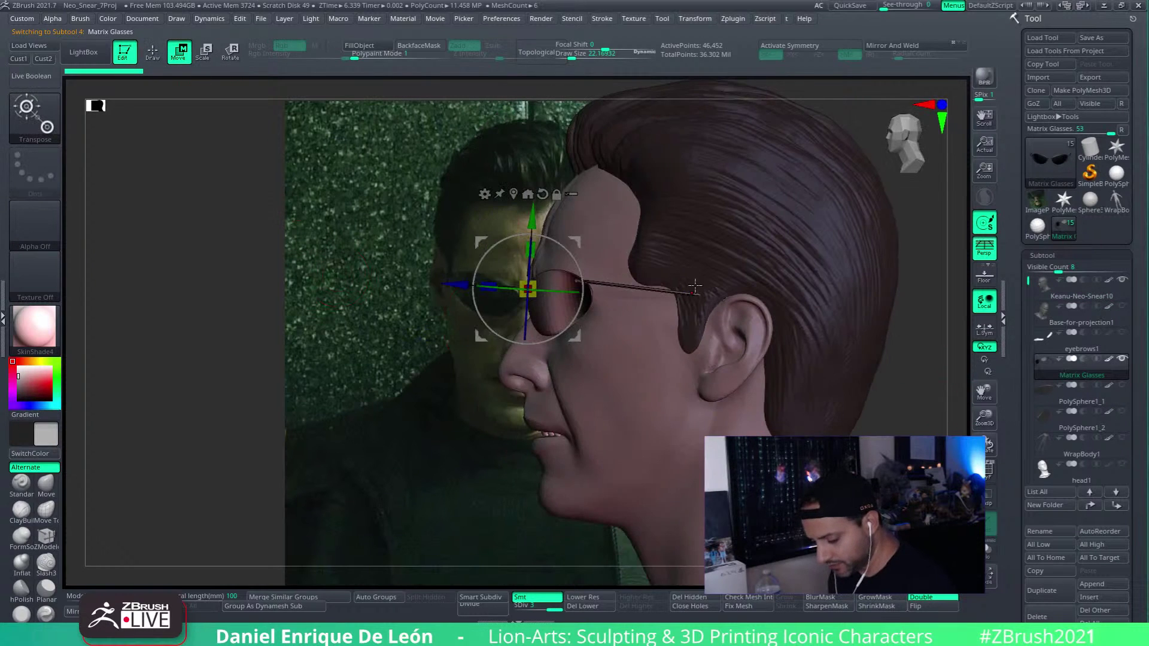
{"action": "left_click", "coordinate": [741, 302]}
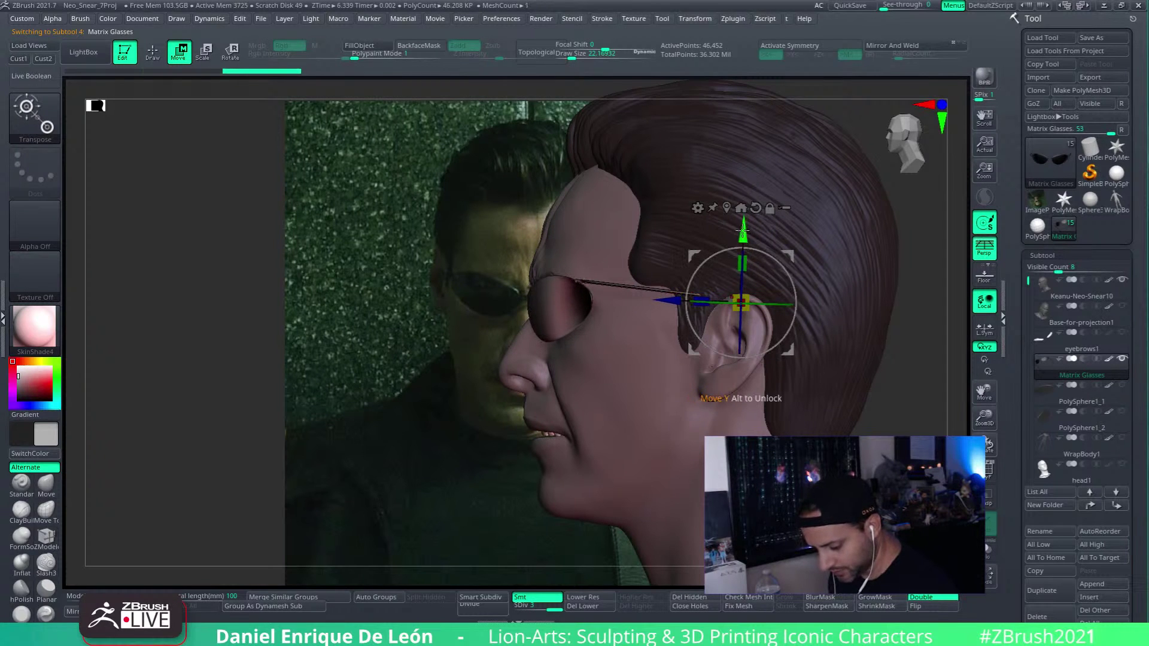
{"action": "key", "text": "ctrl+z"}
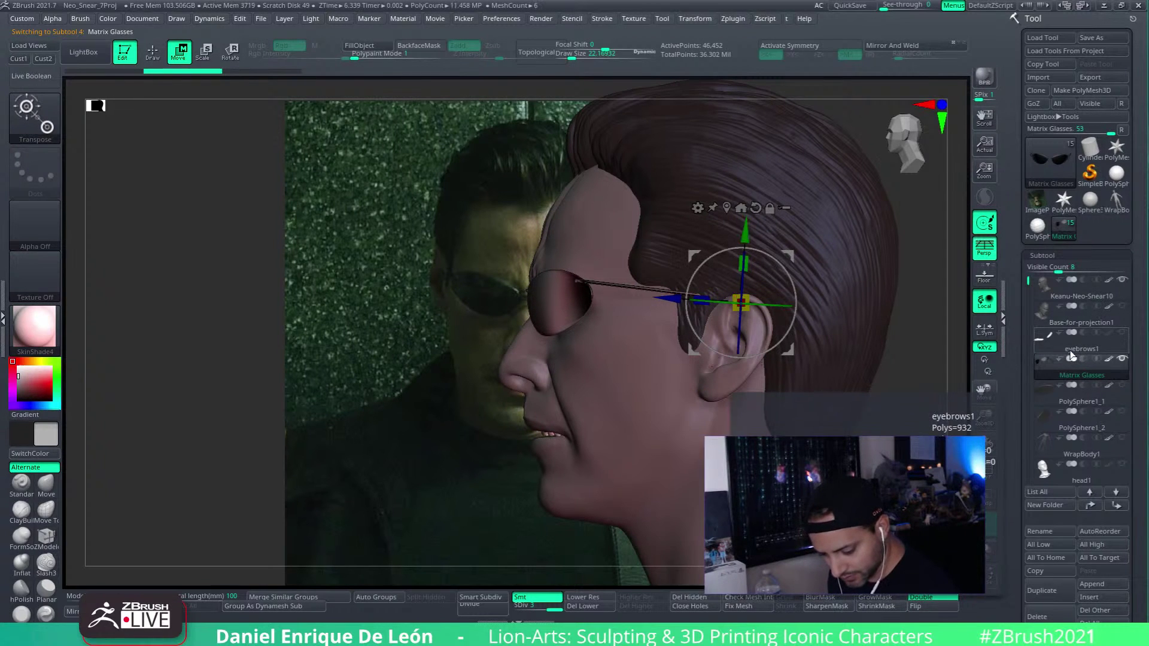
{"action": "key", "text": "ctrl+z"}
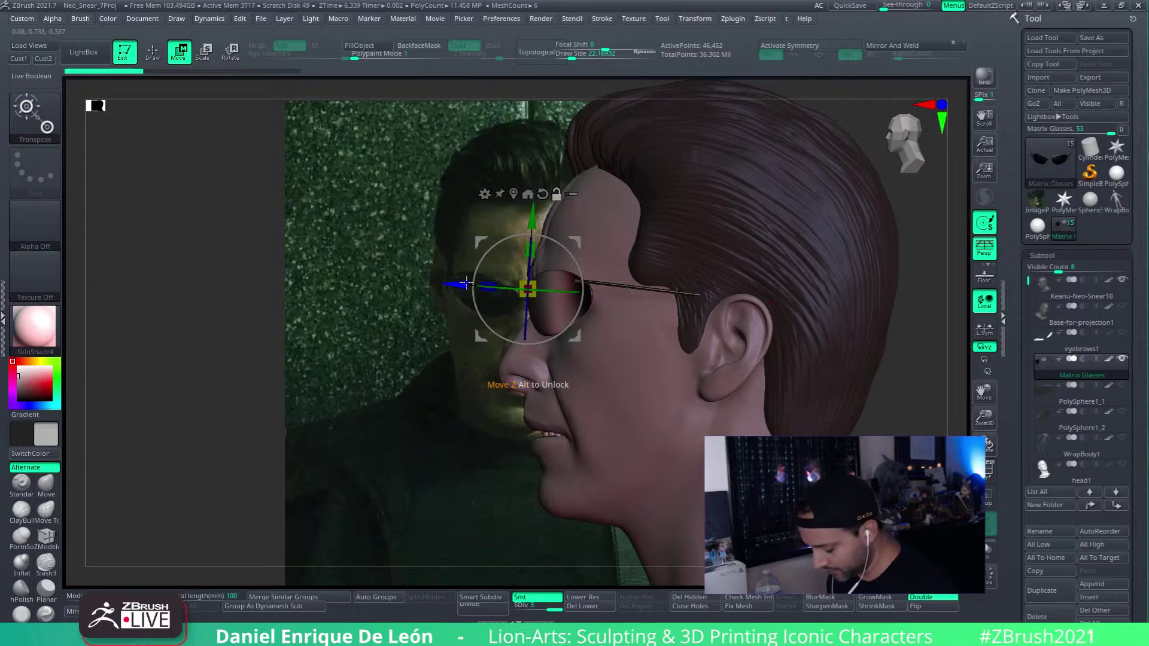
Step: Place the gizmo near the ear, tilt the glasses slightly around it to fit the face, and return to Draw mode
{"action": "left_click_drag", "start_coordinate": [467, 284], "coordinate": [676, 321]}
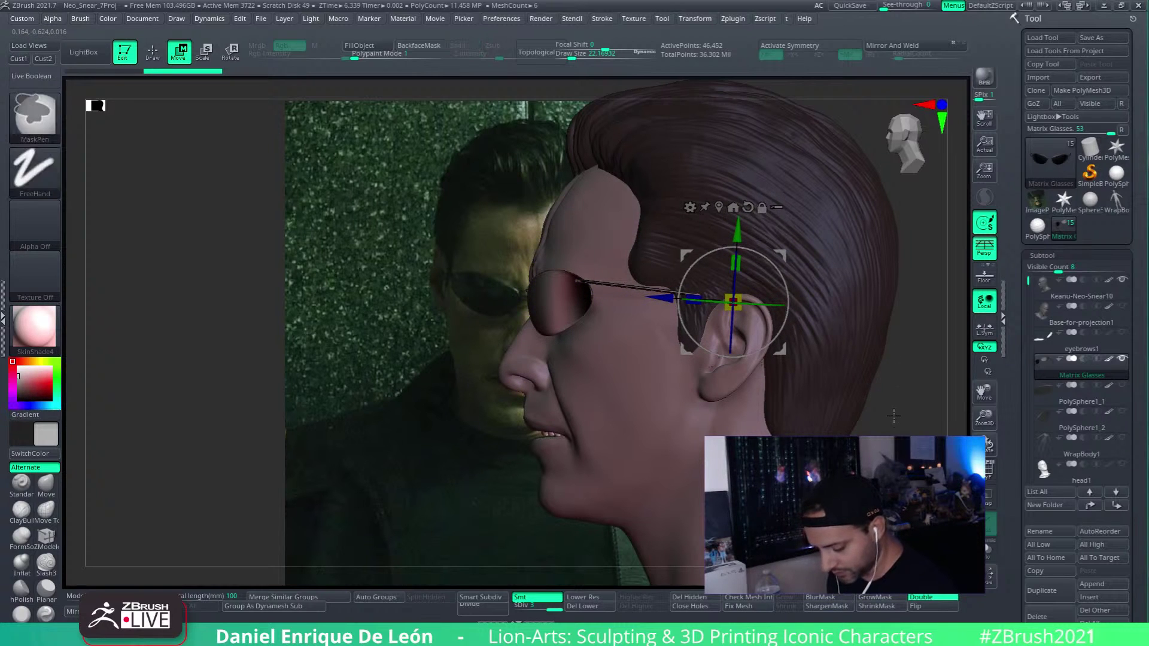
{"action": "left_click_drag", "start_coordinate": [783, 277], "coordinate": [786, 272]}
{"action": "right_click_drag", "start_coordinate": [785, 276], "coordinate": [756, 376]}
{"action": "right_click_drag", "start_coordinate": [680, 392], "coordinate": [697, 386]}
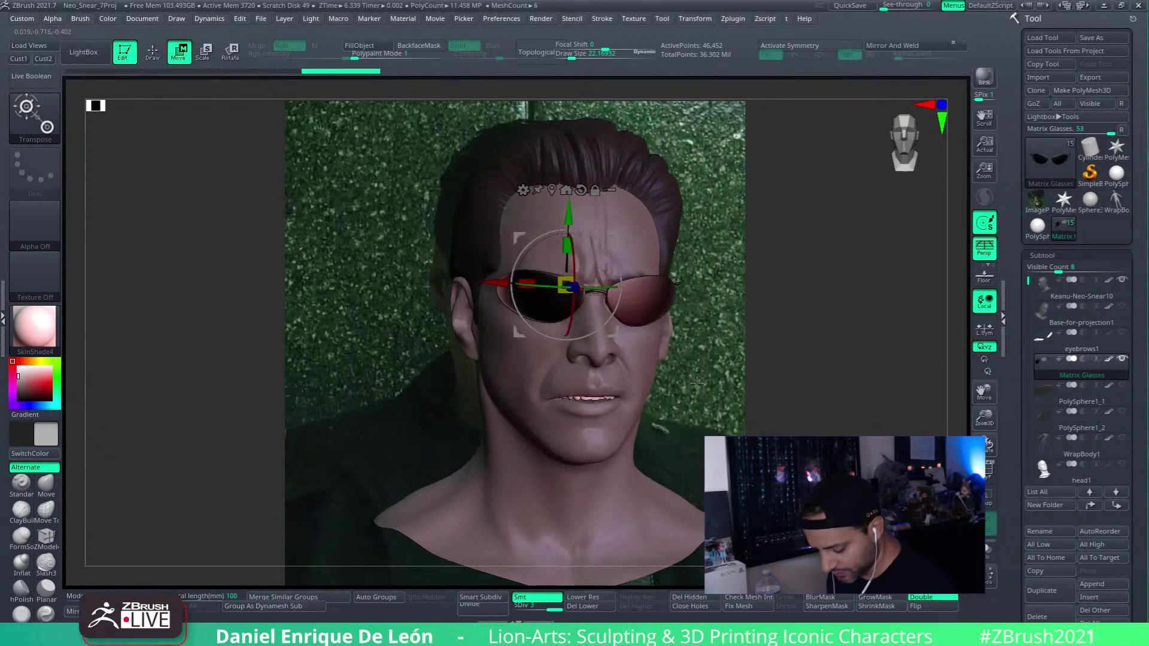
{"action": "right_click_drag", "start_coordinate": [697, 192], "coordinate": [843, 406]}
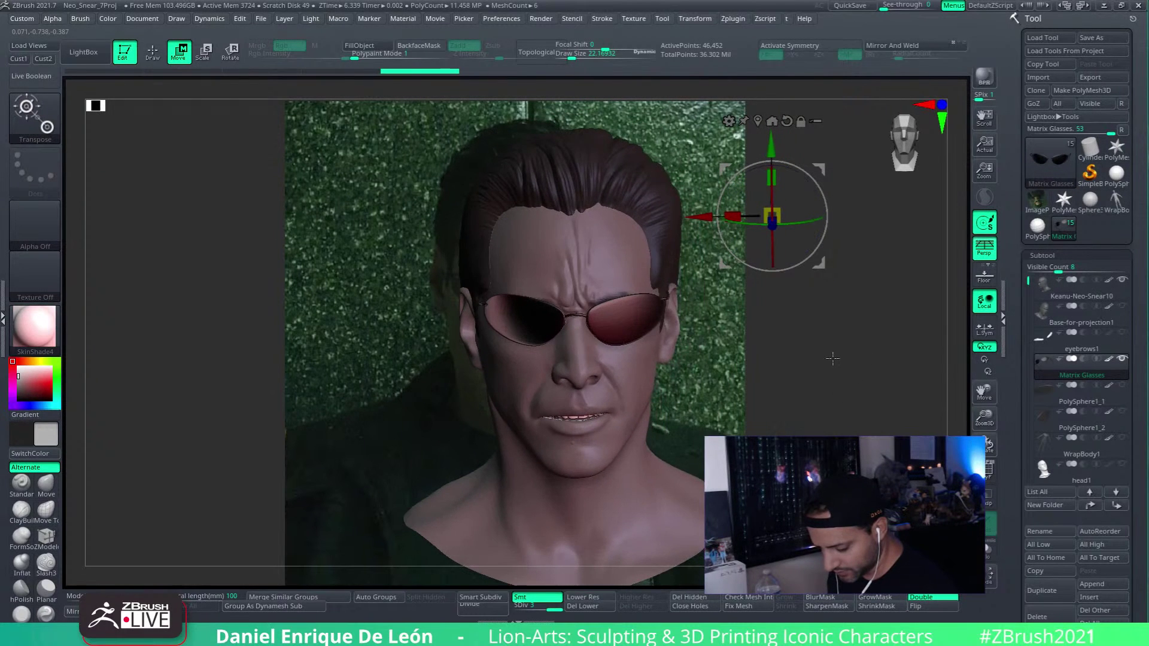
{"action": "right_click_drag", "start_coordinate": [832, 358], "coordinate": [798, 390]}
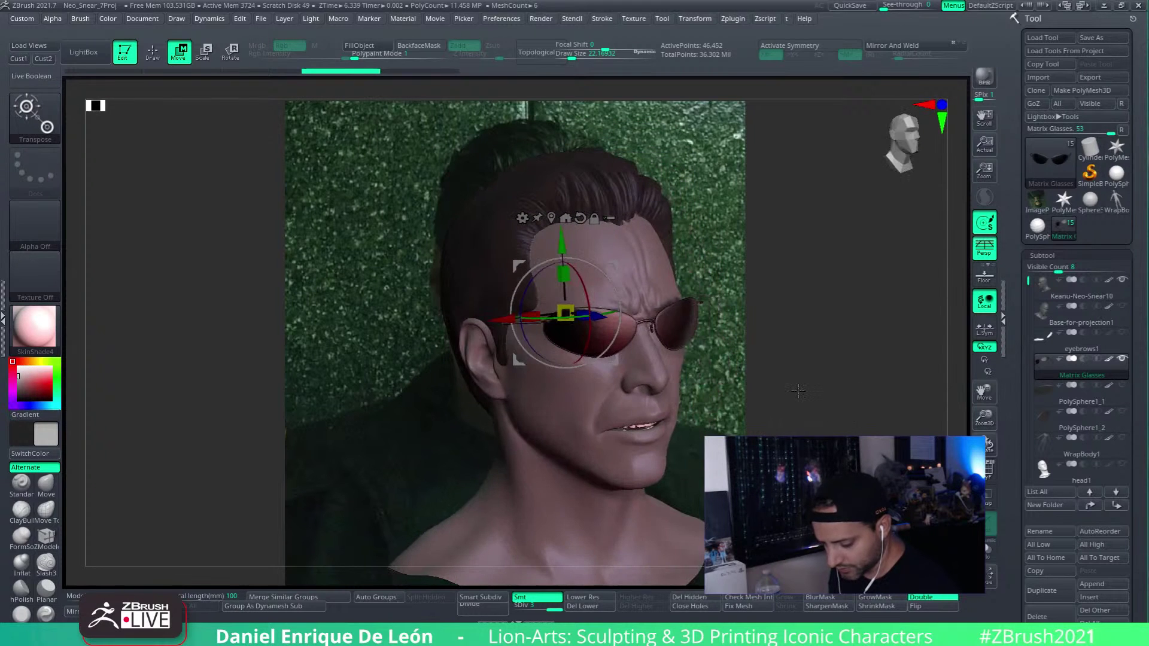
{"action": "left_click", "coordinate": [152, 50]}
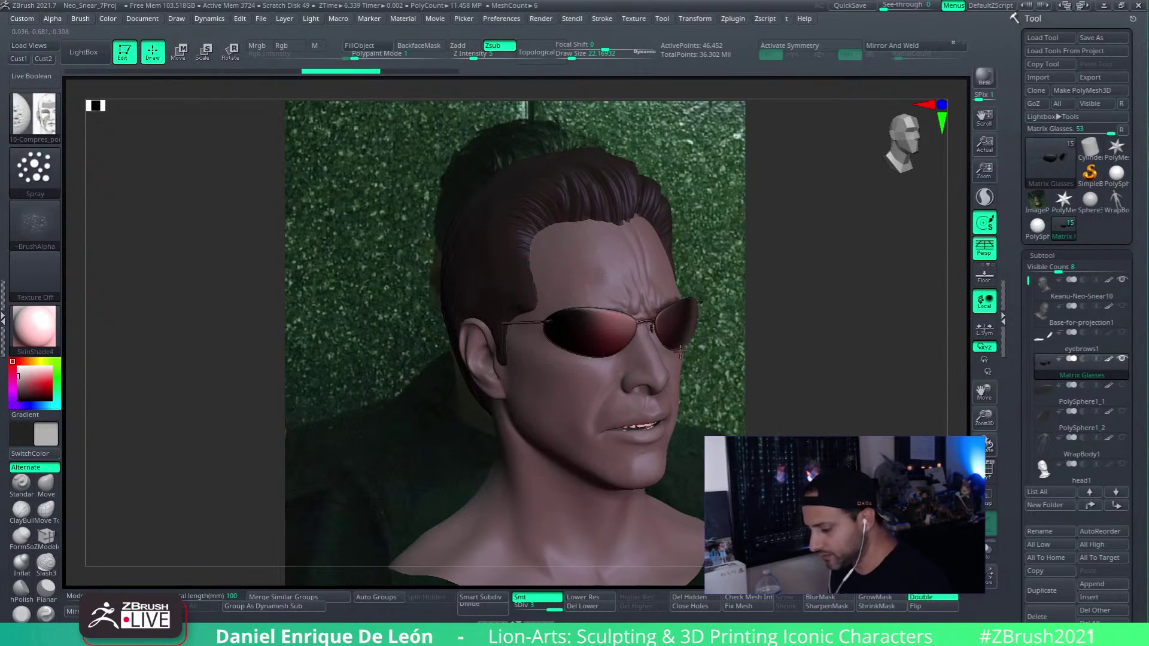
Step: Subdivide the Matrix Glasses twice to reach subdivision level 5 and check the lenses from both sides
{"action": "mouse_move", "coordinate": [678, 363]}
{"action": "right_mouse_down"}
{"action": "mouse_move", "coordinate": [687, 347]}
{"action": "mouse_move", "coordinate": [748, 424]}
{"action": "mouse_move", "coordinate": [789, 399]}
{"action": "mouse_move", "coordinate": [761, 421]}
{"action": "right_mouse_up"}
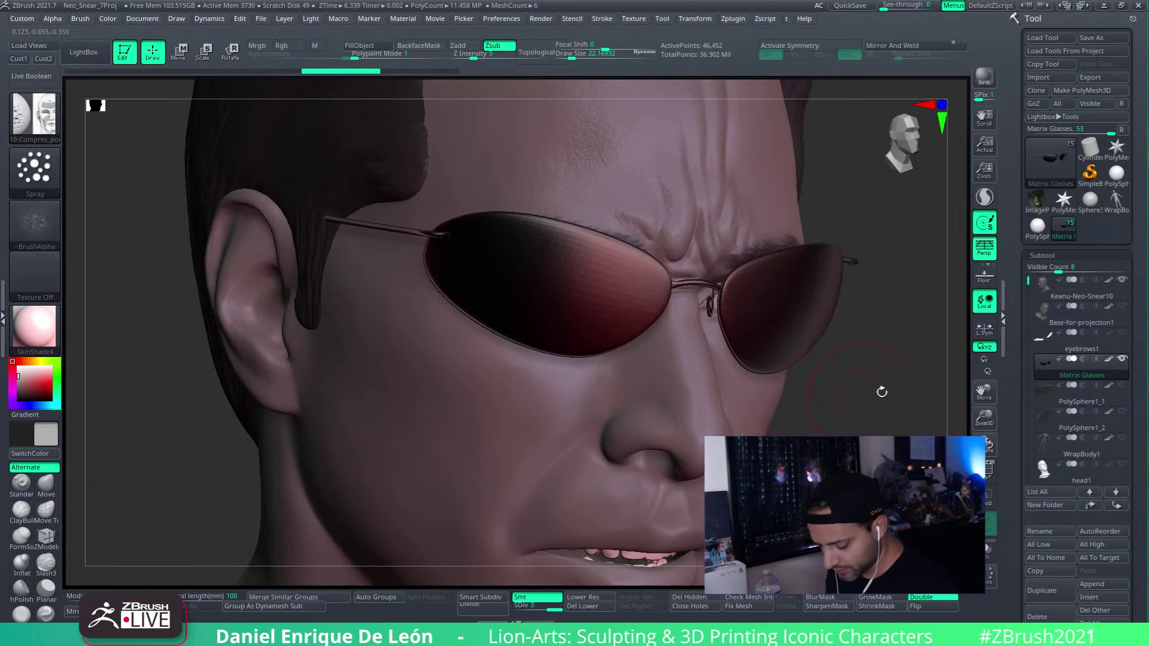
{"action": "left_click", "coordinate": [499, 608]}
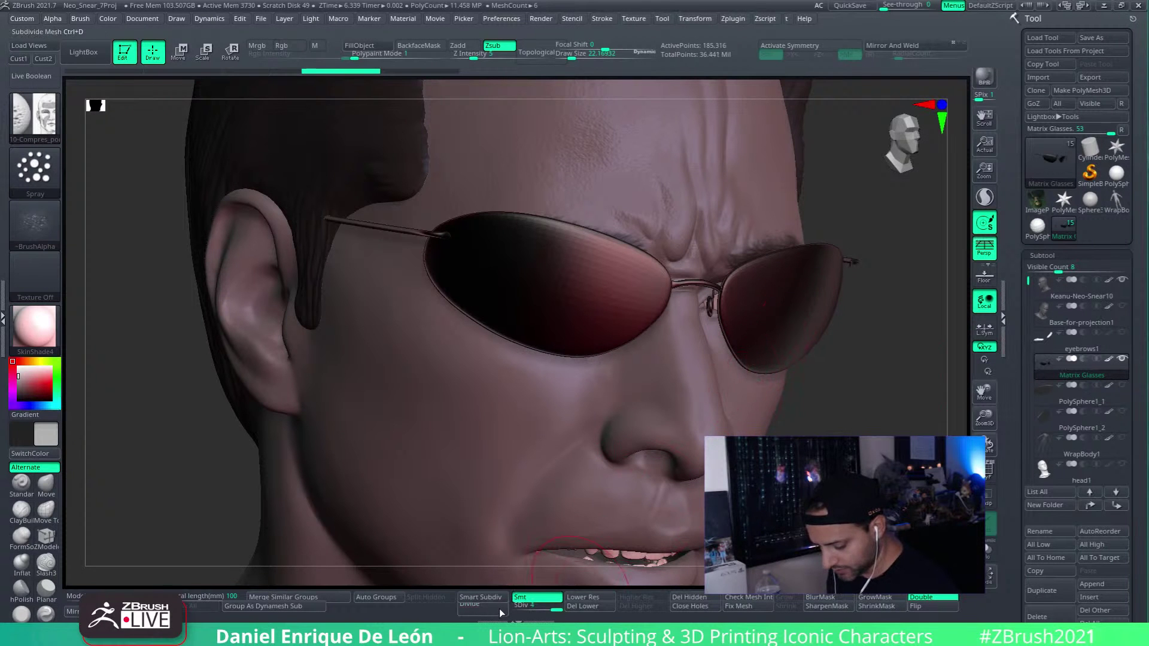
{"action": "left_click", "coordinate": [500, 608]}
{"action": "mouse_move", "coordinate": [891, 417]}
{"action": "right_mouse_down"}
{"action": "mouse_move", "coordinate": [791, 404]}
{"action": "mouse_move", "coordinate": [837, 416]}
{"action": "mouse_move", "coordinate": [743, 372]}
{"action": "right_mouse_up"}
Step: Try the bust under green lighting by switching the green light on and the red light off
{"action": "left_click", "coordinate": [311, 19]}
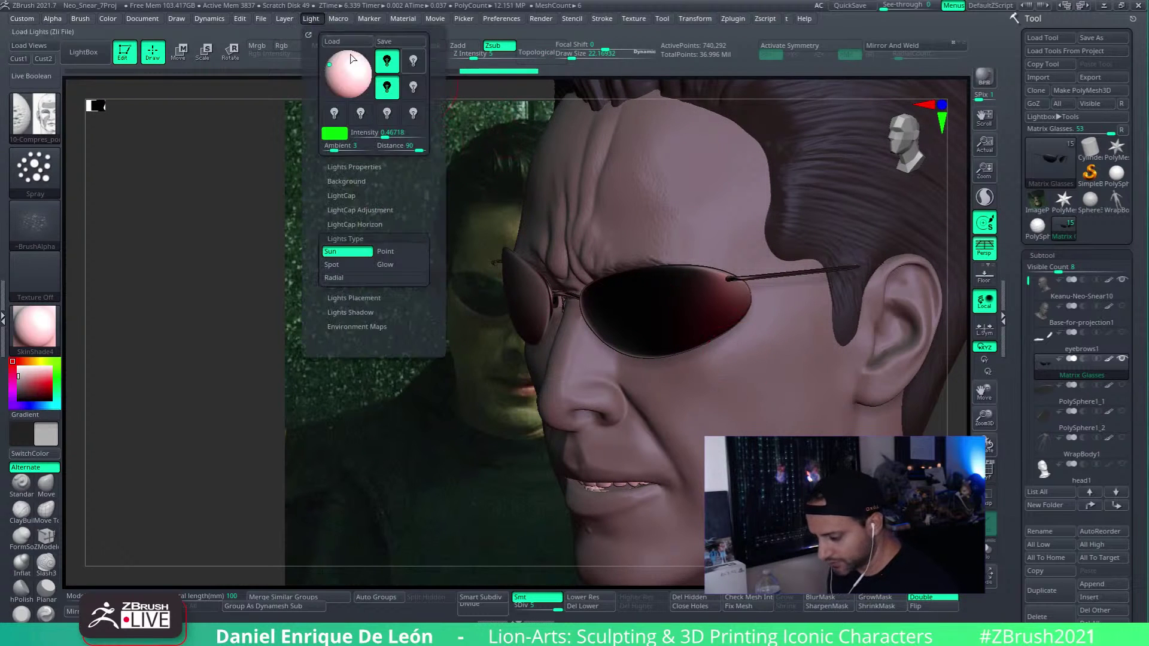
{"action": "left_click", "coordinate": [414, 62]}
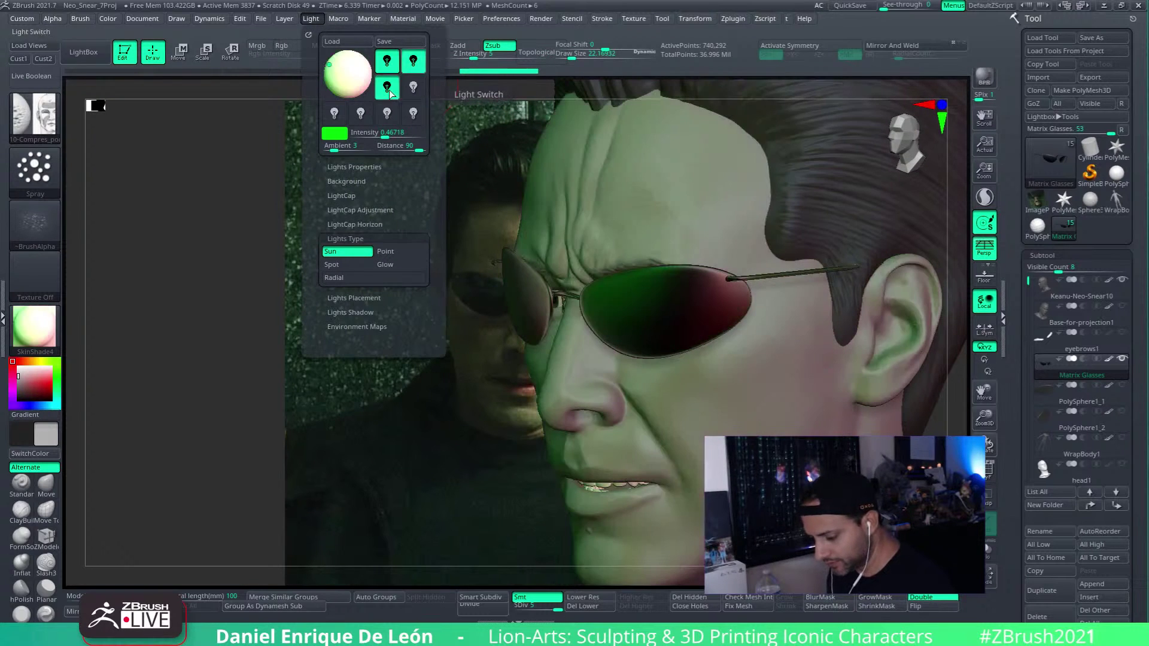
{"action": "left_click", "coordinate": [315, 20]}
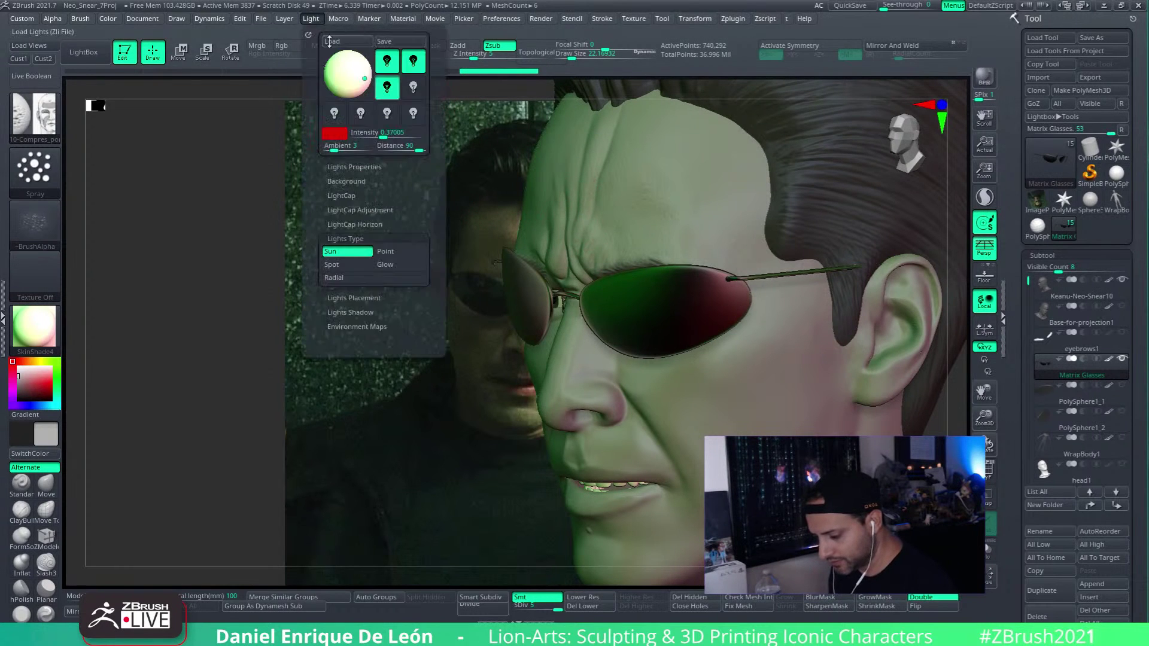
{"action": "left_click", "coordinate": [396, 89]}
{"action": "left_click_drag", "start_coordinate": [460, 221], "coordinate": [733, 335]}
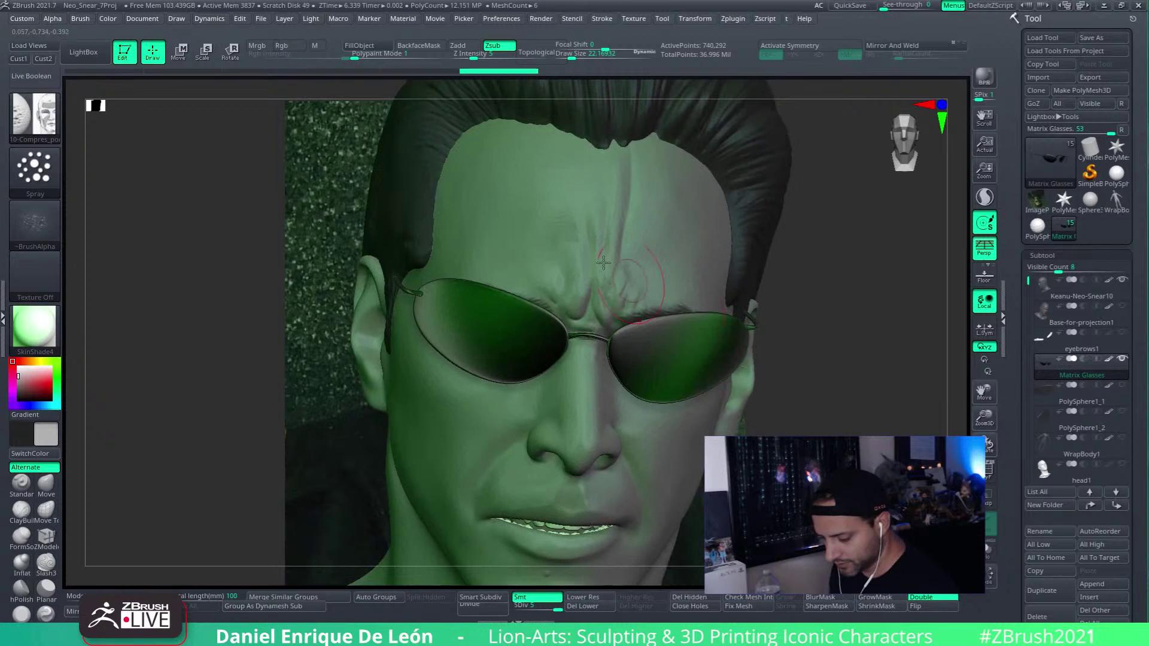
Step: Switch the red light back on and the green light off, and view the glasses in that lighting
{"action": "left_click", "coordinate": [313, 20]}
{"action": "left_click", "coordinate": [388, 84]}
{"action": "left_click", "coordinate": [388, 84]}
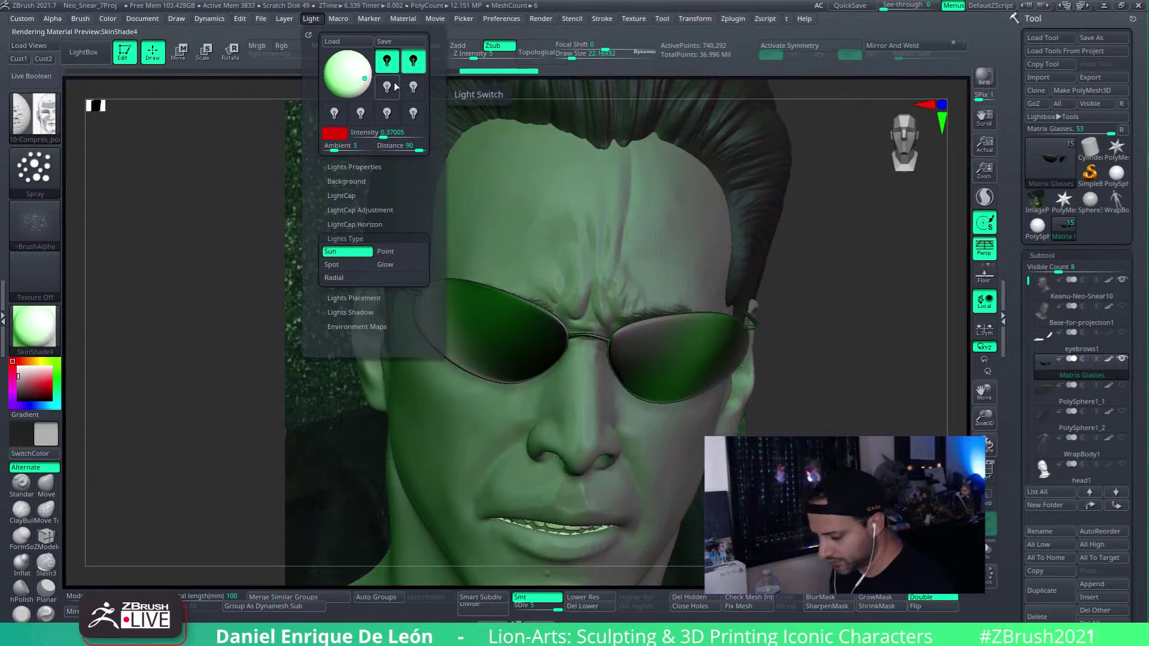
{"action": "left_click", "coordinate": [389, 85]}
{"action": "left_click", "coordinate": [417, 63]}
{"action": "left_click", "coordinate": [421, 66]}
{"action": "right_click_drag", "start_coordinate": [659, 336], "coordinate": [862, 351]}
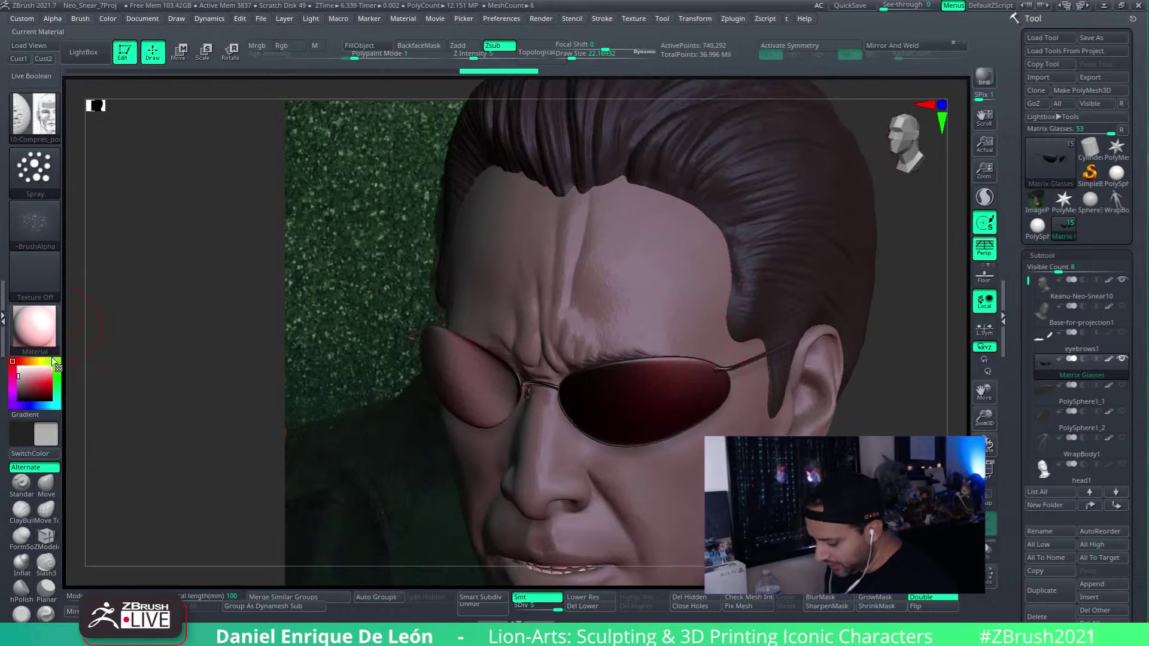
Step: Choose the ReflectedMap2 material and fill the Matrix Glasses with it using only the material channel
{"action": "left_click", "coordinate": [34, 328]}
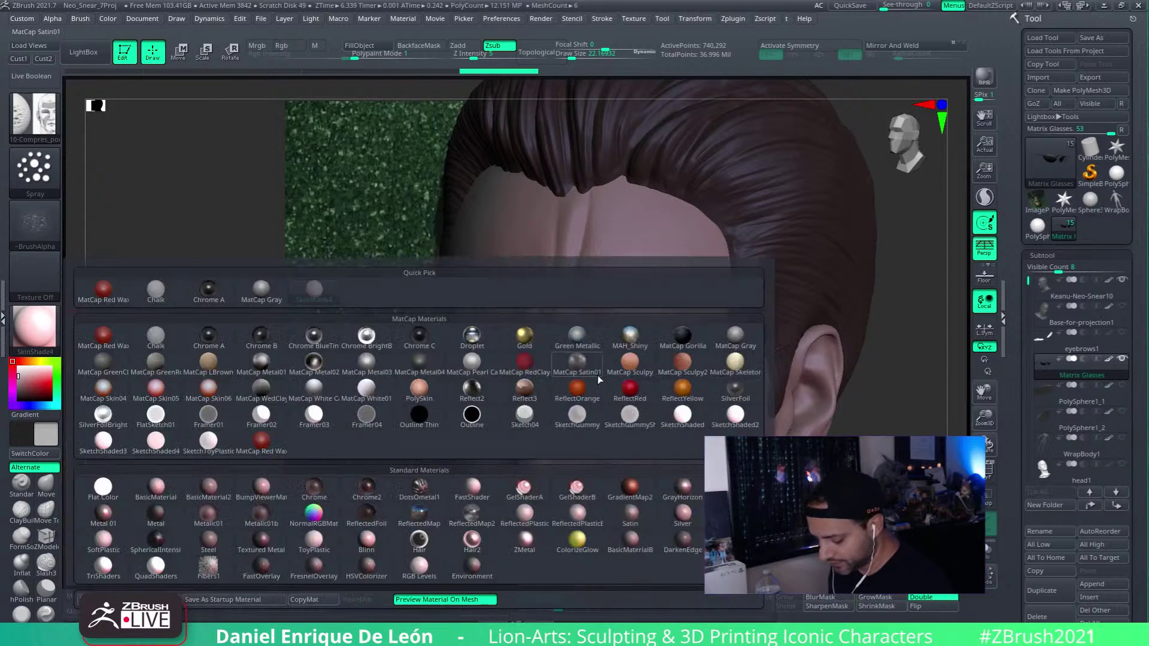
{"action": "left_click", "coordinate": [472, 513]}
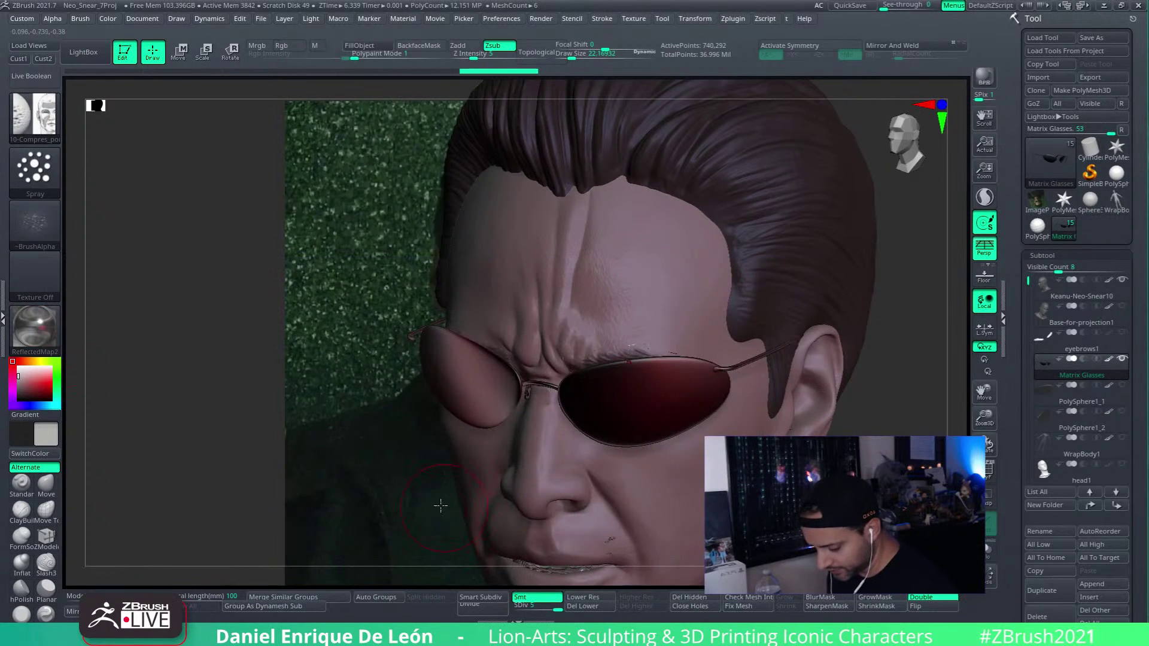
{"action": "left_click", "coordinate": [315, 46]}
{"action": "left_click", "coordinate": [359, 46]}
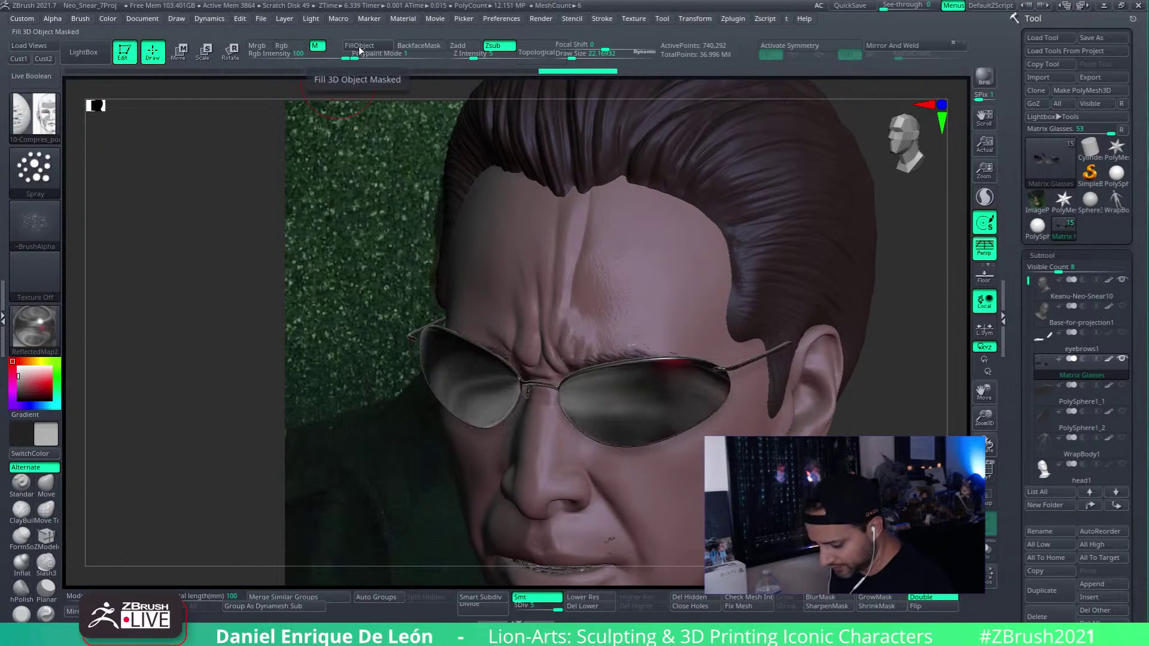
Step: Fill the Matrix Glasses with the JellyBean material instead
{"action": "left_click", "coordinate": [34, 328]}
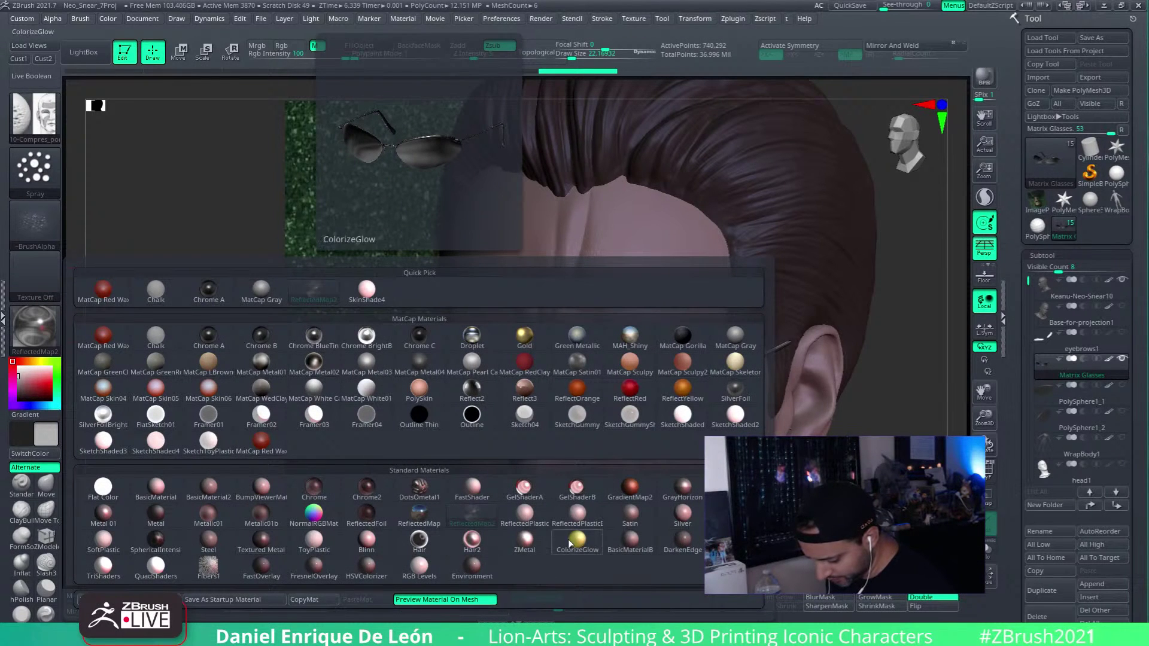
{"action": "left_click", "coordinate": [735, 490]}
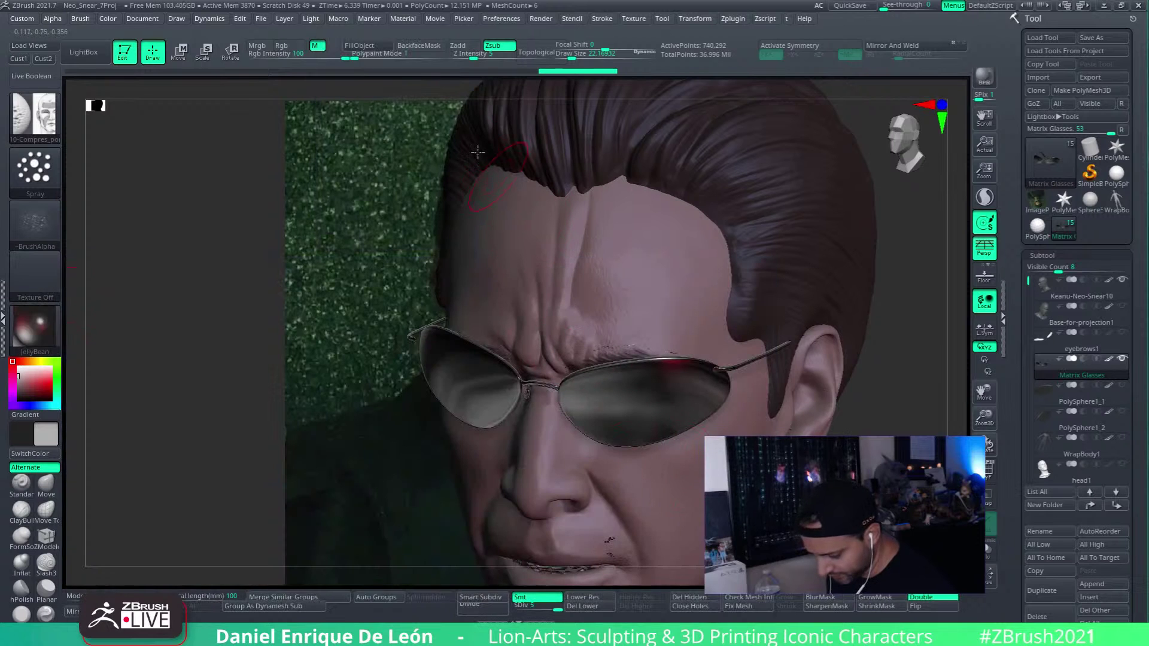
{"action": "left_click", "coordinate": [358, 48]}
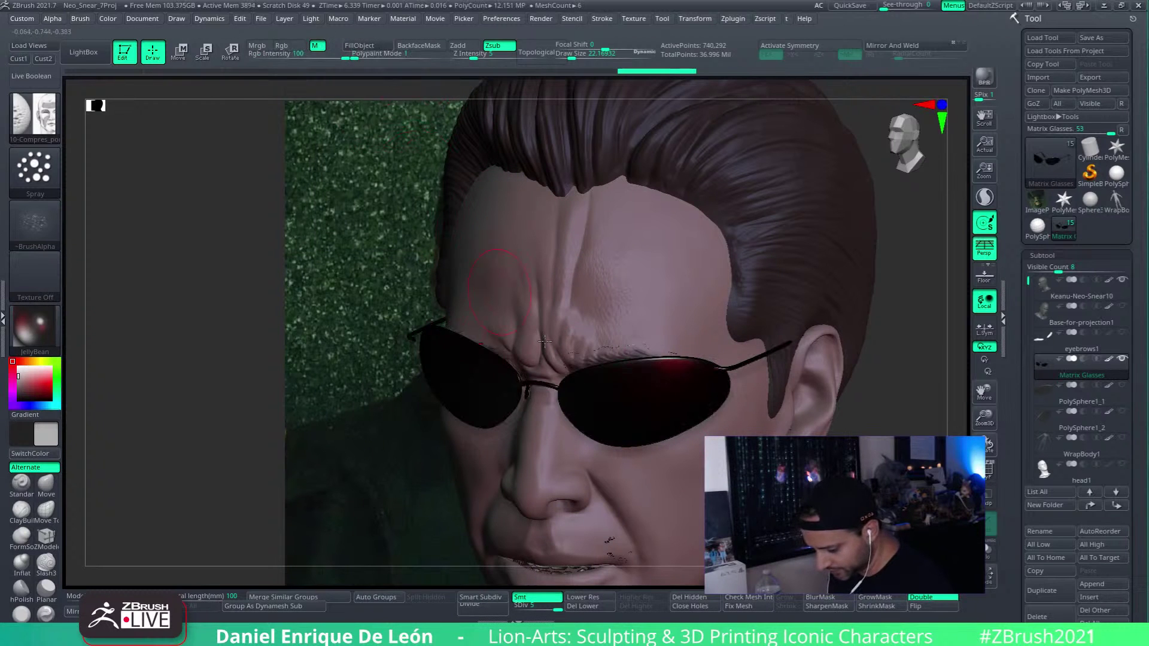
Step: Select the Keanu-Neo-Snear10 head and fill it with the SkinShade4 material
{"action": "mouse_move", "coordinate": [670, 419]}
{"action": "left_mouse_down"}
{"action": "mouse_move", "coordinate": [745, 424]}
{"action": "mouse_move", "coordinate": [735, 405]}
{"action": "mouse_move", "coordinate": [693, 415]}
{"action": "mouse_move", "coordinate": [749, 435]}
{"action": "mouse_move", "coordinate": [715, 368]}
{"action": "left_mouse_up"}
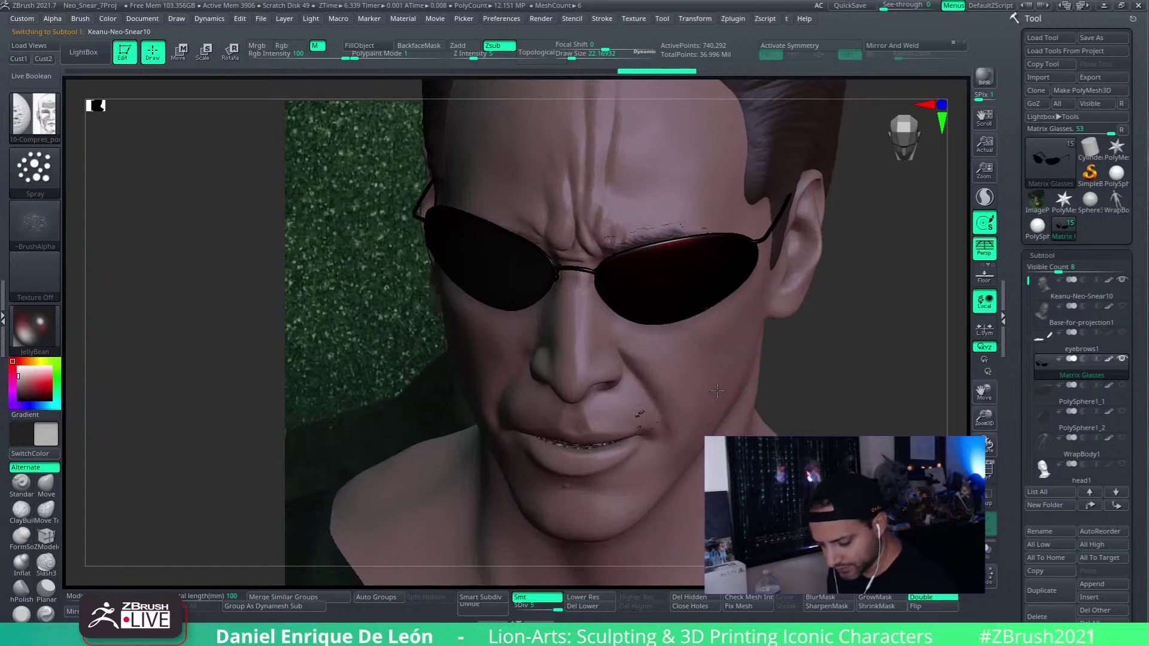
{"action": "right_click_drag", "start_coordinate": [724, 404], "coordinate": [714, 358]}
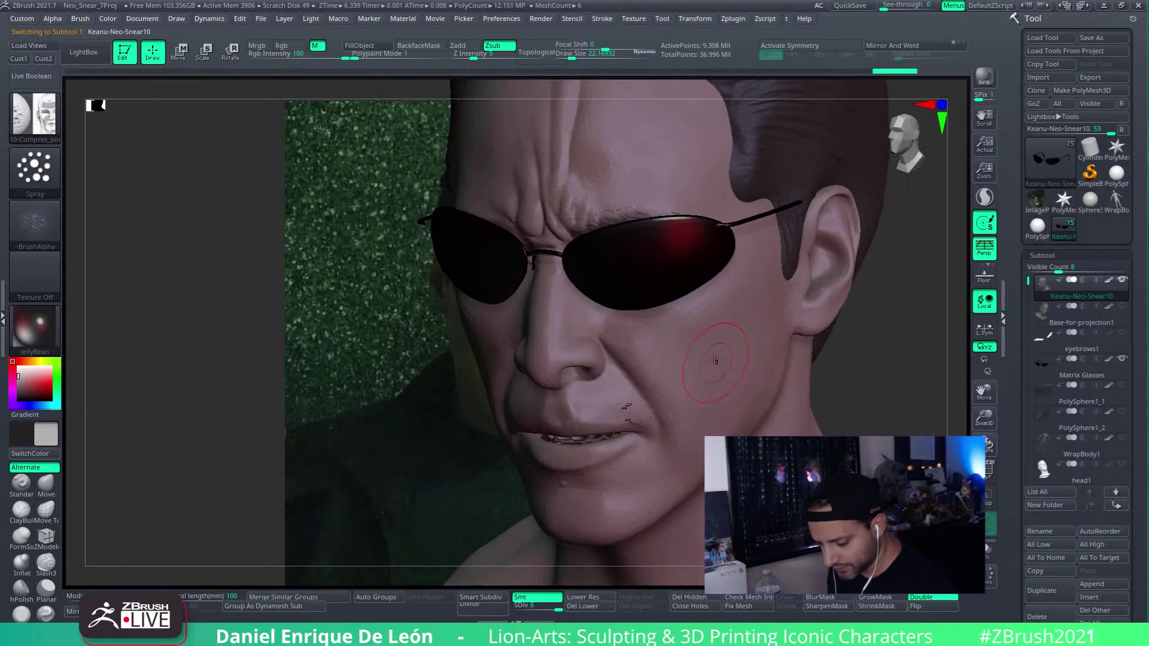
{"action": "left_click", "coordinate": [35, 326]}
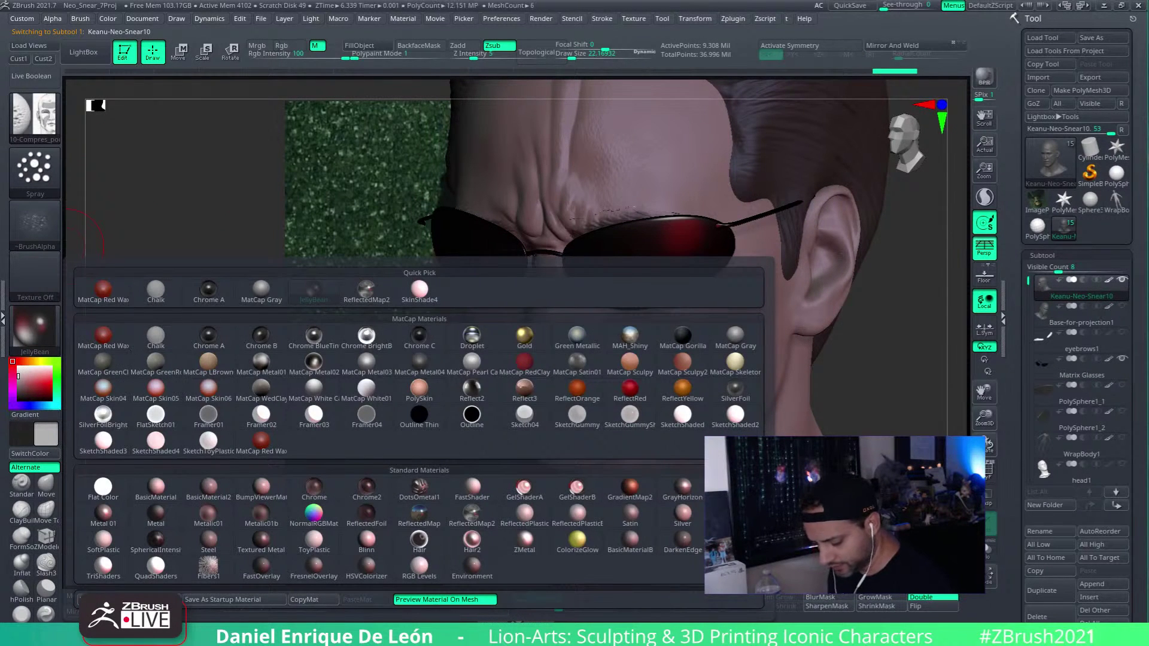
{"action": "left_click", "coordinate": [419, 289]}
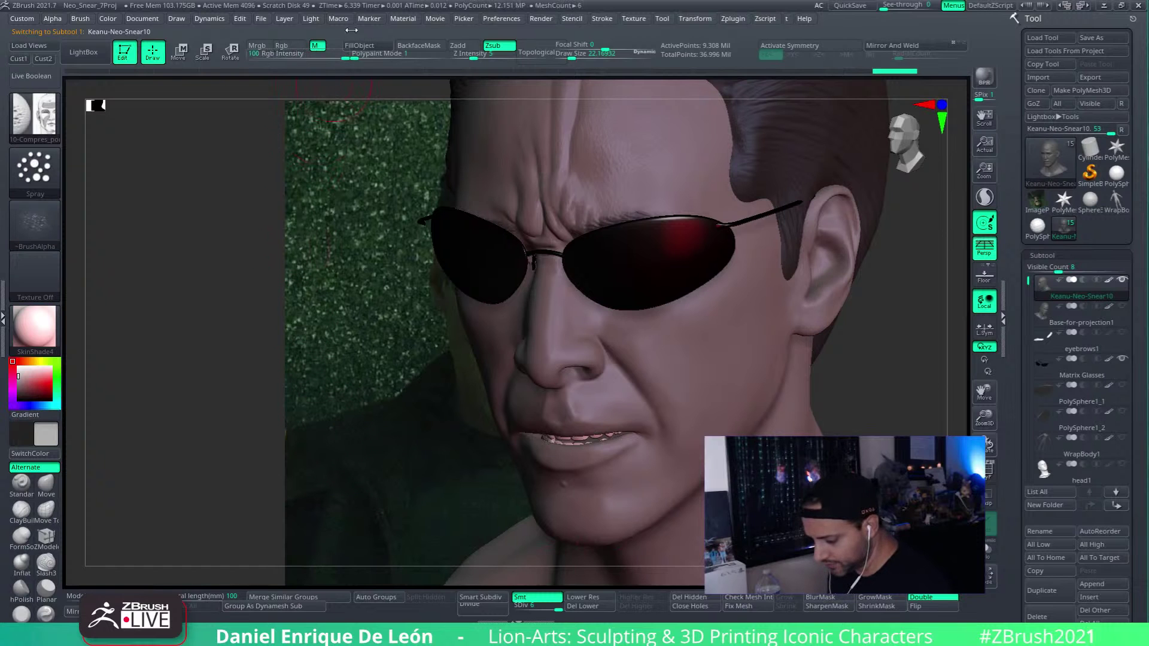
{"action": "left_click", "coordinate": [373, 48]}
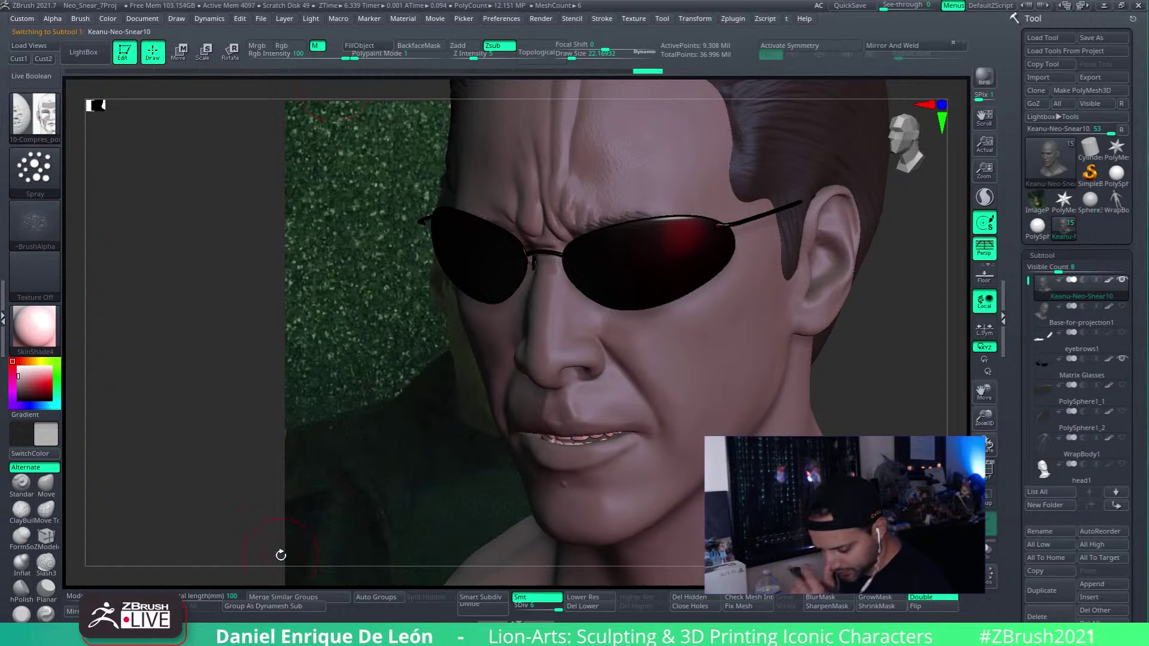
{"action": "mouse_move", "coordinate": [711, 255]}
{"action": "right_mouse_down", "text": "alt"}
{"action": "mouse_move", "coordinate": [643, 365]}
{"action": "mouse_move", "coordinate": [680, 328]}
{"action": "mouse_move", "coordinate": [680, 413]}
{"action": "mouse_move", "coordinate": [717, 381]}
{"action": "right_mouse_up", "text": "alt"}
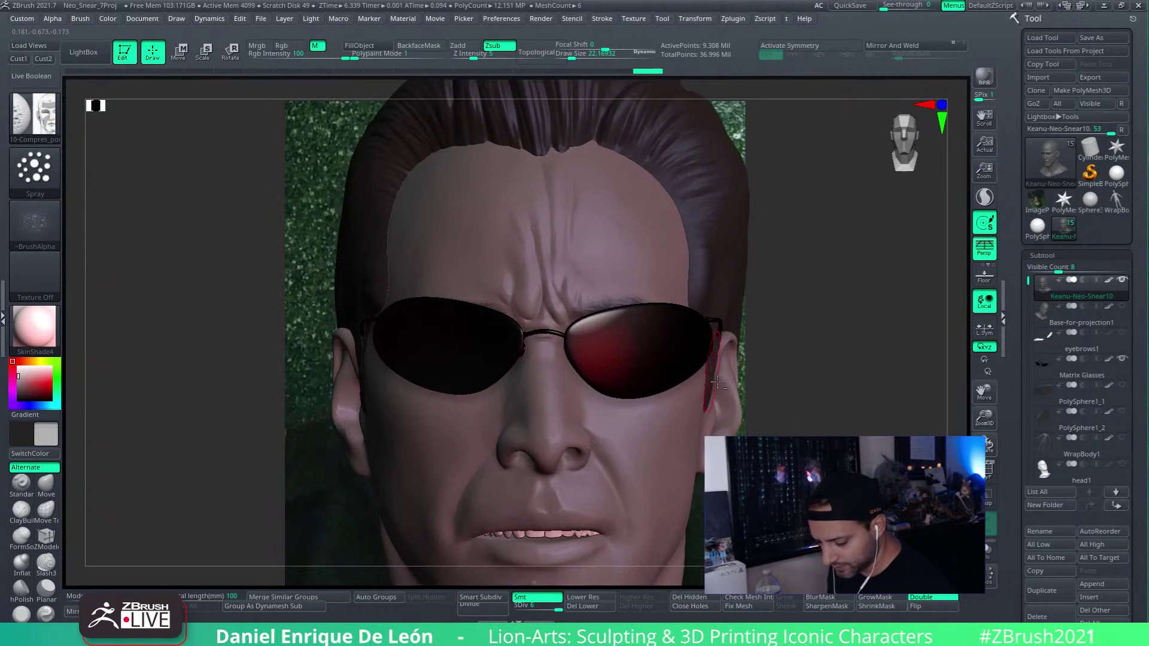
Step: Select the Matrix Glasses, undo their material fills and subdivisions, and step back and forth between their earlier and tilted placements
{"action": "left_click", "coordinate": [1042, 366]}
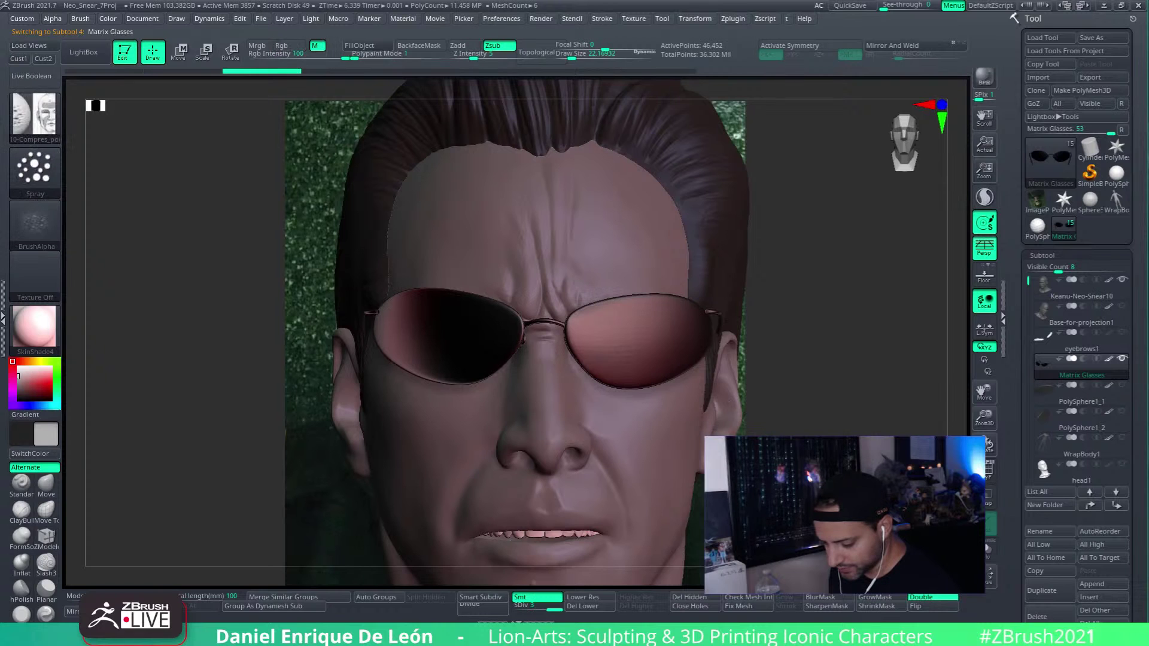
{"action": "key", "text": "shift+d"}
{"action": "right_click_drag", "start_coordinate": [598, 359], "coordinate": [538, 353]}
{"action": "mouse_move", "coordinate": [918, 434]}
{"action": "right_mouse_down"}
{"action": "mouse_move", "coordinate": [859, 442]}
{"action": "mouse_move", "coordinate": [879, 437]}
{"action": "right_mouse_up"}
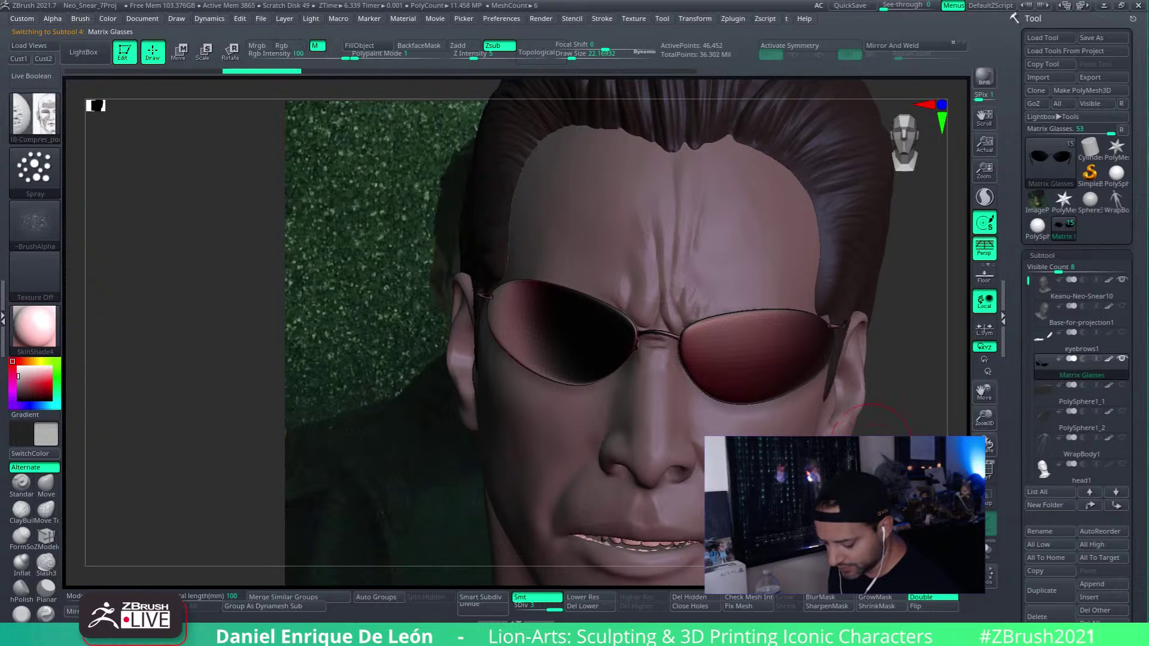
{"action": "key", "text": "ctrl"}
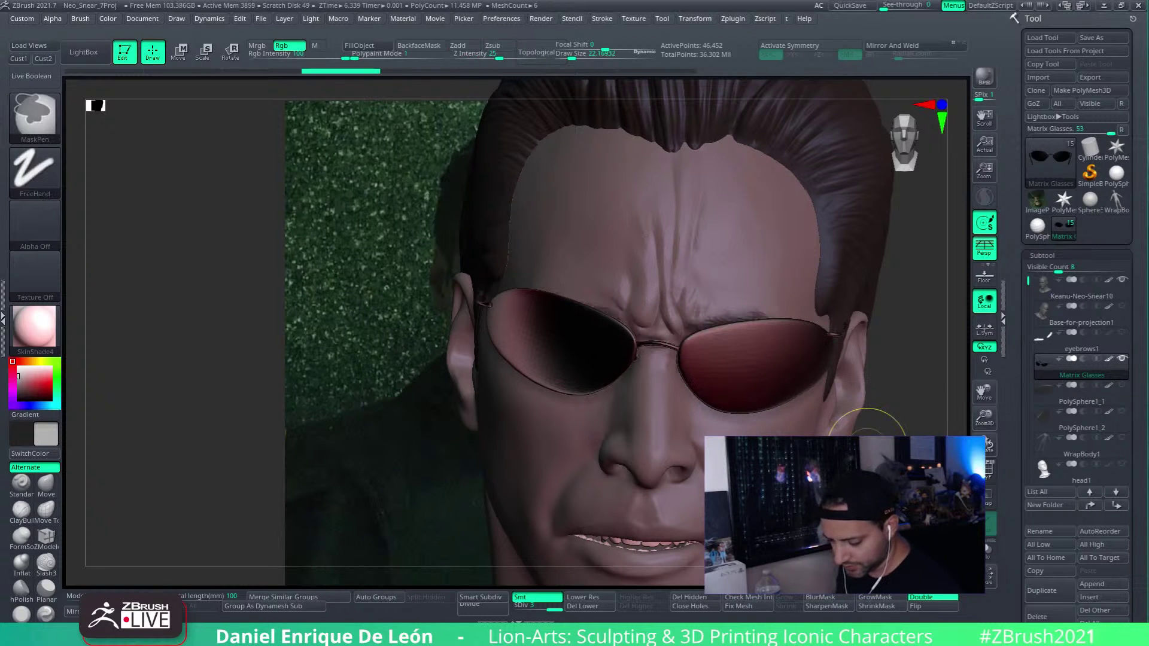
{"action": "mouse_move", "coordinate": [865, 437]}
{"action": "right_mouse_down"}
{"action": "mouse_move", "coordinate": [834, 439]}
{"action": "mouse_move", "coordinate": [779, 331]}
{"action": "mouse_move", "coordinate": [787, 426]}
{"action": "mouse_move", "coordinate": [782, 397]}
{"action": "mouse_move", "coordinate": [776, 426]}
{"action": "mouse_move", "coordinate": [796, 382]}
{"action": "right_mouse_up"}
{"action": "key", "text": "ctrl+shift"}
{"action": "key", "text": "ctrl"}
{"action": "key", "text": "ctrl+shift"}
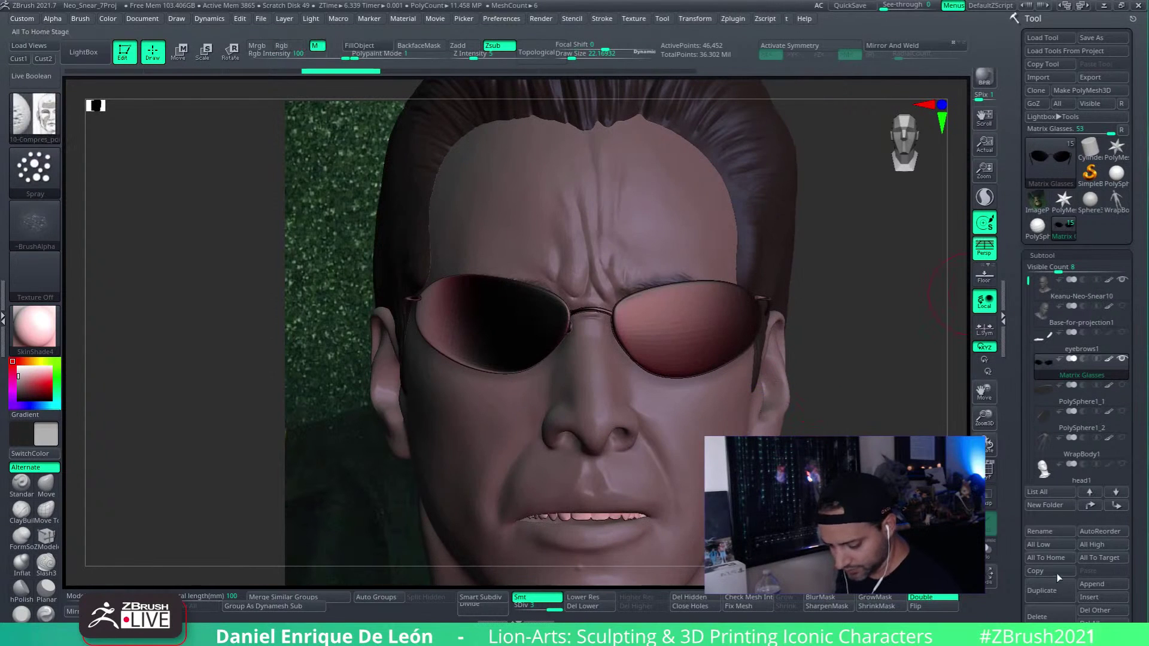
Step: Duplicate the Matrix Glasses, return the original to its earlier placement, and keep only the duplicate pair visible and selected
{"action": "left_click", "coordinate": [1044, 590]}
{"action": "left_click", "coordinate": [1091, 367]}
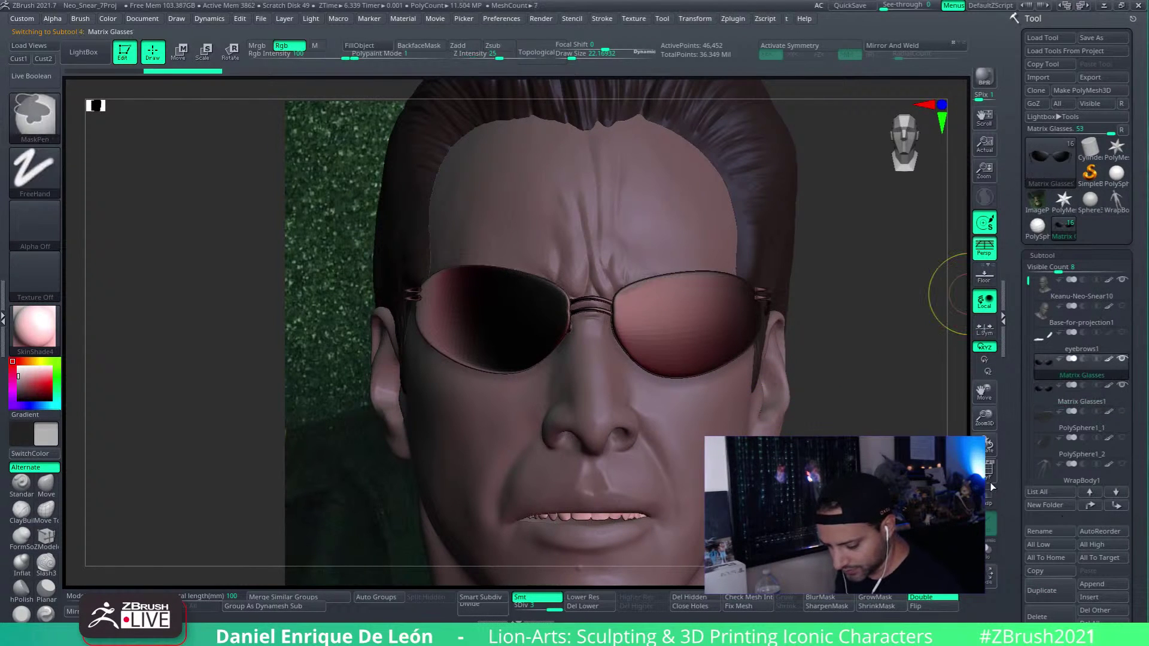
{"action": "left_click", "coordinate": [1123, 386]}
{"action": "right_click_drag", "start_coordinate": [831, 383], "coordinate": [823, 412]}
{"action": "left_click", "coordinate": [1081, 392]}
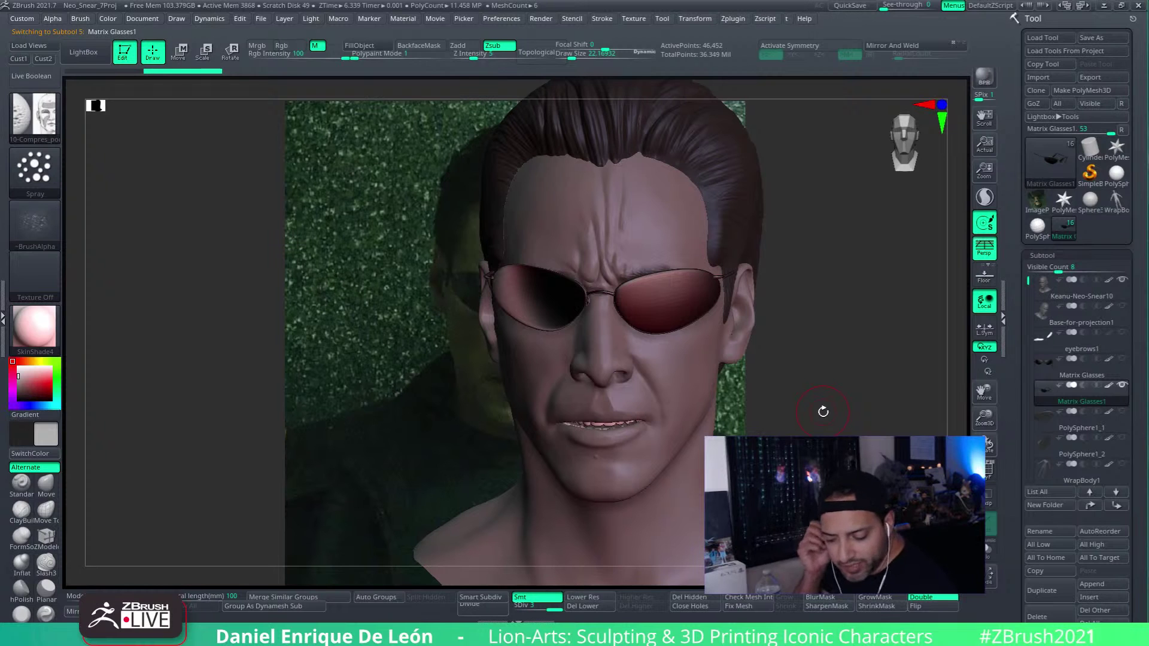
Step: Examine the fit of the duplicated glasses on the face and at the temples from above and both sides
{"action": "right_click_drag", "start_coordinate": [731, 323], "coordinate": [842, 357]}
{"action": "mouse_move", "coordinate": [830, 414]}
{"action": "right_mouse_down"}
{"action": "mouse_move", "coordinate": [832, 396]}
{"action": "mouse_move", "coordinate": [808, 375]}
{"action": "right_mouse_up"}
{"action": "mouse_move", "coordinate": [517, 418]}
{"action": "right_mouse_down", "text": "shift"}
{"action": "mouse_move", "coordinate": [805, 338]}
{"action": "mouse_move", "coordinate": [784, 376]}
{"action": "mouse_move", "coordinate": [803, 365]}
{"action": "mouse_move", "coordinate": [789, 353]}
{"action": "mouse_move", "coordinate": [801, 354]}
{"action": "mouse_move", "coordinate": [710, 340]}
{"action": "mouse_move", "coordinate": [770, 398]}
{"action": "mouse_move", "coordinate": [676, 390]}
{"action": "mouse_move", "coordinate": [801, 383]}
{"action": "mouse_move", "coordinate": [791, 417]}
{"action": "mouse_move", "coordinate": [817, 423]}
{"action": "mouse_move", "coordinate": [802, 443]}
{"action": "right_mouse_up", "text": "shift"}
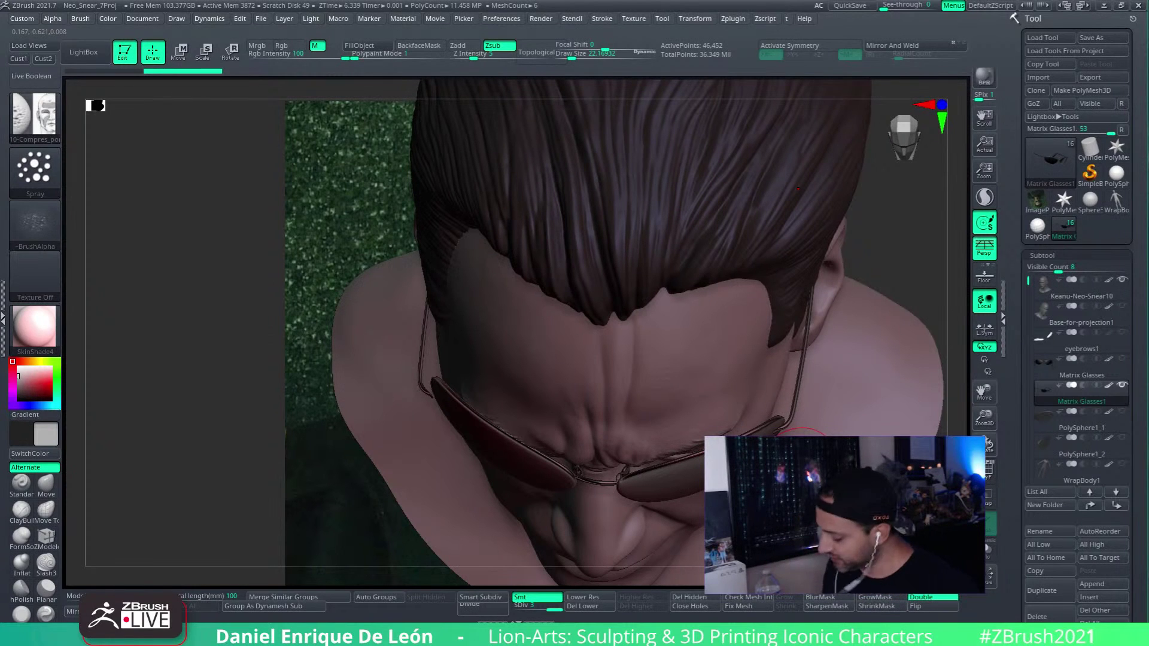
{"action": "mouse_move", "coordinate": [676, 409]}
{"action": "right_mouse_down"}
{"action": "mouse_move", "coordinate": [766, 342]}
{"action": "mouse_move", "coordinate": [753, 338]}
{"action": "mouse_move", "coordinate": [764, 357]}
{"action": "mouse_move", "coordinate": [714, 315]}
{"action": "right_mouse_up"}
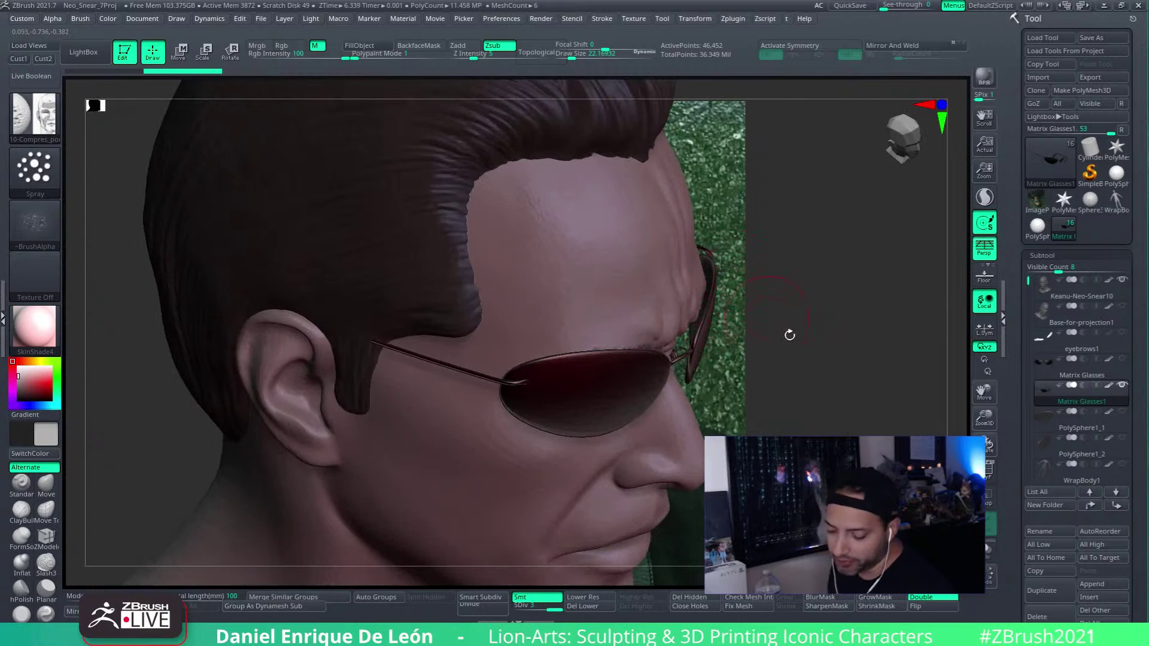
{"action": "right_click_drag", "start_coordinate": [789, 335], "coordinate": [739, 307]}
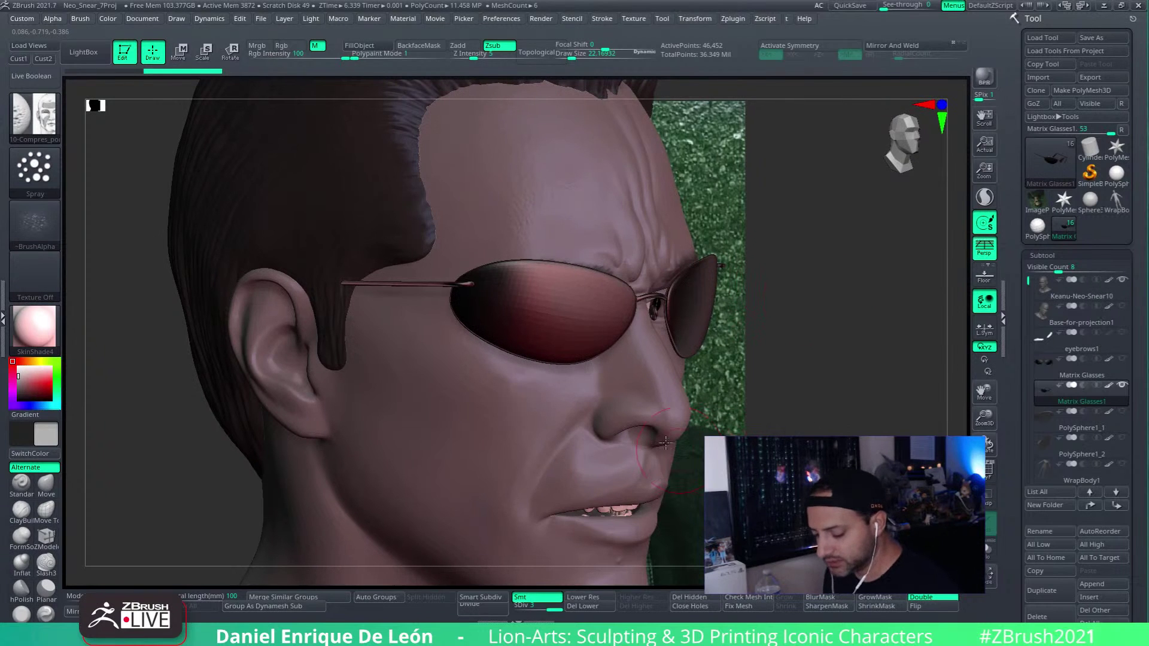
{"action": "mouse_move", "coordinate": [691, 350]}
{"action": "right_mouse_down"}
{"action": "mouse_move", "coordinate": [696, 417]}
{"action": "mouse_move", "coordinate": [719, 393]}
{"action": "right_mouse_up"}
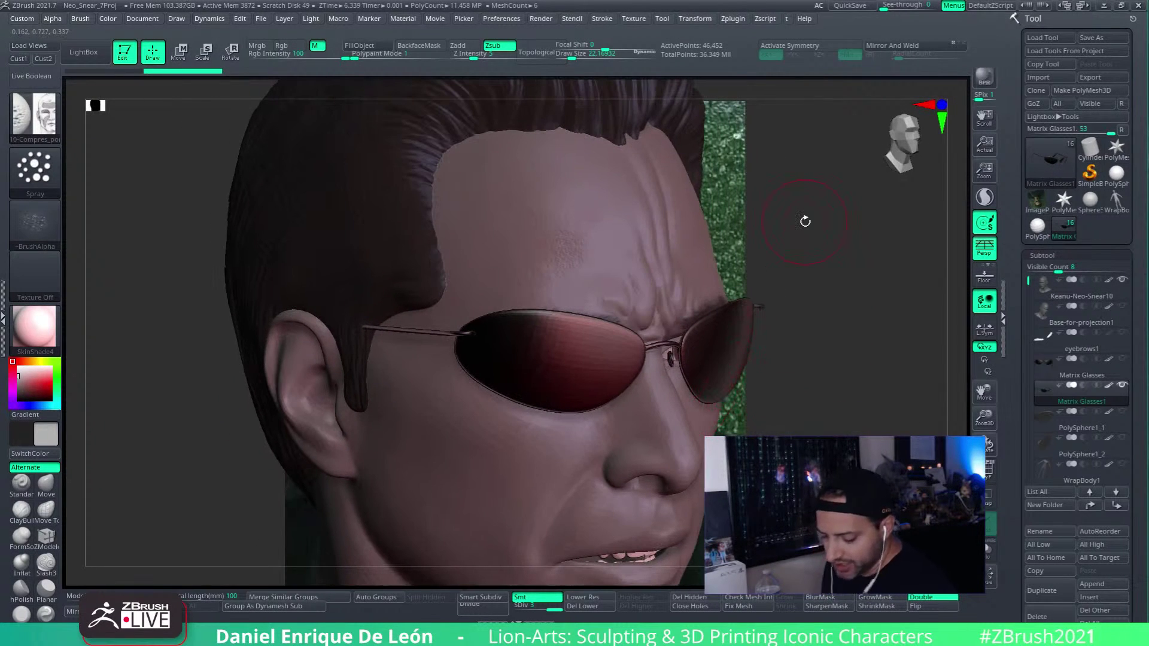
{"action": "mouse_move", "coordinate": [725, 345]}
{"action": "right_mouse_down"}
{"action": "mouse_move", "coordinate": [761, 334]}
{"action": "mouse_move", "coordinate": [745, 339]}
{"action": "right_mouse_up"}
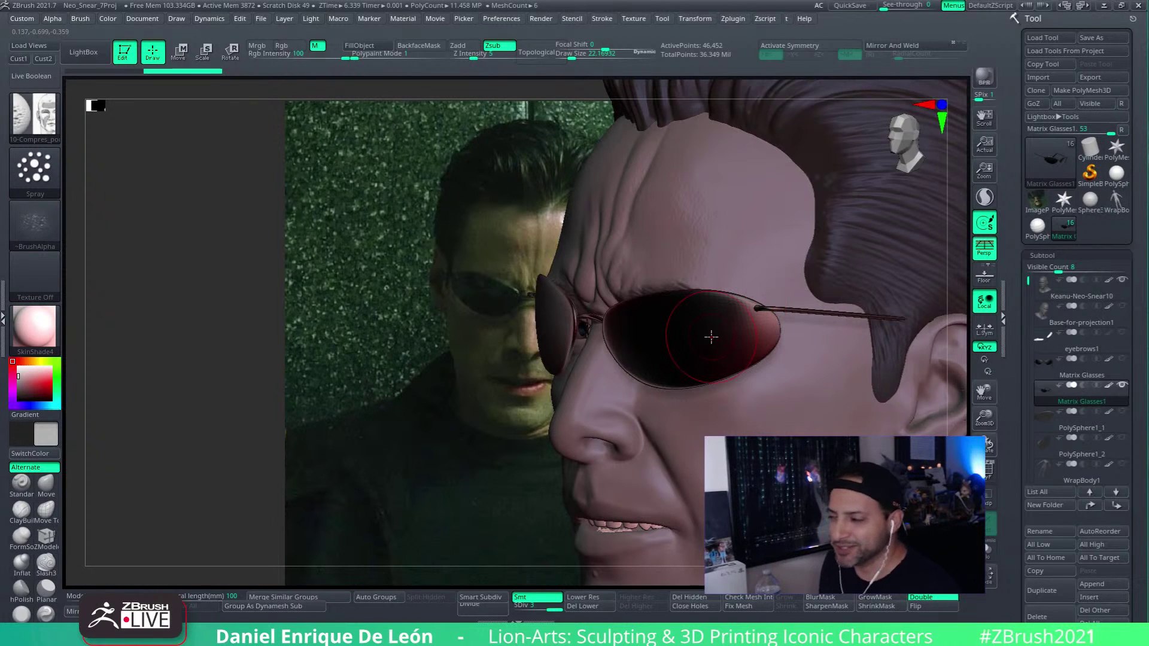
Step: Inspect the bridge and nose pads of the glasses up close, and check how the frame sits over the nose and brow
{"action": "right_click_drag", "start_coordinate": [764, 290], "coordinate": [697, 311]}
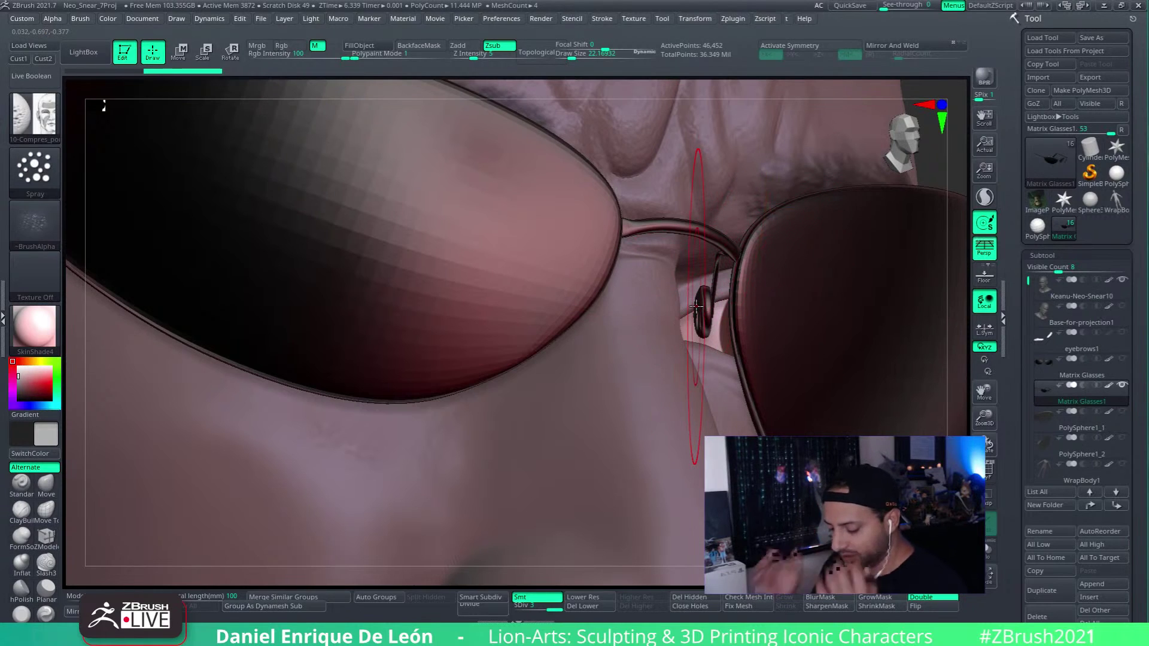
{"action": "mouse_move", "coordinate": [767, 303]}
{"action": "right_mouse_down"}
{"action": "mouse_move", "coordinate": [743, 311]}
{"action": "mouse_move", "coordinate": [676, 294]}
{"action": "mouse_move", "coordinate": [715, 423]}
{"action": "right_mouse_up"}
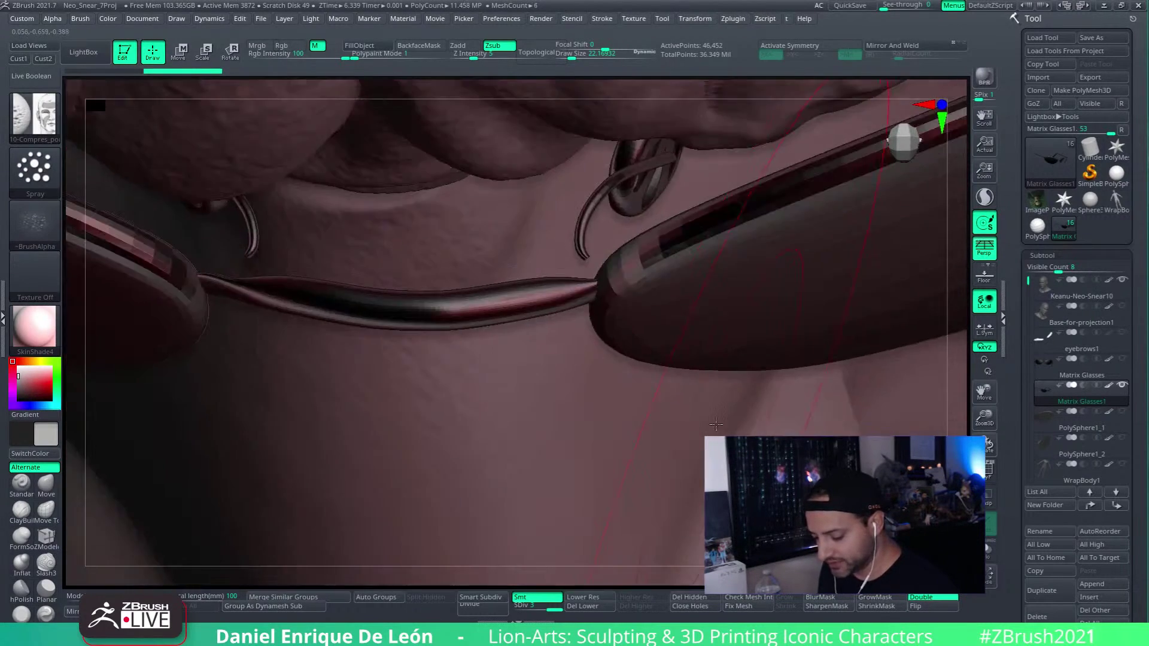
{"action": "mouse_move", "coordinate": [629, 276]}
{"action": "right_mouse_down"}
{"action": "mouse_move", "coordinate": [601, 309]}
{"action": "mouse_move", "coordinate": [709, 277]}
{"action": "mouse_move", "coordinate": [726, 397]}
{"action": "mouse_move", "coordinate": [706, 268]}
{"action": "mouse_move", "coordinate": [818, 334]}
{"action": "mouse_move", "coordinate": [695, 338]}
{"action": "mouse_move", "coordinate": [710, 305]}
{"action": "mouse_move", "coordinate": [732, 322]}
{"action": "mouse_move", "coordinate": [661, 257]}
{"action": "mouse_move", "coordinate": [553, 287]}
{"action": "mouse_move", "coordinate": [739, 307]}
{"action": "mouse_move", "coordinate": [716, 299]}
{"action": "right_mouse_up"}
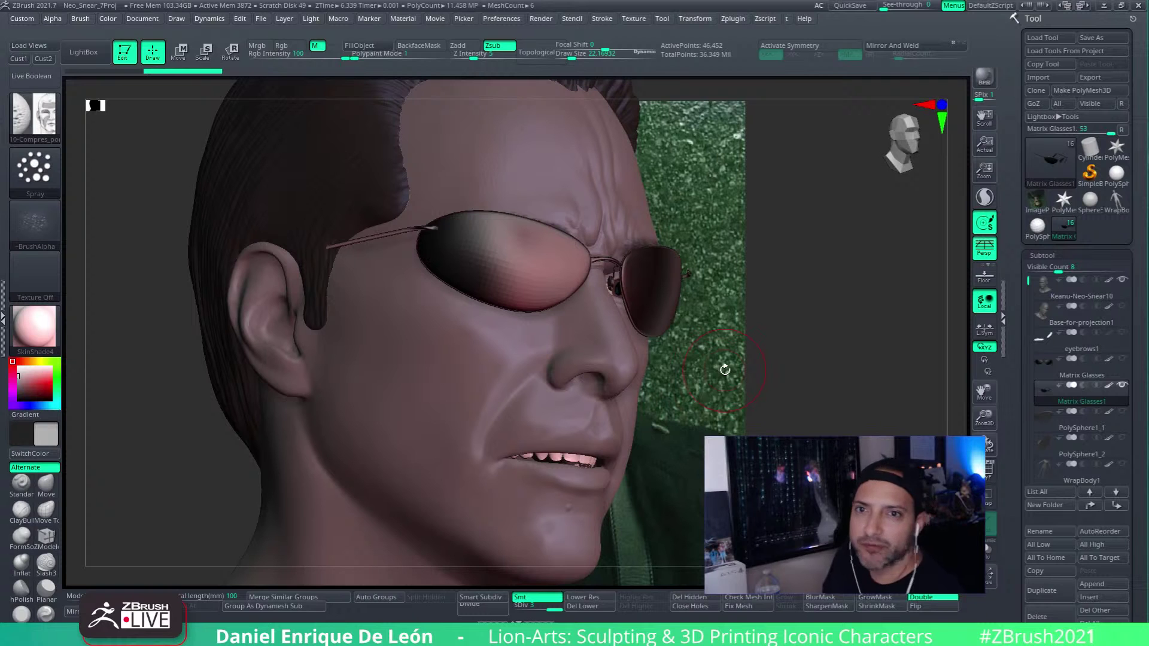
{"action": "right_click_drag", "start_coordinate": [712, 346], "coordinate": [731, 417], "text": "alt"}
{"action": "right_click_drag", "start_coordinate": [802, 251], "coordinate": [649, 248]}
{"action": "right_click_drag", "start_coordinate": [742, 365], "coordinate": [742, 317]}
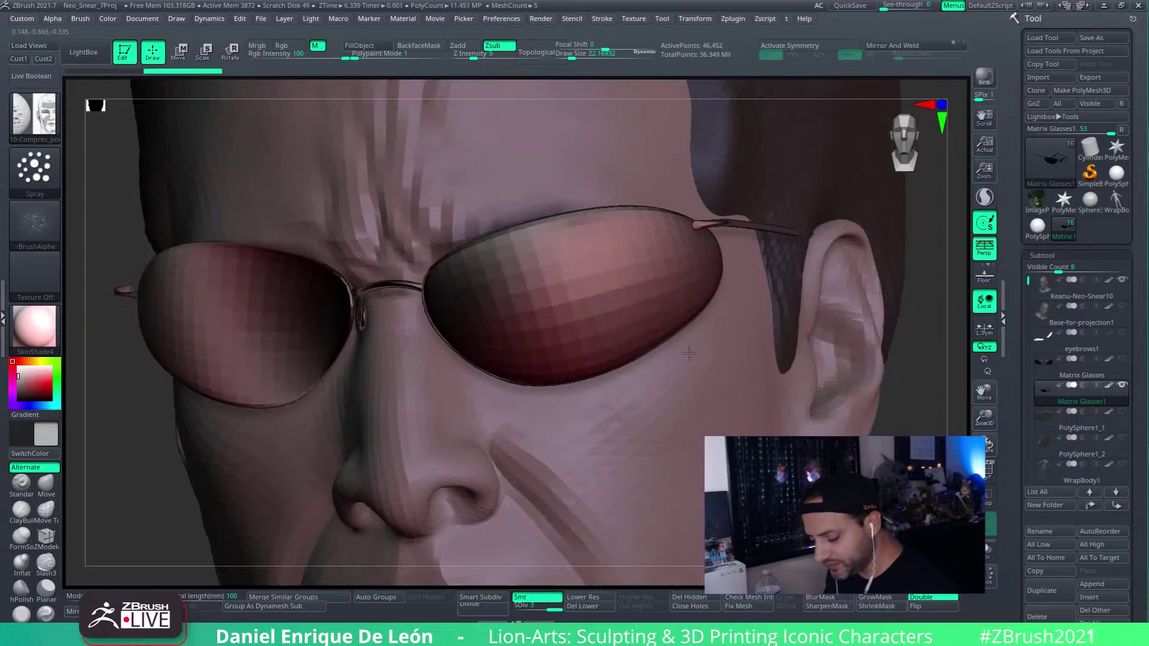
Step: Examine how the duplicated glasses sit over the nose and cheeks from below, the front and the side
{"action": "right_click_drag", "start_coordinate": [323, 427], "coordinate": [337, 310], "text": "alt"}
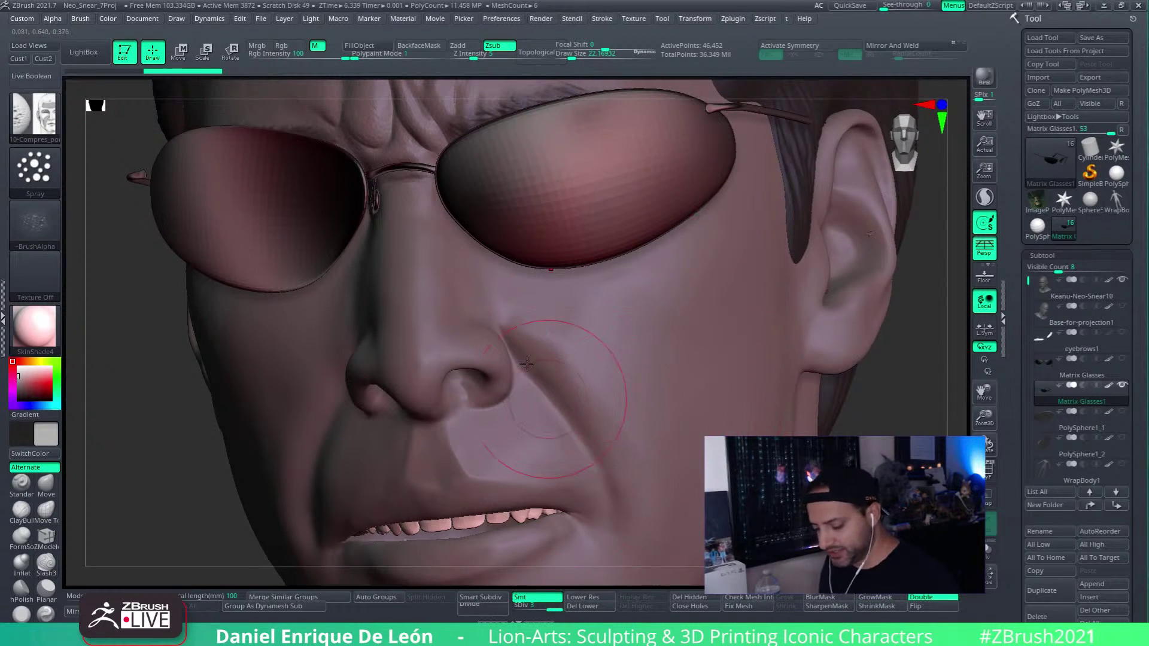
{"action": "right_click_drag", "start_coordinate": [625, 440], "coordinate": [565, 395], "text": "alt"}
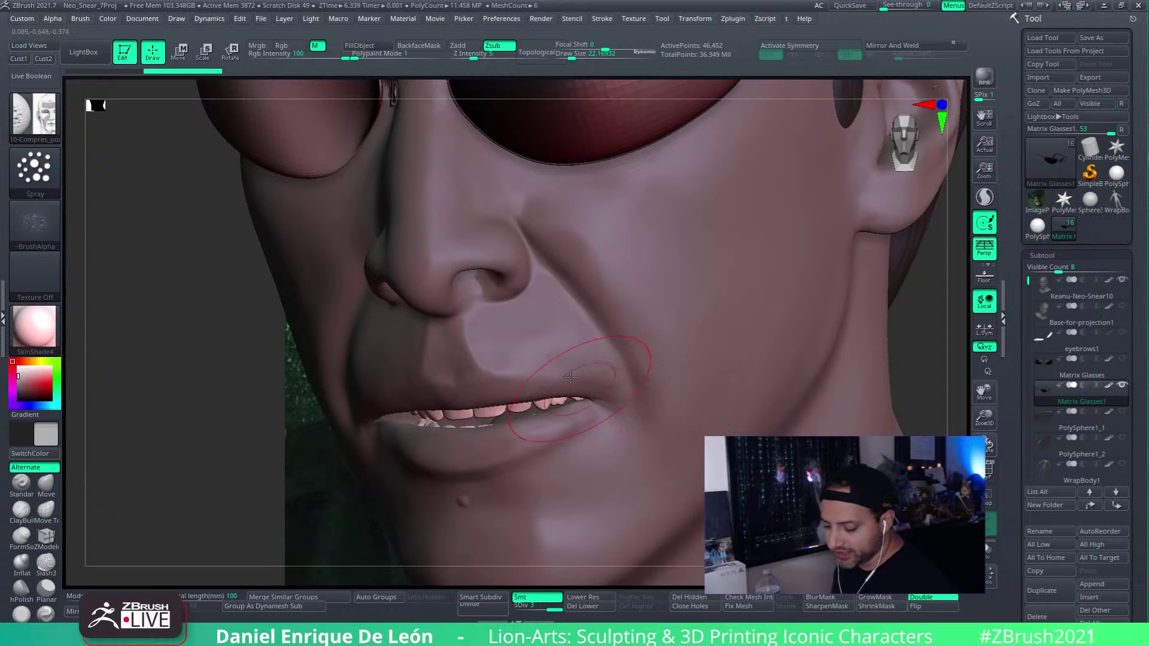
{"action": "mouse_move", "coordinate": [667, 399]}
{"action": "right_mouse_down"}
{"action": "mouse_move", "coordinate": [676, 358]}
{"action": "mouse_move", "coordinate": [658, 335]}
{"action": "mouse_move", "coordinate": [688, 258]}
{"action": "right_mouse_up"}
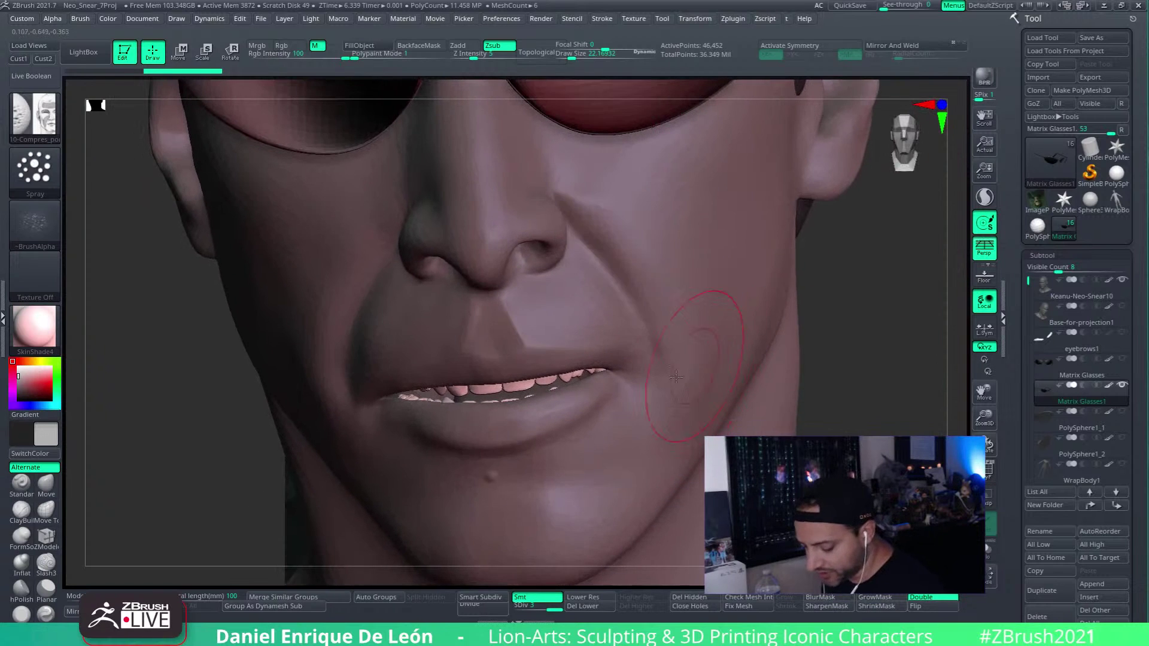
{"action": "right_click_drag", "start_coordinate": [742, 227], "coordinate": [714, 359]}
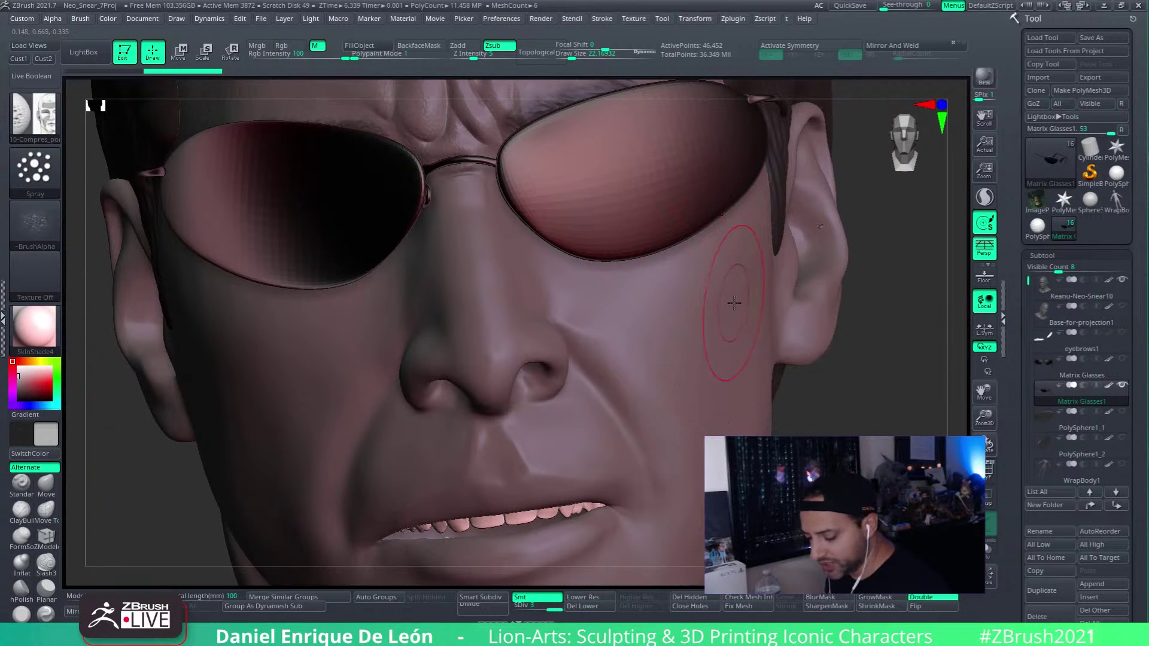
{"action": "right_click_drag", "start_coordinate": [657, 371], "coordinate": [743, 416]}
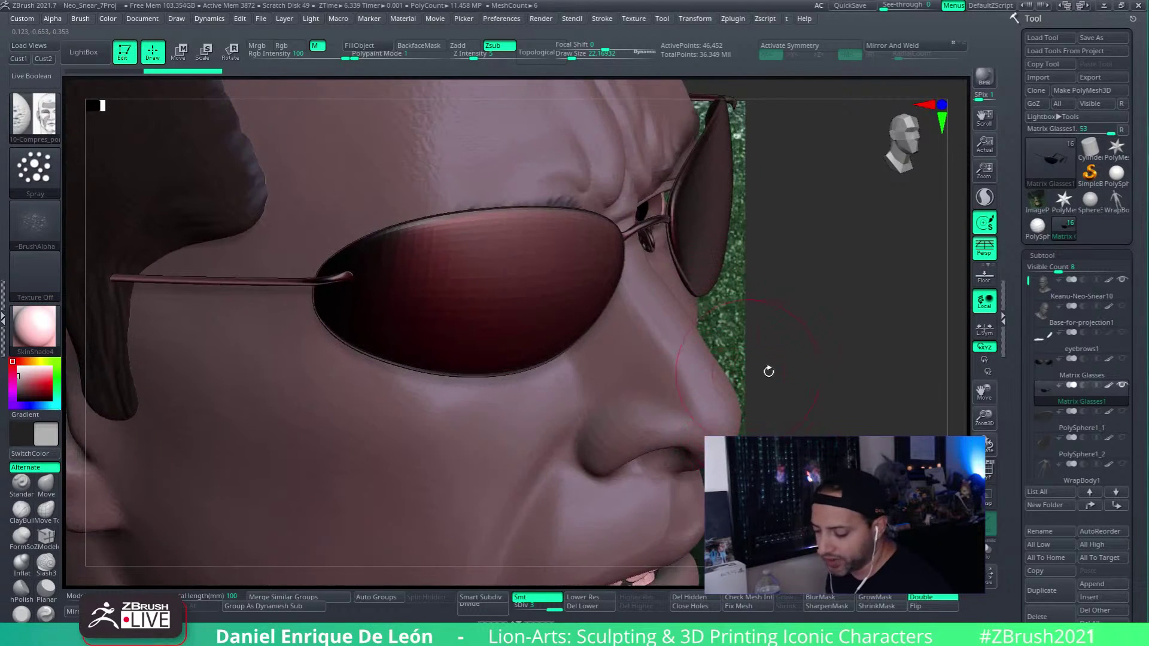
{"action": "right_click_drag", "start_coordinate": [768, 371], "coordinate": [677, 389]}
Step: Isolate the duplicated glasses and the head in turn to check each alone, and restore the full view
{"action": "left_click", "coordinate": [988, 550]}
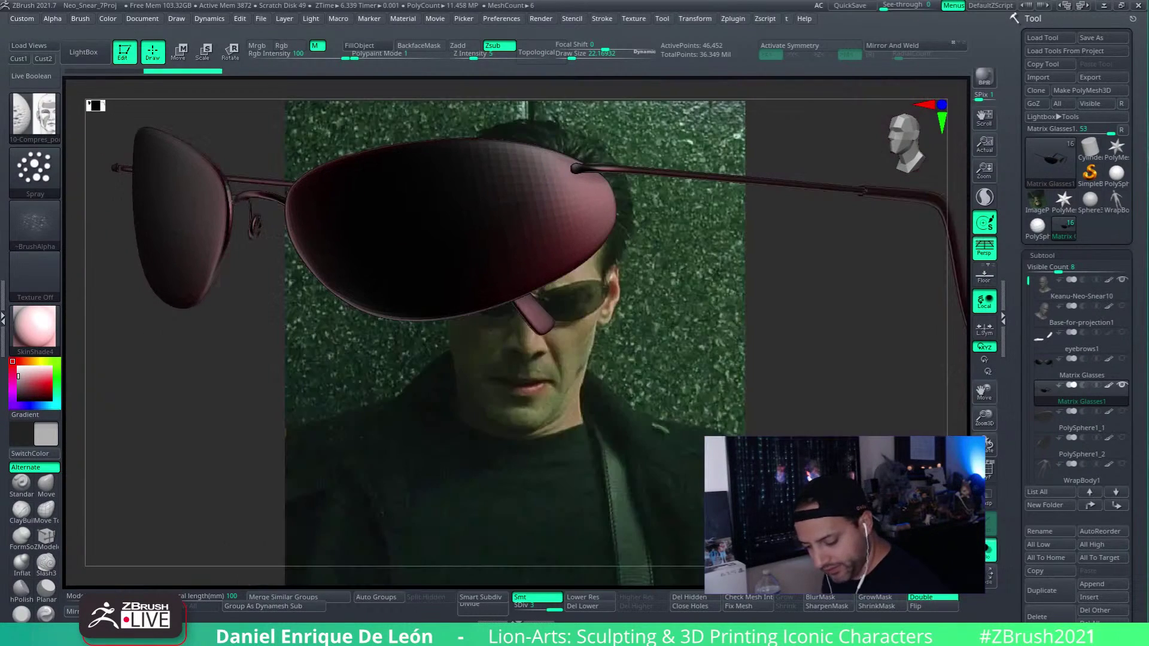
{"action": "left_click", "coordinate": [1079, 290]}
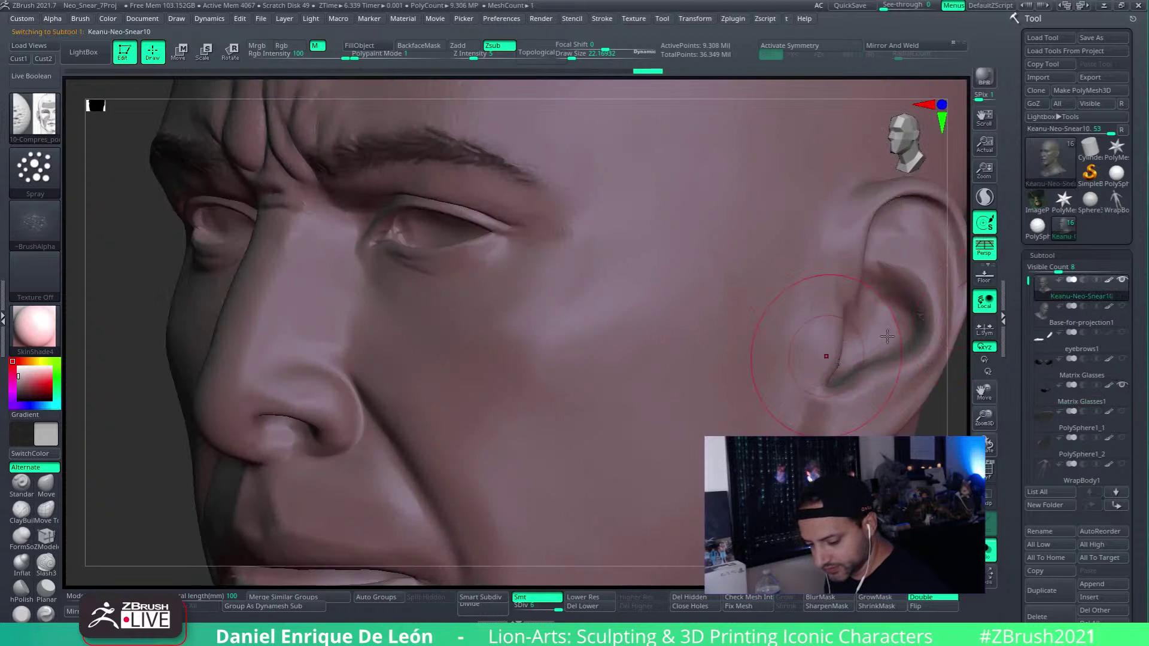
{"action": "right_click_drag", "start_coordinate": [752, 353], "coordinate": [682, 317]}
{"action": "left_click", "coordinate": [1077, 395]}
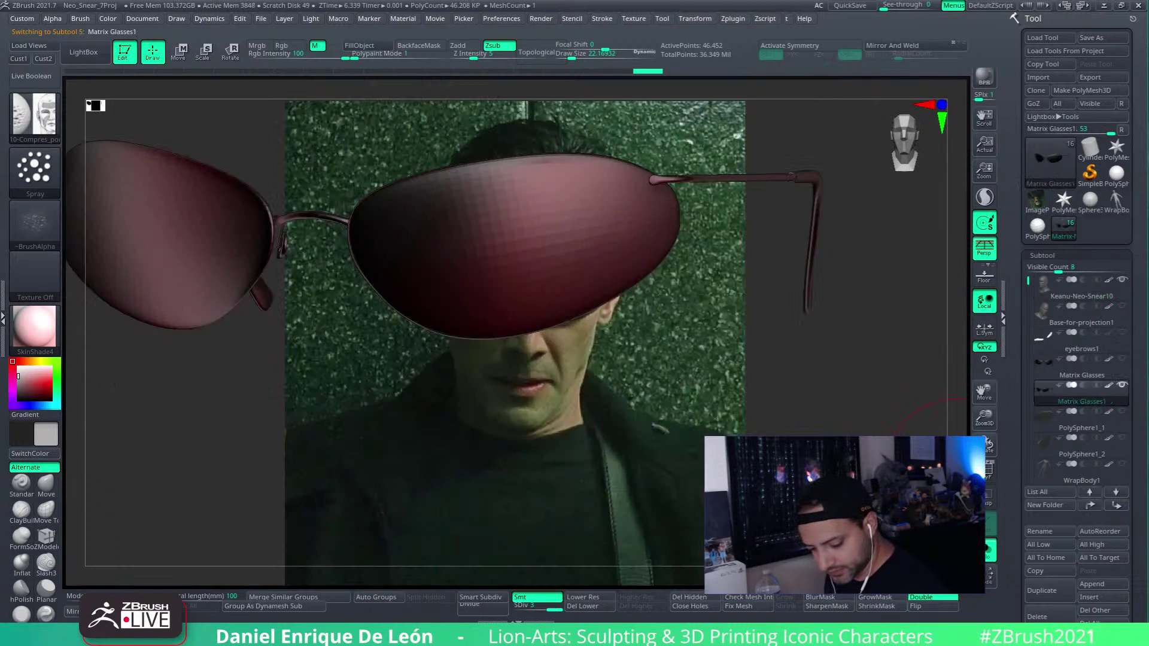
{"action": "left_click", "coordinate": [988, 550]}
{"action": "right_click_drag", "start_coordinate": [915, 490], "coordinate": [709, 377]}
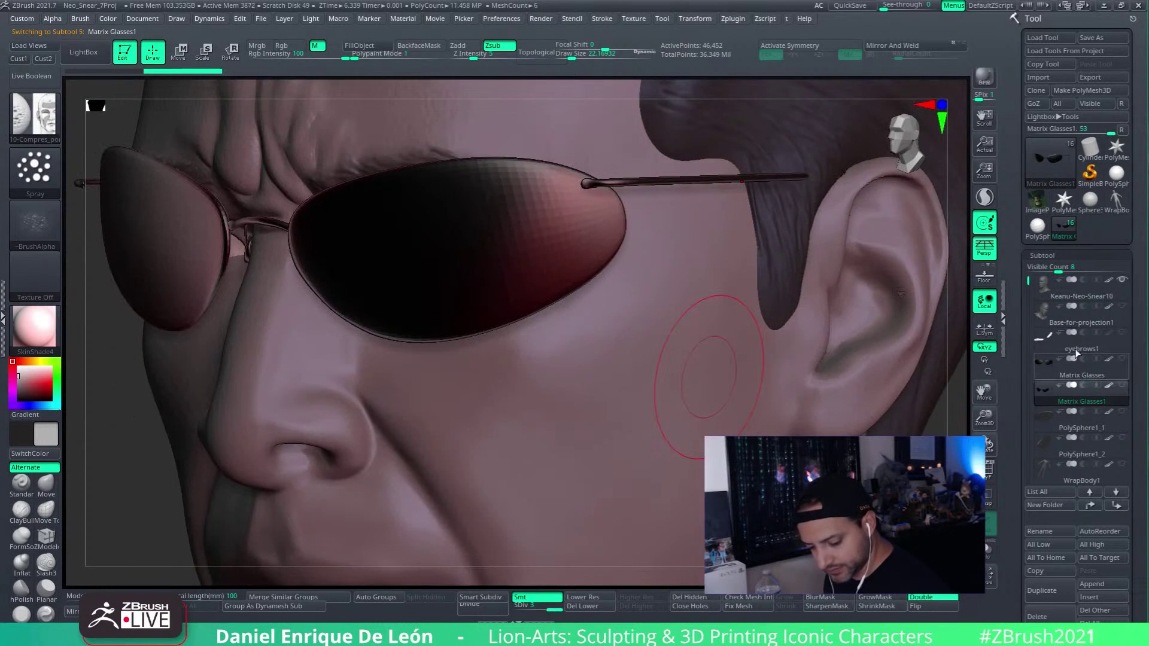
Step: Hide the duplicated glasses, select the Keanu-Neo-Snear10 head, and try a pore spray stroke on the nose bridge
{"action": "left_click", "coordinate": [1044, 292]}
{"action": "mouse_move", "coordinate": [667, 317]}
{"action": "right_mouse_down"}
{"action": "mouse_move", "coordinate": [689, 305]}
{"action": "mouse_move", "coordinate": [735, 311]}
{"action": "right_mouse_up"}
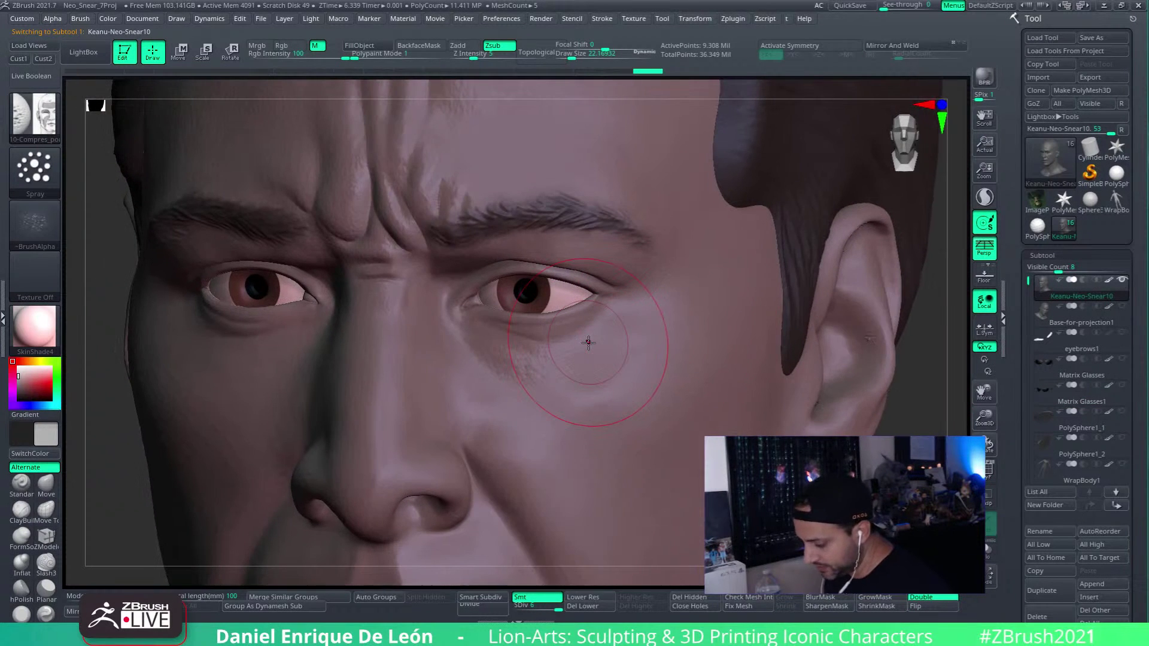
{"action": "right_click_drag", "start_coordinate": [395, 271], "coordinate": [393, 333], "text": "ctrl"}
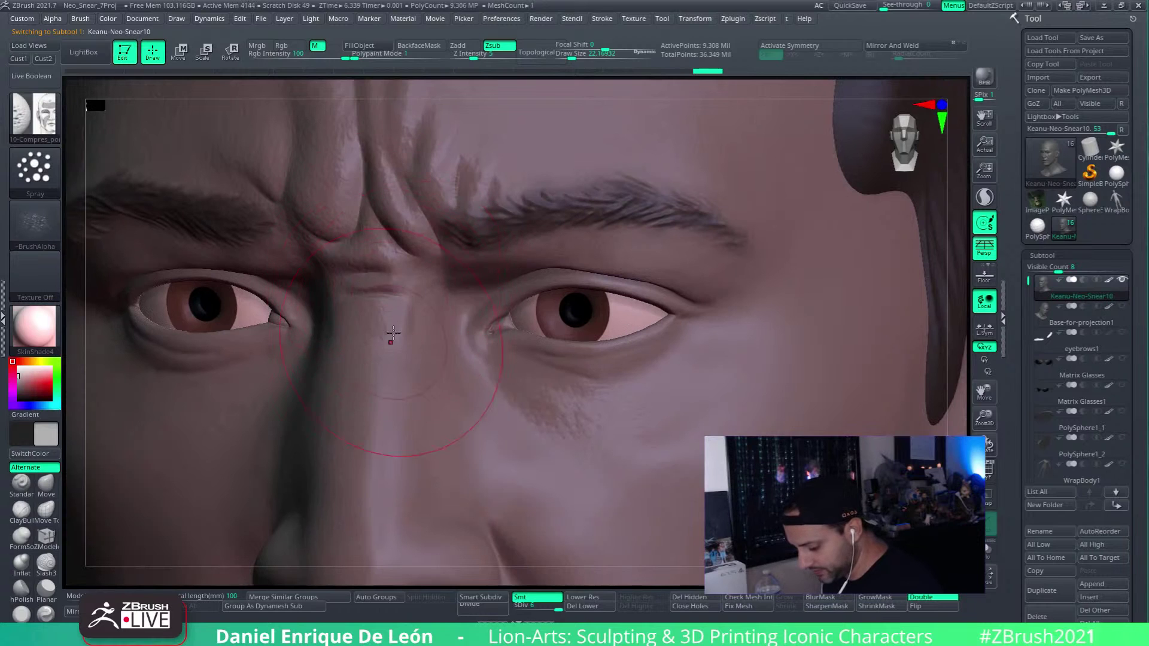
{"action": "mouse_move", "coordinate": [415, 336]}
{"action": "left_mouse_down"}
{"action": "mouse_move", "coordinate": [404, 311]}
{"action": "mouse_move", "coordinate": [414, 353]}
{"action": "mouse_move", "coordinate": [400, 311]}
{"action": "left_mouse_up"}
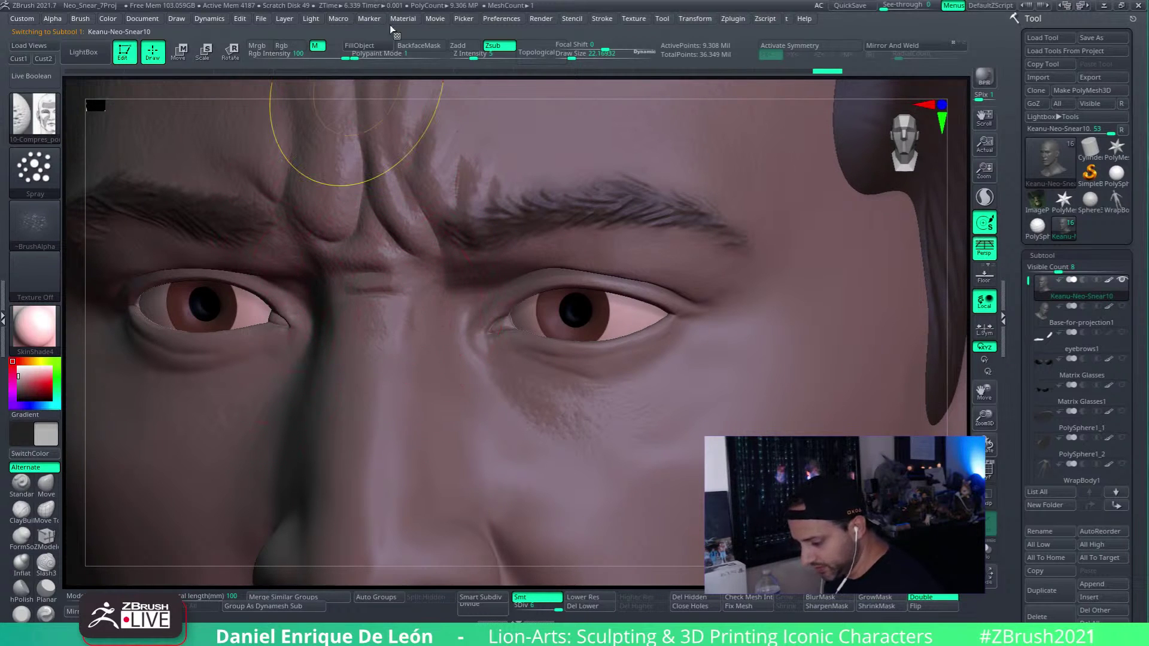
{"action": "key", "text": "ctrl+z"}
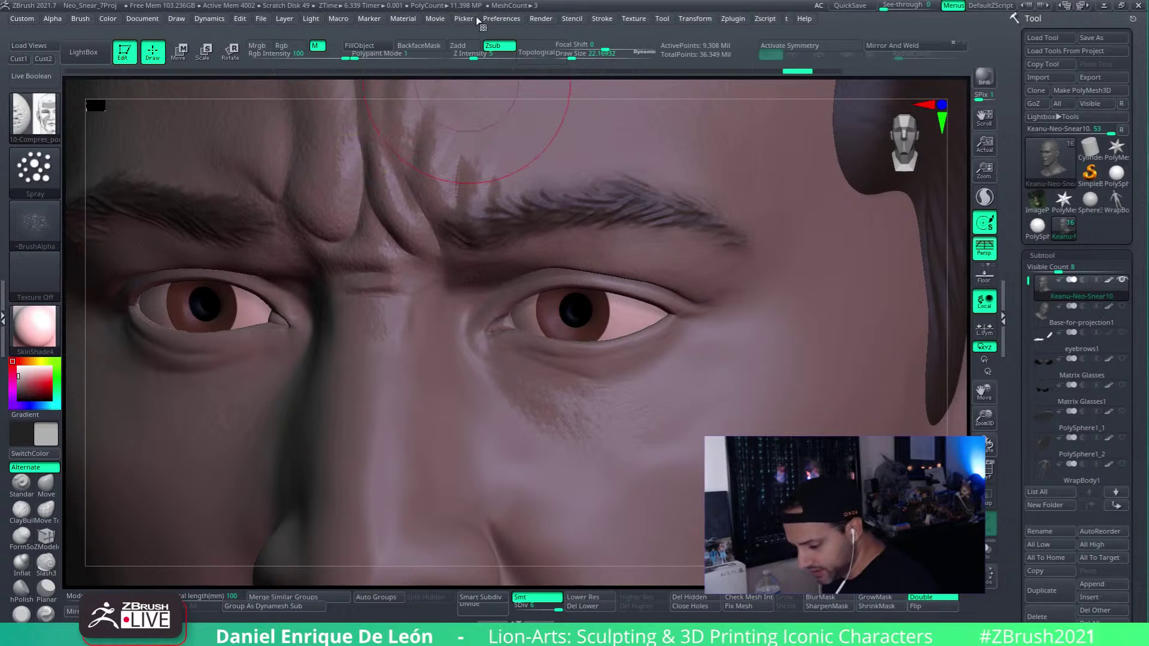
Step: Turn off material painting and spray pore detail across the nose bridge at a draw size of about 14
{"action": "left_click", "coordinate": [317, 47]}
{"action": "right_click_drag", "start_coordinate": [389, 293], "coordinate": [335, 289]}
{"action": "left_click_drag", "start_coordinate": [574, 57], "coordinate": [569, 58]}
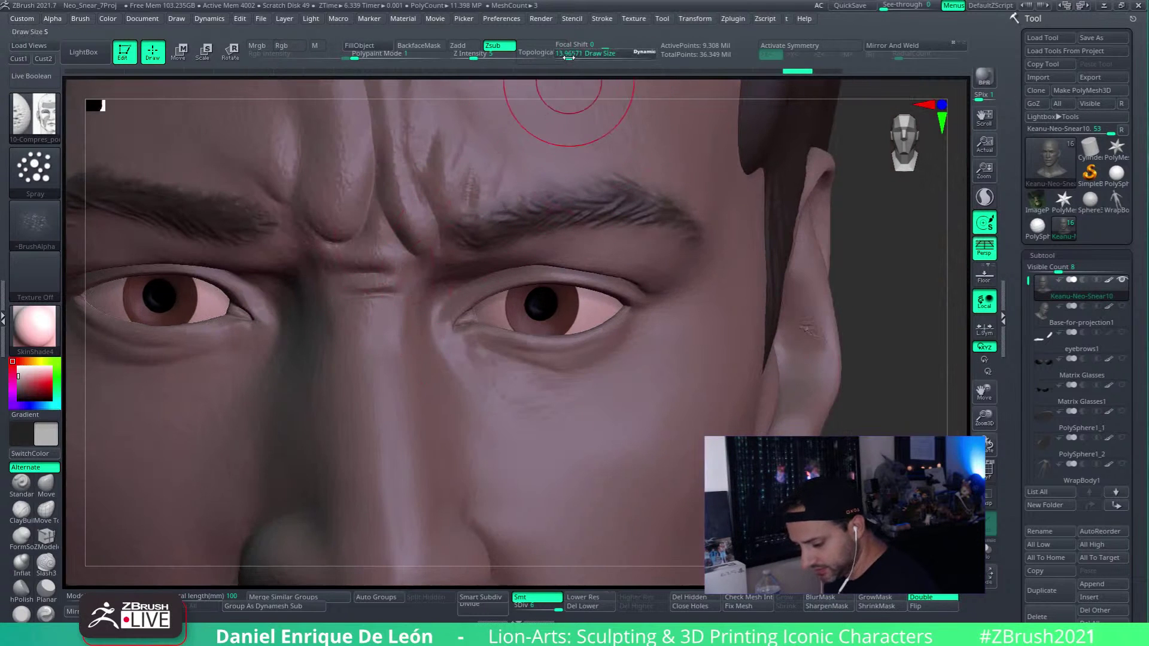
{"action": "mouse_move", "coordinate": [366, 307]}
{"action": "left_mouse_down"}
{"action": "mouse_move", "coordinate": [389, 374]}
{"action": "mouse_move", "coordinate": [437, 322]}
{"action": "left_mouse_up"}
{"action": "mouse_move", "coordinate": [486, 329]}
{"action": "right_mouse_down", "text": "alt"}
{"action": "mouse_move", "coordinate": [565, 296]}
{"action": "mouse_move", "coordinate": [533, 380]}
{"action": "right_mouse_up", "text": "alt"}
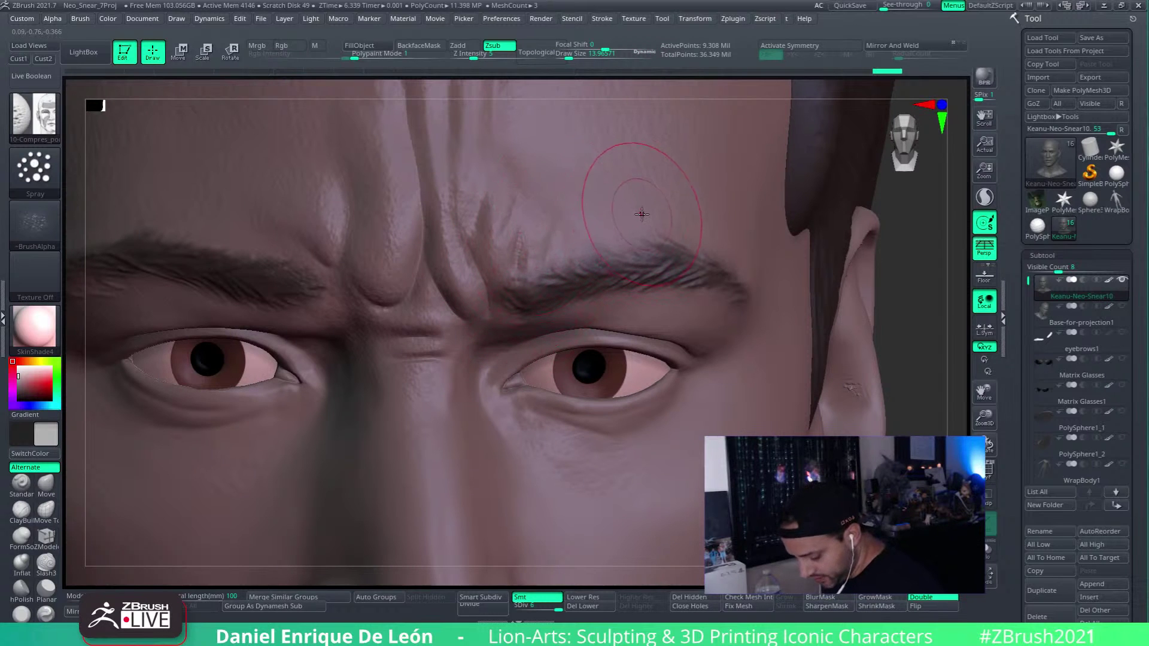
Step: Examine the skin detail around the brows, eyelids and inner eye corners on both sides of the face
{"action": "right_click_drag", "start_coordinate": [599, 228], "coordinate": [519, 289]}
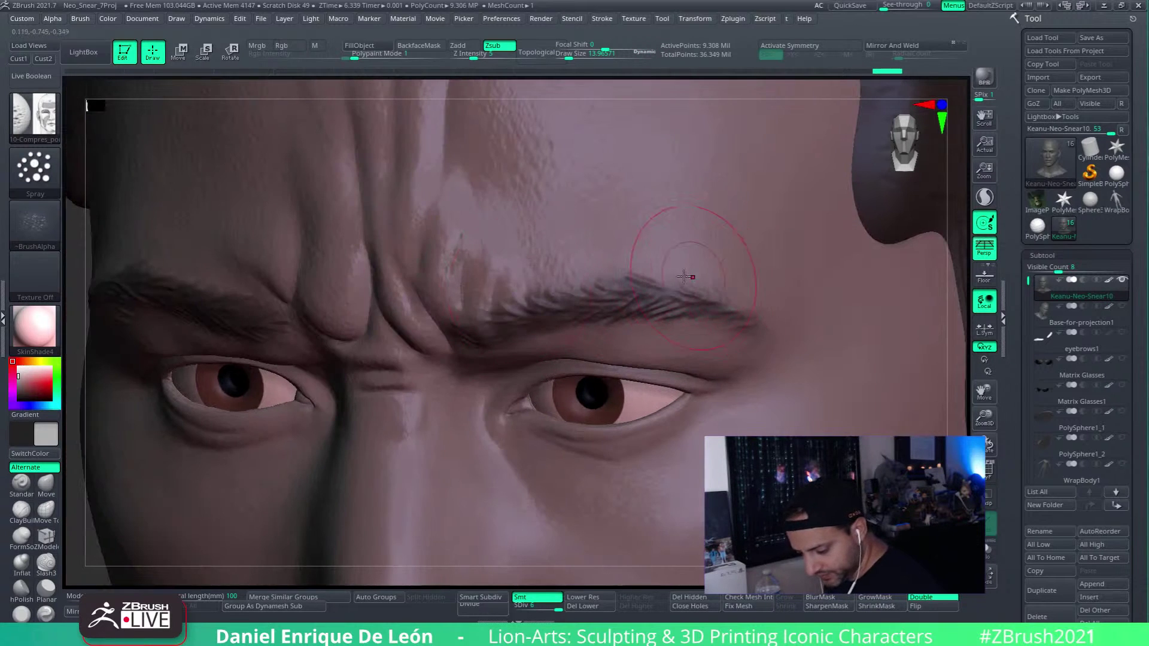
{"action": "right_click_drag", "start_coordinate": [684, 277], "coordinate": [790, 245]}
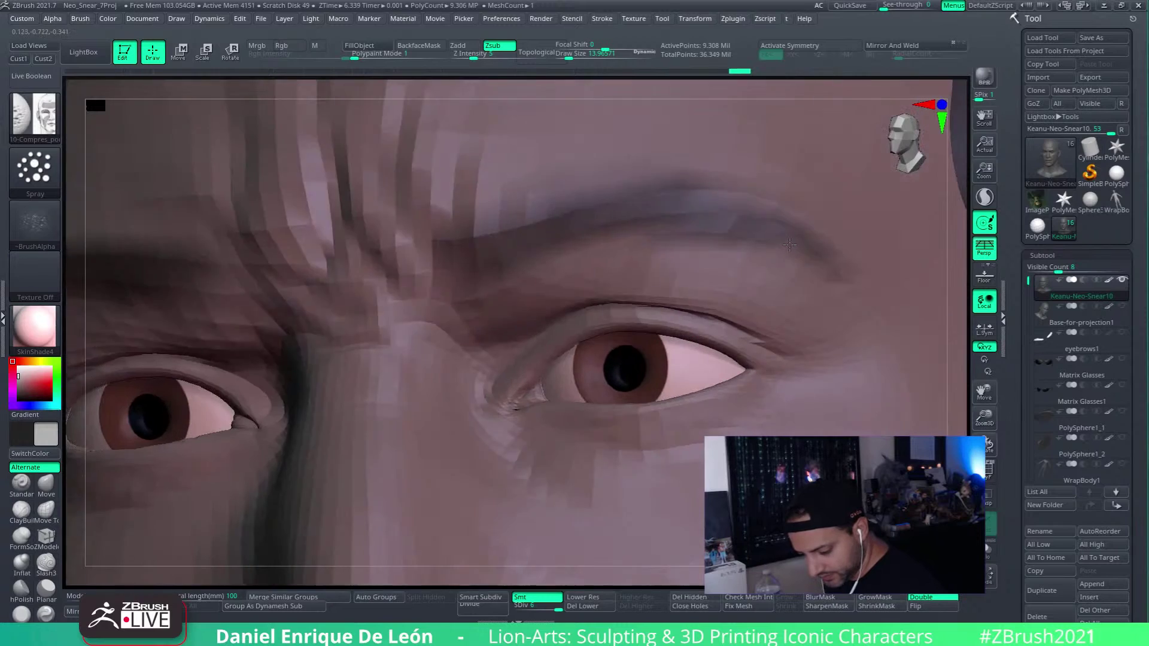
{"action": "mouse_move", "coordinate": [584, 309]}
{"action": "right_mouse_down", "text": "ctrl"}
{"action": "mouse_move", "coordinate": [598, 287]}
{"action": "mouse_move", "coordinate": [690, 302]}
{"action": "mouse_move", "coordinate": [663, 242]}
{"action": "right_mouse_up", "text": "ctrl"}
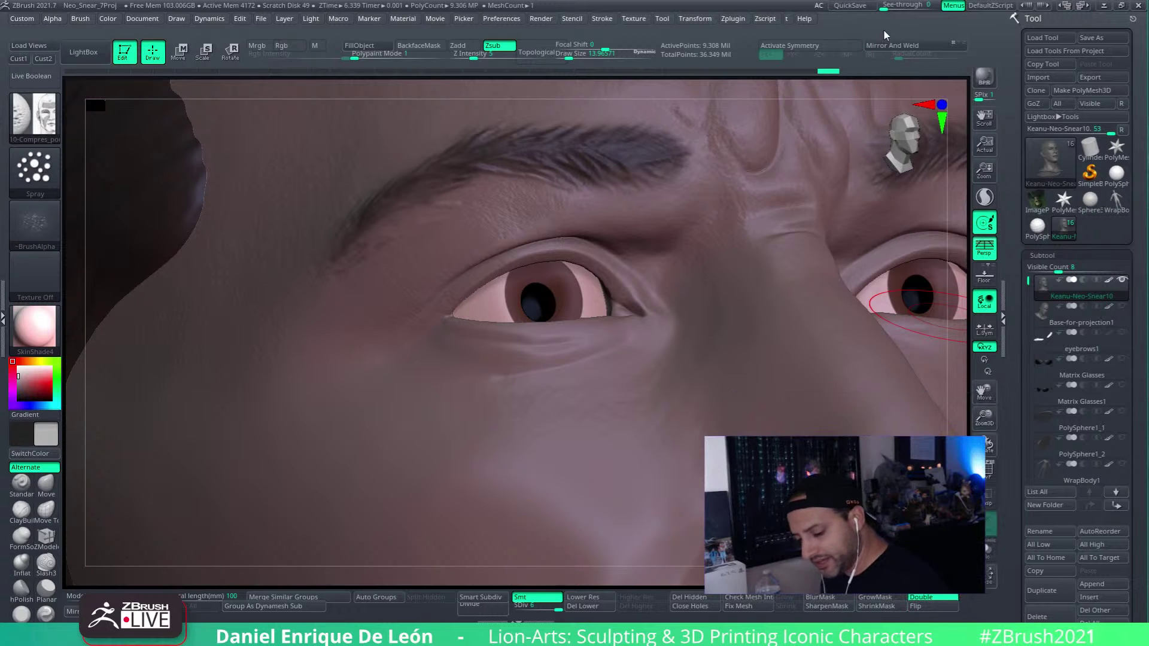
{"action": "right_click_drag", "start_coordinate": [867, 335], "coordinate": [768, 342], "text": "alt"}
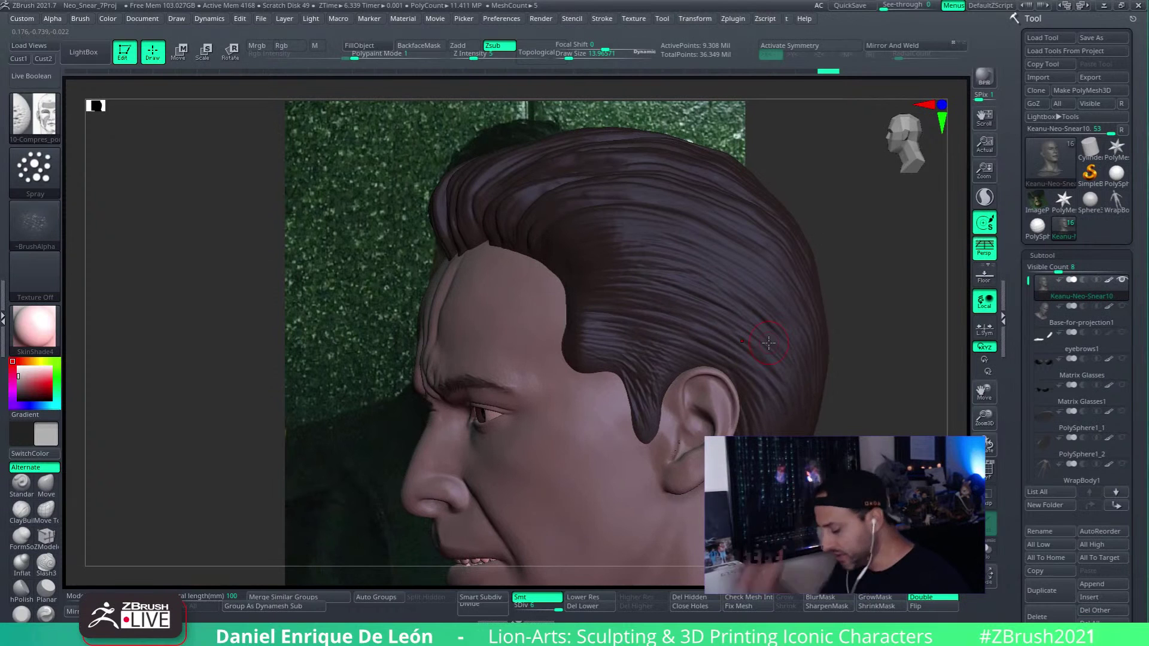
Step: Select the hair and reshape its top with the Move brush at a draw size of about 97
{"action": "right_click_drag", "start_coordinate": [783, 301], "coordinate": [701, 356]}
{"action": "left_click", "coordinate": [670, 345], "text": "alt"}
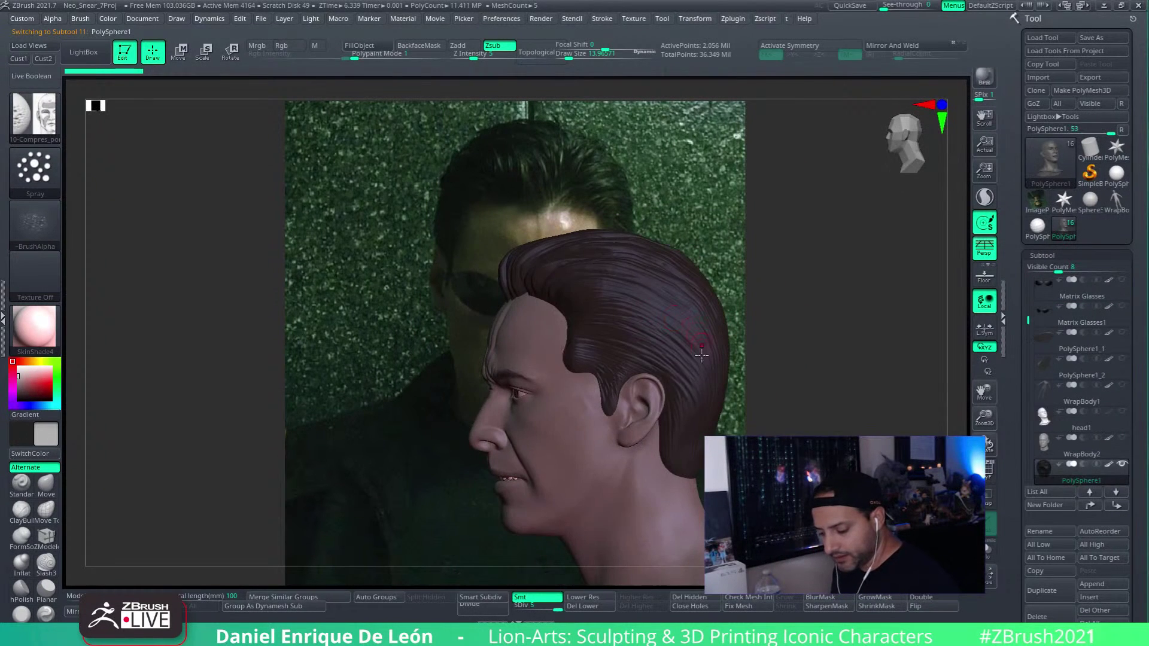
{"action": "left_click", "coordinate": [46, 482]}
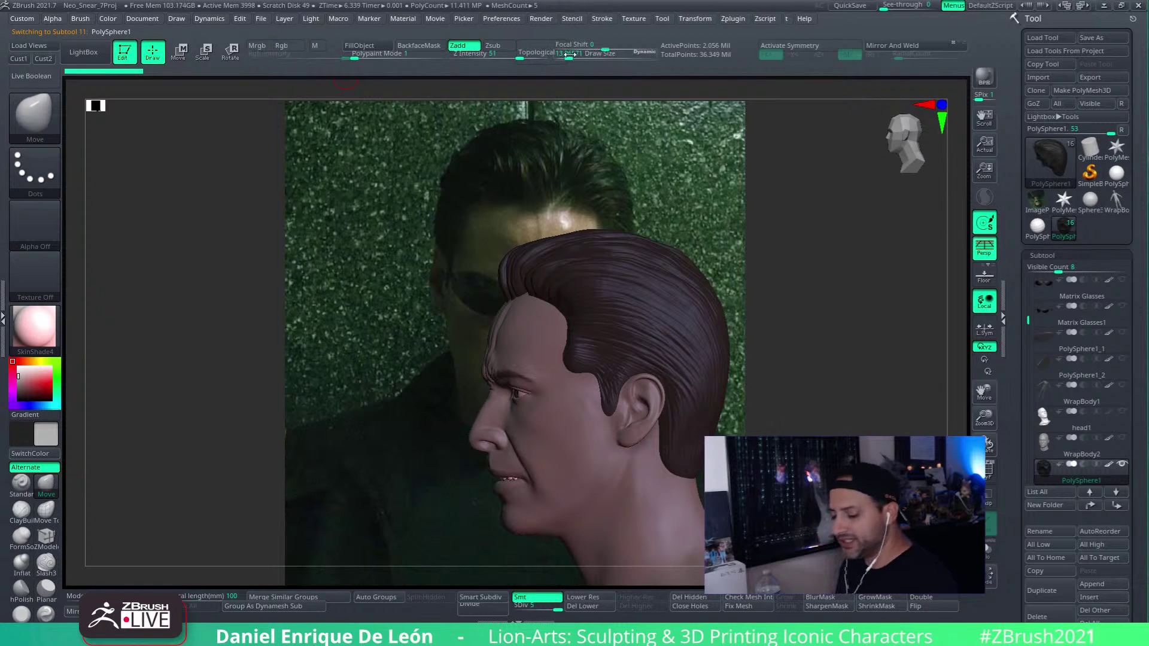
{"action": "left_click_drag", "start_coordinate": [568, 54], "coordinate": [594, 76]}
{"action": "mouse_move", "coordinate": [619, 265]}
{"action": "right_mouse_down", "text": "alt"}
{"action": "mouse_move", "coordinate": [618, 248]}
{"action": "mouse_move", "coordinate": [596, 238]}
{"action": "mouse_move", "coordinate": [614, 248]}
{"action": "right_mouse_up", "text": "alt"}
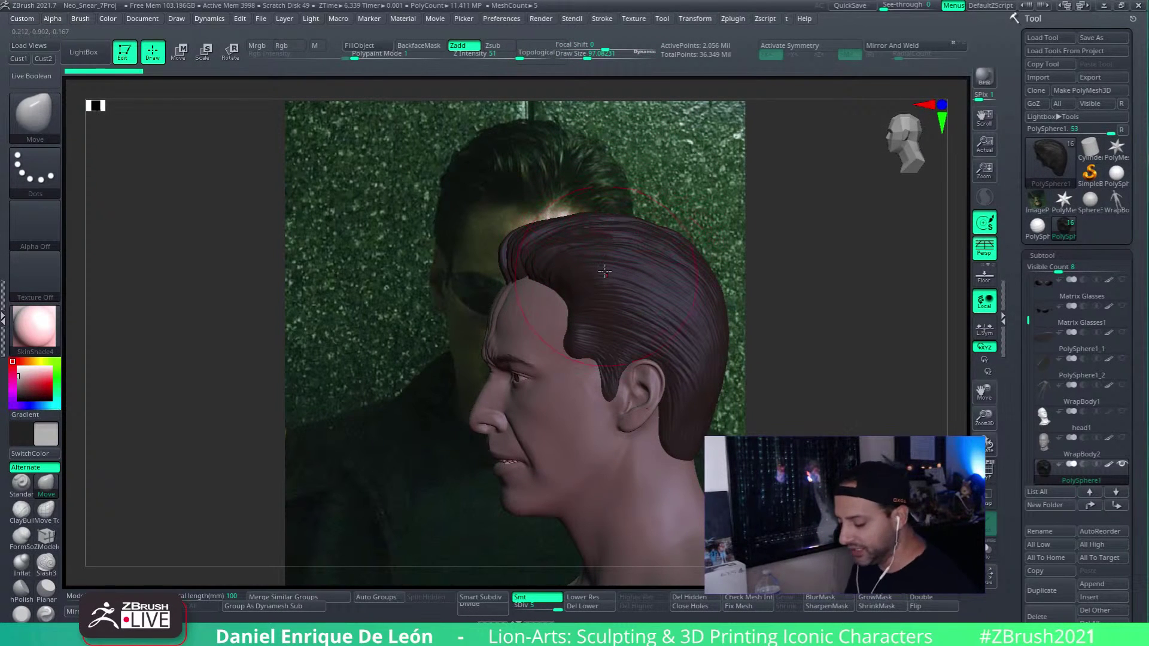
{"action": "right_click_drag", "start_coordinate": [599, 225], "coordinate": [608, 208]}
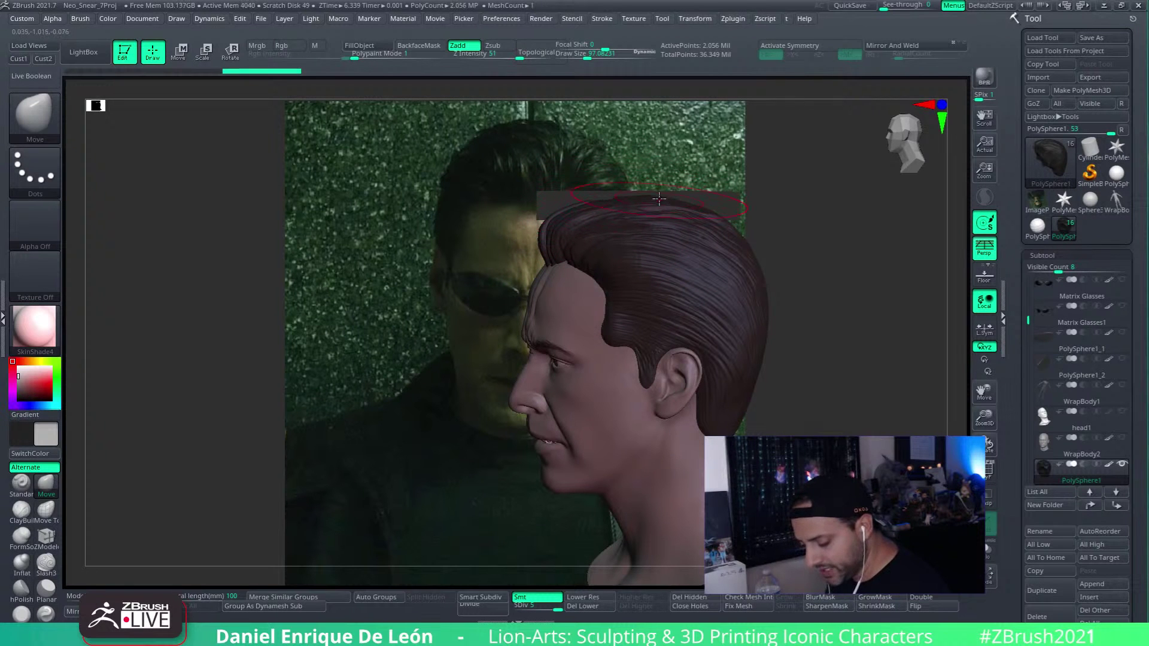
{"action": "mouse_move", "coordinate": [680, 173]}
{"action": "right_mouse_down", "text": "alt"}
{"action": "mouse_move", "coordinate": [706, 276]}
{"action": "mouse_move", "coordinate": [720, 249]}
{"action": "mouse_move", "coordinate": [745, 289]}
{"action": "right_mouse_up", "text": "alt"}
{"action": "left_click_drag", "start_coordinate": [621, 261], "coordinate": [645, 263]}
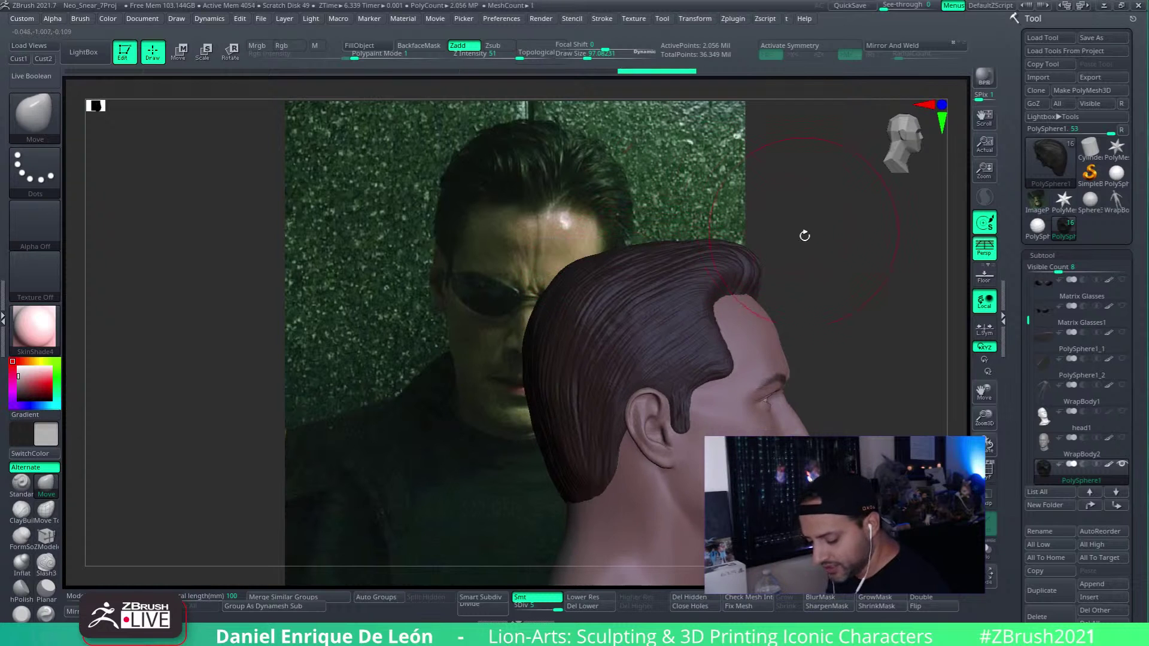
Step: Adjust the silhouette of the hair along the back and crown from the rear three-quarter view
{"action": "left_click_drag", "start_coordinate": [804, 235], "coordinate": [776, 284]}
{"action": "left_click_drag", "start_coordinate": [534, 371], "coordinate": [539, 360]}
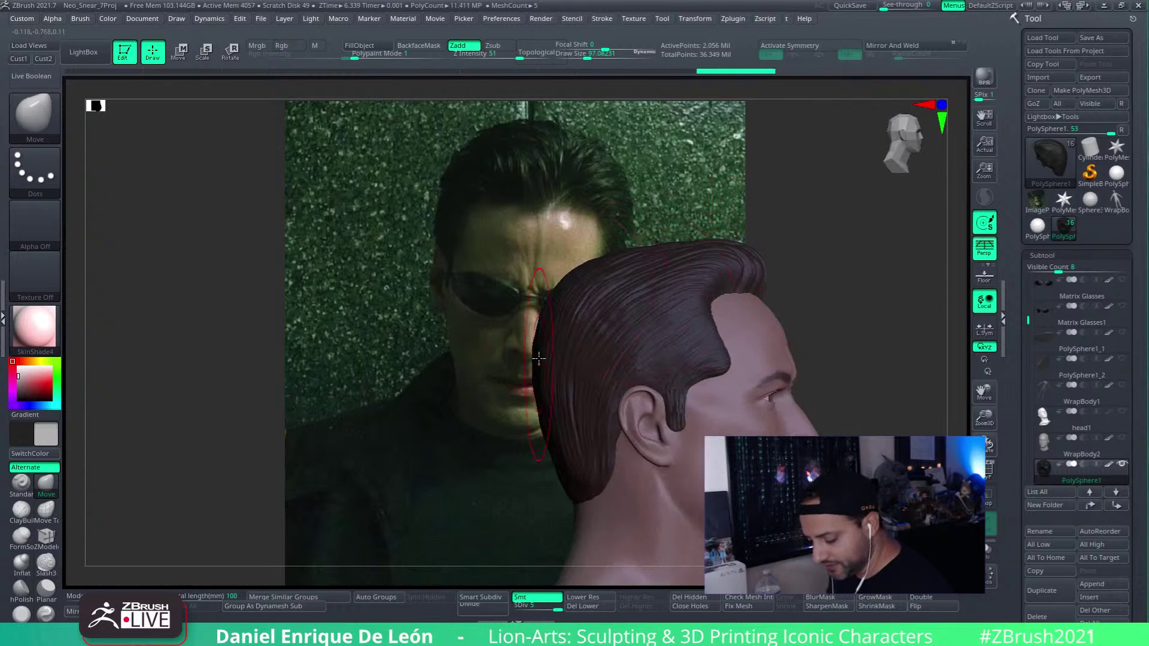
{"action": "left_click_drag", "start_coordinate": [566, 260], "coordinate": [573, 273]}
{"action": "left_click_drag", "start_coordinate": [790, 233], "coordinate": [800, 237], "text": "alt"}
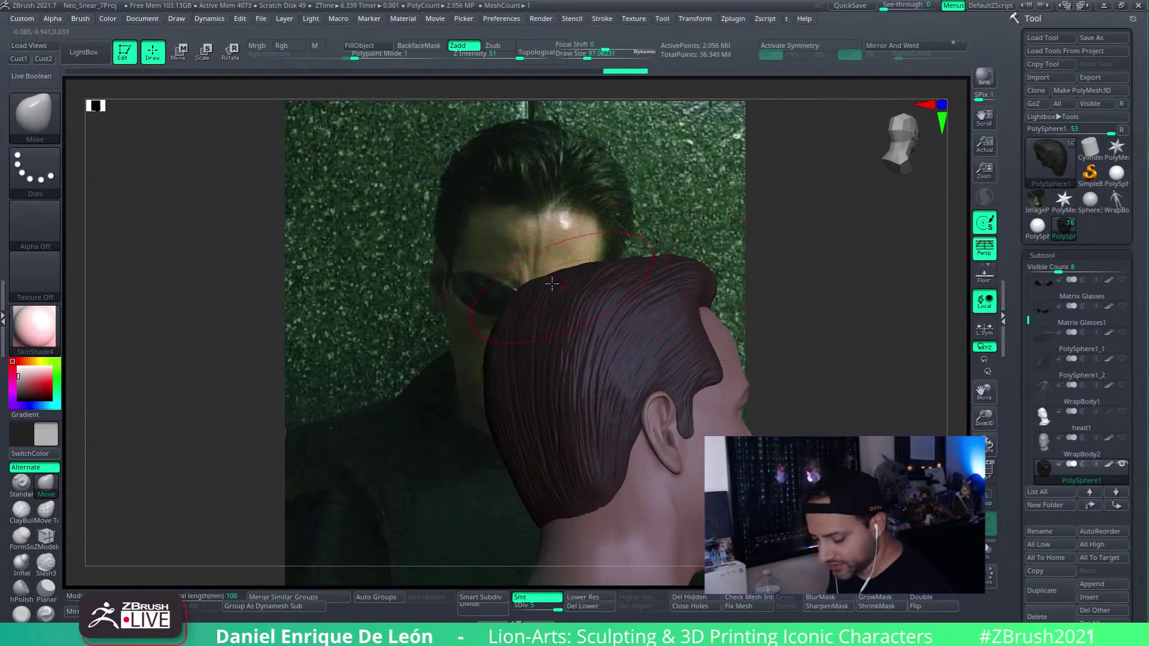
{"action": "right_click_drag", "start_coordinate": [551, 282], "coordinate": [602, 285], "text": "shift"}
{"action": "left_click_drag", "start_coordinate": [450, 281], "coordinate": [455, 287]}
Step: Refine the rear curve and top of the hair volume from the opposite profile with the Move brush
{"action": "mouse_move", "coordinate": [561, 294]}
{"action": "right_mouse_down", "text": "alt"}
{"action": "mouse_move", "coordinate": [754, 267]}
{"action": "mouse_move", "coordinate": [755, 256]}
{"action": "right_mouse_up", "text": "alt"}
{"action": "left_click_drag", "start_coordinate": [755, 264], "coordinate": [765, 286]}
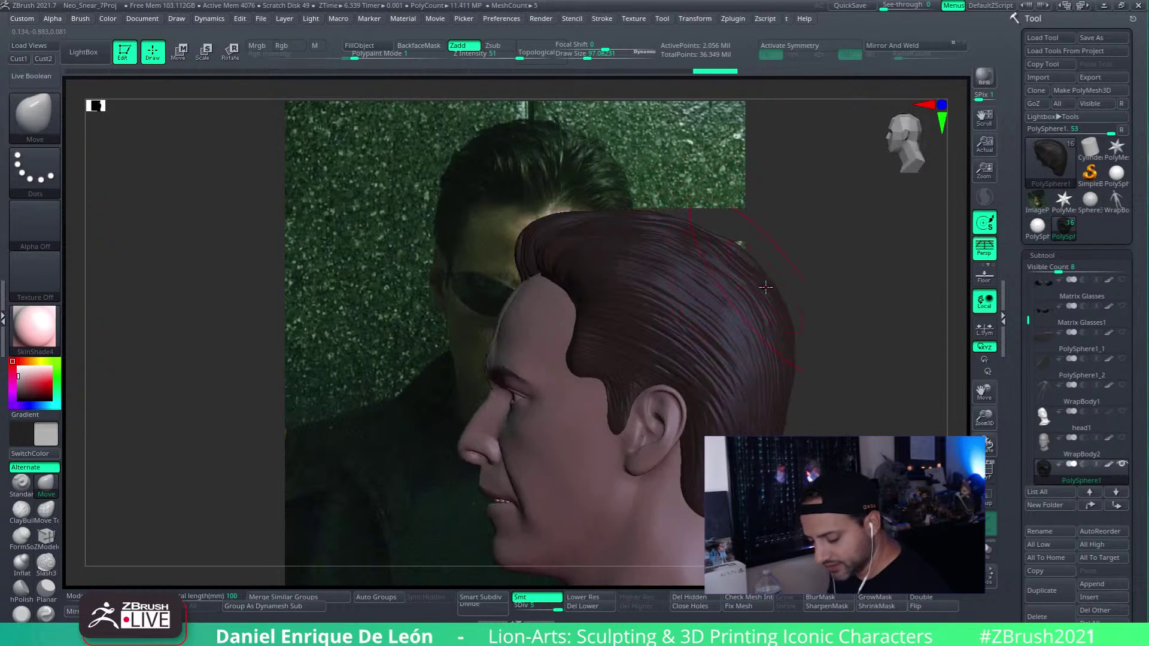
{"action": "right_click_drag", "start_coordinate": [742, 286], "coordinate": [772, 295]}
{"action": "left_click_drag", "start_coordinate": [646, 238], "coordinate": [642, 241]}
{"action": "mouse_move", "coordinate": [661, 238]}
{"action": "right_mouse_down"}
{"action": "mouse_move", "coordinate": [665, 253]}
{"action": "mouse_move", "coordinate": [706, 263]}
{"action": "right_mouse_up"}
{"action": "mouse_move", "coordinate": [628, 254]}
{"action": "right_mouse_down", "text": "alt"}
{"action": "mouse_move", "coordinate": [600, 274]}
{"action": "mouse_move", "coordinate": [660, 304]}
{"action": "mouse_move", "coordinate": [545, 249]}
{"action": "mouse_move", "coordinate": [754, 285]}
{"action": "mouse_move", "coordinate": [695, 293]}
{"action": "mouse_move", "coordinate": [649, 280]}
{"action": "mouse_move", "coordinate": [631, 326]}
{"action": "right_mouse_up", "text": "alt"}
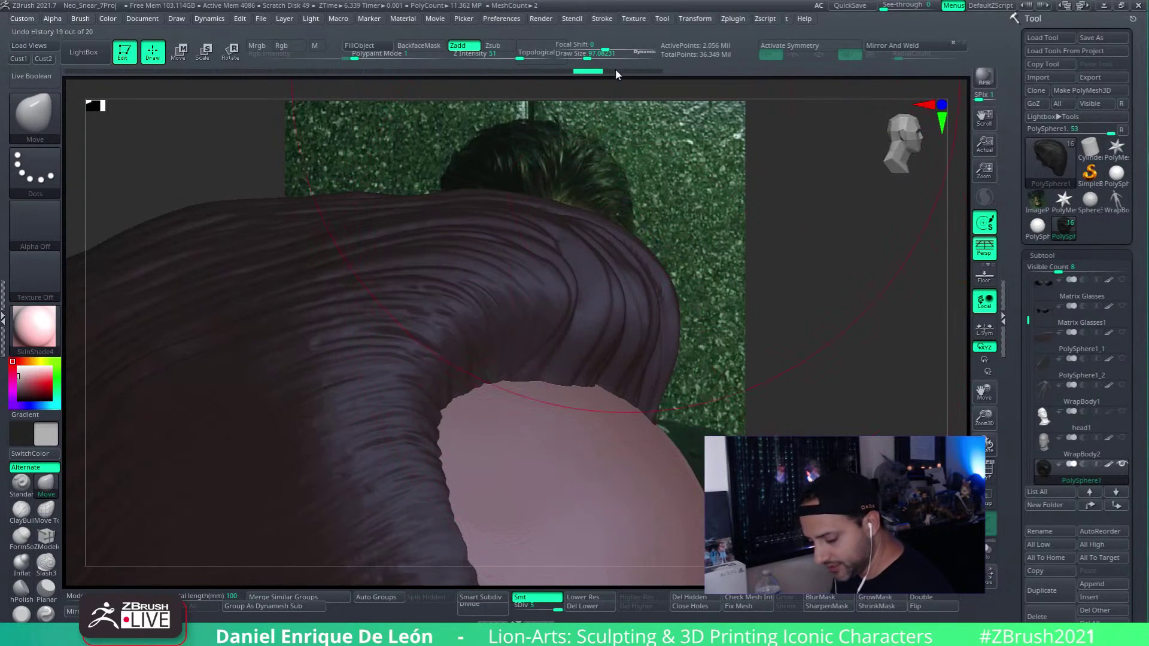
Step: Enlarge the Move brush to a draw size of about 232 and adjust the hair's side and top outline
{"action": "left_click_drag", "start_coordinate": [585, 58], "coordinate": [604, 55]}
{"action": "mouse_move", "coordinate": [603, 179]}
{"action": "right_mouse_down"}
{"action": "mouse_move", "coordinate": [602, 217]}
{"action": "mouse_move", "coordinate": [592, 205]}
{"action": "mouse_move", "coordinate": [666, 215]}
{"action": "mouse_move", "coordinate": [686, 264]}
{"action": "mouse_move", "coordinate": [742, 240]}
{"action": "mouse_move", "coordinate": [756, 299]}
{"action": "mouse_move", "coordinate": [658, 467]}
{"action": "mouse_move", "coordinate": [713, 329]}
{"action": "right_mouse_up"}
{"action": "mouse_move", "coordinate": [593, 169]}
{"action": "right_mouse_down"}
{"action": "mouse_move", "coordinate": [685, 264]}
{"action": "mouse_move", "coordinate": [672, 303]}
{"action": "mouse_move", "coordinate": [689, 257]}
{"action": "mouse_move", "coordinate": [710, 257]}
{"action": "mouse_move", "coordinate": [717, 283]}
{"action": "right_mouse_up"}
{"action": "mouse_move", "coordinate": [717, 282]}
{"action": "left_mouse_down"}
{"action": "mouse_move", "coordinate": [710, 249]}
{"action": "mouse_move", "coordinate": [723, 254]}
{"action": "left_mouse_up"}
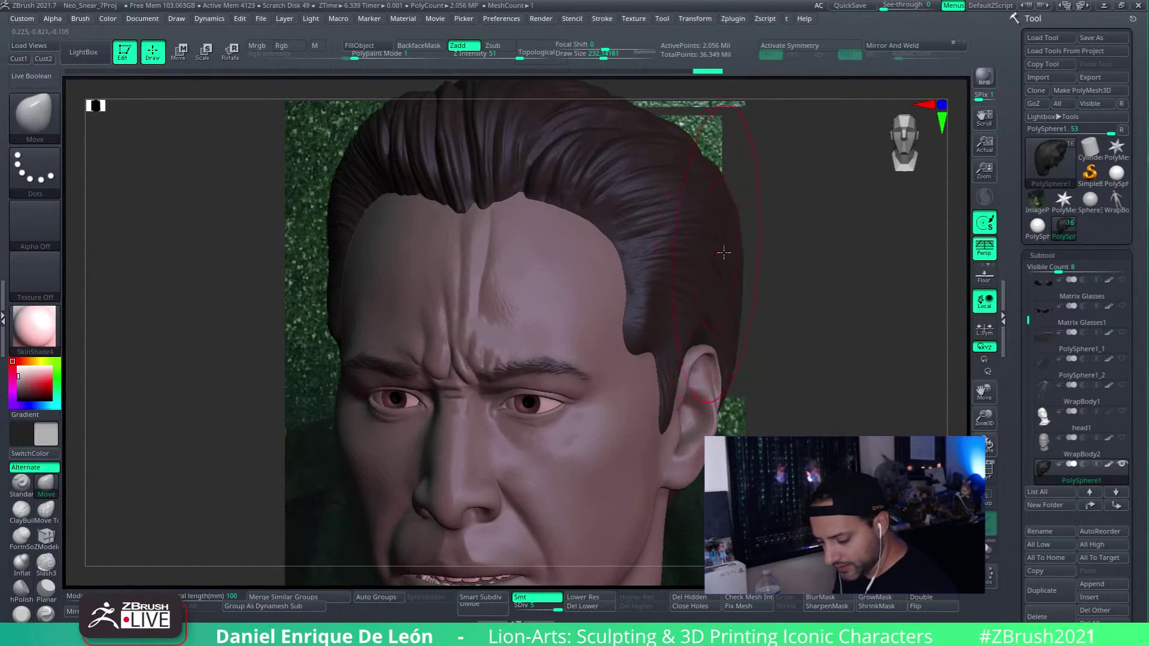
{"action": "mouse_move", "coordinate": [724, 254]}
{"action": "right_mouse_down", "text": "shift"}
{"action": "mouse_move", "coordinate": [719, 277]}
{"action": "mouse_move", "coordinate": [724, 240]}
{"action": "right_mouse_up", "text": "shift"}
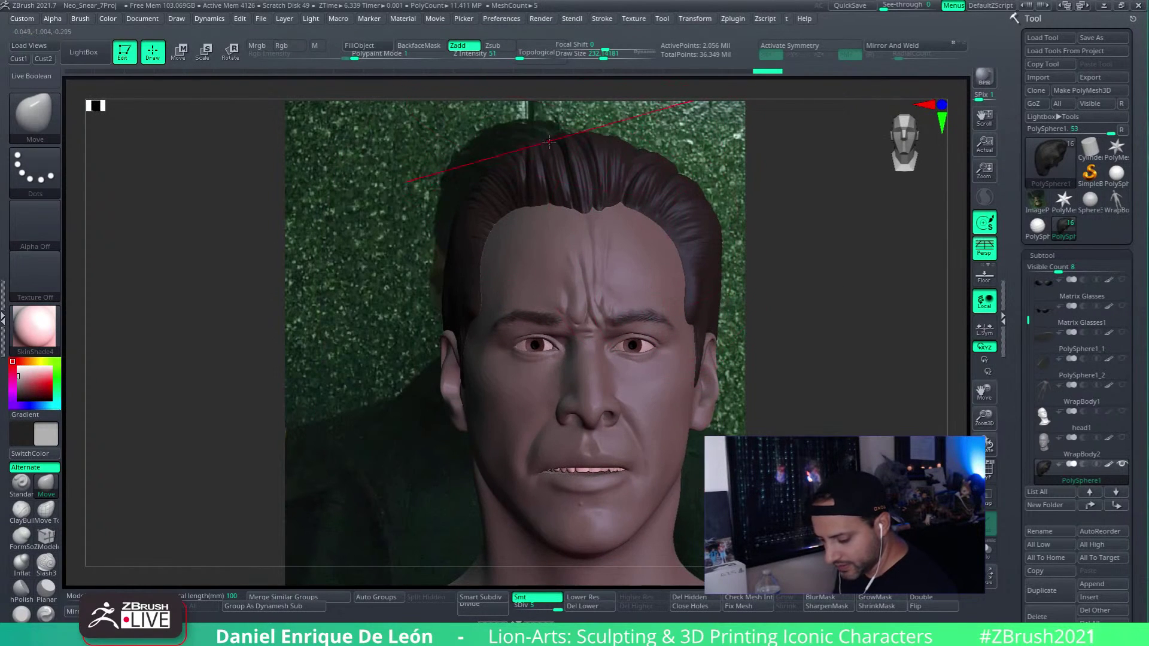
{"action": "left_click_drag", "start_coordinate": [551, 155], "coordinate": [553, 147]}
Step: Reshape the overall hair mass from above and behind with broad Move strokes
{"action": "mouse_move", "coordinate": [658, 124]}
{"action": "right_mouse_down"}
{"action": "mouse_move", "coordinate": [612, 240]}
{"action": "mouse_move", "coordinate": [611, 302]}
{"action": "mouse_move", "coordinate": [648, 348]}
{"action": "mouse_move", "coordinate": [654, 293]}
{"action": "right_mouse_up"}
{"action": "mouse_move", "coordinate": [654, 293]}
{"action": "left_mouse_down"}
{"action": "mouse_move", "coordinate": [738, 308]}
{"action": "mouse_move", "coordinate": [736, 275]}
{"action": "left_mouse_up"}
{"action": "right_click_drag", "start_coordinate": [736, 275], "coordinate": [738, 309], "text": "ctrl"}
{"action": "left_click_drag", "start_coordinate": [738, 309], "coordinate": [652, 307]}
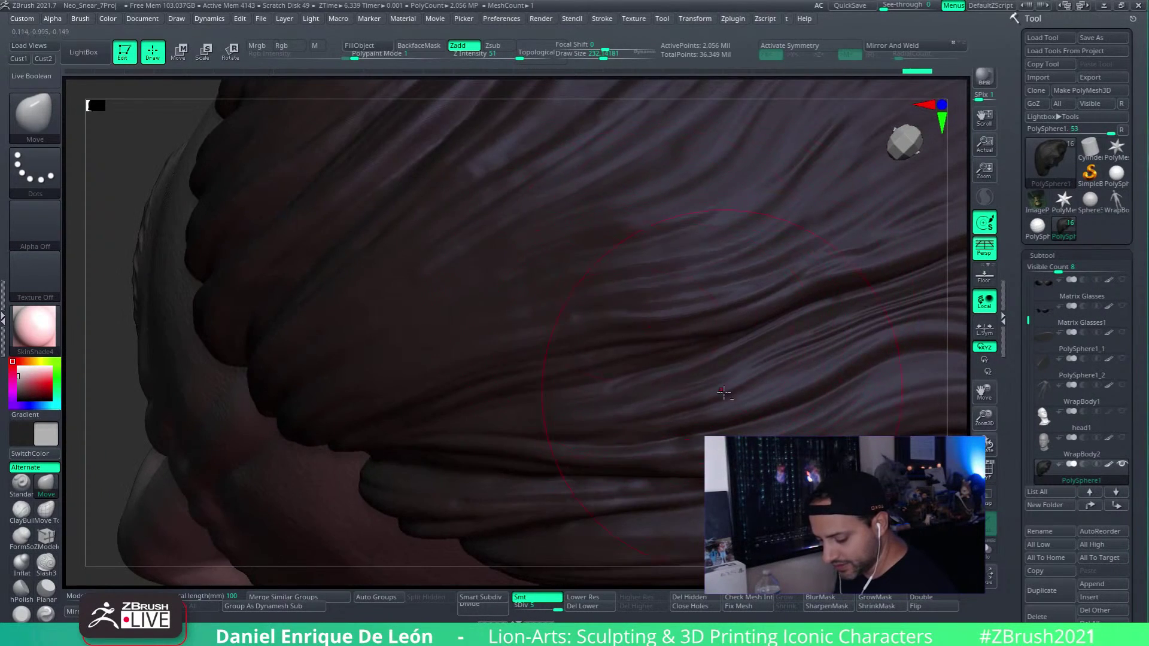
{"action": "mouse_move", "coordinate": [724, 392]}
{"action": "right_mouse_down", "text": "ctrl"}
{"action": "mouse_move", "coordinate": [715, 338]}
{"action": "mouse_move", "coordinate": [686, 317]}
{"action": "mouse_move", "coordinate": [752, 268]}
{"action": "mouse_move", "coordinate": [769, 272]}
{"action": "right_mouse_up", "text": "ctrl"}
{"action": "mouse_move", "coordinate": [748, 235]}
{"action": "left_mouse_down"}
{"action": "mouse_move", "coordinate": [728, 198]}
{"action": "mouse_move", "coordinate": [752, 240]}
{"action": "left_mouse_up"}
Step: Reduce the draw size to about 181 and adjust the lower back of the hair near the nape
{"action": "right_click_drag", "start_coordinate": [750, 437], "coordinate": [739, 336], "text": "alt"}
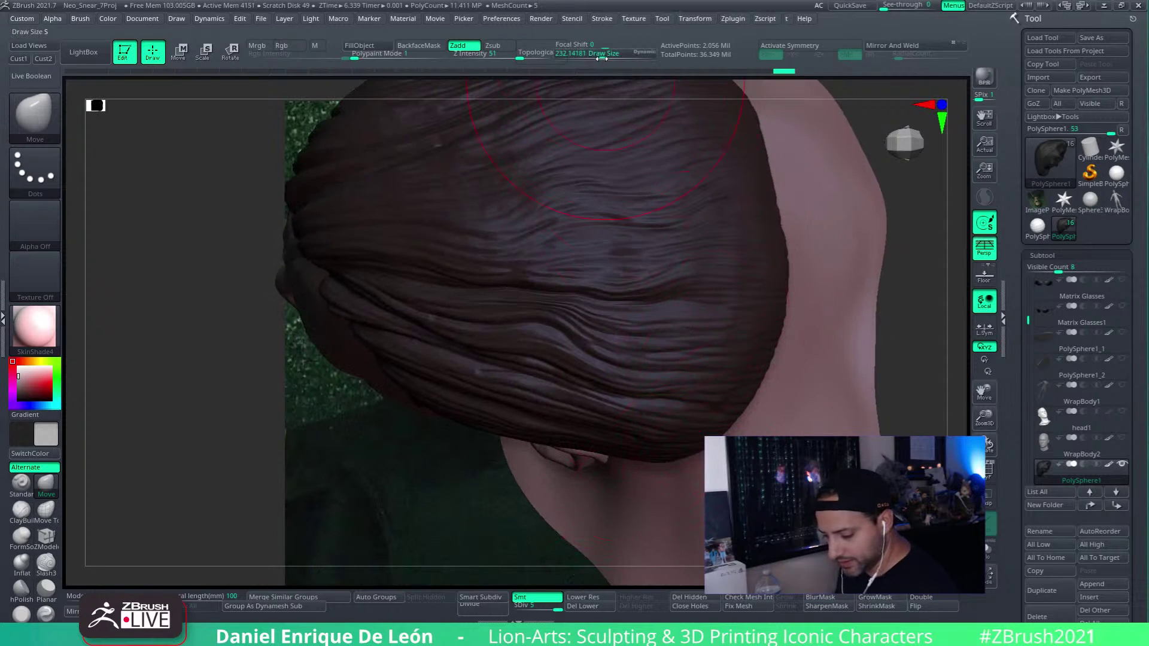
{"action": "left_click_drag", "start_coordinate": [602, 58], "coordinate": [595, 58]}
{"action": "left_click_drag", "start_coordinate": [689, 446], "coordinate": [695, 433]}
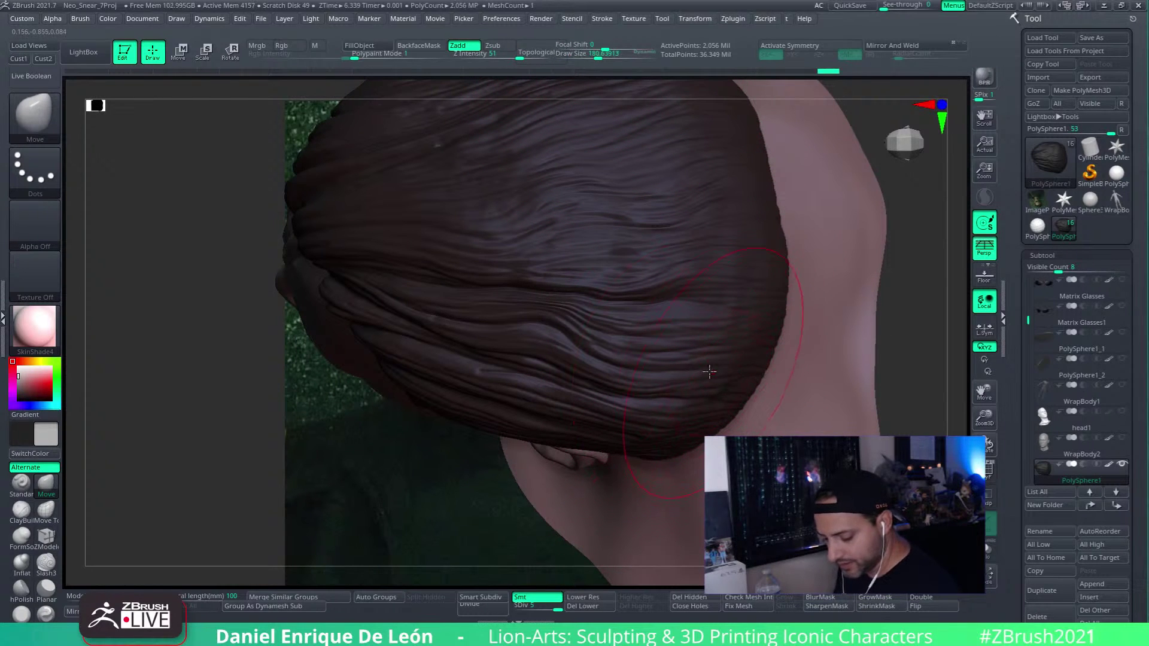
{"action": "left_click_drag", "start_coordinate": [634, 377], "coordinate": [640, 370]}
{"action": "right_click_drag", "start_coordinate": [739, 330], "coordinate": [723, 468], "text": "alt"}
{"action": "left_click_drag", "start_coordinate": [730, 320], "coordinate": [723, 327]}
Step: Refine the hair's outer contour from several angles with small Move strokes
{"action": "right_click_drag", "start_coordinate": [712, 335], "coordinate": [782, 296]}
{"action": "left_click_drag", "start_coordinate": [781, 296], "coordinate": [766, 296]}
{"action": "right_click_drag", "start_coordinate": [718, 311], "coordinate": [782, 326]}
{"action": "left_click_drag", "start_coordinate": [744, 347], "coordinate": [737, 350]}
{"action": "mouse_move", "coordinate": [682, 458]}
{"action": "right_mouse_down"}
{"action": "mouse_move", "coordinate": [704, 317]}
{"action": "mouse_move", "coordinate": [656, 372]}
{"action": "right_mouse_up"}
{"action": "left_click_drag", "start_coordinate": [592, 388], "coordinate": [578, 387]}
{"action": "mouse_move", "coordinate": [629, 431]}
{"action": "right_mouse_down"}
{"action": "mouse_move", "coordinate": [669, 323]}
{"action": "mouse_move", "coordinate": [635, 259]}
{"action": "right_mouse_up"}
{"action": "left_click_drag", "start_coordinate": [623, 271], "coordinate": [625, 281]}
Step: Make the head subtool active and choose the 10-Compres_por skin pore brush
{"action": "mouse_move", "coordinate": [653, 335]}
{"action": "right_mouse_down"}
{"action": "mouse_move", "coordinate": [706, 355]}
{"action": "mouse_move", "coordinate": [682, 307]}
{"action": "mouse_move", "coordinate": [700, 463]}
{"action": "mouse_move", "coordinate": [699, 266]}
{"action": "mouse_move", "coordinate": [688, 374]}
{"action": "mouse_move", "coordinate": [664, 372]}
{"action": "mouse_move", "coordinate": [695, 471]}
{"action": "right_mouse_up"}
{"action": "left_click", "coordinate": [664, 372], "text": "alt"}
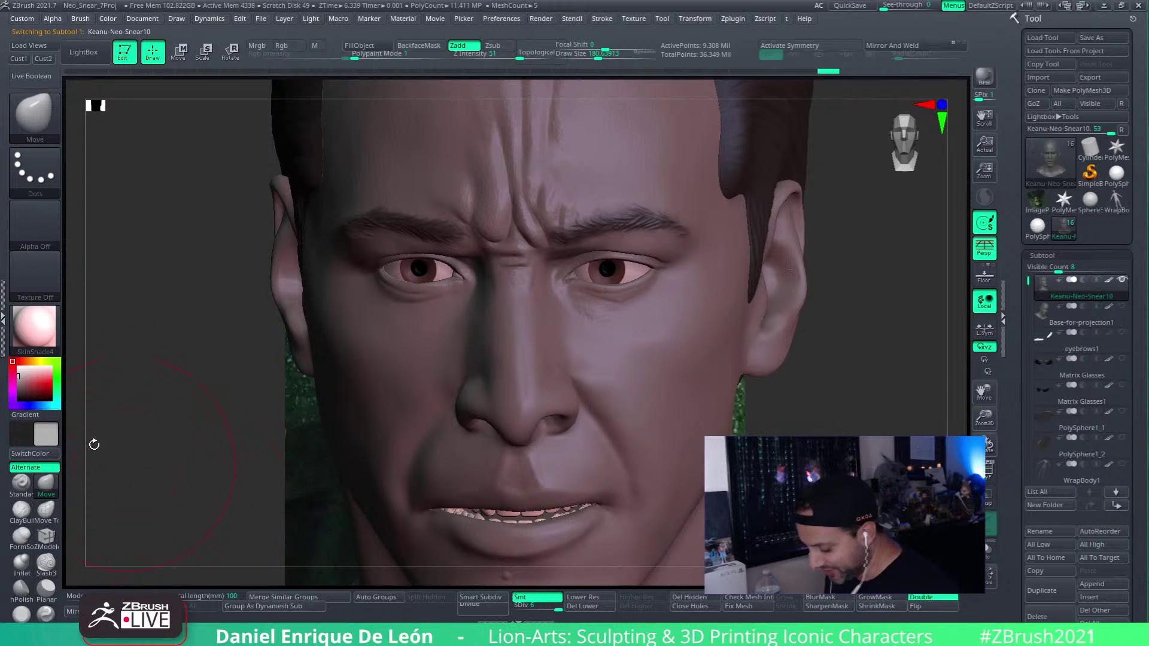
{"action": "left_click", "coordinate": [21, 485]}
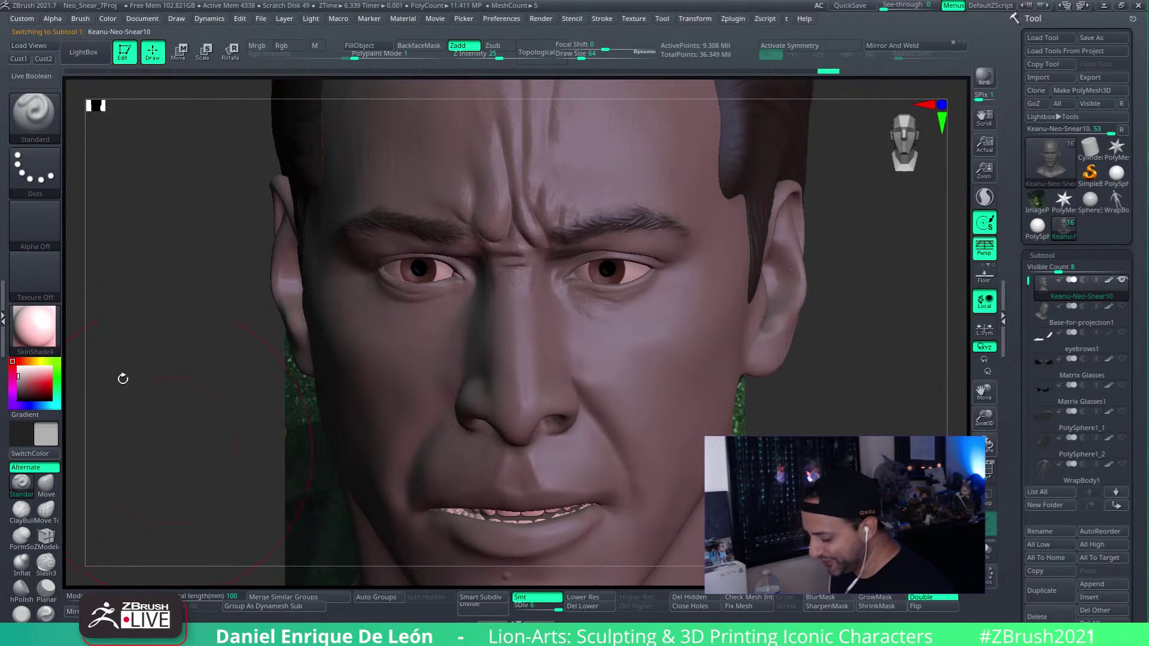
{"action": "left_click", "coordinate": [34, 116]}
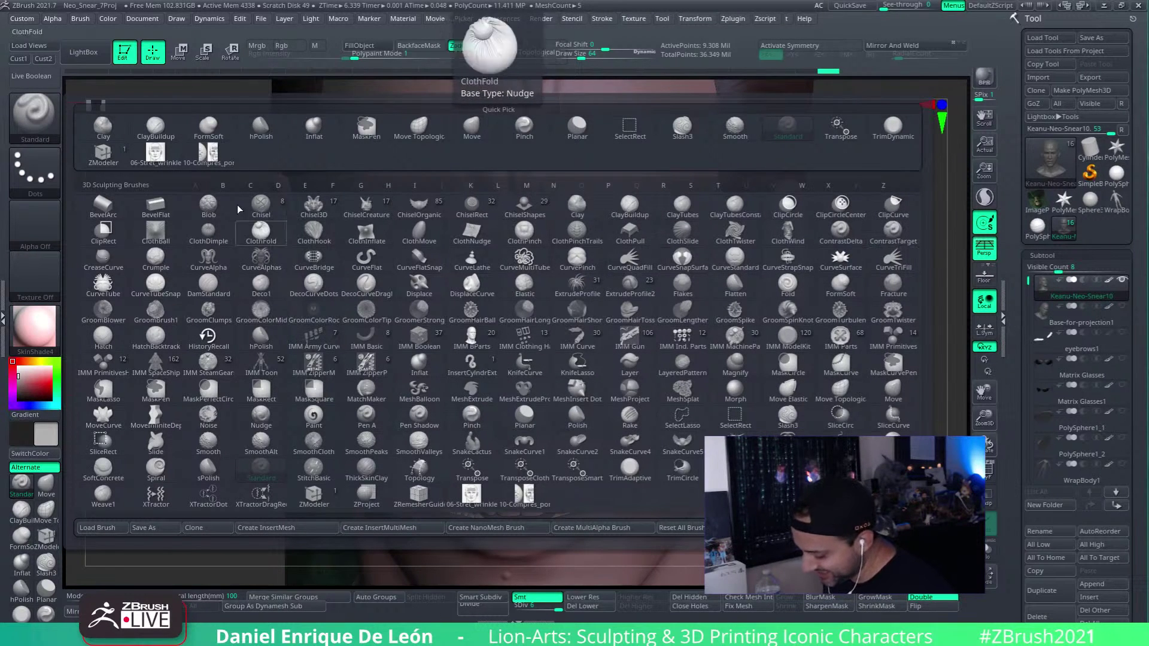
{"action": "left_click", "coordinate": [203, 157]}
Step: Enlarge the pore brush to a draw size of about 75 and spray pores over the temple near the hairline
{"action": "mouse_move", "coordinate": [679, 282]}
{"action": "right_mouse_down", "text": "alt"}
{"action": "mouse_move", "coordinate": [688, 353]}
{"action": "mouse_move", "coordinate": [725, 356]}
{"action": "right_mouse_up", "text": "alt"}
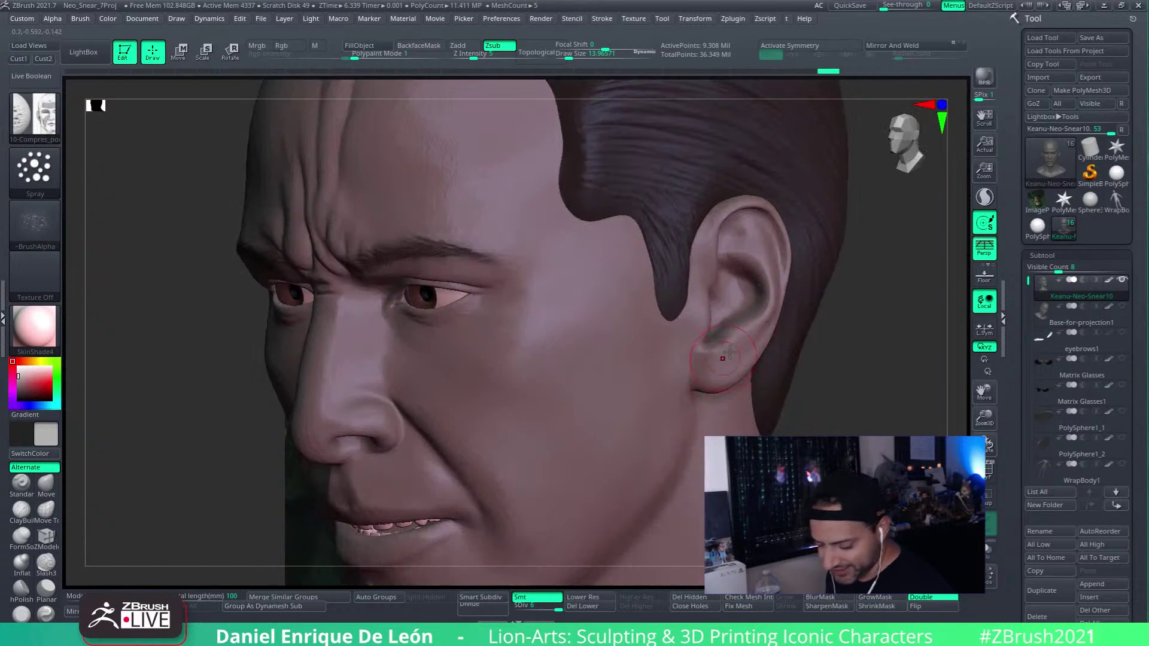
{"action": "mouse_move", "coordinate": [700, 302]}
{"action": "right_mouse_down", "text": "alt"}
{"action": "mouse_move", "coordinate": [657, 266]}
{"action": "mouse_move", "coordinate": [695, 323]}
{"action": "right_mouse_up", "text": "alt"}
{"action": "right_click_drag", "start_coordinate": [674, 262], "coordinate": [668, 303], "text": "ctrl"}
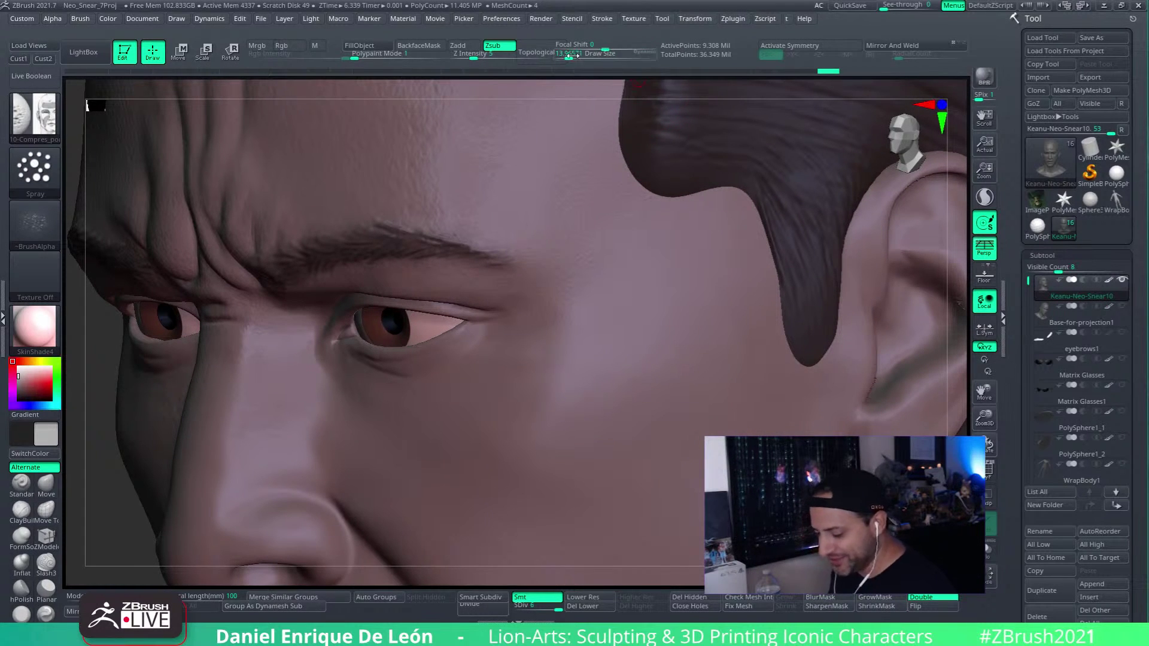
{"action": "left_click_drag", "start_coordinate": [568, 58], "coordinate": [581, 60]}
{"action": "right_click_drag", "start_coordinate": [704, 331], "coordinate": [757, 301], "text": "alt"}
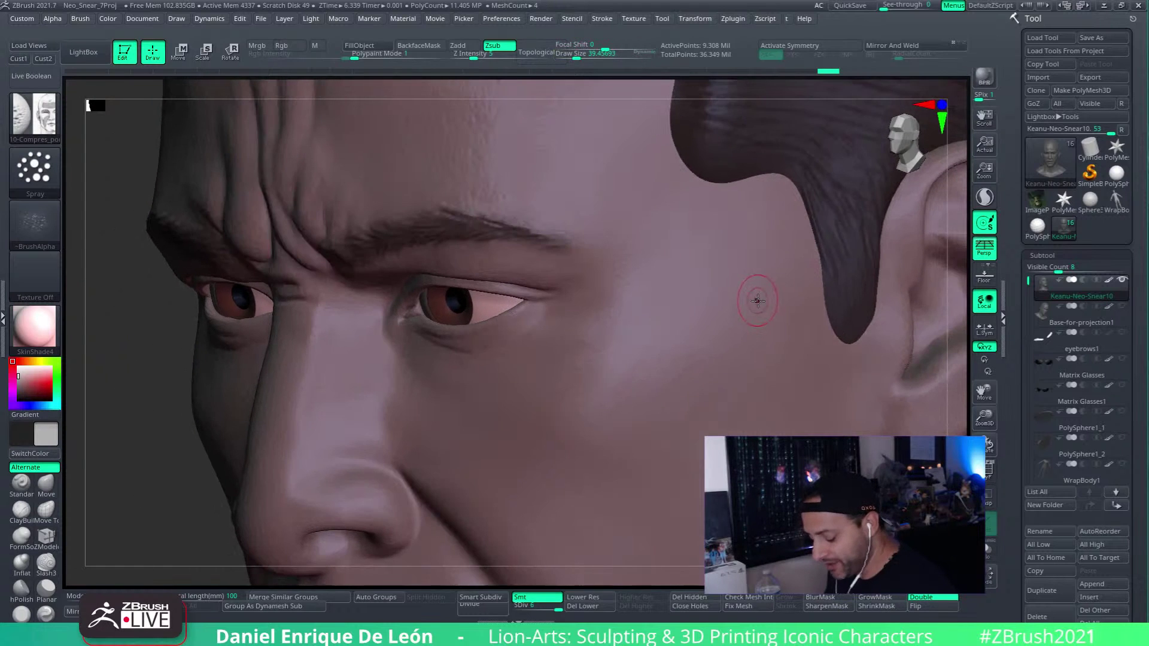
{"action": "left_click_drag", "start_coordinate": [575, 58], "coordinate": [583, 58]}
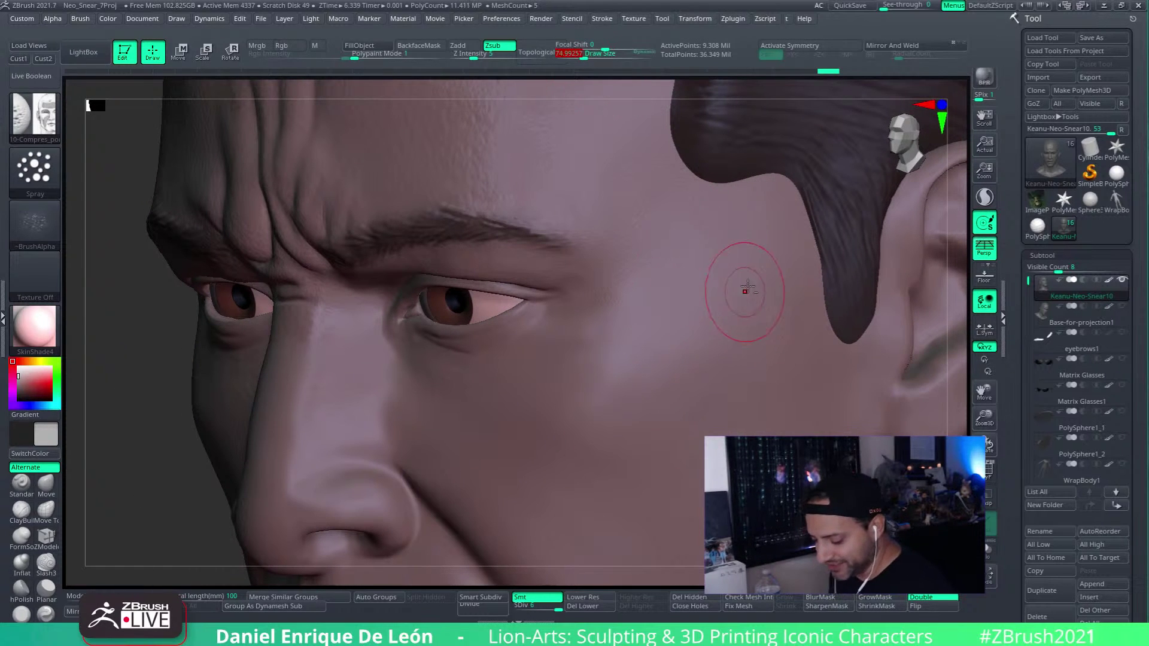
{"action": "mouse_move", "coordinate": [742, 287]}
{"action": "right_mouse_down"}
{"action": "mouse_move", "coordinate": [722, 289]}
{"action": "mouse_move", "coordinate": [720, 313]}
{"action": "mouse_move", "coordinate": [731, 295]}
{"action": "mouse_move", "coordinate": [752, 322]}
{"action": "mouse_move", "coordinate": [760, 263]}
{"action": "mouse_move", "coordinate": [744, 320]}
{"action": "right_mouse_up"}
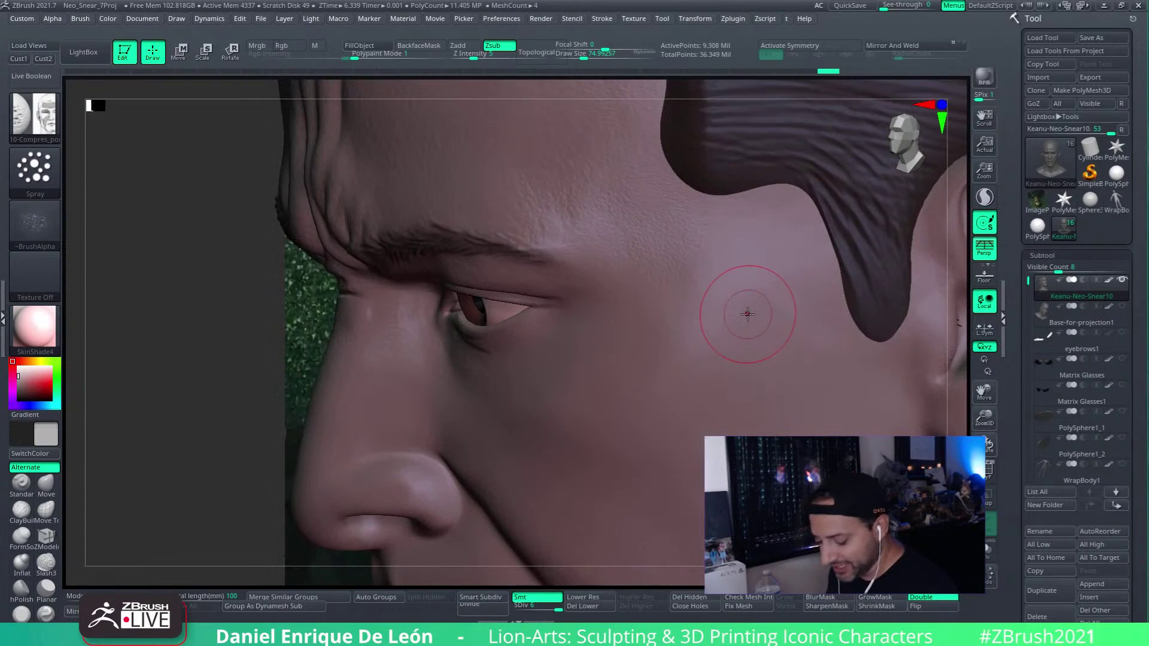
{"action": "mouse_move", "coordinate": [770, 282]}
{"action": "right_mouse_down"}
{"action": "mouse_move", "coordinate": [779, 251]}
{"action": "mouse_move", "coordinate": [747, 274]}
{"action": "mouse_move", "coordinate": [762, 287]}
{"action": "mouse_move", "coordinate": [743, 267]}
{"action": "mouse_move", "coordinate": [676, 321]}
{"action": "mouse_move", "coordinate": [751, 267]}
{"action": "mouse_move", "coordinate": [712, 313]}
{"action": "mouse_move", "coordinate": [730, 254]}
{"action": "mouse_move", "coordinate": [806, 261]}
{"action": "mouse_move", "coordinate": [742, 312]}
{"action": "mouse_move", "coordinate": [742, 275]}
{"action": "mouse_move", "coordinate": [506, 336]}
{"action": "right_mouse_up"}
{"action": "right_click_drag", "start_coordinate": [578, 291], "coordinate": [694, 335]}
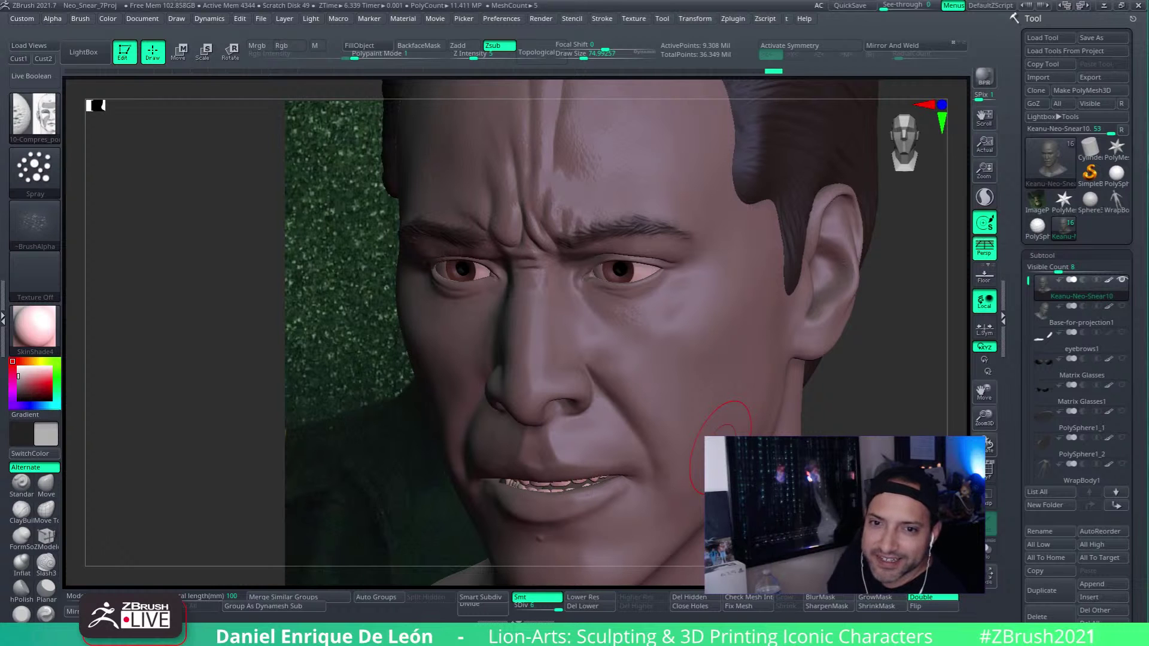
Step: Examine the head's wireframe and polygroups from the side, hide the wireframe again, and check the face from the front
{"action": "mouse_move", "coordinate": [732, 446]}
{"action": "right_mouse_down"}
{"action": "mouse_move", "coordinate": [736, 364]}
{"action": "mouse_move", "coordinate": [746, 389]}
{"action": "mouse_move", "coordinate": [727, 412]}
{"action": "mouse_move", "coordinate": [718, 378]}
{"action": "right_mouse_up"}
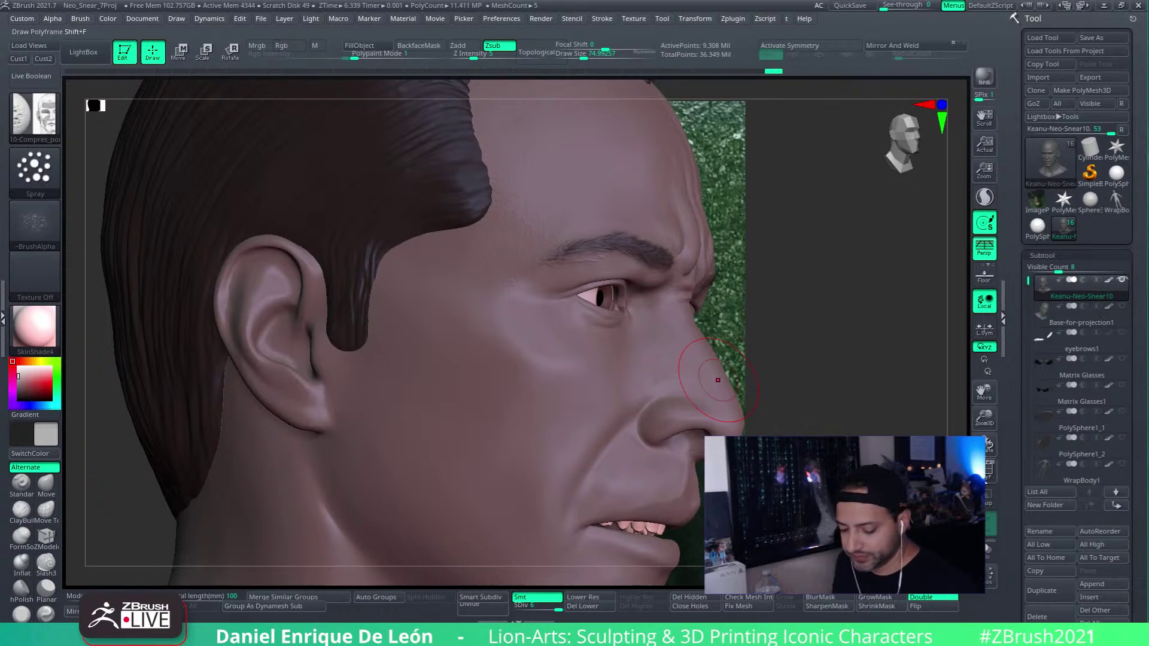
{"action": "key", "text": "shift+f"}
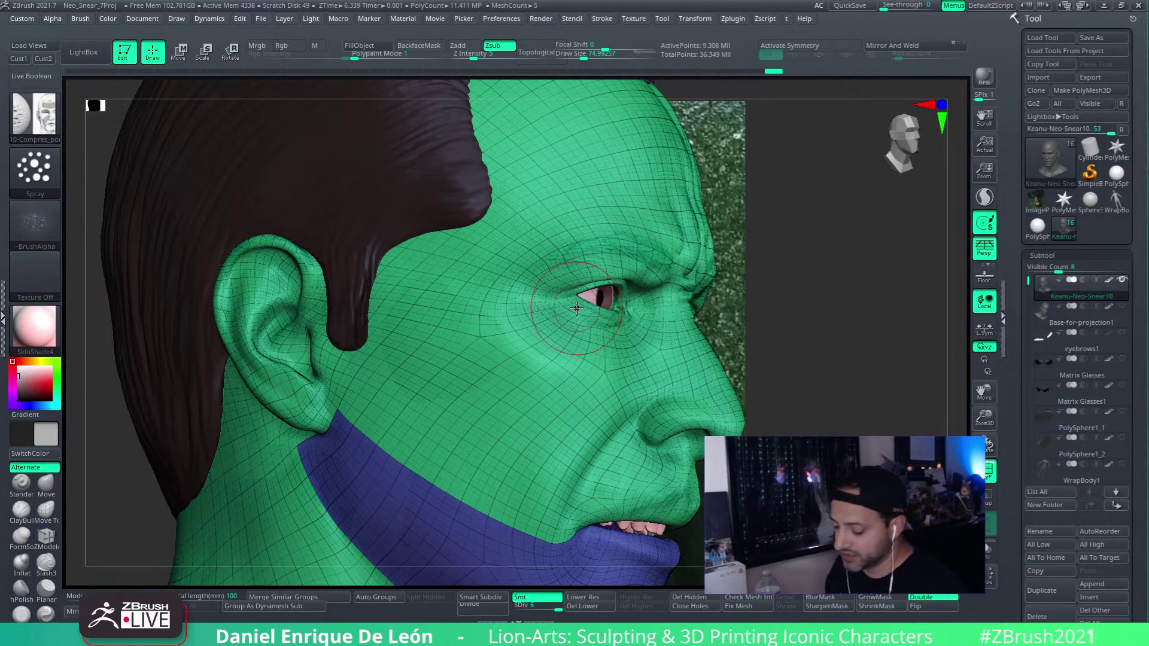
{"action": "left_click", "coordinate": [990, 485]}
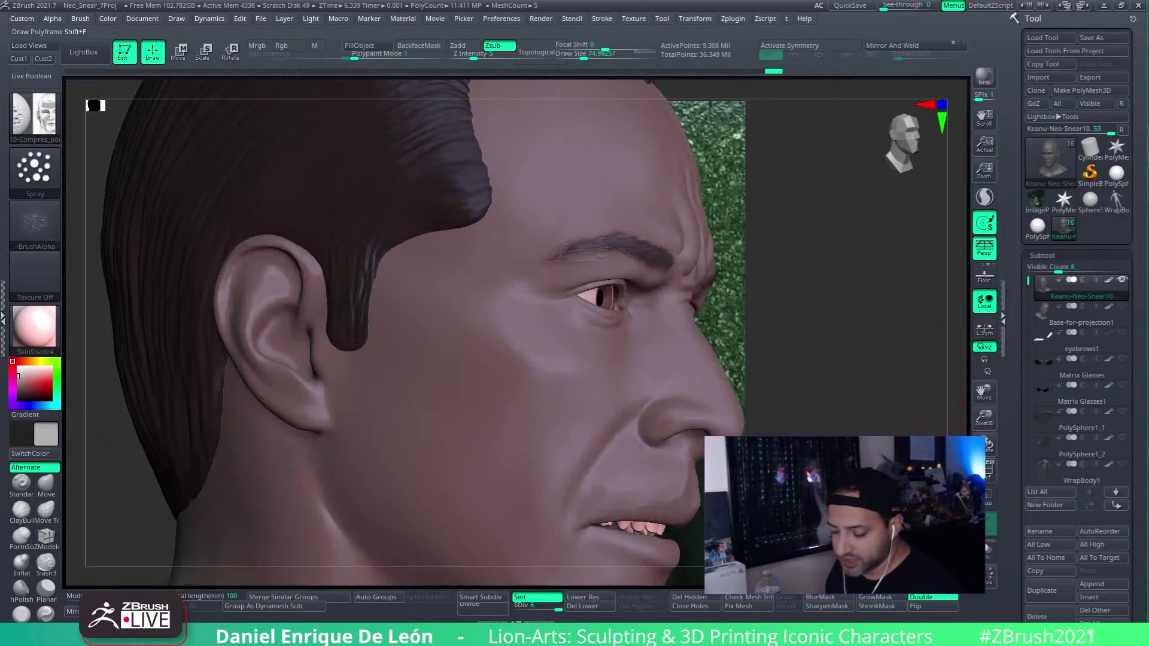
{"action": "left_click_drag", "start_coordinate": [867, 269], "coordinate": [690, 367]}
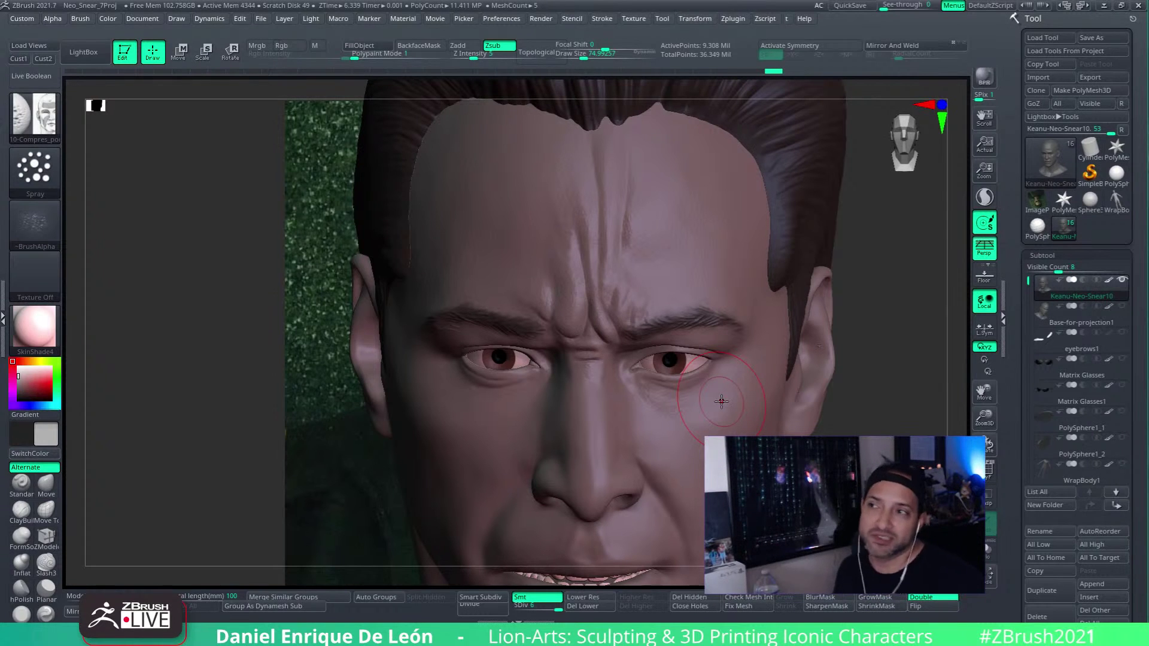
{"action": "scroll", "coordinate": [721, 401], "scroll_direction": "down", "scroll_amount": 2}
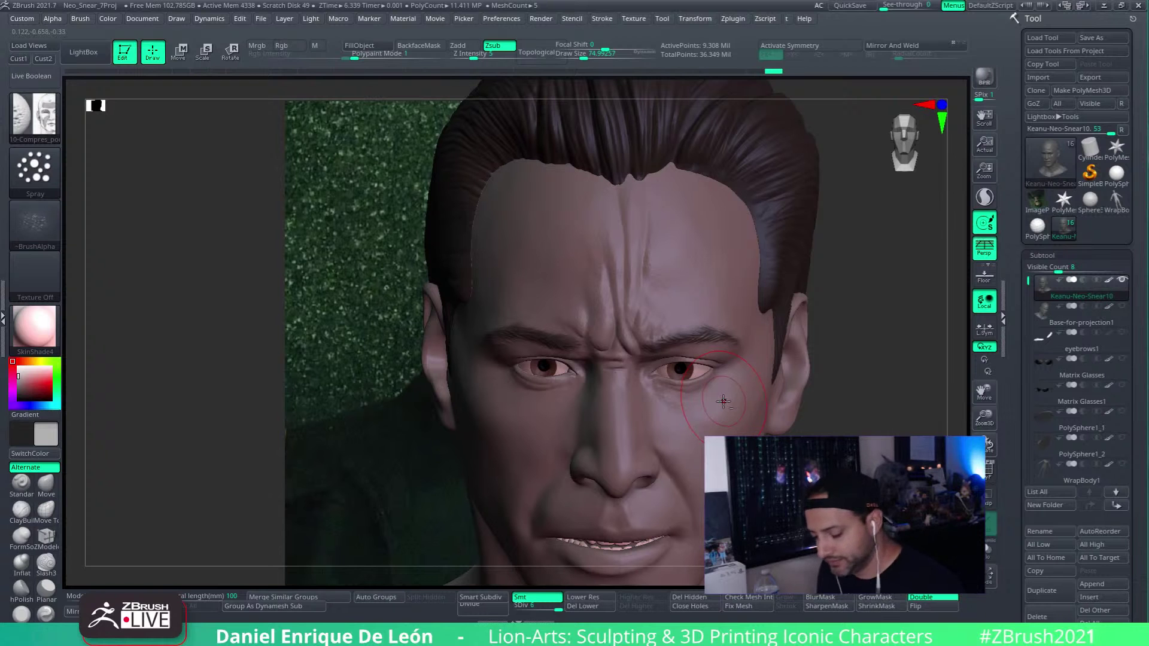
{"action": "left_click_drag", "start_coordinate": [872, 339], "coordinate": [680, 369]}
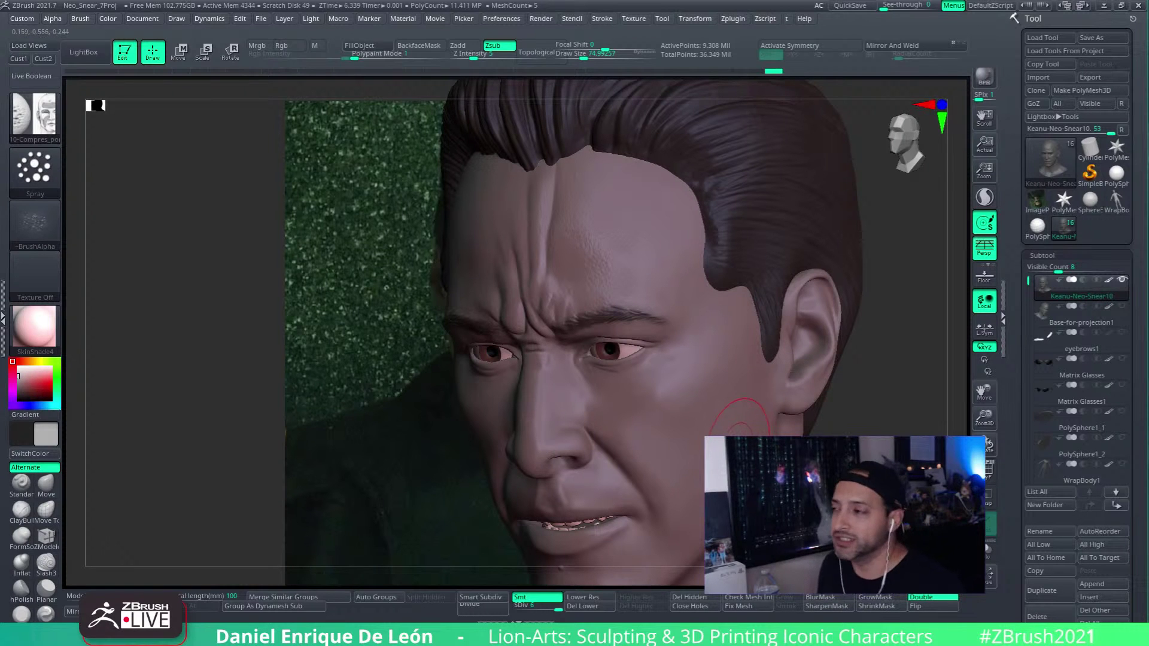
Step: Raise the pore brush's Z intensity to 10 and spray pores across the forehead and along the frown wrinkles
{"action": "mouse_move", "coordinate": [741, 435]}
{"action": "right_mouse_down", "text": "alt"}
{"action": "mouse_move", "coordinate": [753, 429]}
{"action": "mouse_move", "coordinate": [641, 315]}
{"action": "mouse_move", "coordinate": [684, 257]}
{"action": "mouse_move", "coordinate": [700, 259]}
{"action": "mouse_move", "coordinate": [603, 290]}
{"action": "mouse_move", "coordinate": [608, 320]}
{"action": "mouse_move", "coordinate": [692, 260]}
{"action": "right_mouse_up", "text": "alt"}
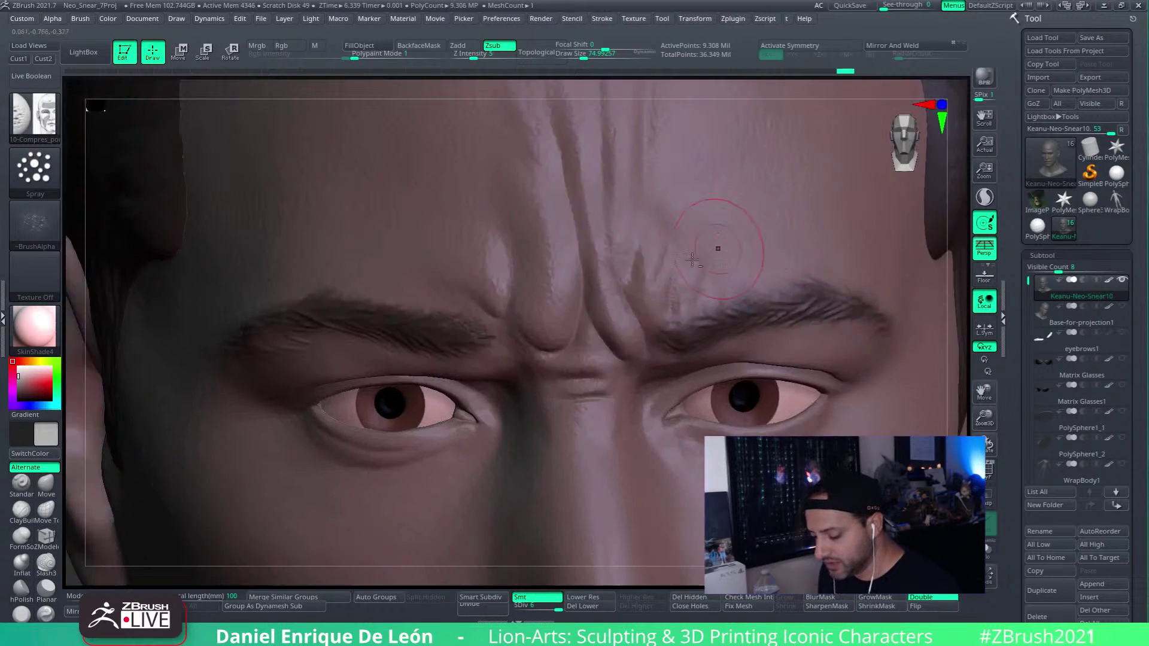
{"action": "right_click_drag", "start_coordinate": [565, 210], "coordinate": [580, 293], "text": "ctrl"}
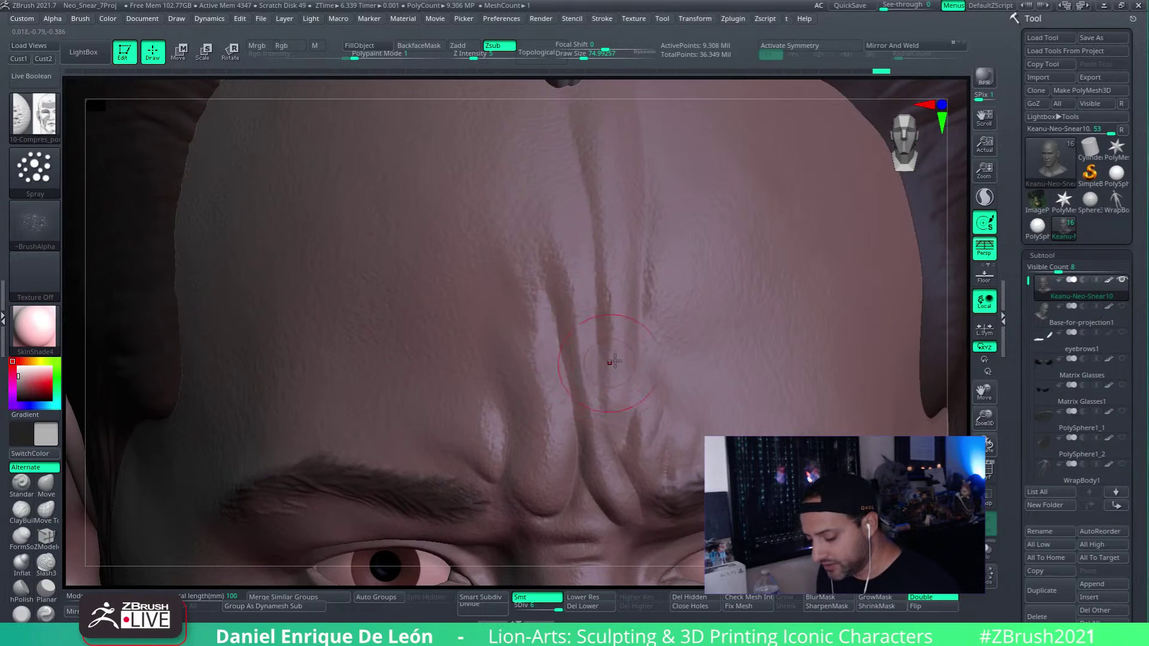
{"action": "right_click_drag", "start_coordinate": [614, 362], "coordinate": [643, 227]}
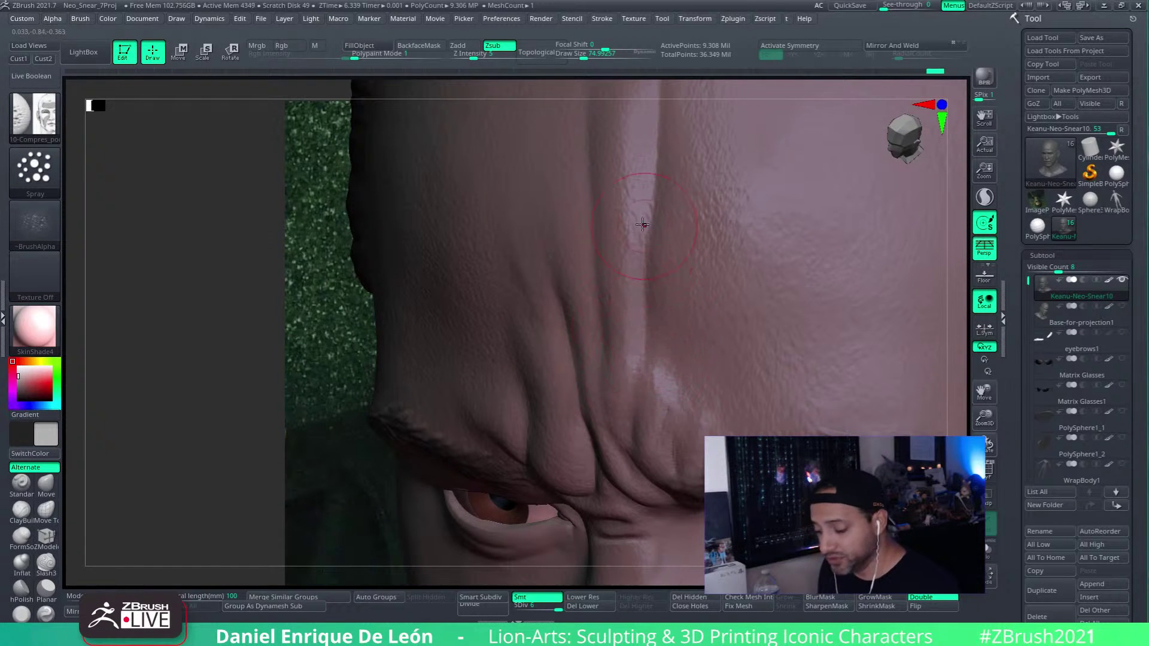
{"action": "left_click_drag", "start_coordinate": [473, 56], "coordinate": [482, 56]}
{"action": "mouse_move", "coordinate": [617, 231]}
{"action": "right_mouse_down"}
{"action": "mouse_move", "coordinate": [692, 274]}
{"action": "mouse_move", "coordinate": [628, 389]}
{"action": "right_mouse_up"}
{"action": "left_click_drag", "start_coordinate": [576, 405], "coordinate": [561, 353]}
{"action": "left_click_drag", "start_coordinate": [553, 341], "coordinate": [542, 383]}
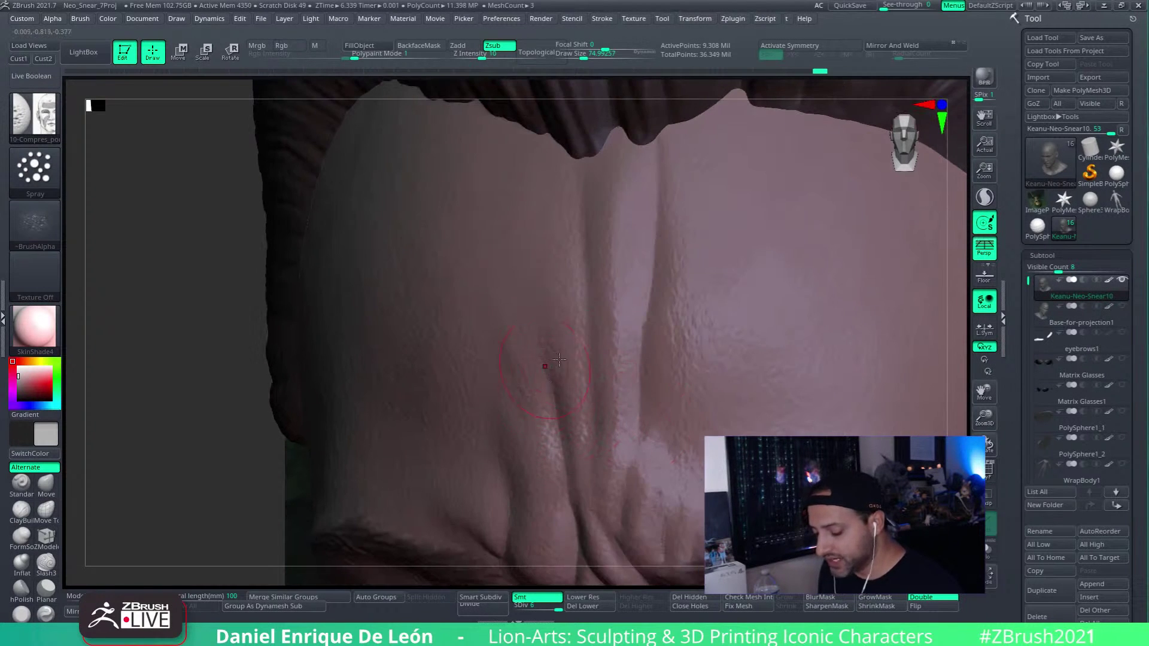
{"action": "mouse_move", "coordinate": [548, 359]}
{"action": "right_mouse_down"}
{"action": "mouse_move", "coordinate": [644, 347]}
{"action": "mouse_move", "coordinate": [664, 323]}
{"action": "mouse_move", "coordinate": [683, 331]}
{"action": "mouse_move", "coordinate": [700, 303]}
{"action": "mouse_move", "coordinate": [736, 308]}
{"action": "mouse_move", "coordinate": [595, 379]}
{"action": "mouse_move", "coordinate": [594, 359]}
{"action": "right_mouse_up"}
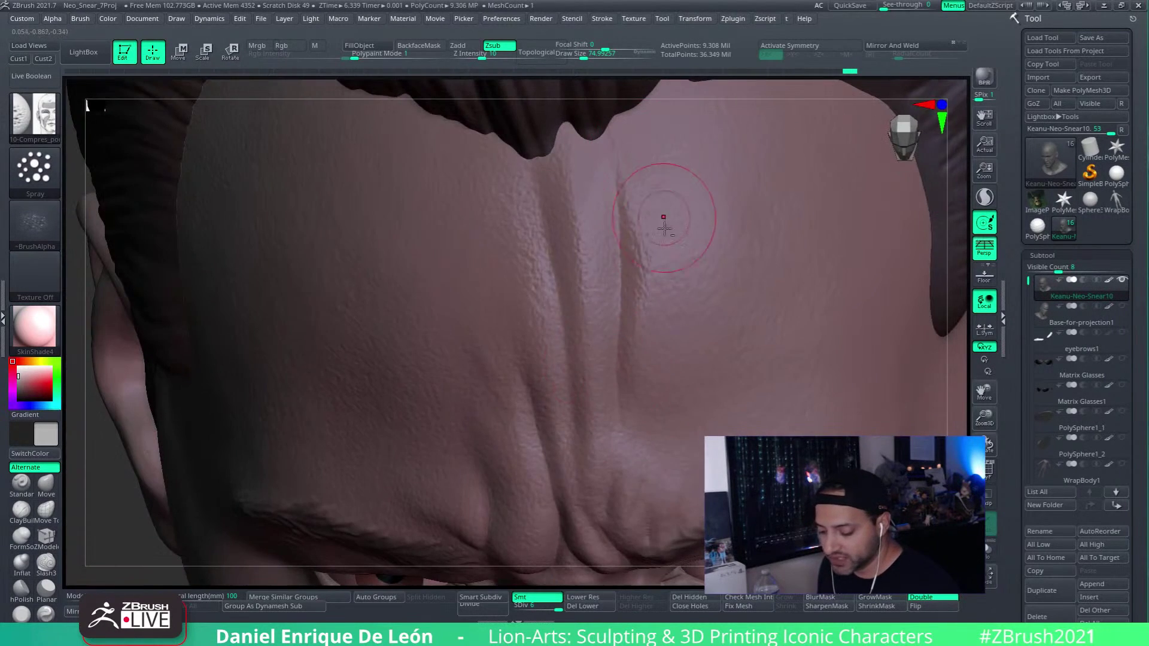
{"action": "right_click_drag", "start_coordinate": [661, 210], "coordinate": [738, 313]}
Step: Spray pore texture between the eyebrows and onto the upper bridge of the nose
{"action": "mouse_move", "coordinate": [715, 386]}
{"action": "right_mouse_down"}
{"action": "mouse_move", "coordinate": [646, 323]}
{"action": "mouse_move", "coordinate": [561, 272]}
{"action": "right_mouse_up"}
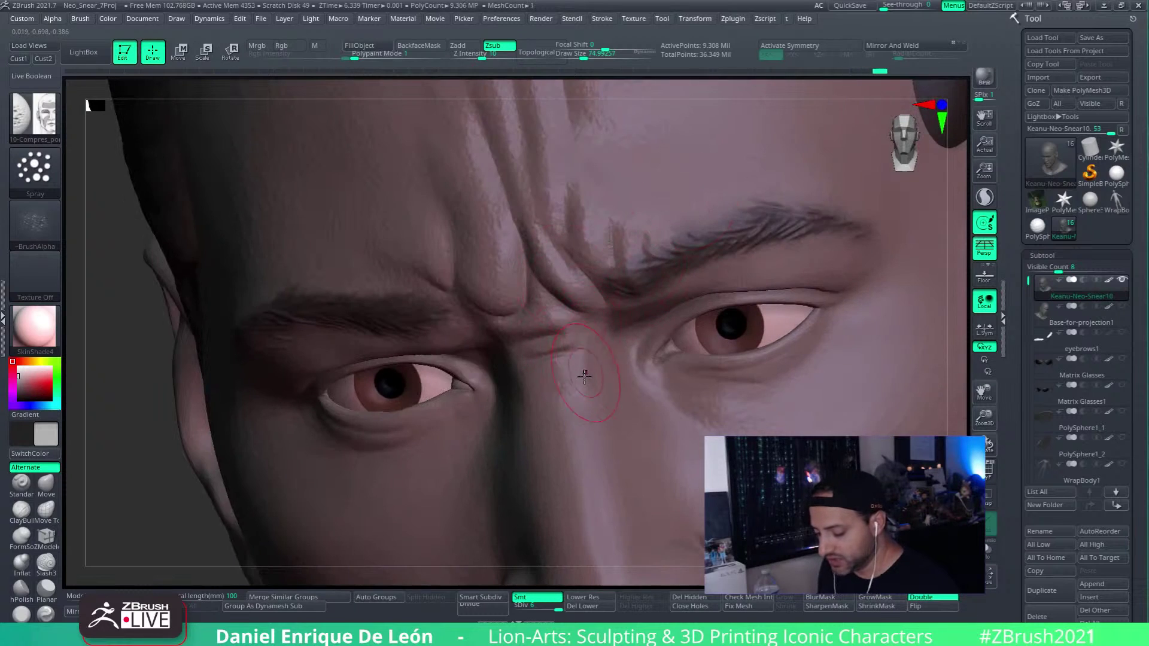
{"action": "mouse_move", "coordinate": [584, 372]}
{"action": "right_mouse_down"}
{"action": "mouse_move", "coordinate": [598, 328]}
{"action": "mouse_move", "coordinate": [621, 312]}
{"action": "mouse_move", "coordinate": [595, 277]}
{"action": "right_mouse_up"}
{"action": "left_click_drag", "start_coordinate": [594, 277], "coordinate": [618, 293]}
{"action": "right_click_drag", "start_coordinate": [599, 305], "coordinate": [619, 285]}
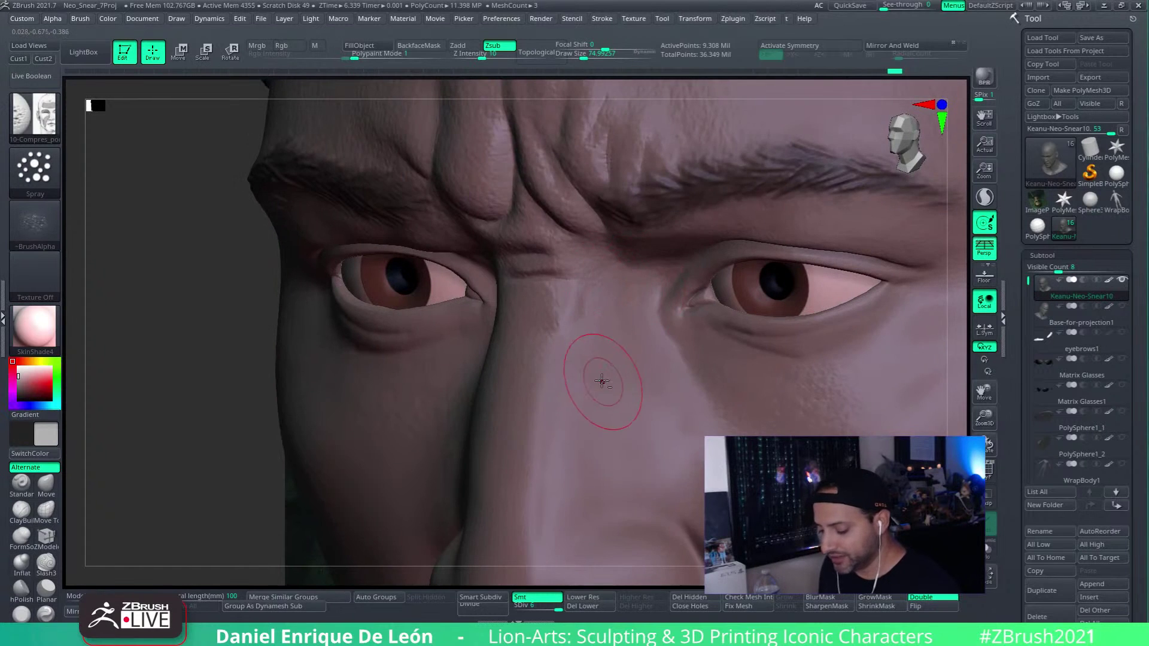
Step: Extend the pore texture over the temple beside the outer corner of the eye
{"action": "mouse_move", "coordinate": [597, 377]}
{"action": "right_mouse_down"}
{"action": "mouse_move", "coordinate": [702, 343]}
{"action": "mouse_move", "coordinate": [738, 353]}
{"action": "mouse_move", "coordinate": [698, 274]}
{"action": "mouse_move", "coordinate": [698, 316]}
{"action": "right_mouse_up"}
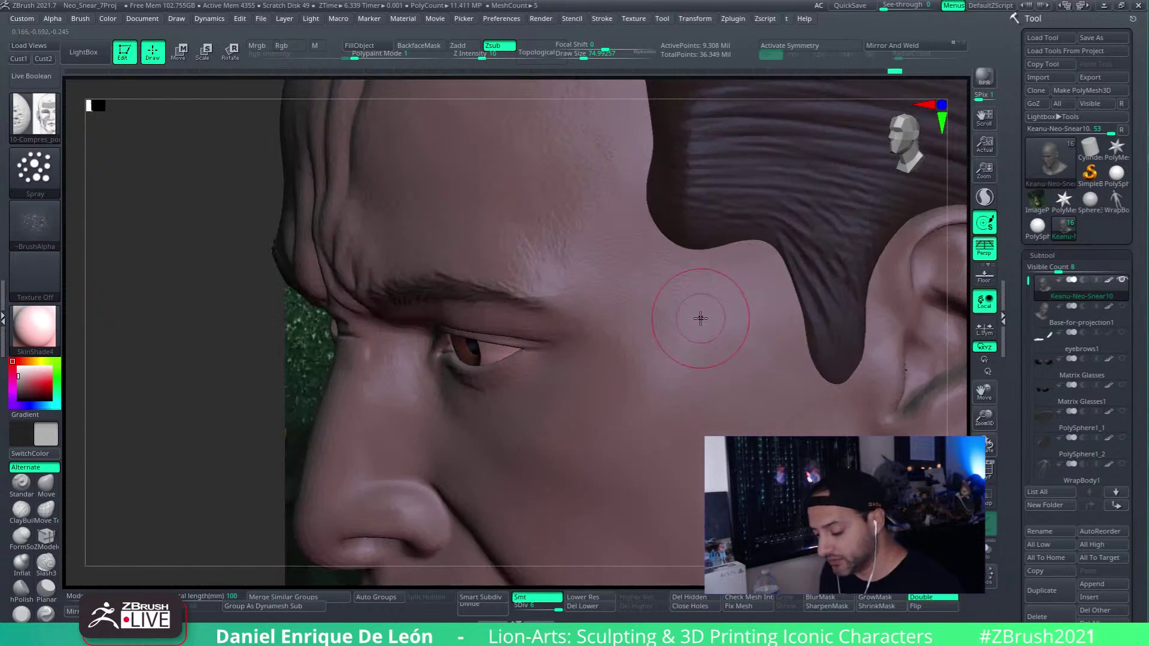
{"action": "right_click_drag", "start_coordinate": [635, 287], "coordinate": [598, 281]}
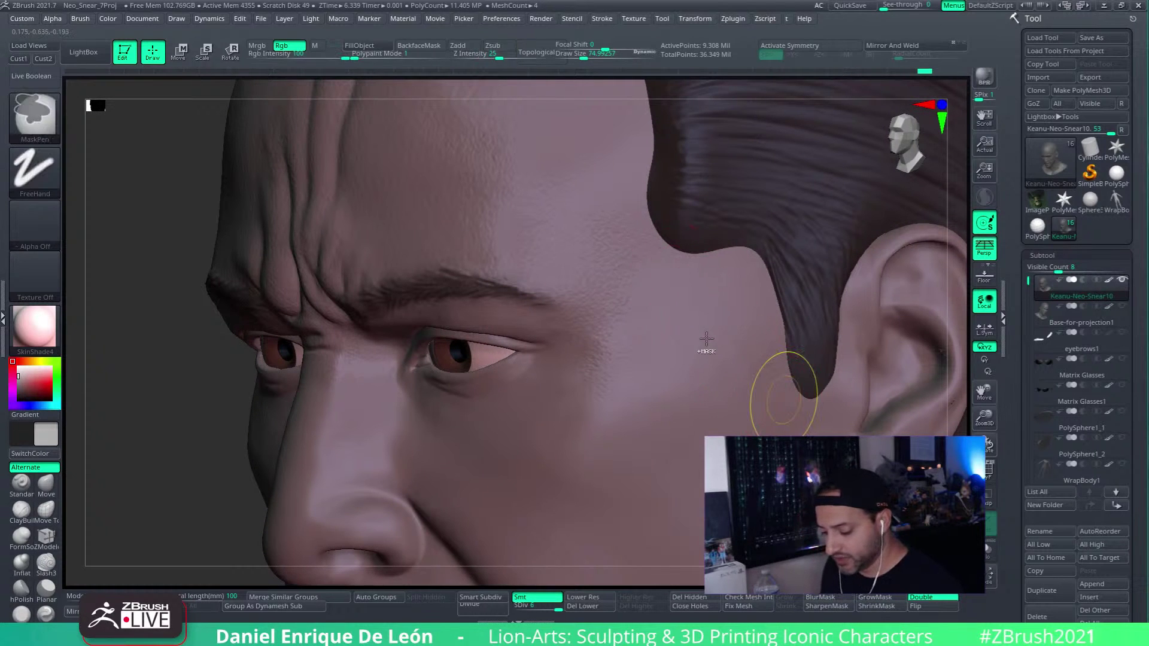
{"action": "mouse_move", "coordinate": [705, 347]}
{"action": "right_mouse_down"}
{"action": "mouse_move", "coordinate": [724, 332]}
{"action": "mouse_move", "coordinate": [726, 300]}
{"action": "right_mouse_up"}
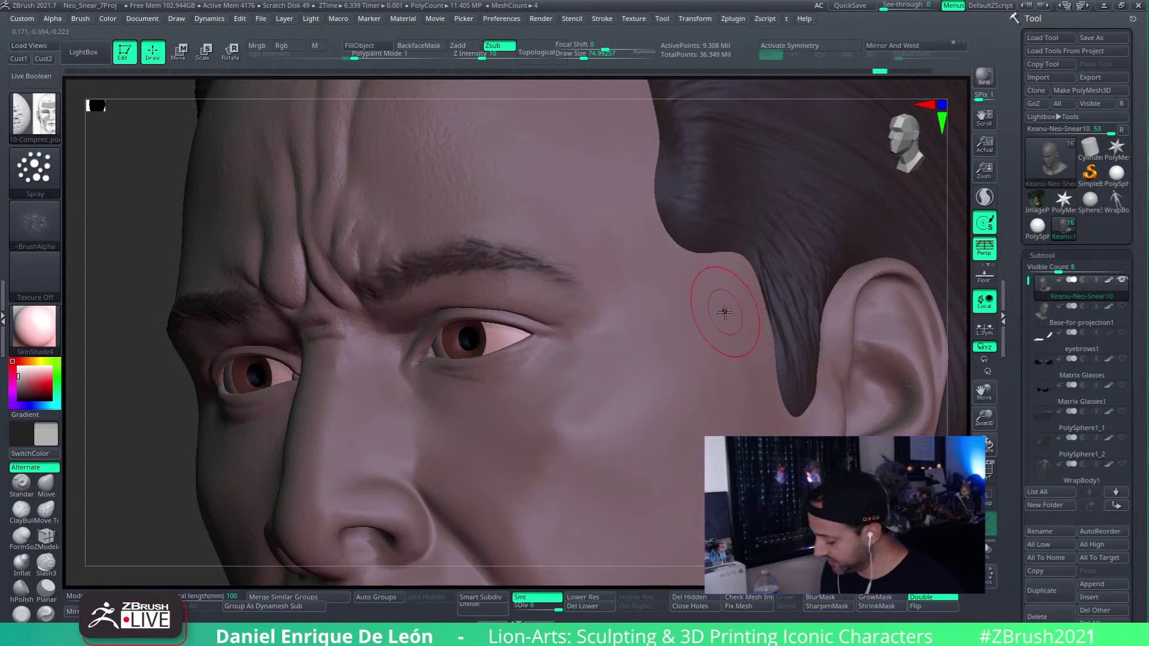
Step: Redo the temple pore strokes and undo the last one
{"action": "key", "text": "ctrl+shift"}
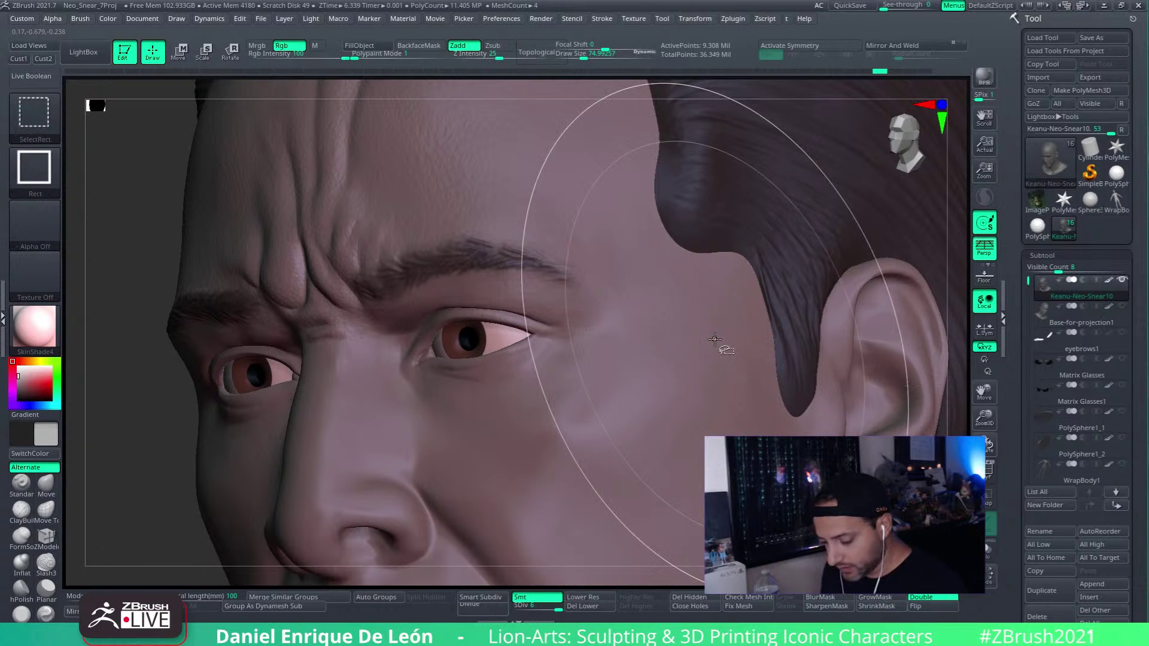
{"action": "key", "text": "ctrl+shift+z"}
{"action": "key", "text": "ctrl+shift+z"}
{"action": "mouse_move", "coordinate": [717, 252]}
{"action": "right_mouse_down"}
{"action": "mouse_move", "coordinate": [685, 310]}
{"action": "mouse_move", "coordinate": [710, 251]}
{"action": "right_mouse_up"}
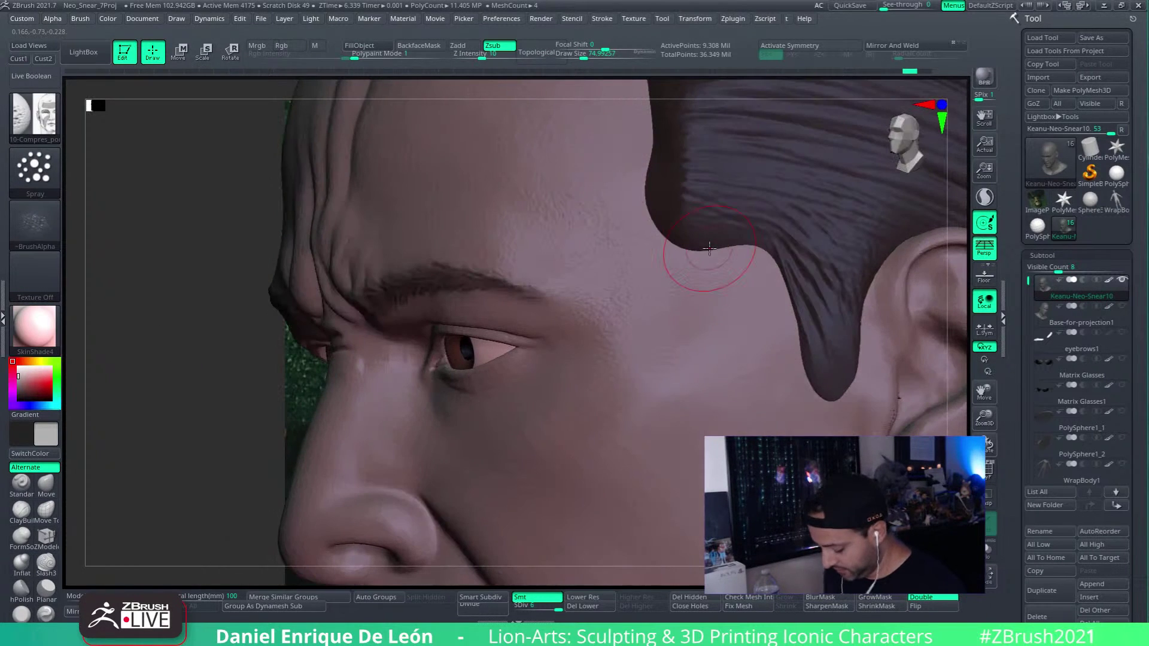
{"action": "key", "text": "ctrl+z"}
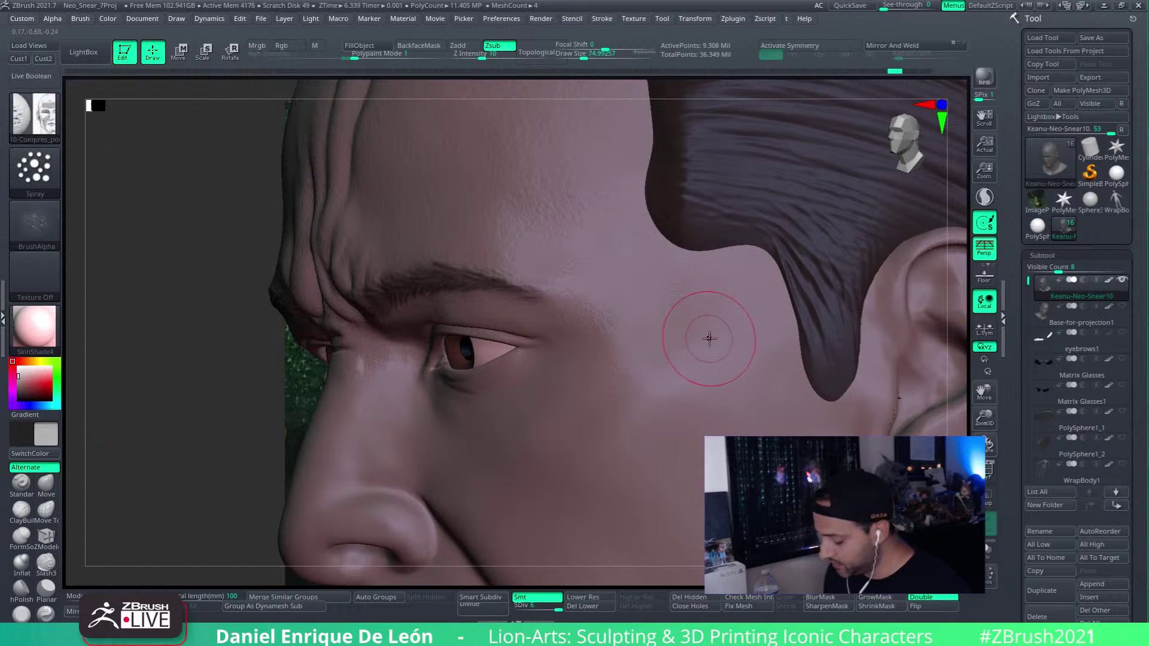
Step: Load the 14-Photo_rou_p skin brush from the brush library and turn the head to face the cheek
{"action": "mouse_move", "coordinate": [709, 338]}
{"action": "right_mouse_down"}
{"action": "mouse_move", "coordinate": [739, 330]}
{"action": "mouse_move", "coordinate": [730, 350]}
{"action": "mouse_move", "coordinate": [731, 340]}
{"action": "right_mouse_up"}
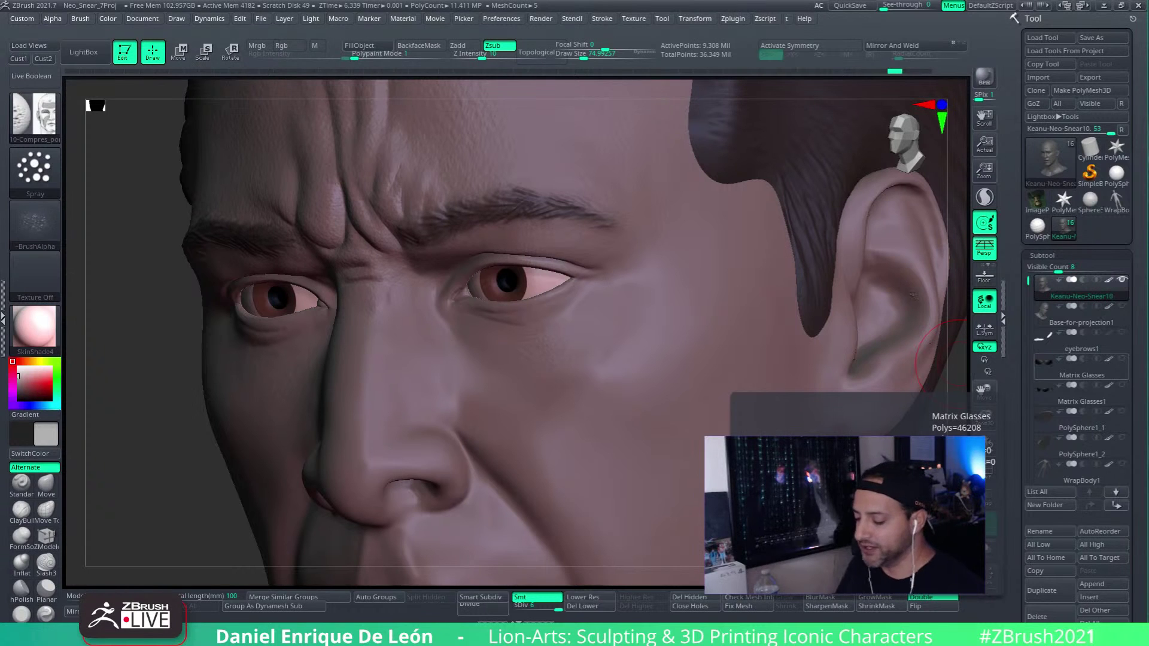
{"action": "right_click_drag", "start_coordinate": [616, 308], "coordinate": [630, 300]}
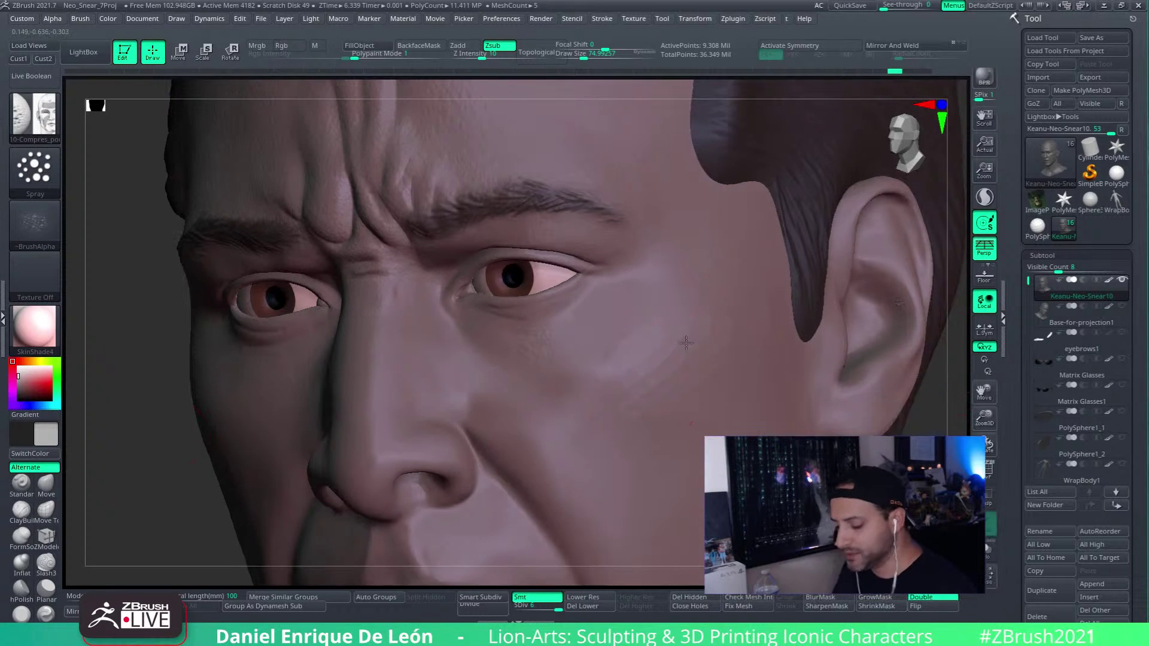
{"action": "right_click_drag", "start_coordinate": [686, 342], "coordinate": [684, 326]}
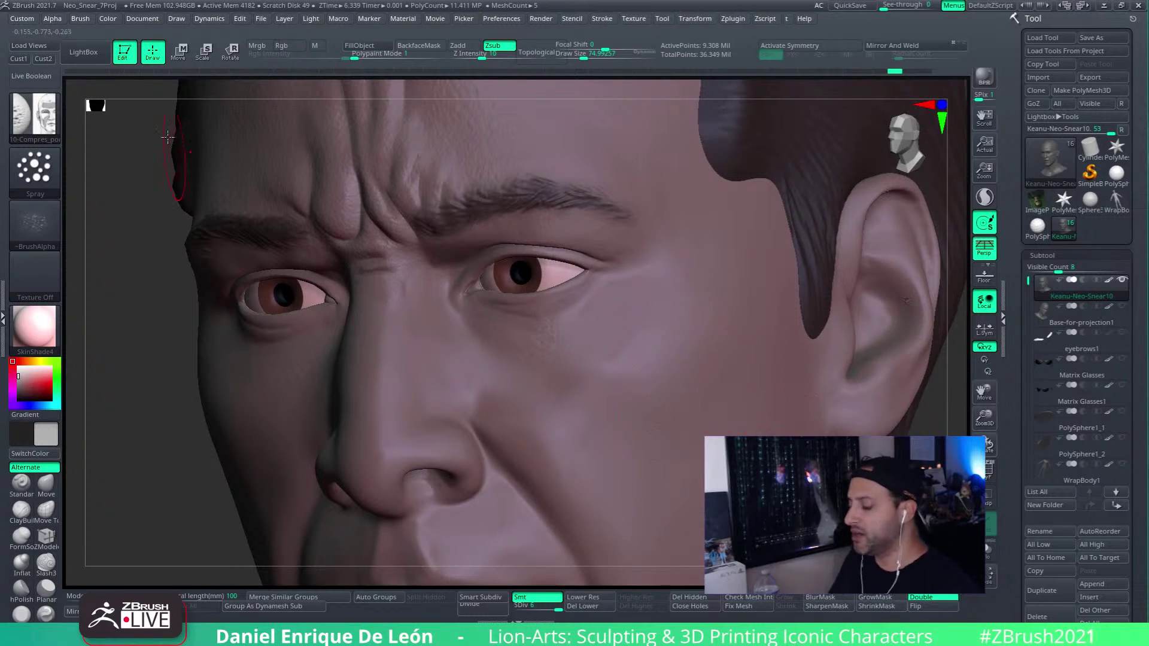
{"action": "left_click", "coordinate": [95, 52]}
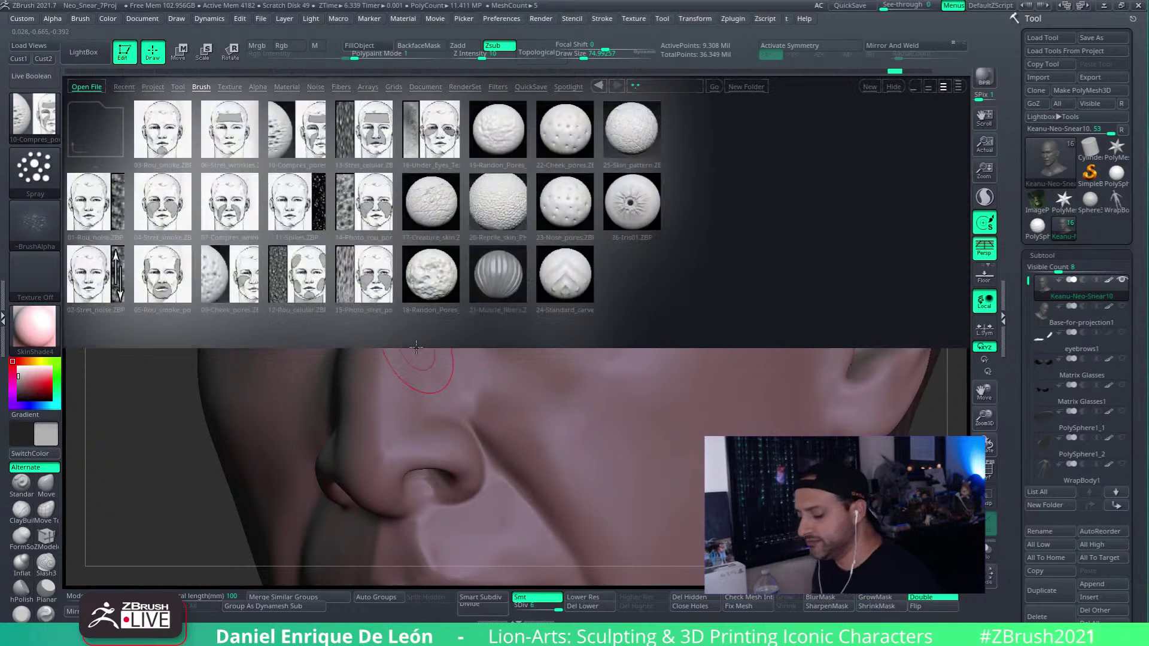
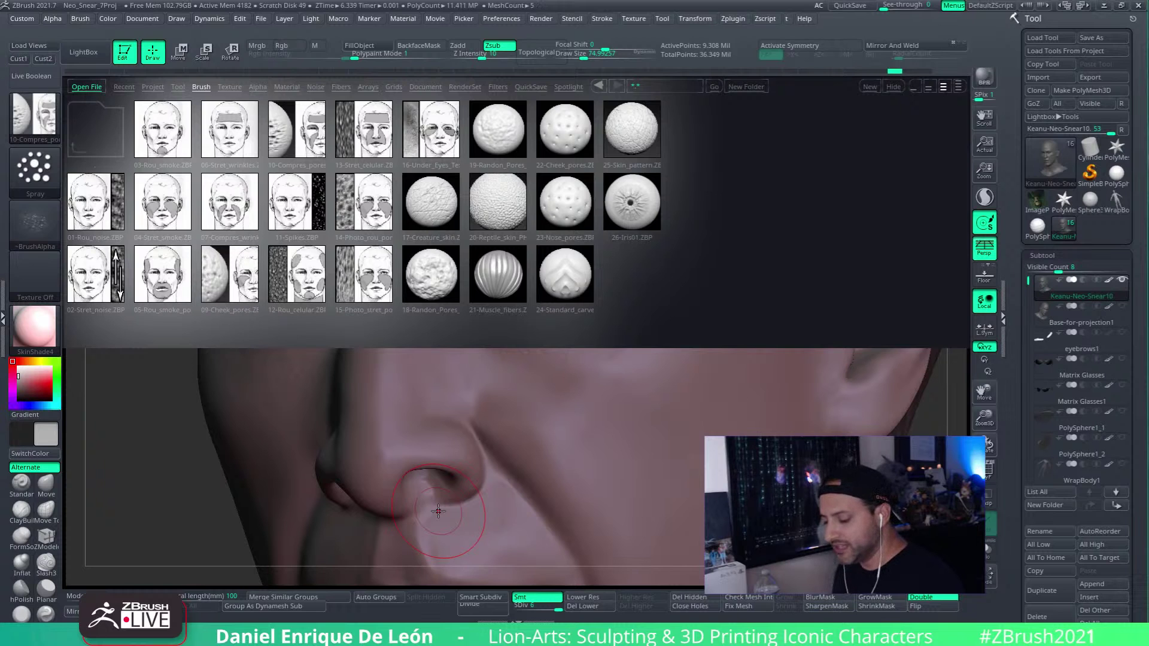
{"action": "double_click", "coordinate": [363, 202]}
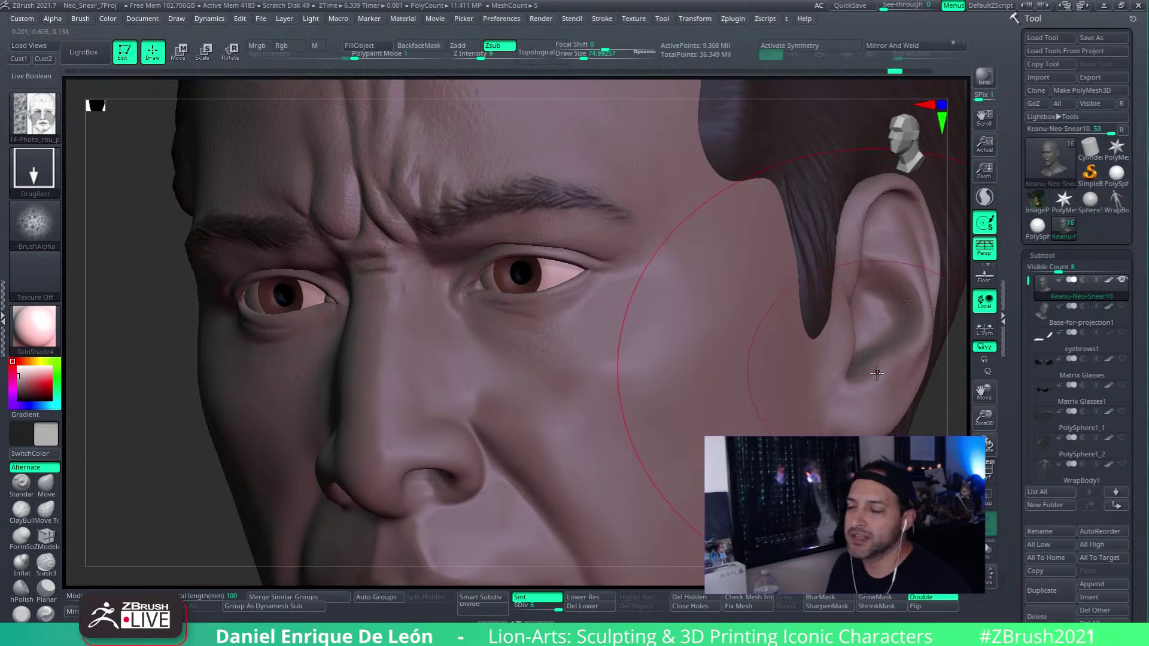
{"action": "right_click_drag", "start_coordinate": [827, 352], "coordinate": [870, 365]}
{"action": "right_click_drag", "start_coordinate": [802, 372], "coordinate": [705, 249]}
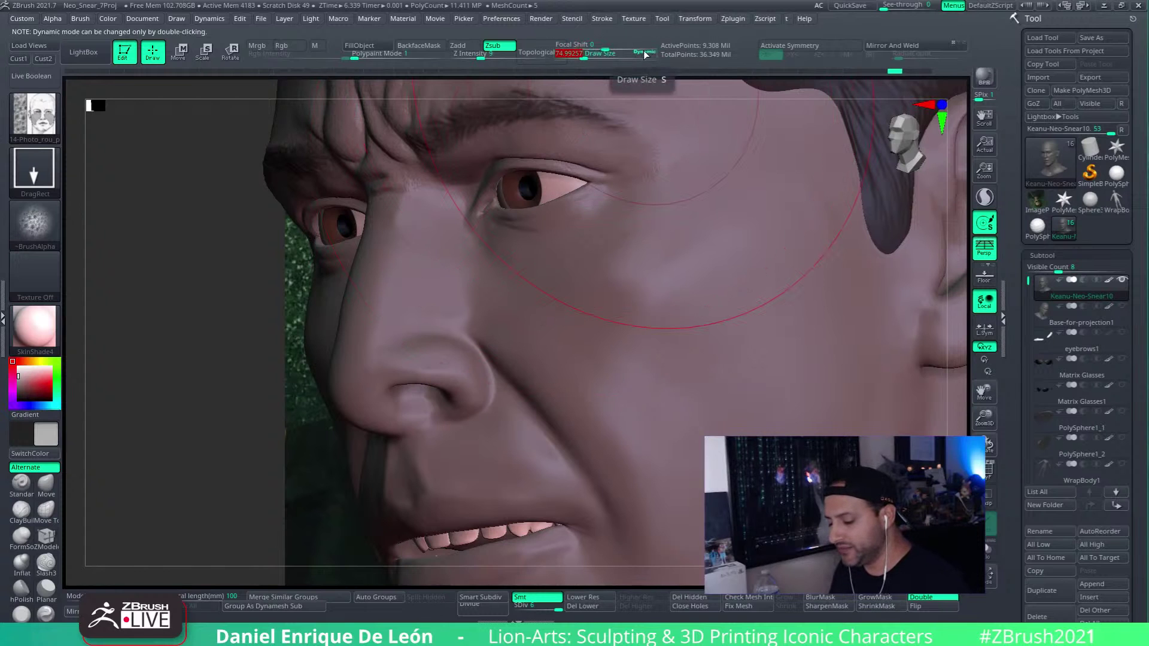
Step: Set the skin brush's draw size to about 122 and its stroke type to Spray
{"action": "left_click_drag", "start_coordinate": [593, 53], "coordinate": [601, 53]}
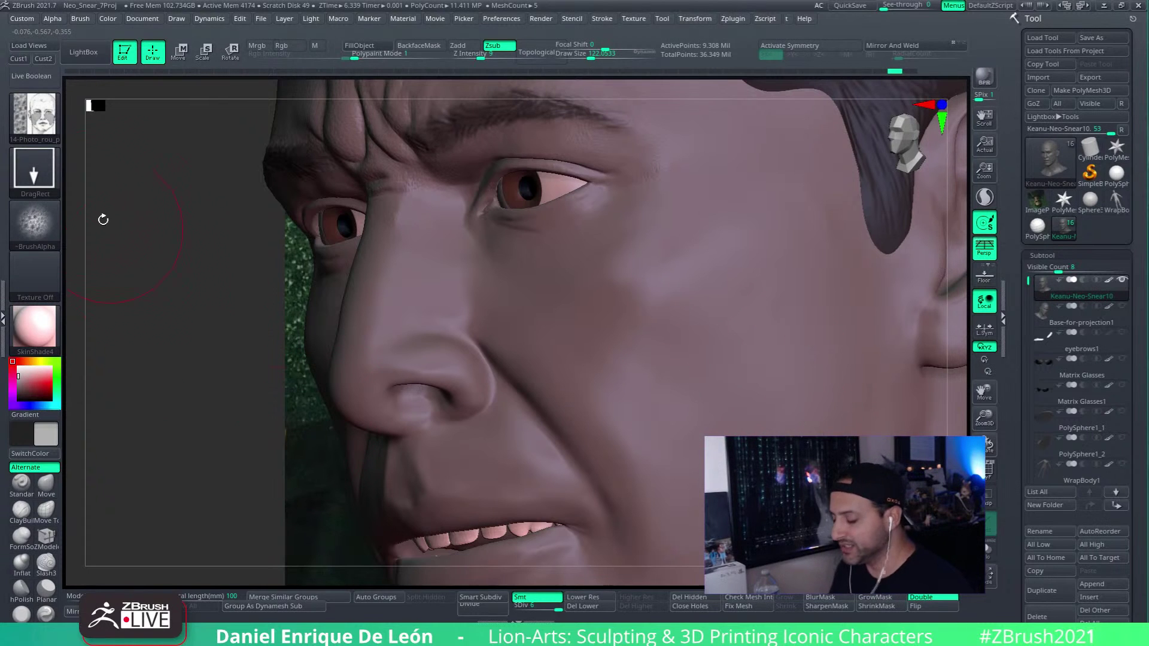
{"action": "left_click", "coordinate": [48, 177]}
{"action": "left_click", "coordinate": [317, 182]}
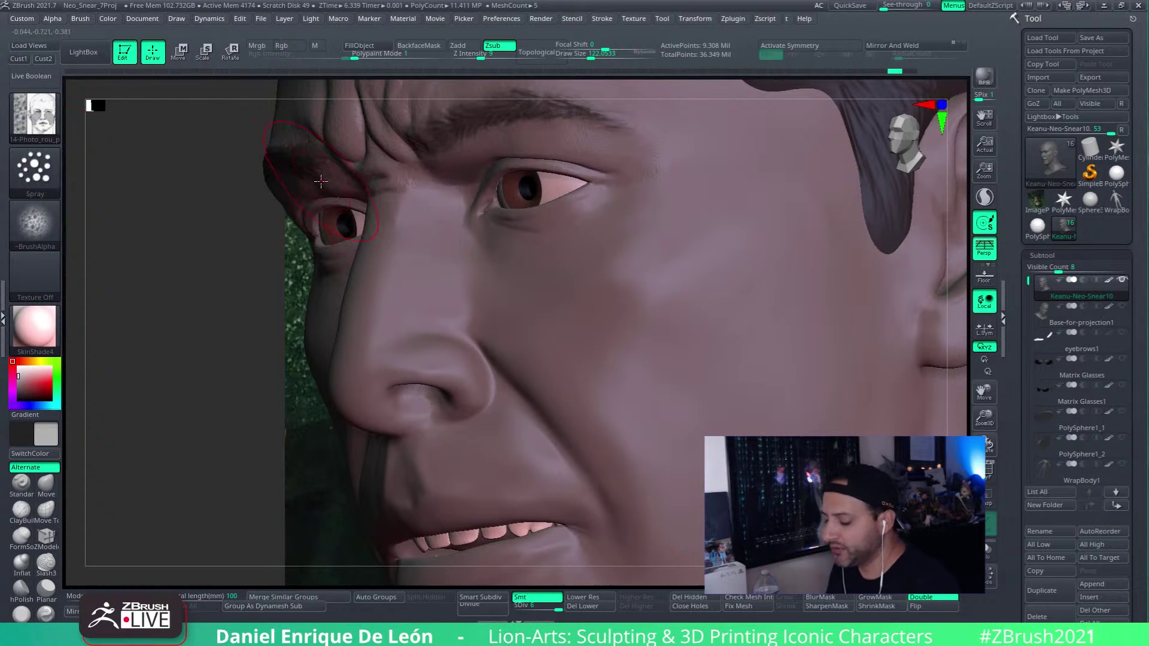
{"action": "mouse_move", "coordinate": [321, 181]}
{"action": "right_mouse_down"}
{"action": "mouse_move", "coordinate": [846, 372]}
{"action": "mouse_move", "coordinate": [733, 337]}
{"action": "mouse_move", "coordinate": [688, 308]}
{"action": "right_mouse_up"}
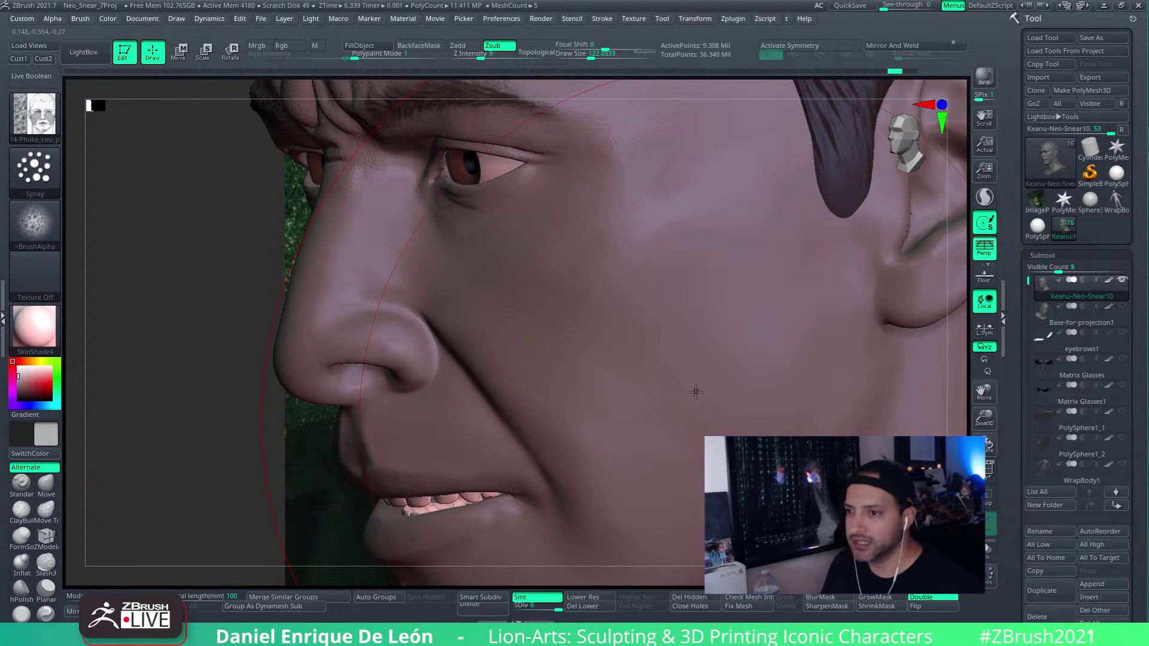
Step: Select the Base-for-projection1 head, isolate it from the other parts and inspect its mesh
{"action": "left_click", "coordinate": [695, 392], "text": "alt"}
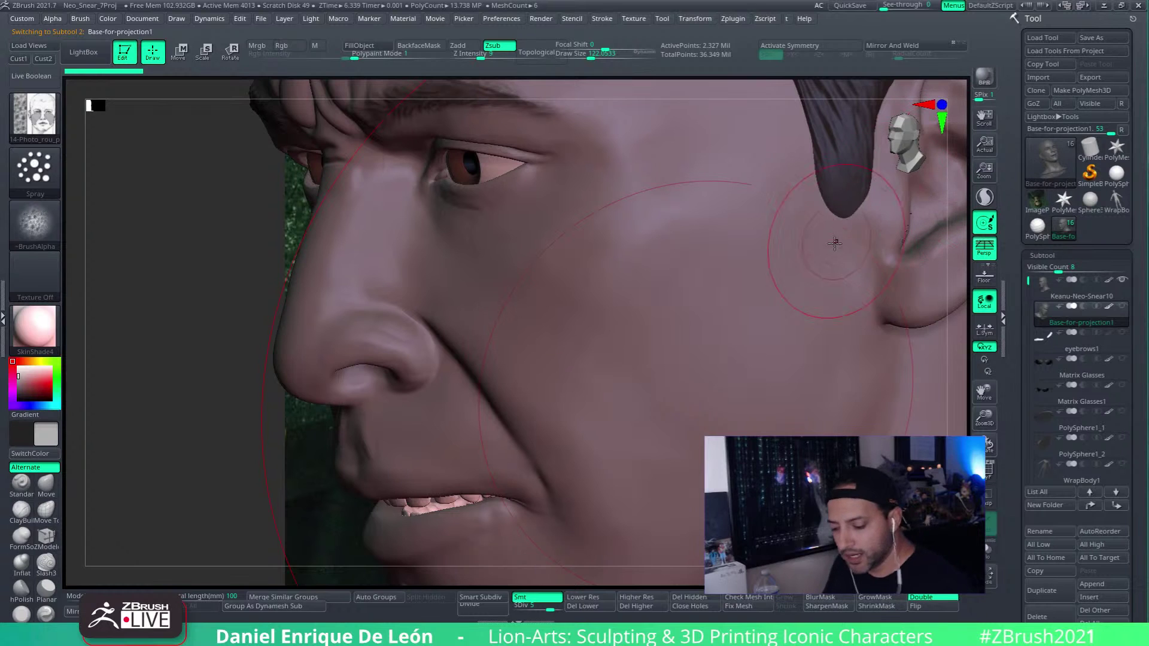
{"action": "right_click_drag", "start_coordinate": [753, 276], "coordinate": [862, 269], "text": "alt"}
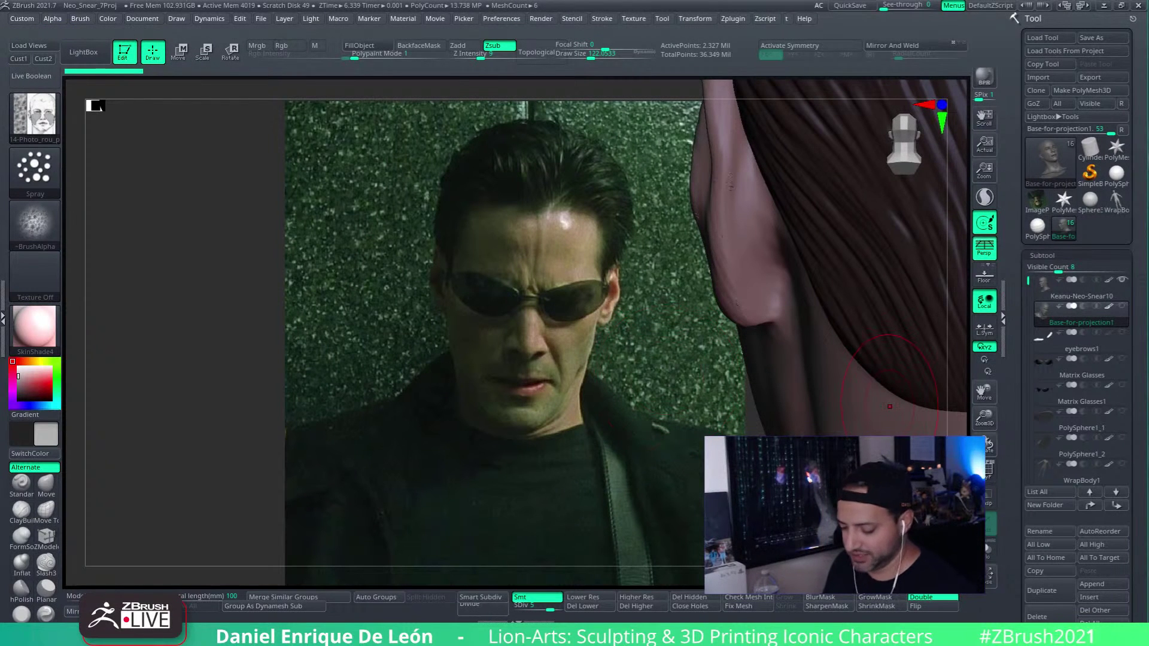
{"action": "right_click_drag", "start_coordinate": [890, 406], "coordinate": [811, 369]}
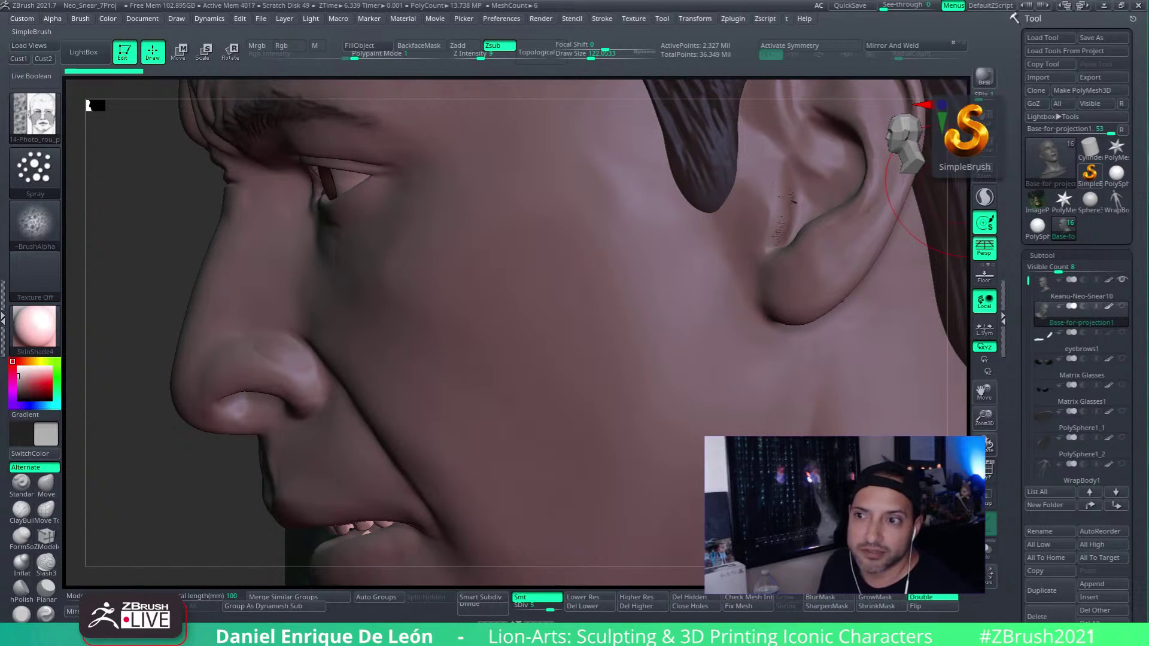
{"action": "mouse_move", "coordinate": [237, 193]}
{"action": "right_mouse_down"}
{"action": "mouse_move", "coordinate": [200, 199]}
{"action": "mouse_move", "coordinate": [240, 203]}
{"action": "right_mouse_up"}
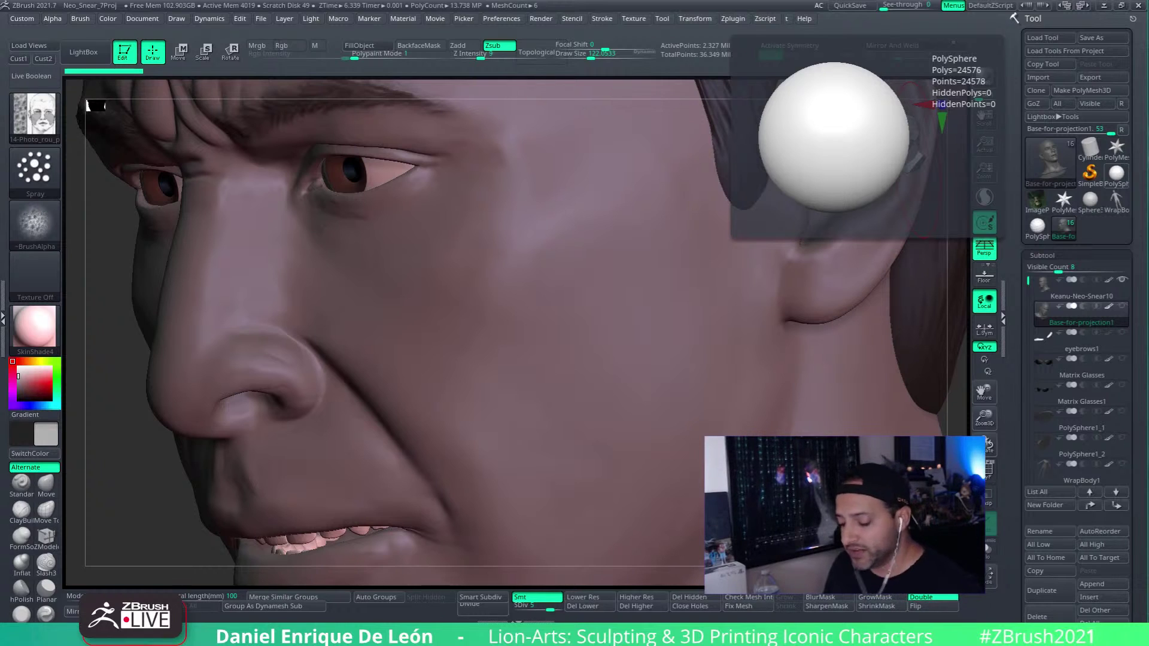
{"action": "left_click", "coordinate": [986, 468]}
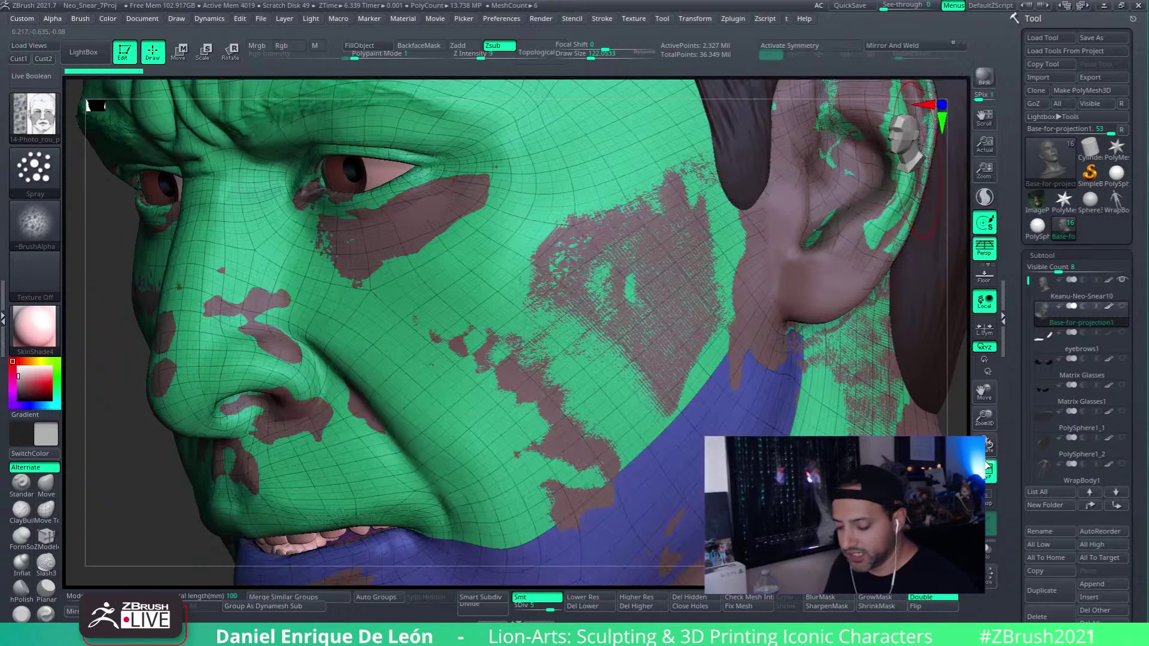
{"action": "left_click", "coordinate": [989, 550]}
{"action": "right_click_drag", "start_coordinate": [833, 390], "coordinate": [898, 318]}
{"action": "left_click", "coordinate": [987, 468]}
{"action": "right_click_drag", "start_coordinate": [933, 416], "coordinate": [898, 428]}
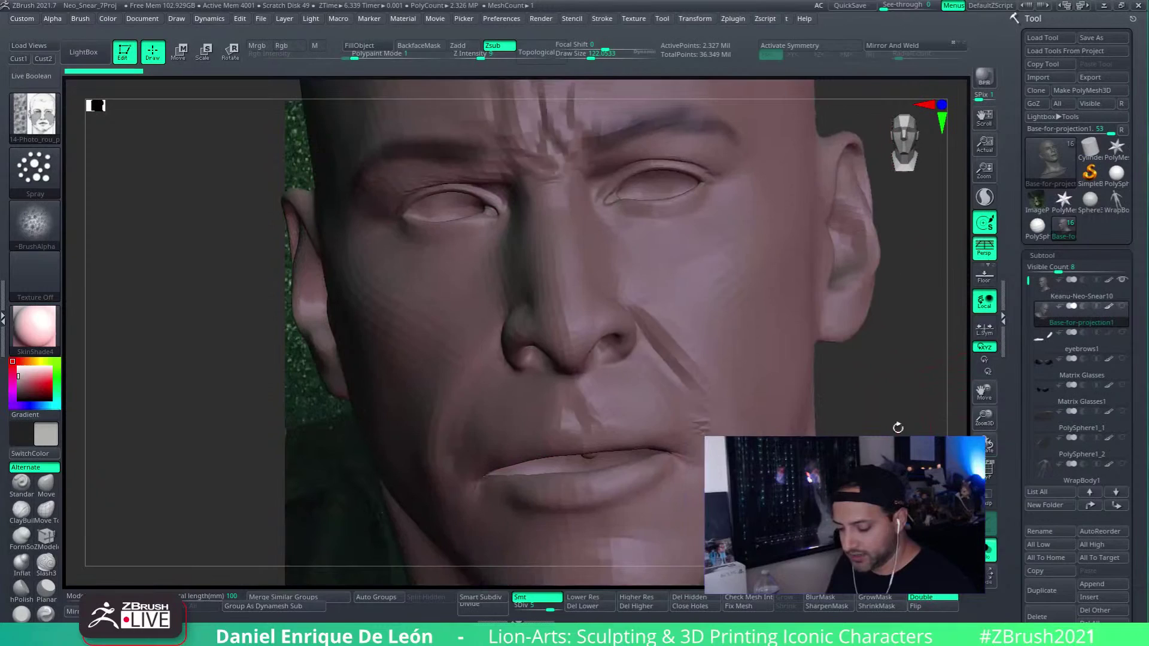
Step: Examine the base head's wireframe around the mouth and cheeks, with and without polygroup colours
{"action": "left_click", "coordinate": [987, 469]}
{"action": "left_click", "coordinate": [987, 469]}
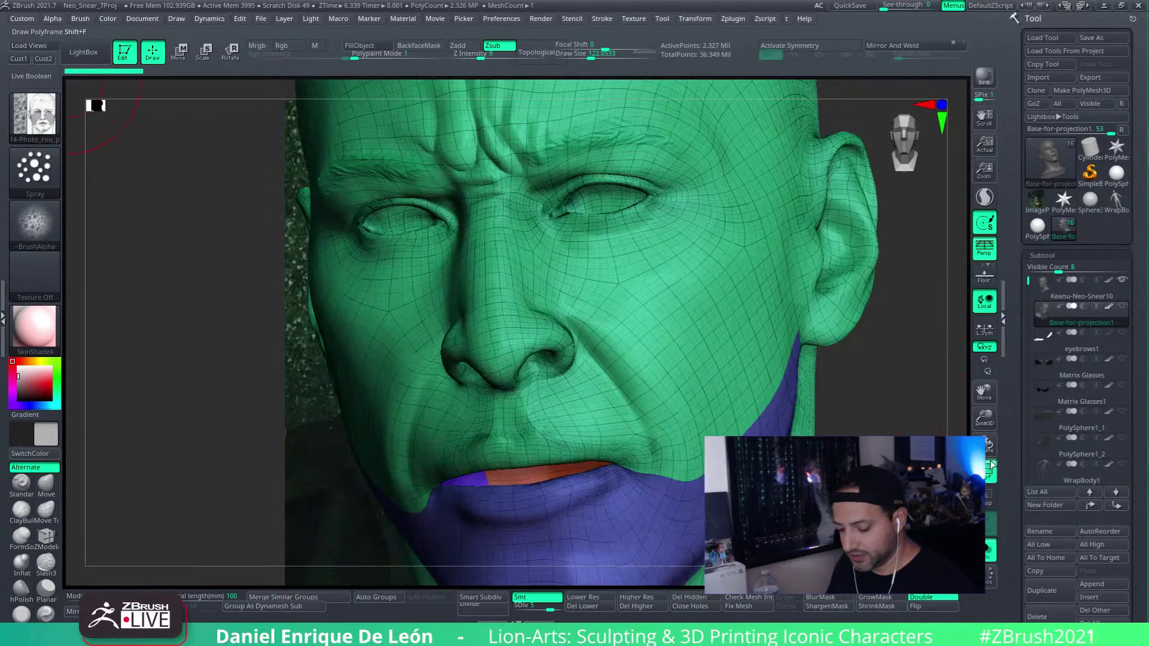
{"action": "left_click", "coordinate": [987, 469]}
{"action": "left_click", "coordinate": [987, 472]}
{"action": "mouse_move", "coordinate": [892, 395]}
{"action": "right_mouse_down"}
{"action": "mouse_move", "coordinate": [799, 402]}
{"action": "mouse_move", "coordinate": [832, 371]}
{"action": "mouse_move", "coordinate": [849, 395]}
{"action": "mouse_move", "coordinate": [807, 342]}
{"action": "mouse_move", "coordinate": [774, 397]}
{"action": "mouse_move", "coordinate": [792, 386]}
{"action": "mouse_move", "coordinate": [683, 304]}
{"action": "right_mouse_up"}
{"action": "right_click_drag", "start_coordinate": [689, 377], "coordinate": [804, 292]}
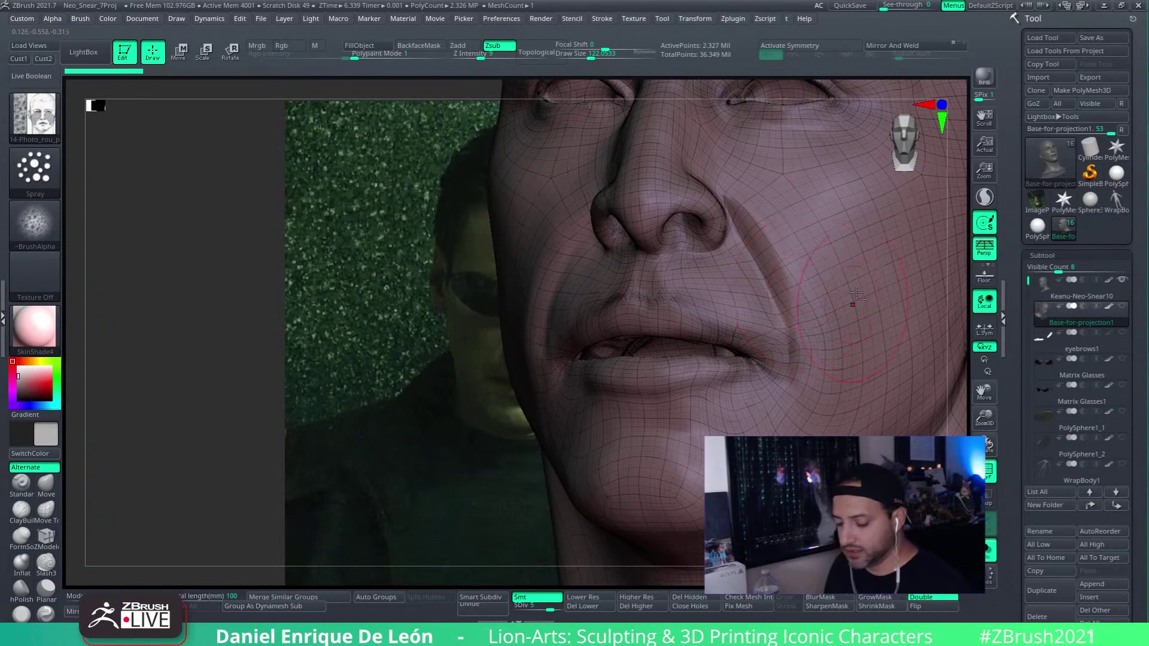
{"action": "mouse_move", "coordinate": [803, 292]}
{"action": "right_mouse_down"}
{"action": "mouse_move", "coordinate": [800, 375]}
{"action": "mouse_move", "coordinate": [713, 429]}
{"action": "mouse_move", "coordinate": [783, 383]}
{"action": "mouse_move", "coordinate": [758, 375]}
{"action": "mouse_move", "coordinate": [790, 347]}
{"action": "right_mouse_up"}
{"action": "key", "text": "shift+f"}
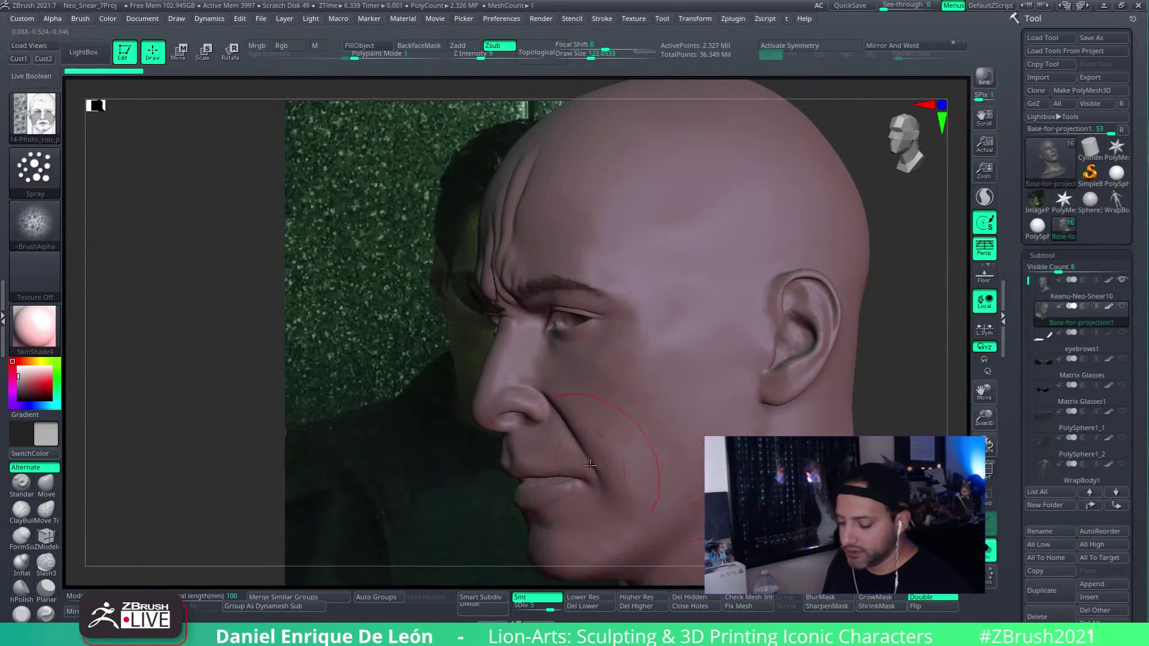
{"action": "key", "text": "shift+f"}
{"action": "key", "text": "shift+f"}
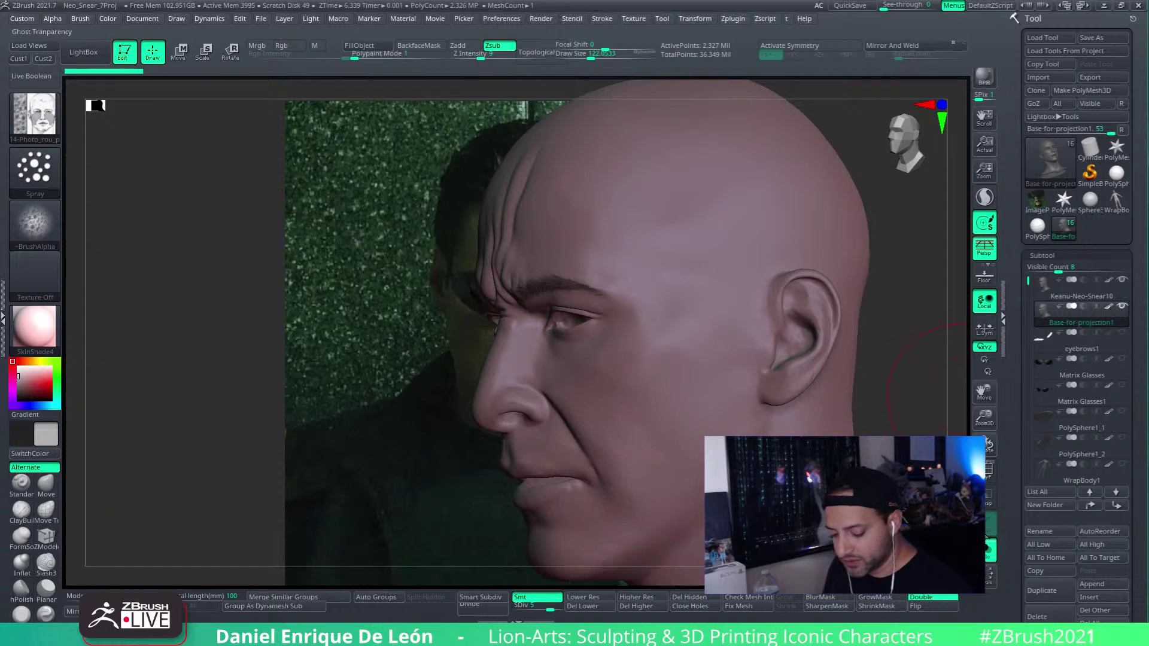
Step: Select the Keanu-Neo-Snear10 head, check its wireframe alone and with the other parts, and hide the wireframe again
{"action": "left_click", "coordinate": [1044, 284]}
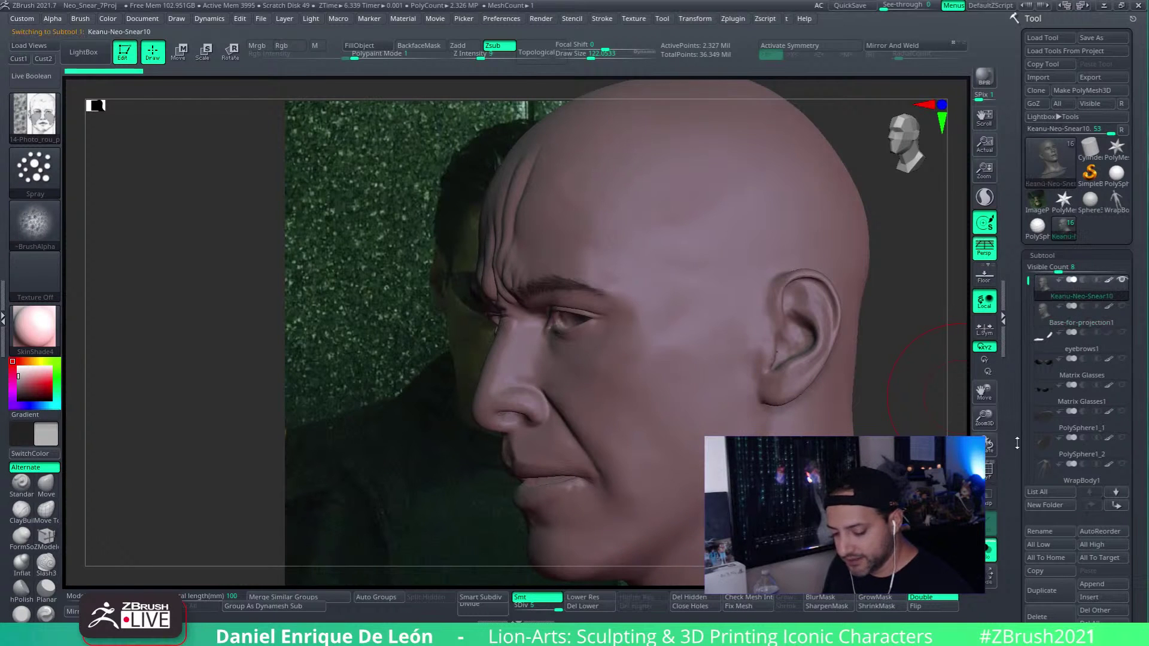
{"action": "left_click_drag", "start_coordinate": [868, 395], "coordinate": [925, 385]}
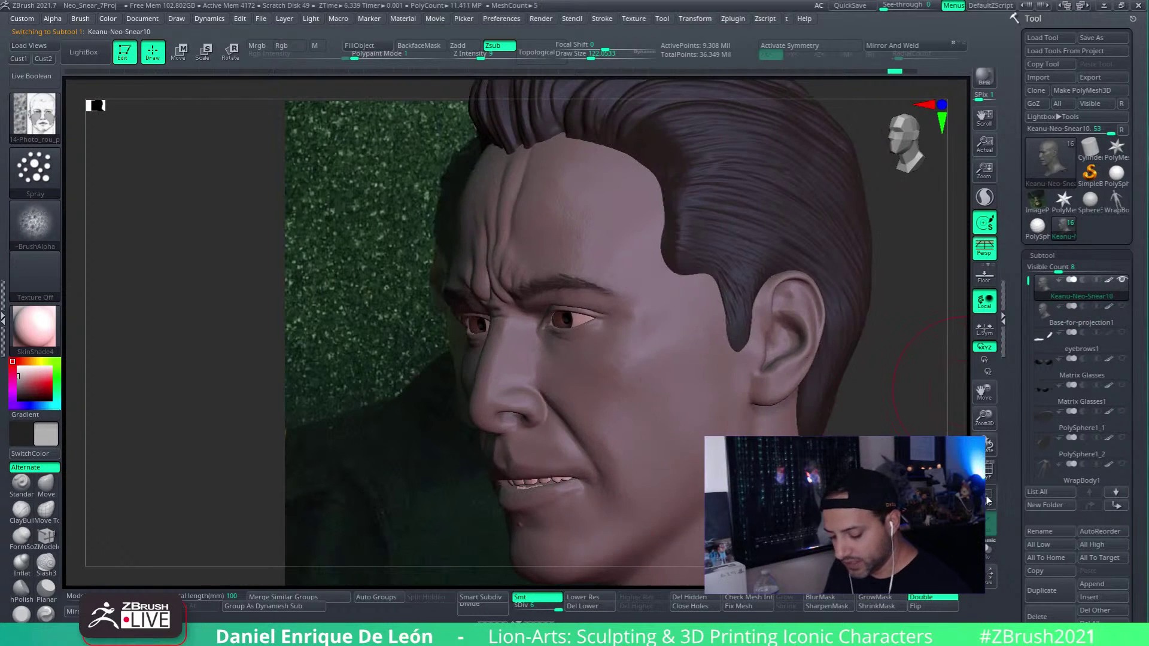
{"action": "key", "text": "shift+f"}
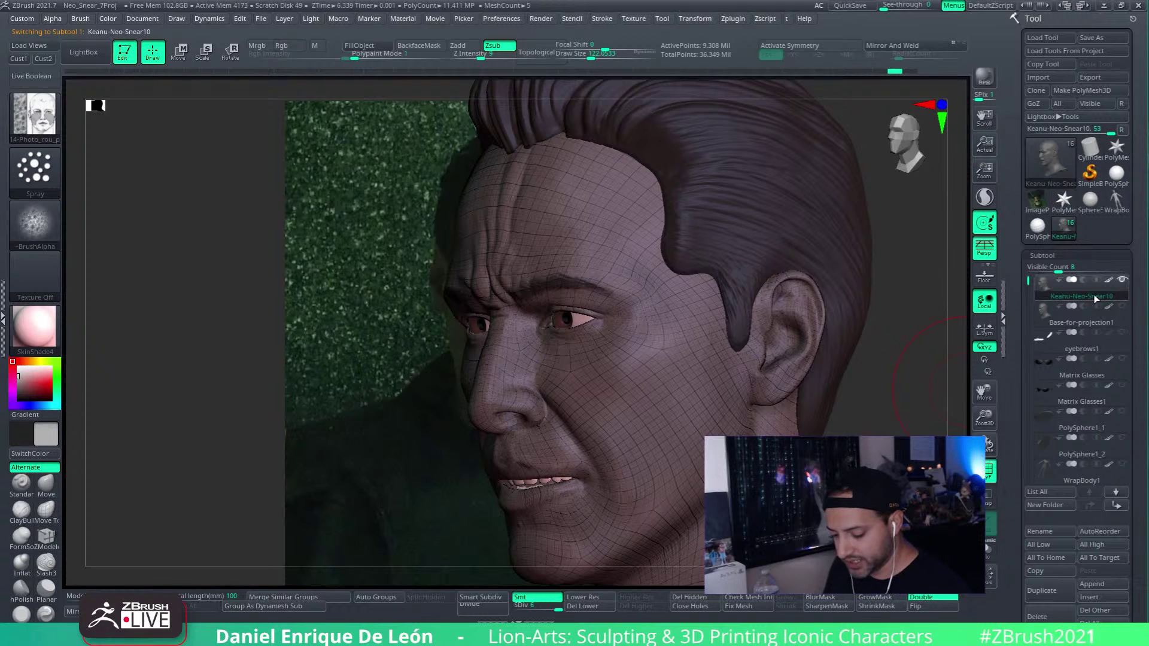
{"action": "left_click", "coordinate": [987, 548]}
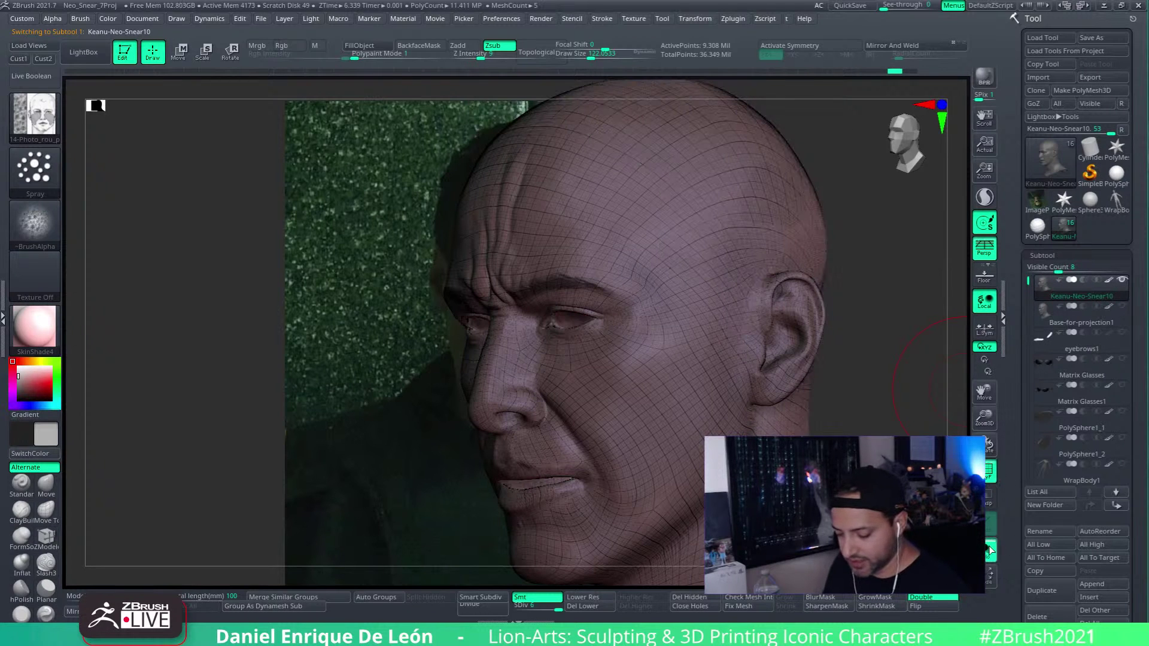
{"action": "left_click", "coordinate": [989, 550]}
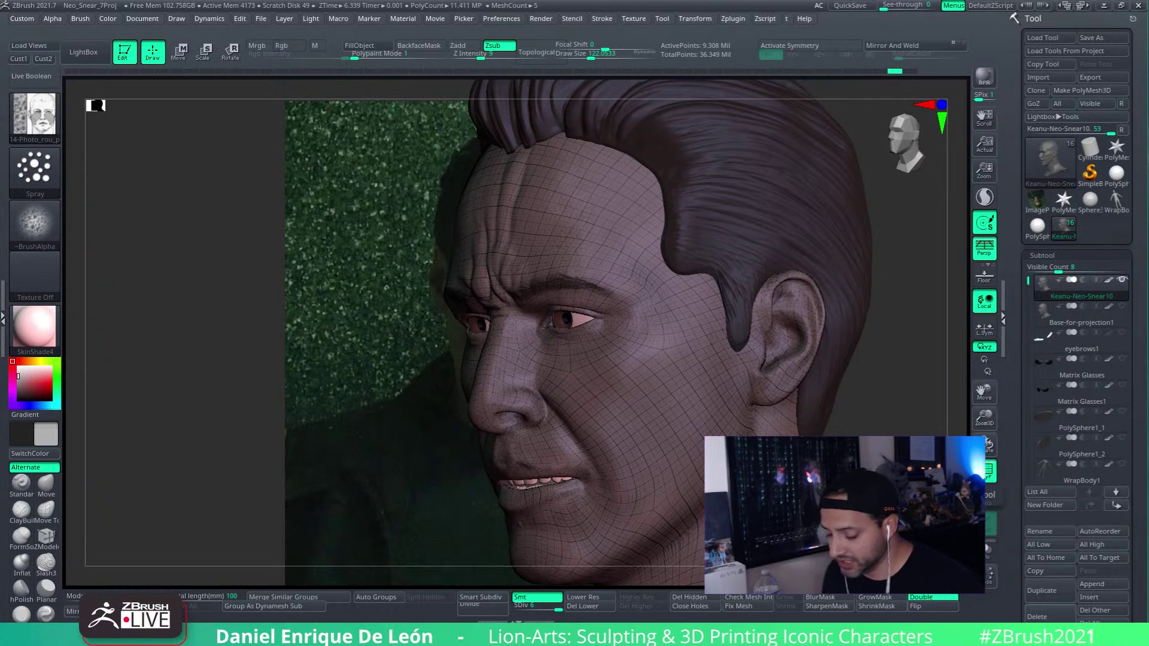
{"action": "mouse_move", "coordinate": [855, 392]}
{"action": "left_mouse_down"}
{"action": "mouse_move", "coordinate": [884, 397]}
{"action": "mouse_move", "coordinate": [889, 423]}
{"action": "mouse_move", "coordinate": [868, 478]}
{"action": "left_mouse_up"}
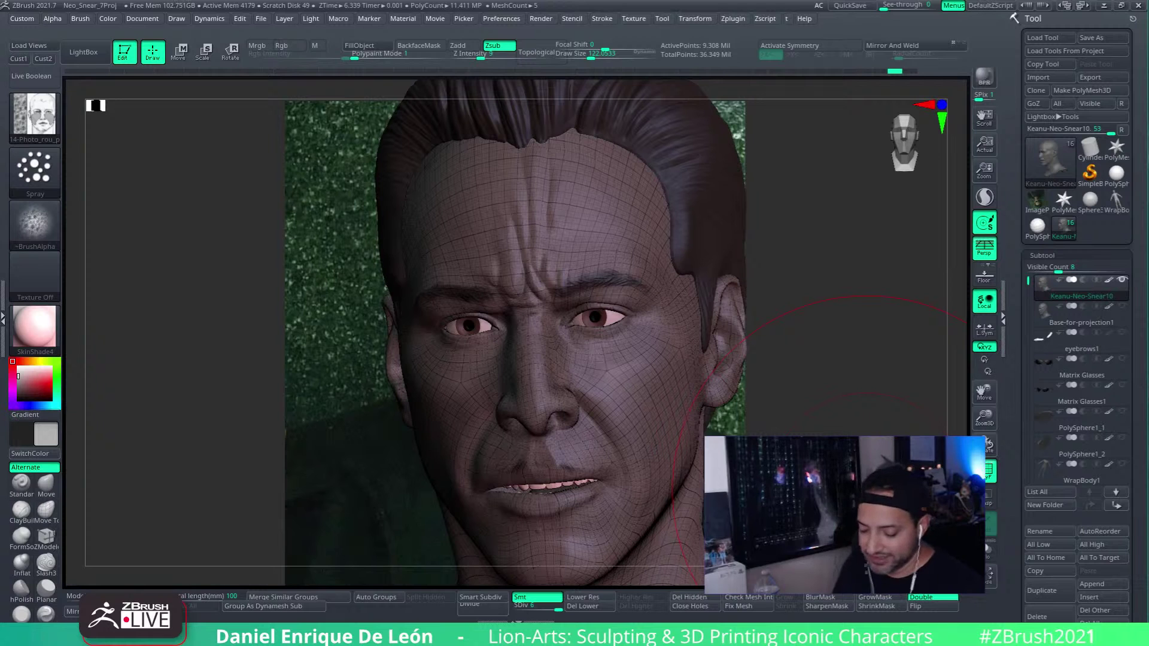
{"action": "key", "text": "shift+f"}
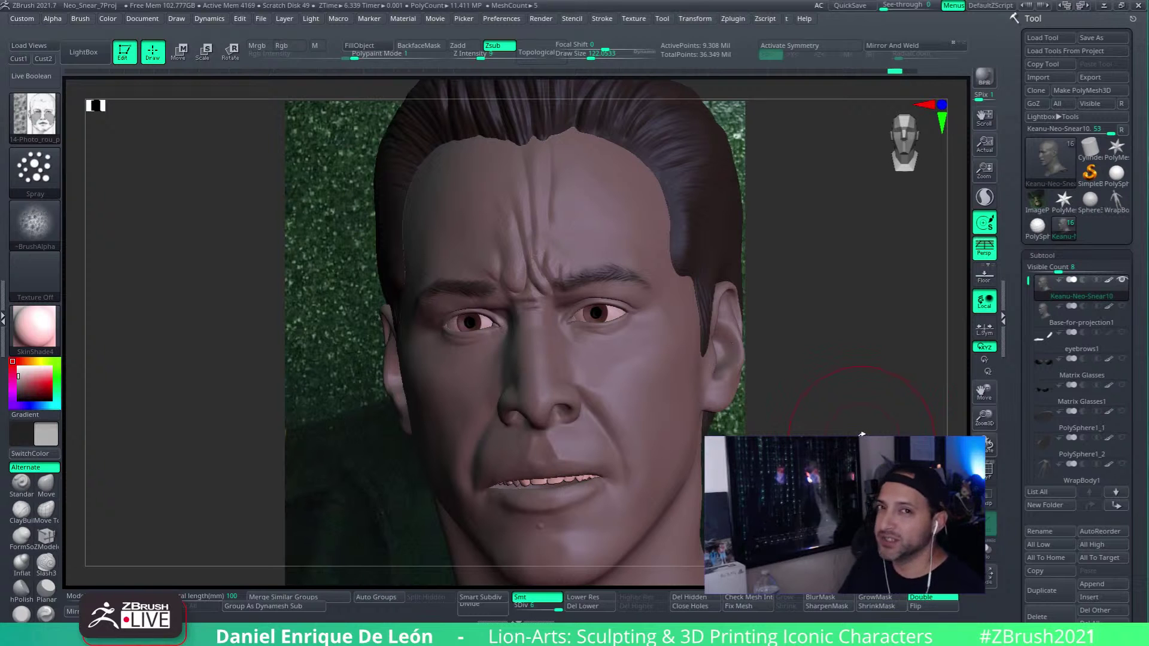
Step: Try spraying skin texture across the cheek with a draw size of about 136
{"action": "mouse_move", "coordinate": [808, 417]}
{"action": "left_mouse_down"}
{"action": "mouse_move", "coordinate": [725, 397]}
{"action": "mouse_move", "coordinate": [718, 347]}
{"action": "left_mouse_up"}
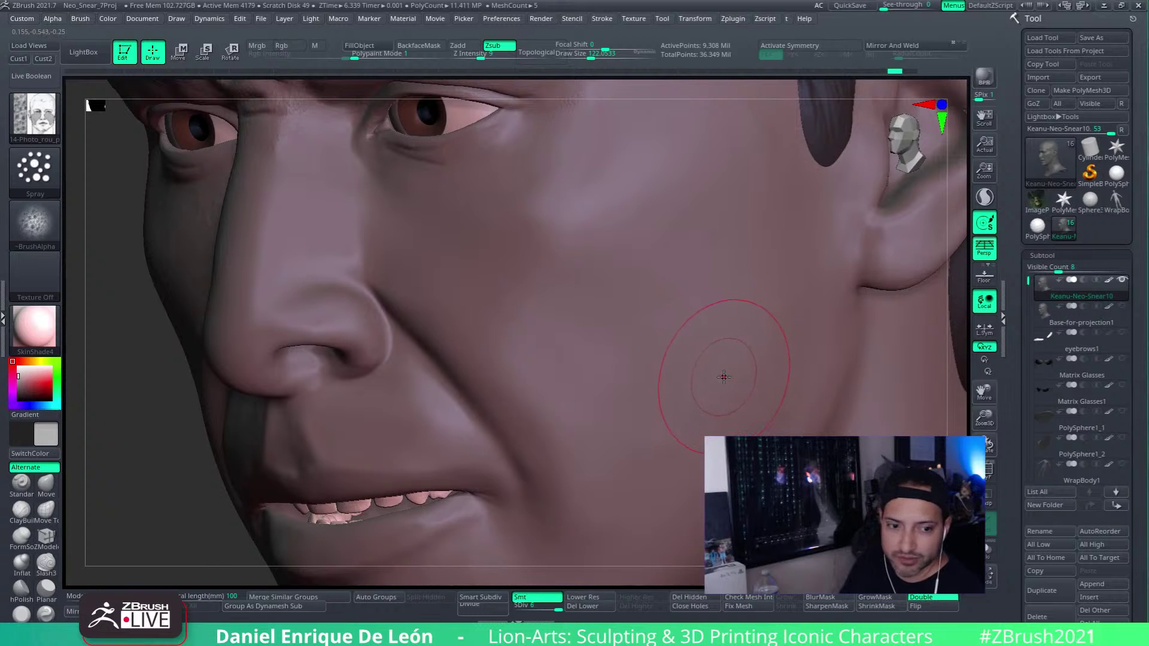
{"action": "left_click_drag", "start_coordinate": [589, 58], "coordinate": [592, 57]}
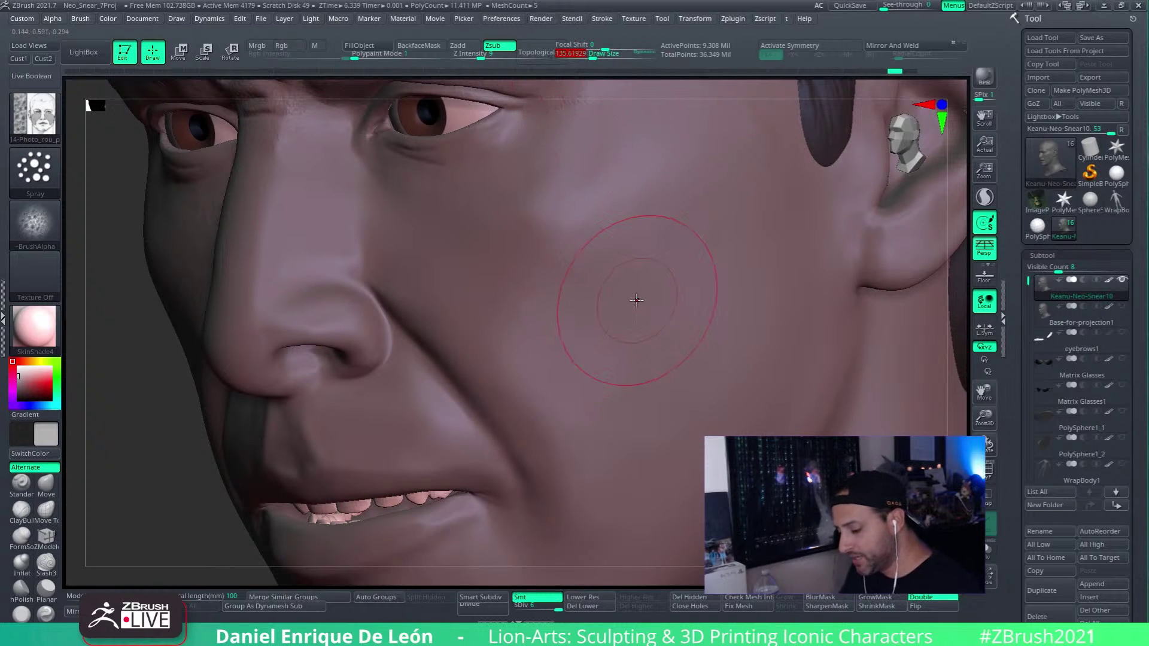
{"action": "mouse_move", "coordinate": [629, 295]}
{"action": "left_mouse_down"}
{"action": "mouse_move", "coordinate": [623, 259]}
{"action": "mouse_move", "coordinate": [581, 260]}
{"action": "left_mouse_up"}
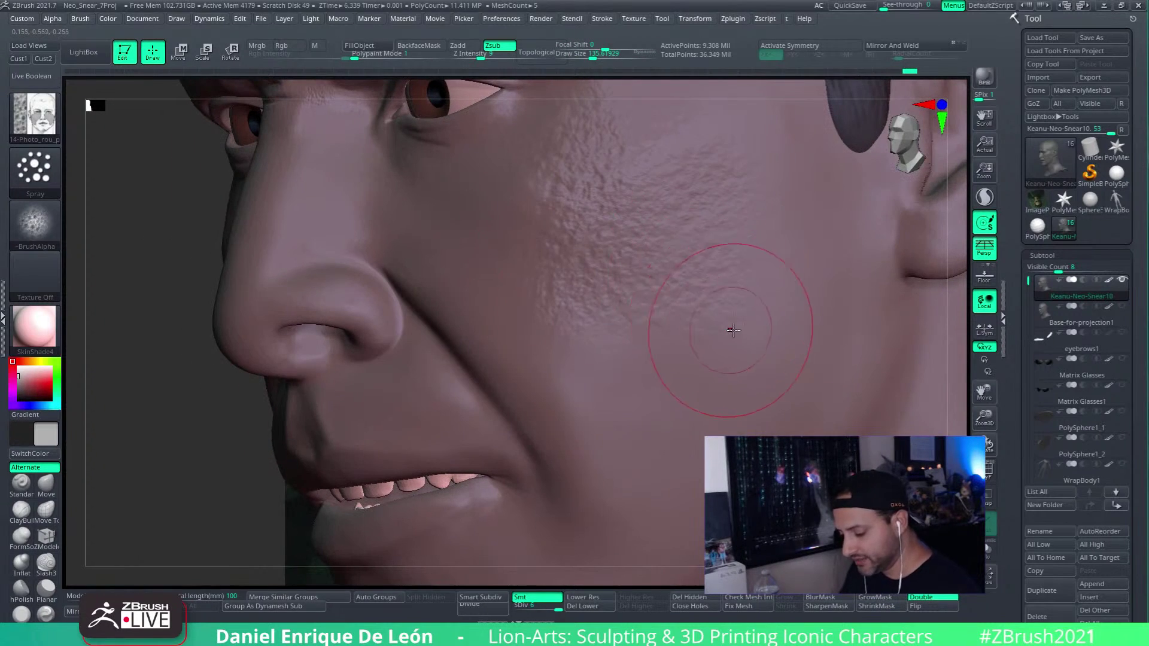
Step: Spray subtle skin texture over the cheek beside the nose with Z Intensity 4 and a draw size of about 131
{"action": "left_click_drag", "start_coordinate": [480, 57], "coordinate": [471, 57]}
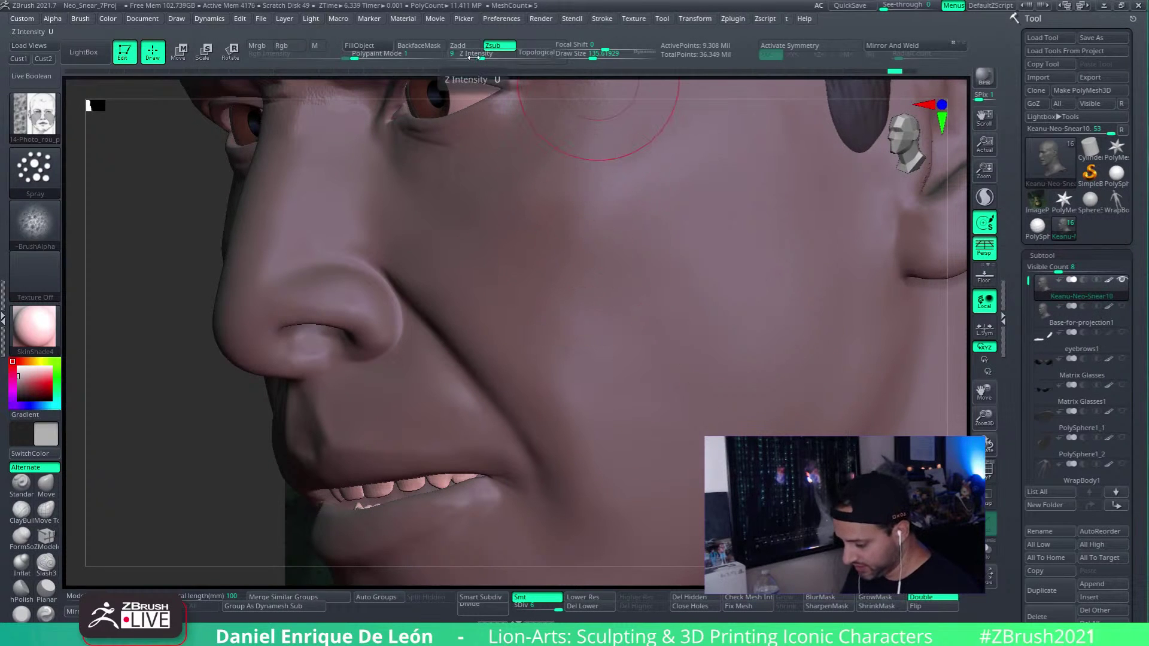
{"action": "left_click_drag", "start_coordinate": [592, 58], "coordinate": [589, 57]}
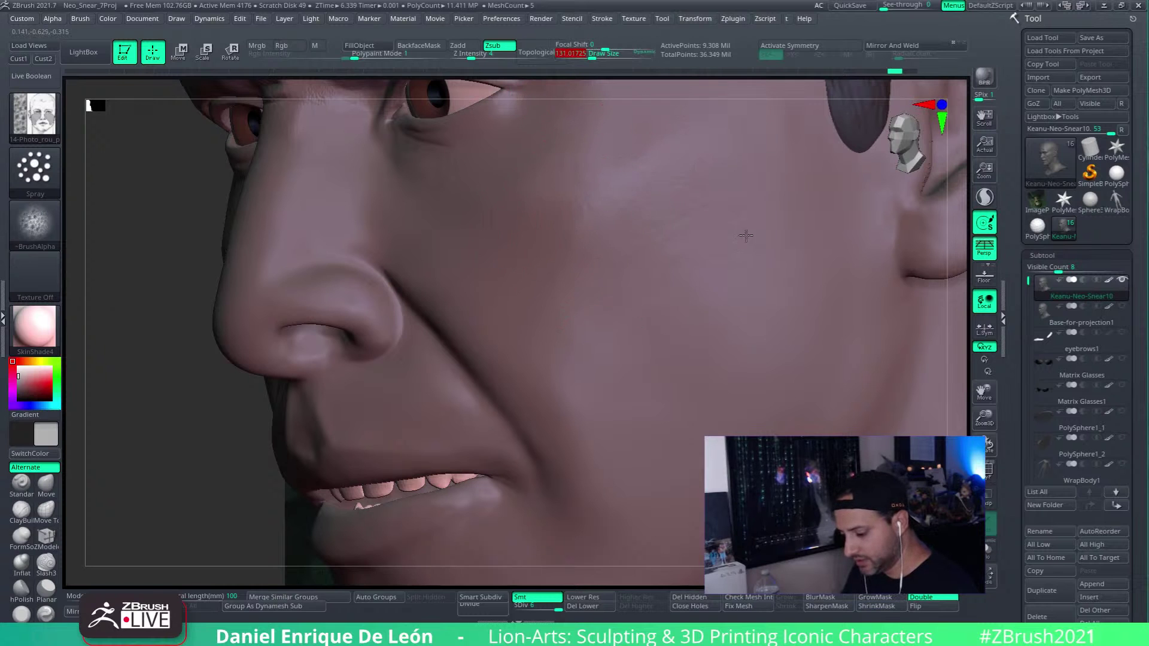
{"action": "mouse_move", "coordinate": [774, 322]}
{"action": "right_mouse_down"}
{"action": "mouse_move", "coordinate": [780, 338]}
{"action": "mouse_move", "coordinate": [758, 377]}
{"action": "mouse_move", "coordinate": [798, 369]}
{"action": "mouse_move", "coordinate": [656, 304]}
{"action": "right_mouse_up"}
{"action": "mouse_move", "coordinate": [702, 410]}
{"action": "right_mouse_down"}
{"action": "mouse_move", "coordinate": [734, 336]}
{"action": "mouse_move", "coordinate": [752, 361]}
{"action": "mouse_move", "coordinate": [595, 245]}
{"action": "right_mouse_up"}
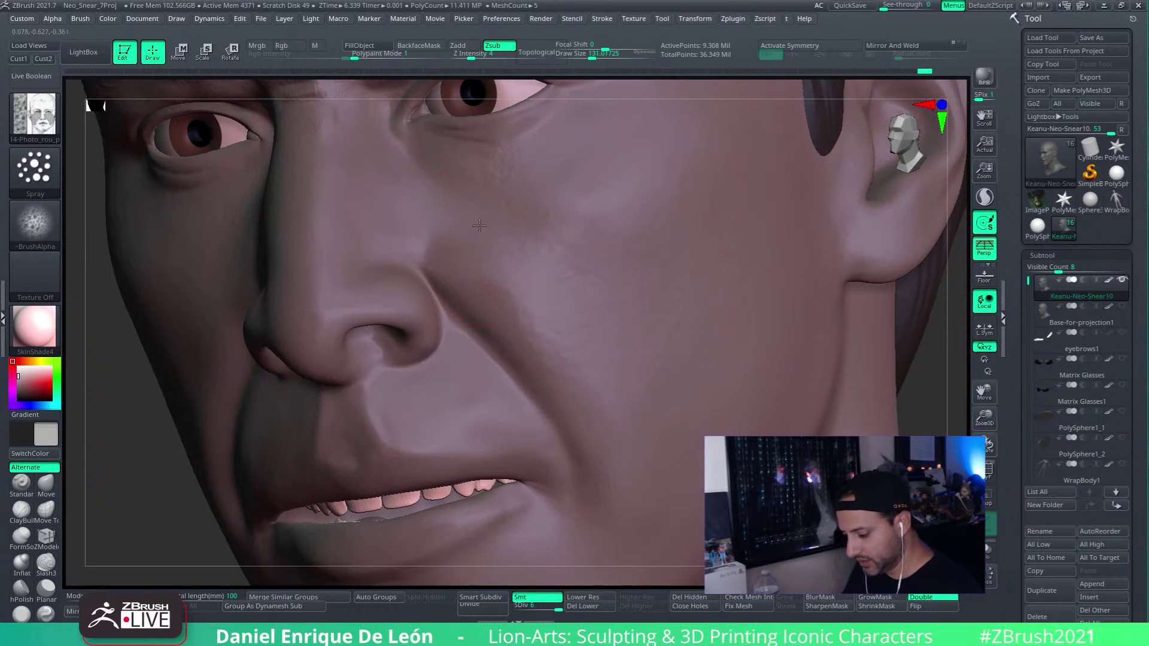
{"action": "left_click_drag", "start_coordinate": [536, 372], "coordinate": [599, 435]}
{"action": "right_click_drag", "start_coordinate": [690, 353], "coordinate": [679, 377]}
{"action": "left_click_drag", "start_coordinate": [558, 288], "coordinate": [545, 283]}
{"action": "mouse_move", "coordinate": [705, 231]}
{"action": "right_mouse_down"}
{"action": "mouse_move", "coordinate": [726, 257]}
{"action": "mouse_move", "coordinate": [695, 213]}
{"action": "mouse_move", "coordinate": [764, 326]}
{"action": "right_mouse_up"}
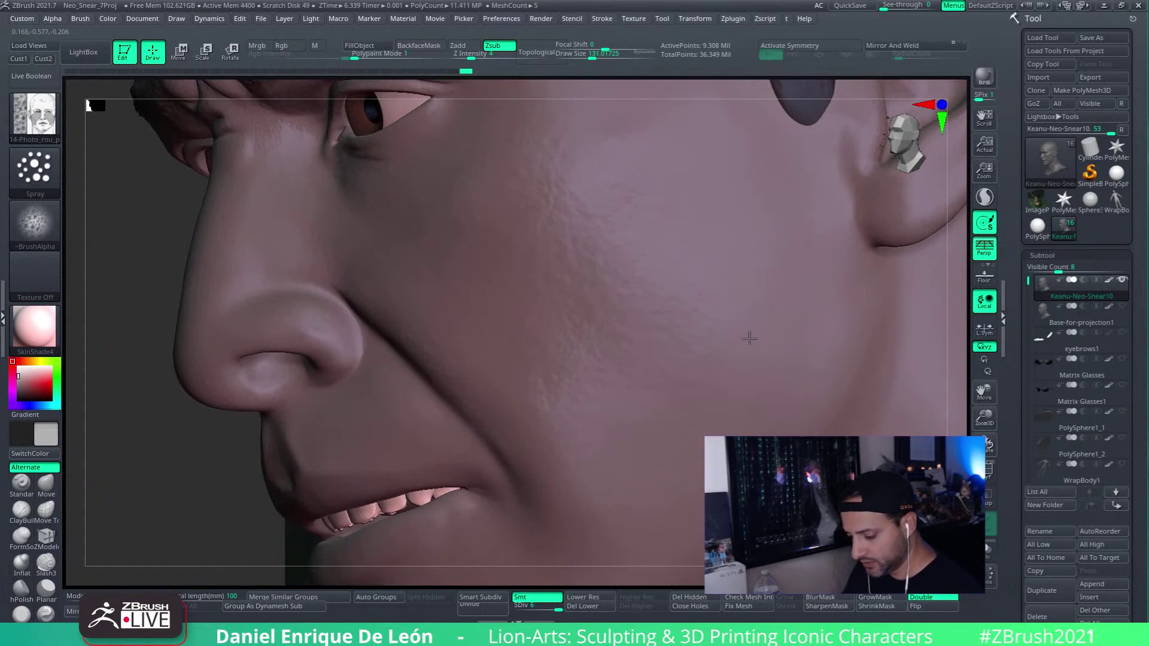
Step: Spray the same skin texture over the opposite cheek, from below the eye back toward the sideburn and earlobe
{"action": "mouse_move", "coordinate": [654, 457]}
{"action": "right_mouse_down", "text": "alt"}
{"action": "mouse_move", "coordinate": [740, 340]}
{"action": "mouse_move", "coordinate": [698, 377]}
{"action": "mouse_move", "coordinate": [679, 377]}
{"action": "mouse_move", "coordinate": [712, 334]}
{"action": "mouse_move", "coordinate": [748, 331]}
{"action": "mouse_move", "coordinate": [675, 375]}
{"action": "right_mouse_up", "text": "alt"}
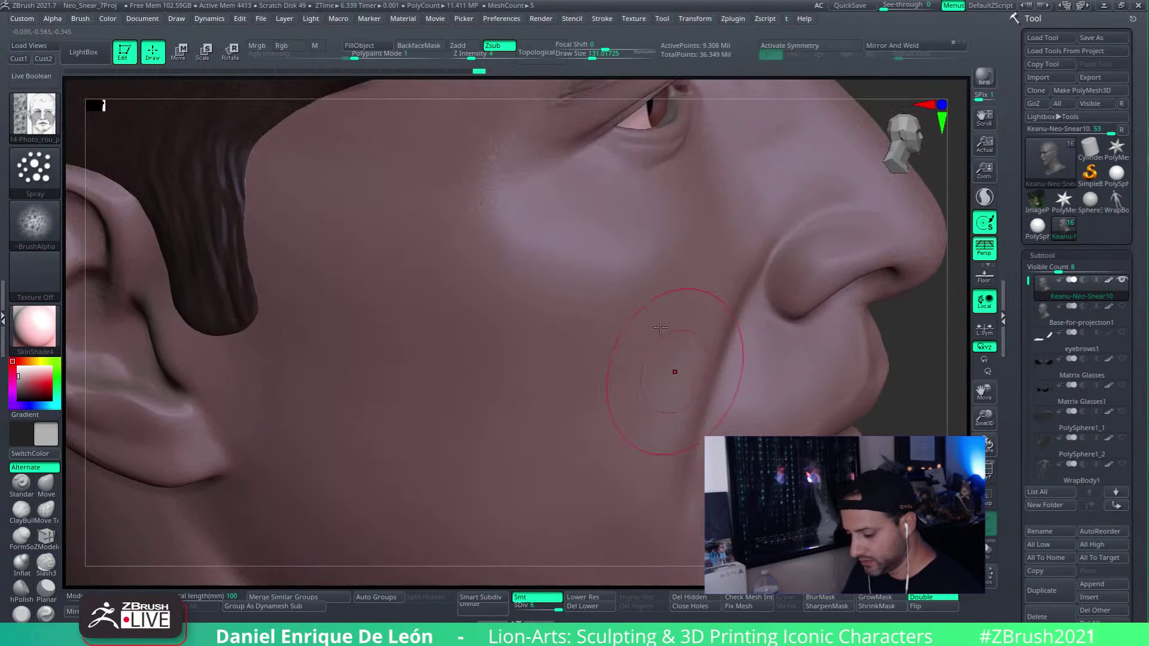
{"action": "right_click_drag", "start_coordinate": [536, 307], "coordinate": [712, 269]}
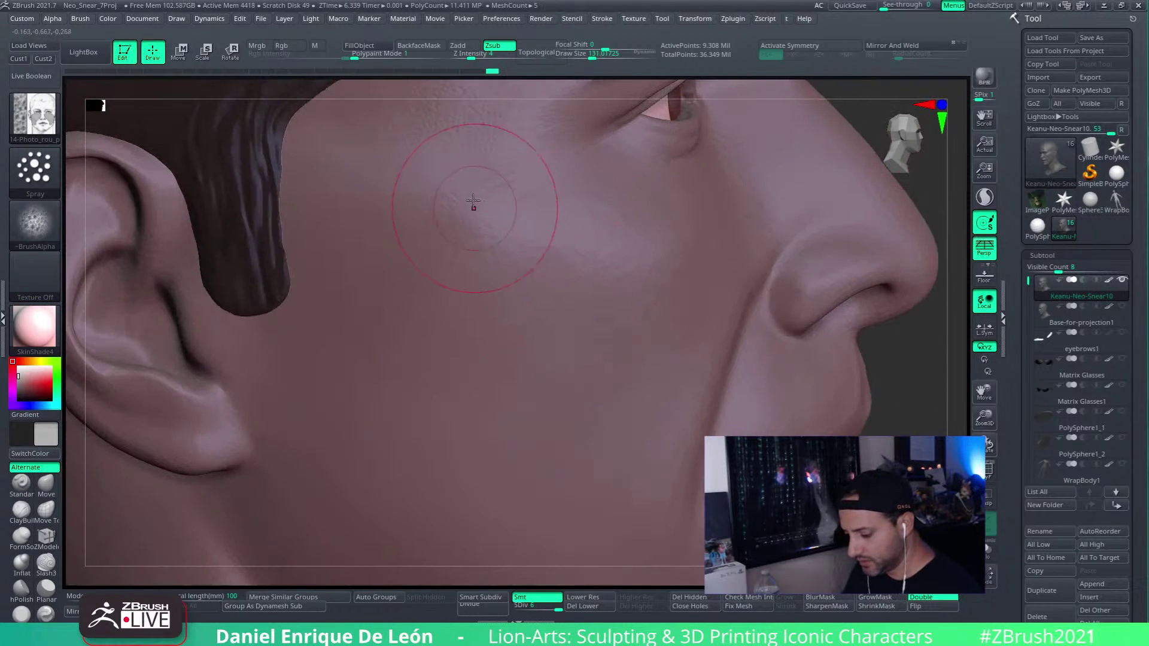
{"action": "mouse_move", "coordinate": [533, 305]}
{"action": "right_mouse_down", "text": "alt"}
{"action": "mouse_move", "coordinate": [604, 239]}
{"action": "mouse_move", "coordinate": [436, 167]}
{"action": "right_mouse_up", "text": "alt"}
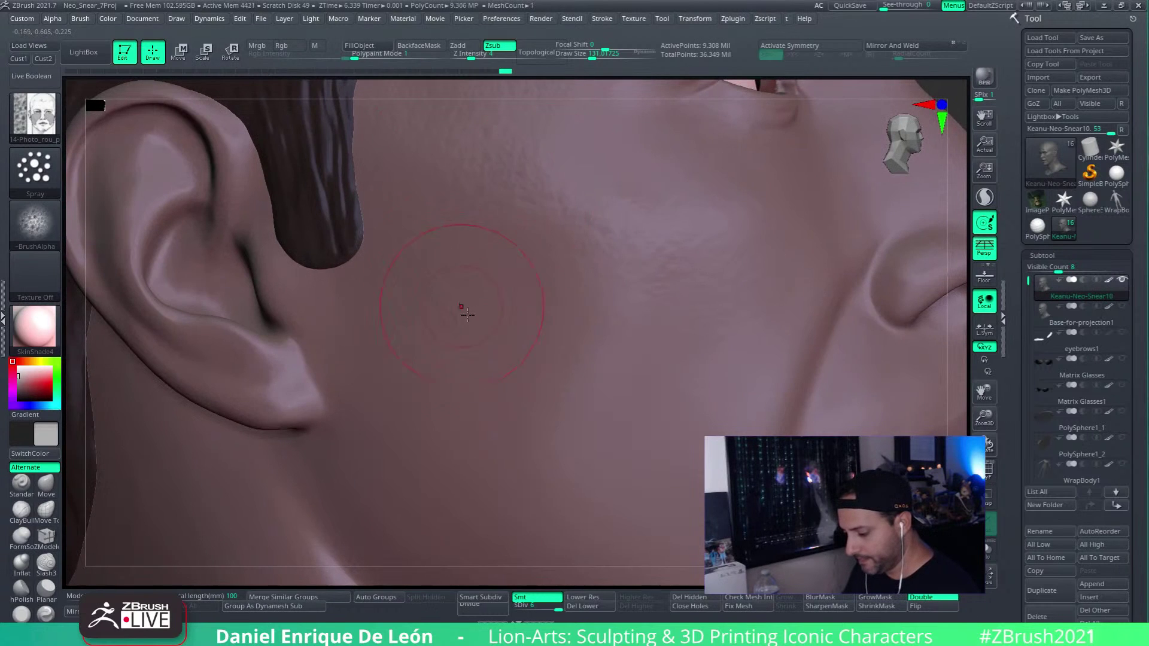
{"action": "mouse_move", "coordinate": [462, 308]}
{"action": "right_mouse_down"}
{"action": "mouse_move", "coordinate": [564, 295]}
{"action": "mouse_move", "coordinate": [566, 273]}
{"action": "mouse_move", "coordinate": [735, 259]}
{"action": "right_mouse_up"}
{"action": "mouse_move", "coordinate": [696, 339]}
{"action": "right_mouse_down"}
{"action": "mouse_move", "coordinate": [715, 390]}
{"action": "mouse_move", "coordinate": [724, 384]}
{"action": "right_mouse_up"}
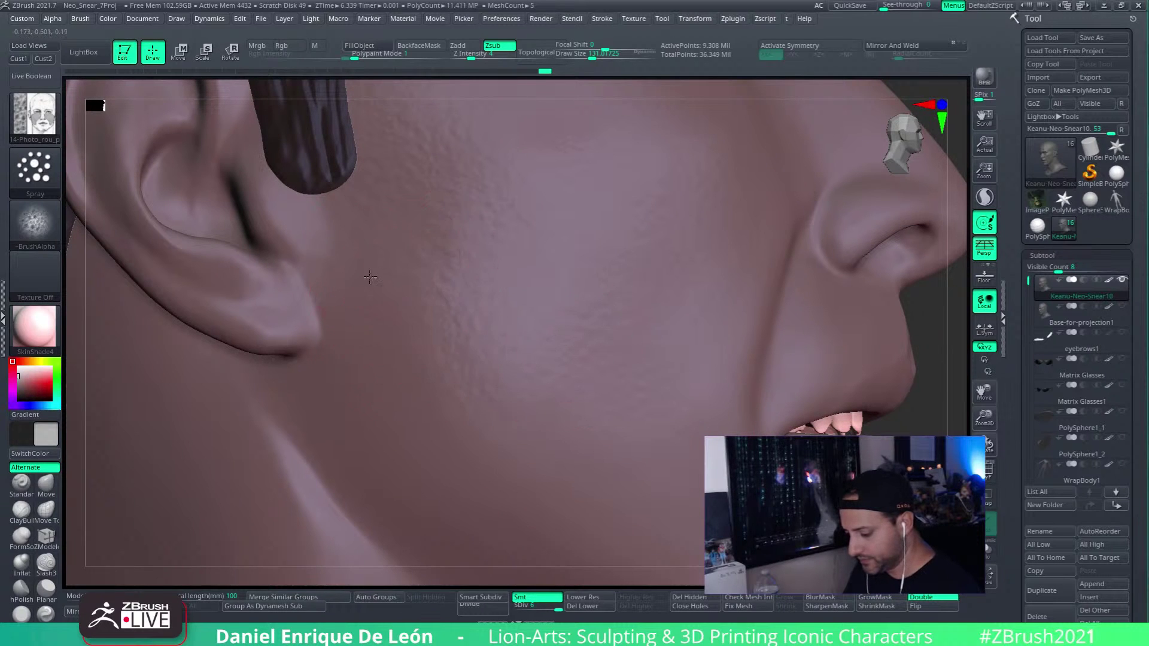
{"action": "mouse_move", "coordinate": [584, 462]}
{"action": "right_mouse_down"}
{"action": "mouse_move", "coordinate": [652, 251]}
{"action": "mouse_move", "coordinate": [562, 346]}
{"action": "mouse_move", "coordinate": [615, 469]}
{"action": "mouse_move", "coordinate": [639, 311]}
{"action": "right_mouse_up"}
Step: Return to the first cheek and extend its skin texture toward the ear and jaw
{"action": "right_click_drag", "start_coordinate": [709, 241], "coordinate": [682, 314]}
{"action": "right_click_drag", "start_coordinate": [748, 411], "coordinate": [773, 322]}
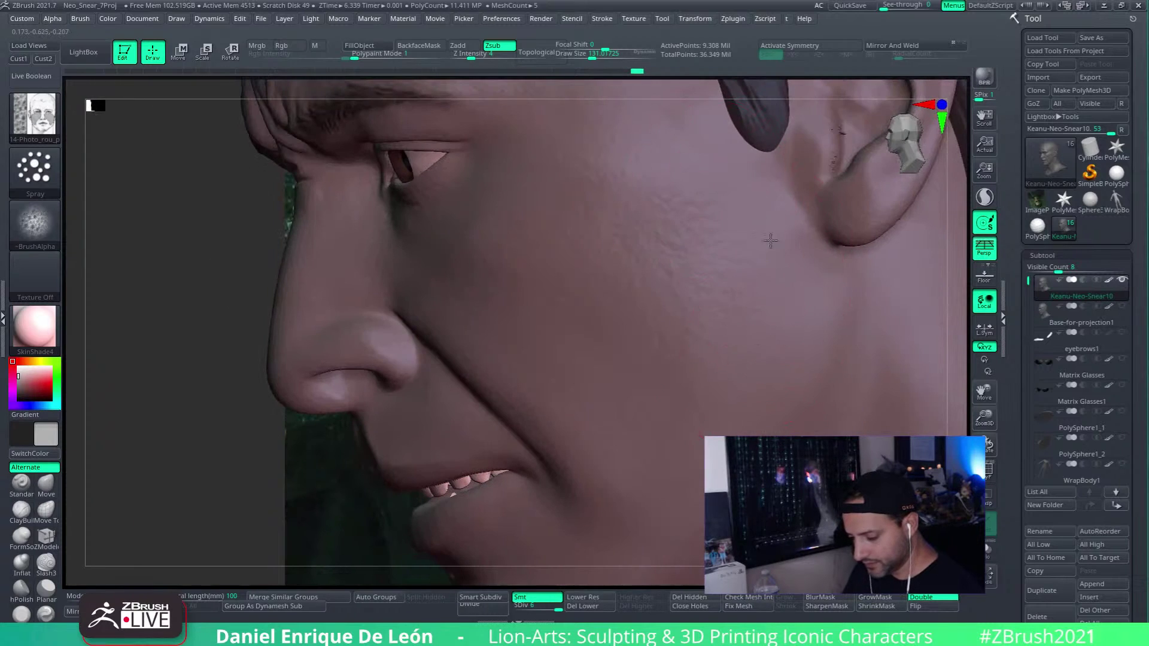
{"action": "right_click_drag", "start_coordinate": [769, 236], "coordinate": [806, 331]}
{"action": "right_click_drag", "start_coordinate": [768, 387], "coordinate": [806, 310]}
Step: Load the 07-Compres_wrin brush from the brush library and bring the smile fold and cheek into view
{"action": "key", "text": "comma"}
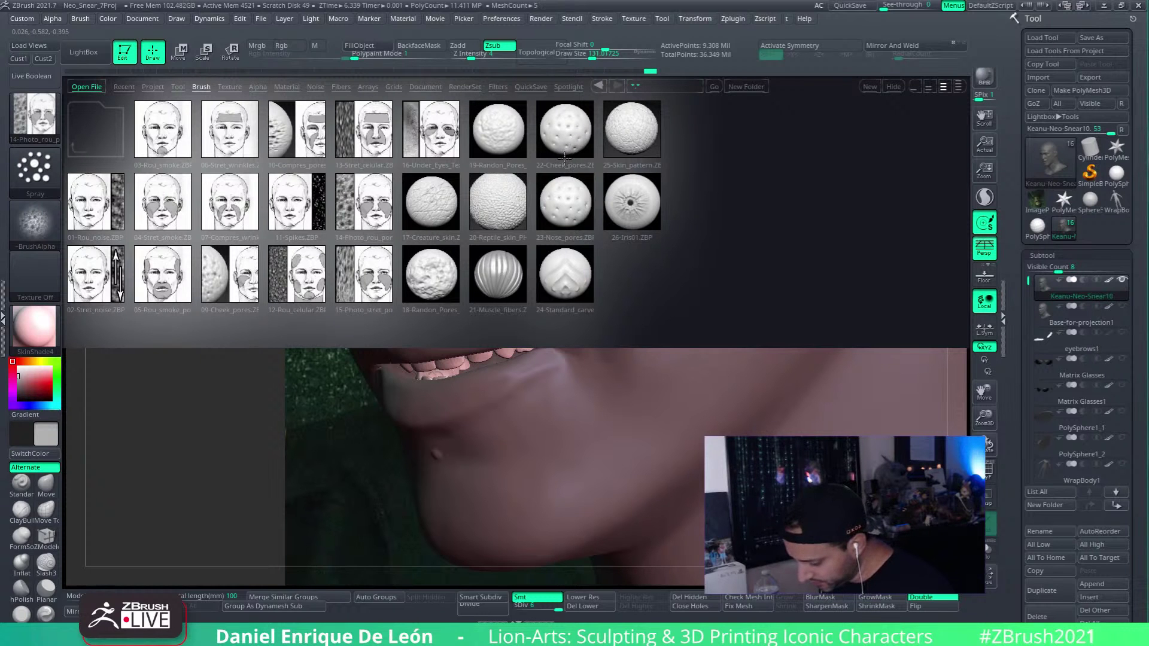
{"action": "double_click", "coordinate": [239, 206]}
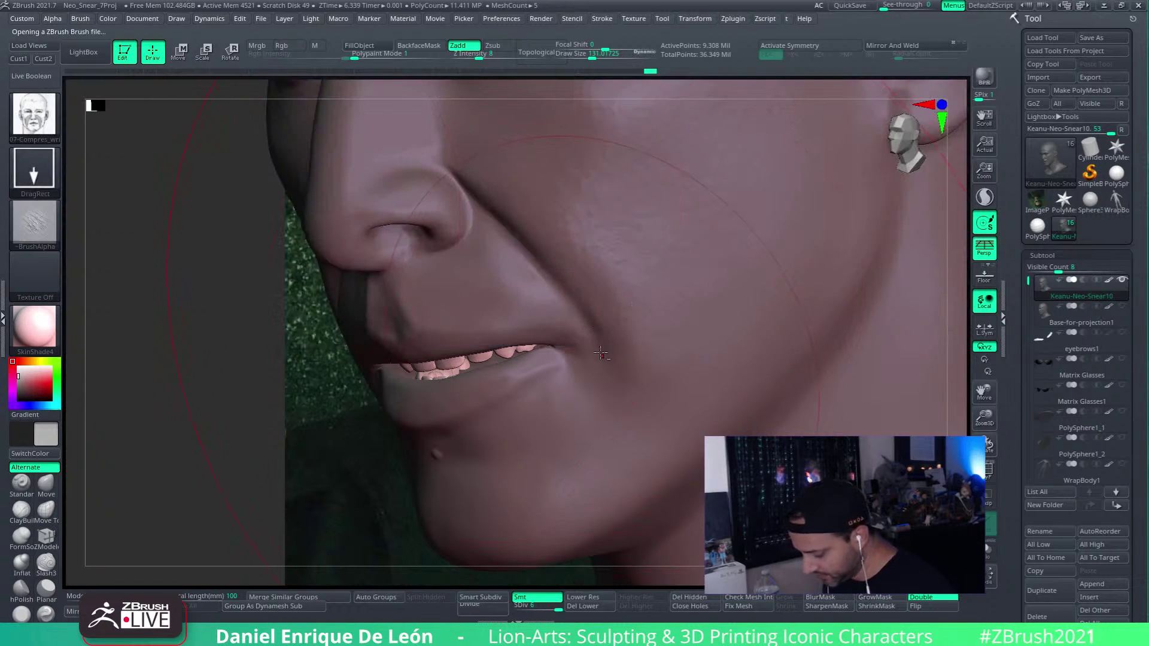
{"action": "right_click_drag", "start_coordinate": [599, 336], "coordinate": [657, 237], "text": "alt"}
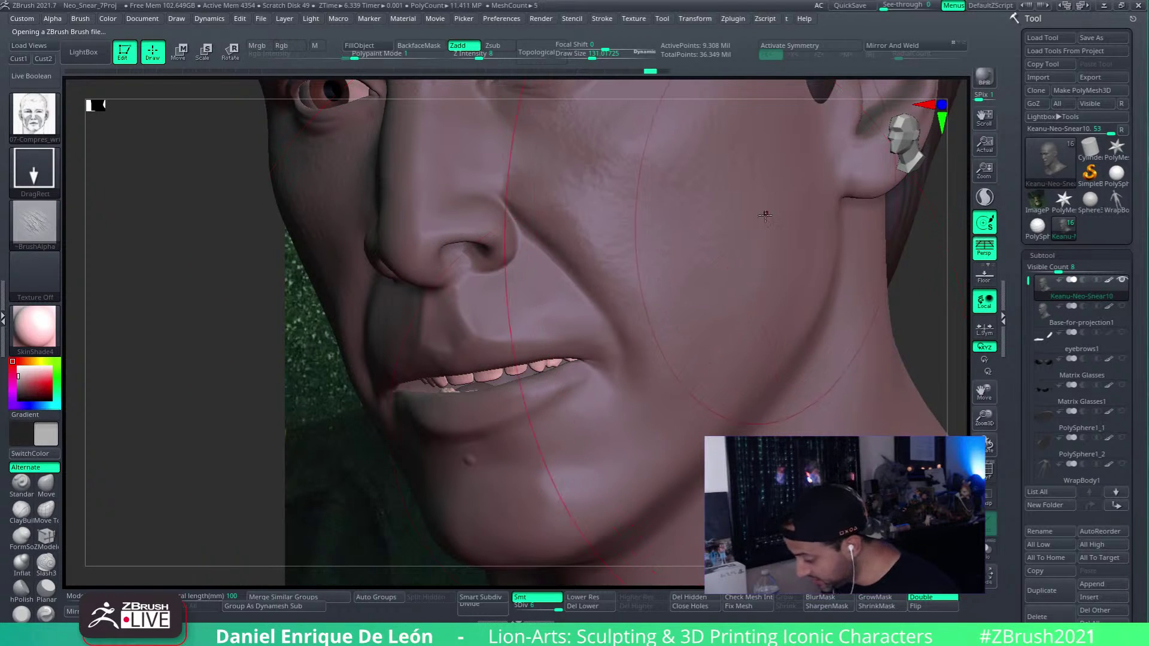
Step: Set the draw size to about 140 and try the compression wrinkle brush between the smile fold and the mouth
{"action": "right_click_drag", "start_coordinate": [584, 417], "coordinate": [579, 267]}
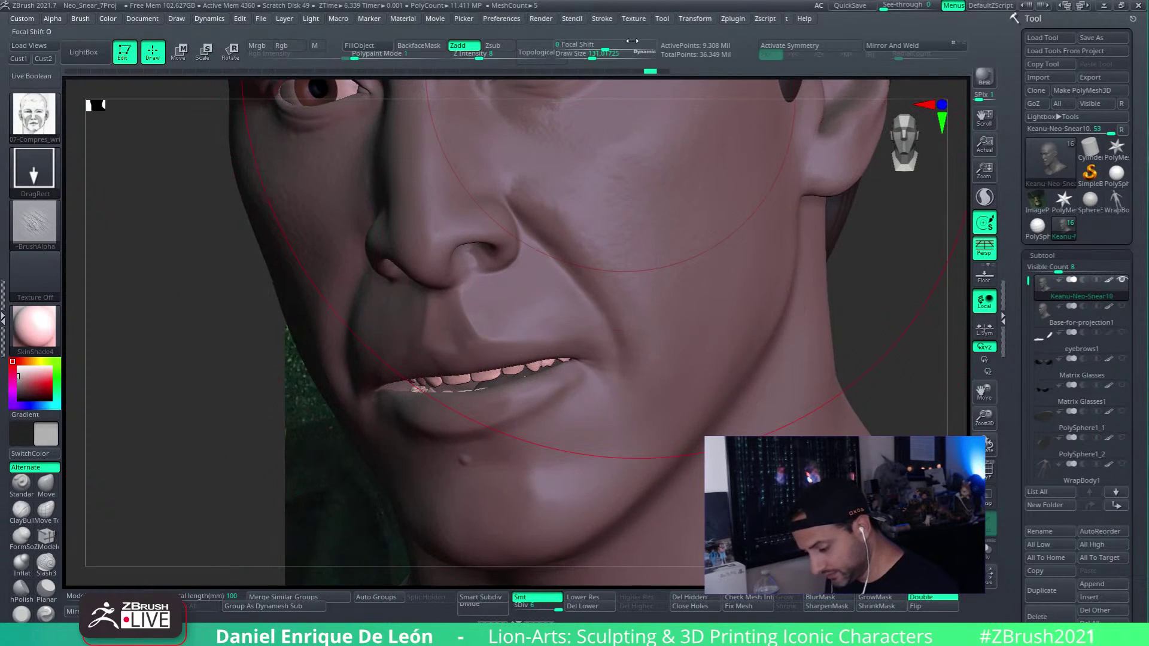
{"action": "left_click", "coordinate": [593, 59]}
{"action": "left_click_drag", "start_coordinate": [582, 242], "coordinate": [529, 398]}
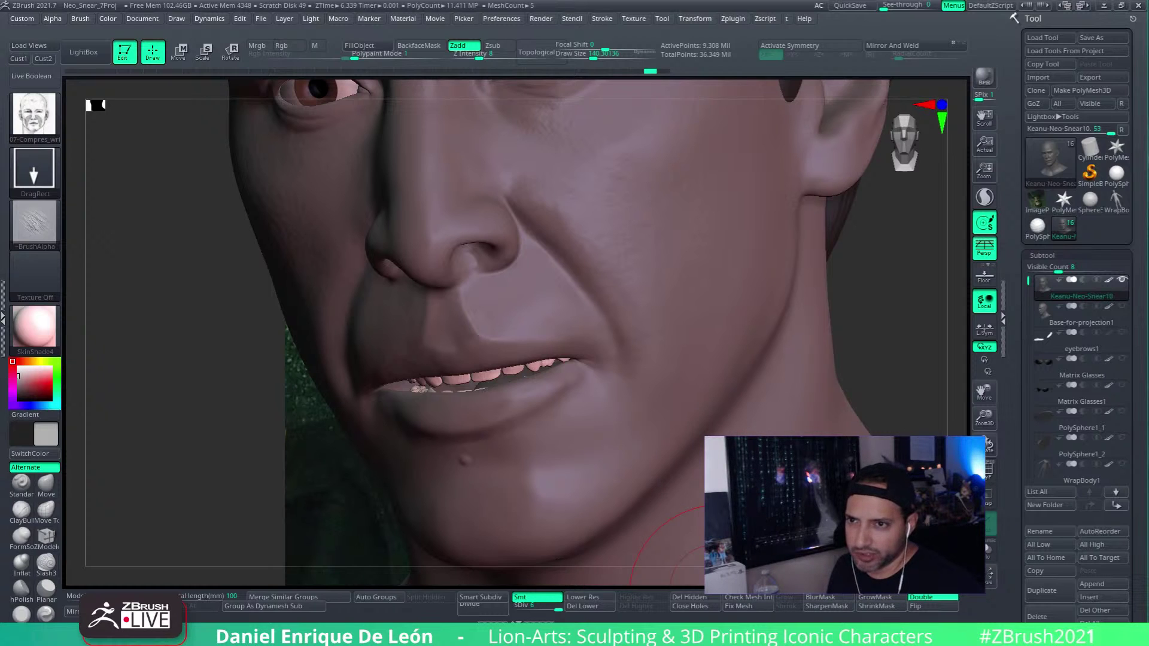
Step: Bring up the film reference photo of the face to examine the skin around the nose and mouth, and put it away
{"action": "left_click_drag", "start_coordinate": [1148, 131], "coordinate": [651, 46]}
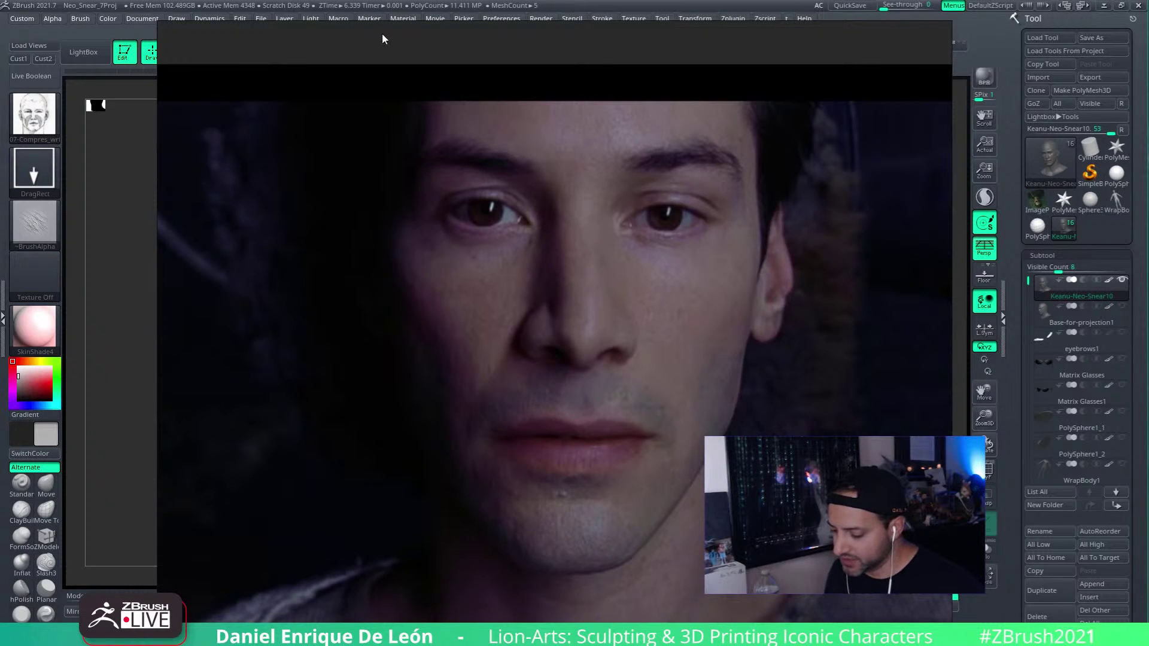
{"action": "left_click_drag", "start_coordinate": [379, 30], "coordinate": [1148, 0]}
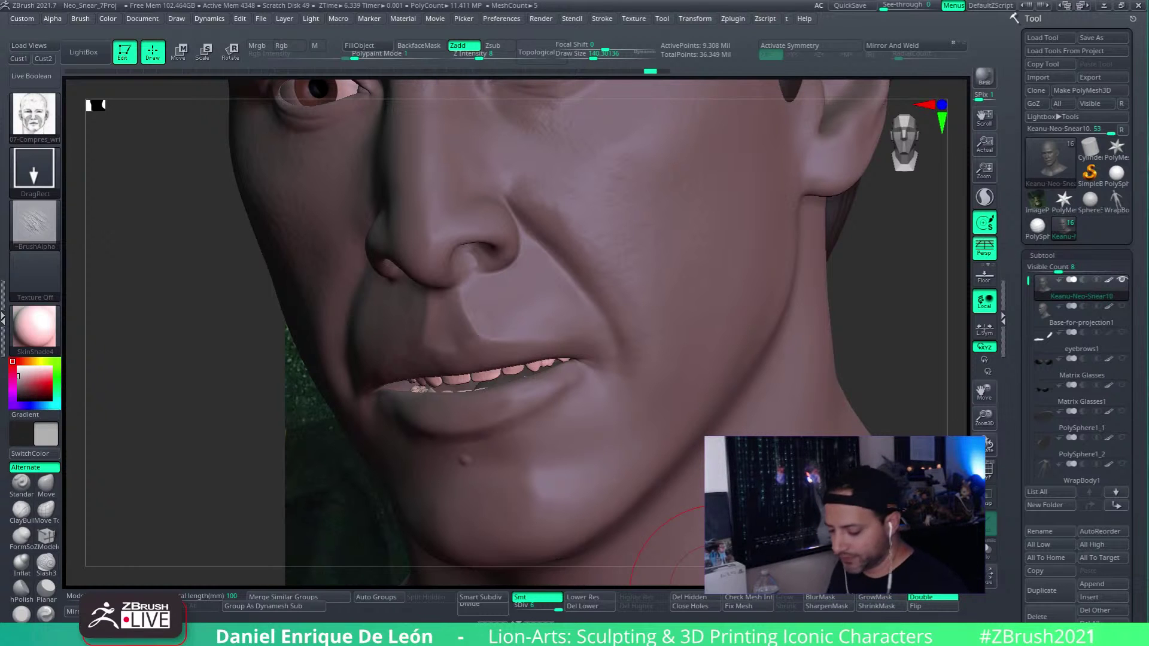
Step: Load the 13-Stret_celular brush from the brush library
{"action": "mouse_move", "coordinate": [686, 247]}
{"action": "right_mouse_down", "text": "alt"}
{"action": "mouse_move", "coordinate": [686, 373]}
{"action": "mouse_move", "coordinate": [803, 305]}
{"action": "mouse_move", "coordinate": [718, 361]}
{"action": "mouse_move", "coordinate": [852, 365]}
{"action": "mouse_move", "coordinate": [866, 335]}
{"action": "right_mouse_up", "text": "alt"}
{"action": "key", "text": "comma"}
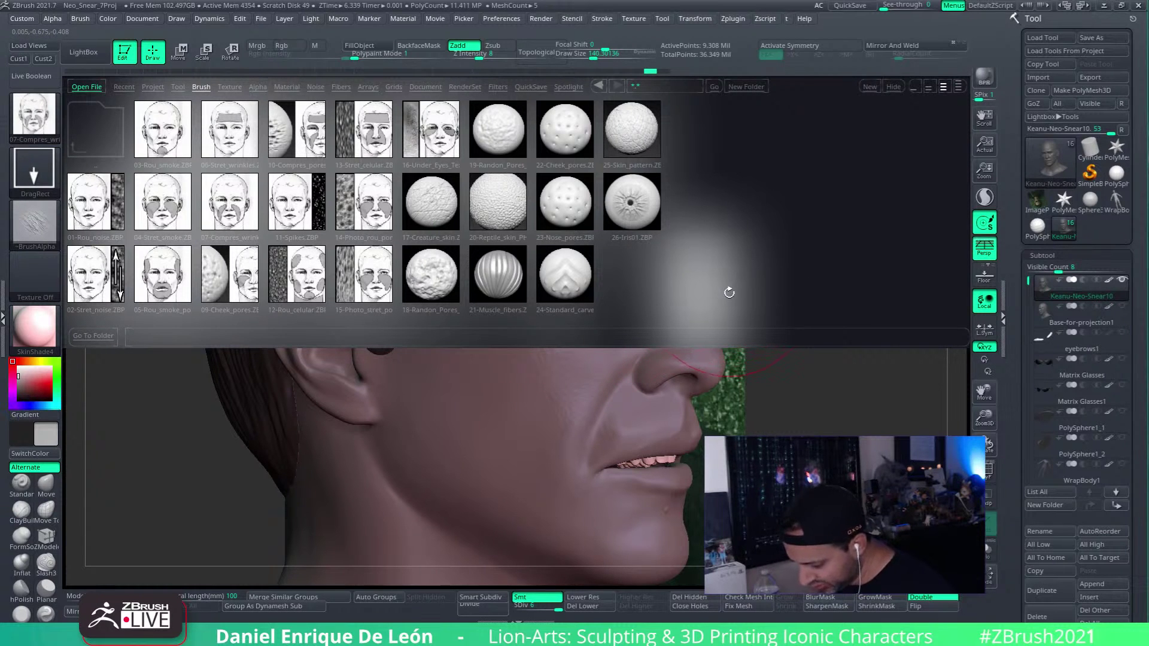
{"action": "double_click", "coordinate": [365, 135]}
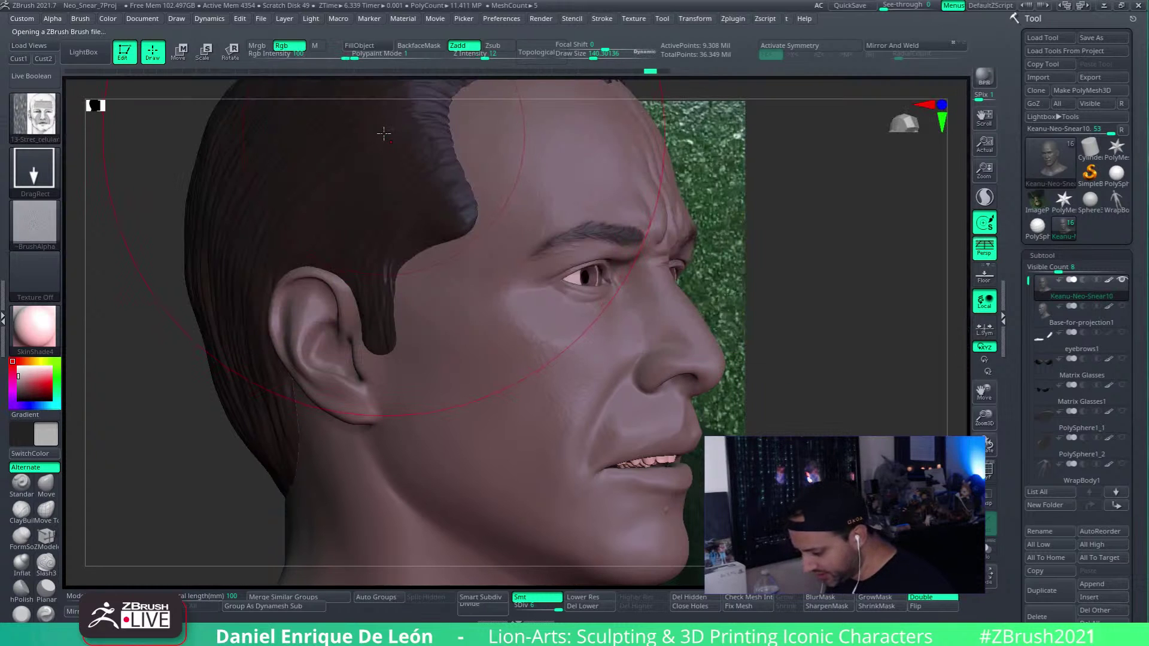
Step: Try stamping the cellular pore texture on the skin above the upper lip at the current brush size
{"action": "mouse_move", "coordinate": [384, 133]}
{"action": "right_mouse_down"}
{"action": "mouse_move", "coordinate": [596, 334]}
{"action": "mouse_move", "coordinate": [584, 338]}
{"action": "mouse_move", "coordinate": [599, 434]}
{"action": "mouse_move", "coordinate": [585, 337]}
{"action": "right_mouse_up"}
{"action": "left_click_drag", "start_coordinate": [672, 342], "coordinate": [628, 338]}
{"action": "key", "text": "ctrl+z"}
{"action": "key", "text": "ctrl+z"}
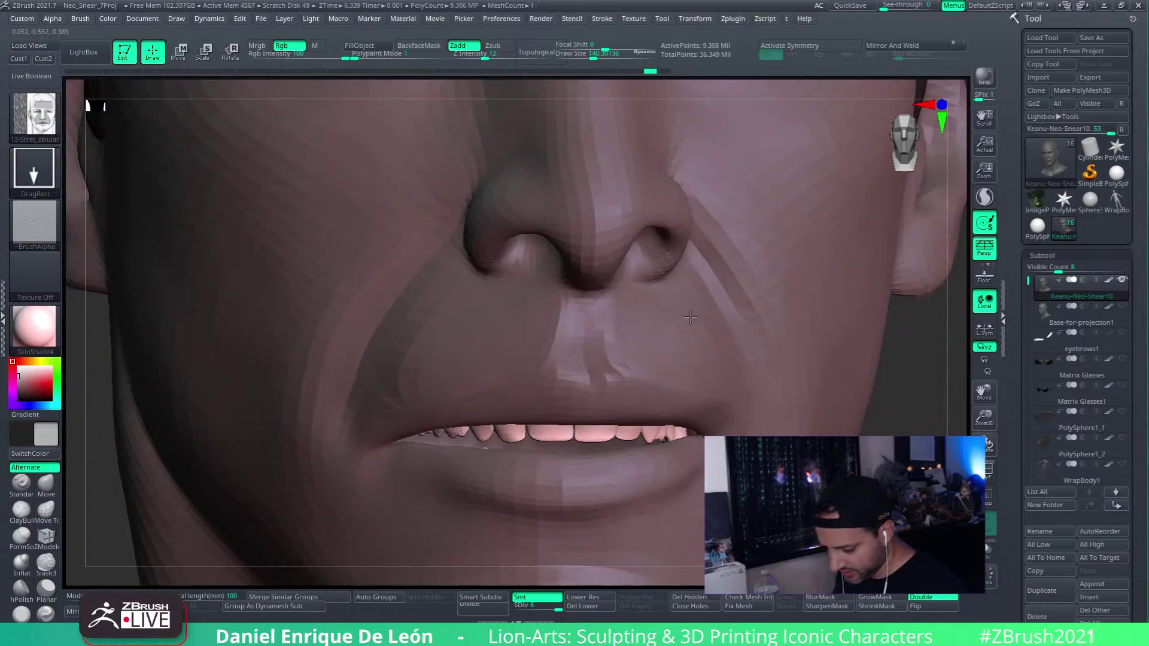
Step: Reduce the draw size to about 89 and test the pore texture on the groove between nose and upper lip
{"action": "right_click_drag", "start_coordinate": [661, 334], "coordinate": [655, 298]}
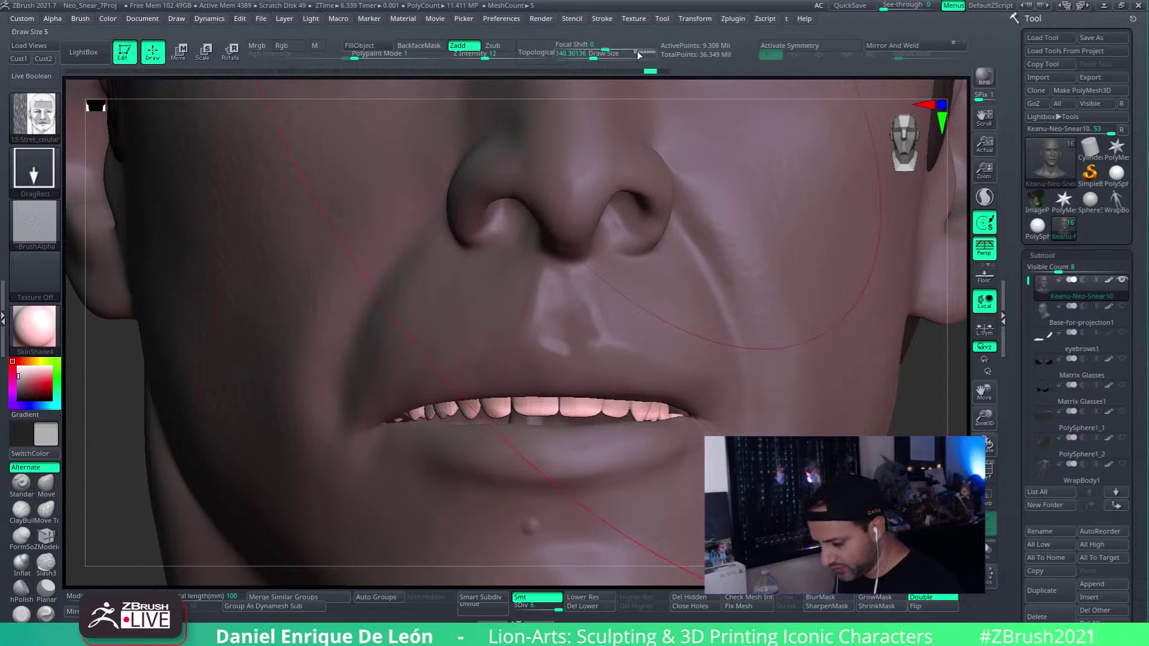
{"action": "left_click_drag", "start_coordinate": [636, 51], "coordinate": [586, 57]}
{"action": "right_click_drag", "start_coordinate": [623, 383], "coordinate": [624, 408], "text": "ctrl"}
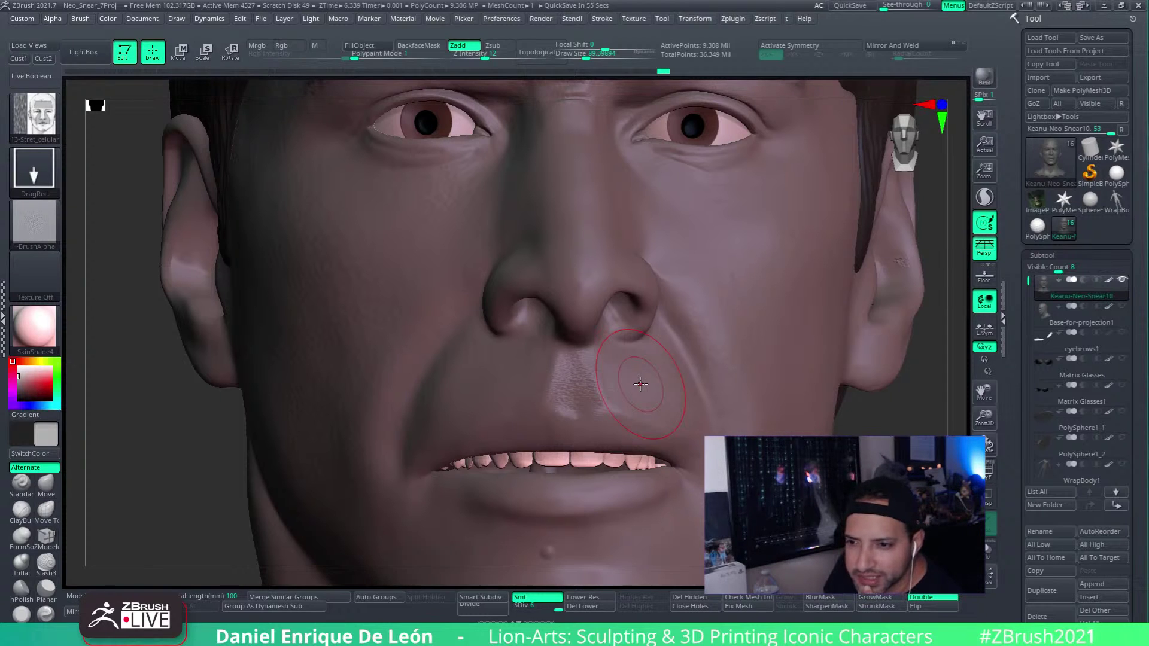
Step: Try a pore stamp beside the philtrum with Z Intensity 5
{"action": "right_click_drag", "start_coordinate": [640, 385], "coordinate": [680, 386], "text": "alt"}
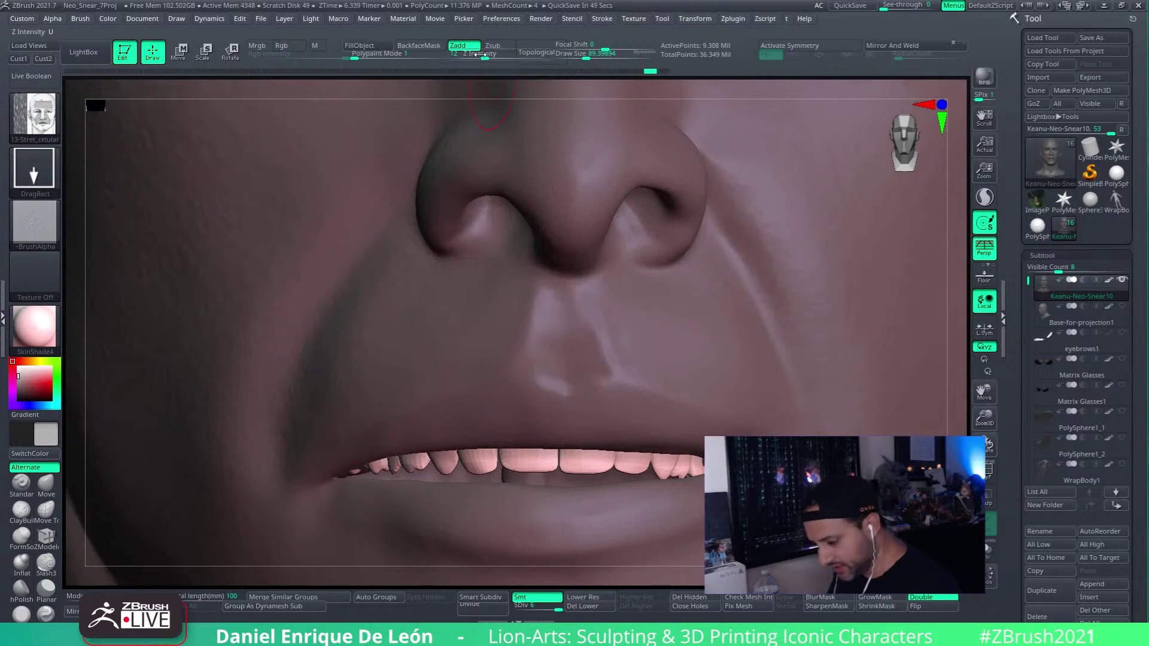
{"action": "left_click_drag", "start_coordinate": [483, 56], "coordinate": [472, 55]}
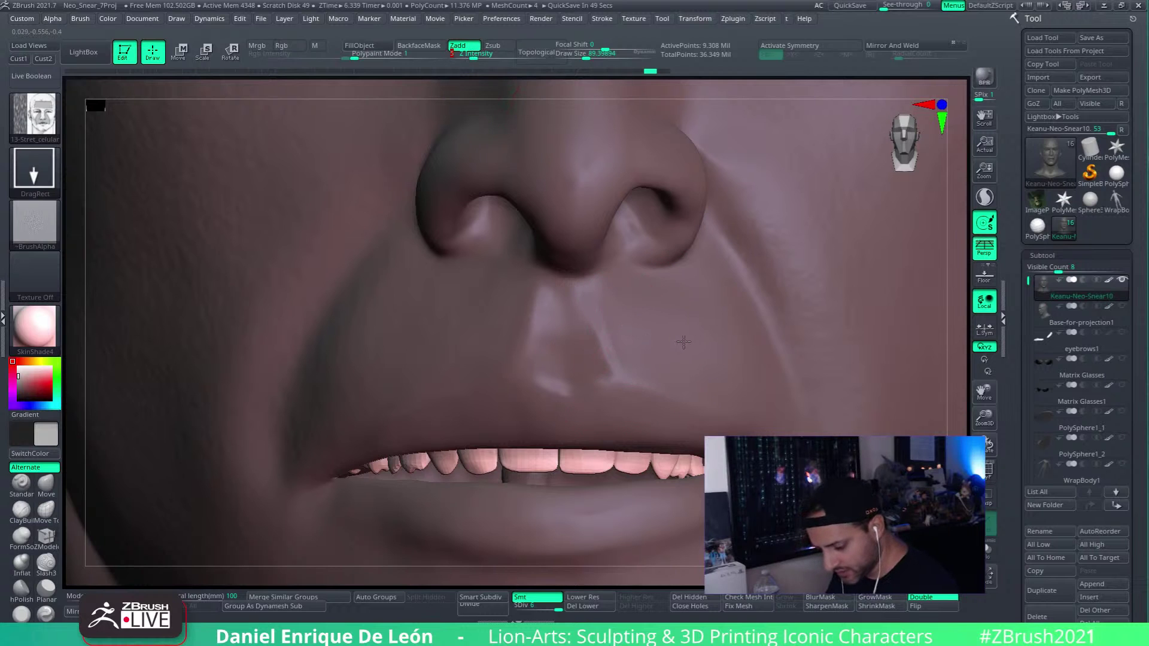
{"action": "left_click_drag", "start_coordinate": [743, 359], "coordinate": [688, 363]}
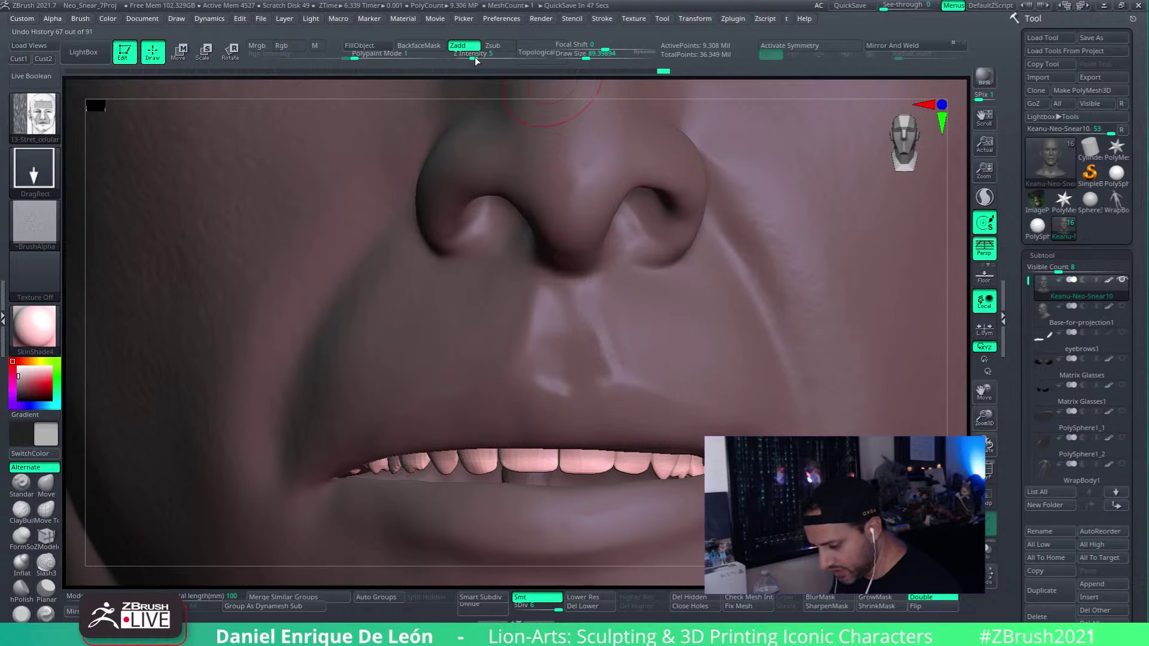
Step: Set Z Intensity to 11 and stamp cellular pores across the skin between nostril, smile fold and upper lip on one side
{"action": "left_click", "coordinate": [478, 54]}
{"action": "type", "text": "11"}
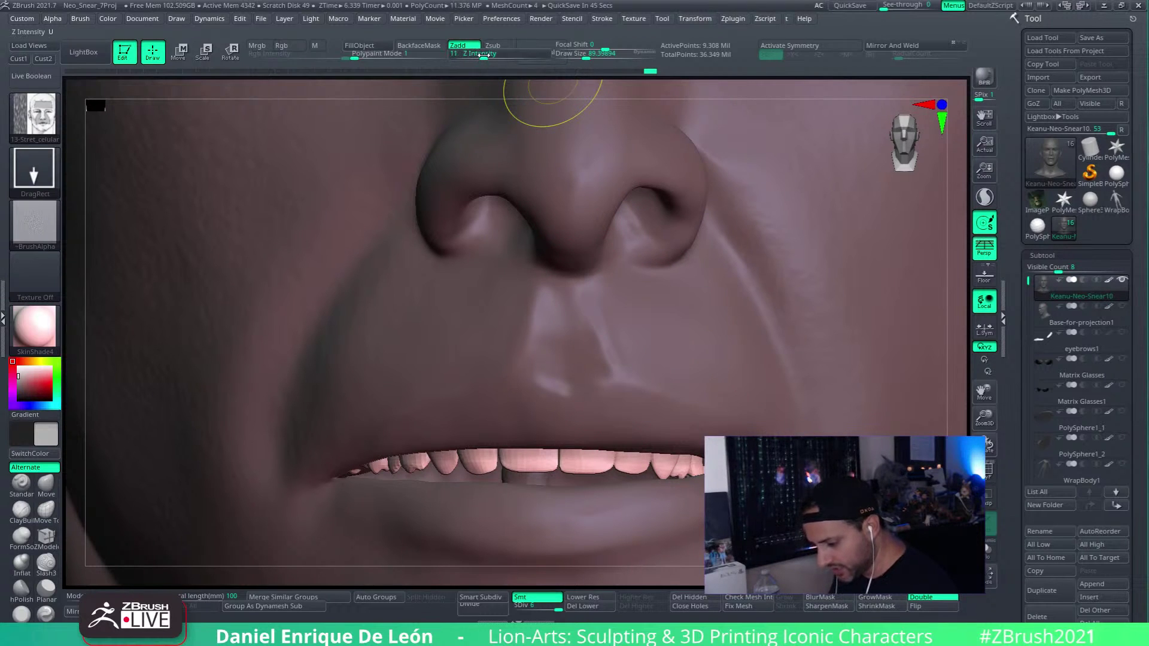
{"action": "key", "text": "Return"}
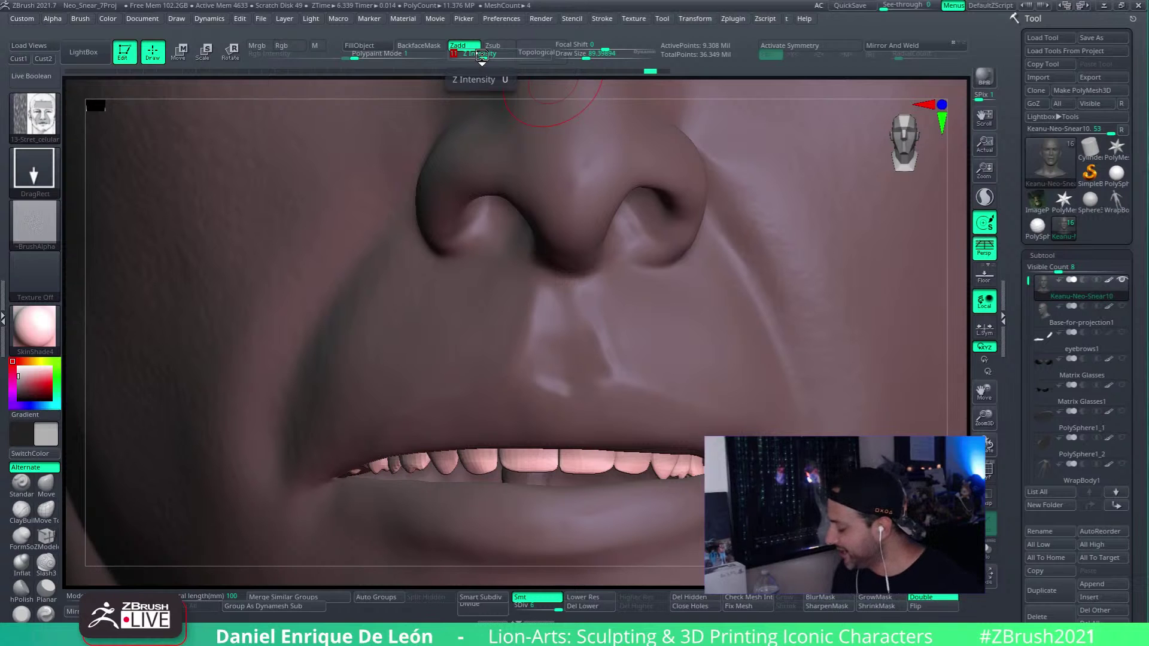
{"action": "mouse_move", "coordinate": [704, 327]}
{"action": "right_mouse_down"}
{"action": "mouse_move", "coordinate": [692, 330]}
{"action": "mouse_move", "coordinate": [697, 357]}
{"action": "mouse_move", "coordinate": [739, 302]}
{"action": "mouse_move", "coordinate": [639, 336]}
{"action": "mouse_move", "coordinate": [654, 336]}
{"action": "right_mouse_up"}
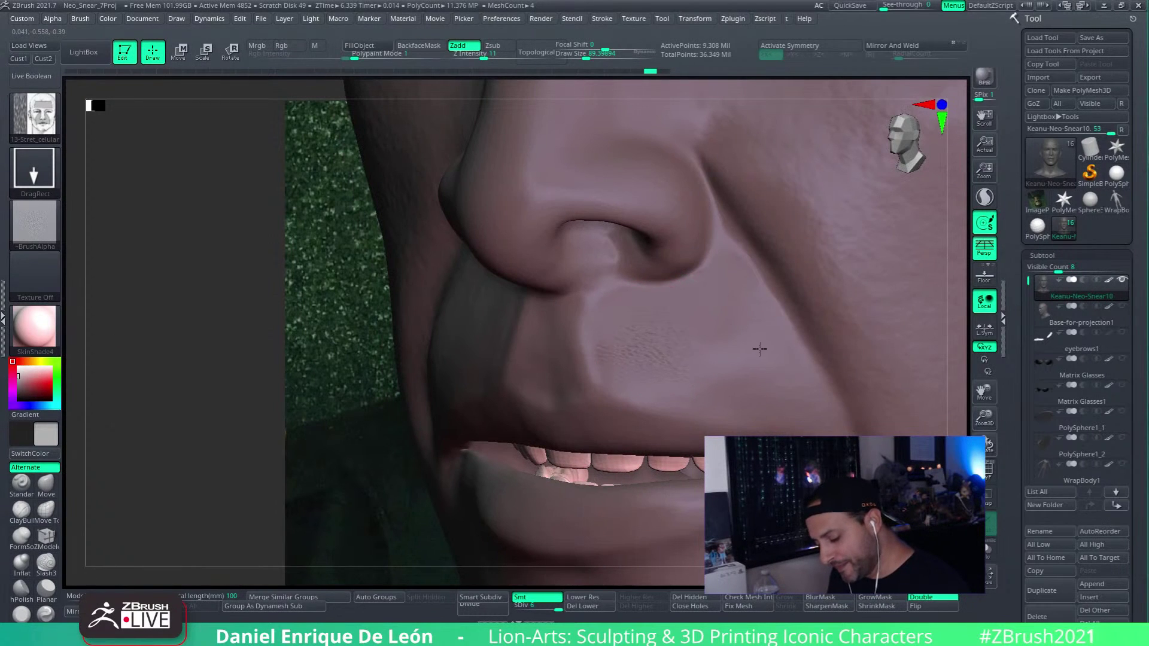
{"action": "mouse_move", "coordinate": [772, 359]}
{"action": "right_mouse_down"}
{"action": "mouse_move", "coordinate": [814, 351]}
{"action": "mouse_move", "coordinate": [833, 295]}
{"action": "mouse_move", "coordinate": [784, 362]}
{"action": "mouse_move", "coordinate": [748, 346]}
{"action": "right_mouse_up"}
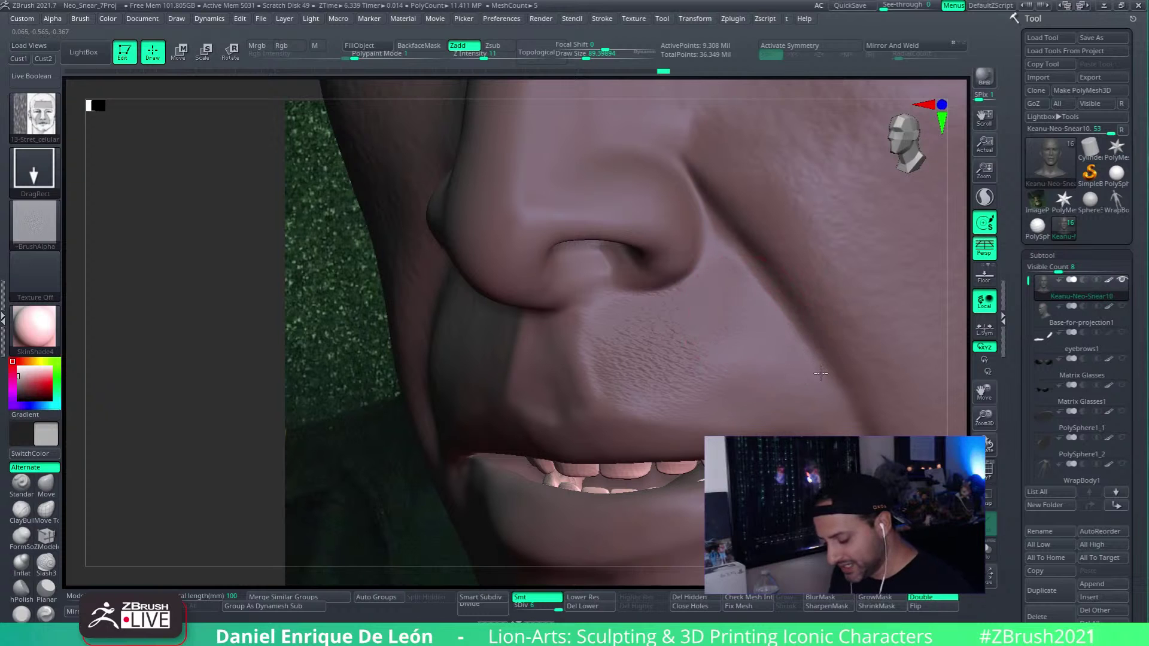
{"action": "right_click_drag", "start_coordinate": [822, 395], "coordinate": [789, 386]}
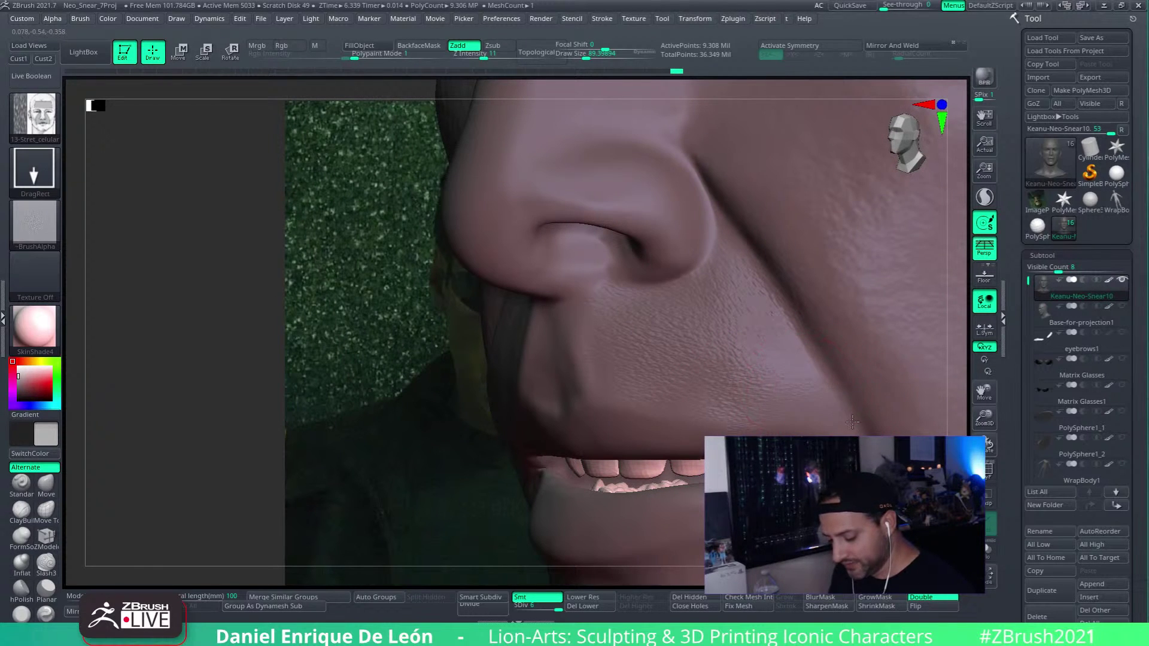
{"action": "right_click_drag", "start_coordinate": [852, 426], "coordinate": [766, 378]}
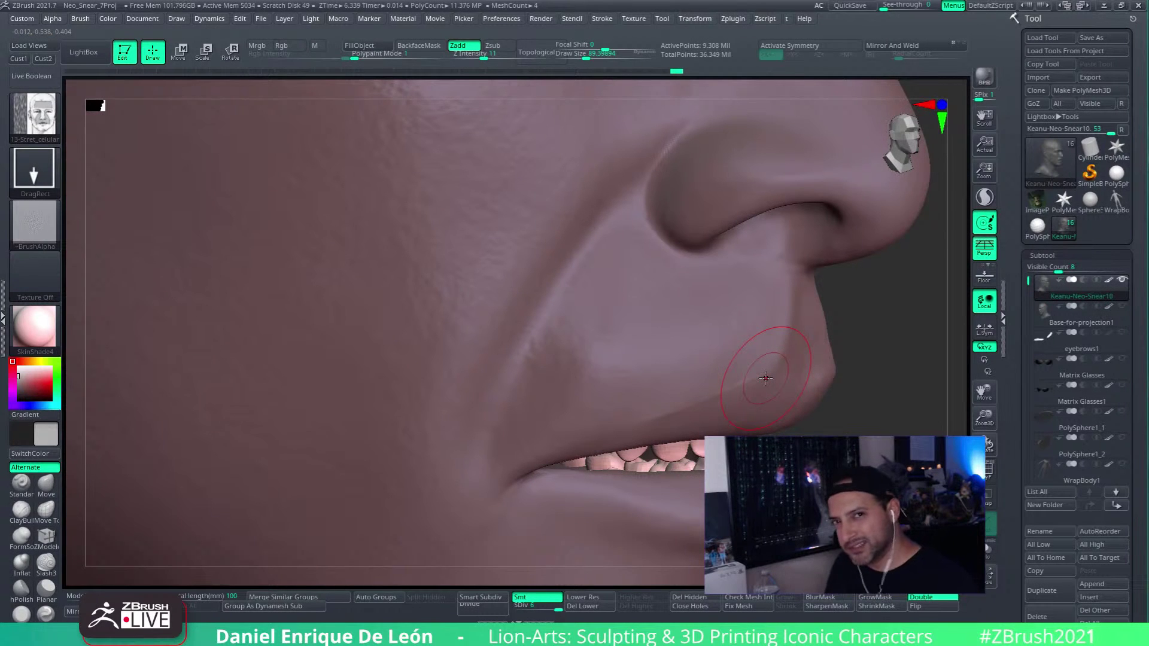
Step: Set the draw size to about 140 for texturing the skin above the lip on the opposite side
{"action": "right_click_drag", "start_coordinate": [654, 341], "coordinate": [672, 322]}
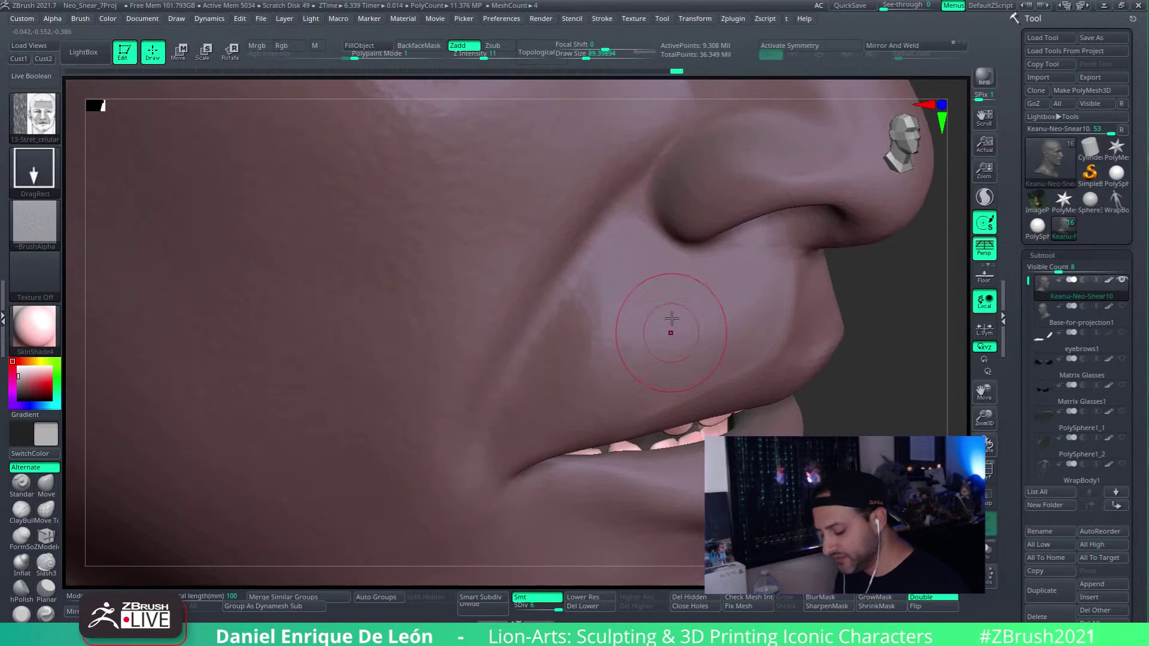
{"action": "mouse_move", "coordinate": [650, 343]}
{"action": "left_mouse_down", "text": "shift"}
{"action": "mouse_move", "coordinate": [595, 386]}
{"action": "mouse_move", "coordinate": [615, 368]}
{"action": "left_mouse_up", "text": "shift"}
{"action": "key", "text": "ctrl"}
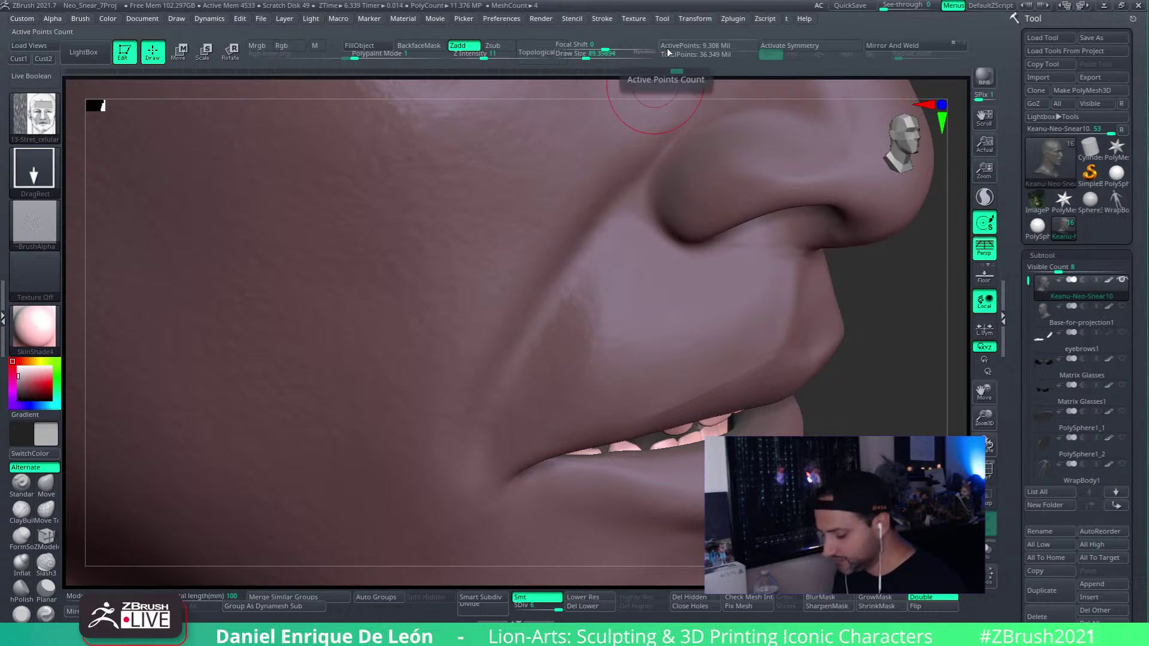
{"action": "key", "text": "shift"}
{"action": "left_click", "coordinate": [644, 55]}
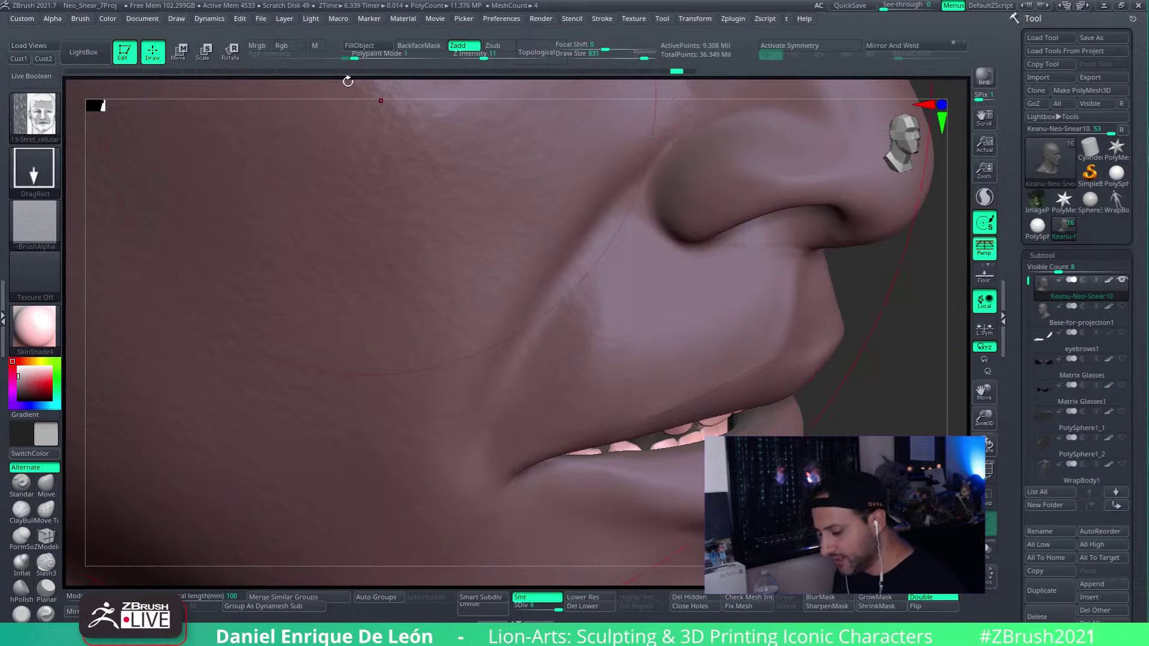
{"action": "left_click", "coordinate": [289, 43]}
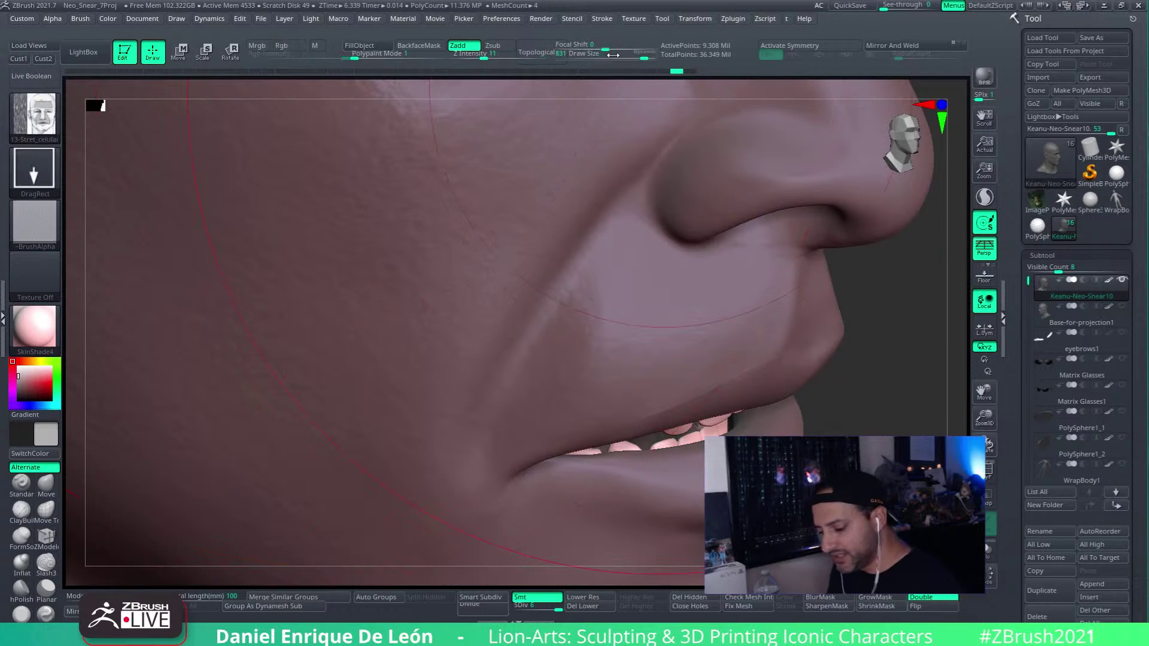
{"action": "mouse_move", "coordinate": [582, 54]}
{"action": "left_mouse_down"}
{"action": "mouse_move", "coordinate": [599, 53]}
{"action": "mouse_move", "coordinate": [589, 48]}
{"action": "left_mouse_up"}
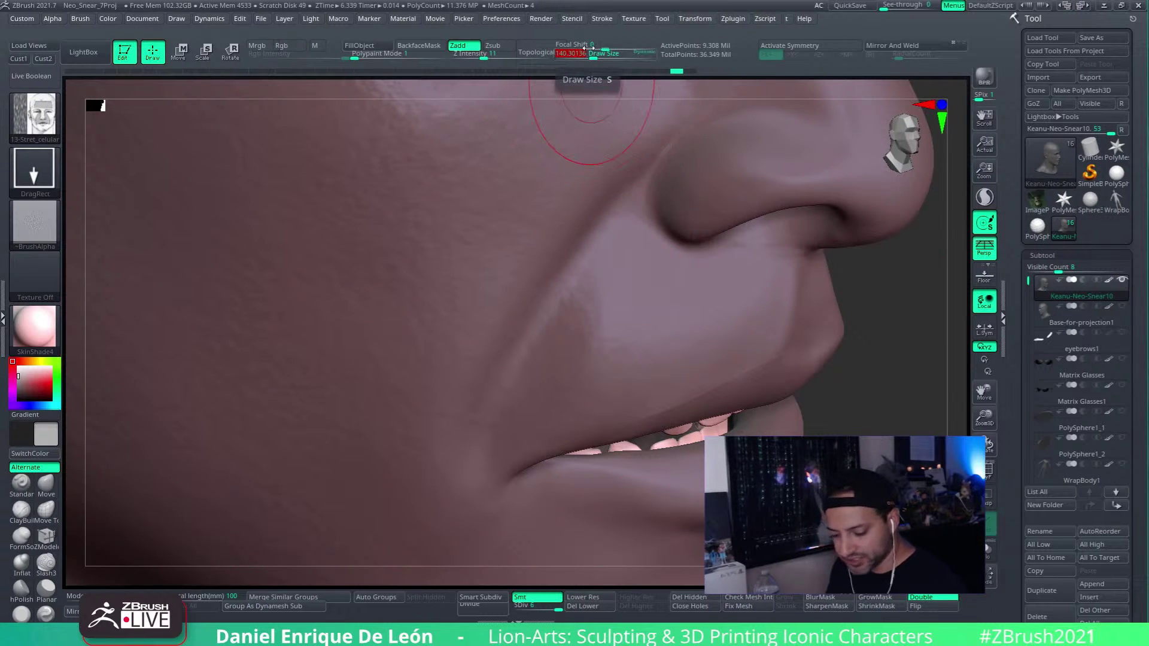
{"action": "left_click", "coordinate": [572, 18]}
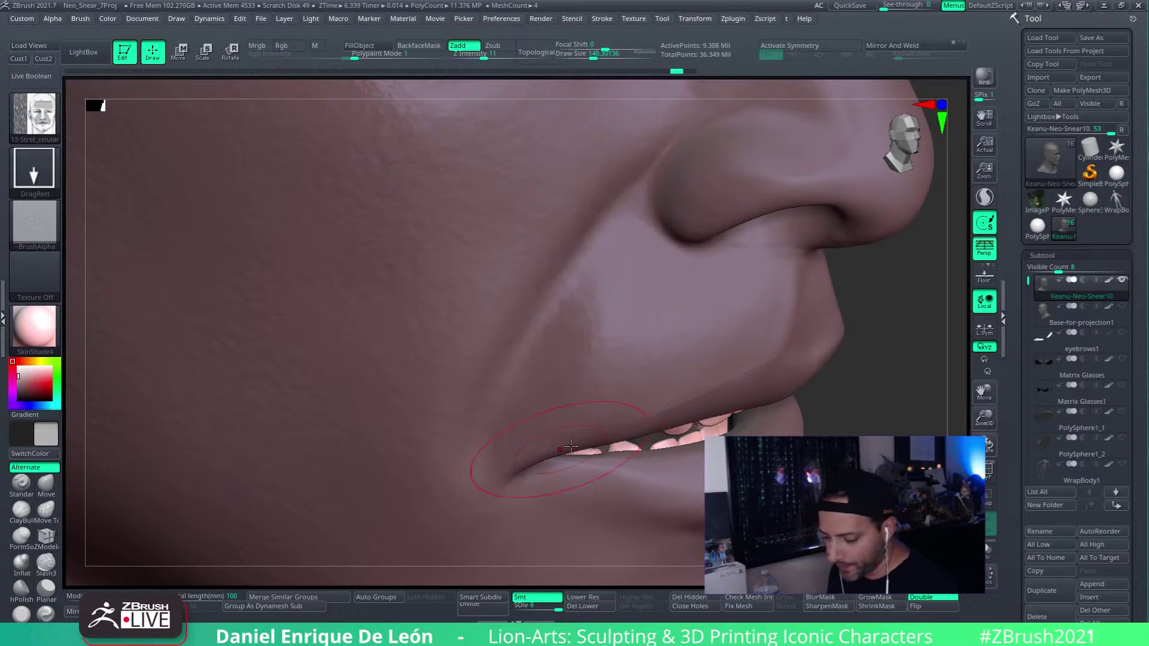
Step: Turn off the dynamic brush size default in the Draw preferences and store the configuration
{"action": "left_click", "coordinate": [506, 18]}
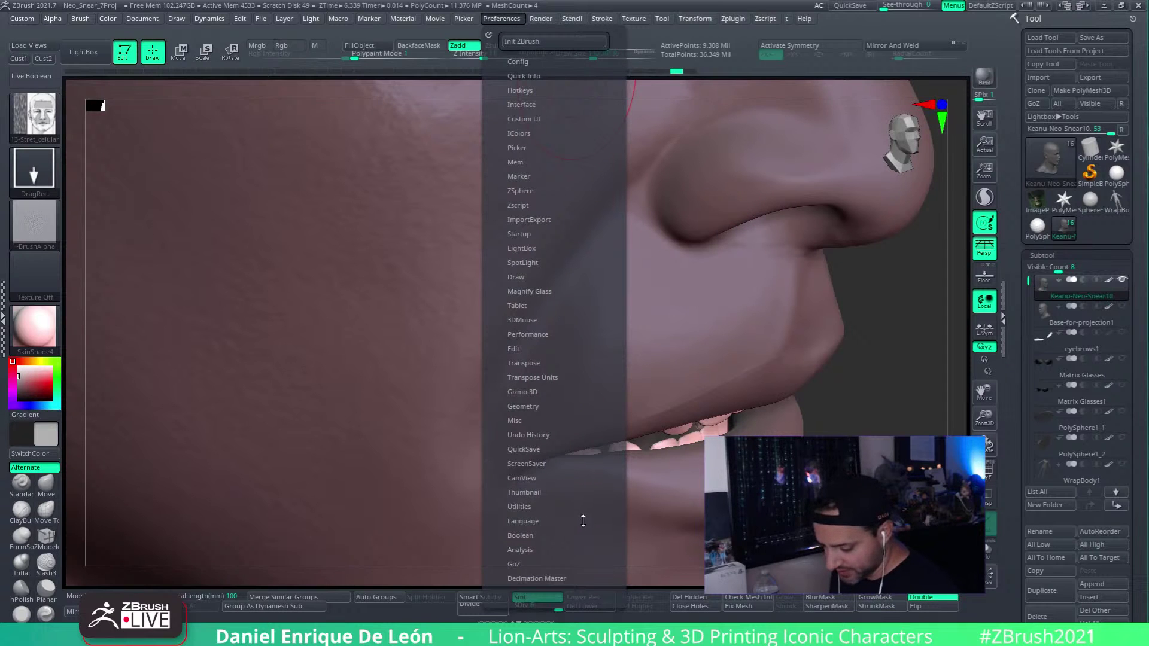
{"action": "left_click", "coordinate": [519, 277]}
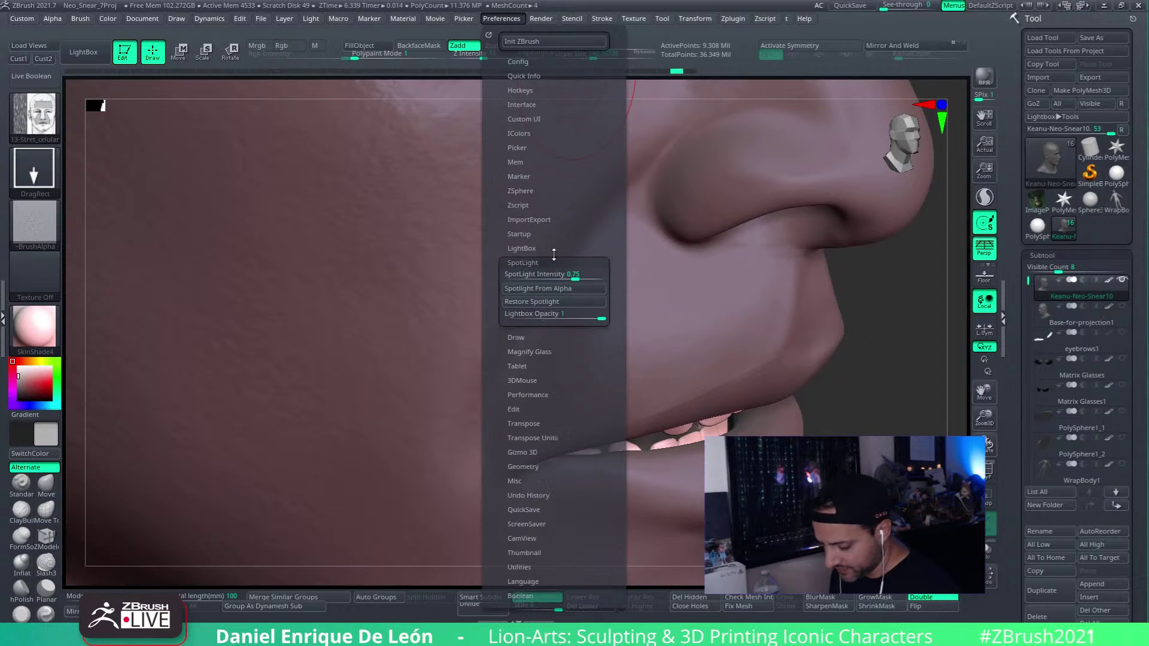
{"action": "left_click", "coordinate": [522, 276]}
{"action": "left_click", "coordinate": [522, 276]}
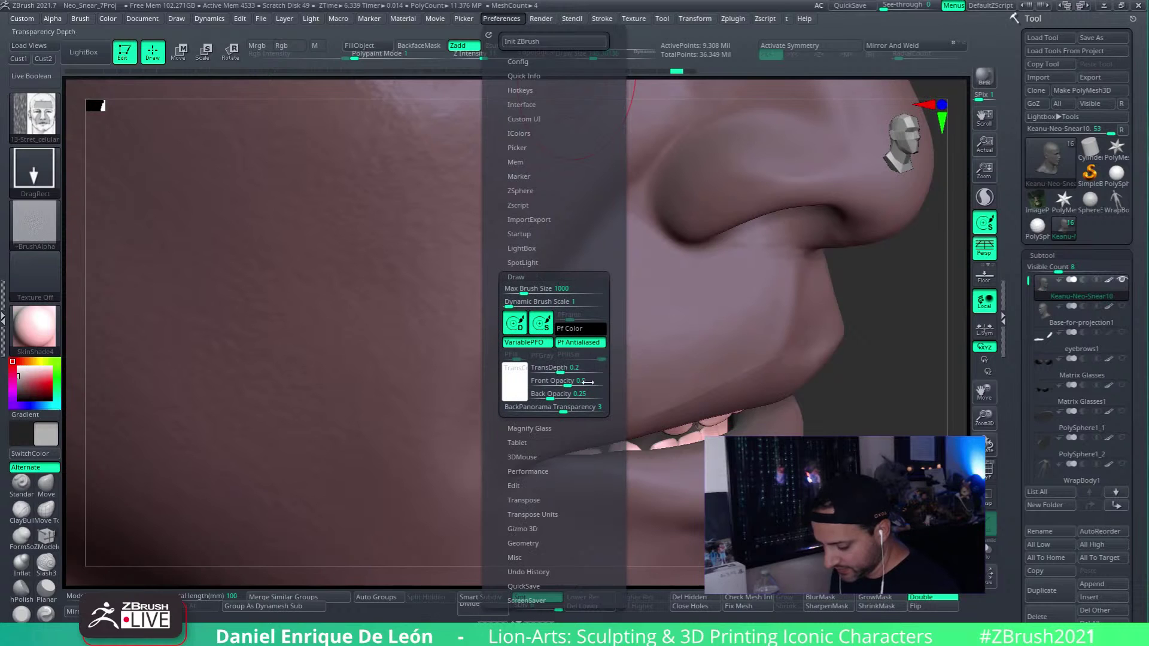
{"action": "left_click", "coordinate": [515, 324]}
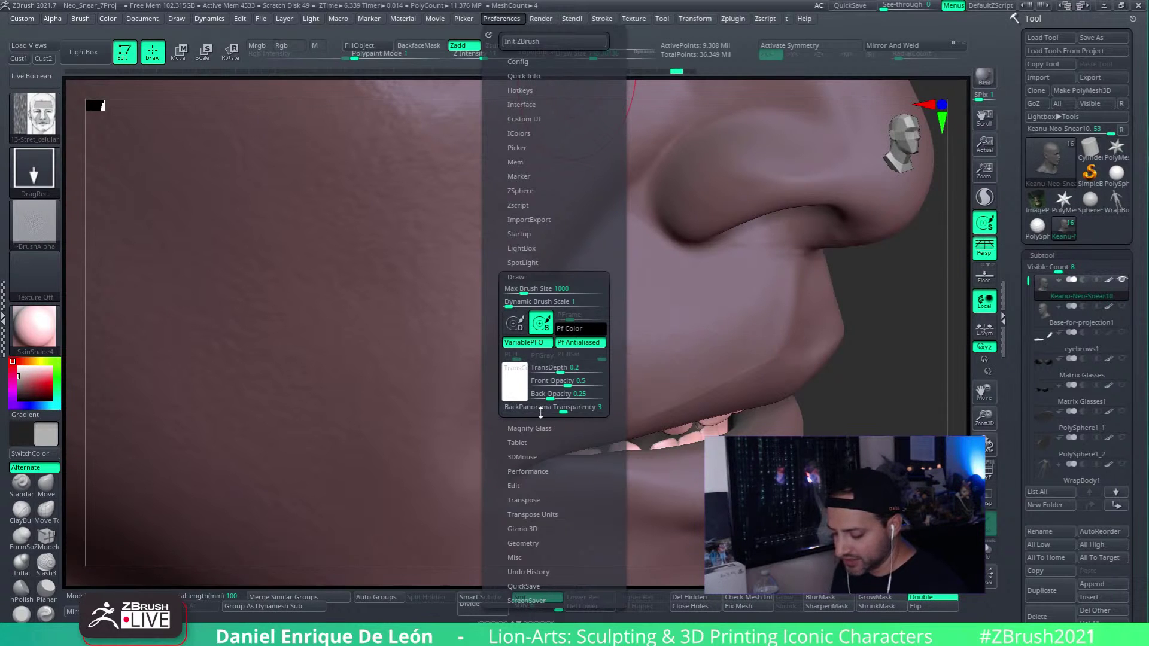
{"action": "left_click", "coordinate": [526, 62]}
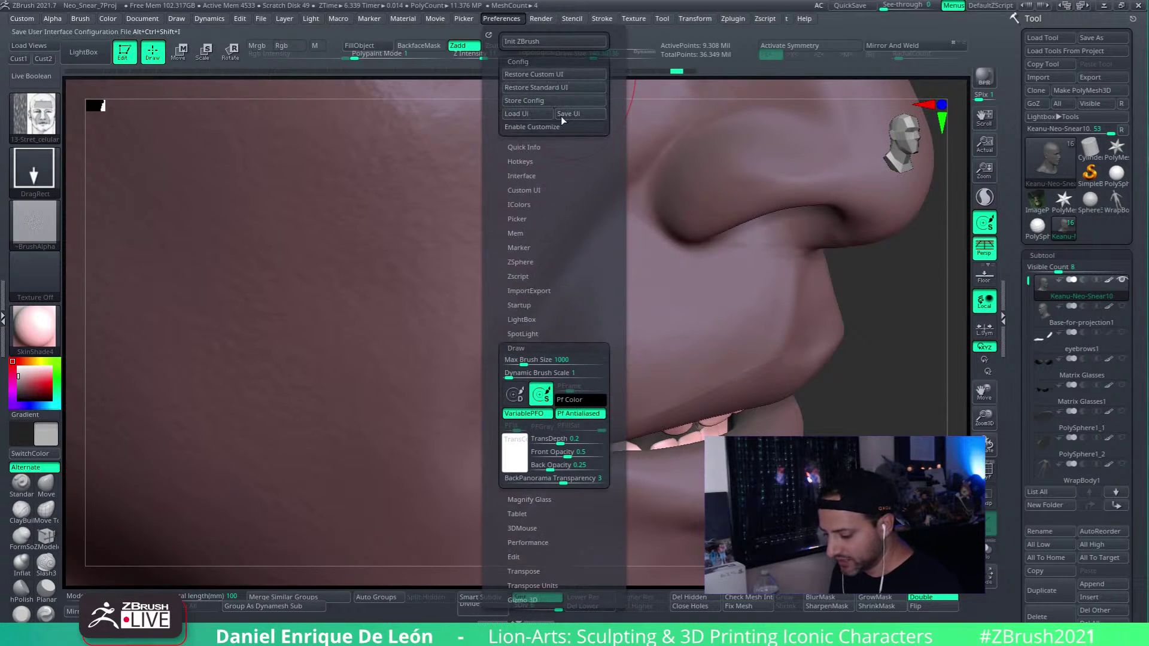
{"action": "left_click", "coordinate": [544, 102]}
{"action": "left_click", "coordinate": [662, 362]}
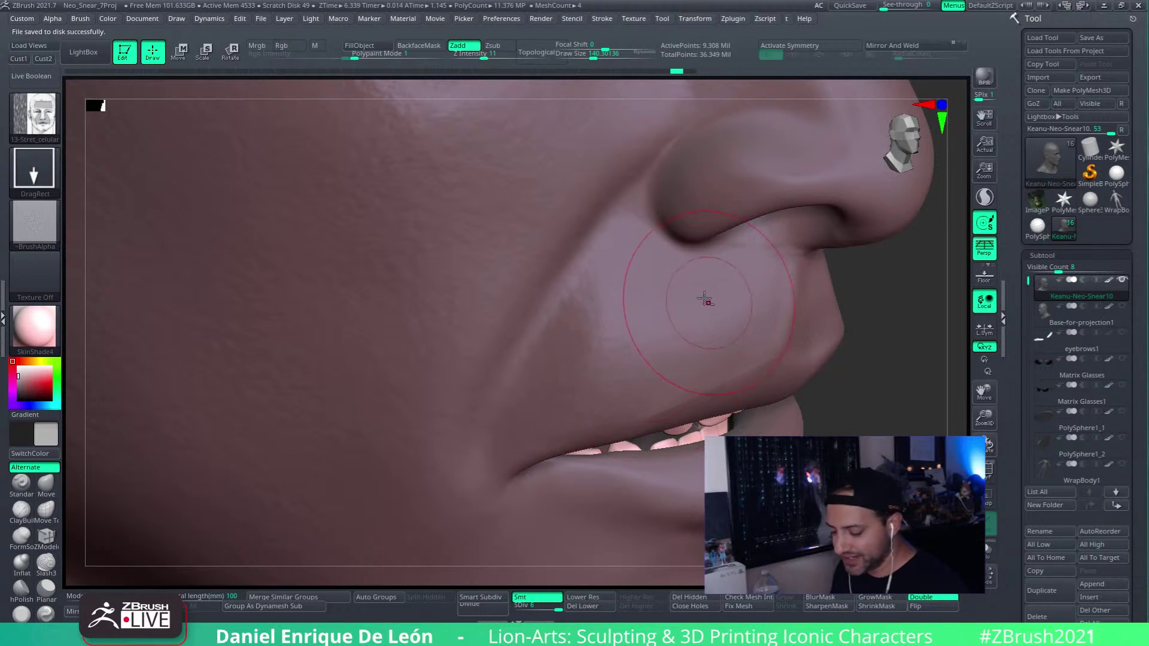
Step: Stamp fine stretched skin texture onto the upper lip beneath the right nostril with the 13-Stret_celular brush
{"action": "mouse_move", "coordinate": [706, 295]}
{"action": "right_mouse_down"}
{"action": "mouse_move", "coordinate": [672, 336]}
{"action": "mouse_move", "coordinate": [739, 263]}
{"action": "right_mouse_up"}
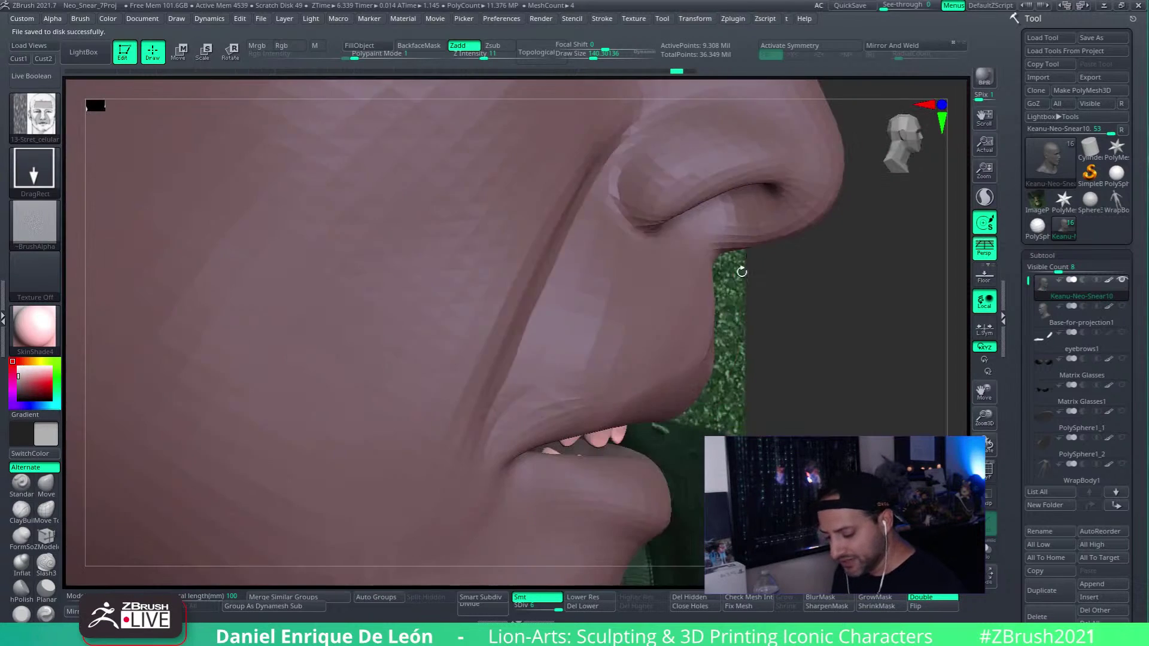
{"action": "mouse_move", "coordinate": [569, 372]}
{"action": "right_mouse_down"}
{"action": "mouse_move", "coordinate": [652, 299]}
{"action": "mouse_move", "coordinate": [659, 353]}
{"action": "mouse_move", "coordinate": [645, 370]}
{"action": "mouse_move", "coordinate": [696, 360]}
{"action": "mouse_move", "coordinate": [572, 329]}
{"action": "right_mouse_up"}
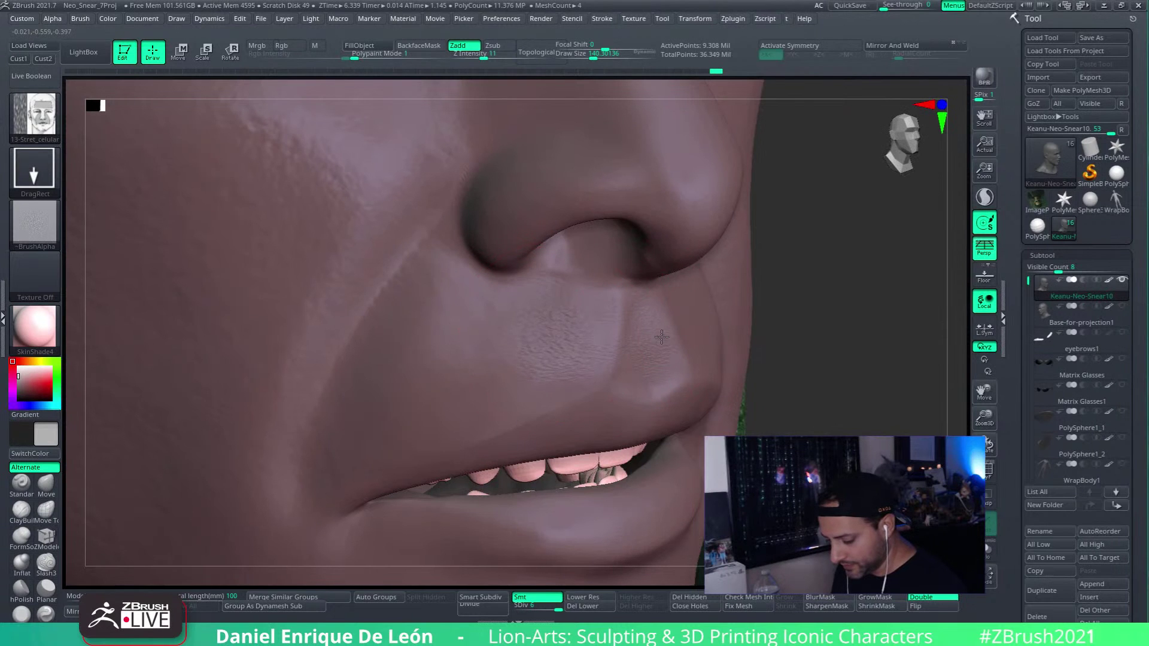
{"action": "right_click_drag", "start_coordinate": [652, 350], "coordinate": [678, 299]}
{"action": "right_click_drag", "start_coordinate": [659, 359], "coordinate": [616, 361]}
{"action": "left_click_drag", "start_coordinate": [613, 360], "coordinate": [660, 350]}
{"action": "mouse_move", "coordinate": [661, 350]}
{"action": "right_mouse_down"}
{"action": "mouse_move", "coordinate": [694, 326]}
{"action": "mouse_move", "coordinate": [615, 325]}
{"action": "mouse_move", "coordinate": [674, 311]}
{"action": "right_mouse_up"}
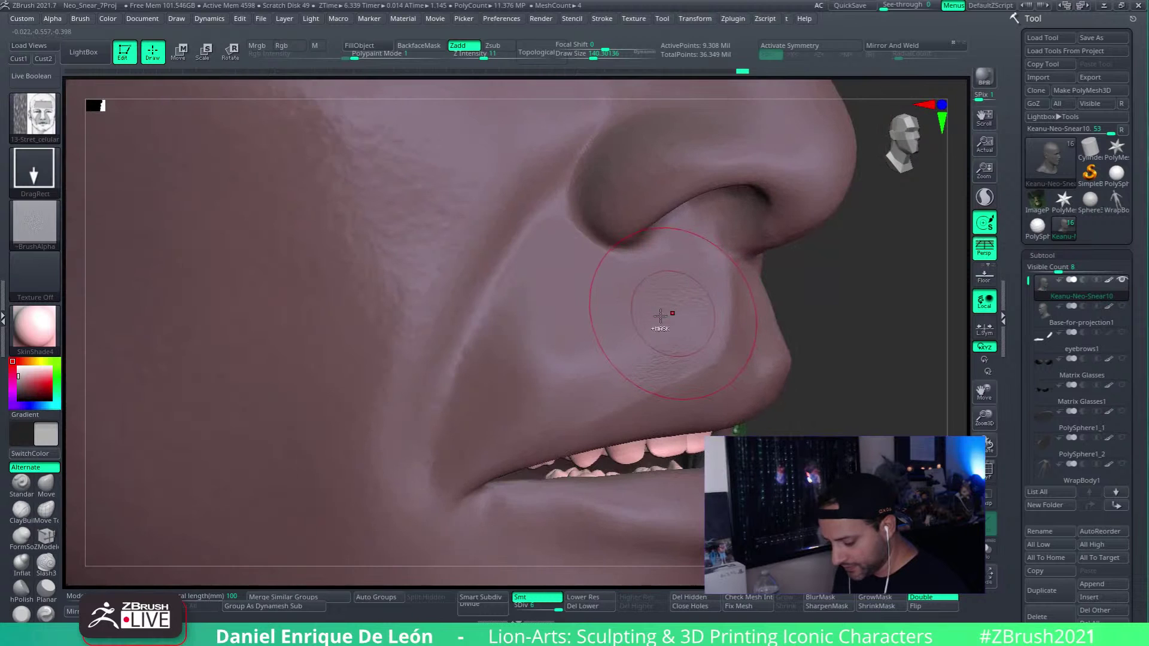
{"action": "left_click_drag", "start_coordinate": [662, 318], "coordinate": [637, 345]}
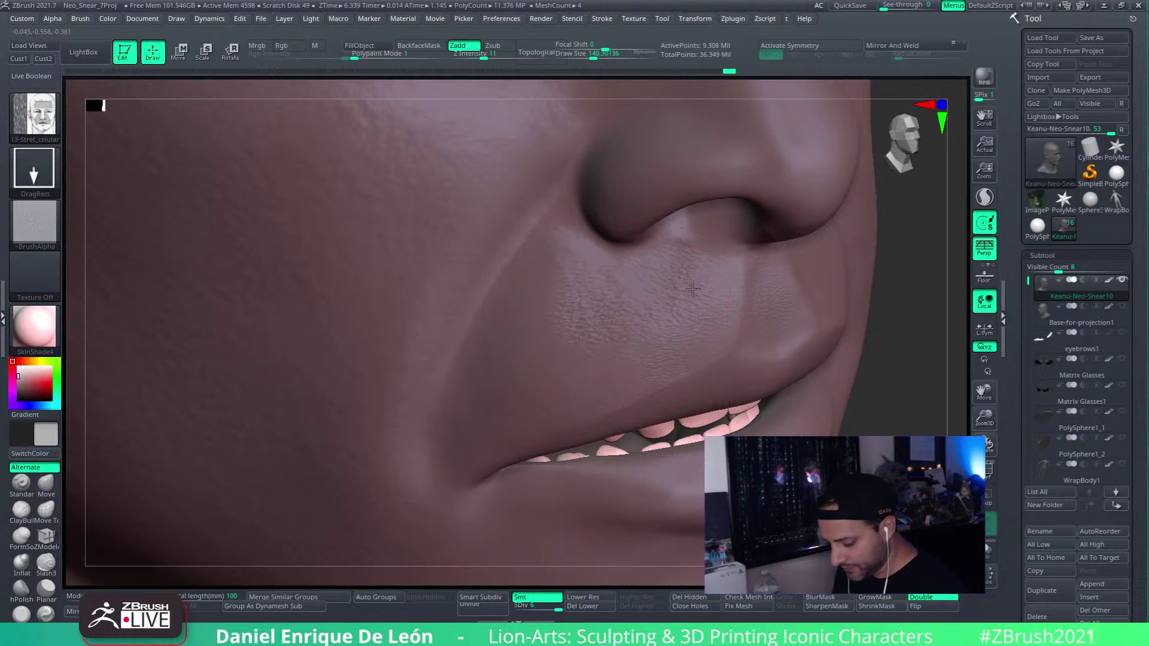
{"action": "right_click_drag", "start_coordinate": [686, 282], "coordinate": [654, 257]}
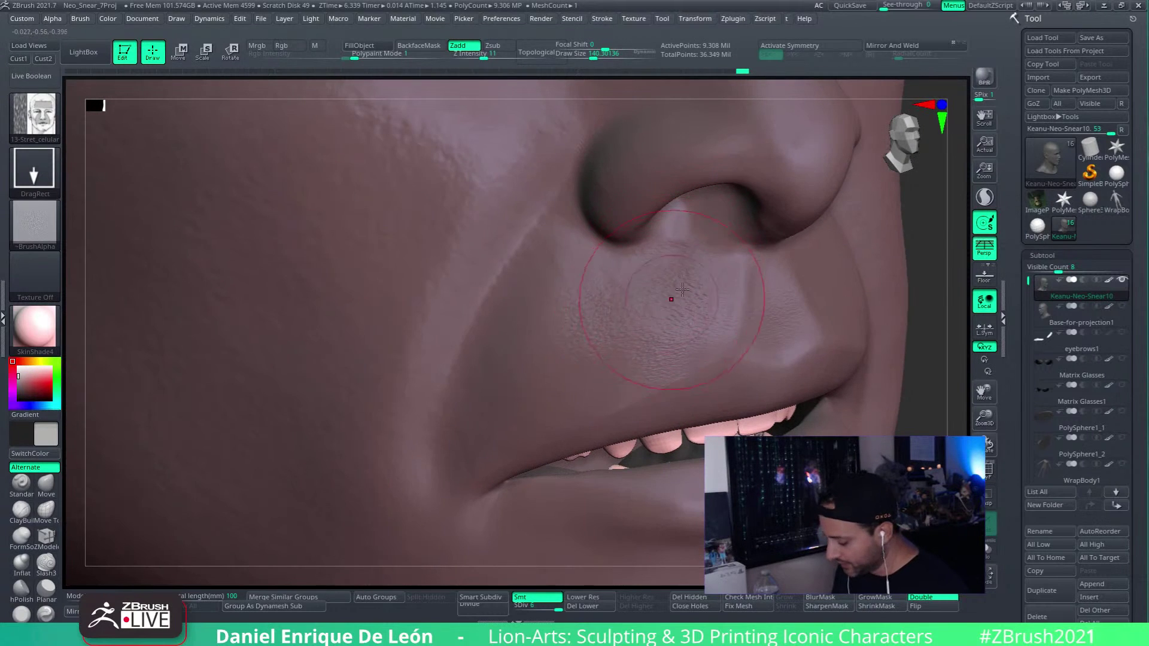
{"action": "right_click_drag", "start_coordinate": [667, 295], "coordinate": [686, 281]}
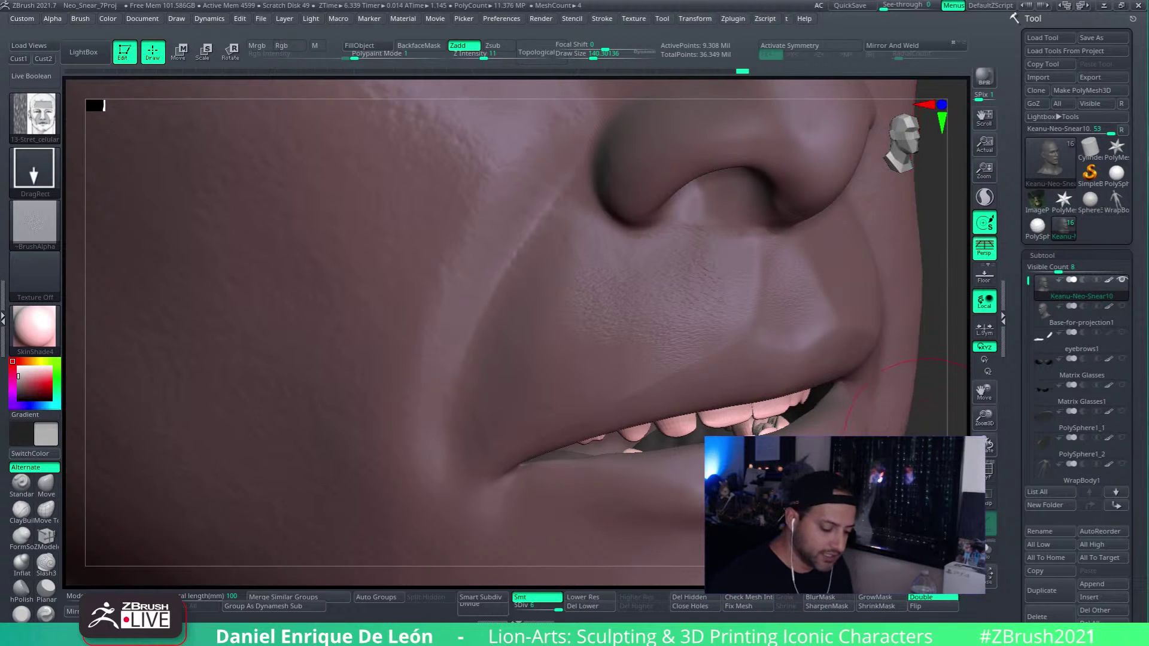
Step: Fill the right side of the upper lip with stretched cellular texture, from the nasolabial fold down to the mouth corner
{"action": "left_click_drag", "start_coordinate": [940, 432], "coordinate": [975, 432]}
{"action": "left_click_drag", "start_coordinate": [618, 363], "coordinate": [616, 371]}
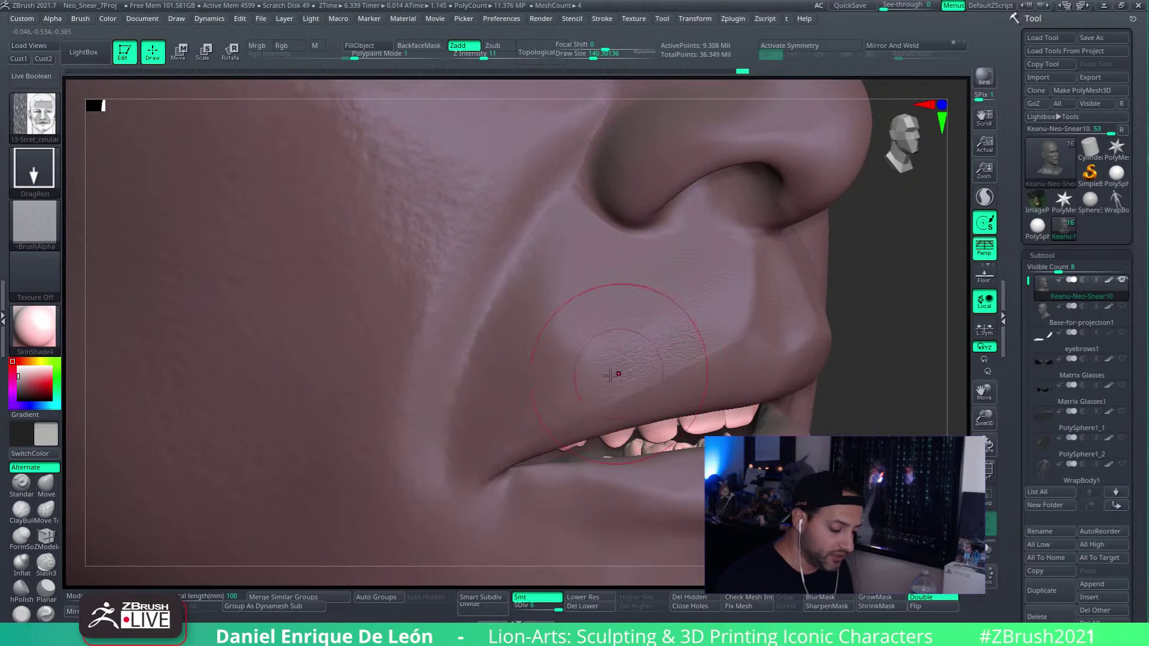
{"action": "right_click_drag", "start_coordinate": [529, 375], "coordinate": [516, 369]}
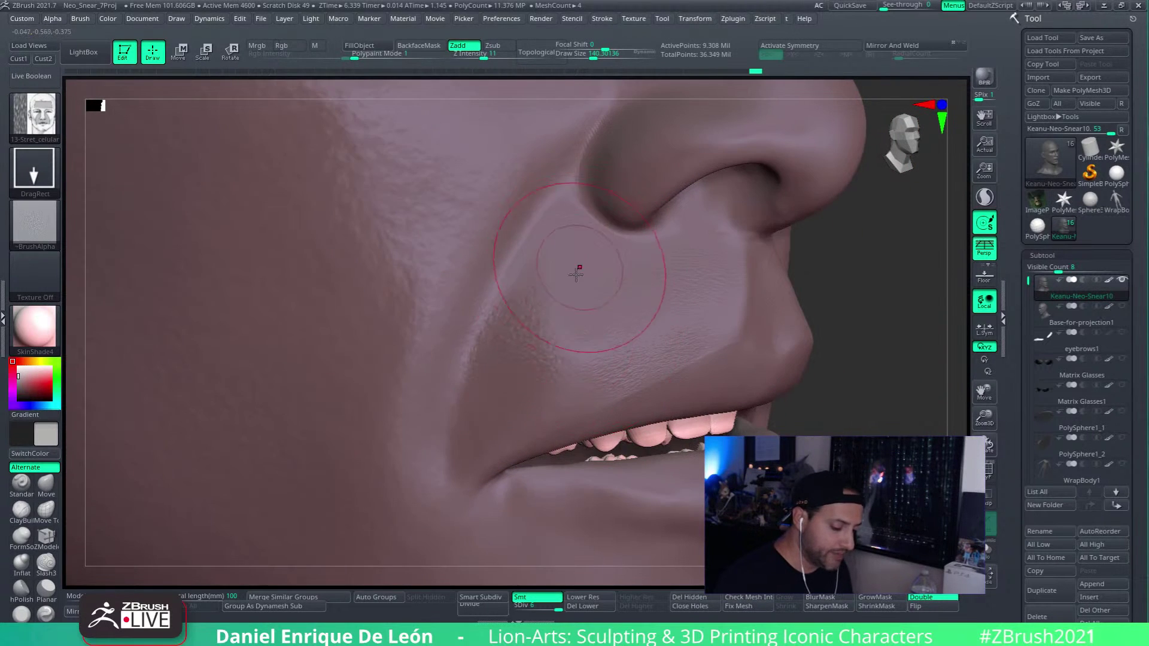
{"action": "right_click_drag", "start_coordinate": [580, 263], "coordinate": [626, 278], "text": "ctrl"}
{"action": "key", "text": "ctrl+z"}
{"action": "left_click_drag", "start_coordinate": [601, 256], "coordinate": [603, 257]}
{"action": "mouse_move", "coordinate": [521, 393]}
{"action": "left_mouse_down"}
{"action": "mouse_move", "coordinate": [628, 343]}
{"action": "mouse_move", "coordinate": [627, 354]}
{"action": "left_mouse_up"}
{"action": "right_click_drag", "start_coordinate": [554, 377], "coordinate": [575, 342]}
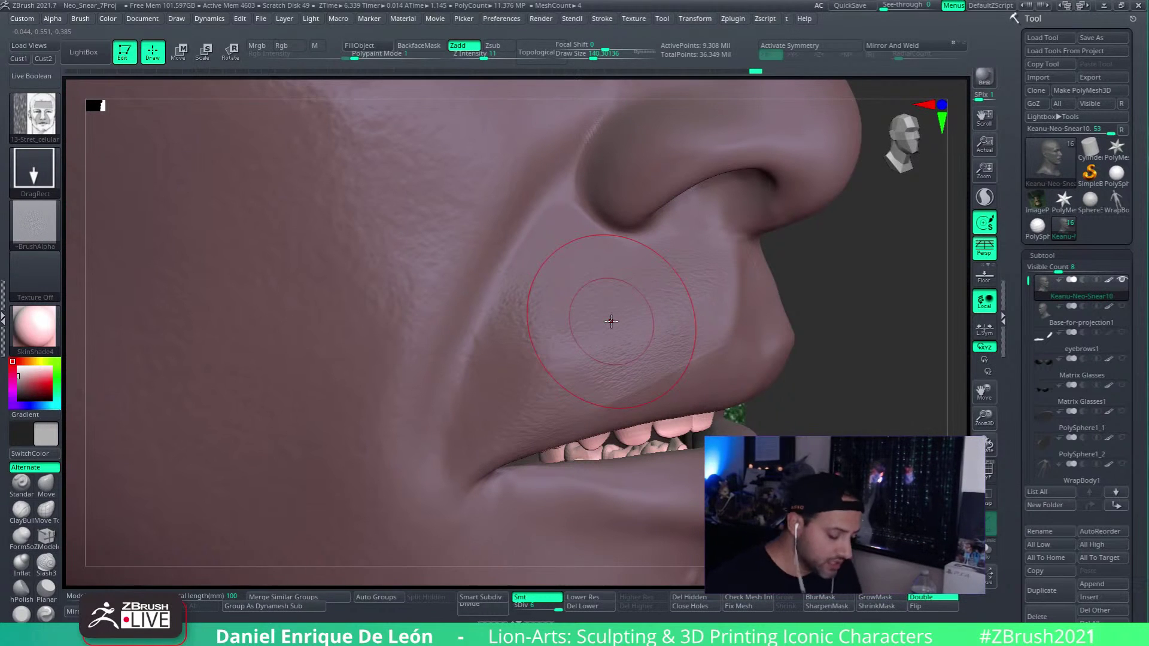
{"action": "mouse_move", "coordinate": [677, 329]}
{"action": "right_mouse_down"}
{"action": "mouse_move", "coordinate": [628, 344]}
{"action": "mouse_move", "coordinate": [521, 336]}
{"action": "right_mouse_up"}
{"action": "left_click_drag", "start_coordinate": [654, 314], "coordinate": [688, 383]}
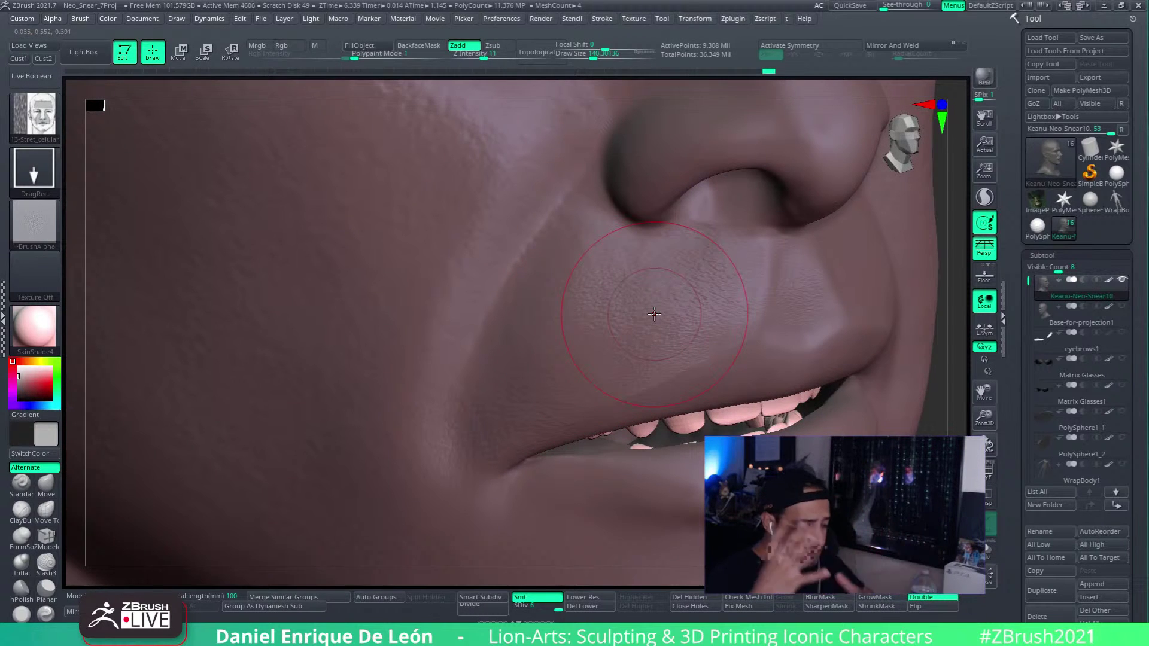
Step: Add more skin texture beside the right nostril wing and over the lower end of the nasolabial fold
{"action": "mouse_move", "coordinate": [654, 314]}
{"action": "right_mouse_down"}
{"action": "mouse_move", "coordinate": [590, 210]}
{"action": "mouse_move", "coordinate": [578, 229]}
{"action": "right_mouse_up"}
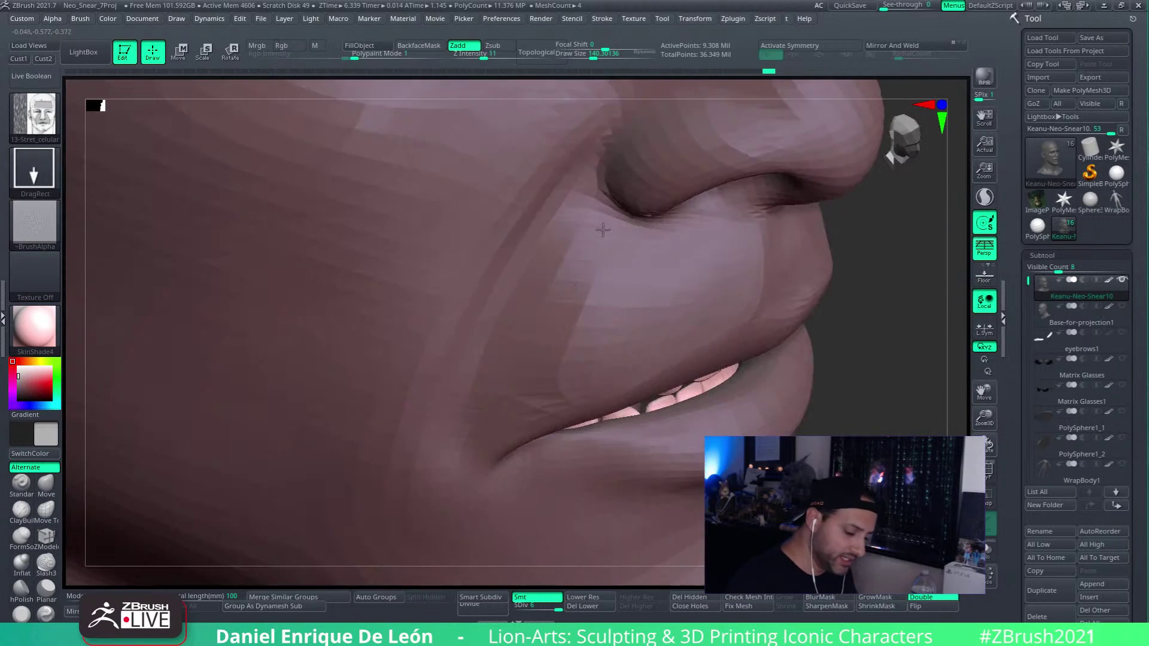
{"action": "right_click_drag", "start_coordinate": [628, 308], "coordinate": [680, 311]}
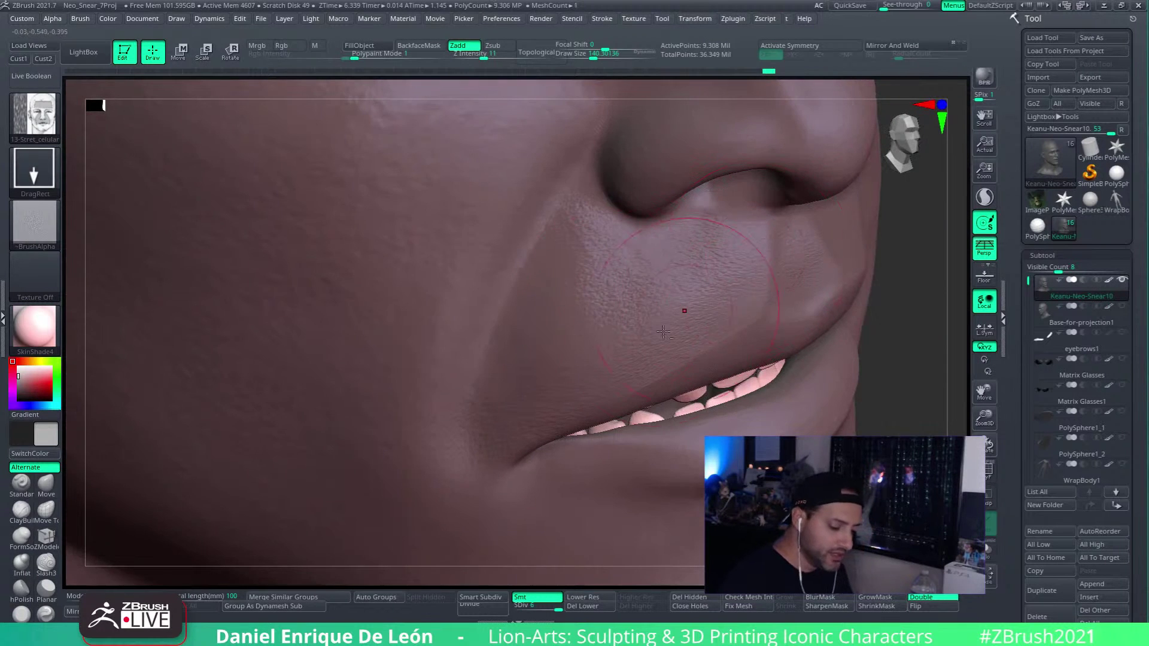
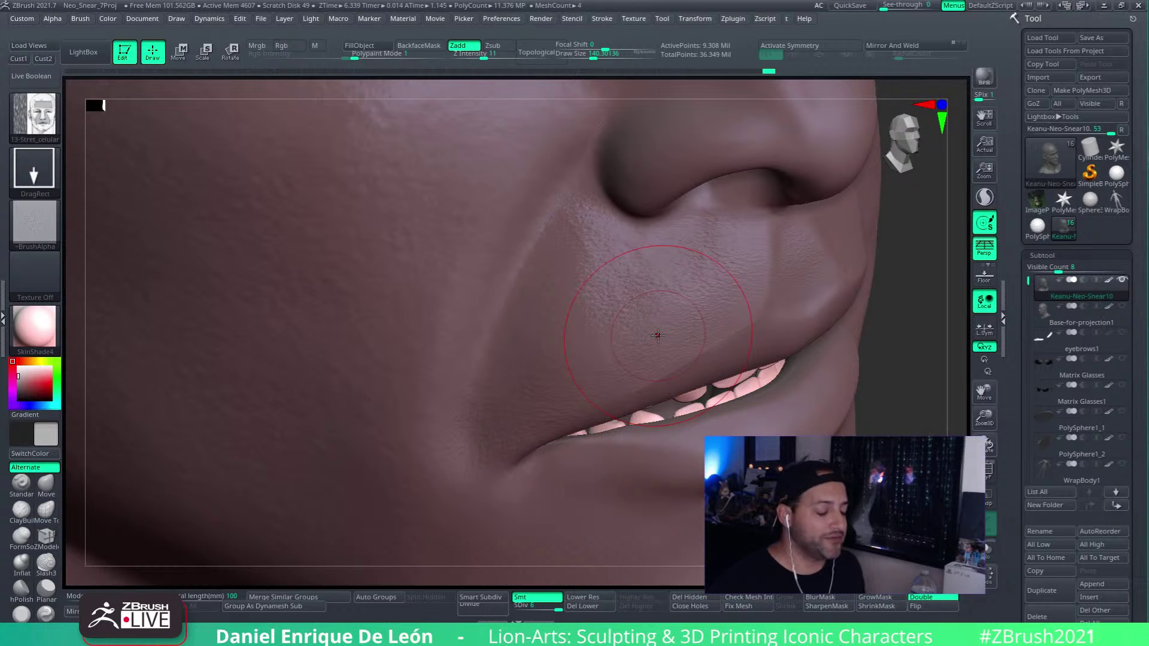
{"action": "left_click_drag", "start_coordinate": [916, 269], "coordinate": [790, 321]}
{"action": "left_click_drag", "start_coordinate": [532, 335], "coordinate": [518, 425]}
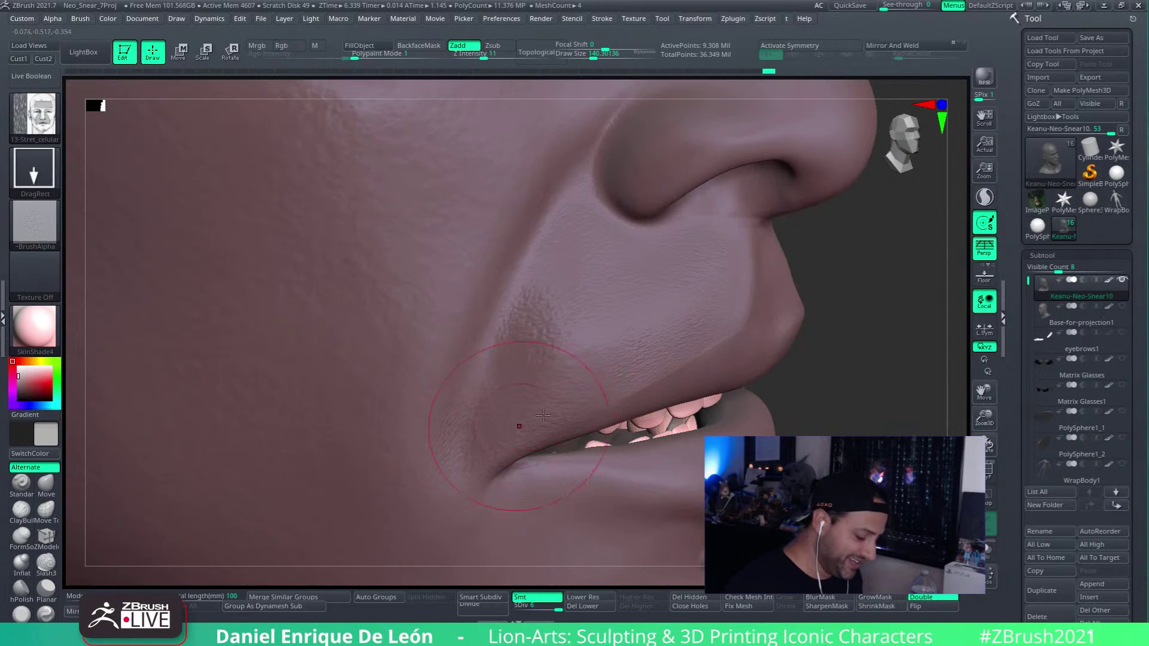
Step: Stamp the stretched skin texture onto the philtrum and across the left side of the upper lip
{"action": "left_click_drag", "start_coordinate": [868, 353], "coordinate": [751, 367]}
{"action": "left_click_drag", "start_coordinate": [862, 326], "coordinate": [744, 367], "text": "alt"}
{"action": "left_click_drag", "start_coordinate": [897, 347], "coordinate": [789, 345]}
{"action": "right_click_drag", "start_coordinate": [748, 320], "coordinate": [802, 306]}
{"action": "left_click_drag", "start_coordinate": [566, 324], "coordinate": [539, 276]}
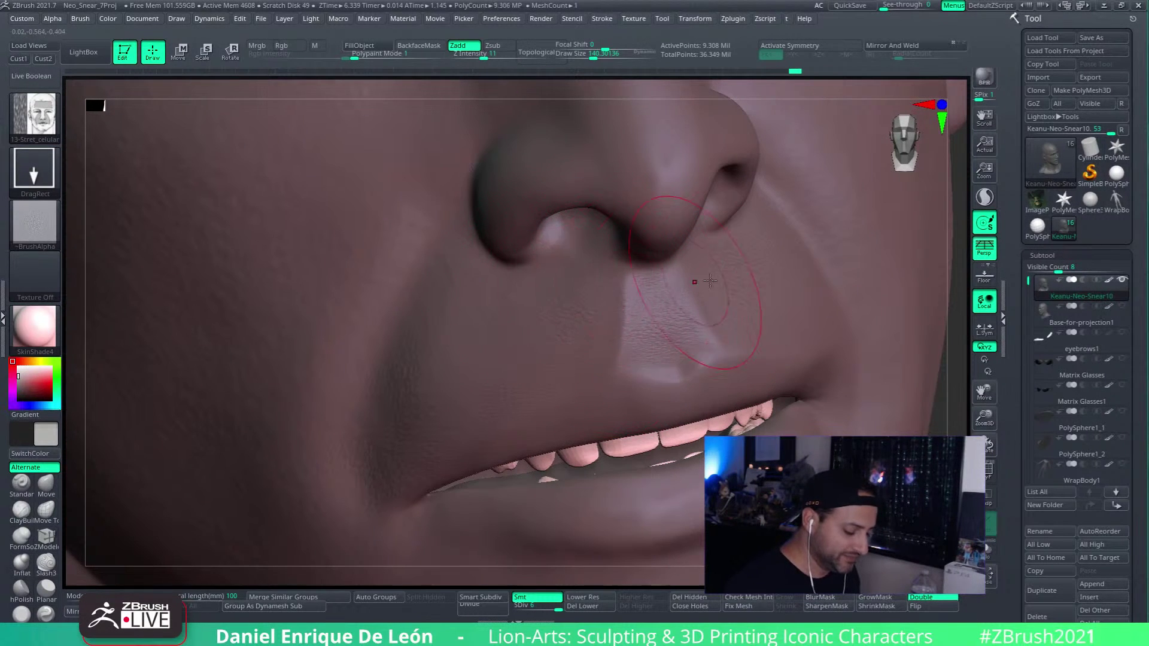
{"action": "right_click_drag", "start_coordinate": [700, 263], "coordinate": [694, 359]}
{"action": "left_click_drag", "start_coordinate": [689, 369], "coordinate": [706, 363]}
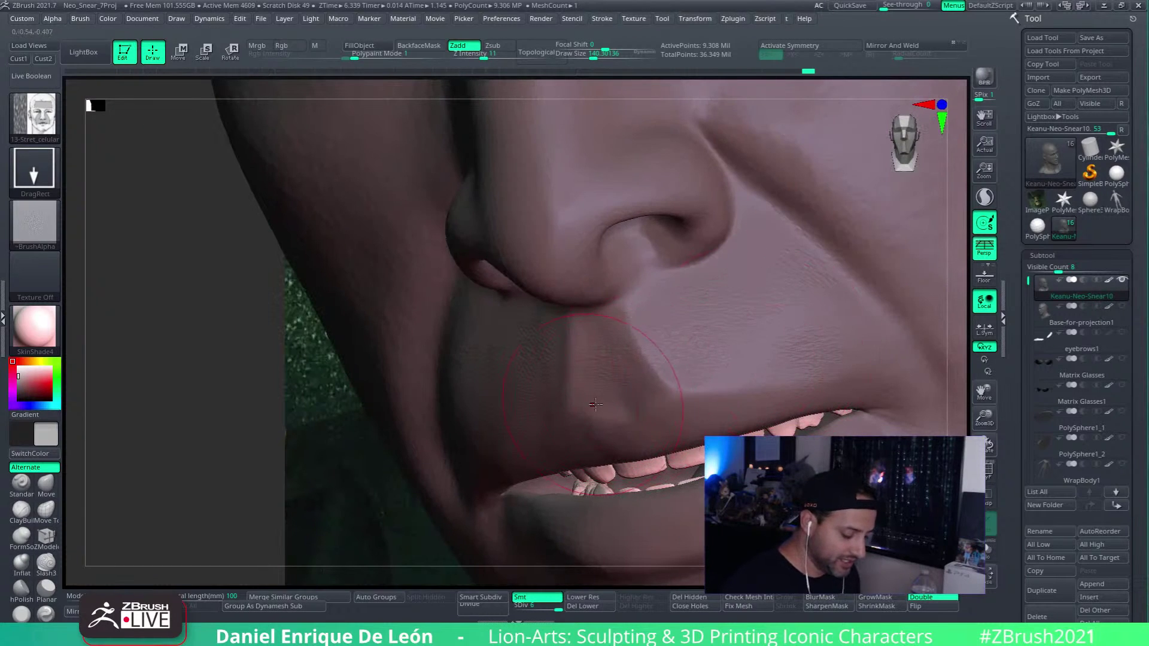
{"action": "mouse_move", "coordinate": [788, 335]}
{"action": "right_mouse_down"}
{"action": "mouse_move", "coordinate": [698, 420]}
{"action": "mouse_move", "coordinate": [824, 275]}
{"action": "right_mouse_up"}
{"action": "left_click_drag", "start_coordinate": [809, 314], "coordinate": [728, 391], "text": "alt"}
Step: Extend the stretched skin texture outward on the left upper lip and along the left nasolabial fold
{"action": "mouse_move", "coordinate": [1077, 318]}
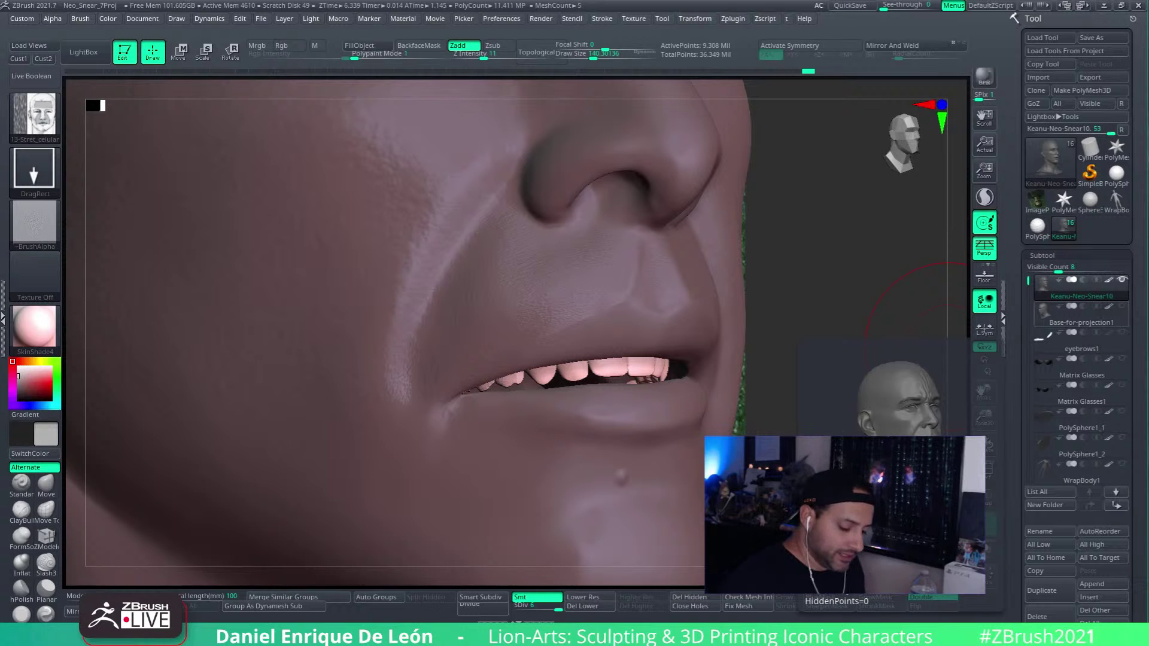
{"action": "mouse_move", "coordinate": [862, 329]}
{"action": "left_mouse_down"}
{"action": "mouse_move", "coordinate": [834, 349]}
{"action": "mouse_move", "coordinate": [766, 302]}
{"action": "mouse_move", "coordinate": [746, 321]}
{"action": "left_mouse_up"}
{"action": "mouse_move", "coordinate": [744, 321]}
{"action": "right_mouse_down", "text": "ctrl"}
{"action": "mouse_move", "coordinate": [697, 311]}
{"action": "mouse_move", "coordinate": [744, 334]}
{"action": "mouse_move", "coordinate": [744, 351]}
{"action": "mouse_move", "coordinate": [706, 230]}
{"action": "mouse_move", "coordinate": [718, 349]}
{"action": "mouse_move", "coordinate": [705, 348]}
{"action": "right_mouse_up", "text": "ctrl"}
{"action": "left_click_drag", "start_coordinate": [581, 279], "coordinate": [633, 331]}
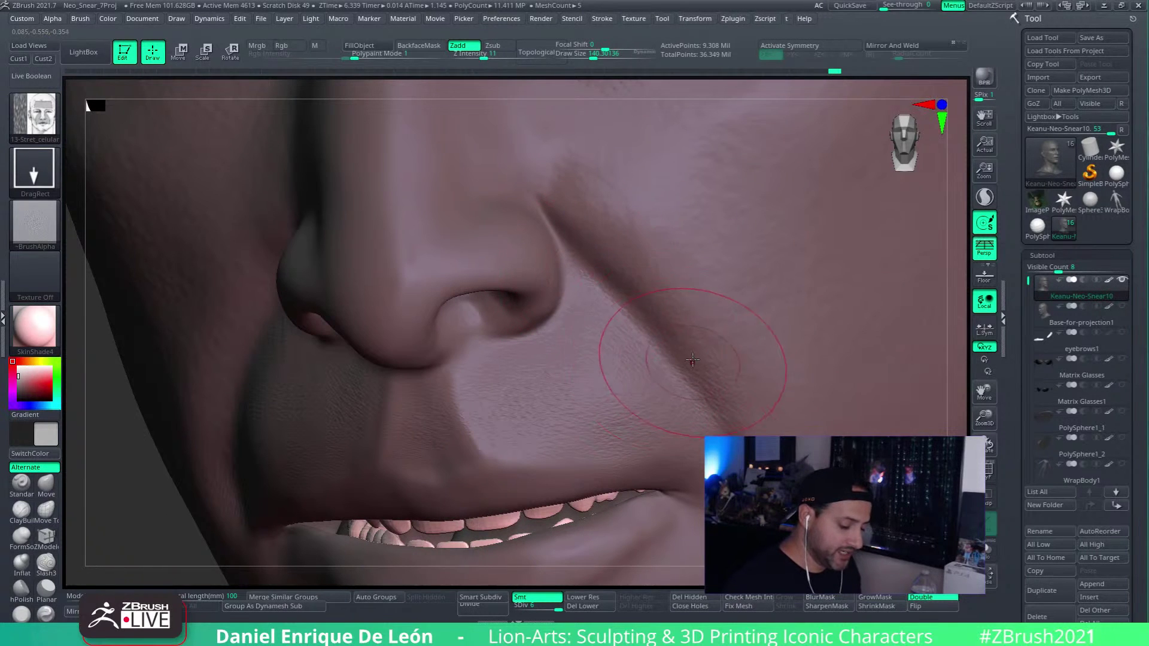
{"action": "right_click_drag", "start_coordinate": [654, 359], "coordinate": [676, 360]}
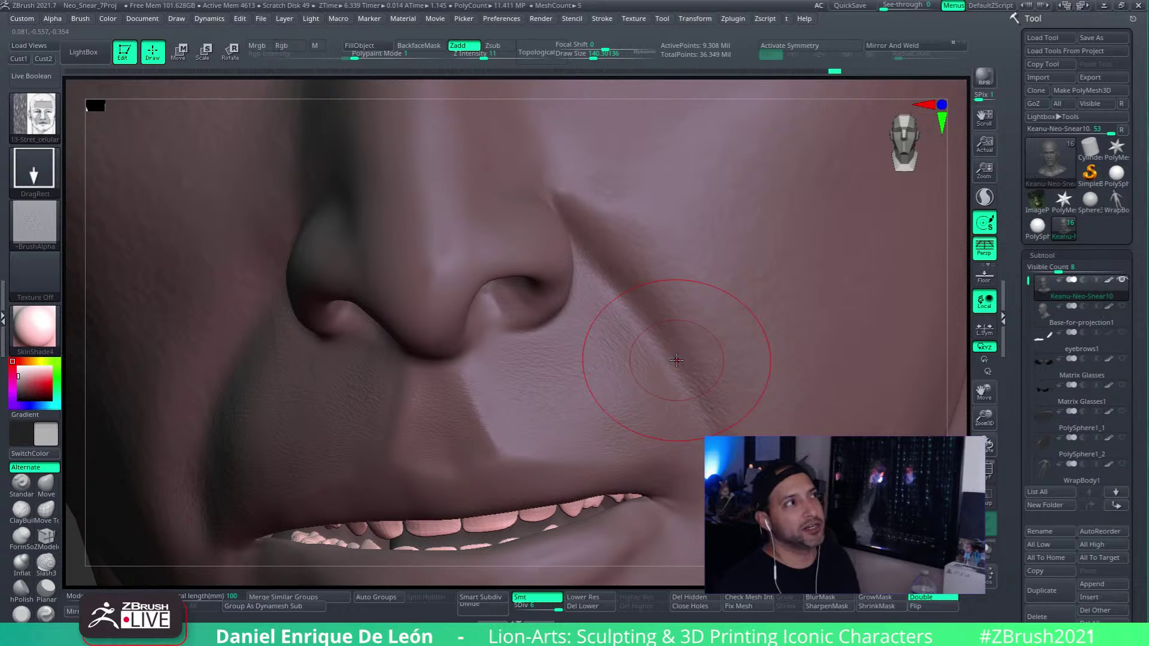
{"action": "right_click_drag", "start_coordinate": [676, 359], "coordinate": [766, 266]}
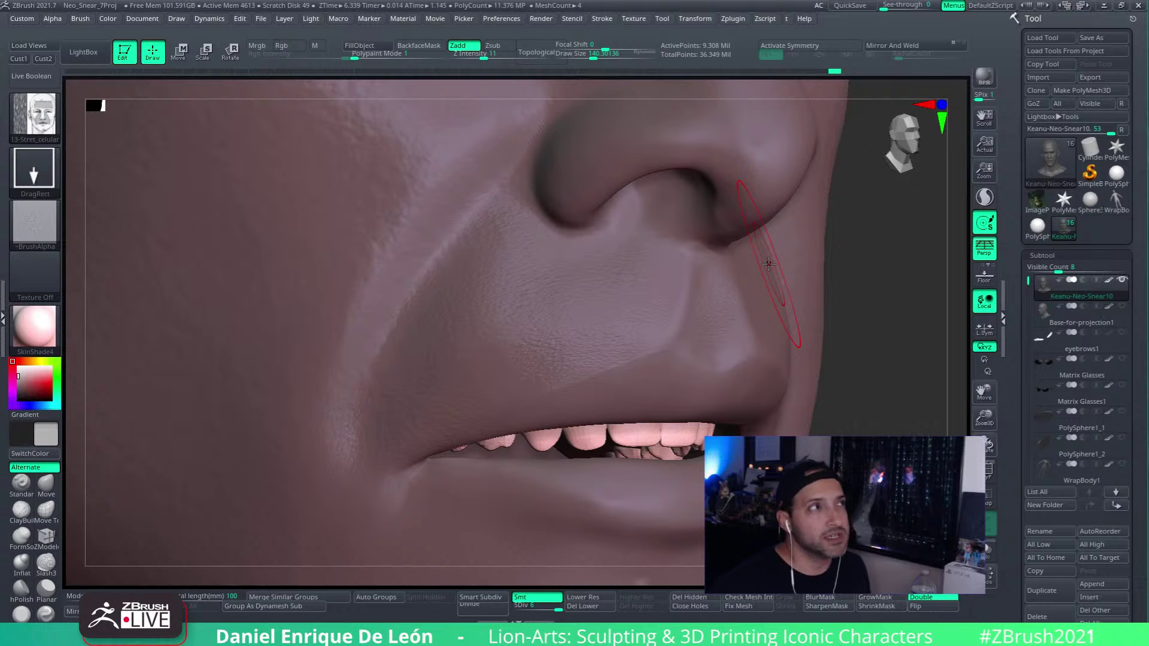
Step: Examine the skin detail on the upper lip, cheeks and nose from several angles and distances
{"action": "mouse_move", "coordinate": [896, 365]}
{"action": "left_mouse_down"}
{"action": "mouse_move", "coordinate": [852, 387]}
{"action": "mouse_move", "coordinate": [802, 352]}
{"action": "mouse_move", "coordinate": [825, 323]}
{"action": "mouse_move", "coordinate": [821, 295]}
{"action": "left_mouse_up"}
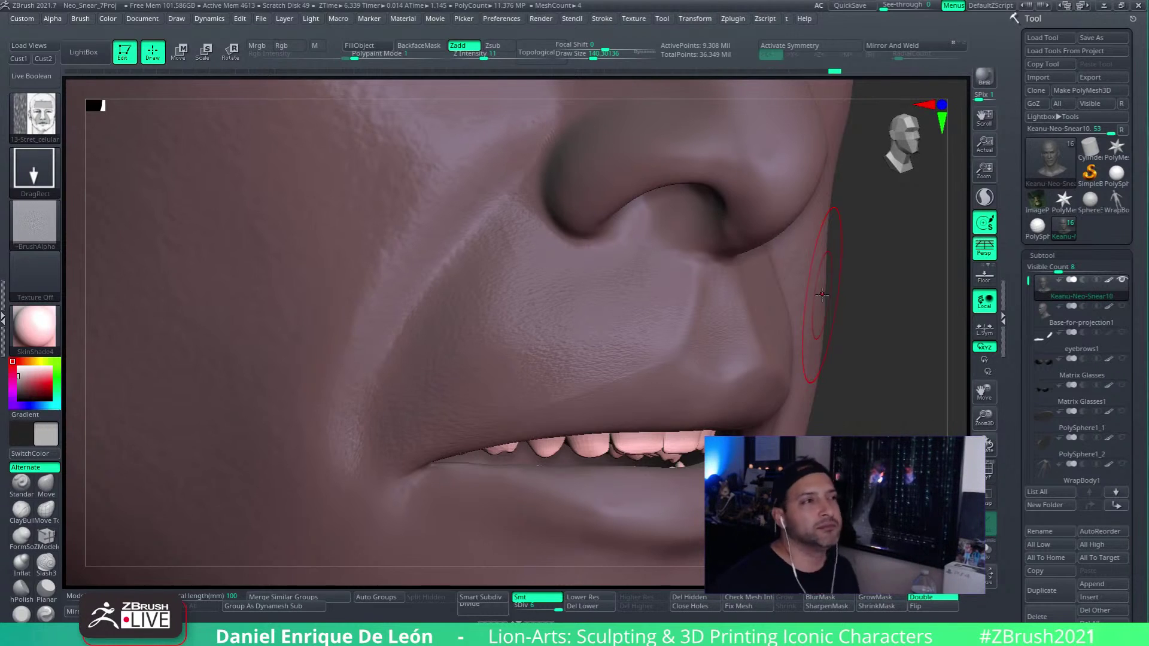
{"action": "right_click_drag", "start_coordinate": [822, 295], "coordinate": [822, 263], "text": "ctrl"}
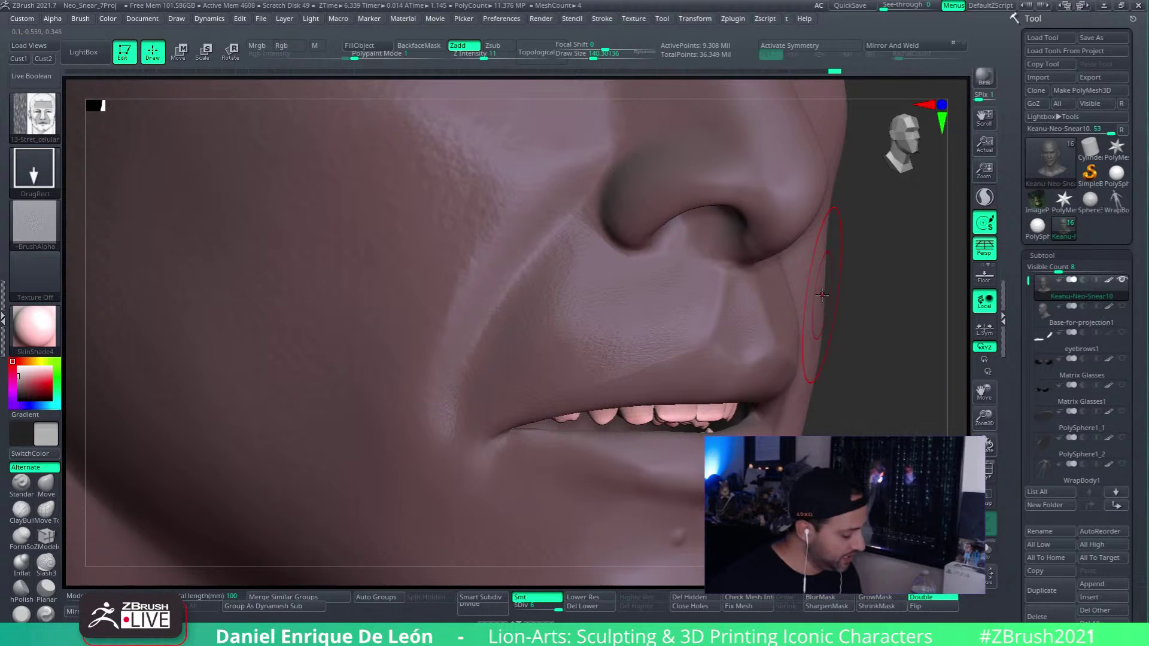
{"action": "scroll", "coordinate": [821, 295], "scroll_direction": "up", "scroll_amount": 1}
{"action": "scroll", "coordinate": [821, 294], "scroll_direction": "down", "scroll_amount": 3}
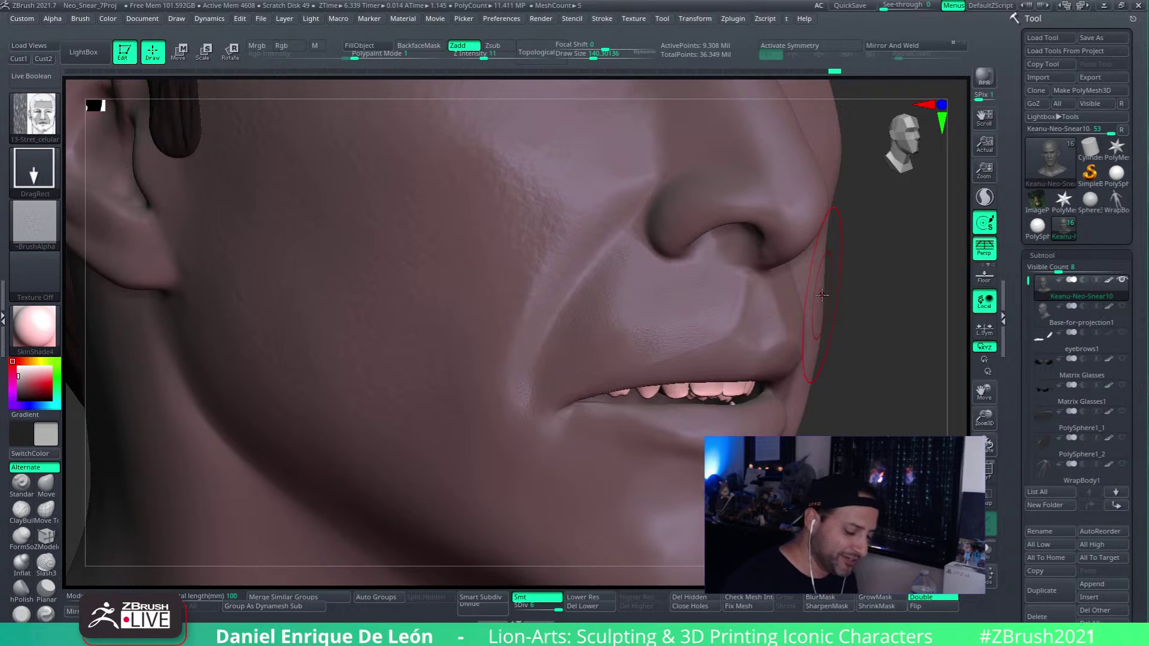
{"action": "mouse_move", "coordinate": [887, 325]}
{"action": "left_mouse_down"}
{"action": "mouse_move", "coordinate": [812, 375]}
{"action": "mouse_move", "coordinate": [791, 361]}
{"action": "left_mouse_up"}
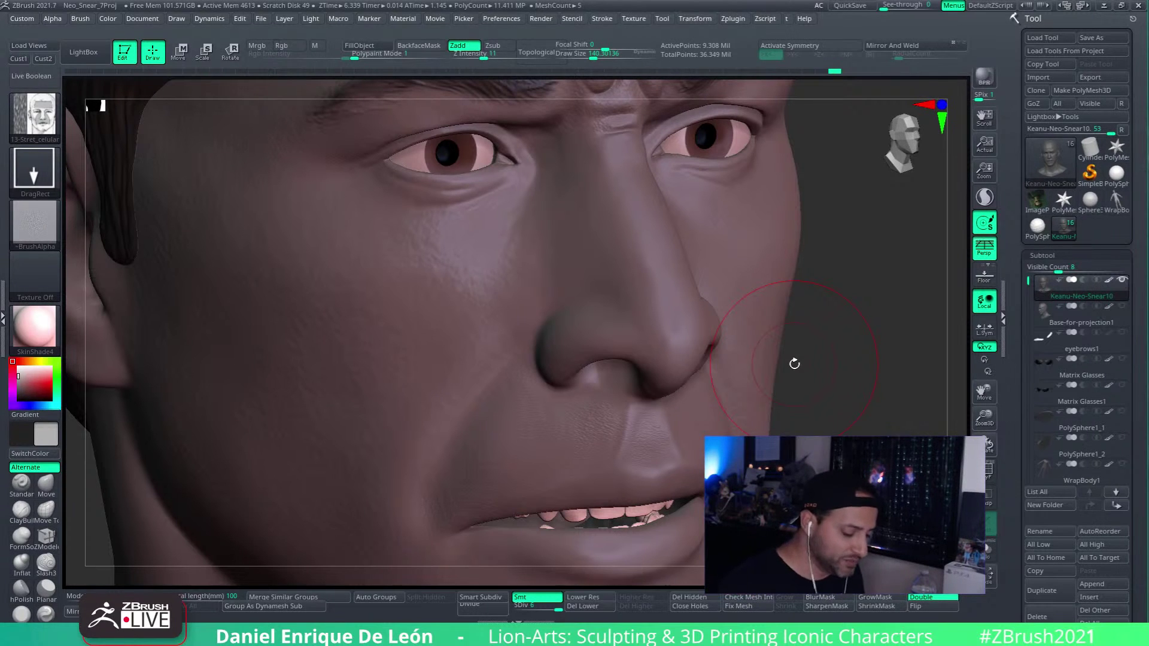
{"action": "mouse_move", "coordinate": [852, 335]}
{"action": "left_mouse_down"}
{"action": "mouse_move", "coordinate": [688, 359]}
{"action": "mouse_move", "coordinate": [667, 375]}
{"action": "mouse_move", "coordinate": [854, 303]}
{"action": "mouse_move", "coordinate": [840, 370]}
{"action": "left_mouse_up"}
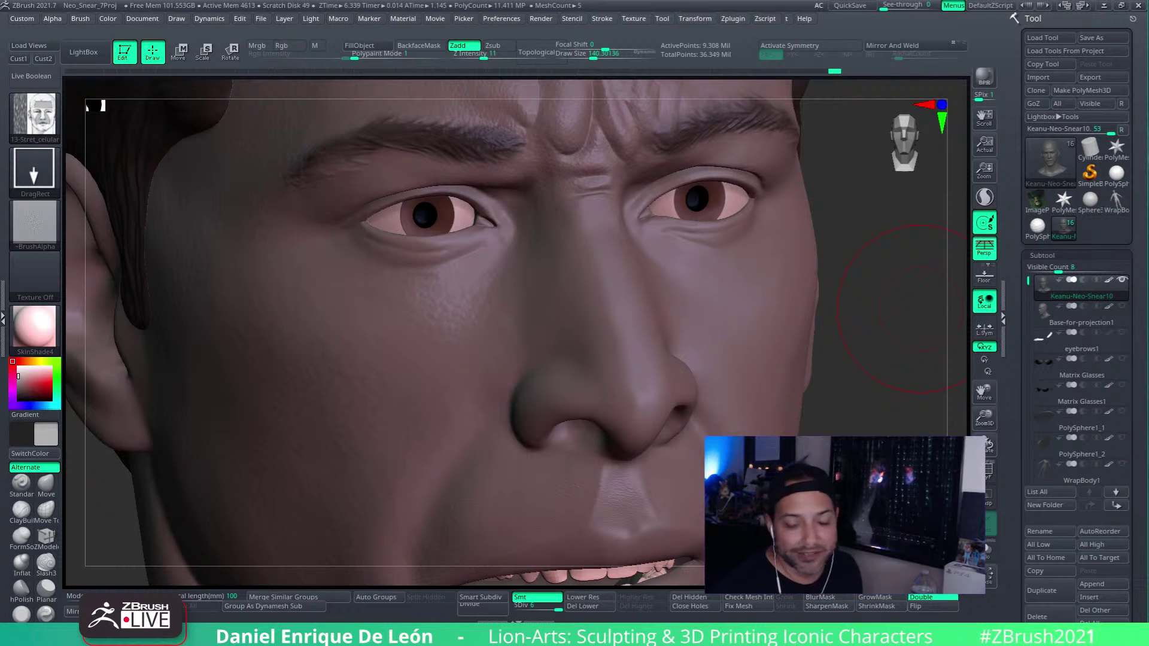
{"action": "left_click_drag", "start_coordinate": [921, 309], "coordinate": [734, 430]}
{"action": "mouse_move", "coordinate": [735, 432]}
{"action": "right_mouse_down"}
{"action": "mouse_move", "coordinate": [728, 410]}
{"action": "mouse_move", "coordinate": [790, 362]}
{"action": "right_mouse_up"}
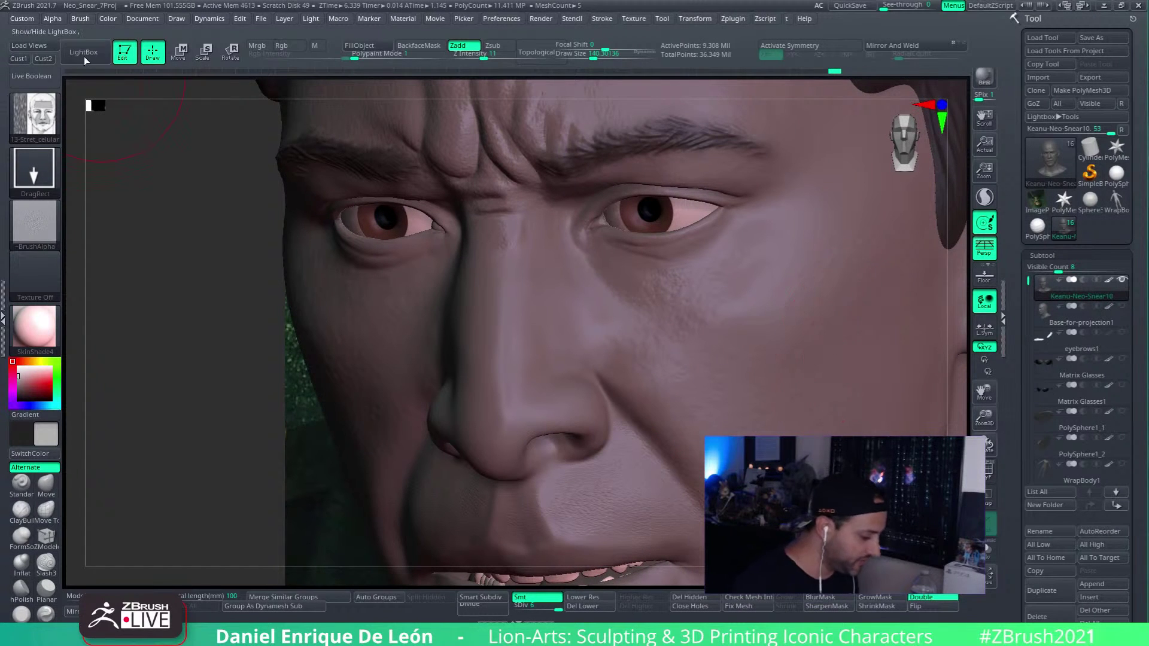
Step: Load the 03-Rou_smoke skin brush from the LightBox brush library and bring the chin into view
{"action": "key", "text": "comma"}
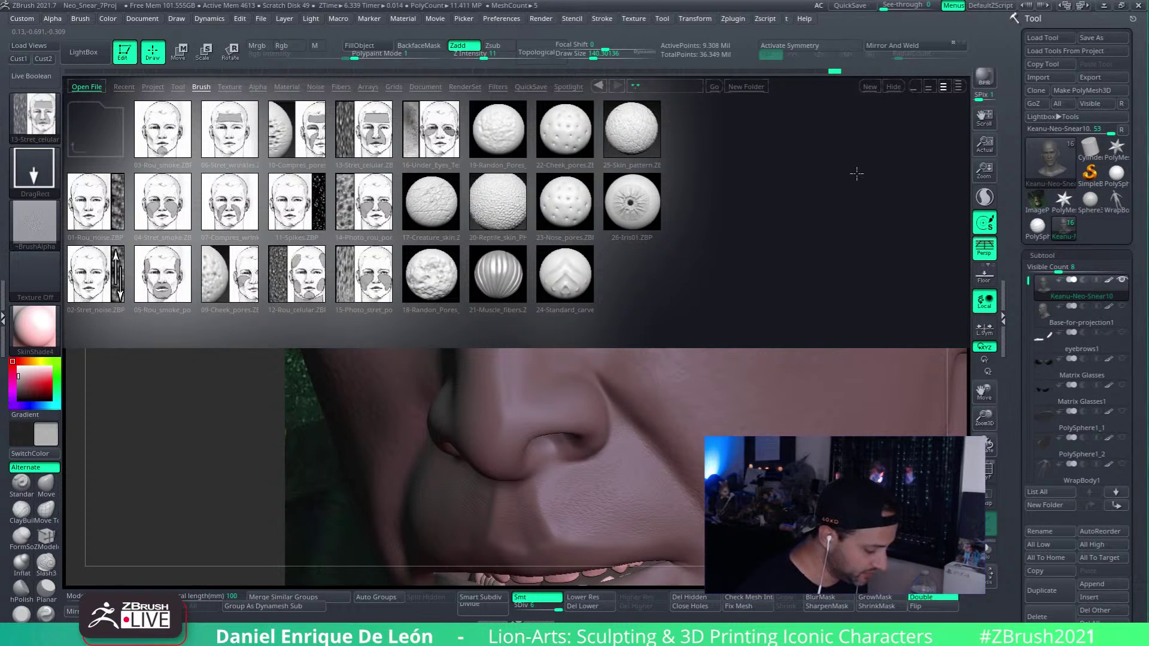
{"action": "left_click", "coordinate": [167, 289]}
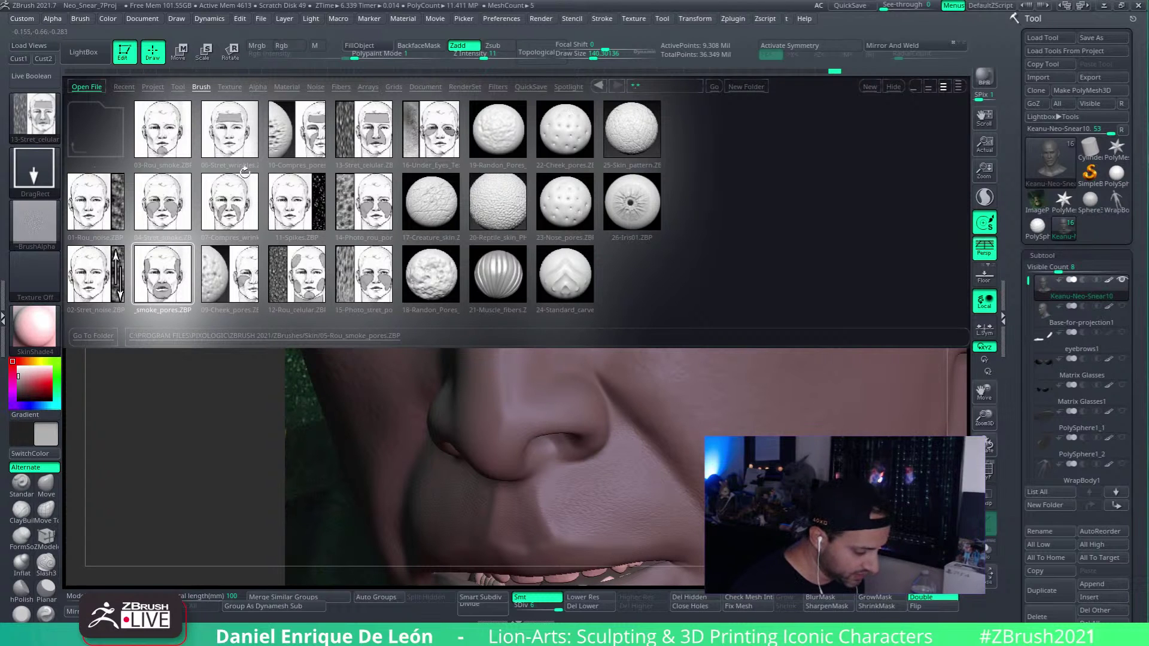
{"action": "double_click", "coordinate": [180, 133]}
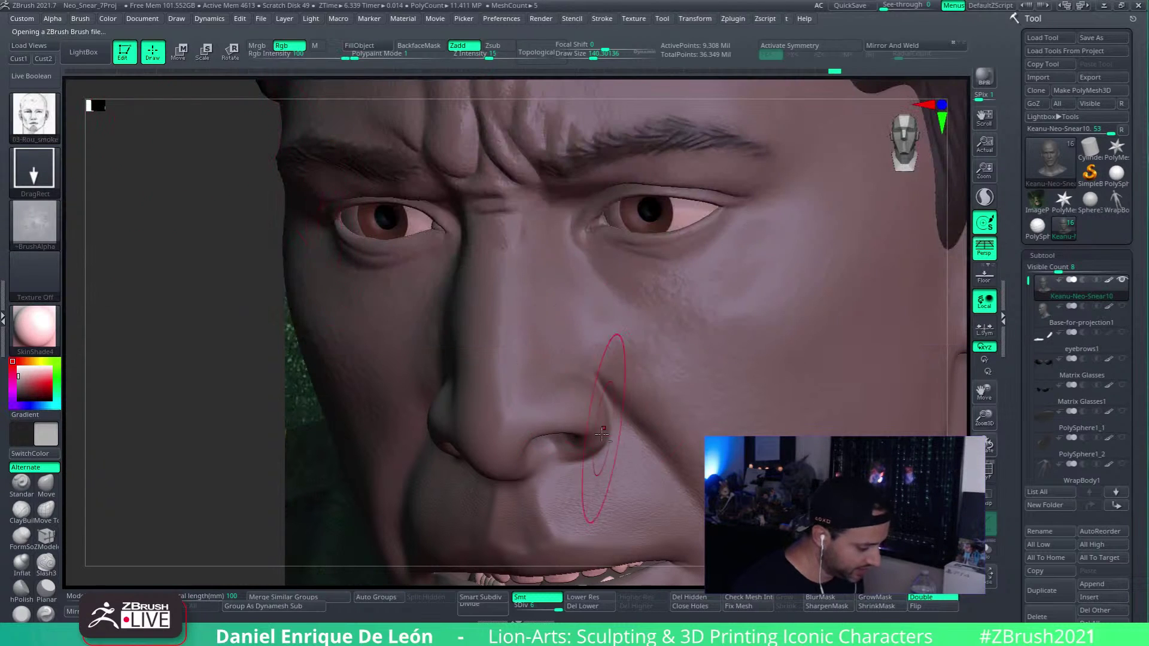
{"action": "right_click_drag", "start_coordinate": [603, 432], "coordinate": [666, 267], "text": "alt"}
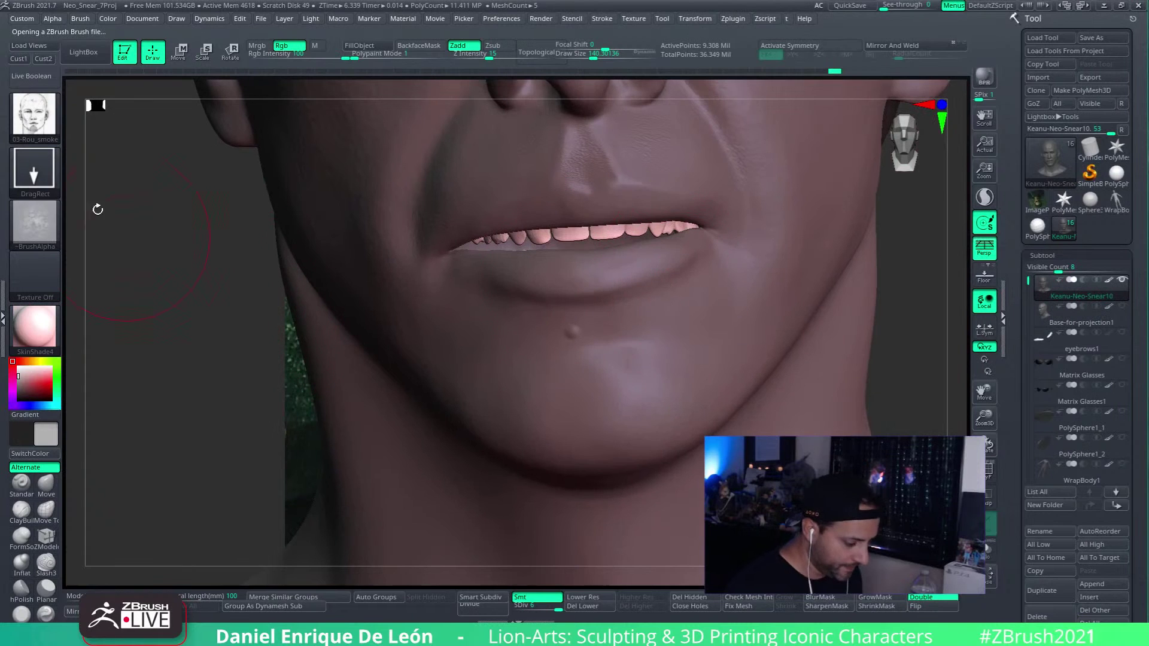
{"action": "left_click", "coordinate": [34, 171]}
{"action": "left_click", "coordinate": [34, 170]}
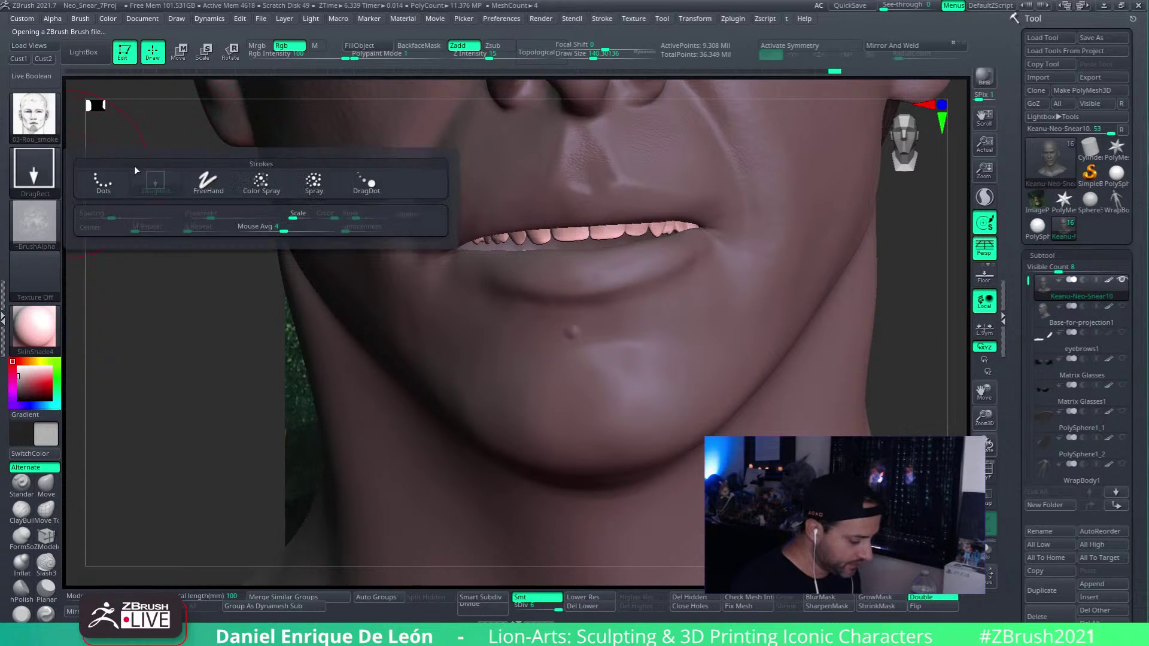
{"action": "left_click_drag", "start_coordinate": [601, 381], "coordinate": [682, 383]}
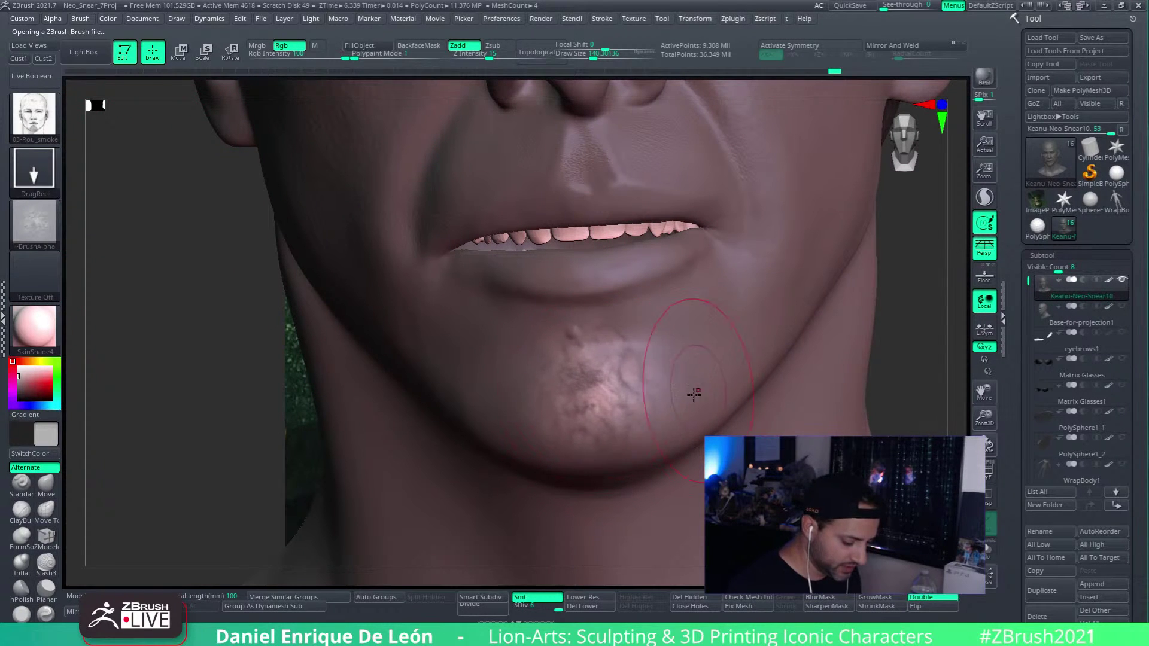
{"action": "key", "text": "ctrl+z"}
Step: Turn off Rgb colour painting for the 03-Rou_smoke brush so that its chin stamps only sculpt with Zadd
{"action": "left_click", "coordinate": [259, 46]}
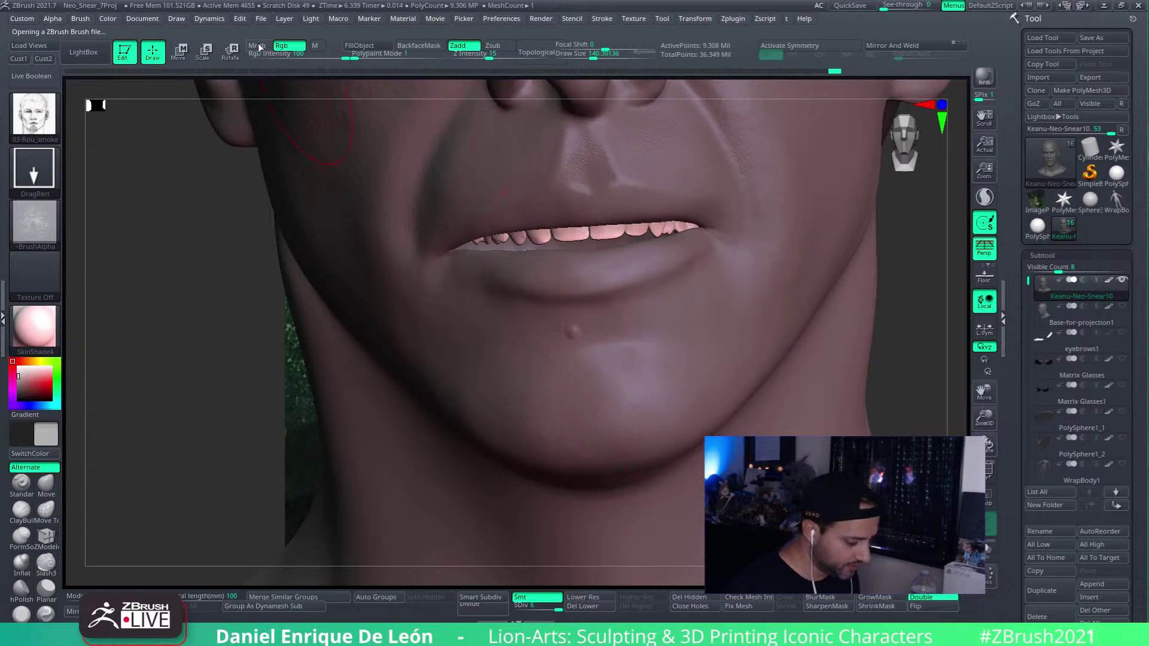
{"action": "left_click", "coordinate": [291, 48]}
{"action": "left_click", "coordinate": [291, 48]}
{"action": "right_click_drag", "start_coordinate": [627, 302], "coordinate": [645, 296]}
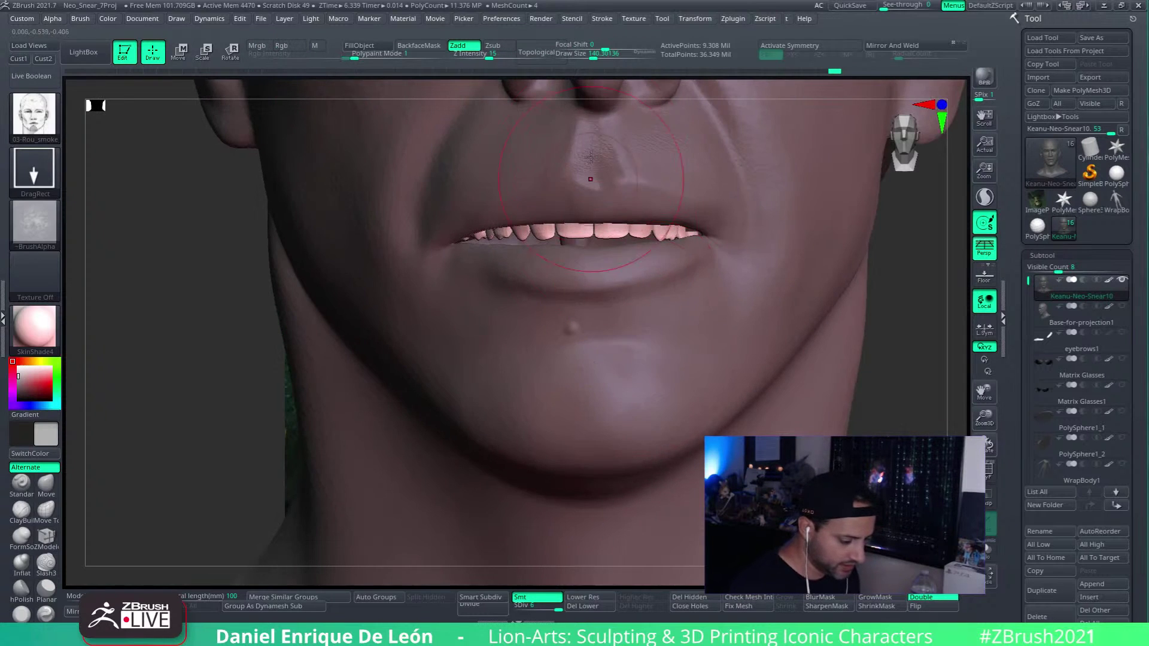
{"action": "mouse_move", "coordinate": [688, 371]}
{"action": "right_mouse_down"}
{"action": "mouse_move", "coordinate": [726, 339]}
{"action": "mouse_move", "coordinate": [710, 369]}
{"action": "right_mouse_up"}
{"action": "key", "text": "ctrl+z"}
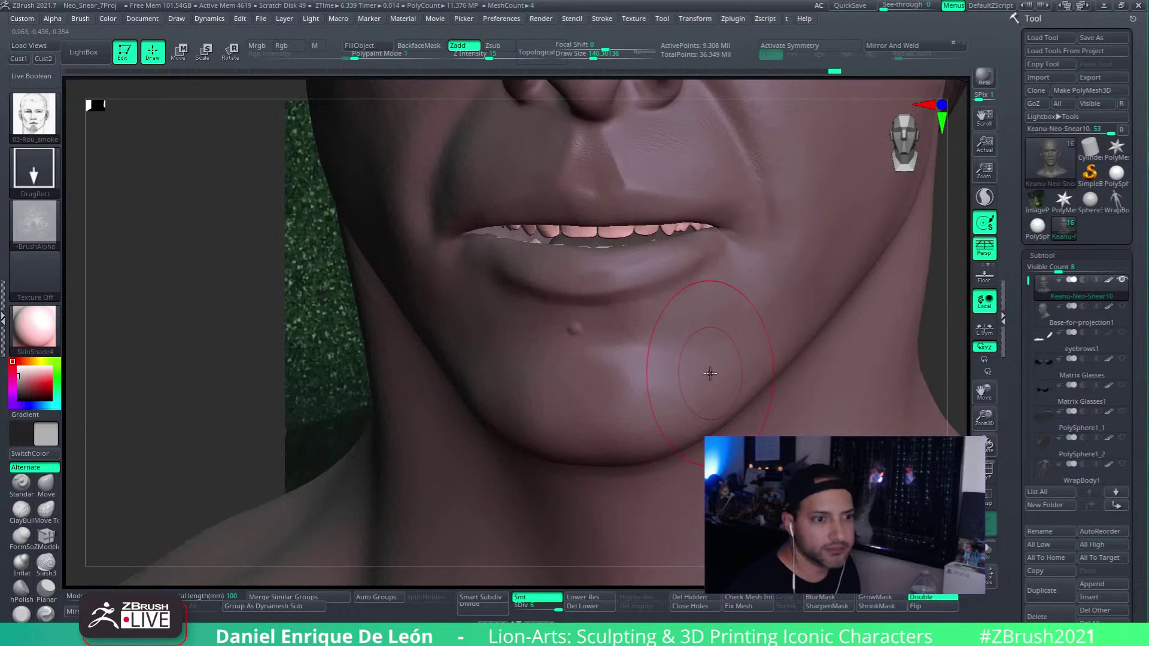
Step: Stamp the 03-Rou_smoke skin texture onto the centre of the chin below the mole
{"action": "mouse_move", "coordinate": [1116, 200]}
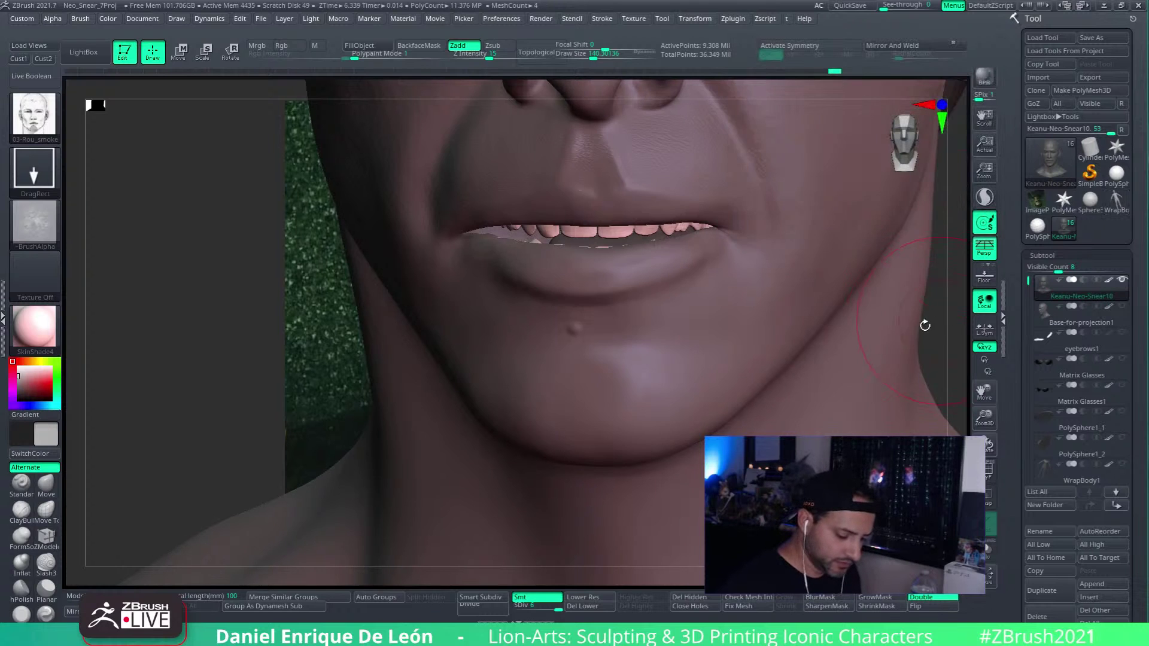
{"action": "mouse_move", "coordinate": [924, 326]}
{"action": "left_mouse_down"}
{"action": "mouse_move", "coordinate": [585, 388]}
{"action": "mouse_move", "coordinate": [623, 398]}
{"action": "left_mouse_up"}
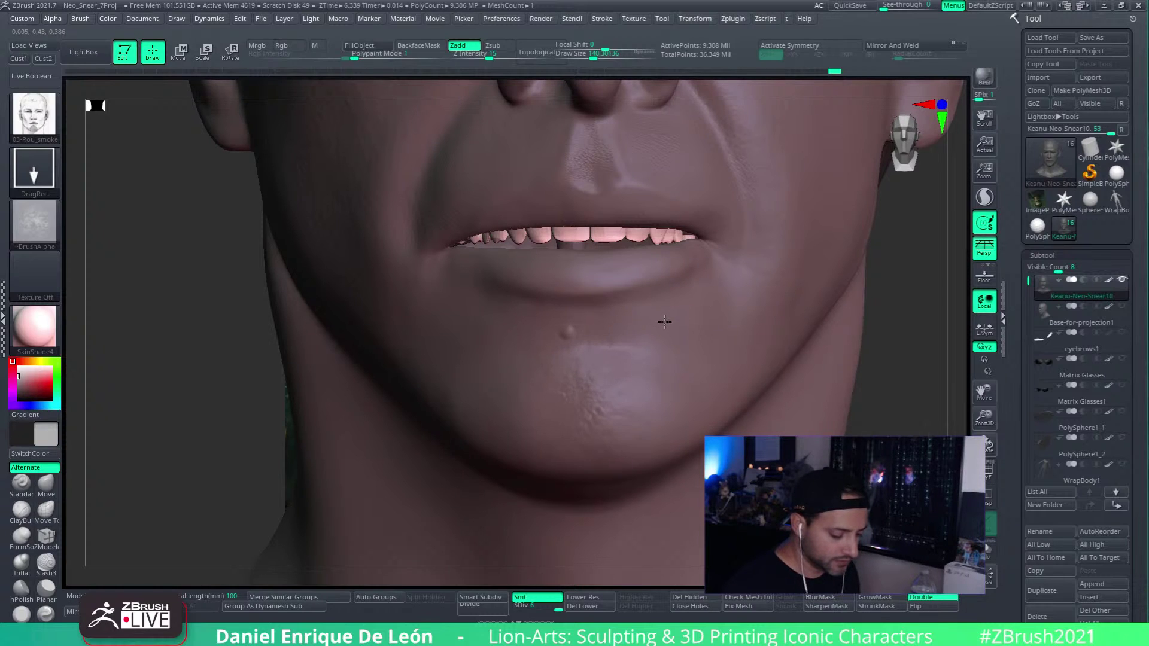
{"action": "right_click_drag", "start_coordinate": [659, 357], "coordinate": [634, 344]}
{"action": "right_click_drag", "start_coordinate": [664, 394], "coordinate": [669, 400]}
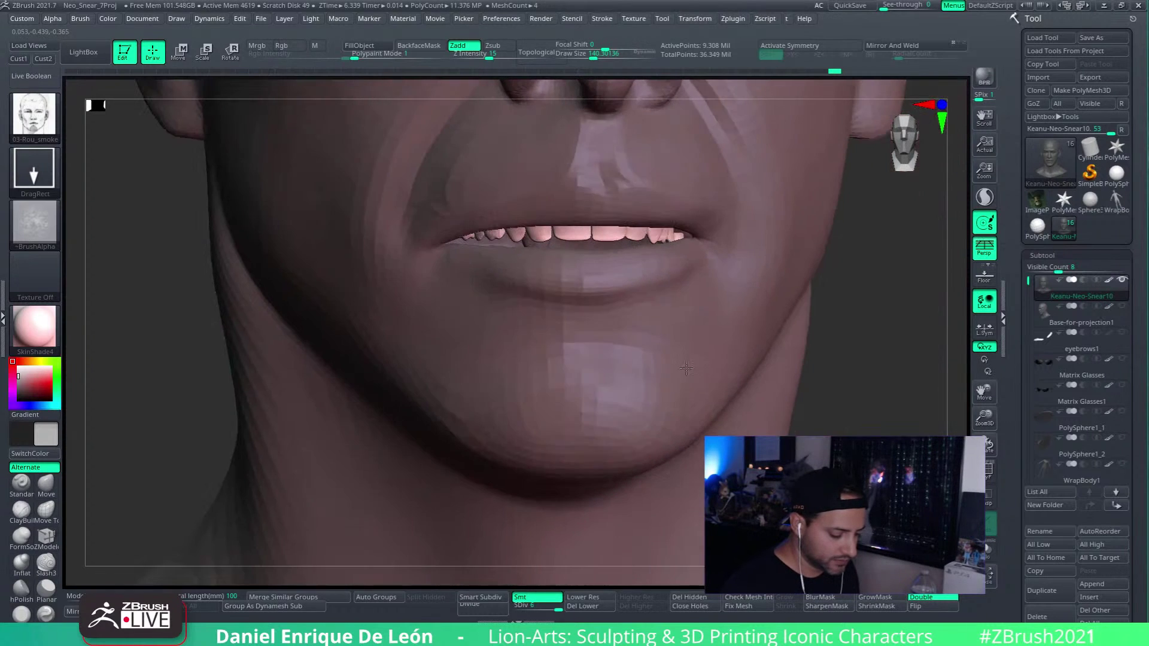
Step: Change the smoke brush's stroke from DragRect to Spray and try a pass across the left side of the chin, undoing it
{"action": "left_click", "coordinate": [52, 174]}
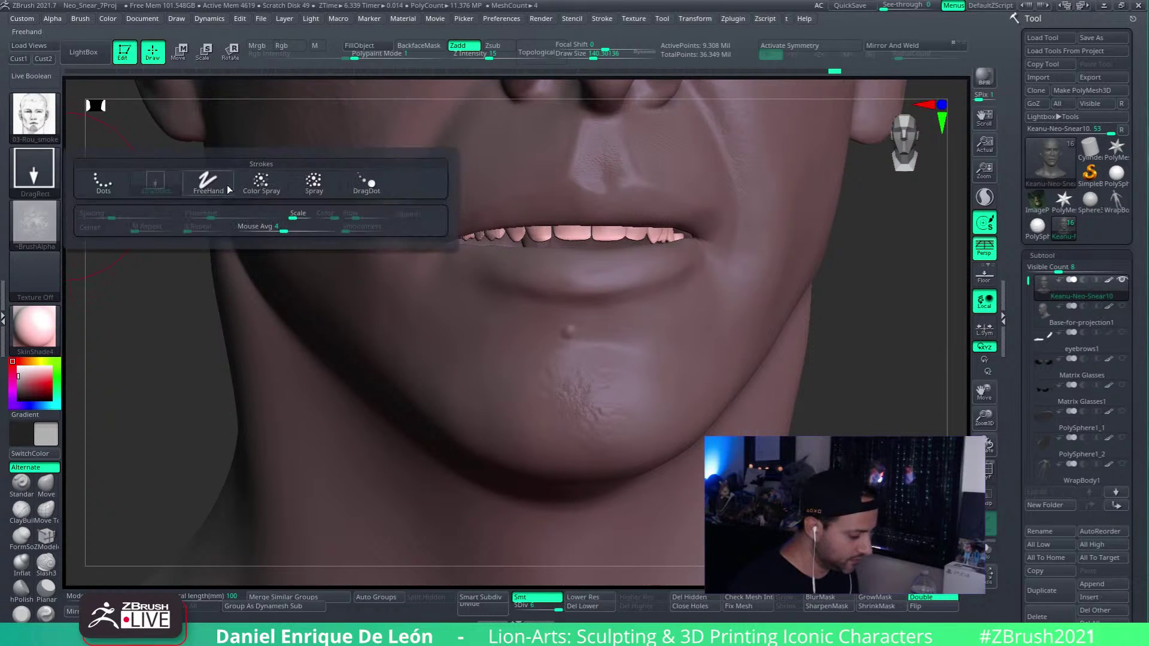
{"action": "left_click", "coordinate": [367, 182]}
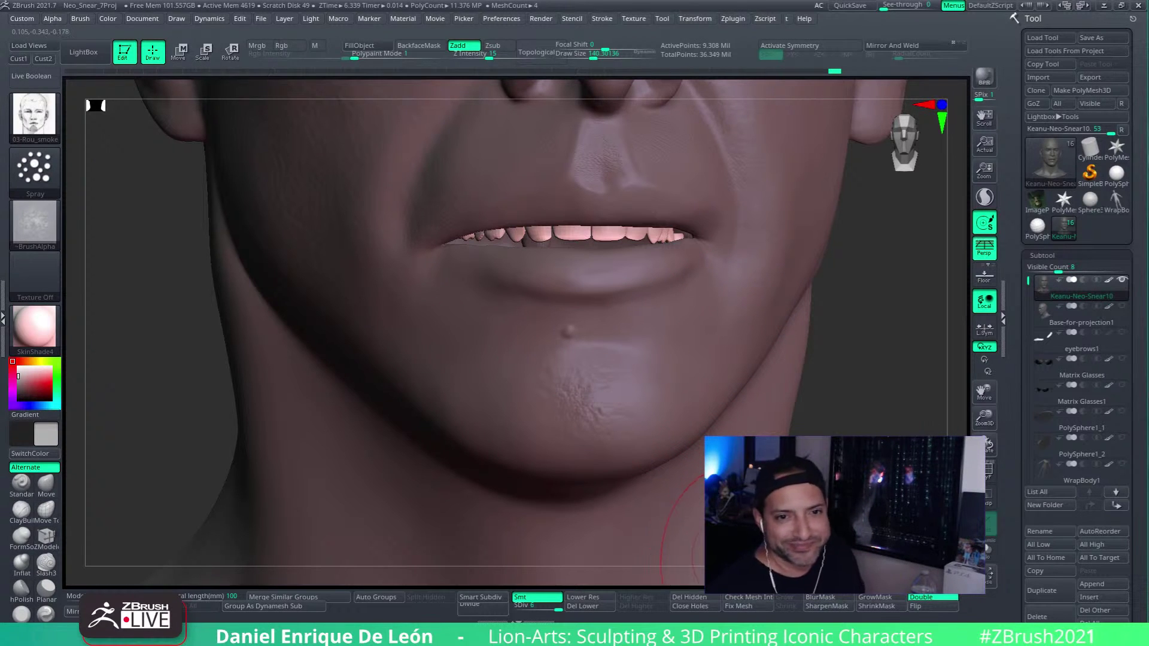
{"action": "mouse_move", "coordinate": [622, 387]}
{"action": "right_mouse_down"}
{"action": "mouse_move", "coordinate": [684, 366]}
{"action": "mouse_move", "coordinate": [685, 403]}
{"action": "right_mouse_up"}
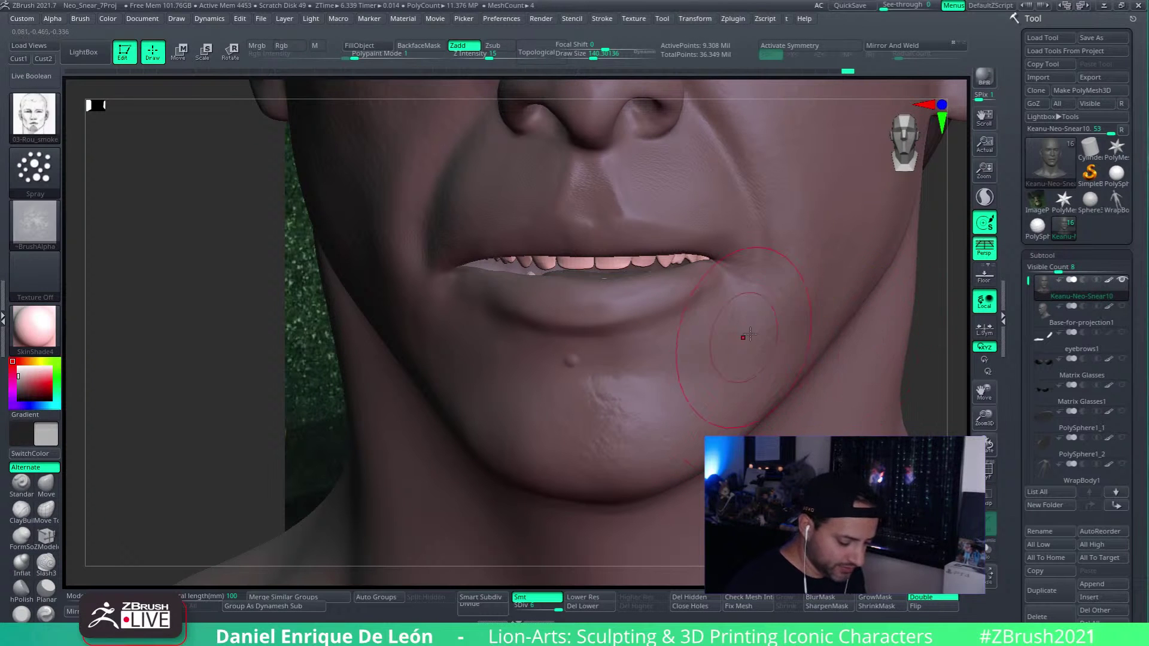
{"action": "right_click_drag", "start_coordinate": [726, 361], "coordinate": [717, 366]}
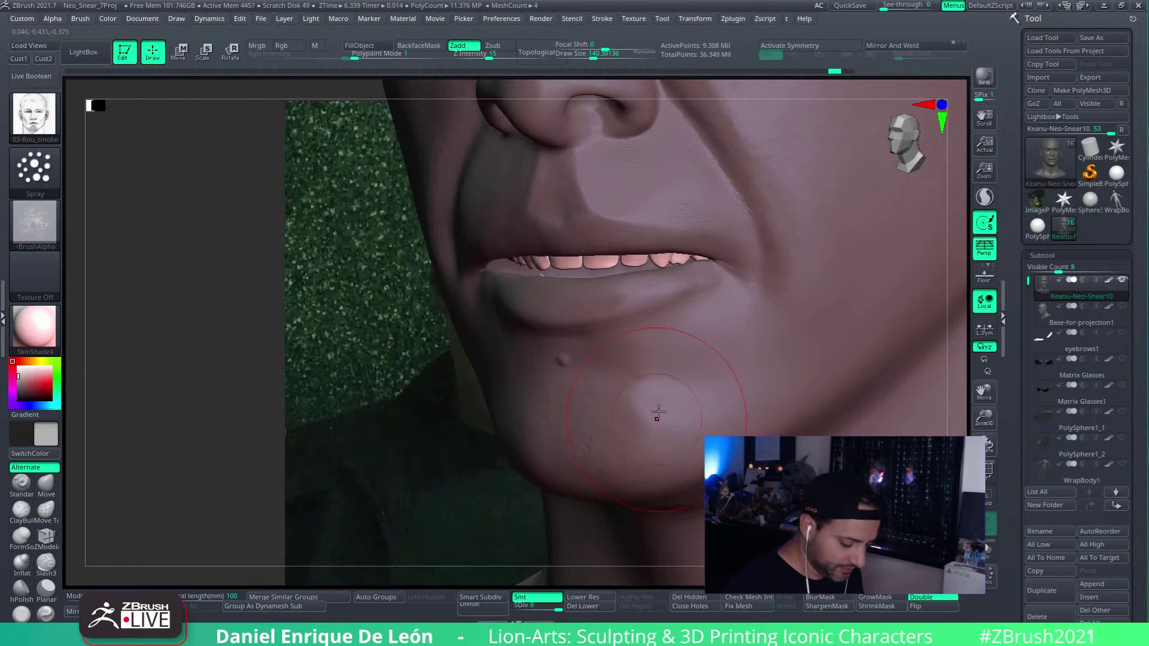
{"action": "mouse_move", "coordinate": [664, 412]}
{"action": "left_mouse_down"}
{"action": "mouse_move", "coordinate": [637, 395]}
{"action": "mouse_move", "coordinate": [761, 396]}
{"action": "left_mouse_up"}
{"action": "key", "text": "ctrl+z"}
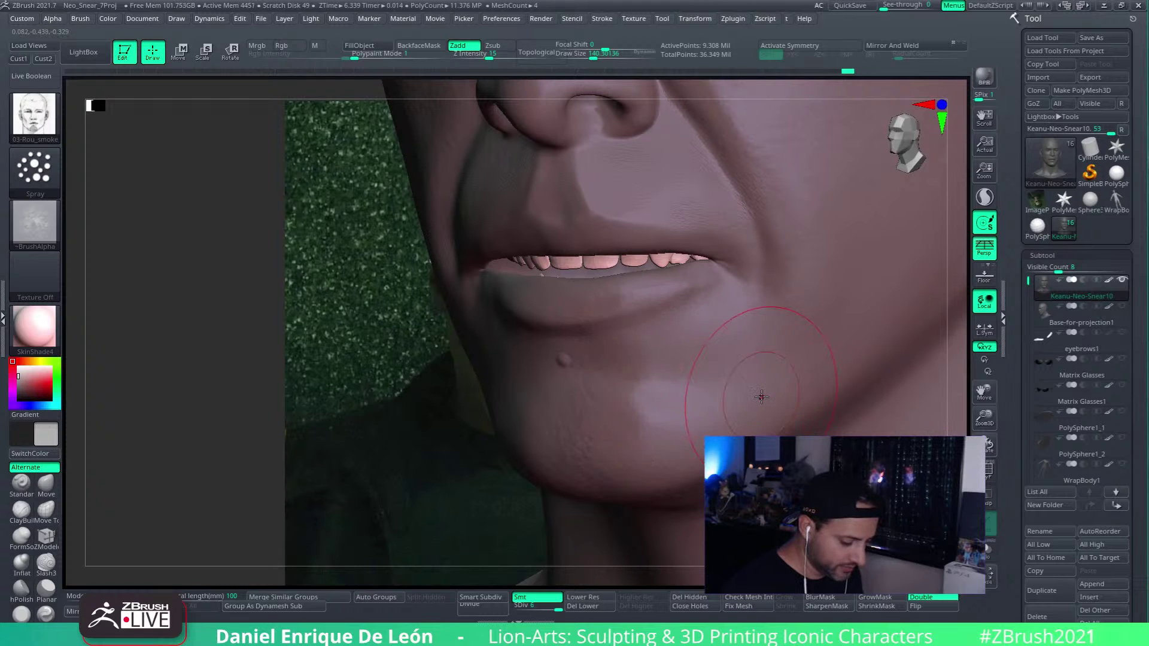
Step: Try finer spray passes on the left side of the chin at Z Intensity 11 with Draw Sizes of about 45 and 78
{"action": "left_click_drag", "start_coordinate": [605, 55], "coordinate": [578, 57]}
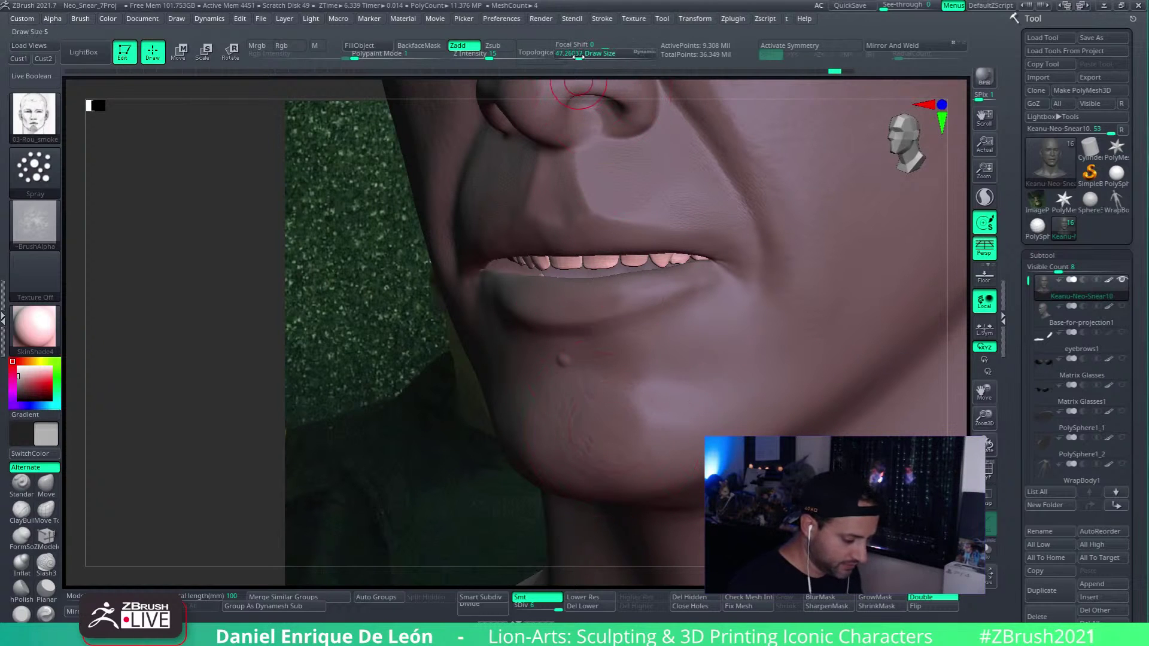
{"action": "left_click_drag", "start_coordinate": [488, 56], "coordinate": [483, 56]}
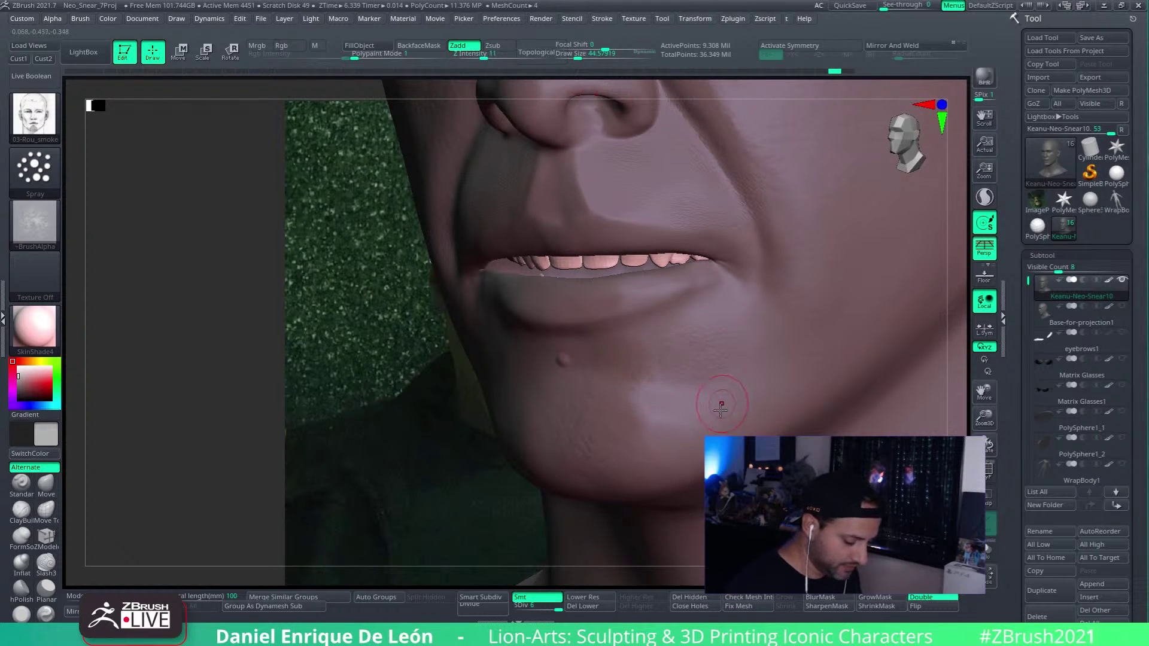
{"action": "key", "text": "ctrl+z"}
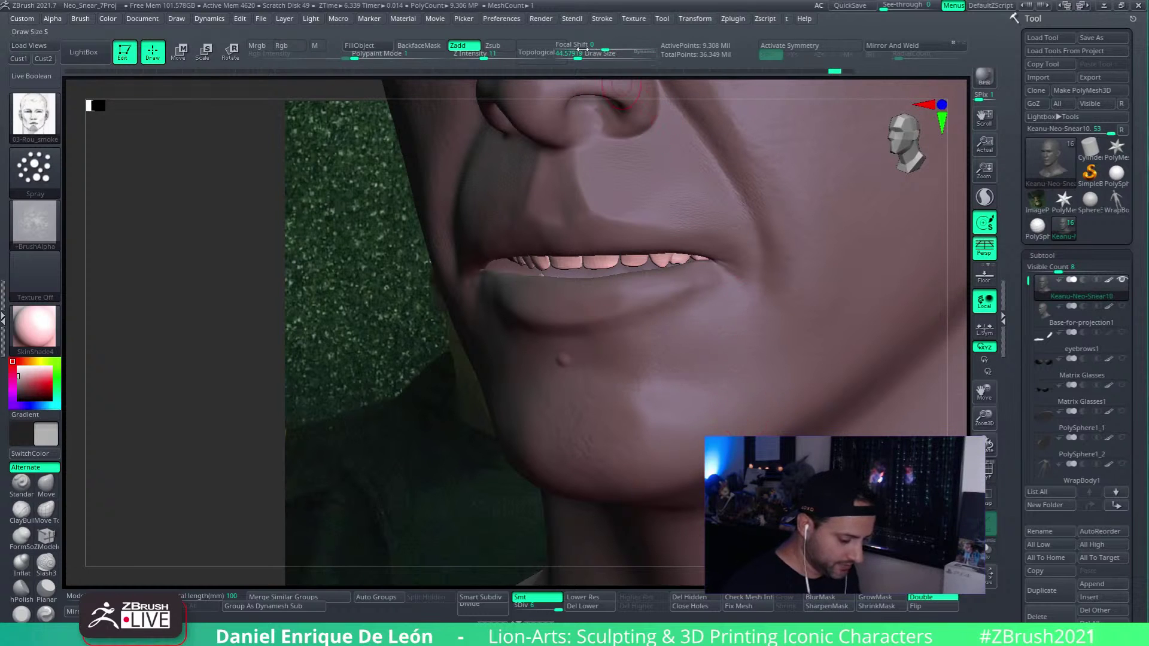
{"action": "left_click_drag", "start_coordinate": [578, 56], "coordinate": [584, 57]}
{"action": "right_click_drag", "start_coordinate": [654, 318], "coordinate": [722, 334]}
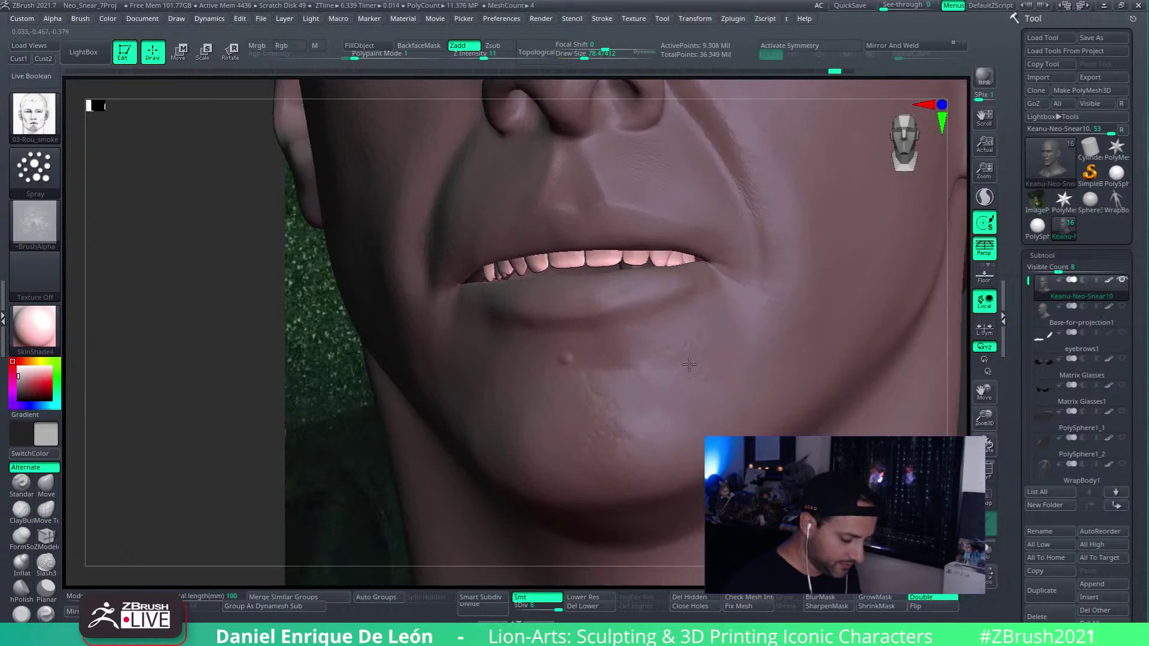
{"action": "left_click_drag", "start_coordinate": [703, 435], "coordinate": [718, 392]}
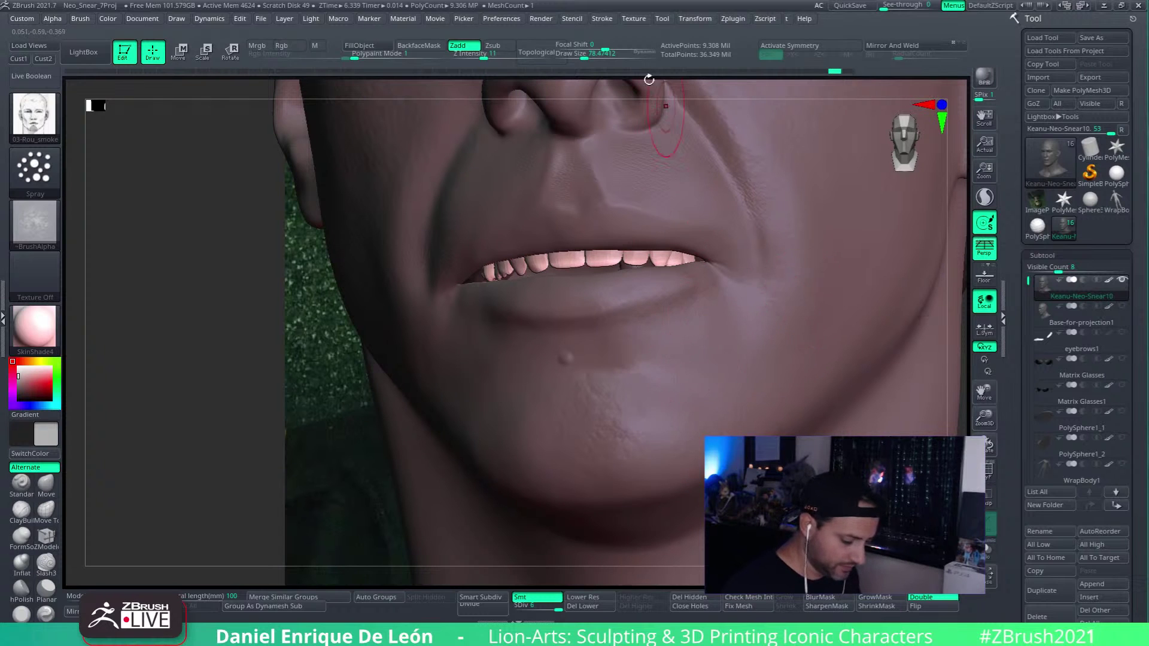
Step: Set Draw Size to about 140 and Z Intensity to 5, and spray subtle skin texture across both sides of the chin
{"action": "left_click_drag", "start_coordinate": [571, 56], "coordinate": [592, 57]}
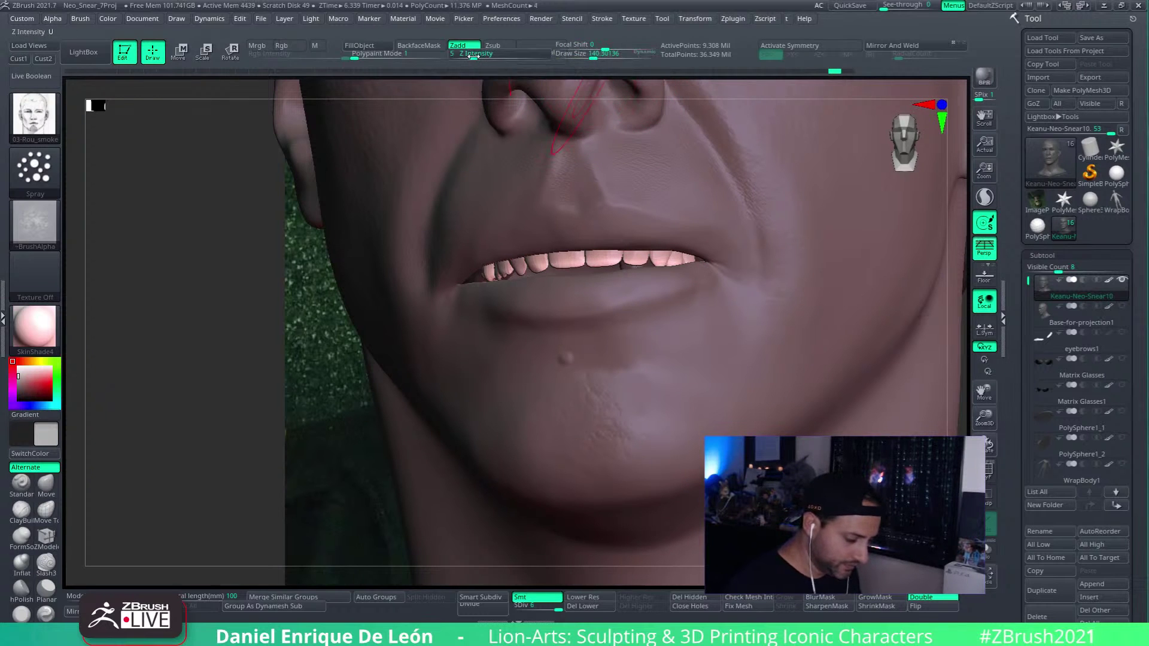
{"action": "left_click_drag", "start_coordinate": [483, 55], "coordinate": [473, 55]}
{"action": "mouse_move", "coordinate": [675, 401]}
{"action": "right_mouse_down", "text": "alt"}
{"action": "mouse_move", "coordinate": [673, 339]}
{"action": "mouse_move", "coordinate": [772, 340]}
{"action": "right_mouse_up", "text": "alt"}
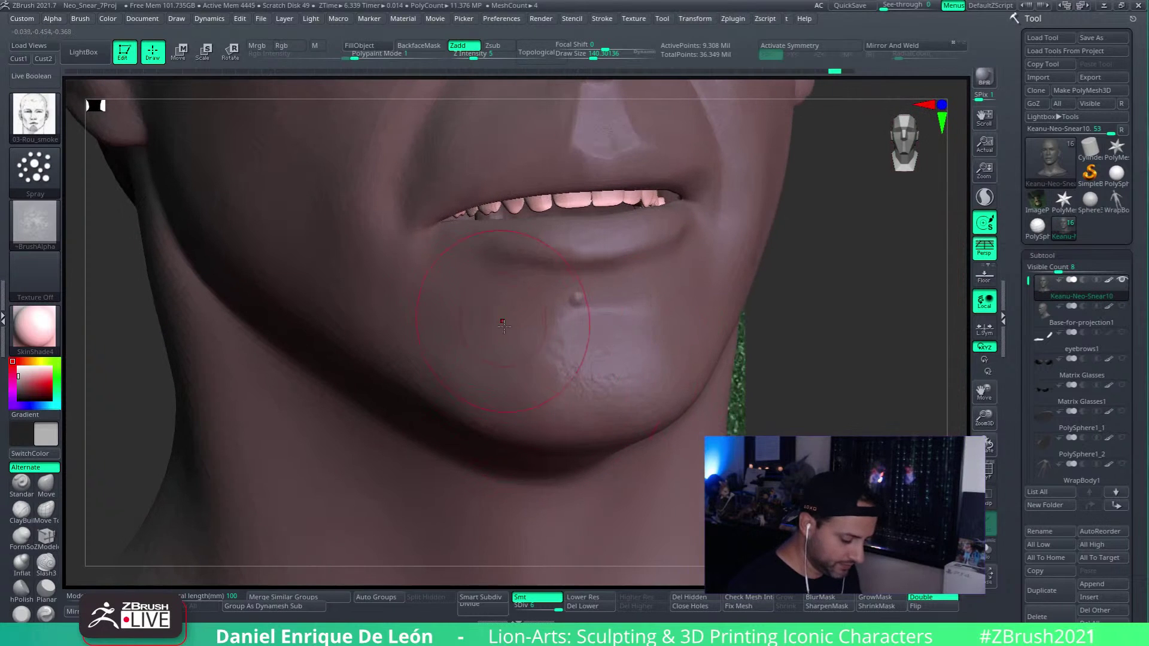
{"action": "right_click_drag", "start_coordinate": [607, 372], "coordinate": [678, 339]}
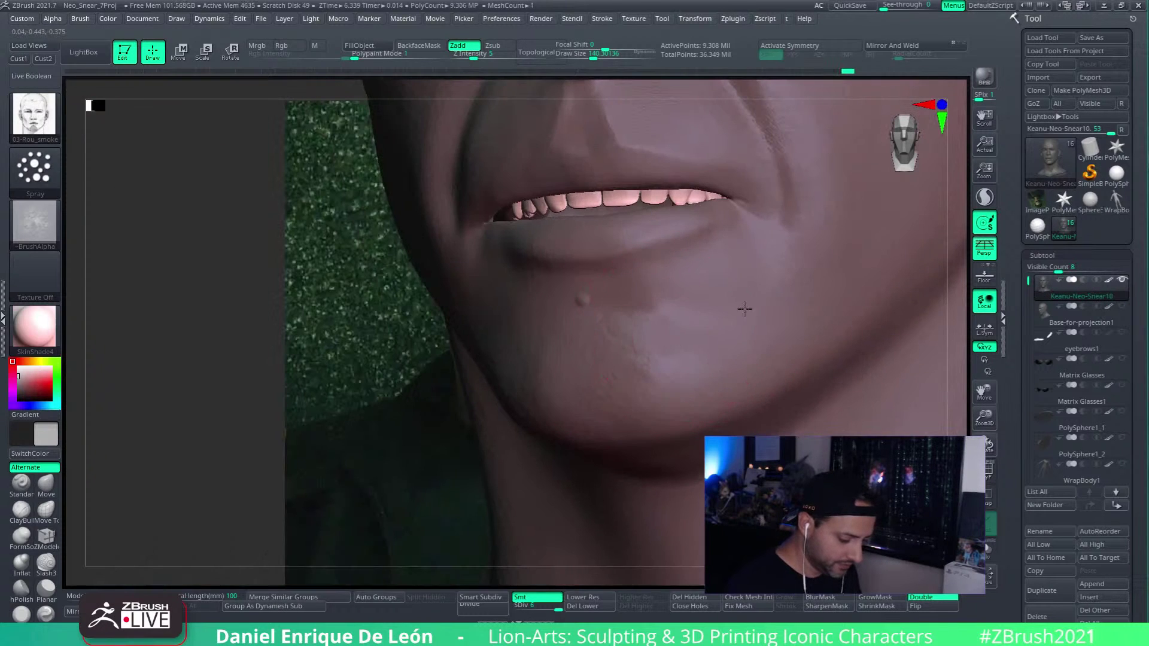
{"action": "right_click_drag", "start_coordinate": [744, 309], "coordinate": [706, 367]}
{"action": "right_click_drag", "start_coordinate": [752, 314], "coordinate": [820, 347]}
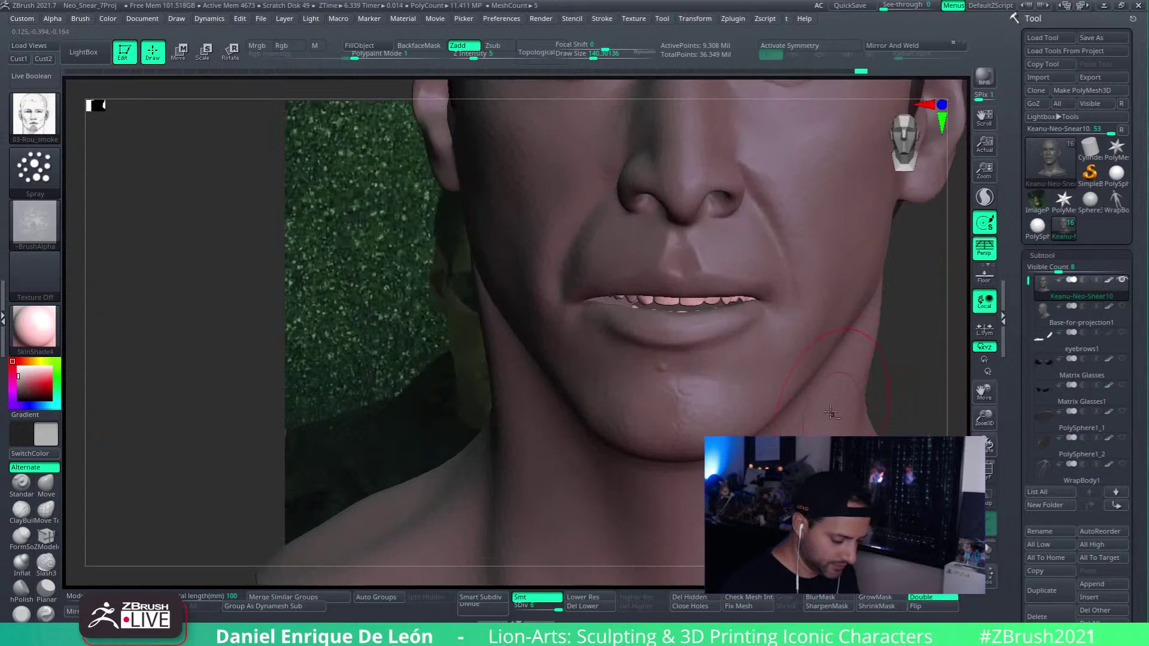
Step: Spray the subtle skin texture along the right jawline and over the underside of the chin
{"action": "right_click_drag", "start_coordinate": [830, 412], "coordinate": [579, 415]}
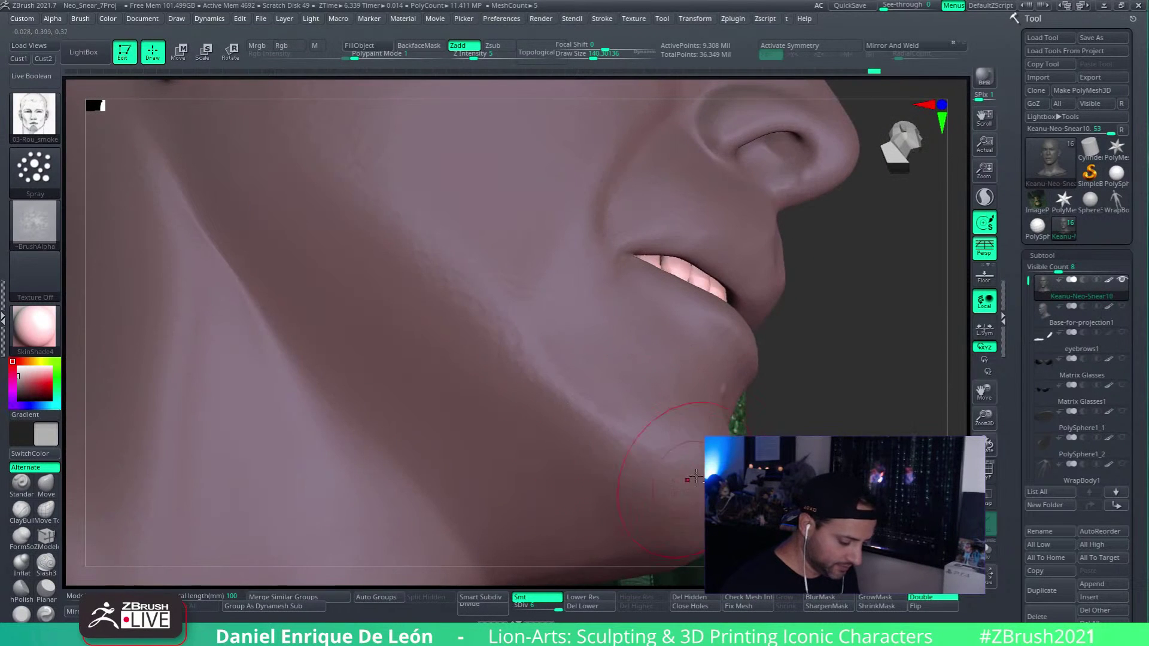
{"action": "right_click_drag", "start_coordinate": [696, 476], "coordinate": [575, 290]}
{"action": "right_click_drag", "start_coordinate": [639, 446], "coordinate": [598, 262]}
{"action": "right_click_drag", "start_coordinate": [666, 387], "coordinate": [646, 264]}
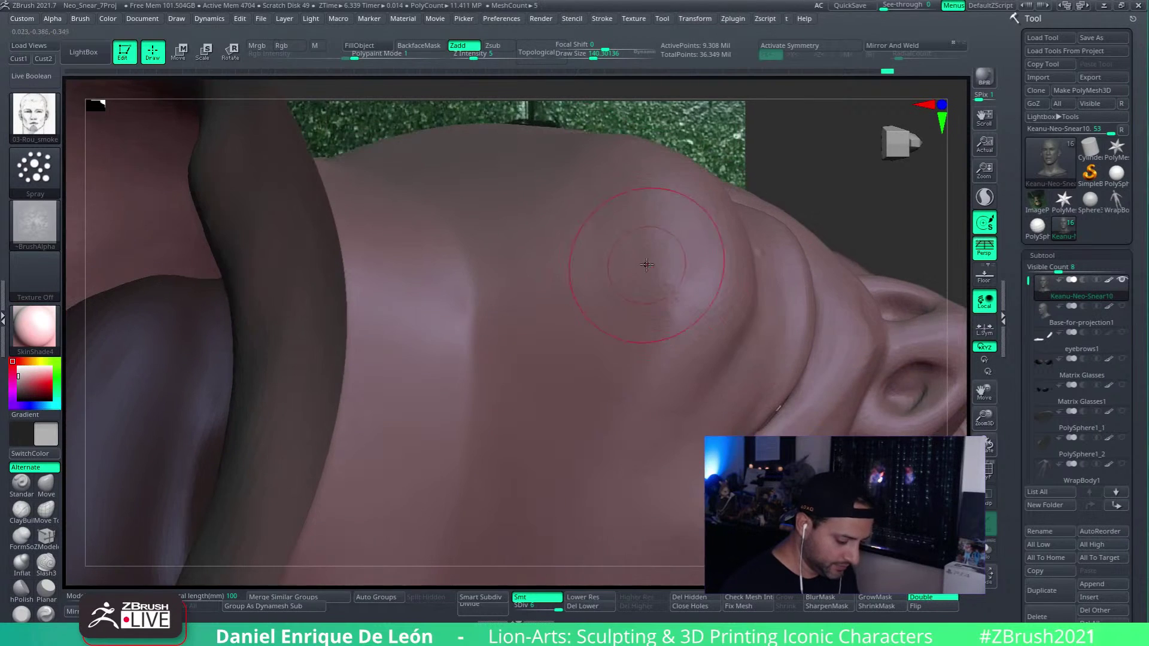
{"action": "mouse_move", "coordinate": [619, 442]}
{"action": "right_mouse_down"}
{"action": "mouse_move", "coordinate": [671, 246]}
{"action": "mouse_move", "coordinate": [646, 239]}
{"action": "mouse_move", "coordinate": [607, 292]}
{"action": "right_mouse_up"}
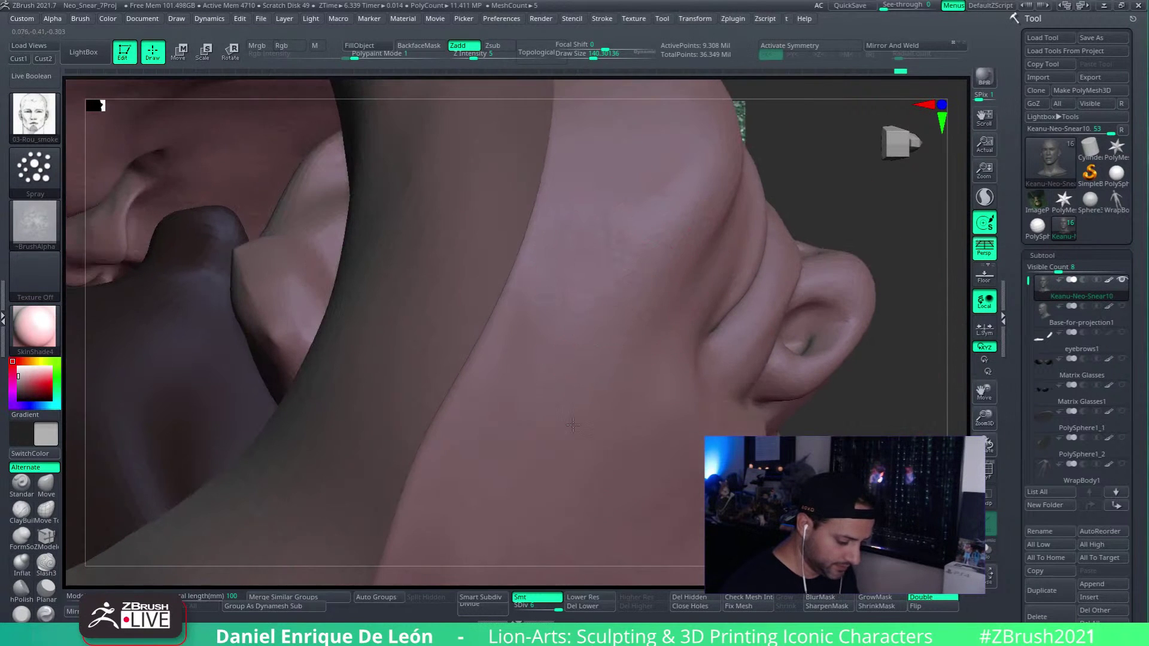
Step: Spray the subtle skin texture over the side of the chin and the area below the left mouth corner
{"action": "mouse_move", "coordinate": [573, 424]}
{"action": "right_mouse_down"}
{"action": "mouse_move", "coordinate": [618, 343]}
{"action": "mouse_move", "coordinate": [649, 241]}
{"action": "mouse_move", "coordinate": [585, 360]}
{"action": "mouse_move", "coordinate": [585, 406]}
{"action": "mouse_move", "coordinate": [604, 335]}
{"action": "mouse_move", "coordinate": [643, 479]}
{"action": "mouse_move", "coordinate": [658, 480]}
{"action": "mouse_move", "coordinate": [662, 400]}
{"action": "mouse_move", "coordinate": [649, 492]}
{"action": "right_mouse_up"}
{"action": "mouse_move", "coordinate": [633, 452]}
{"action": "right_mouse_down", "text": "alt"}
{"action": "mouse_move", "coordinate": [623, 518]}
{"action": "mouse_move", "coordinate": [669, 487]}
{"action": "mouse_move", "coordinate": [657, 442]}
{"action": "right_mouse_up", "text": "alt"}
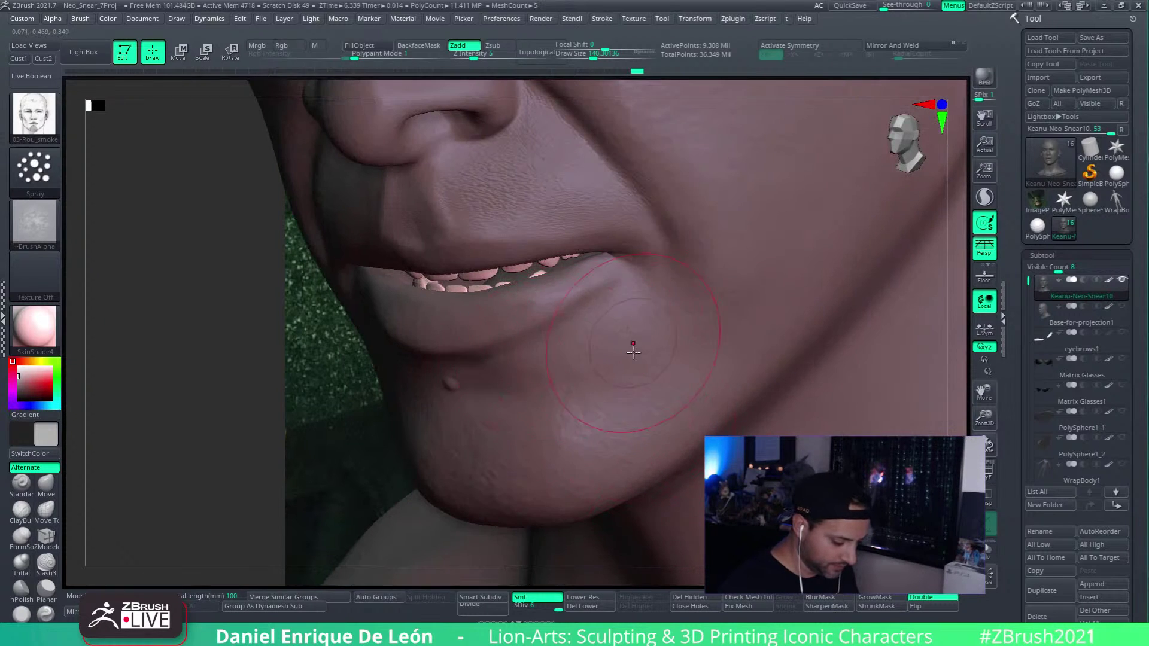
{"action": "mouse_move", "coordinate": [633, 350]}
{"action": "right_mouse_down"}
{"action": "mouse_move", "coordinate": [676, 347]}
{"action": "mouse_move", "coordinate": [621, 395]}
{"action": "right_mouse_up"}
{"action": "right_click_drag", "start_coordinate": [526, 406], "coordinate": [613, 443]}
{"action": "right_click_drag", "start_coordinate": [521, 351], "coordinate": [595, 363]}
Step: Switch the stroke back to DragRect, set Z Intensity to 10, and stamp skin texture on the chin near the mole
{"action": "left_click", "coordinate": [34, 172]}
{"action": "left_click", "coordinate": [156, 181]}
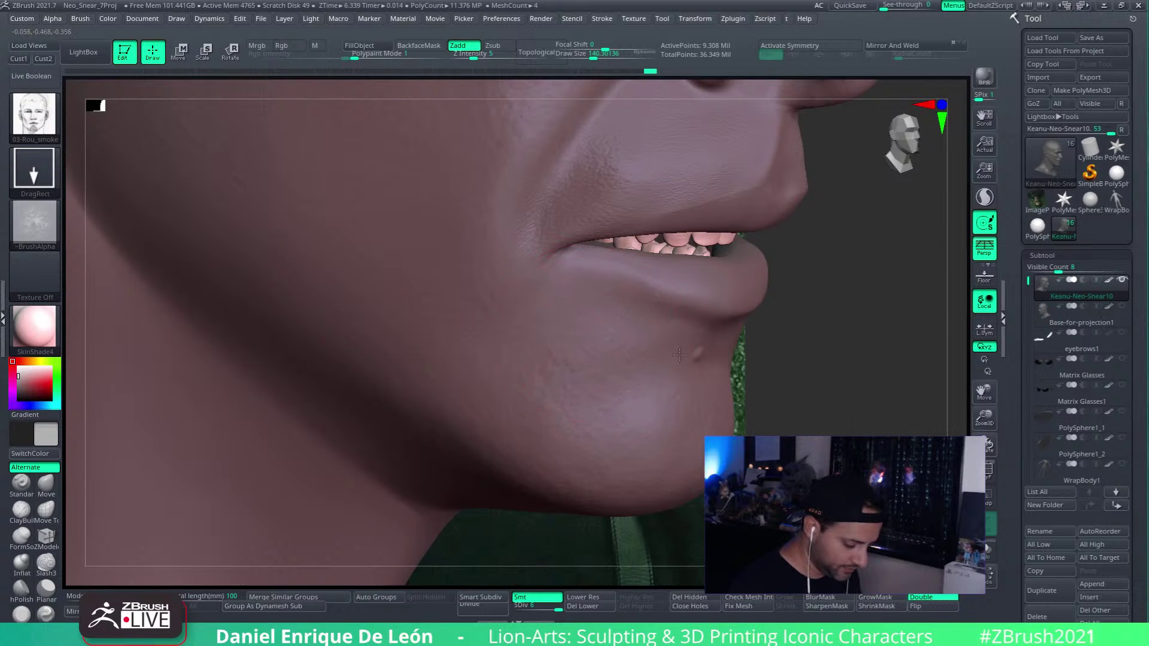
{"action": "left_click", "coordinate": [480, 55]}
{"action": "type", "text": "10"}
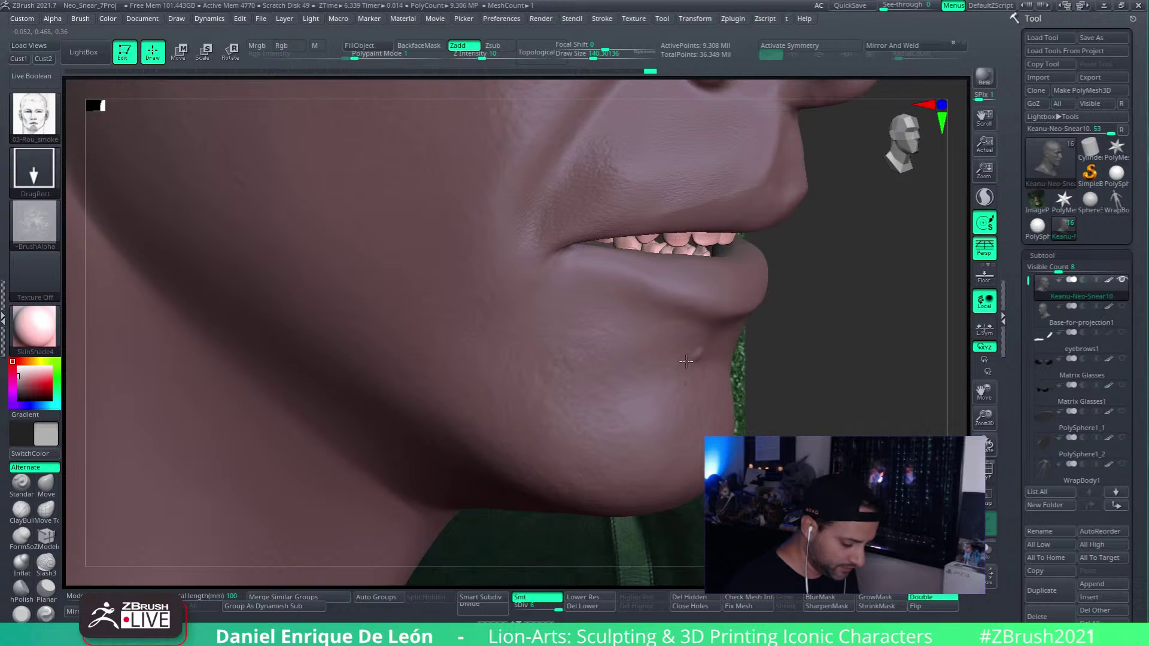
{"action": "mouse_move", "coordinate": [687, 385]}
{"action": "right_mouse_down"}
{"action": "mouse_move", "coordinate": [734, 398]}
{"action": "mouse_move", "coordinate": [575, 353]}
{"action": "mouse_move", "coordinate": [630, 380]}
{"action": "mouse_move", "coordinate": [721, 332]}
{"action": "mouse_move", "coordinate": [697, 359]}
{"action": "mouse_move", "coordinate": [710, 336]}
{"action": "mouse_move", "coordinate": [718, 359]}
{"action": "mouse_move", "coordinate": [690, 411]}
{"action": "mouse_move", "coordinate": [705, 394]}
{"action": "mouse_move", "coordinate": [707, 419]}
{"action": "right_mouse_up"}
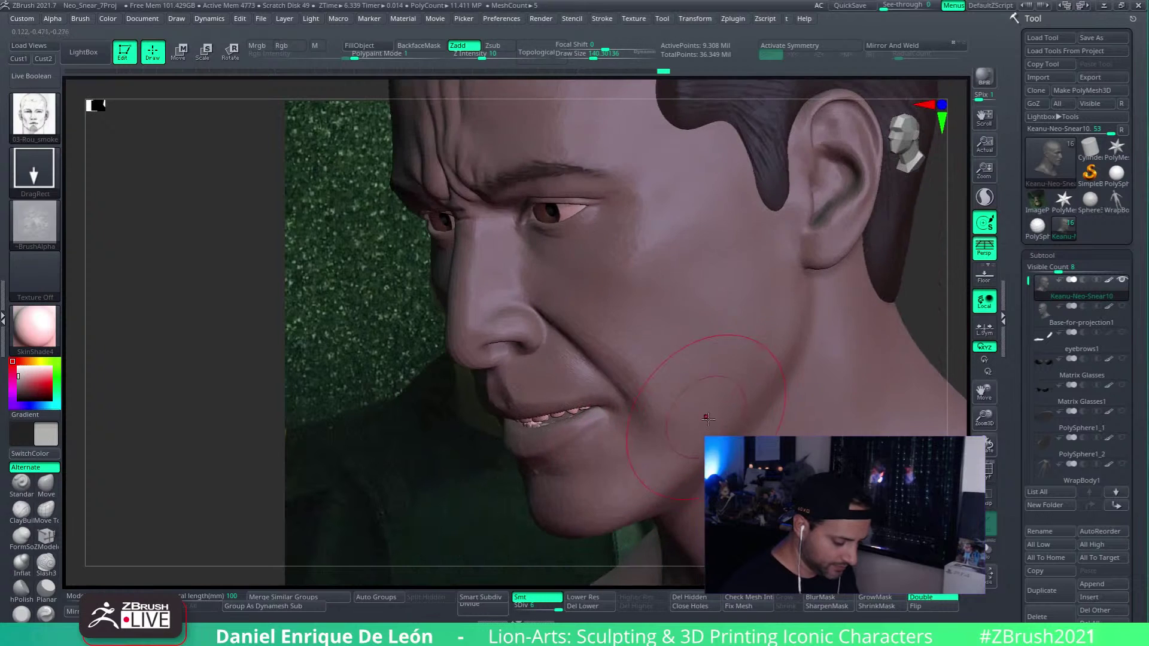
{"action": "right_click_drag", "start_coordinate": [676, 371], "coordinate": [667, 384]}
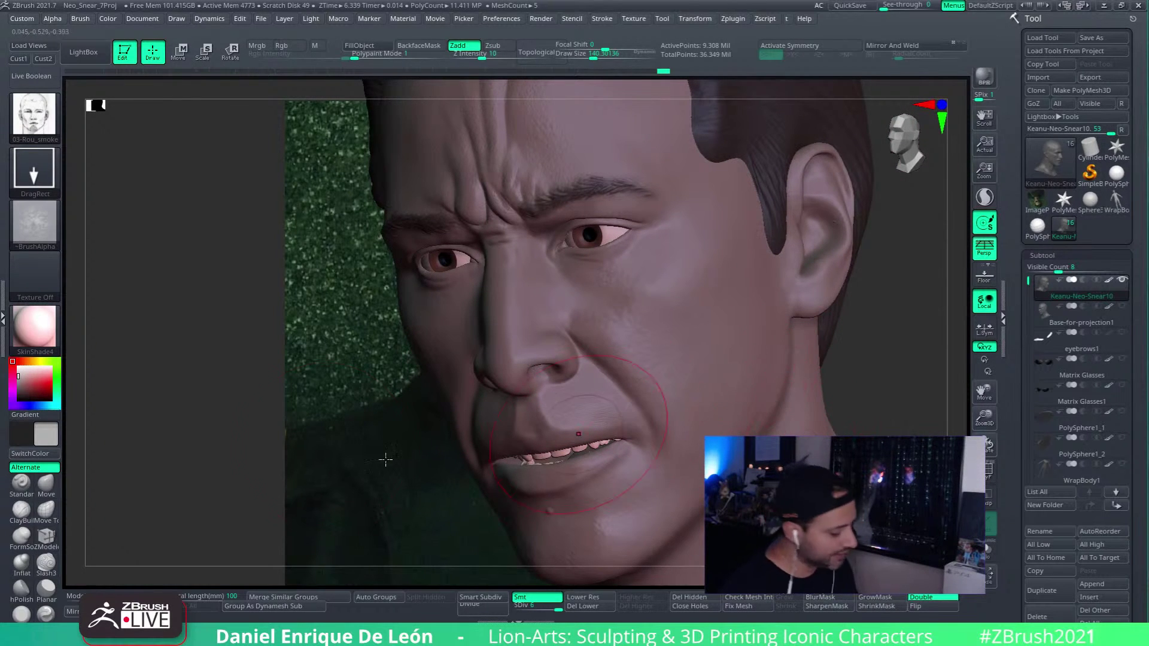
Step: Load the 23-Nose_pores brush from the LightBox brush library
{"action": "left_click", "coordinate": [35, 113]}
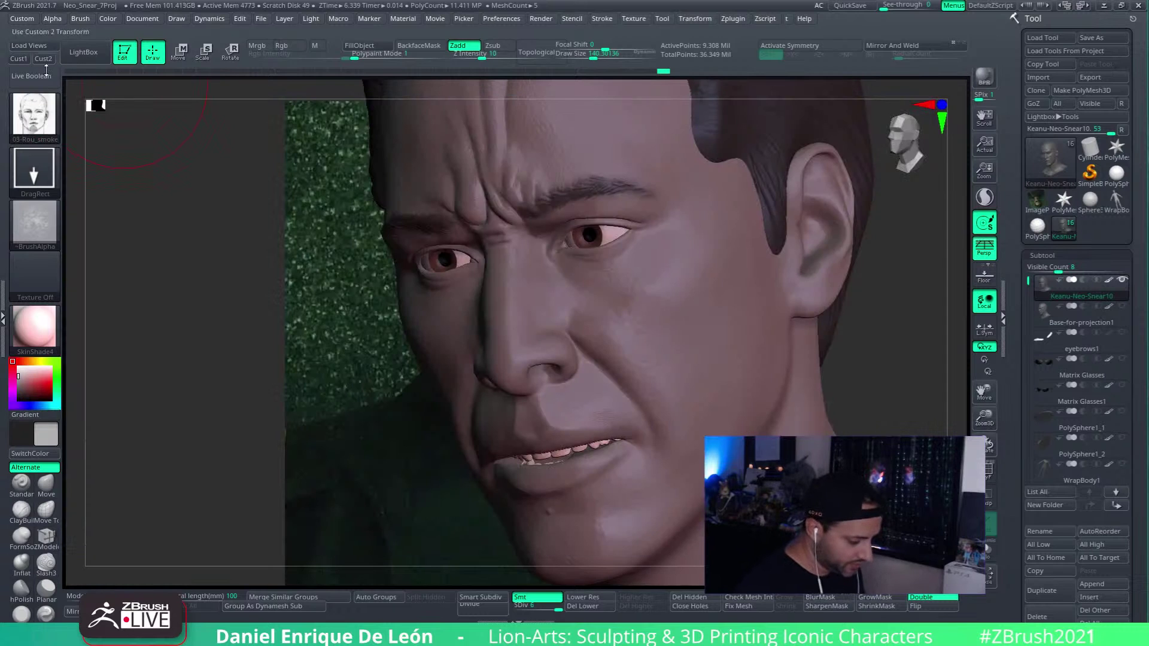
{"action": "left_click", "coordinate": [89, 52]}
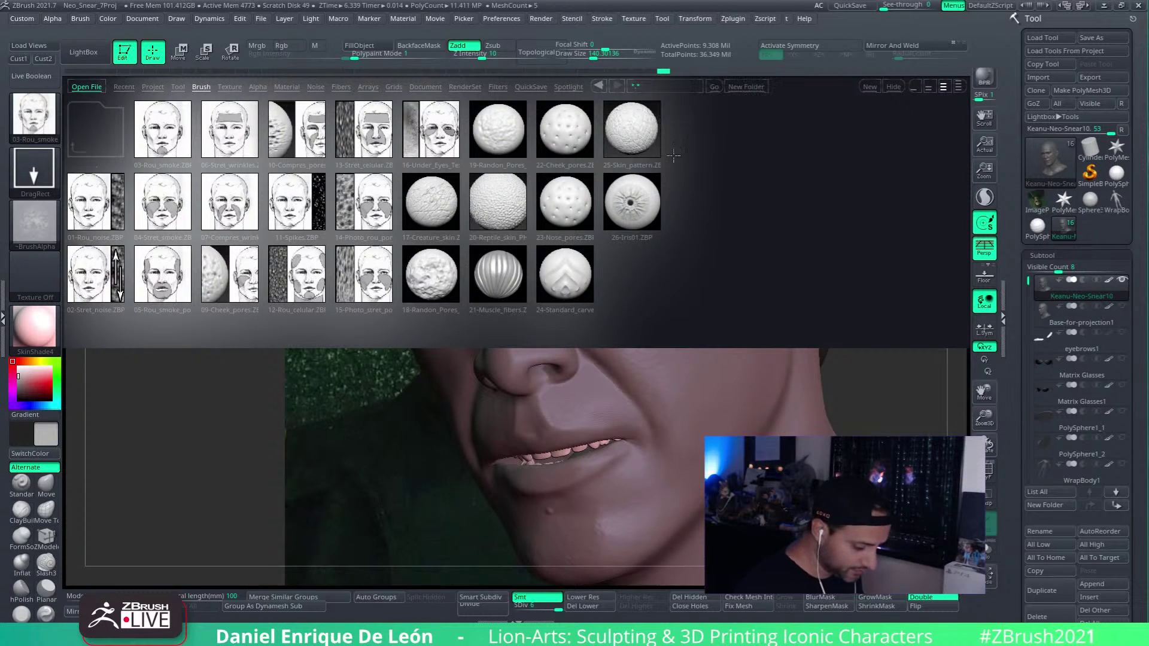
{"action": "double_click", "coordinate": [575, 207]}
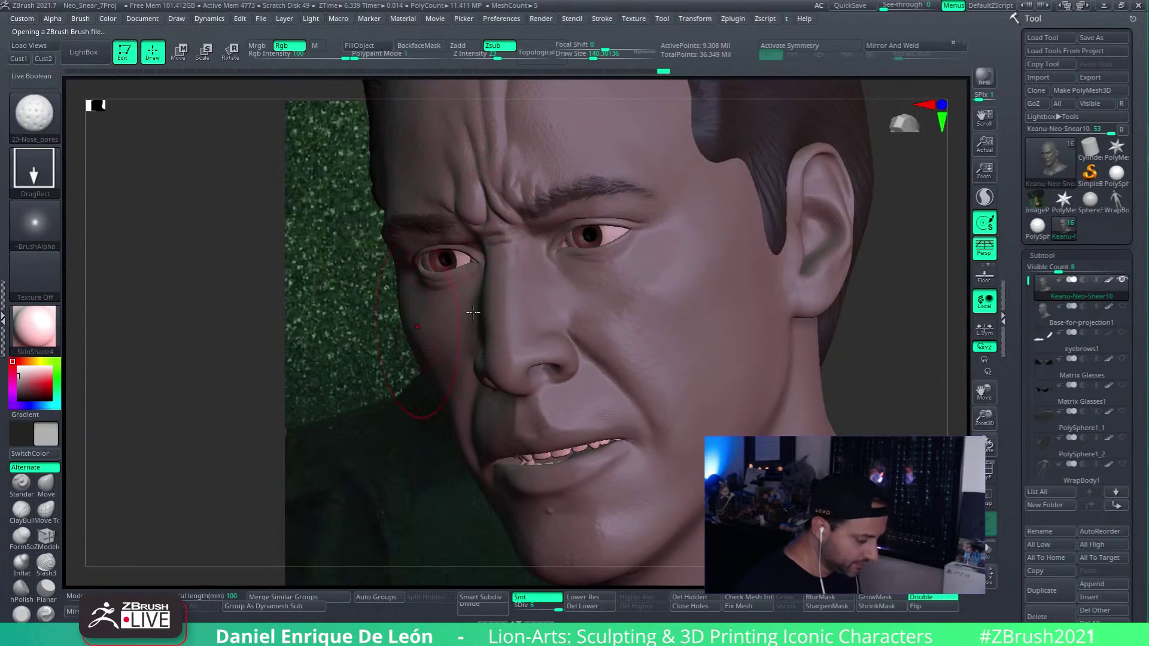
Step: Try stamping pores on the tip and side of the nose with the DragRect stroke, undoing the last stamp
{"action": "right_click_drag", "start_coordinate": [473, 311], "coordinate": [652, 335]}
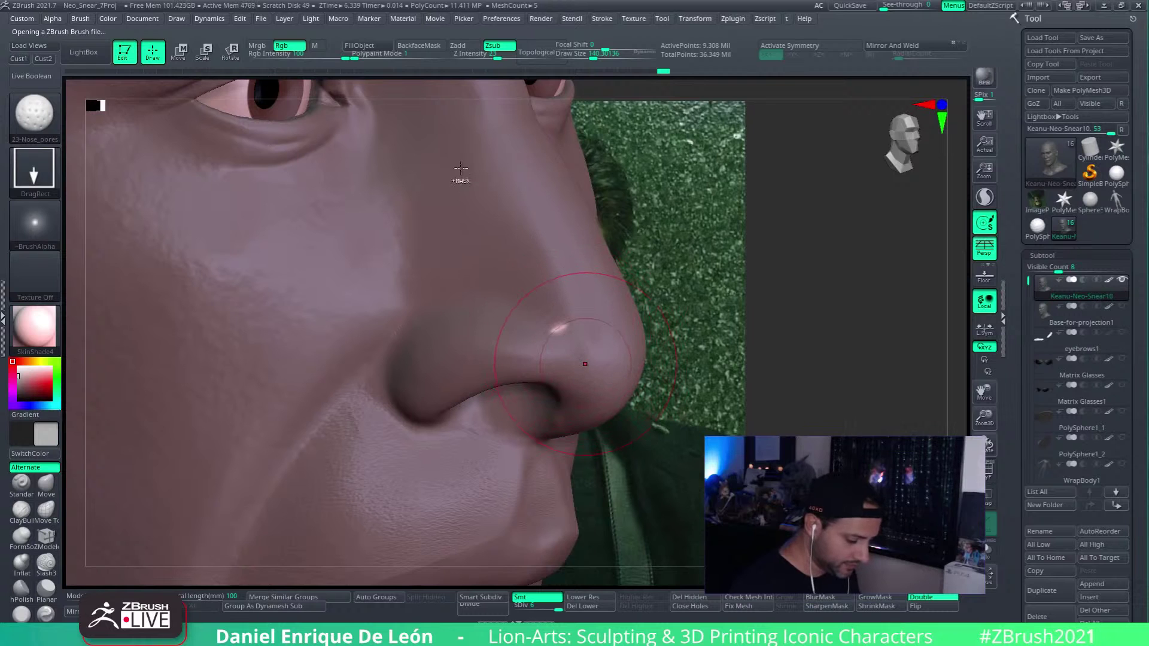
{"action": "right_click_drag", "start_coordinate": [556, 317], "coordinate": [569, 379], "text": "ctrl"}
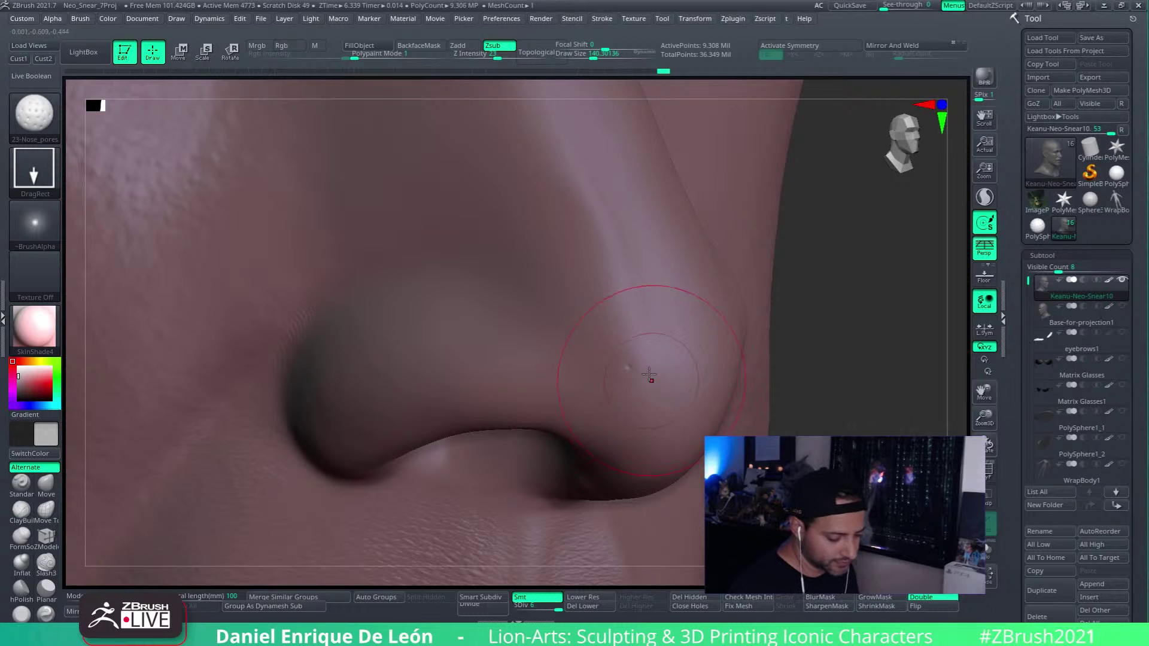
{"action": "mouse_move", "coordinate": [650, 336]}
{"action": "right_mouse_down"}
{"action": "mouse_move", "coordinate": [689, 328]}
{"action": "mouse_move", "coordinate": [634, 346]}
{"action": "mouse_move", "coordinate": [616, 320]}
{"action": "mouse_move", "coordinate": [659, 318]}
{"action": "mouse_move", "coordinate": [667, 354]}
{"action": "mouse_move", "coordinate": [710, 311]}
{"action": "right_mouse_up"}
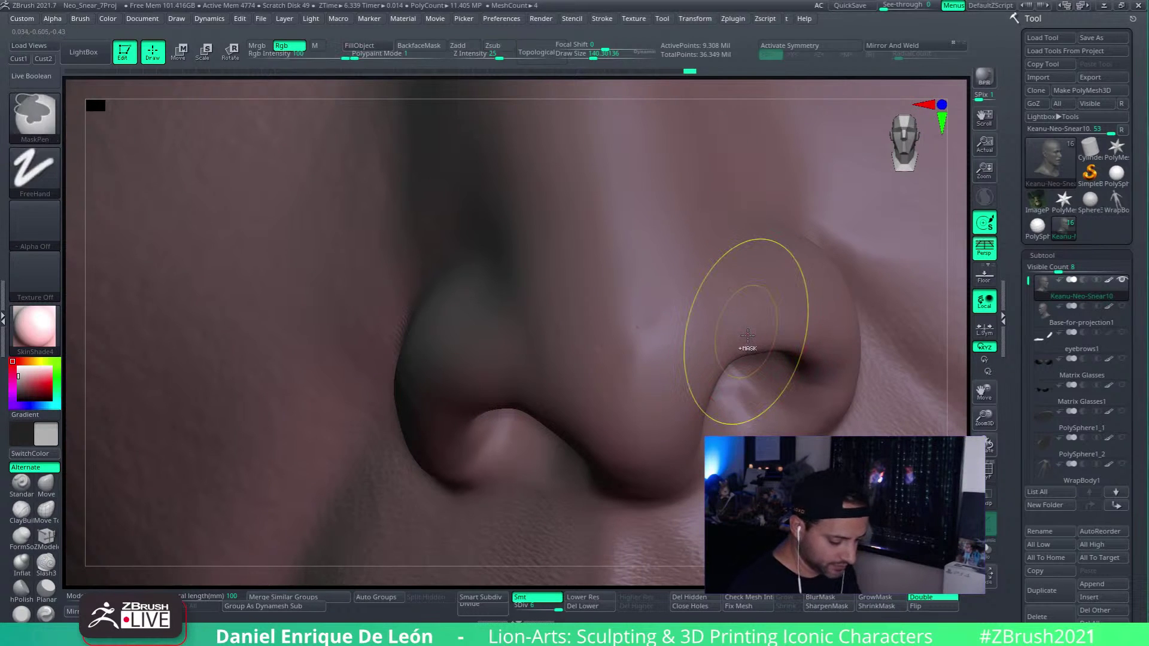
{"action": "key", "text": "ctrl+z"}
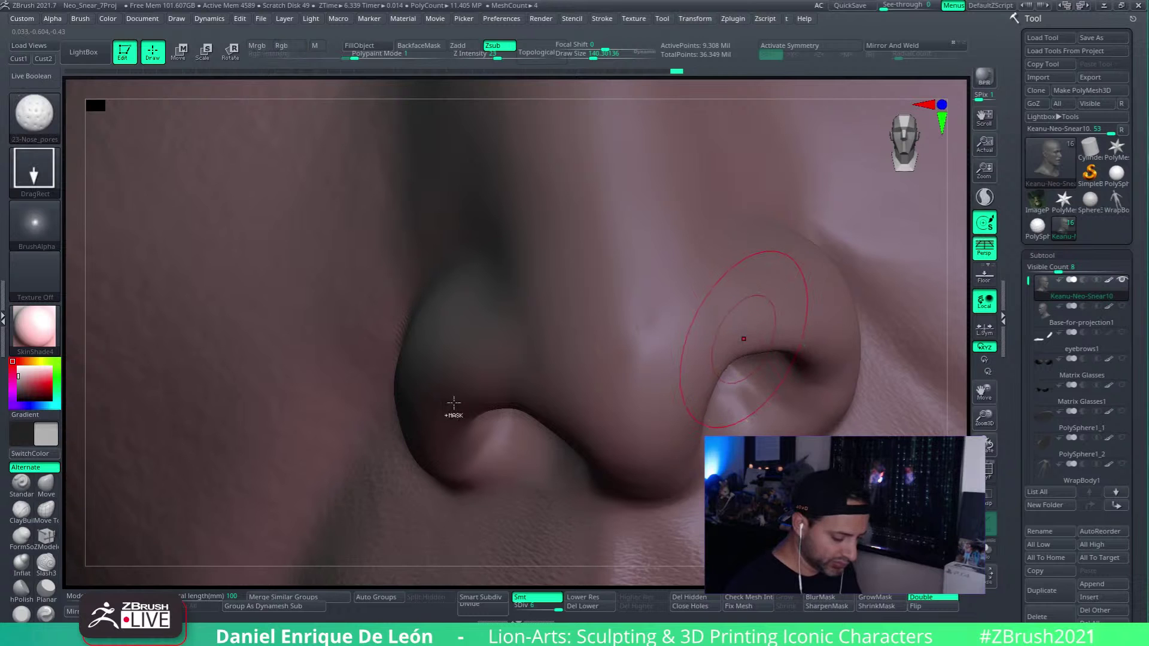
Step: Set the nose pores brush to the Spray stroke with Z Intensity 7 and a Draw Size of about 42
{"action": "left_click", "coordinate": [46, 170]}
{"action": "left_click", "coordinate": [360, 177]}
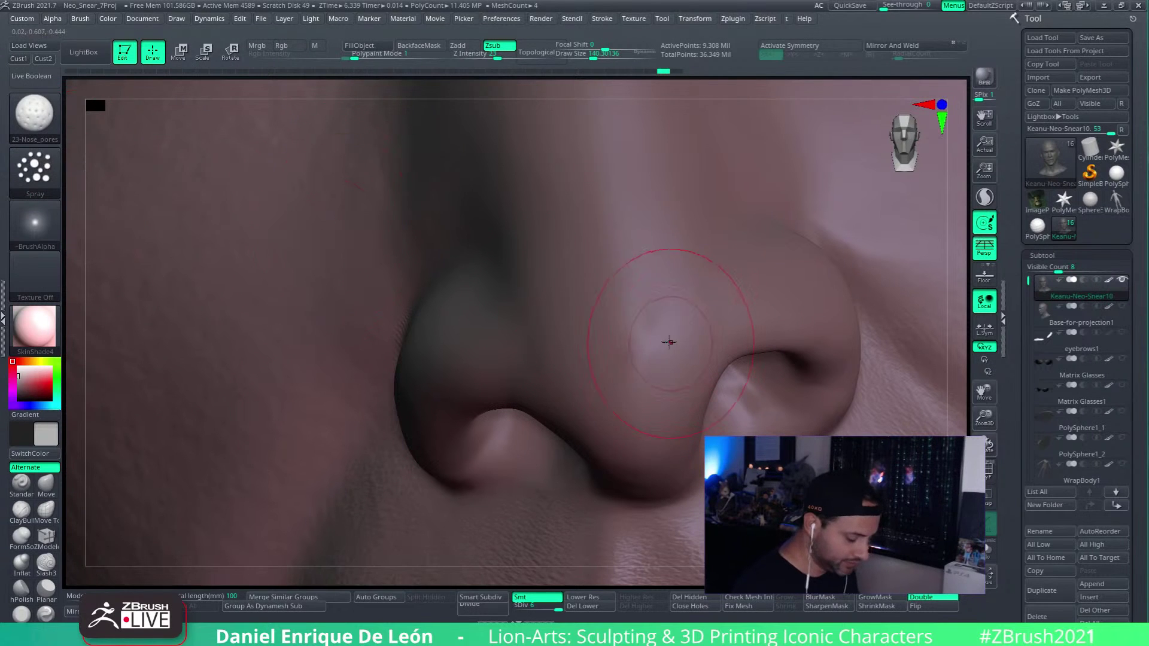
{"action": "left_click_drag", "start_coordinate": [592, 54], "coordinate": [601, 54]}
{"action": "left_click_drag", "start_coordinate": [500, 54], "coordinate": [484, 59]}
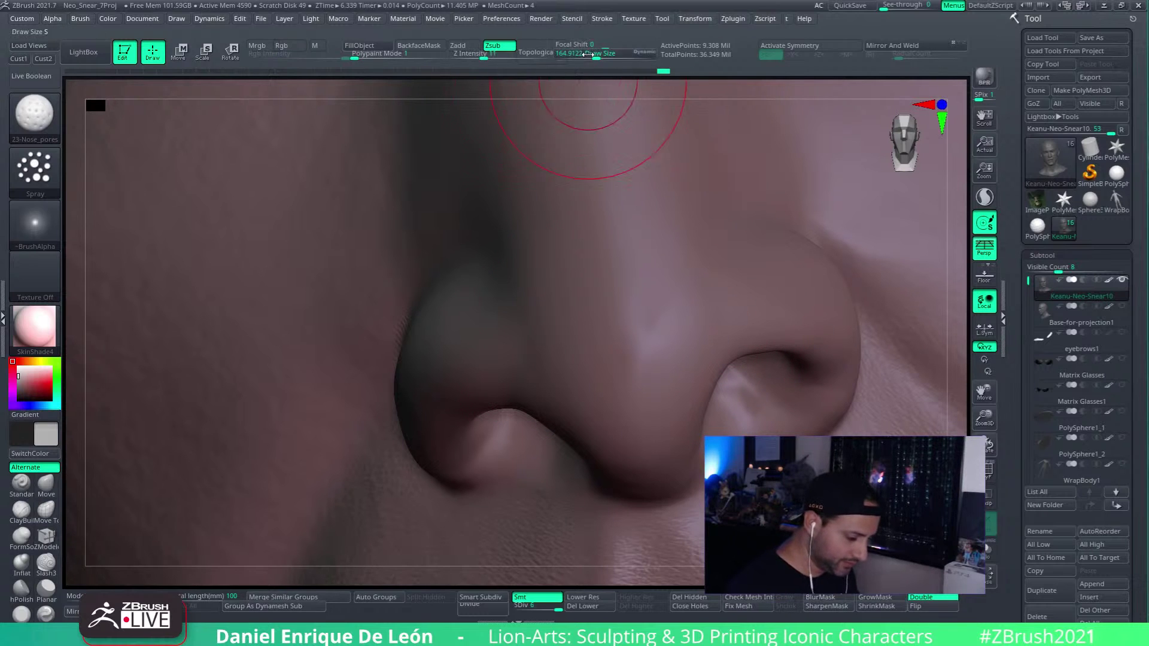
{"action": "left_click_drag", "start_coordinate": [596, 55], "coordinate": [584, 55]}
{"action": "left_click_drag", "start_coordinate": [484, 55], "coordinate": [477, 56]}
{"action": "left_click_drag", "start_coordinate": [584, 55], "coordinate": [576, 57]}
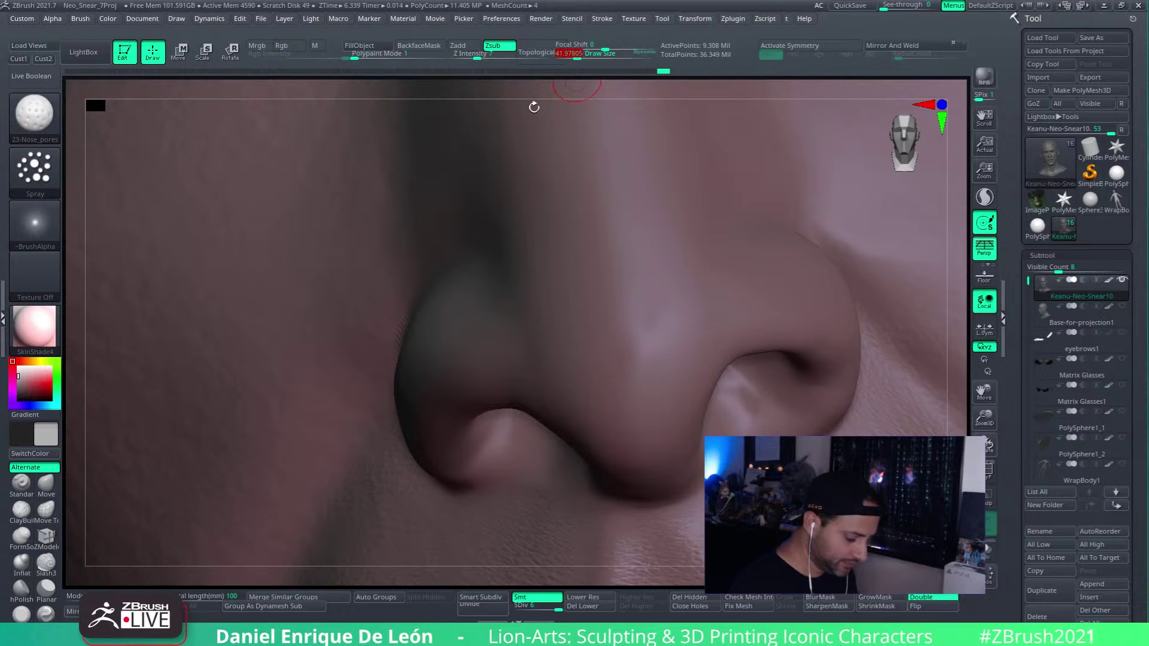
Step: Set the nose pores brush to Focal Shift -42, Z Intensity 10 and a Draw Size of about 42
{"action": "mouse_move", "coordinate": [705, 311]}
{"action": "right_mouse_down"}
{"action": "mouse_move", "coordinate": [738, 304]}
{"action": "mouse_move", "coordinate": [673, 347]}
{"action": "mouse_move", "coordinate": [726, 315]}
{"action": "mouse_move", "coordinate": [726, 337]}
{"action": "right_mouse_up"}
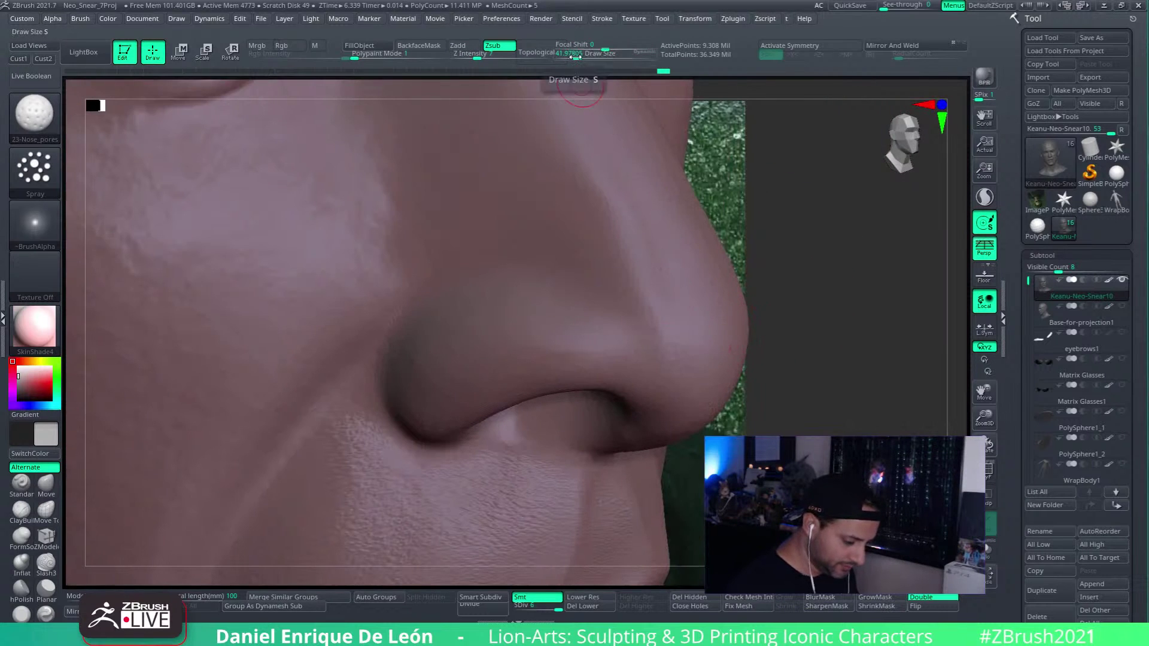
{"action": "left_click_drag", "start_coordinate": [578, 57], "coordinate": [584, 49]}
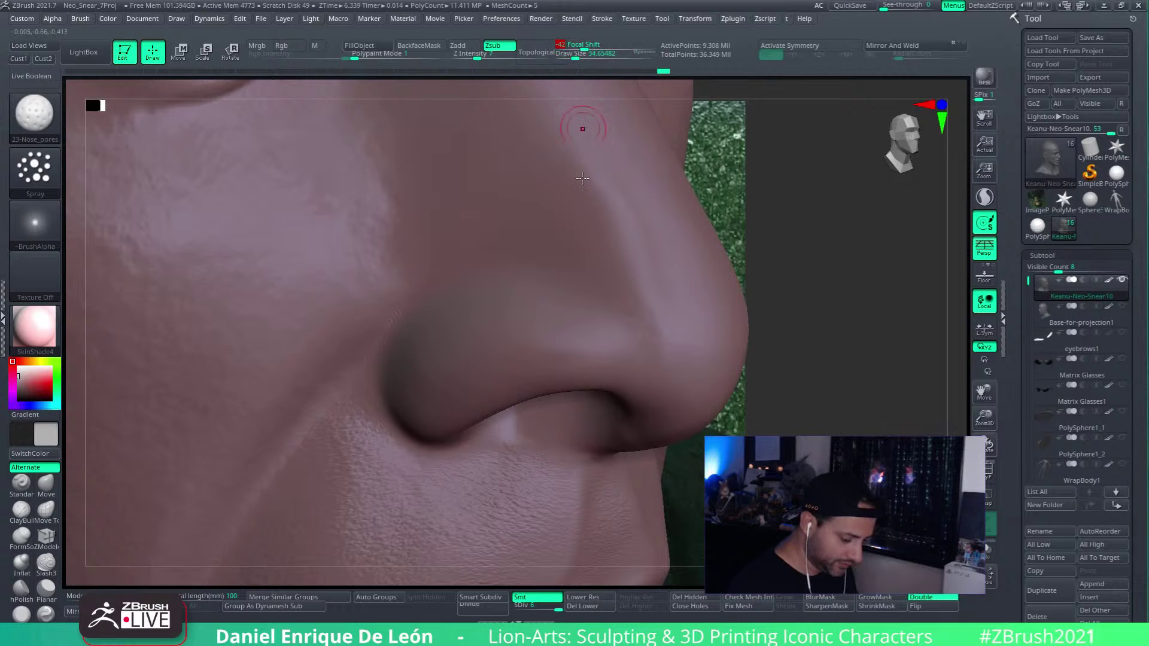
{"action": "right_click_drag", "start_coordinate": [521, 391], "coordinate": [577, 159]}
{"action": "left_click_drag", "start_coordinate": [475, 55], "coordinate": [480, 54]}
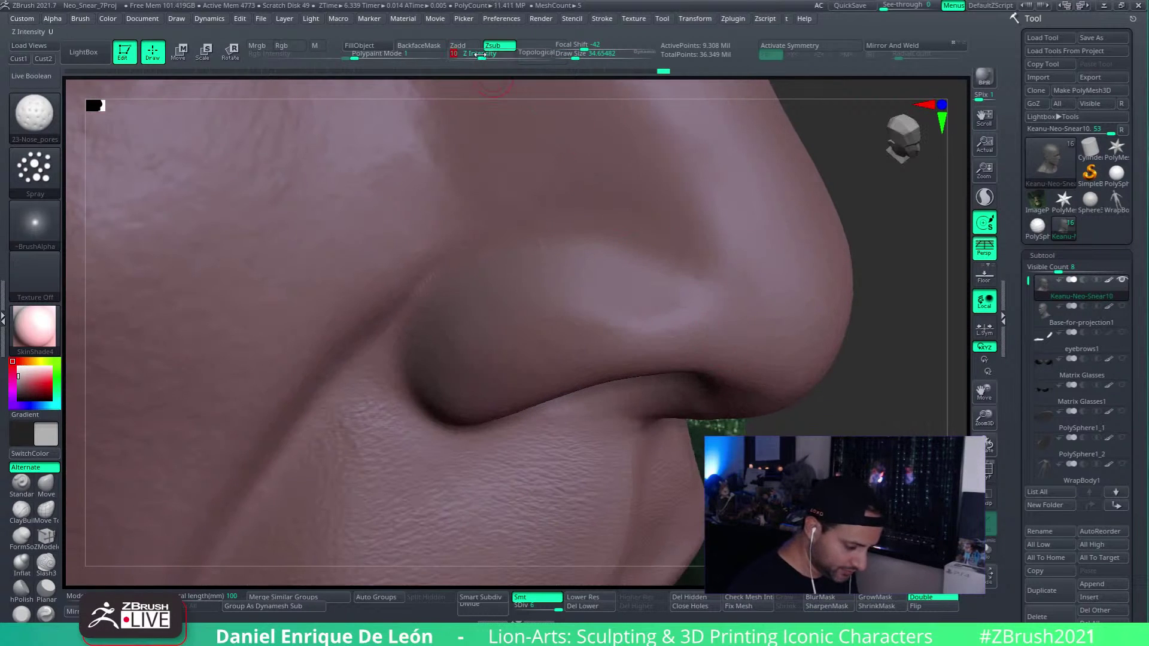
{"action": "right_click_drag", "start_coordinate": [705, 302], "coordinate": [700, 287]}
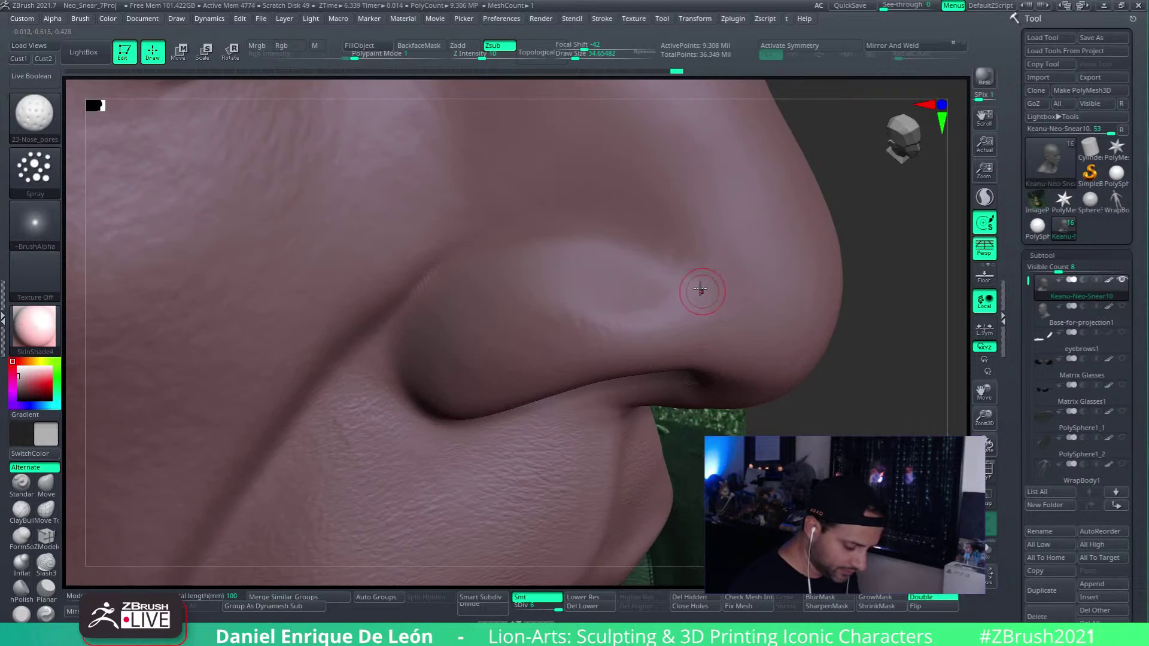
{"action": "left_click_drag", "start_coordinate": [577, 54], "coordinate": [579, 55]}
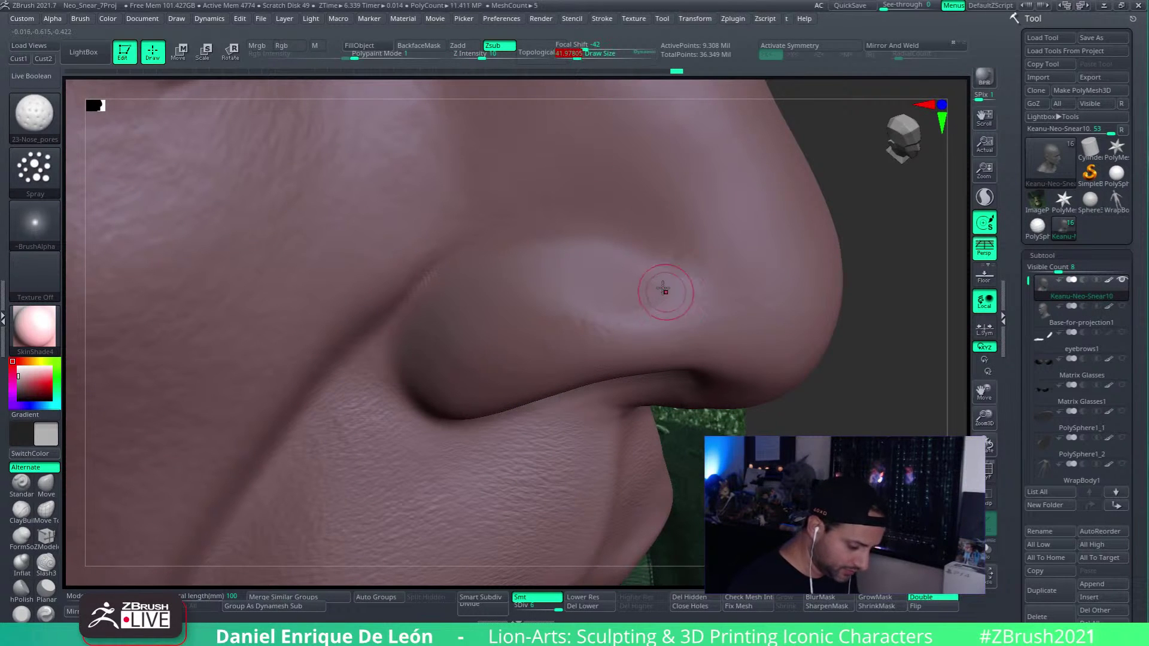
Step: Spray pores across the head's right nostril wing toward the tip of the nose
{"action": "right_click_drag", "start_coordinate": [456, 301], "coordinate": [496, 299]}
{"action": "left_click_drag", "start_coordinate": [625, 282], "coordinate": [645, 298]}
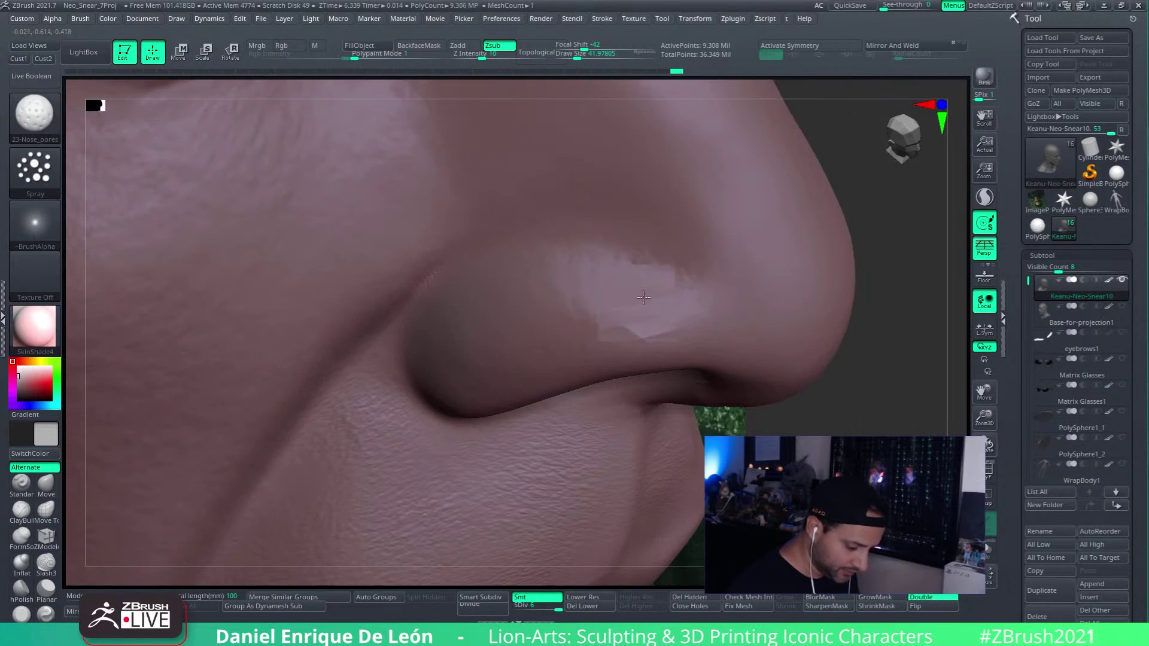
{"action": "mouse_move", "coordinate": [648, 301]}
{"action": "right_mouse_down"}
{"action": "mouse_move", "coordinate": [619, 298]}
{"action": "mouse_move", "coordinate": [428, 410]}
{"action": "mouse_move", "coordinate": [661, 329]}
{"action": "mouse_move", "coordinate": [653, 368]}
{"action": "mouse_move", "coordinate": [532, 414]}
{"action": "right_mouse_up"}
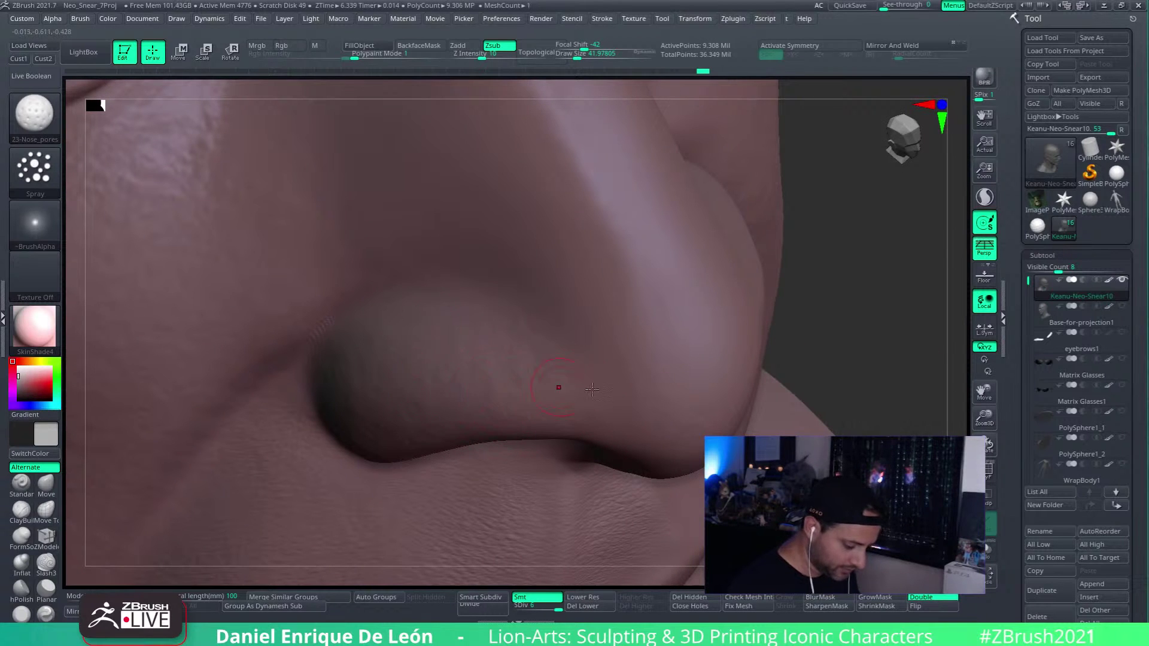
Step: Spray pores over the head's left nostril wing, from its upper crease down to the nostril edge
{"action": "mouse_move", "coordinate": [592, 387]}
{"action": "right_mouse_down"}
{"action": "mouse_move", "coordinate": [726, 385]}
{"action": "mouse_move", "coordinate": [626, 379]}
{"action": "mouse_move", "coordinate": [617, 420]}
{"action": "mouse_move", "coordinate": [817, 289]}
{"action": "right_mouse_up"}
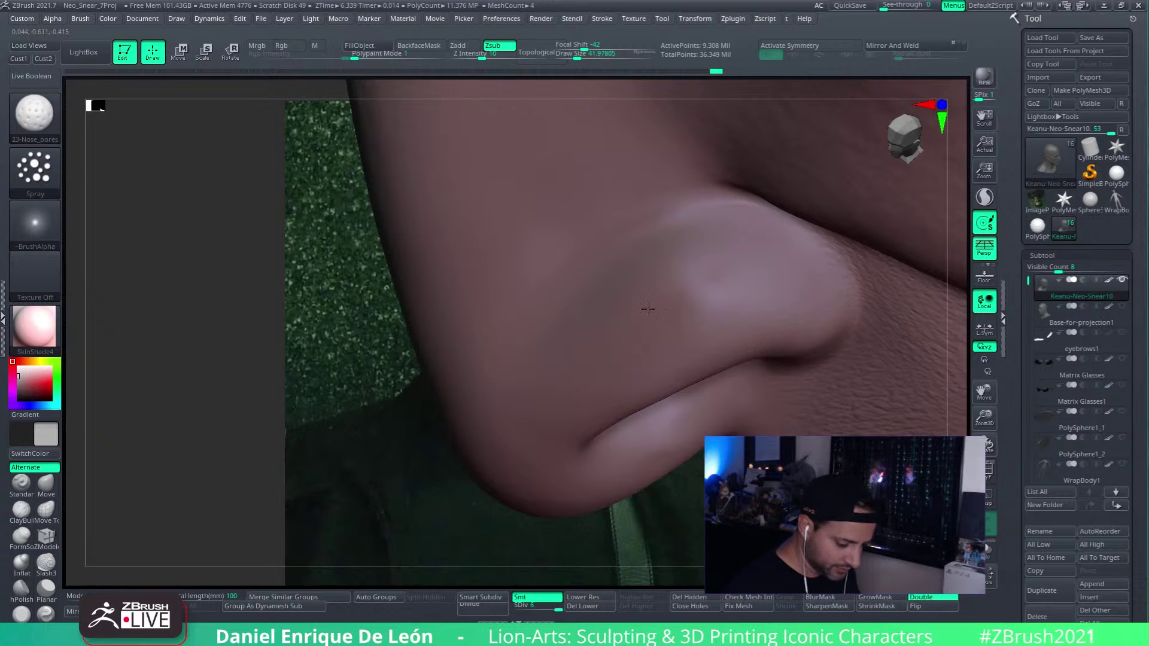
{"action": "right_click_drag", "start_coordinate": [647, 309], "coordinate": [755, 295]}
{"action": "right_click_drag", "start_coordinate": [664, 346], "coordinate": [704, 224]}
{"action": "mouse_move", "coordinate": [657, 302]}
{"action": "right_mouse_down"}
{"action": "mouse_move", "coordinate": [756, 277]}
{"action": "mouse_move", "coordinate": [844, 308]}
{"action": "mouse_move", "coordinate": [777, 342]}
{"action": "right_mouse_up"}
{"action": "right_click_drag", "start_coordinate": [737, 377], "coordinate": [798, 278]}
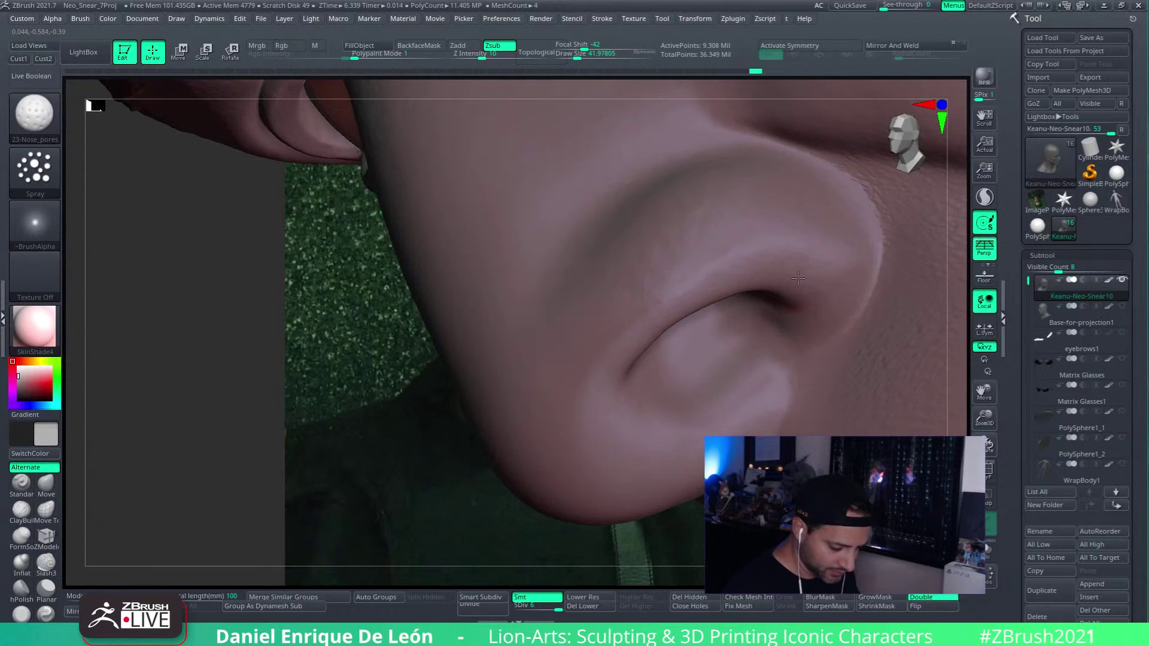
{"action": "right_click_drag", "start_coordinate": [593, 397], "coordinate": [647, 356]}
{"action": "mouse_move", "coordinate": [609, 417]}
{"action": "right_mouse_down"}
{"action": "mouse_move", "coordinate": [718, 392]}
{"action": "mouse_move", "coordinate": [777, 415]}
{"action": "right_mouse_up"}
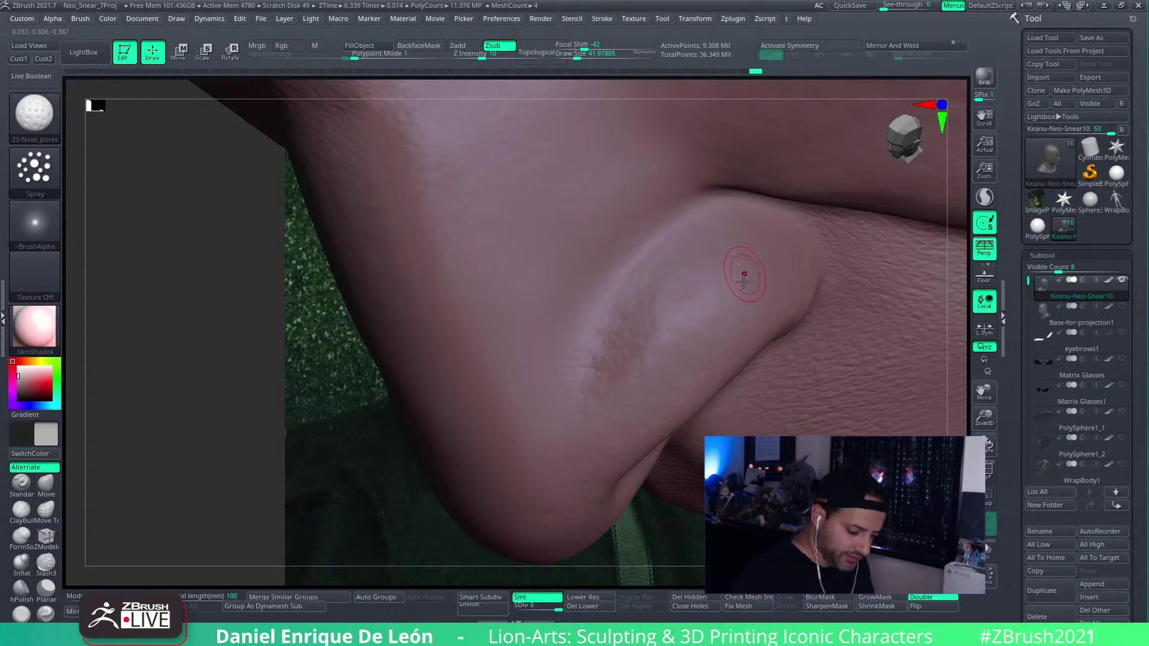
{"action": "right_click_drag", "start_coordinate": [743, 279], "coordinate": [743, 298]}
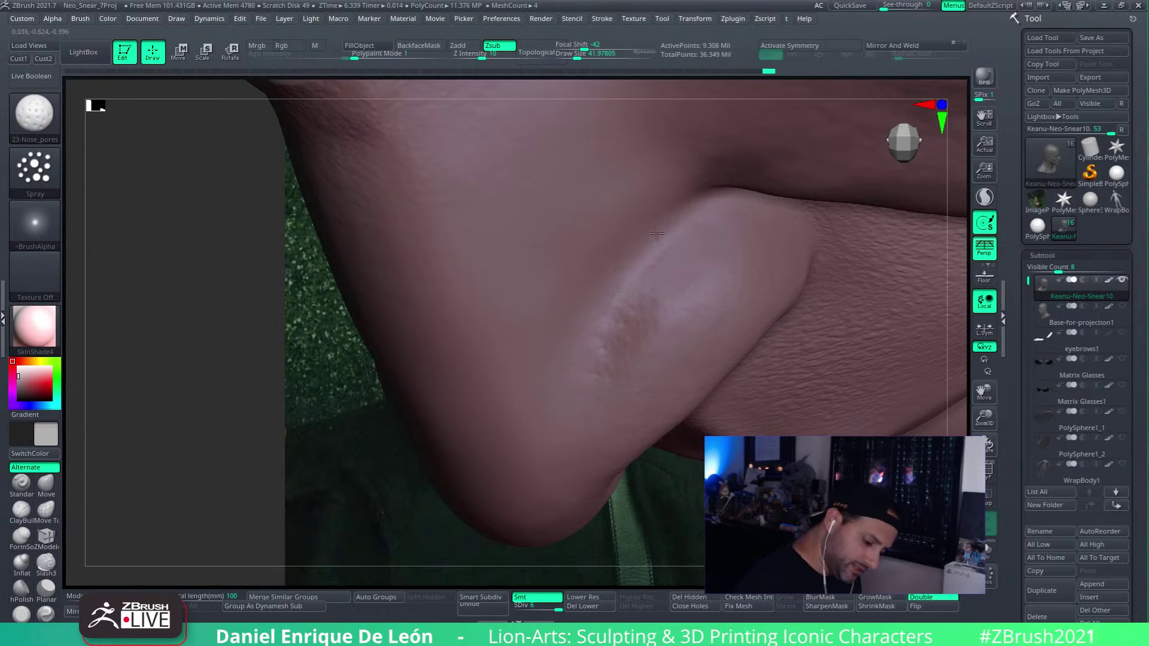
{"action": "right_click_drag", "start_coordinate": [656, 233], "coordinate": [679, 295]}
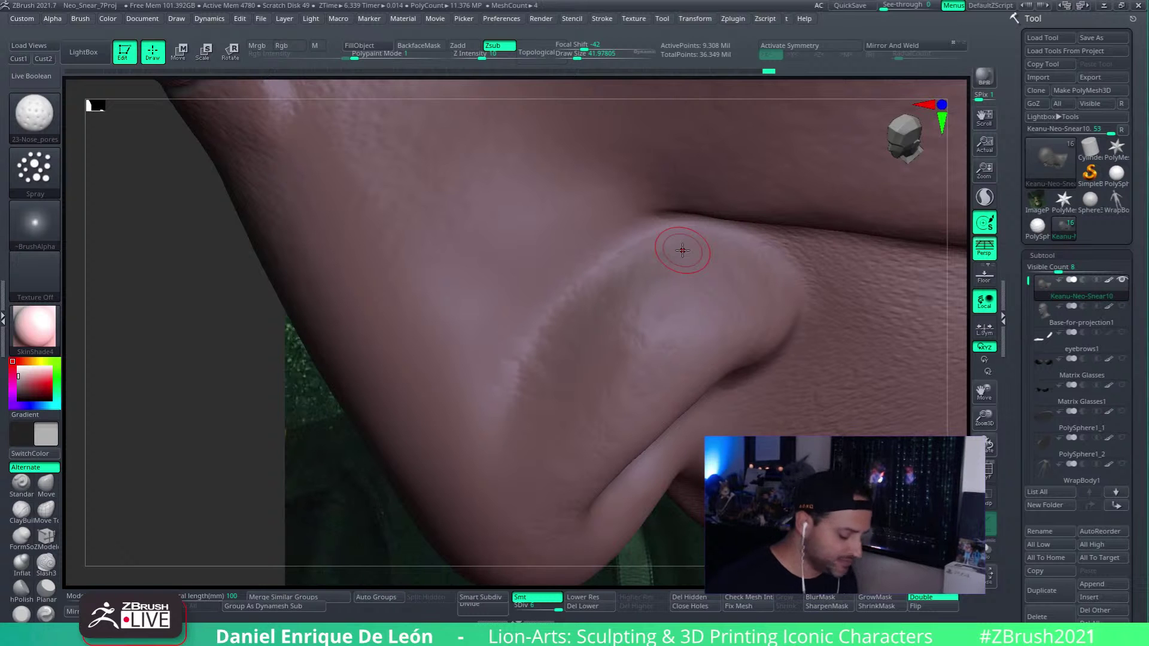
{"action": "right_click_drag", "start_coordinate": [682, 250], "coordinate": [584, 352]}
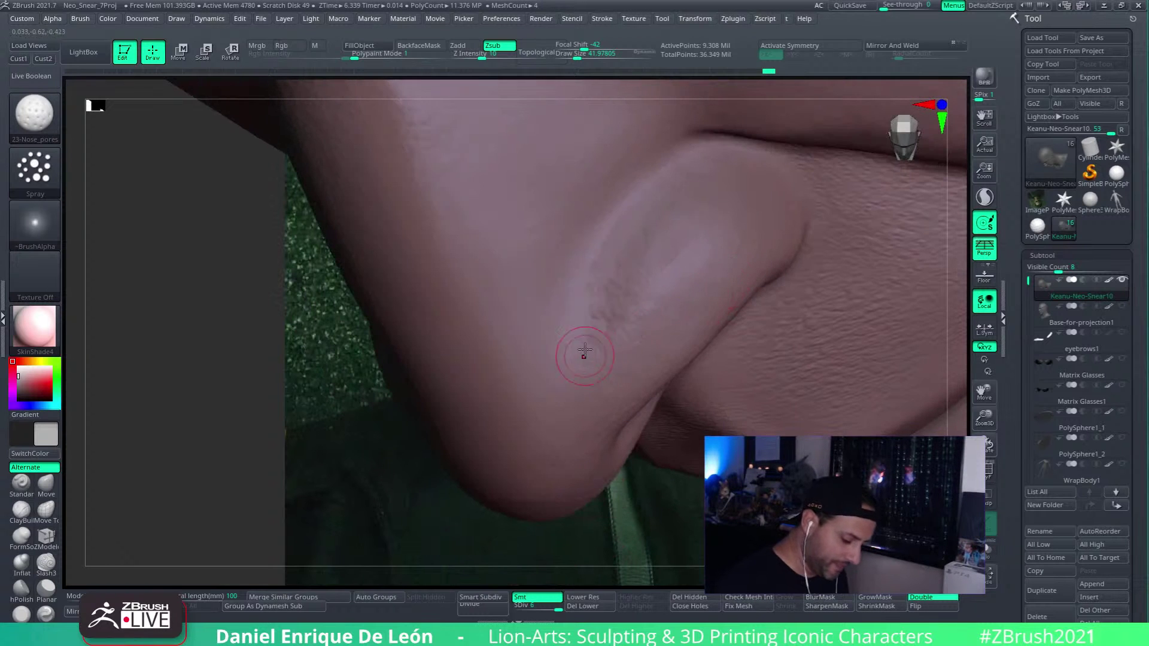
Step: Spray pores over the tip of the nose and the lower part of its bridge
{"action": "mouse_move", "coordinate": [549, 462]}
{"action": "right_mouse_down"}
{"action": "mouse_move", "coordinate": [707, 321]}
{"action": "mouse_move", "coordinate": [654, 330]}
{"action": "right_mouse_up"}
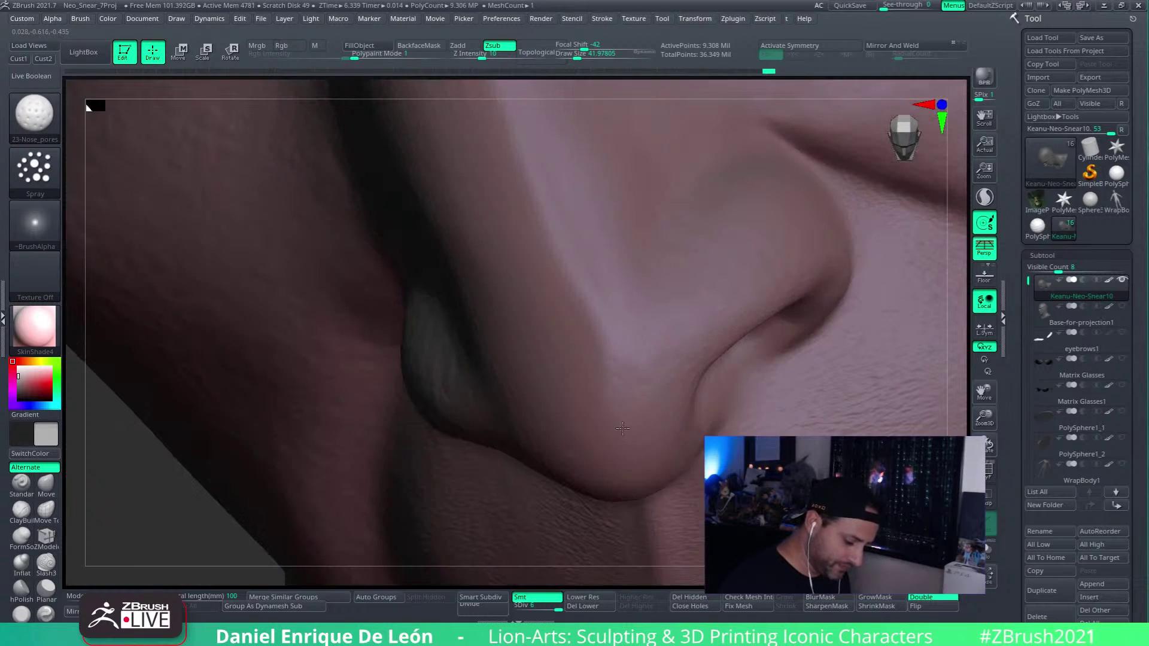
{"action": "right_click_drag", "start_coordinate": [622, 428], "coordinate": [728, 298]}
{"action": "mouse_move", "coordinate": [680, 337]}
{"action": "right_mouse_down"}
{"action": "mouse_move", "coordinate": [664, 365]}
{"action": "mouse_move", "coordinate": [702, 389]}
{"action": "mouse_move", "coordinate": [705, 485]}
{"action": "right_mouse_up"}
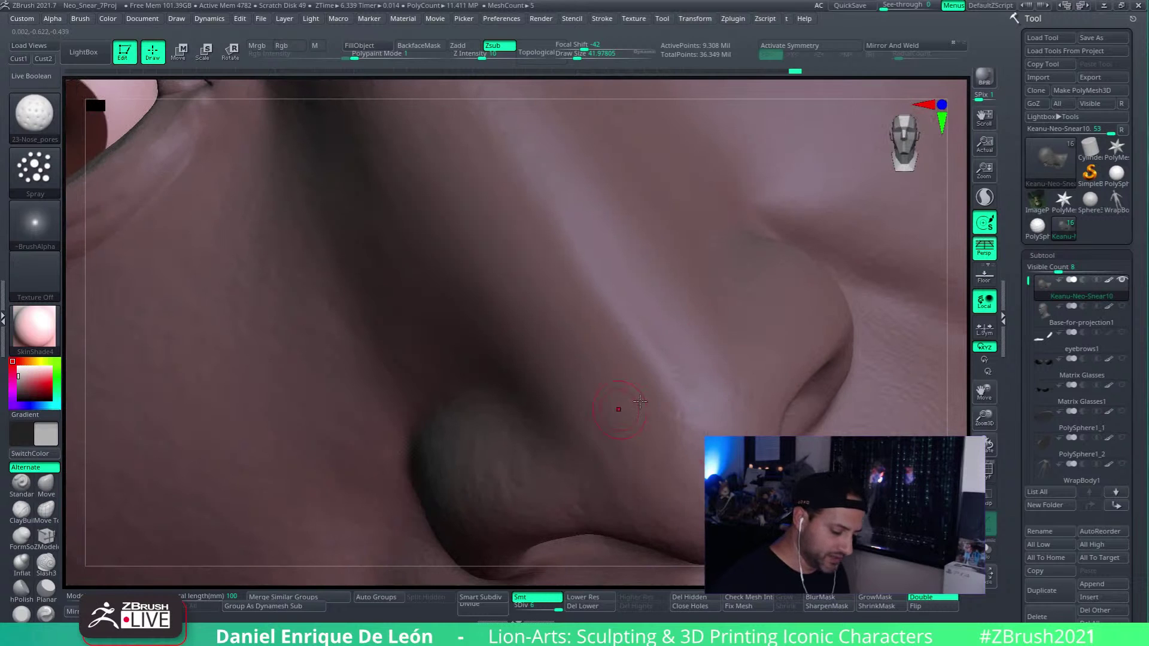
{"action": "right_click_drag", "start_coordinate": [615, 405], "coordinate": [692, 398]}
{"action": "right_click_drag", "start_coordinate": [748, 446], "coordinate": [731, 316]}
{"action": "mouse_move", "coordinate": [754, 417]}
{"action": "right_mouse_down"}
{"action": "mouse_move", "coordinate": [728, 246]}
{"action": "mouse_move", "coordinate": [756, 333]}
{"action": "right_mouse_up"}
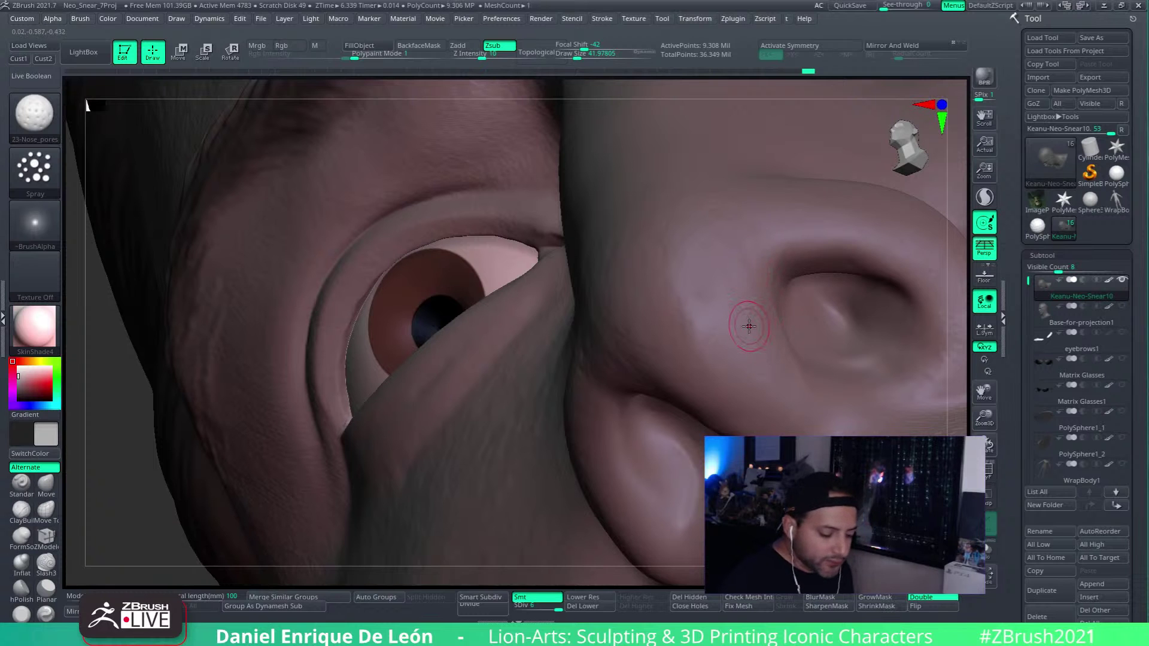
Step: Spray pores around the rim of the left nostril and along the underside of the nose tip
{"action": "right_click_drag", "start_coordinate": [786, 283], "coordinate": [674, 314], "text": "alt"}
{"action": "mouse_move", "coordinate": [746, 273]}
{"action": "left_mouse_down"}
{"action": "mouse_move", "coordinate": [808, 295]}
{"action": "mouse_move", "coordinate": [839, 341]}
{"action": "left_mouse_up"}
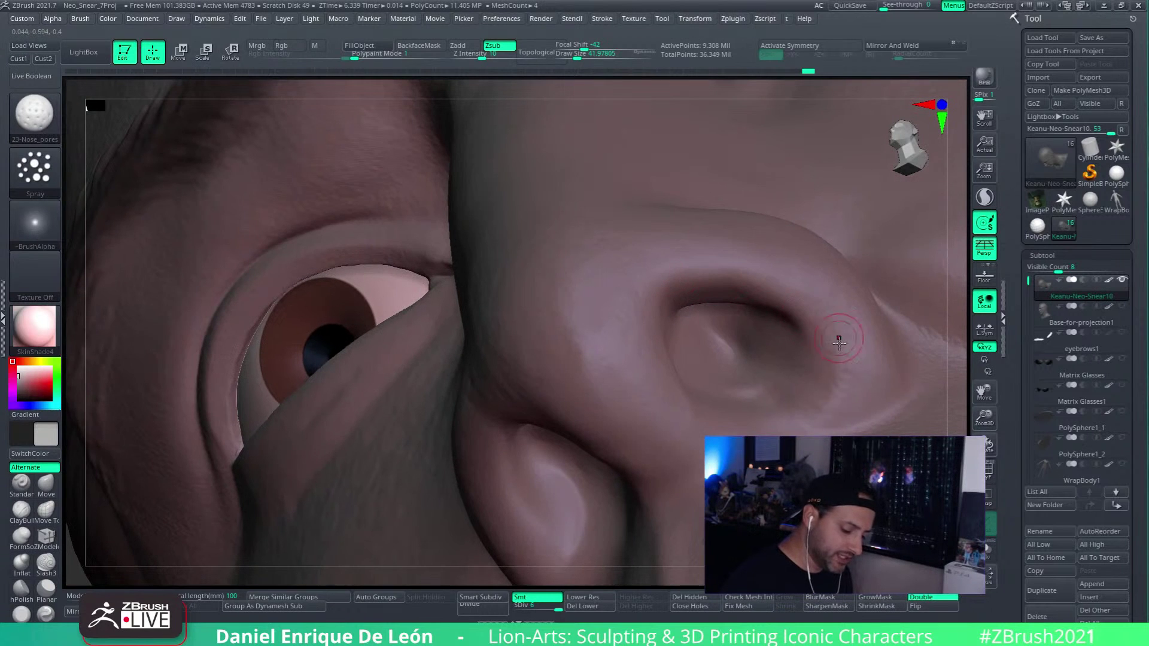
{"action": "right_click_drag", "start_coordinate": [839, 331], "coordinate": [837, 284], "text": "alt"}
{"action": "mouse_move", "coordinate": [862, 323]}
{"action": "right_mouse_down", "text": "alt"}
{"action": "mouse_move", "coordinate": [808, 344]}
{"action": "mouse_move", "coordinate": [843, 348]}
{"action": "mouse_move", "coordinate": [674, 371]}
{"action": "right_mouse_up", "text": "alt"}
{"action": "left_click_drag", "start_coordinate": [639, 343], "coordinate": [592, 362]}
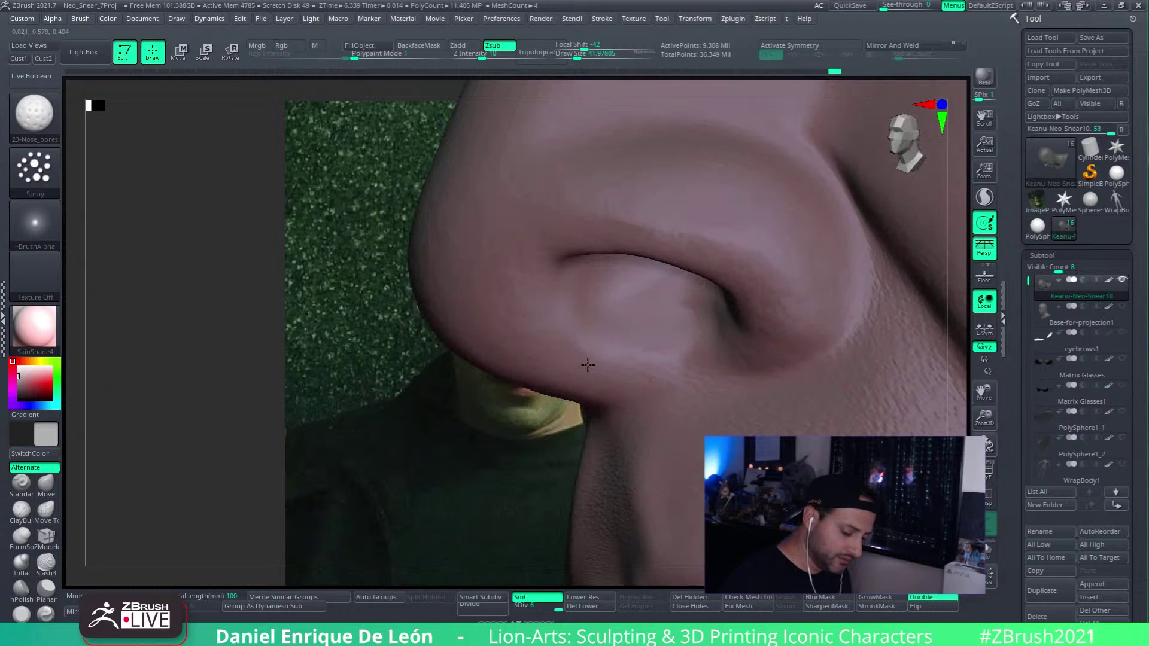
Step: Spray pores along the rim of the right nostril and the underside of its wing
{"action": "right_click_drag", "start_coordinate": [577, 324], "coordinate": [666, 241]}
{"action": "right_click_drag", "start_coordinate": [677, 286], "coordinate": [599, 207]}
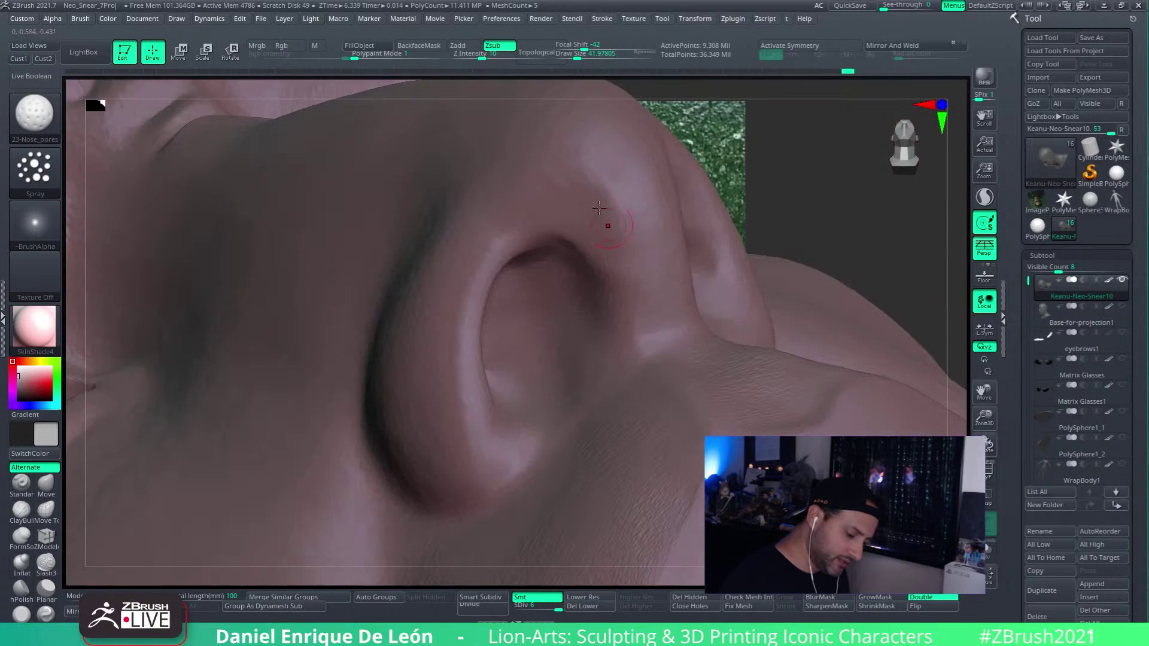
{"action": "right_click_drag", "start_coordinate": [627, 338], "coordinate": [633, 276]}
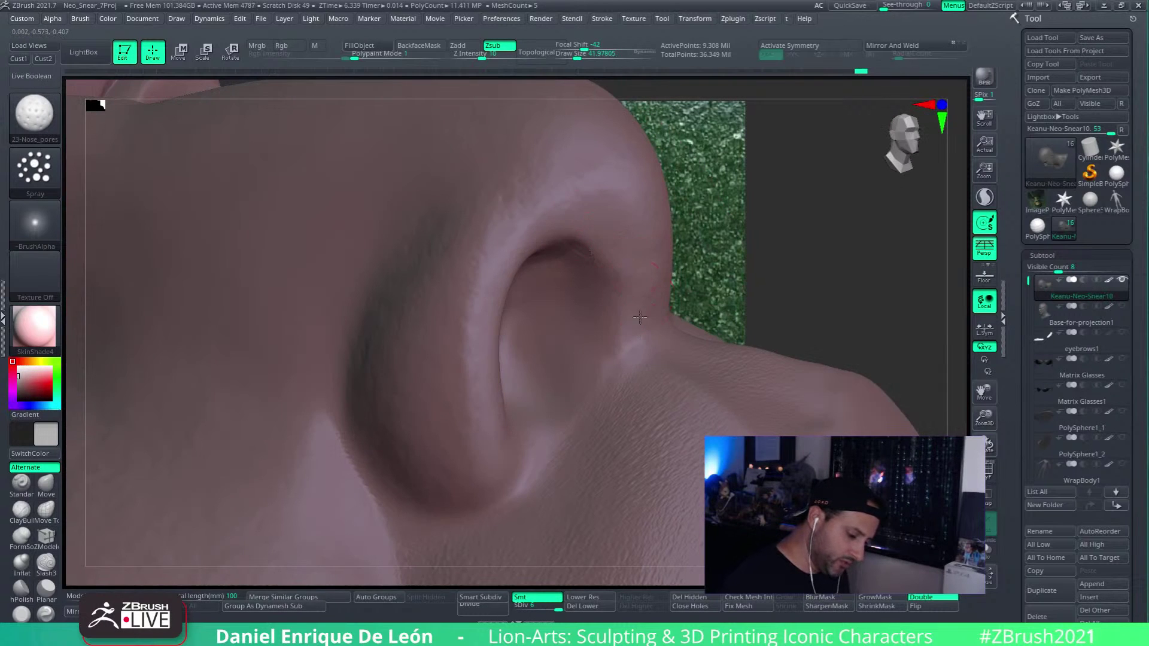
{"action": "right_click_drag", "start_coordinate": [611, 229], "coordinate": [475, 304]}
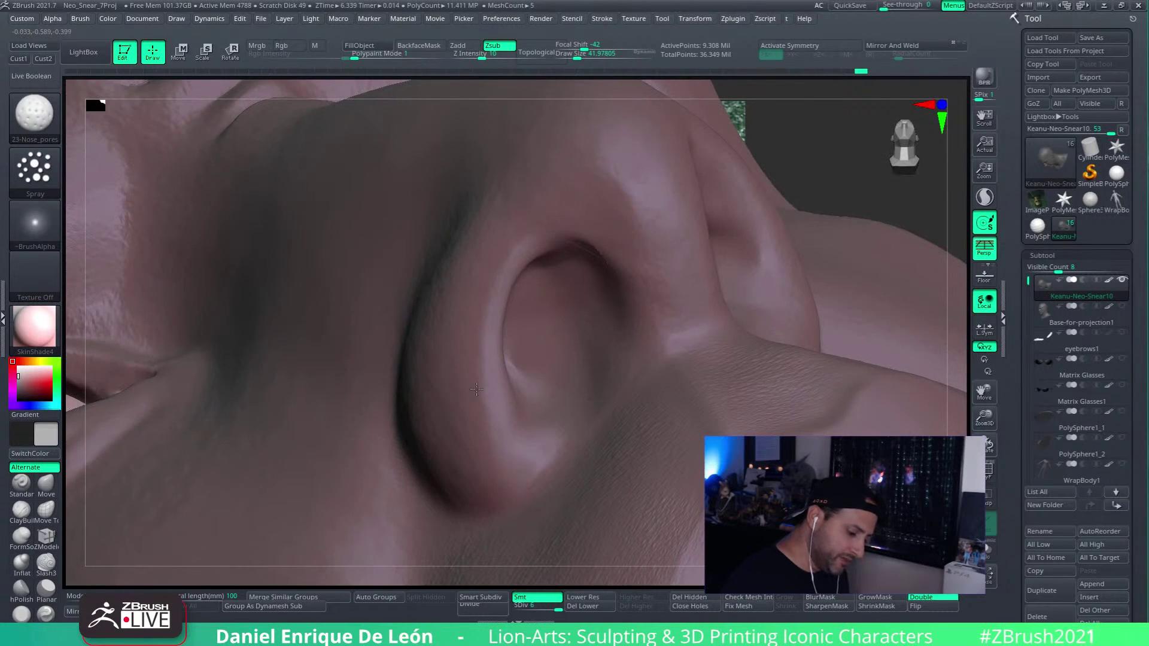
{"action": "mouse_move", "coordinate": [483, 268]}
{"action": "left_mouse_down"}
{"action": "mouse_move", "coordinate": [526, 438]}
{"action": "mouse_move", "coordinate": [515, 462]}
{"action": "left_mouse_up"}
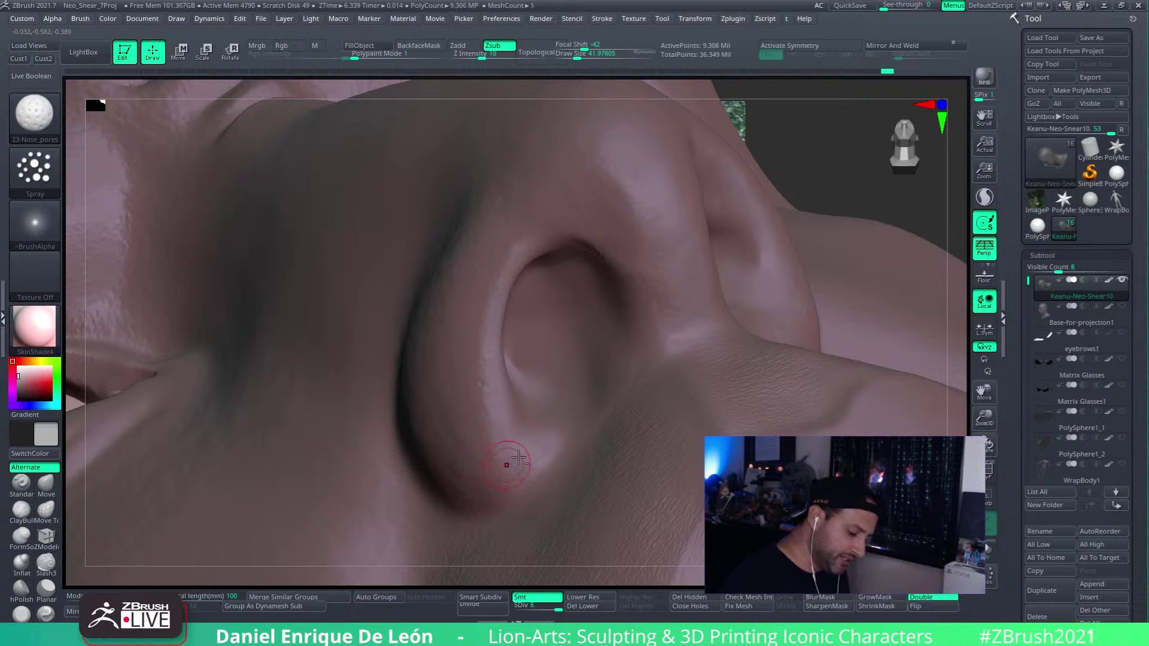
{"action": "mouse_move", "coordinate": [515, 462]}
{"action": "right_mouse_down"}
{"action": "mouse_move", "coordinate": [664, 346]}
{"action": "mouse_move", "coordinate": [640, 380]}
{"action": "mouse_move", "coordinate": [652, 389]}
{"action": "right_mouse_up"}
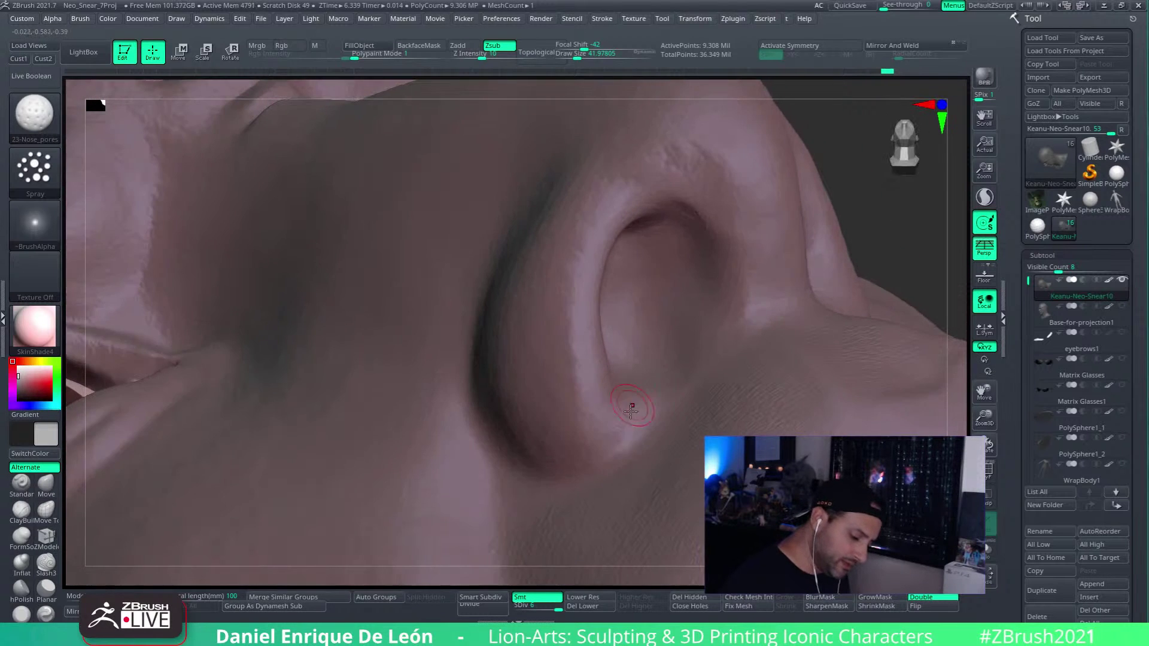
{"action": "mouse_move", "coordinate": [603, 242]}
{"action": "right_mouse_down"}
{"action": "mouse_move", "coordinate": [576, 333]}
{"action": "mouse_move", "coordinate": [603, 230]}
{"action": "right_mouse_up"}
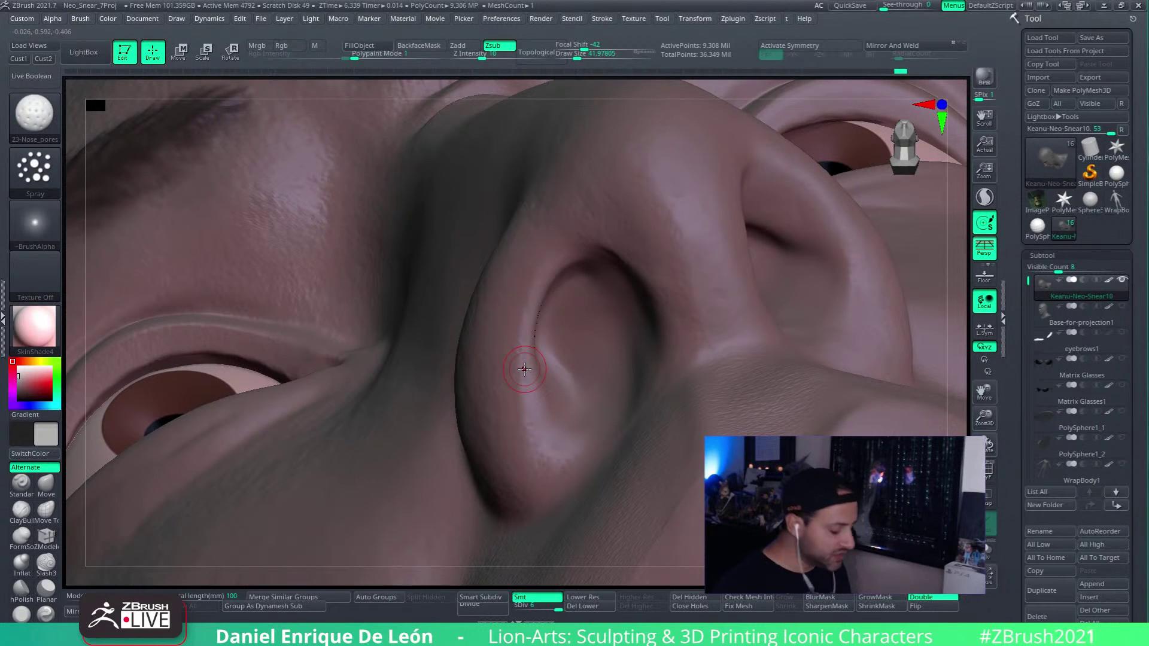
Step: Add more pores around the base of the right nostril and the septum, checking the nose from several angles
{"action": "right_click_drag", "start_coordinate": [693, 293], "coordinate": [712, 336]}
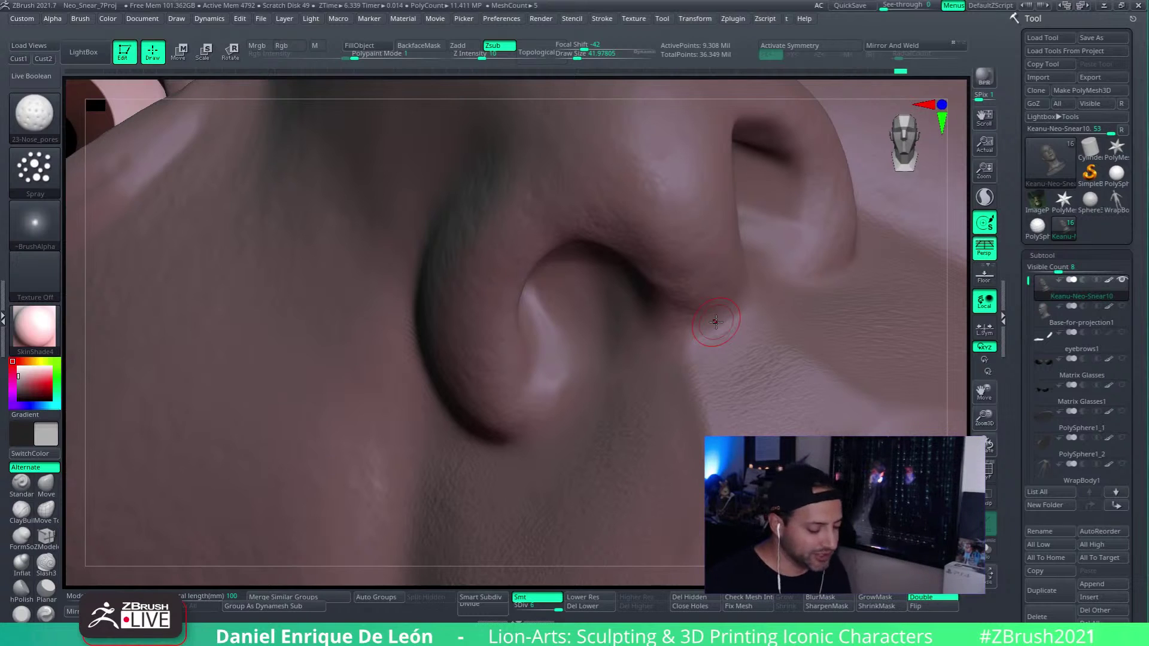
{"action": "right_click_drag", "start_coordinate": [538, 393], "coordinate": [527, 340]}
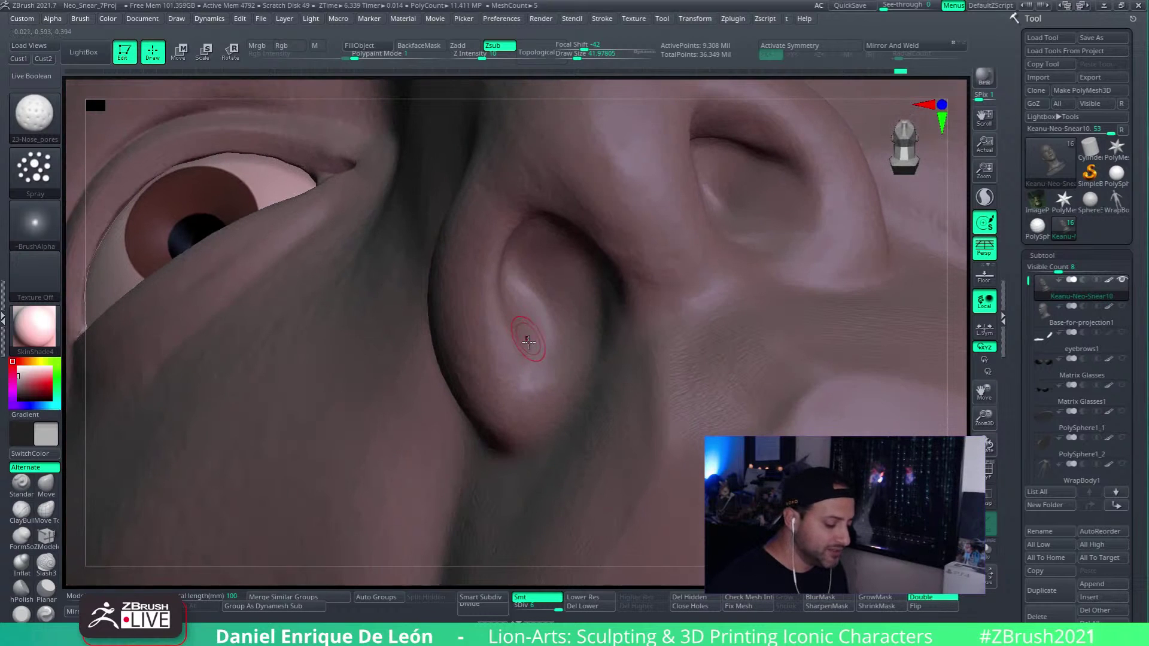
{"action": "right_click_drag", "start_coordinate": [529, 408], "coordinate": [617, 359]}
{"action": "mouse_move", "coordinate": [716, 357]}
{"action": "right_mouse_down"}
{"action": "mouse_move", "coordinate": [727, 352]}
{"action": "mouse_move", "coordinate": [671, 335]}
{"action": "right_mouse_up"}
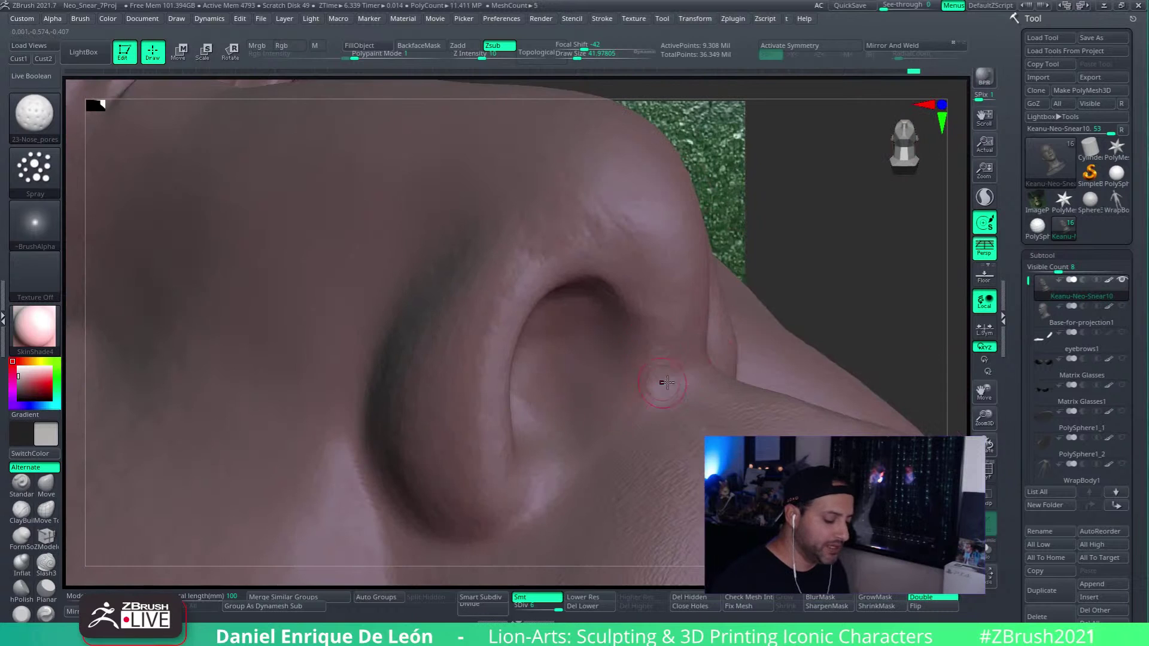
{"action": "right_click_drag", "start_coordinate": [659, 382], "coordinate": [652, 390]}
{"action": "right_click_drag", "start_coordinate": [641, 303], "coordinate": [649, 333]}
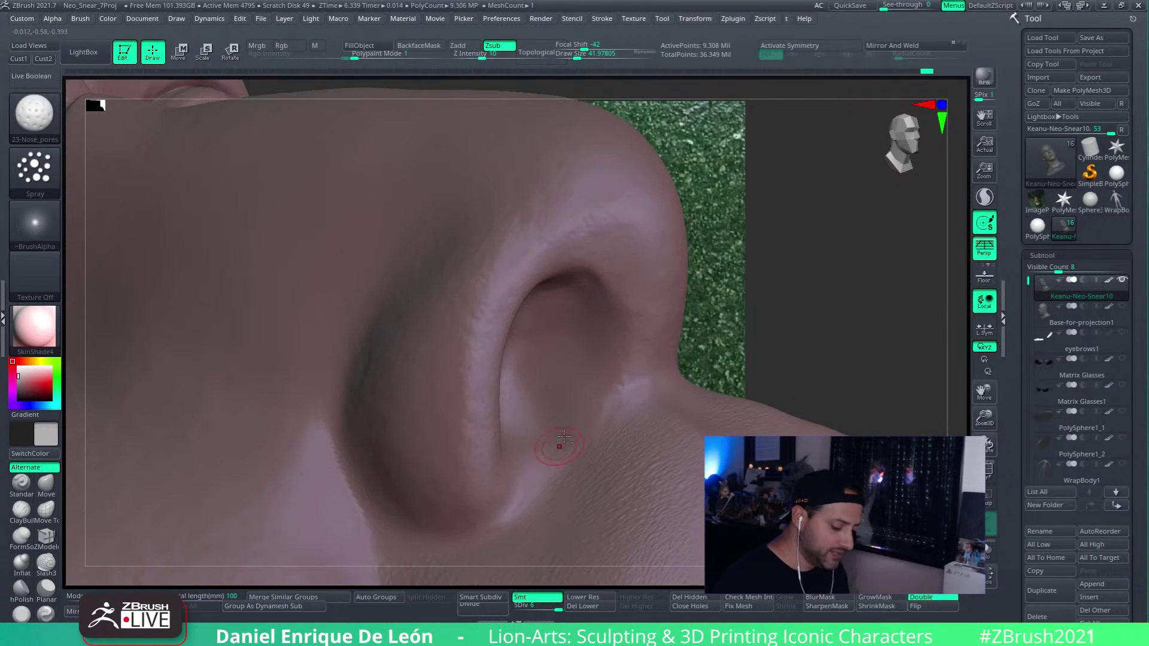
{"action": "right_click_drag", "start_coordinate": [563, 441], "coordinate": [620, 435]}
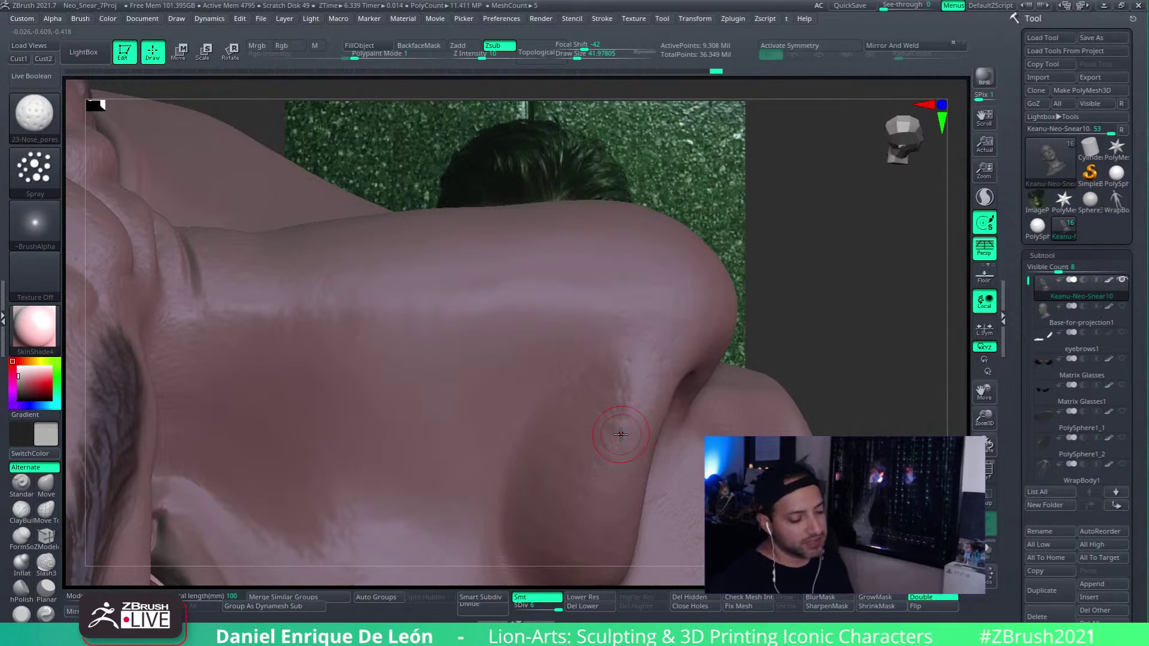
Step: Raise the Draw Size to about 45 and spray pores along the side of the nose and its bridge
{"action": "left_click_drag", "start_coordinate": [573, 53], "coordinate": [576, 53]}
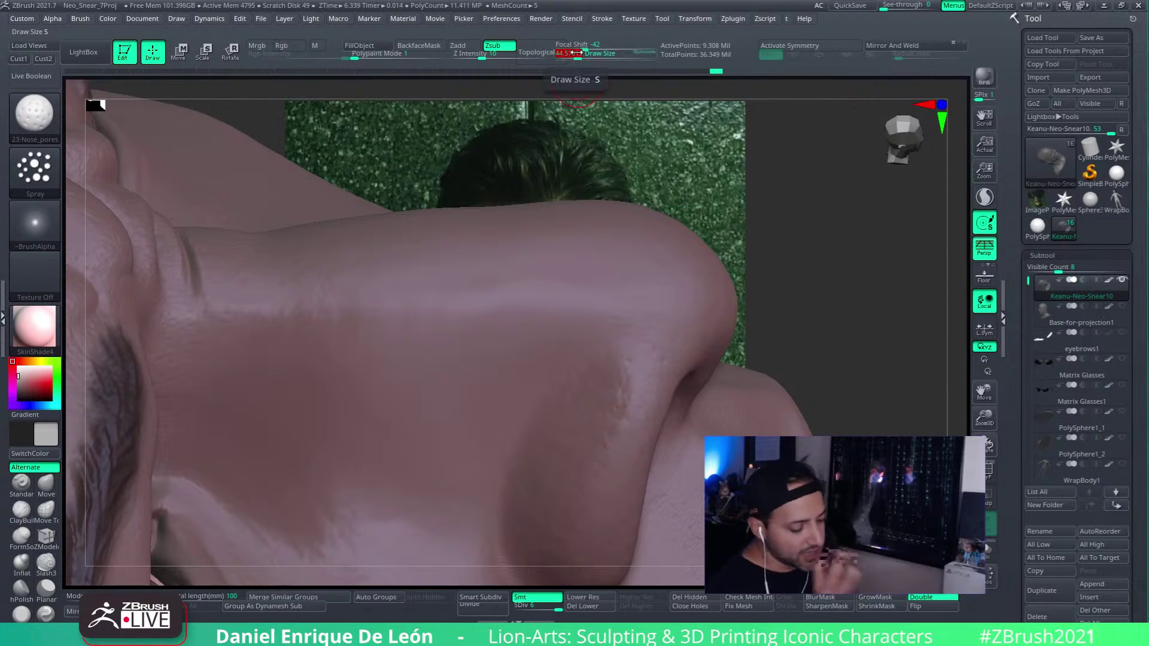
{"action": "mouse_move", "coordinate": [610, 333]}
{"action": "right_mouse_down"}
{"action": "mouse_move", "coordinate": [726, 264]}
{"action": "mouse_move", "coordinate": [690, 330]}
{"action": "mouse_move", "coordinate": [697, 323]}
{"action": "mouse_move", "coordinate": [704, 363]}
{"action": "mouse_move", "coordinate": [713, 346]}
{"action": "mouse_move", "coordinate": [785, 332]}
{"action": "mouse_move", "coordinate": [769, 275]}
{"action": "mouse_move", "coordinate": [773, 340]}
{"action": "mouse_move", "coordinate": [789, 300]}
{"action": "right_mouse_up"}
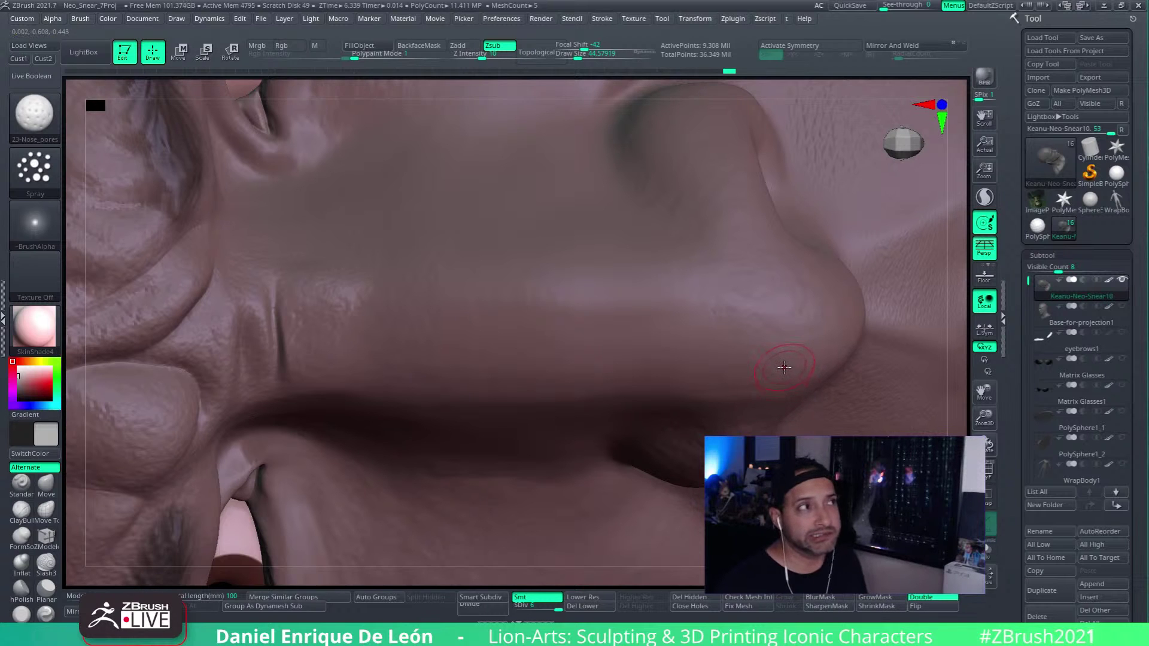
{"action": "mouse_move", "coordinate": [747, 334]}
{"action": "right_mouse_down"}
{"action": "mouse_move", "coordinate": [798, 360]}
{"action": "mouse_move", "coordinate": [720, 357]}
{"action": "right_mouse_up"}
{"action": "mouse_move", "coordinate": [402, 338]}
{"action": "right_mouse_down"}
{"action": "mouse_move", "coordinate": [803, 333]}
{"action": "mouse_move", "coordinate": [790, 320]}
{"action": "mouse_move", "coordinate": [764, 340]}
{"action": "mouse_move", "coordinate": [770, 328]}
{"action": "mouse_move", "coordinate": [706, 311]}
{"action": "mouse_move", "coordinate": [712, 372]}
{"action": "mouse_move", "coordinate": [692, 358]}
{"action": "right_mouse_up"}
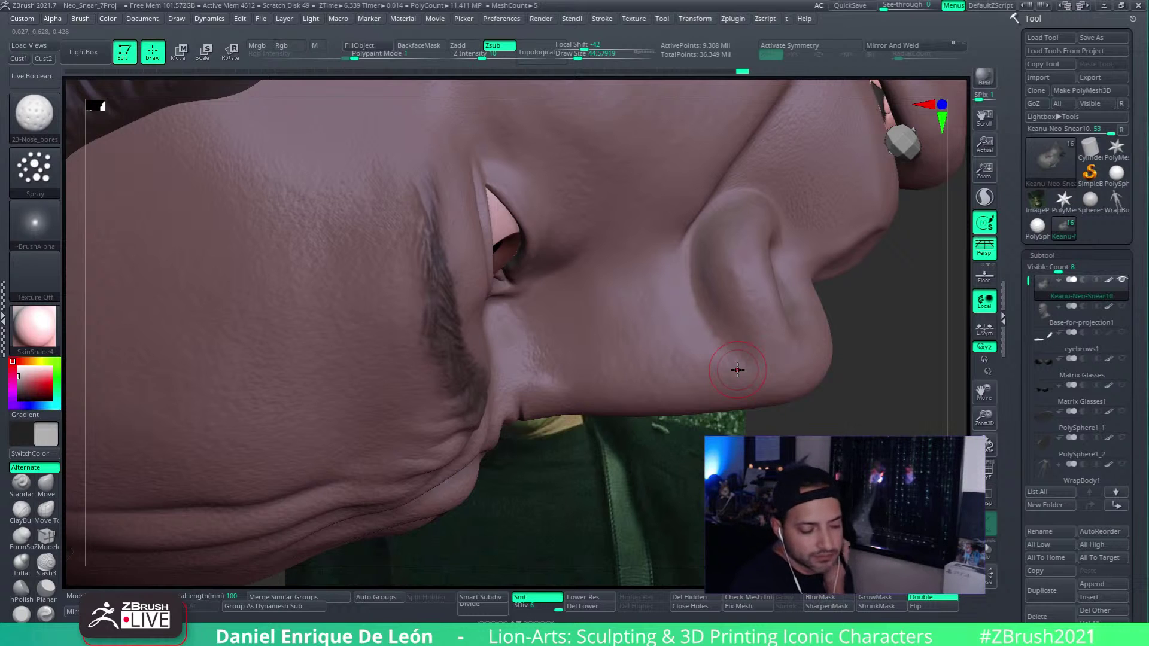
{"action": "left_click", "coordinate": [508, 19]}
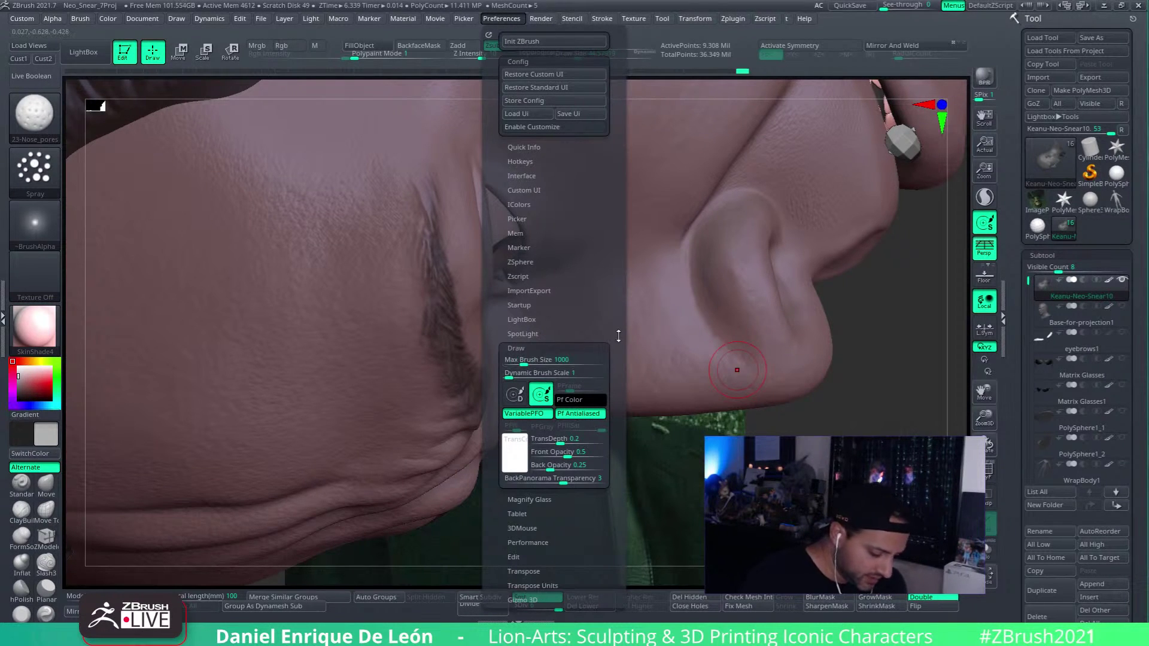
{"action": "left_click", "coordinate": [582, 347]}
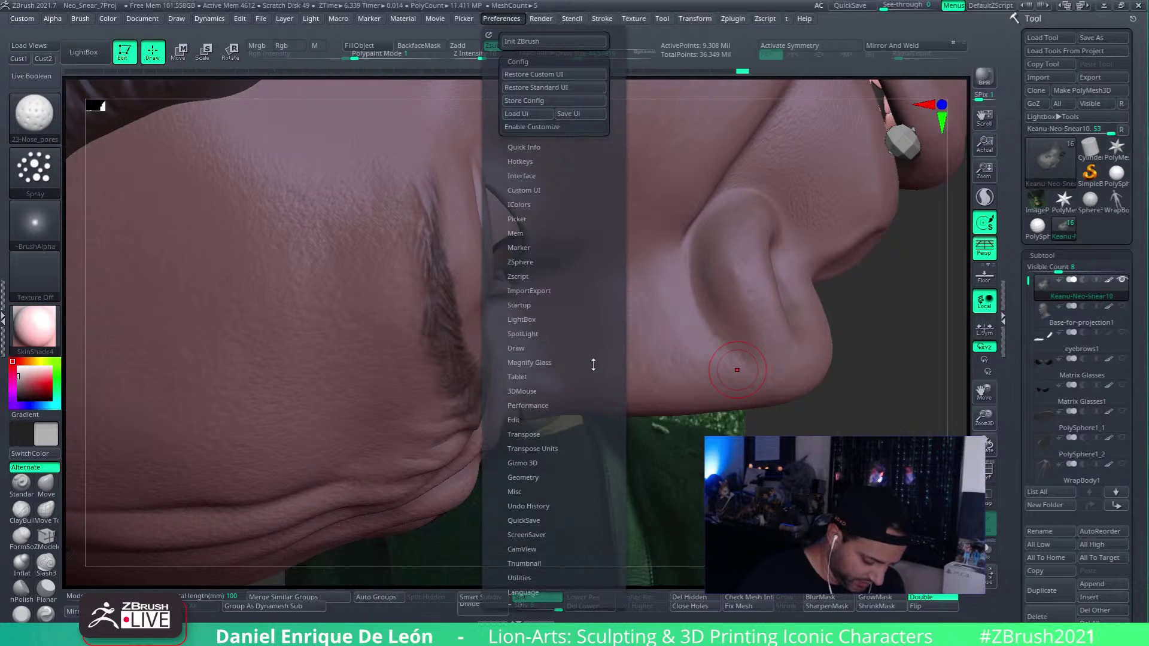
{"action": "scroll", "coordinate": [595, 389], "scroll_direction": "down", "scroll_amount": 5}
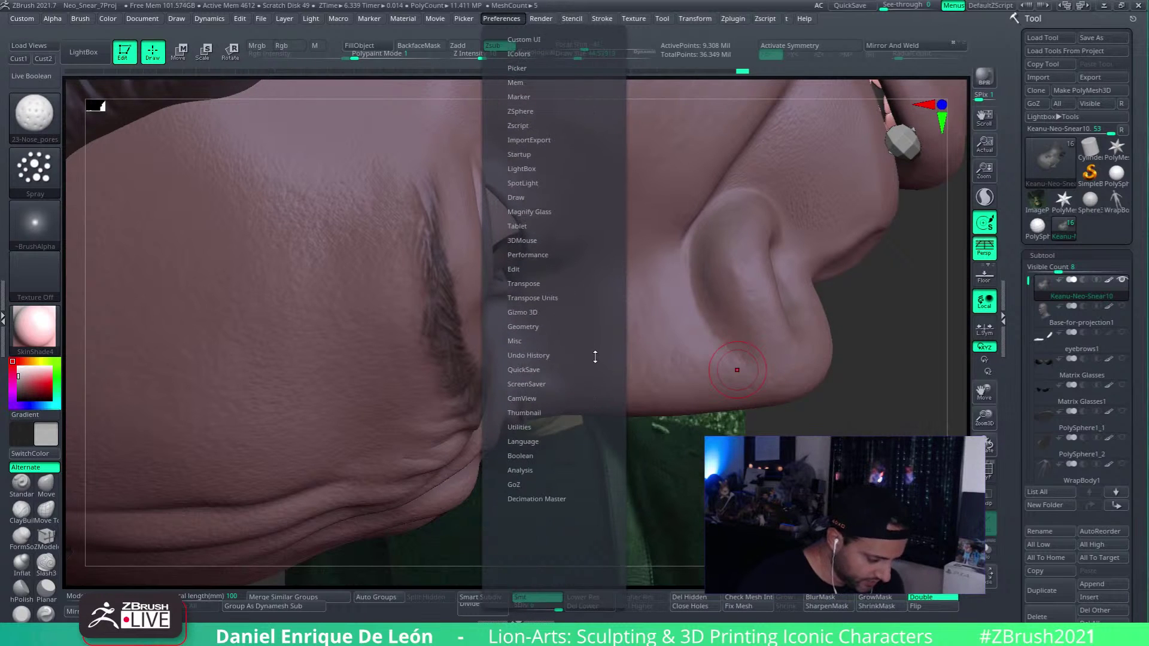
{"action": "left_click", "coordinate": [210, 18]}
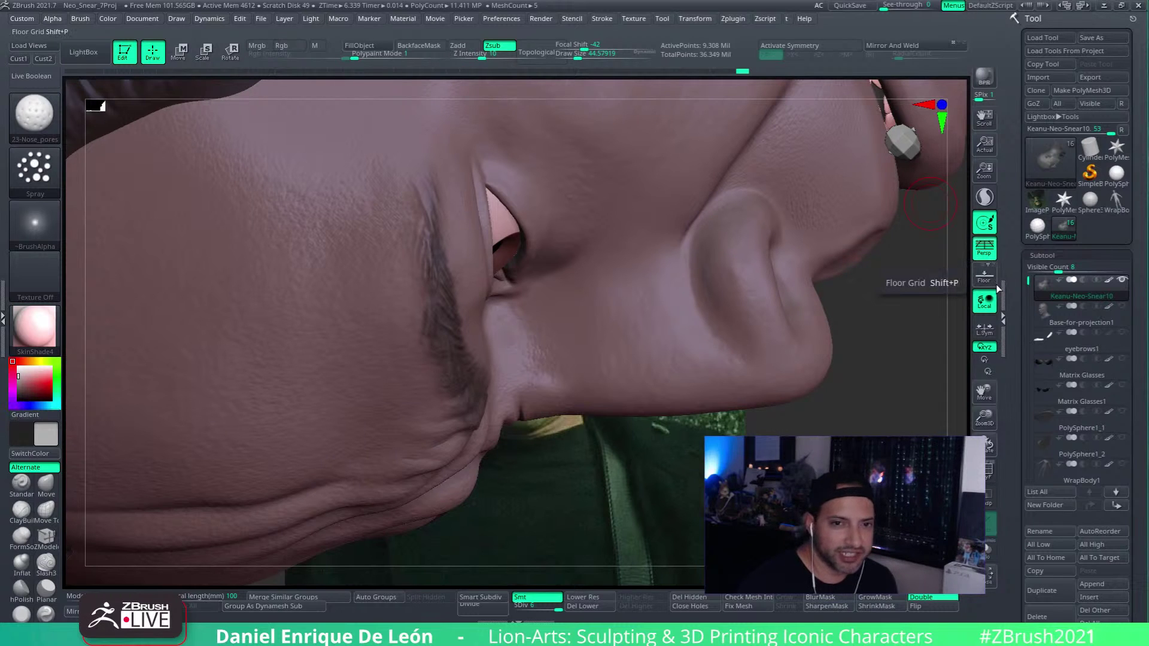
Step: Examine the pore brush's tablet pressure settings, including the pressure curves for Size and Z Intensity
{"action": "left_click", "coordinate": [80, 20]}
{"action": "scroll", "coordinate": [191, 300], "scroll_direction": "down", "scroll_amount": 2}
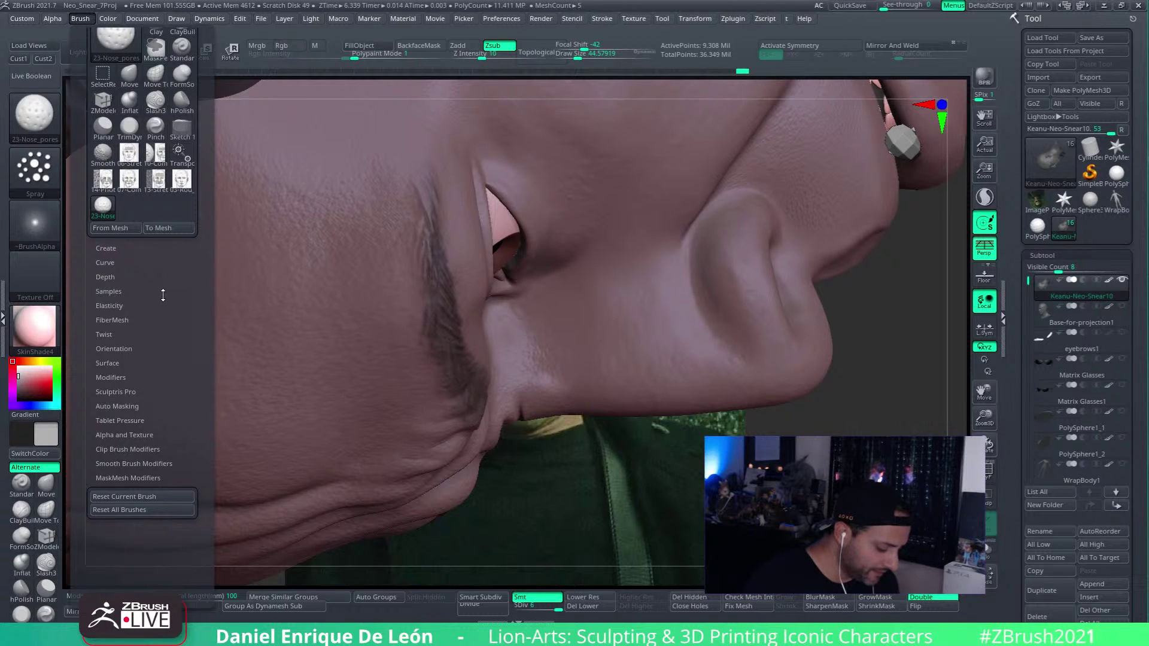
{"action": "left_click", "coordinate": [143, 419]}
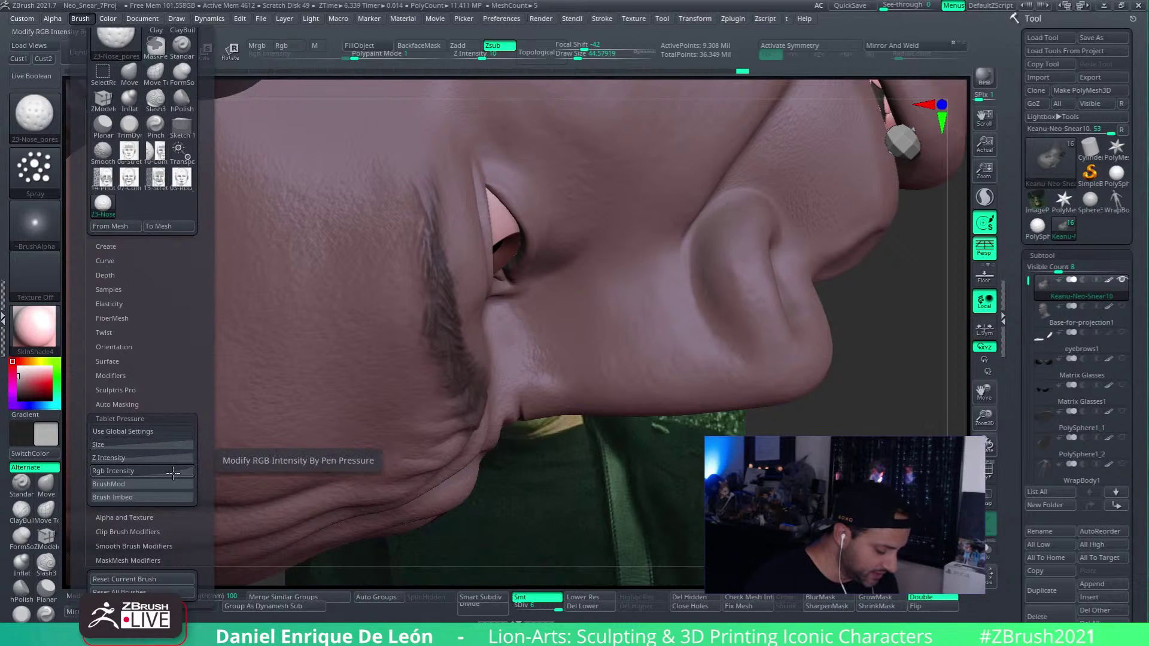
{"action": "left_click", "coordinate": [183, 443]}
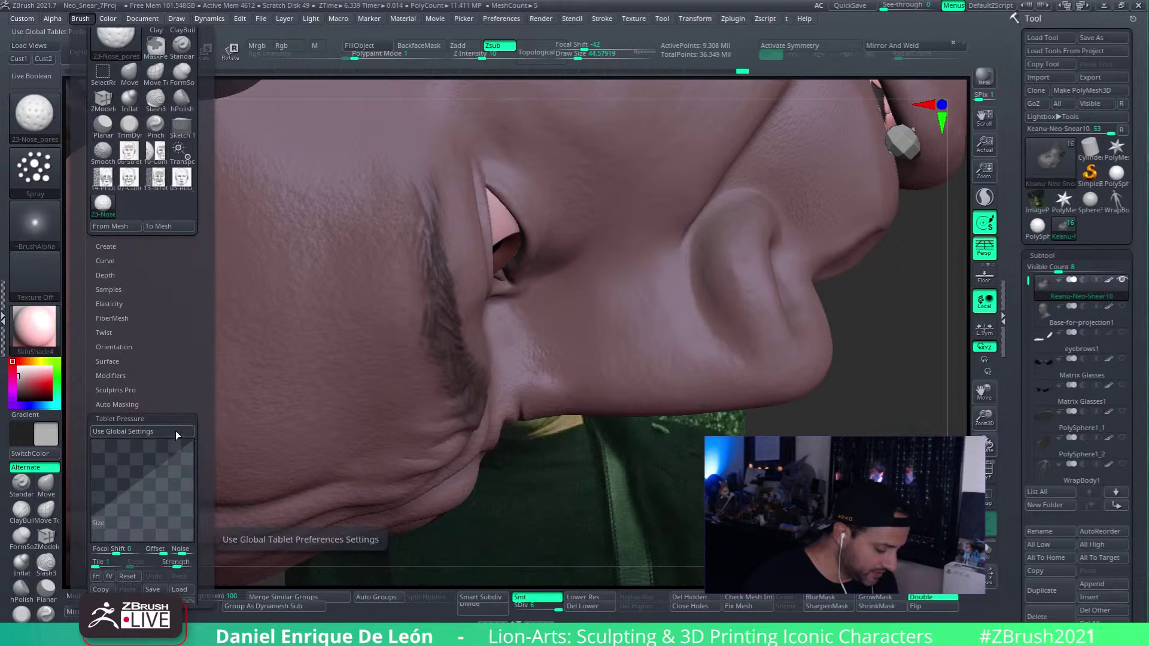
{"action": "left_click", "coordinate": [162, 601]}
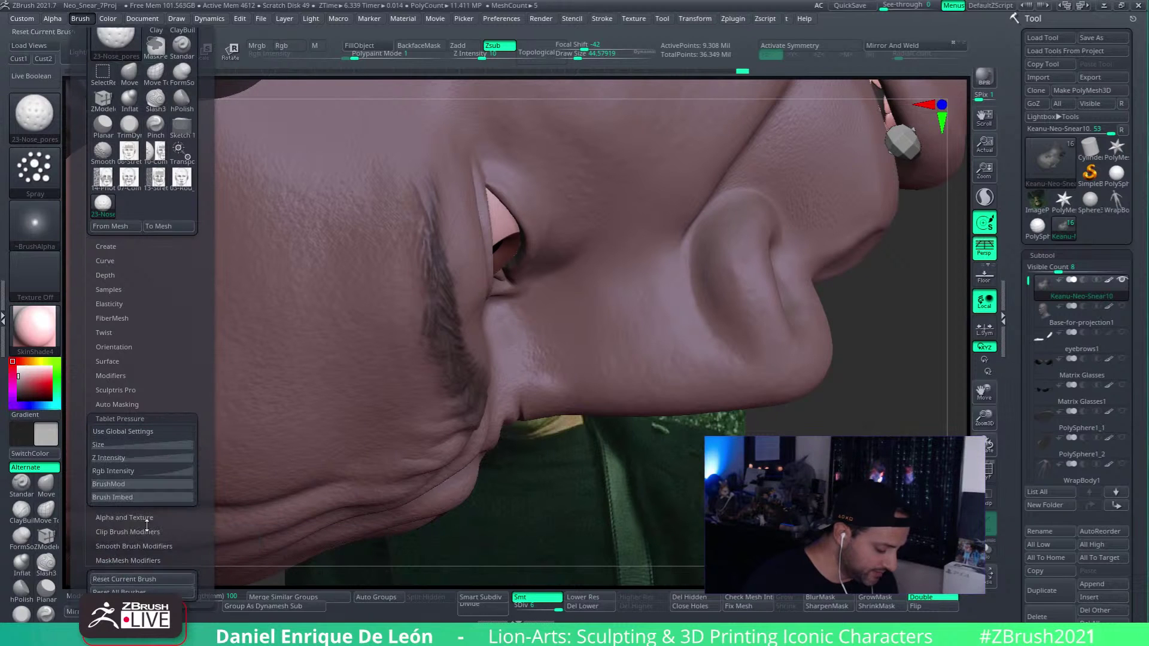
{"action": "left_click", "coordinate": [167, 457]}
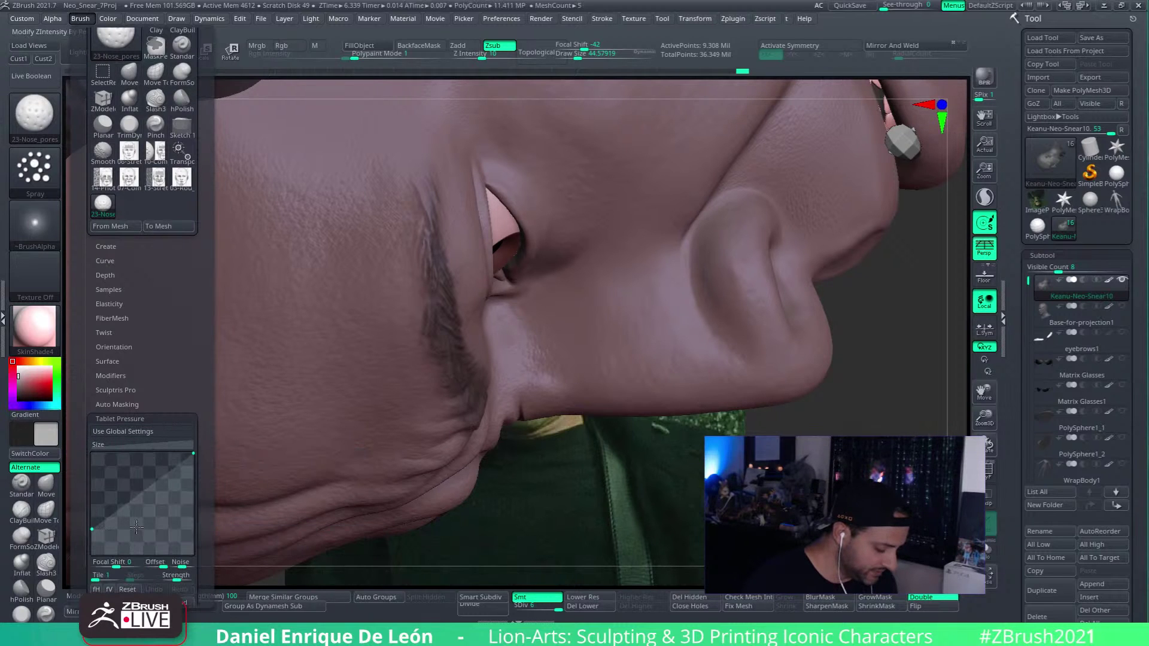
{"action": "left_click_drag", "start_coordinate": [168, 409], "coordinate": [165, 363]}
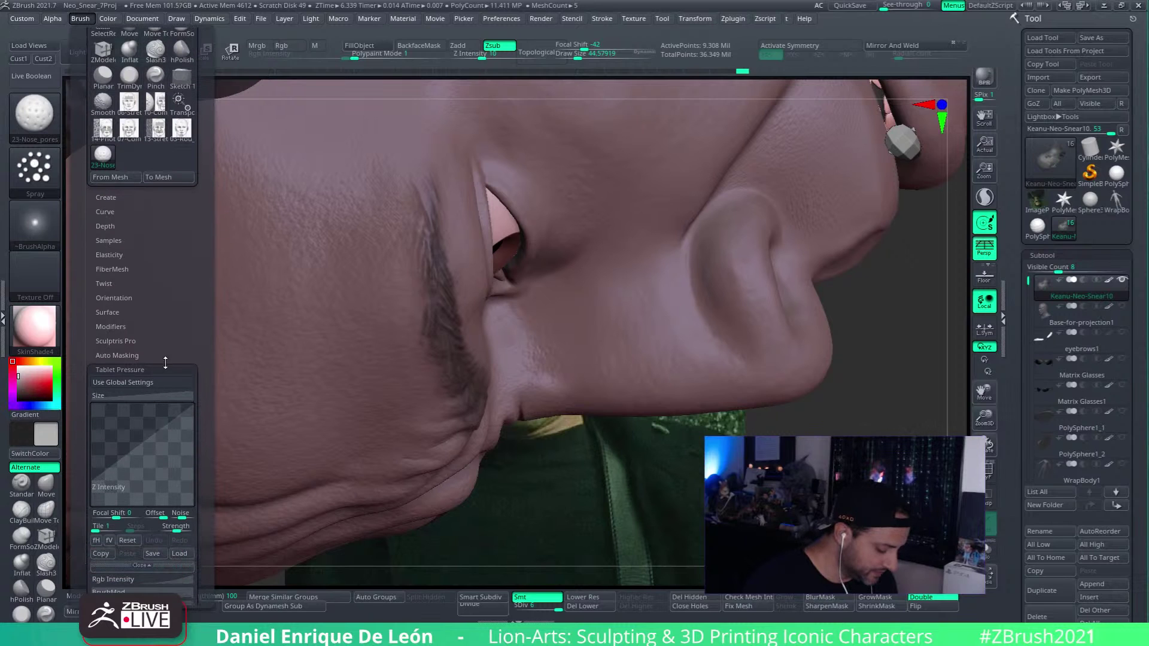
{"action": "left_click", "coordinate": [153, 566]}
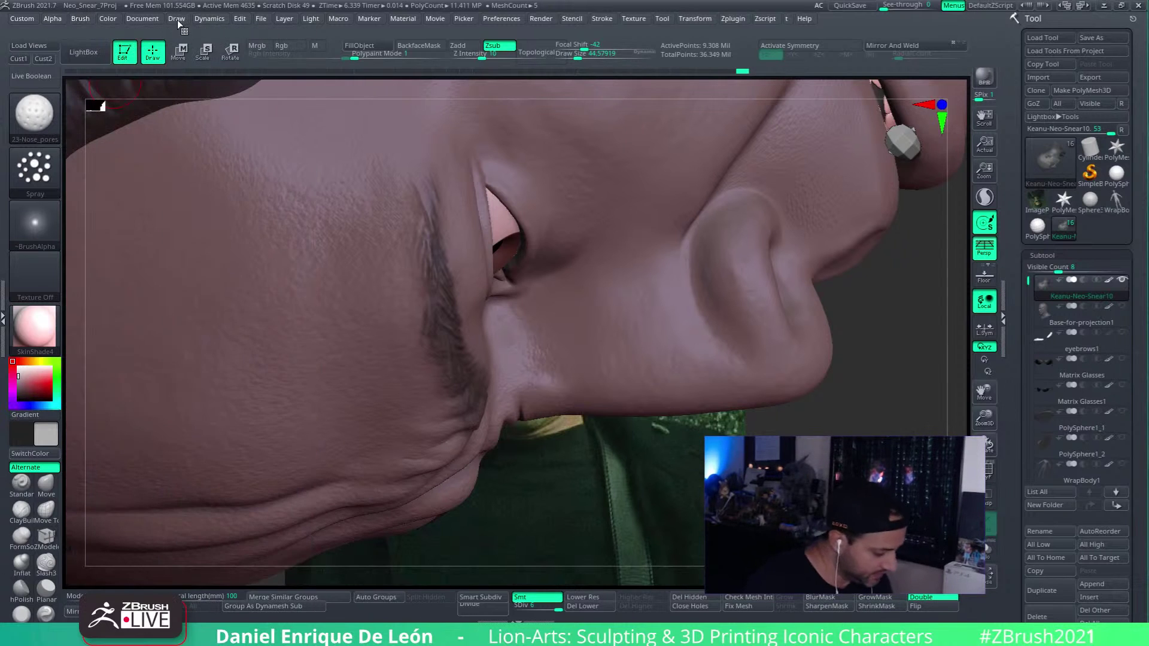
Step: Look through the Draw, Stroke and Preferences settings for options that affect the brush
{"action": "left_click", "coordinate": [177, 20]}
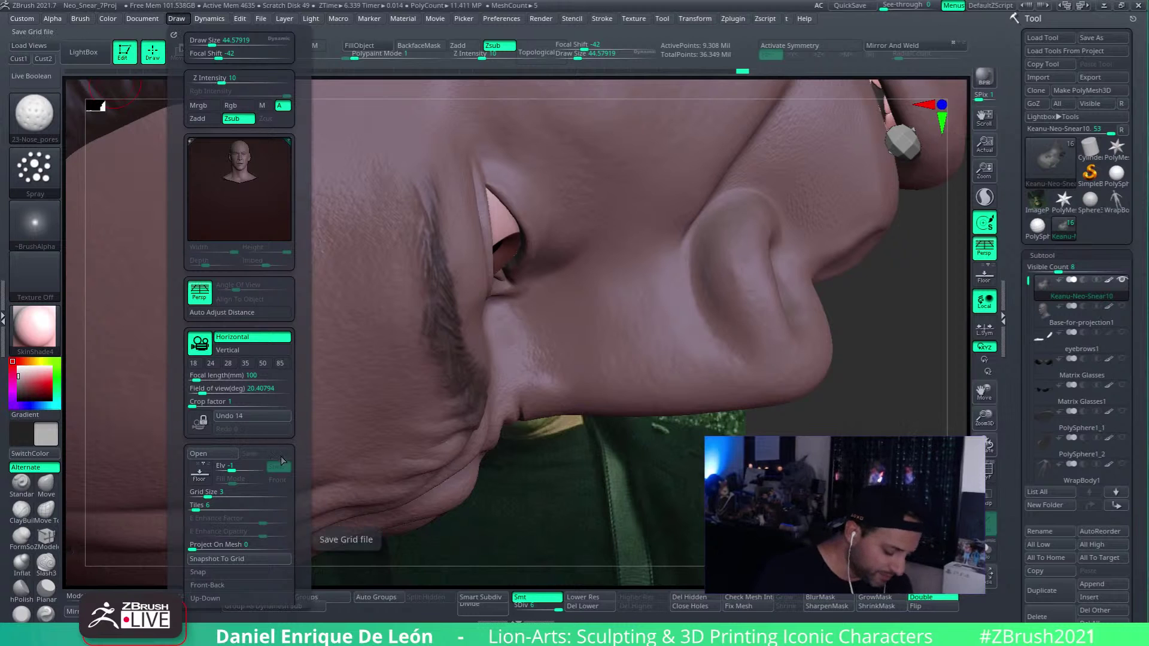
{"action": "mouse_move", "coordinate": [301, 438]}
{"action": "left_mouse_down"}
{"action": "mouse_move", "coordinate": [301, 320]}
{"action": "mouse_move", "coordinate": [298, 413]}
{"action": "left_mouse_up"}
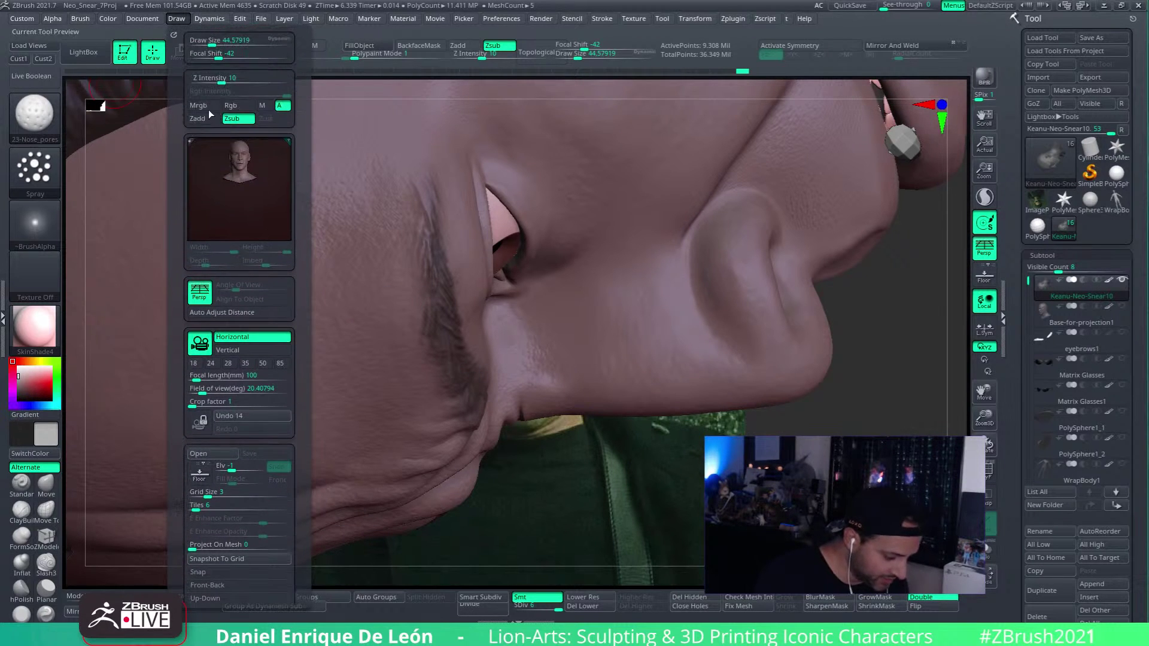
{"action": "left_click", "coordinate": [206, 17]}
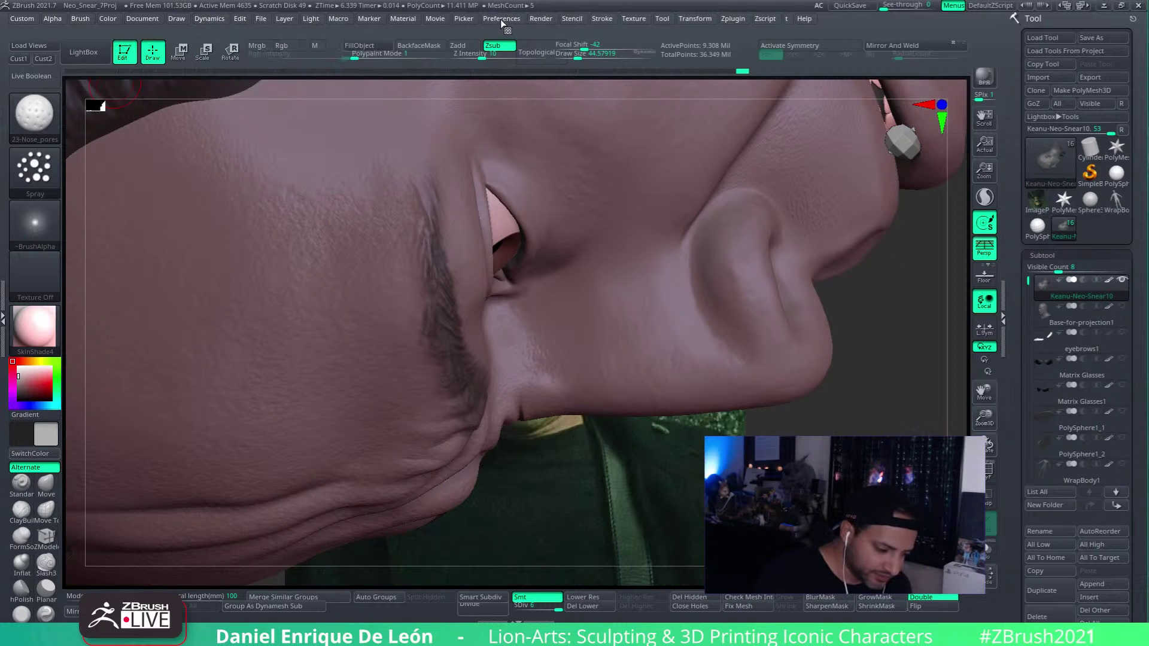
{"action": "left_click", "coordinate": [602, 18]}
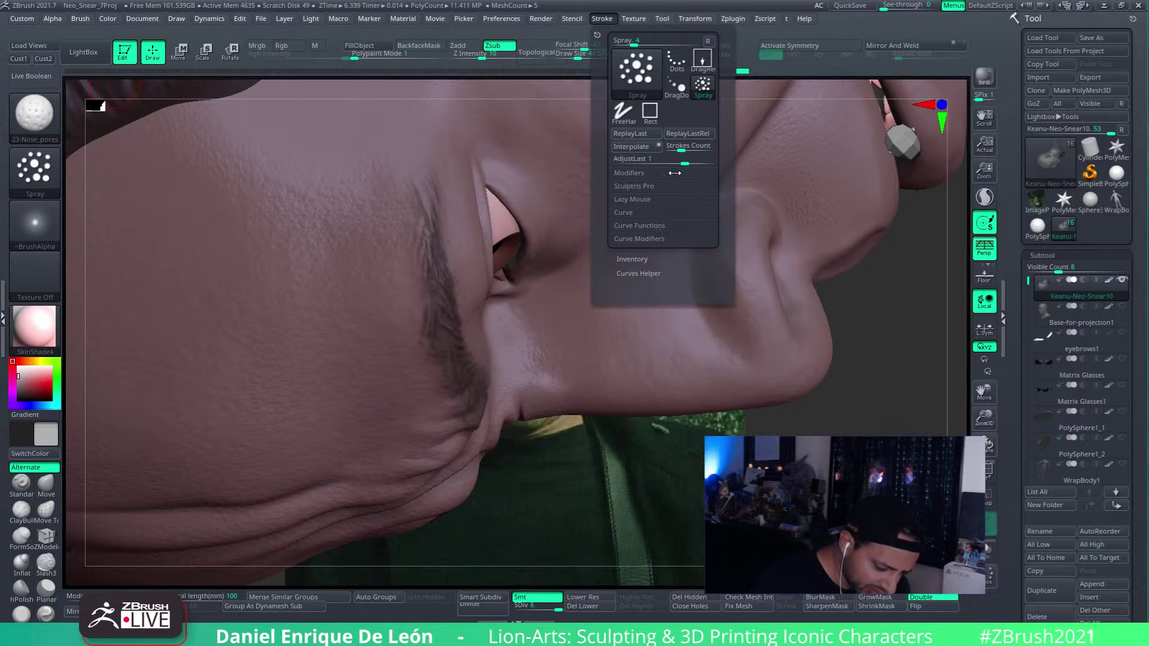
{"action": "mouse_move", "coordinate": [536, 22]}
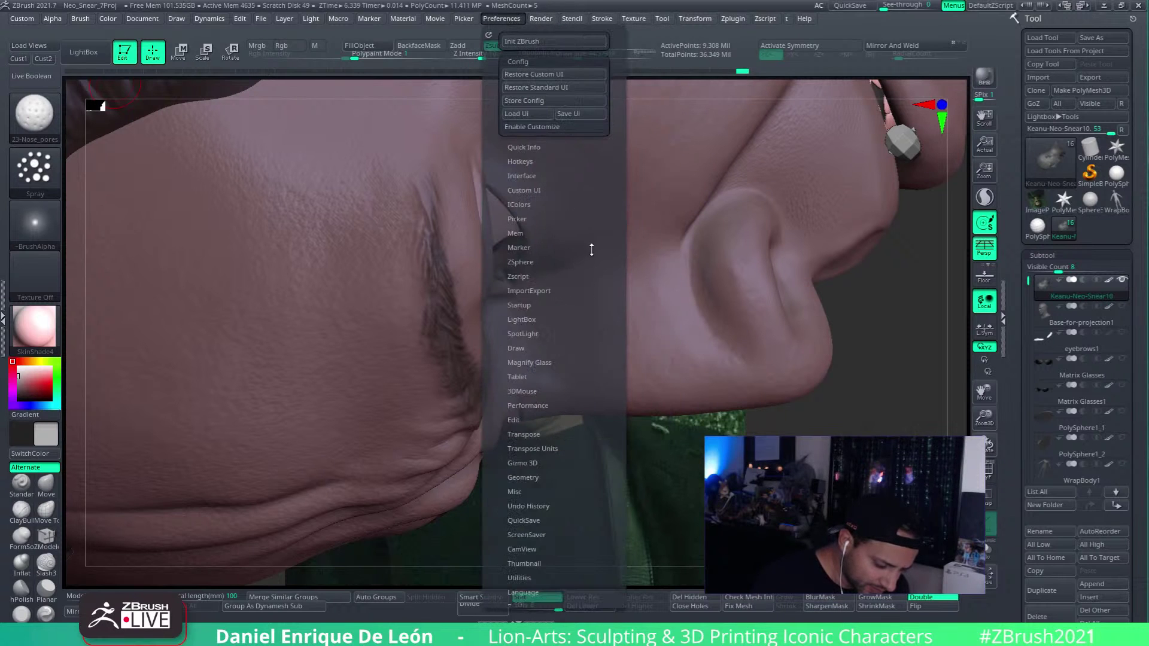
{"action": "left_click_drag", "start_coordinate": [590, 249], "coordinate": [592, 196]}
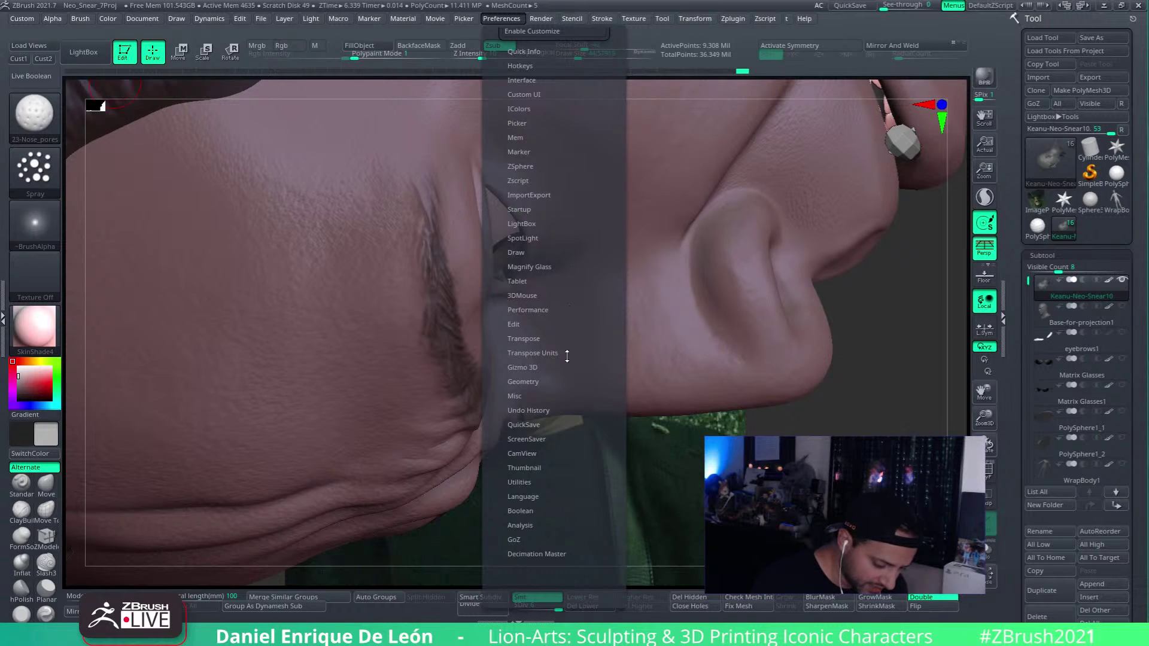
{"action": "left_click_drag", "start_coordinate": [560, 468], "coordinate": [564, 420]}
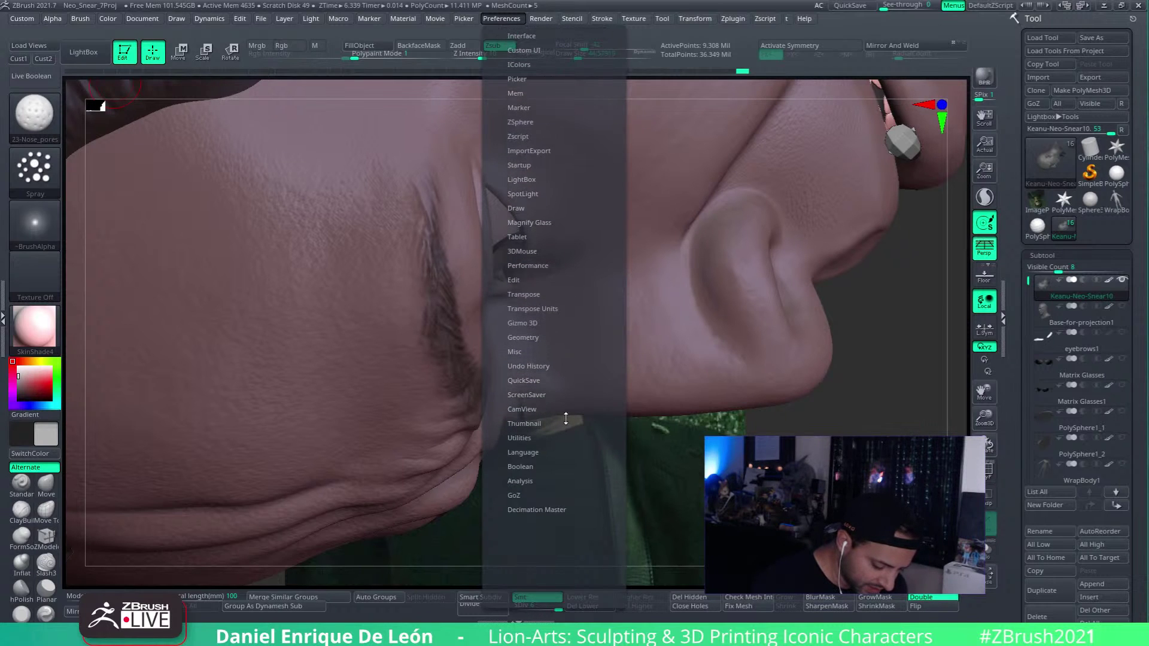
{"action": "left_click_drag", "start_coordinate": [585, 344], "coordinate": [550, 374]}
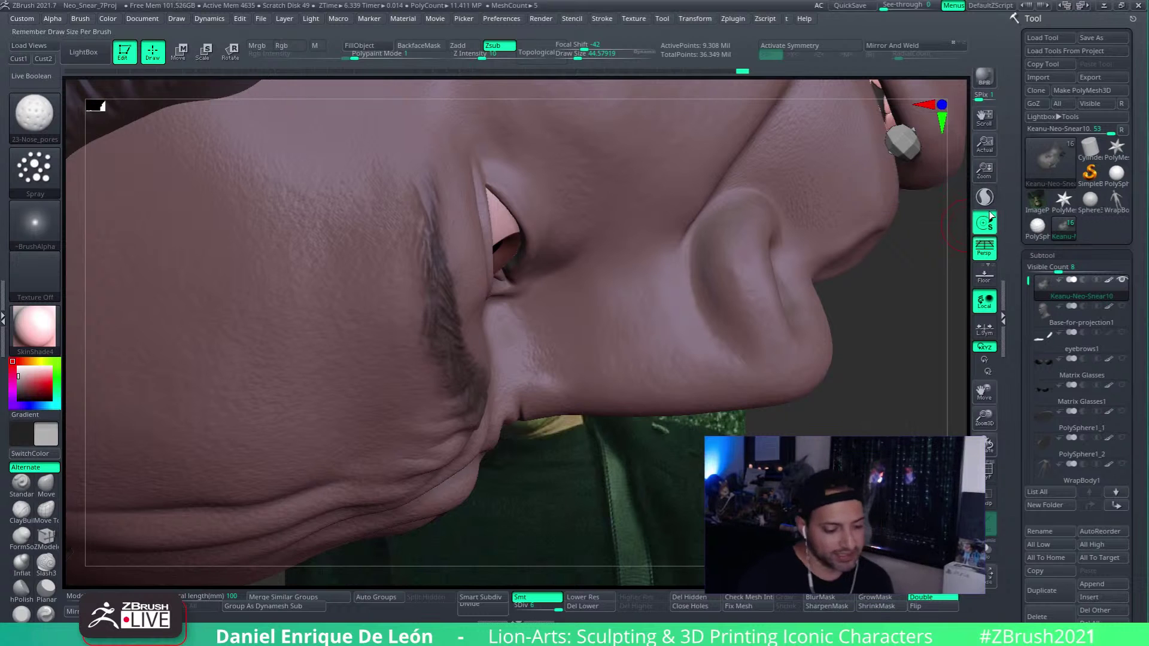
Step: Set the Draw Size to about 50 and spray pores across the side of the nose between the inner eye corner and the wing
{"action": "mouse_move", "coordinate": [777, 276]}
{"action": "right_mouse_down", "text": "ctrl"}
{"action": "mouse_move", "coordinate": [773, 337]}
{"action": "mouse_move", "coordinate": [787, 320]}
{"action": "right_mouse_up", "text": "ctrl"}
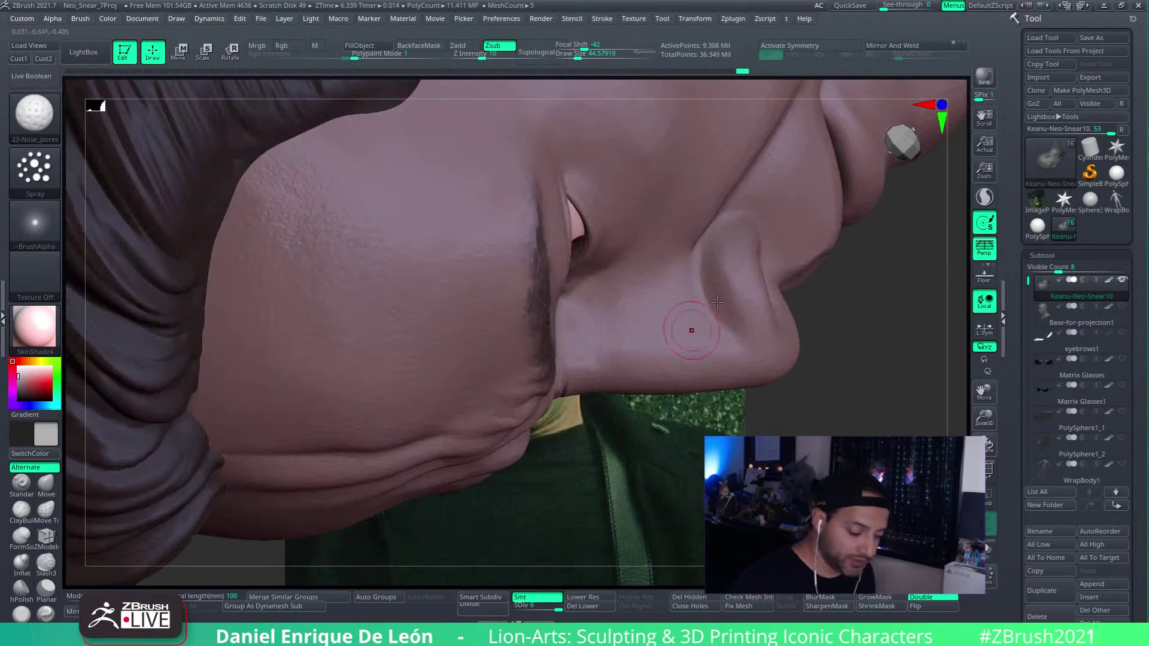
{"action": "right_click_drag", "start_coordinate": [691, 330], "coordinate": [724, 287]}
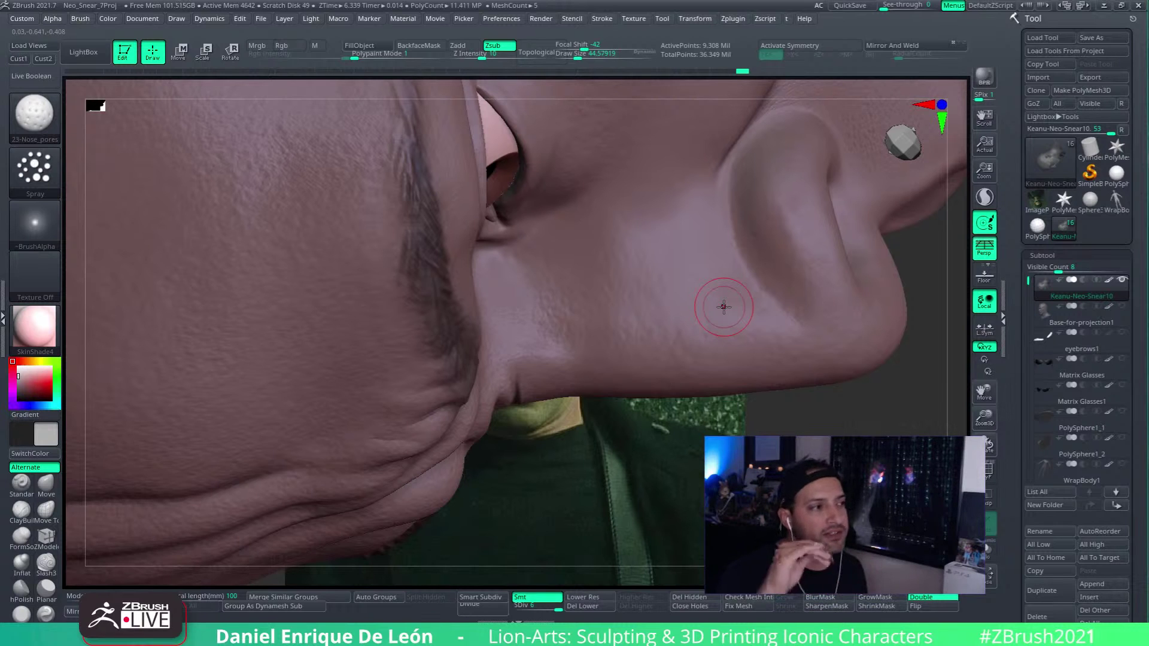
{"action": "right_click_drag", "start_coordinate": [623, 269], "coordinate": [626, 300], "text": "alt"}
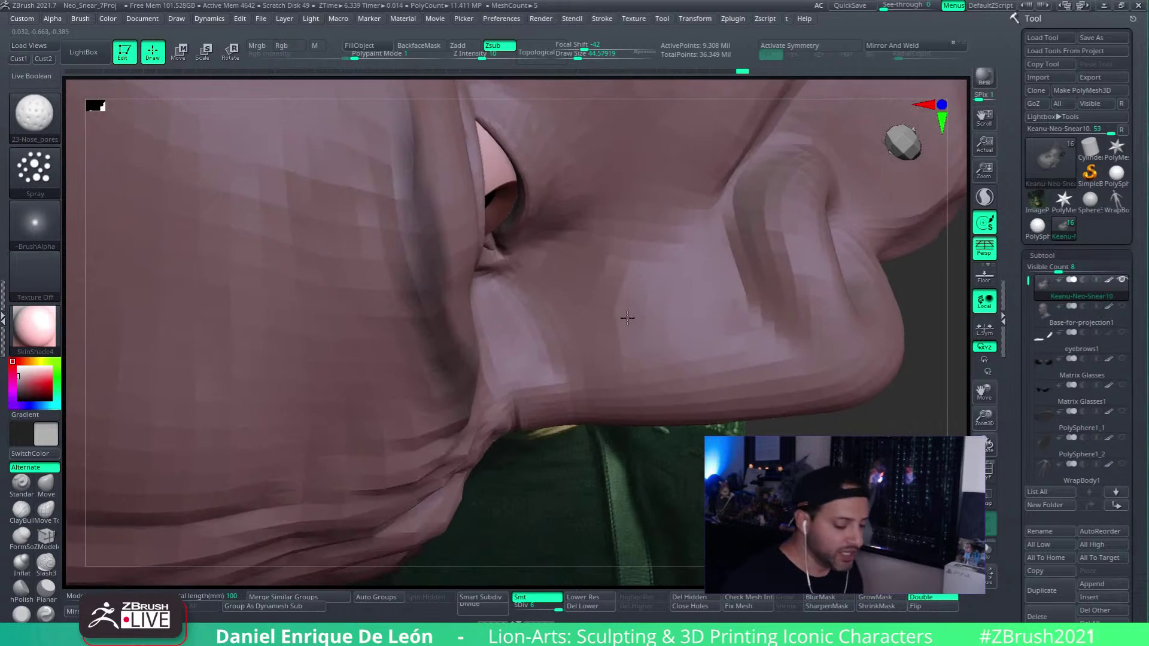
{"action": "left_click_drag", "start_coordinate": [578, 55], "coordinate": [585, 56]}
{"action": "right_click_drag", "start_coordinate": [635, 282], "coordinate": [530, 298]}
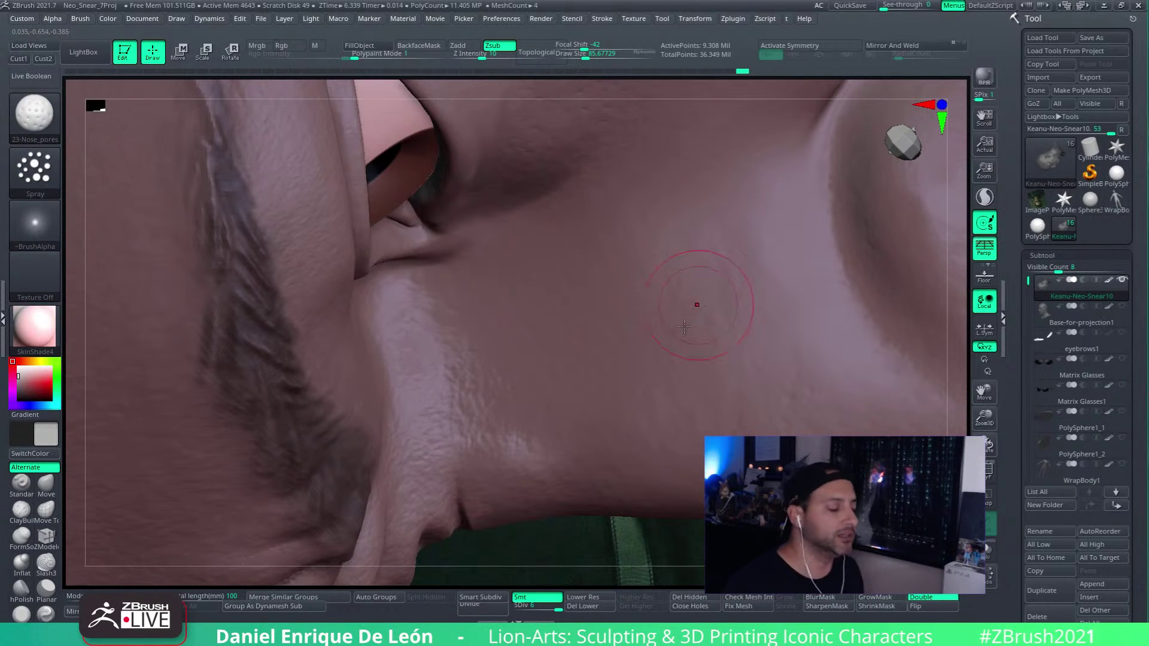
{"action": "mouse_move", "coordinate": [598, 329]}
{"action": "right_mouse_down"}
{"action": "mouse_move", "coordinate": [680, 277]}
{"action": "mouse_move", "coordinate": [588, 264]}
{"action": "right_mouse_up"}
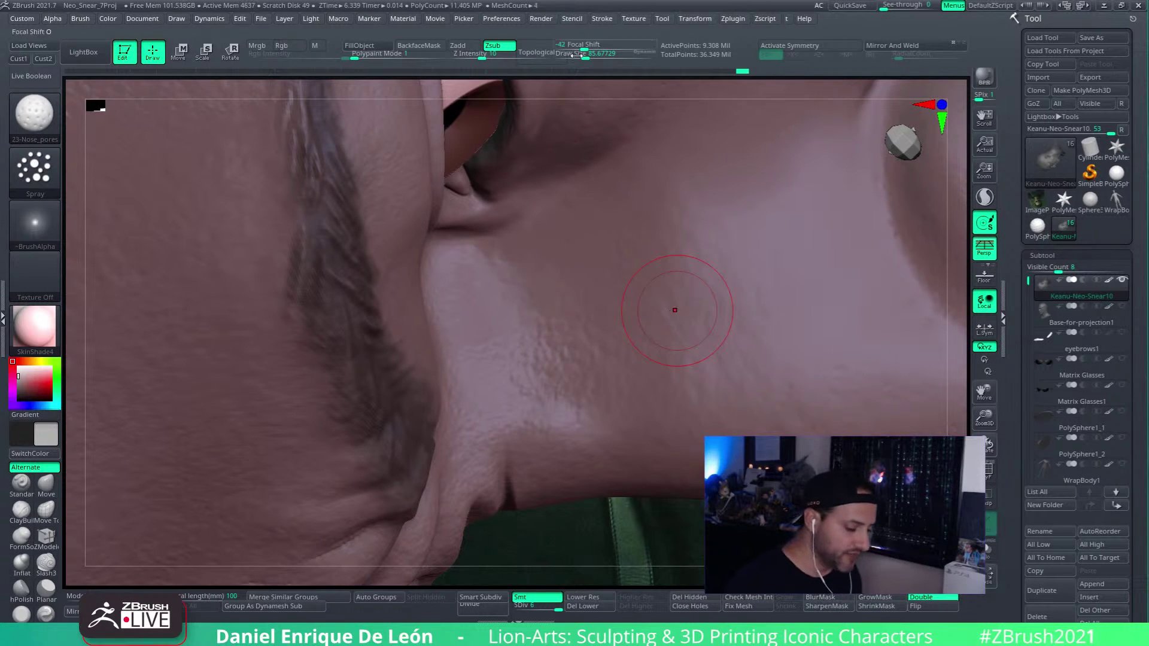
{"action": "left_click_drag", "start_coordinate": [581, 57], "coordinate": [572, 57]}
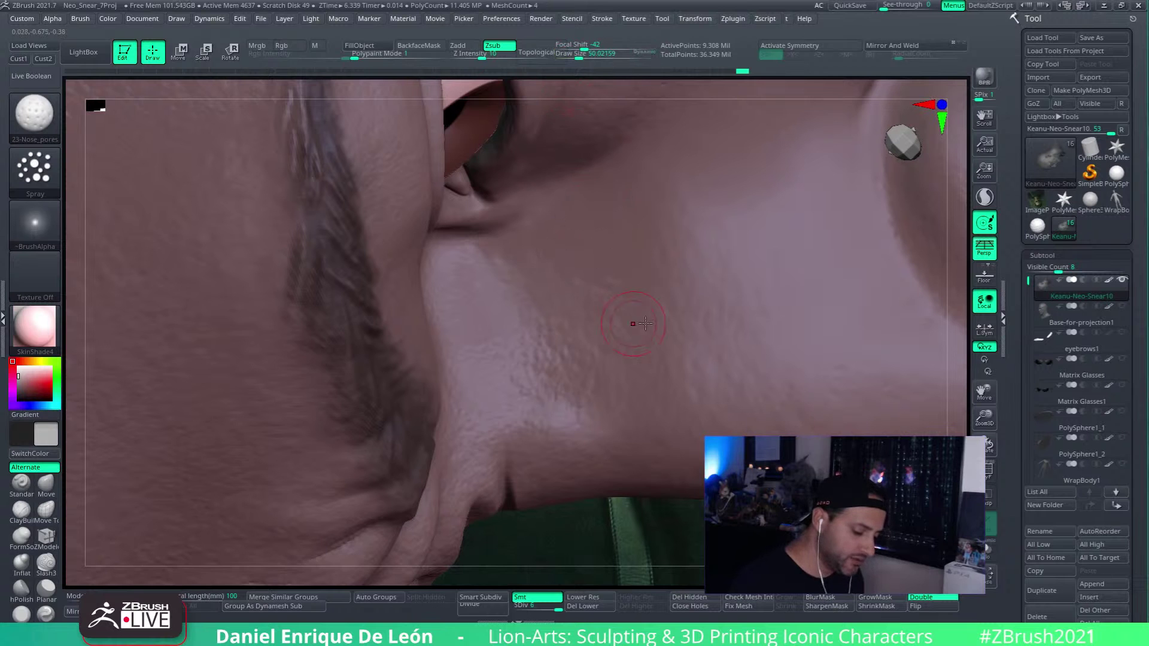
{"action": "right_click_drag", "start_coordinate": [682, 291], "coordinate": [593, 310]}
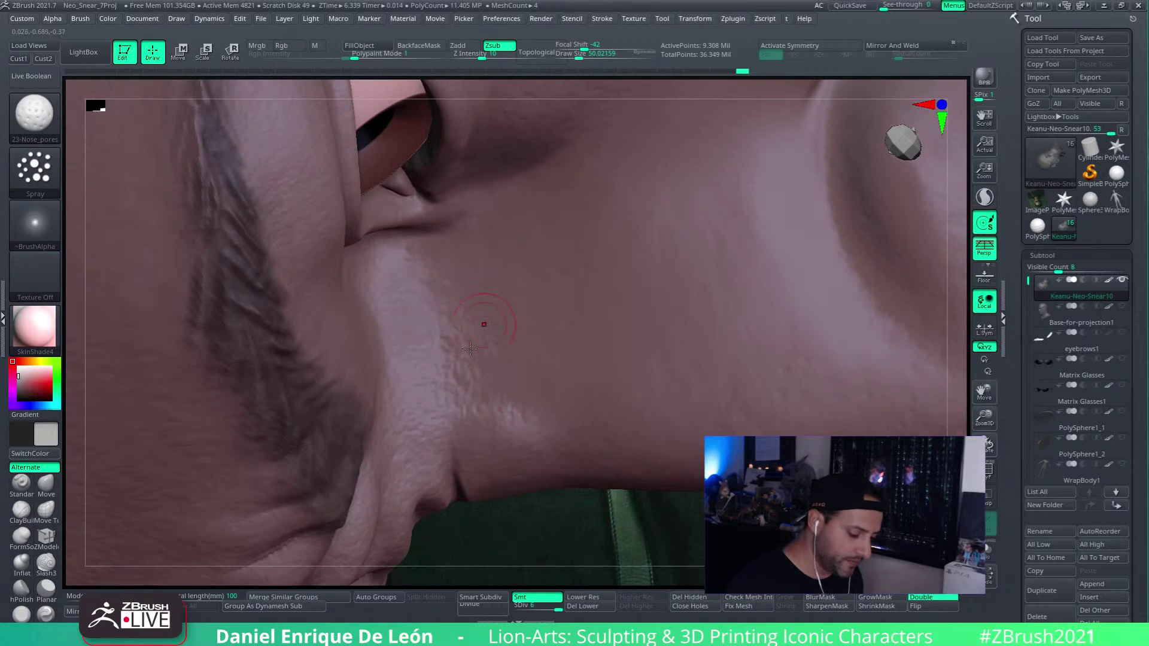
{"action": "right_click_drag", "start_coordinate": [666, 234], "coordinate": [666, 197]}
{"action": "mouse_move", "coordinate": [658, 195]}
{"action": "left_mouse_down"}
{"action": "mouse_move", "coordinate": [628, 202]}
{"action": "mouse_move", "coordinate": [673, 231]}
{"action": "left_mouse_up"}
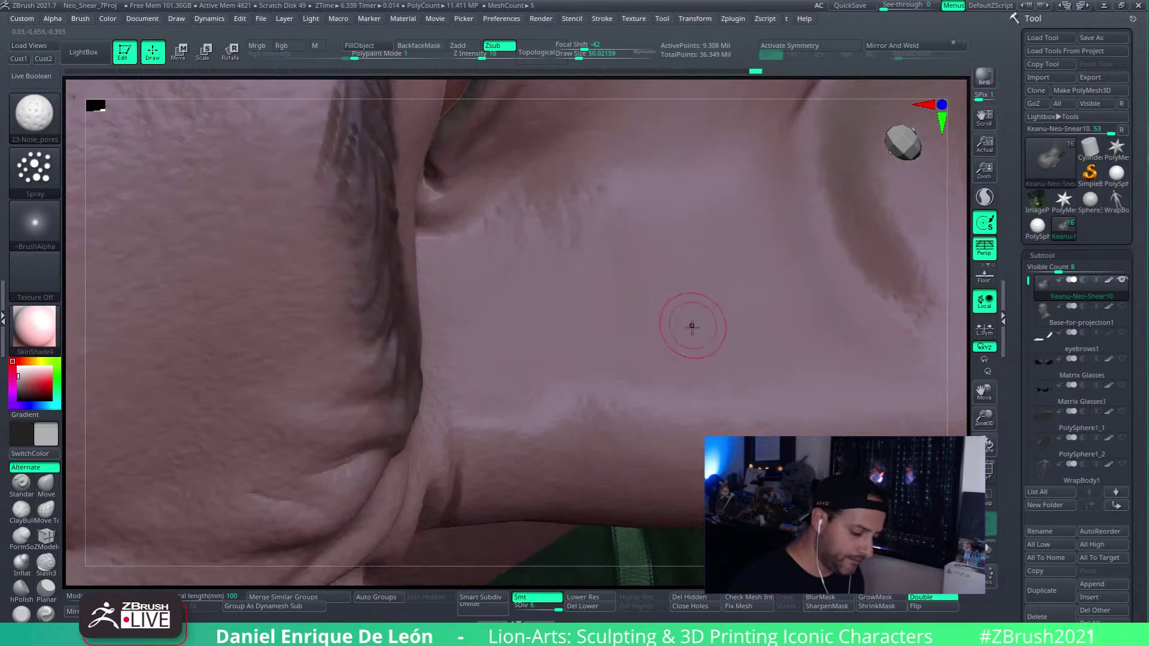
{"action": "mouse_move", "coordinate": [639, 317]}
{"action": "left_mouse_down"}
{"action": "mouse_move", "coordinate": [649, 262]}
{"action": "mouse_move", "coordinate": [712, 271]}
{"action": "left_mouse_up"}
{"action": "mouse_move", "coordinate": [746, 276]}
{"action": "right_mouse_down"}
{"action": "mouse_move", "coordinate": [625, 328]}
{"action": "mouse_move", "coordinate": [650, 307]}
{"action": "right_mouse_up"}
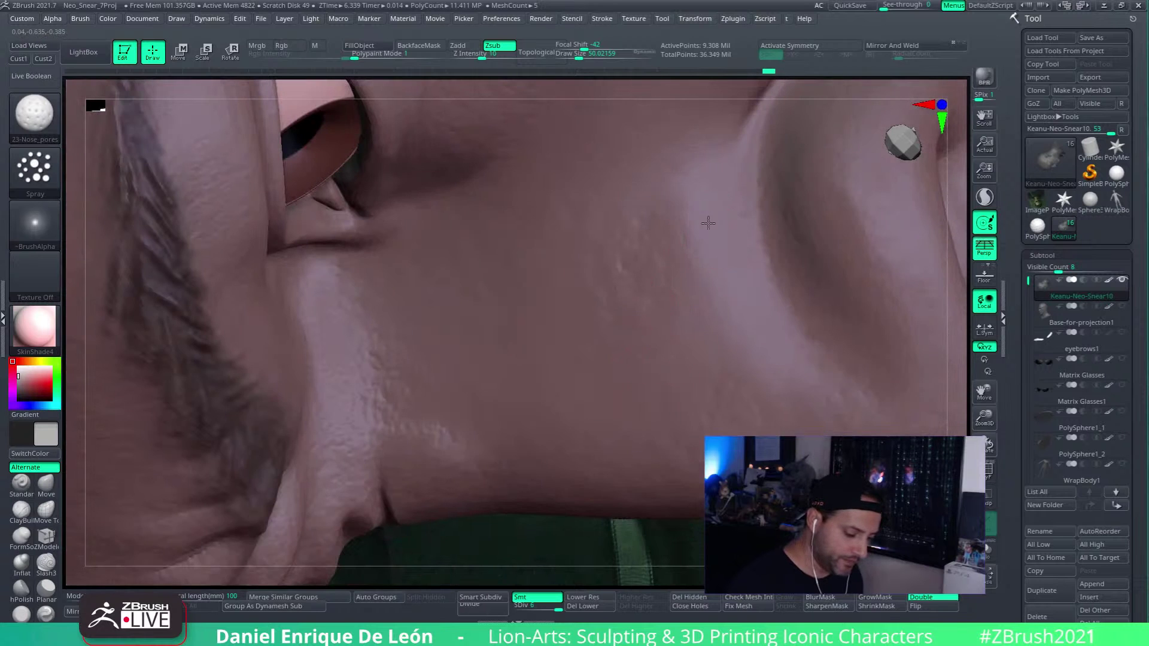
Step: Lower the Z Intensity to 7 and spray softer pores on the side of the nose just above the nostril wing
{"action": "right_click_drag", "start_coordinate": [718, 384], "coordinate": [688, 281]}
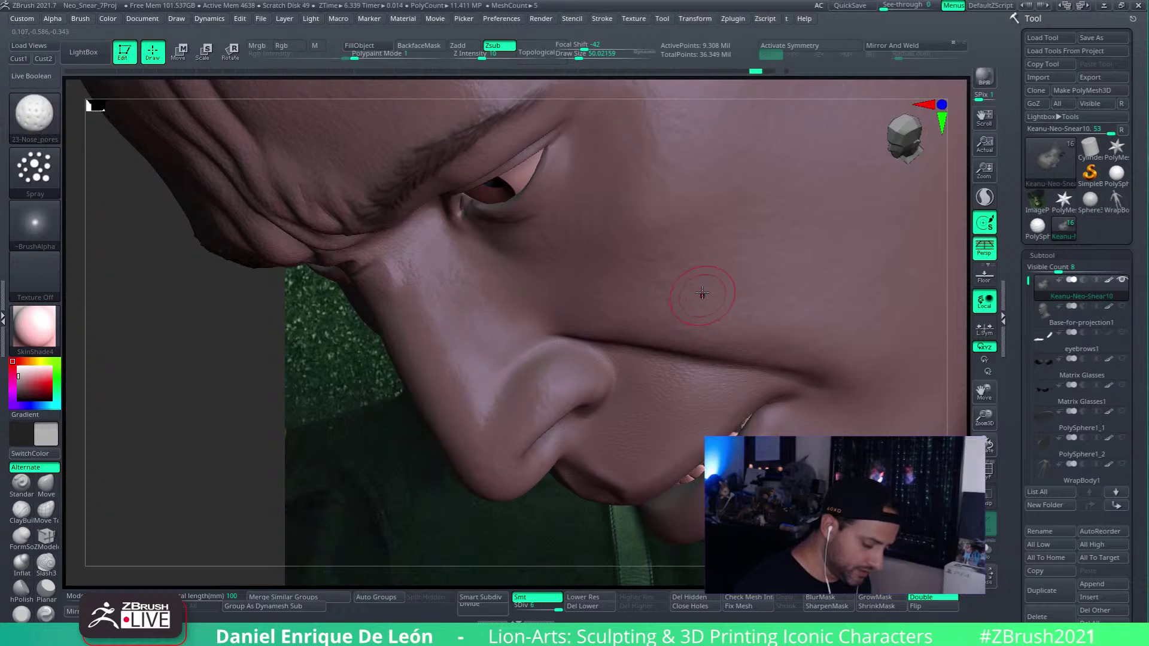
{"action": "mouse_move", "coordinate": [469, 329]}
{"action": "right_mouse_down"}
{"action": "mouse_move", "coordinate": [597, 248]}
{"action": "mouse_move", "coordinate": [588, 263]}
{"action": "mouse_move", "coordinate": [634, 328]}
{"action": "mouse_move", "coordinate": [685, 346]}
{"action": "mouse_move", "coordinate": [687, 333]}
{"action": "right_mouse_up"}
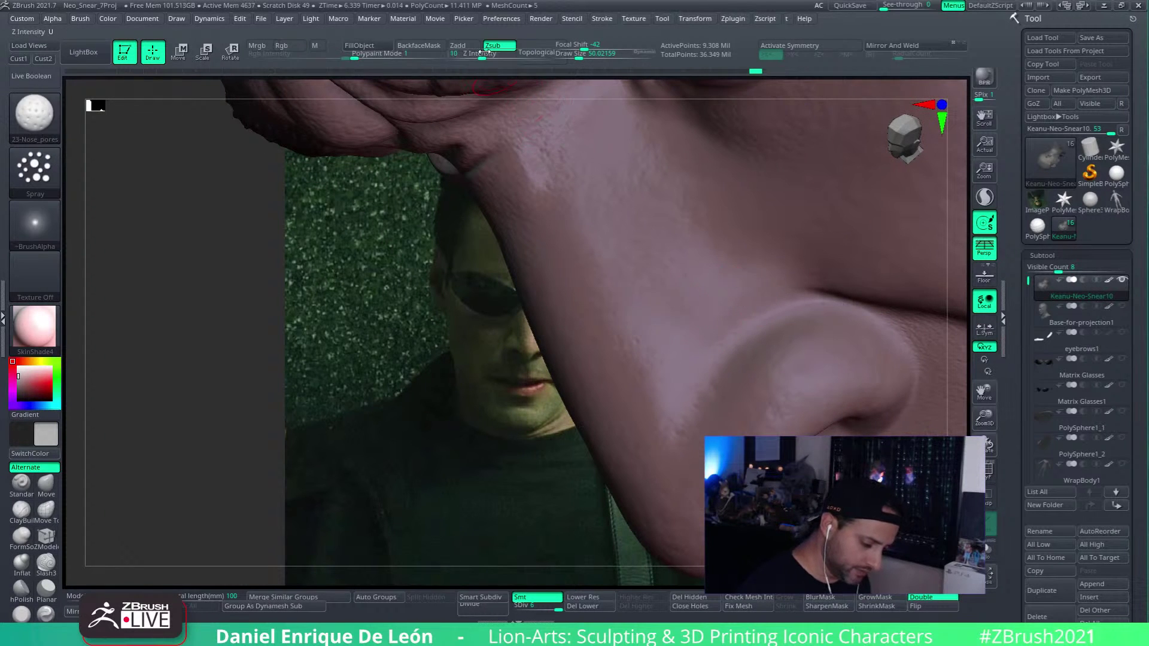
{"action": "left_click_drag", "start_coordinate": [482, 56], "coordinate": [478, 57]}
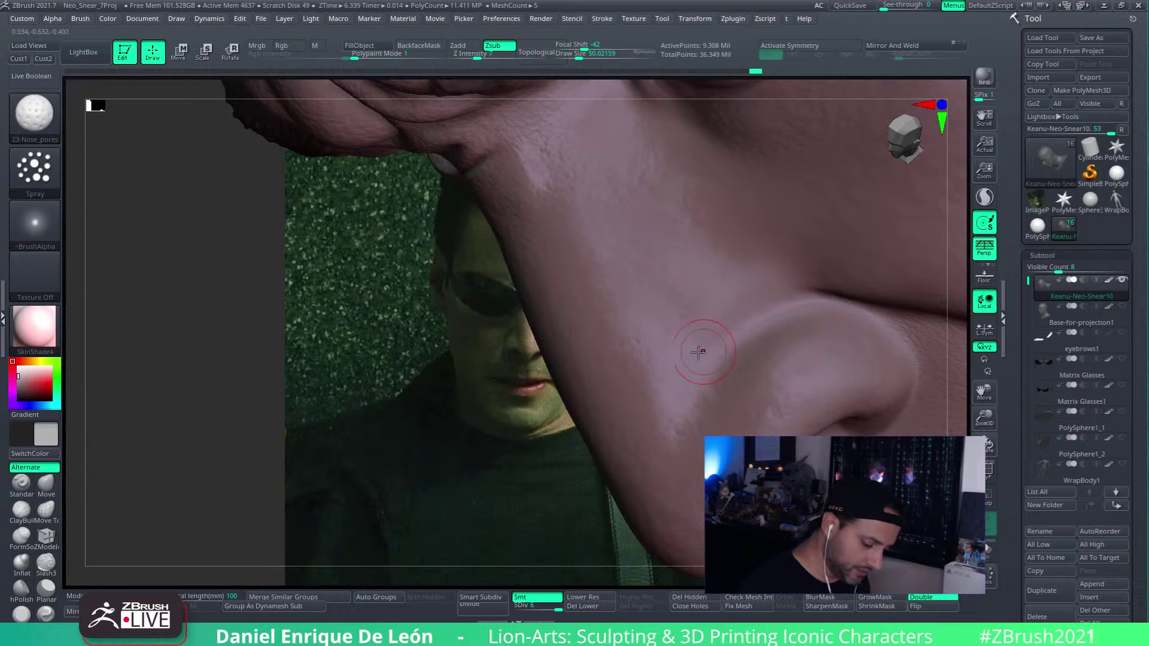
{"action": "left_click_drag", "start_coordinate": [768, 301], "coordinate": [736, 252]}
{"action": "right_click_drag", "start_coordinate": [736, 253], "coordinate": [737, 306]}
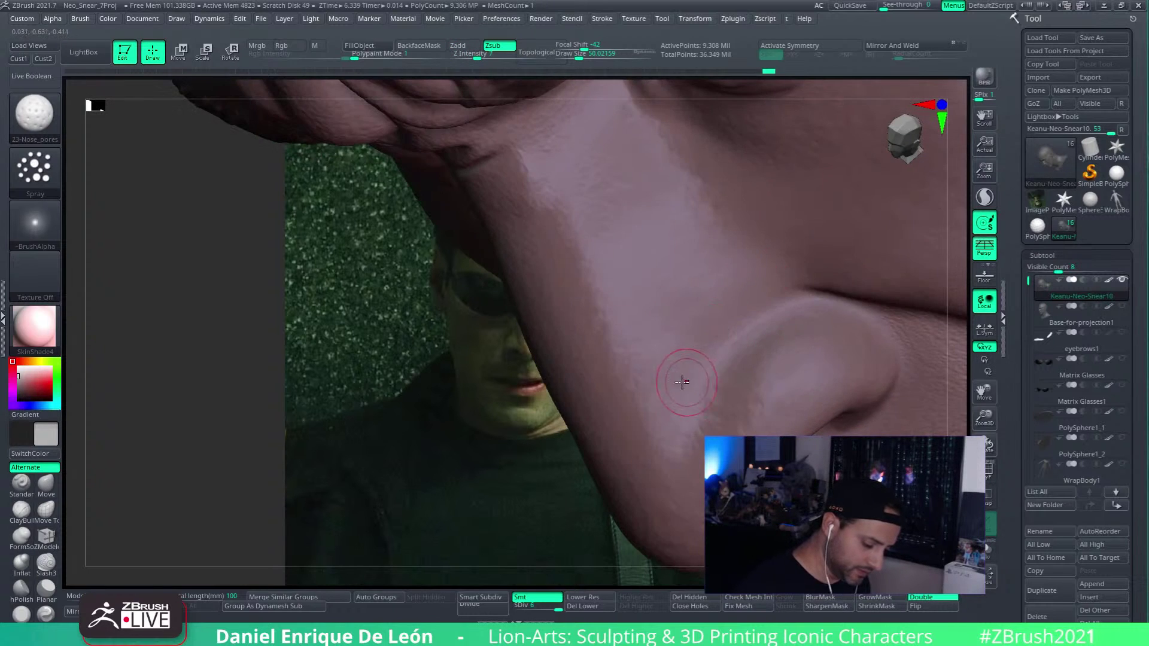
{"action": "right_click_drag", "start_coordinate": [638, 223], "coordinate": [706, 257]}
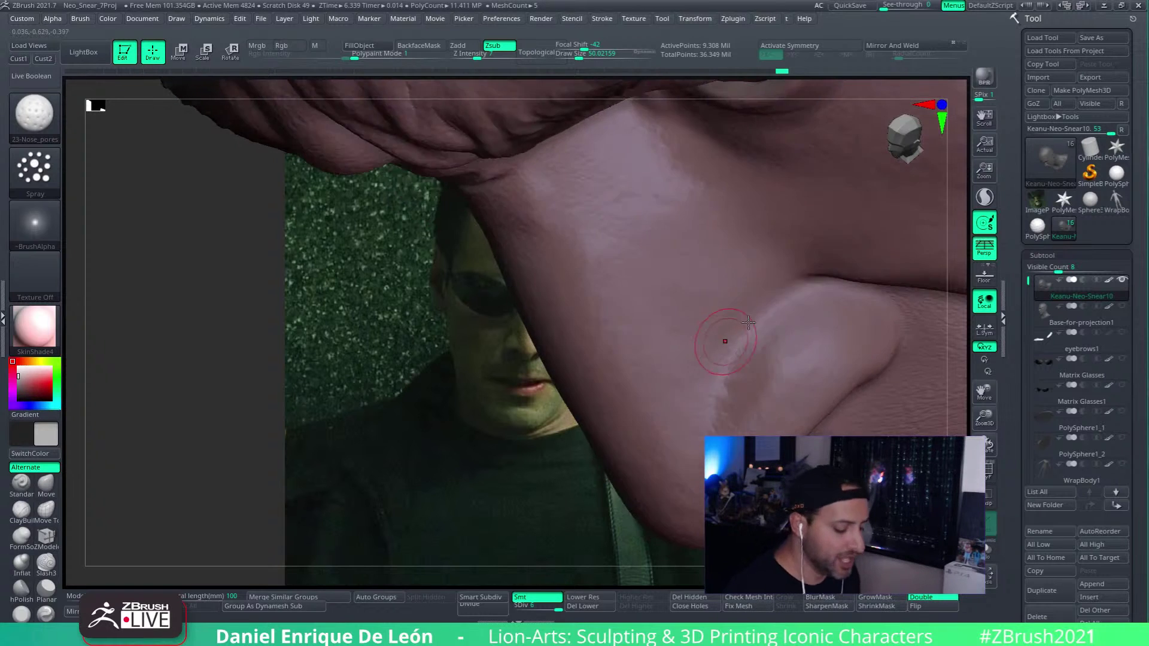
{"action": "mouse_move", "coordinate": [766, 329]}
{"action": "right_mouse_down"}
{"action": "mouse_move", "coordinate": [780, 275]}
{"action": "mouse_move", "coordinate": [790, 282]}
{"action": "right_mouse_up"}
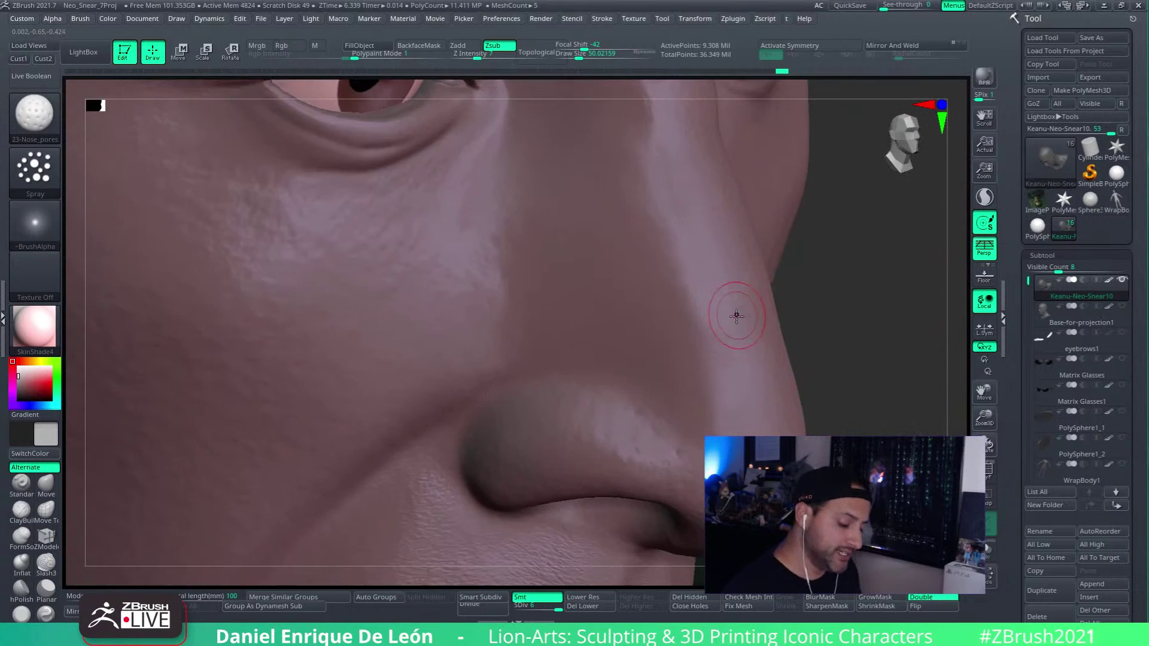
{"action": "mouse_move", "coordinate": [736, 315]}
{"action": "right_mouse_down"}
{"action": "mouse_move", "coordinate": [738, 299]}
{"action": "mouse_move", "coordinate": [721, 329]}
{"action": "right_mouse_up"}
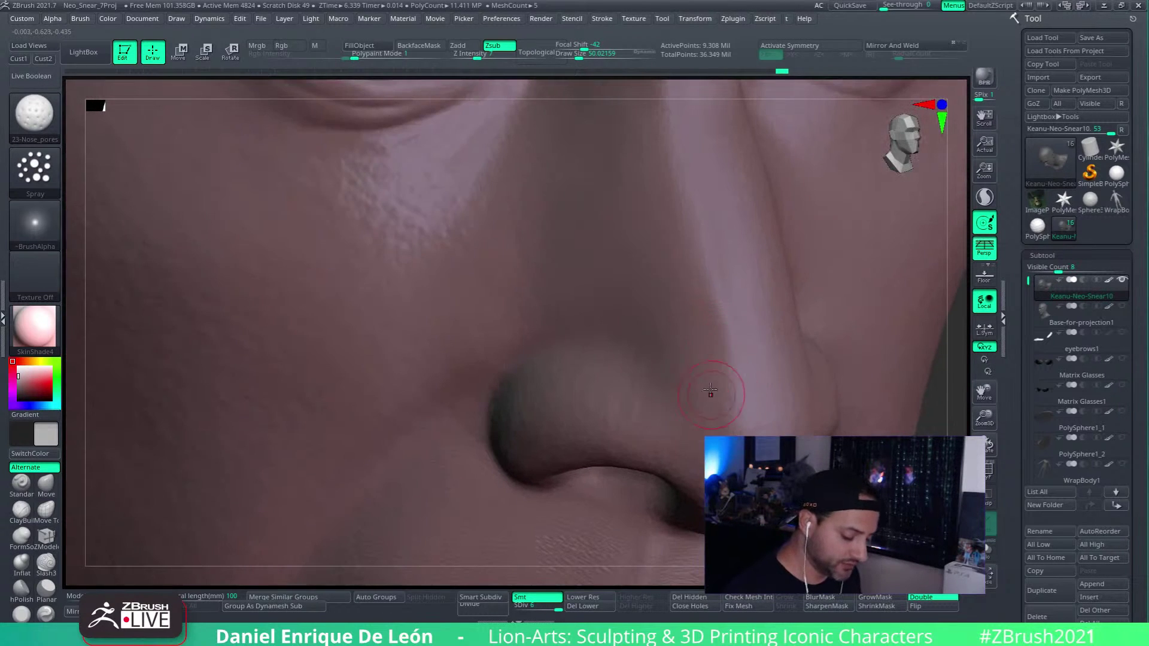
Step: Spray soft pores over the side of the nose above the nostril wing, blending them toward the nose bridge
{"action": "right_click_drag", "start_coordinate": [747, 290], "coordinate": [720, 329]}
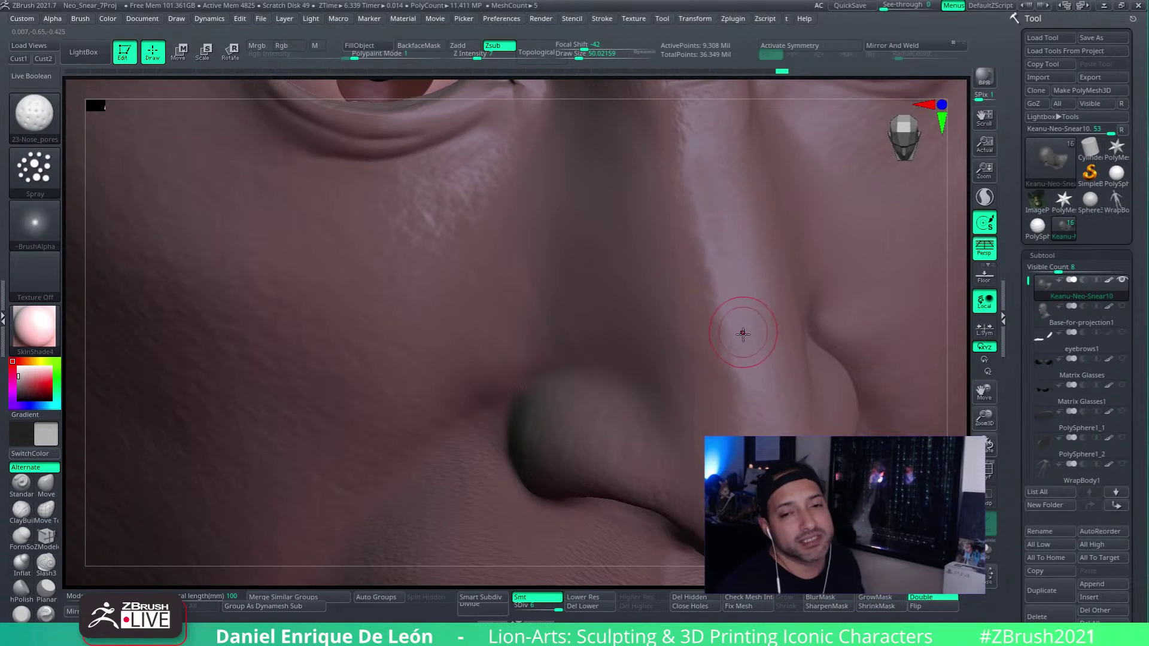
{"action": "right_click_drag", "start_coordinate": [743, 352], "coordinate": [743, 342]}
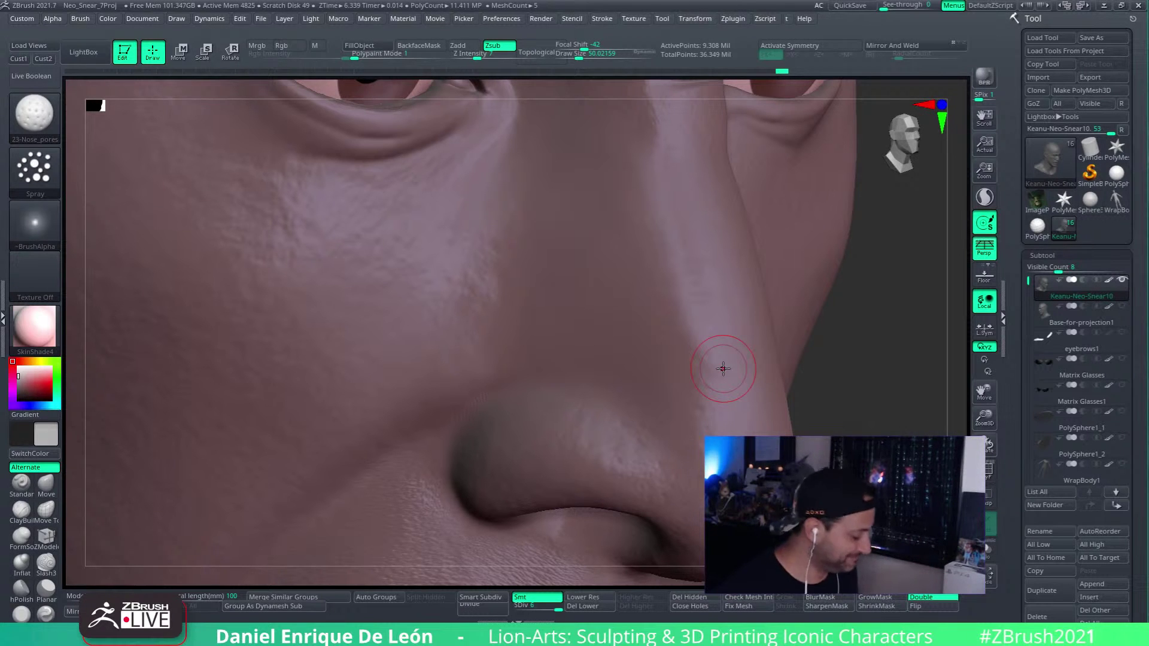
{"action": "mouse_move", "coordinate": [716, 318]}
{"action": "right_mouse_down", "text": "alt"}
{"action": "mouse_move", "coordinate": [721, 341]}
{"action": "mouse_move", "coordinate": [736, 246]}
{"action": "mouse_move", "coordinate": [718, 272]}
{"action": "mouse_move", "coordinate": [736, 312]}
{"action": "right_mouse_up", "text": "alt"}
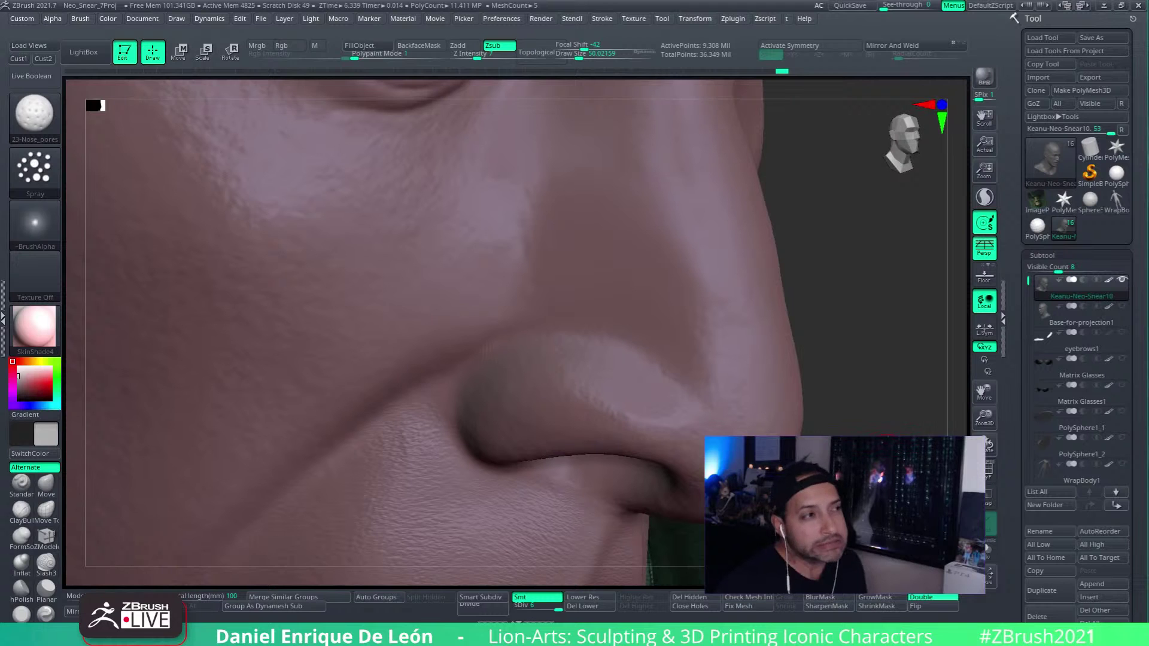
{"action": "left_click_drag", "start_coordinate": [886, 435], "coordinate": [741, 326]}
{"action": "left_click_drag", "start_coordinate": [728, 261], "coordinate": [749, 319]}
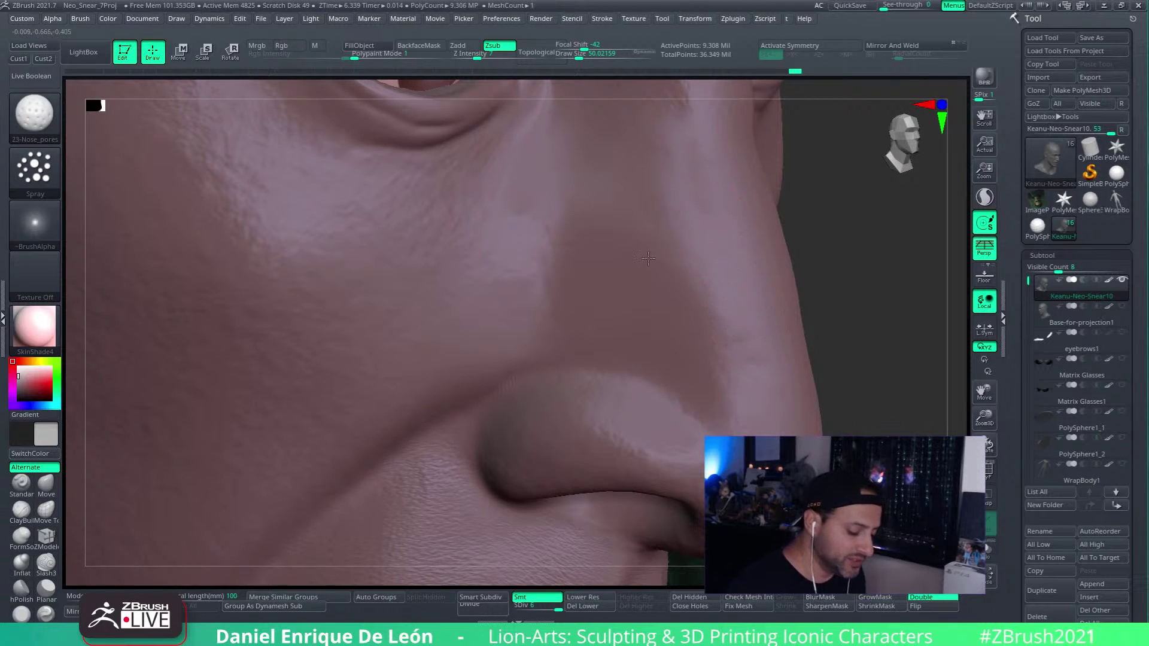
{"action": "mouse_move", "coordinate": [723, 347]}
{"action": "right_mouse_down"}
{"action": "mouse_move", "coordinate": [731, 308]}
{"action": "mouse_move", "coordinate": [690, 257]}
{"action": "right_mouse_up"}
{"action": "right_click_drag", "start_coordinate": [649, 293], "coordinate": [663, 326]}
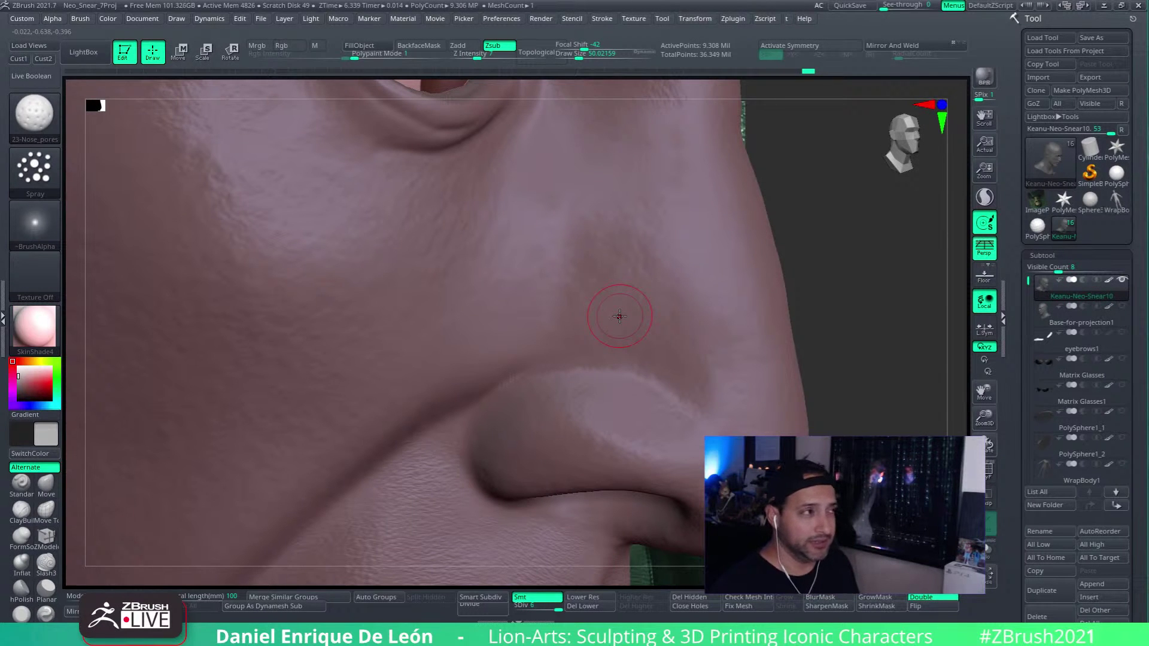
Step: Spray soft pores along the nose from the tip up to the inner eye corner
{"action": "mouse_move", "coordinate": [693, 257]}
{"action": "right_mouse_down"}
{"action": "mouse_move", "coordinate": [710, 297]}
{"action": "mouse_move", "coordinate": [700, 253]}
{"action": "mouse_move", "coordinate": [726, 257]}
{"action": "mouse_move", "coordinate": [721, 274]}
{"action": "mouse_move", "coordinate": [738, 285]}
{"action": "right_mouse_up"}
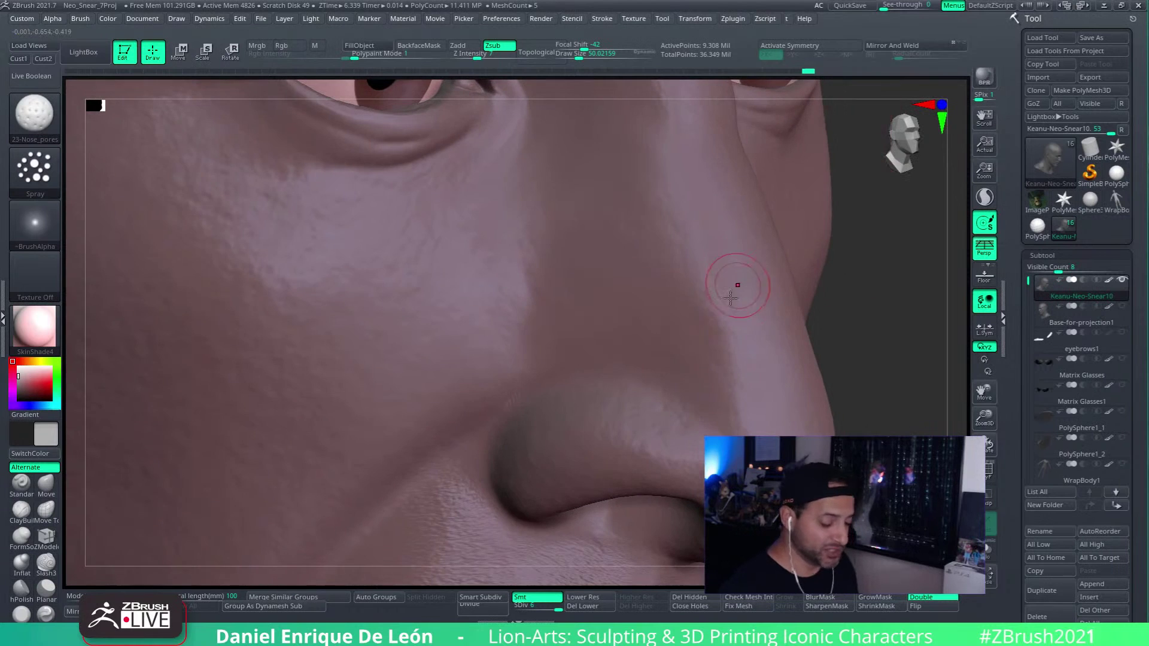
{"action": "mouse_move", "coordinate": [736, 328]}
{"action": "right_mouse_down"}
{"action": "mouse_move", "coordinate": [523, 332]}
{"action": "mouse_move", "coordinate": [695, 377]}
{"action": "mouse_move", "coordinate": [715, 395]}
{"action": "mouse_move", "coordinate": [709, 421]}
{"action": "mouse_move", "coordinate": [736, 401]}
{"action": "mouse_move", "coordinate": [684, 382]}
{"action": "mouse_move", "coordinate": [607, 128]}
{"action": "right_mouse_up"}
{"action": "left_click_drag", "start_coordinate": [670, 254], "coordinate": [700, 427]}
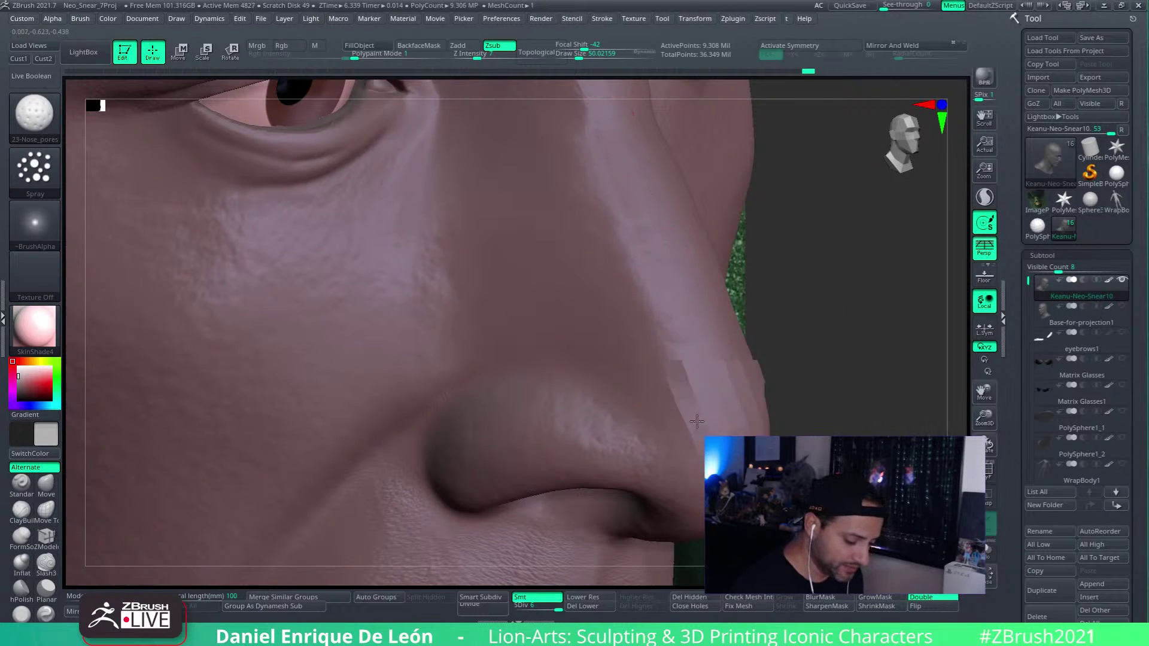
{"action": "mouse_move", "coordinate": [700, 427]}
{"action": "right_mouse_down"}
{"action": "mouse_move", "coordinate": [670, 485]}
{"action": "mouse_move", "coordinate": [680, 392]}
{"action": "right_mouse_up"}
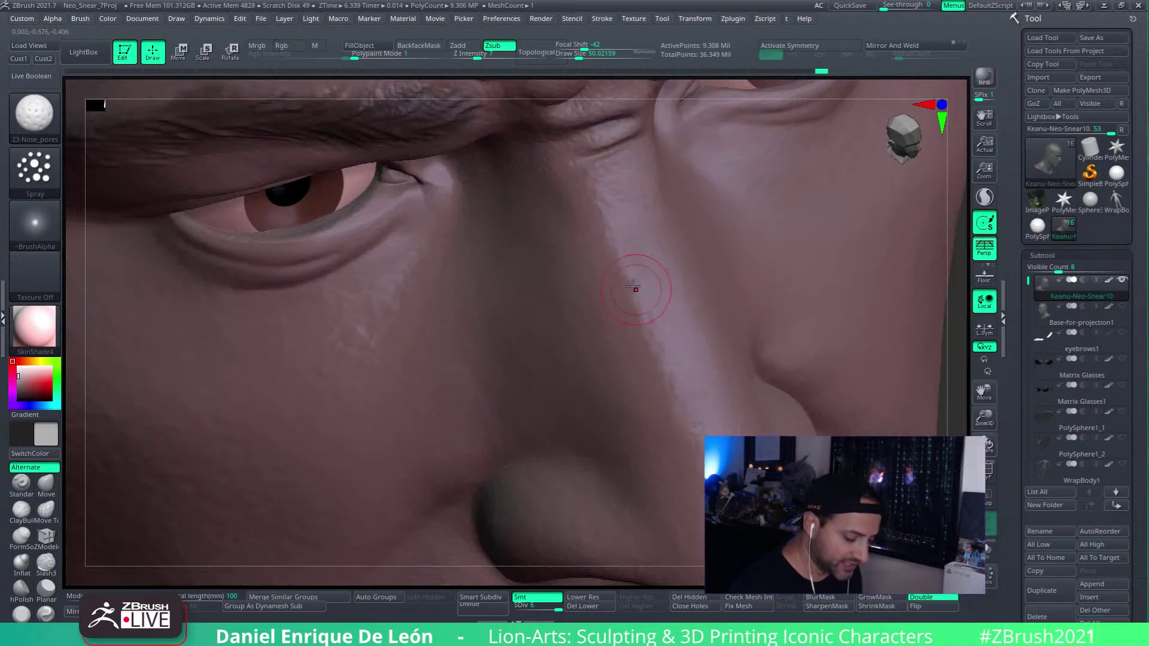
{"action": "mouse_move", "coordinate": [644, 239]}
{"action": "right_mouse_down"}
{"action": "mouse_move", "coordinate": [650, 323]}
{"action": "mouse_move", "coordinate": [640, 245]}
{"action": "mouse_move", "coordinate": [588, 252]}
{"action": "mouse_move", "coordinate": [551, 303]}
{"action": "mouse_move", "coordinate": [546, 282]}
{"action": "mouse_move", "coordinate": [545, 379]}
{"action": "right_mouse_up"}
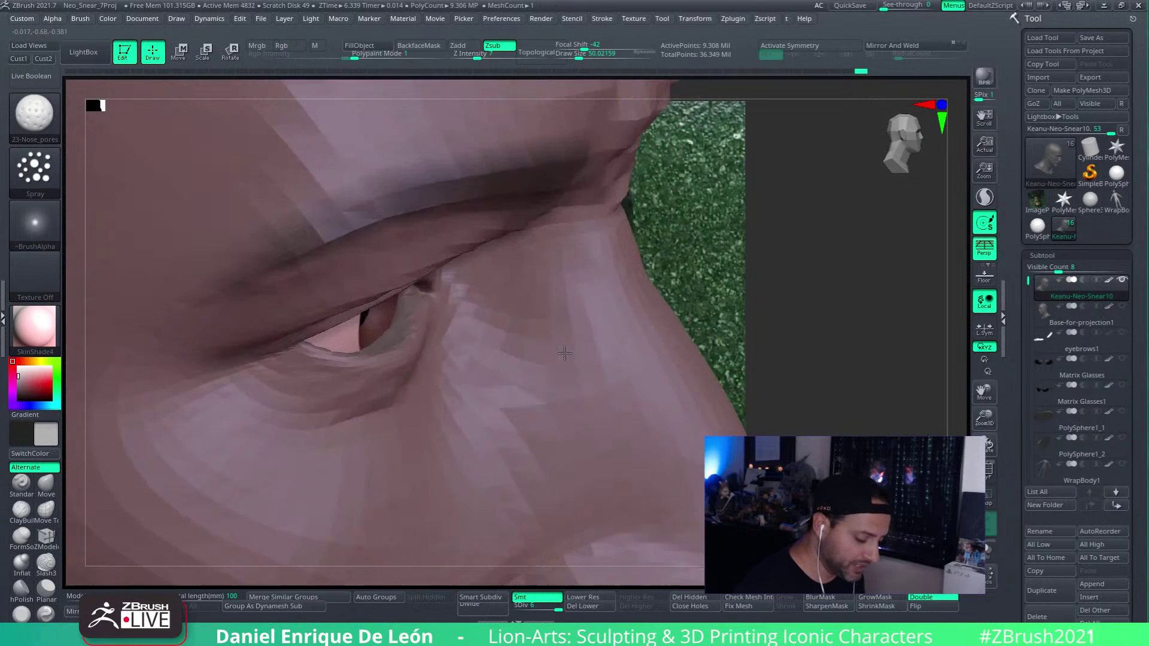
{"action": "right_click_drag", "start_coordinate": [505, 423], "coordinate": [622, 299]}
{"action": "right_click_drag", "start_coordinate": [545, 322], "coordinate": [512, 313]}
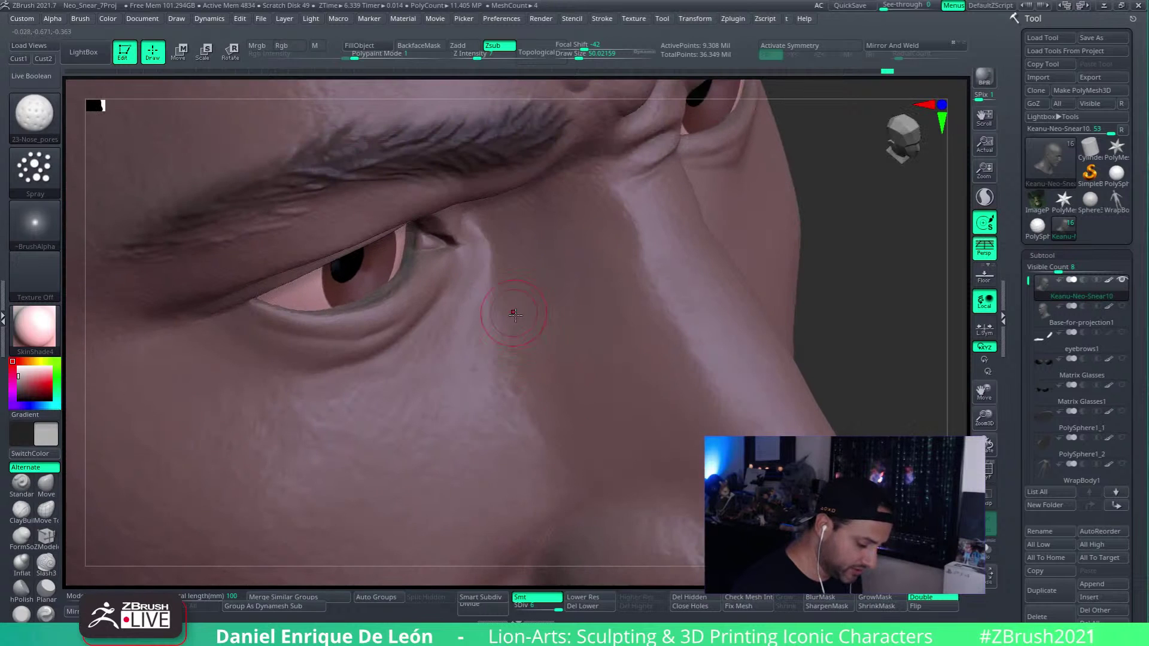
Step: Spray soft pores over the opposite side of the nose bridge, below the brow and beside the inner eye corner
{"action": "right_click_drag", "start_coordinate": [526, 249], "coordinate": [632, 339]}
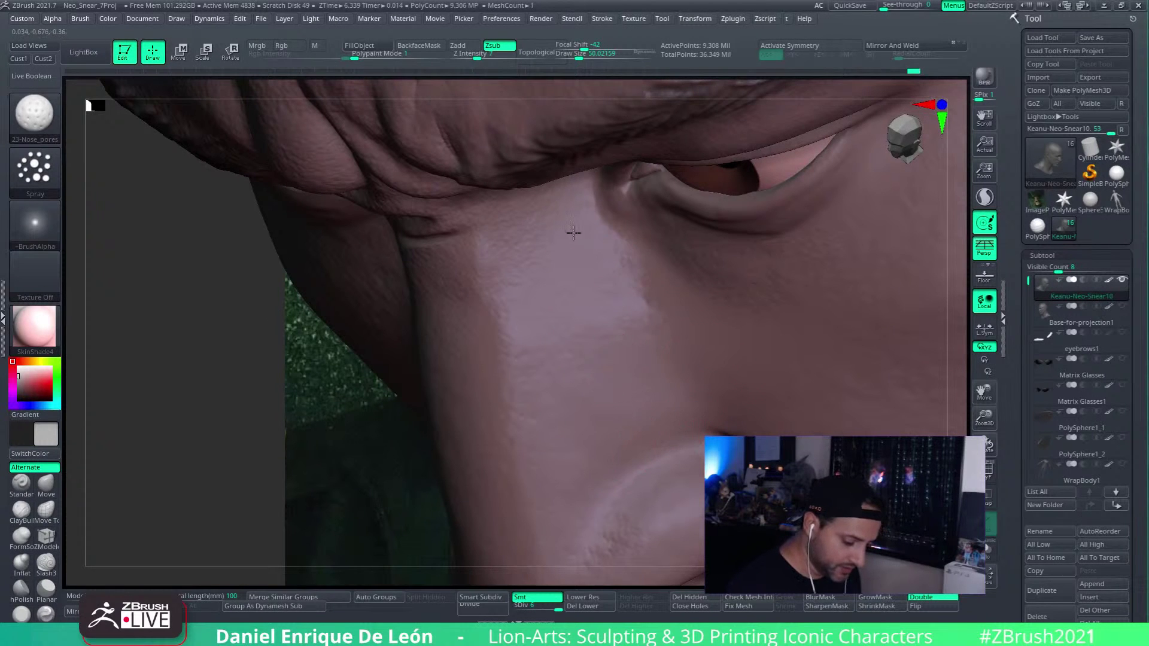
{"action": "mouse_move", "coordinate": [592, 204]}
{"action": "right_mouse_down"}
{"action": "mouse_move", "coordinate": [621, 178]}
{"action": "mouse_move", "coordinate": [590, 187]}
{"action": "right_mouse_up"}
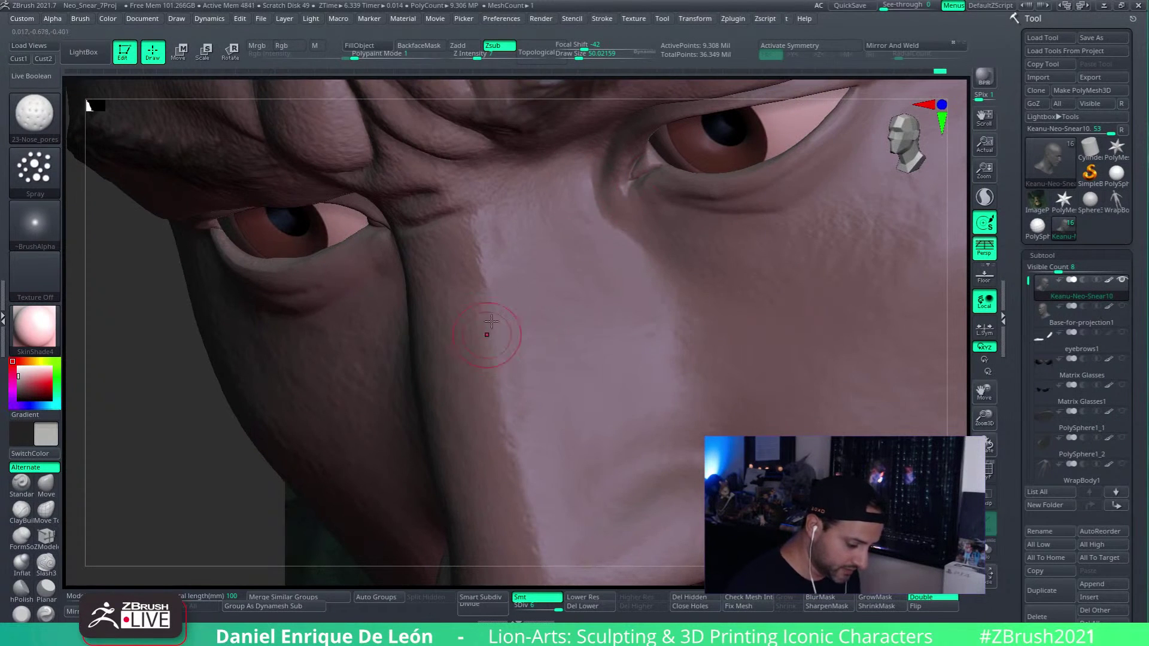
{"action": "right_click_drag", "start_coordinate": [487, 328], "coordinate": [658, 407]}
{"action": "right_click_drag", "start_coordinate": [630, 472], "coordinate": [664, 457]}
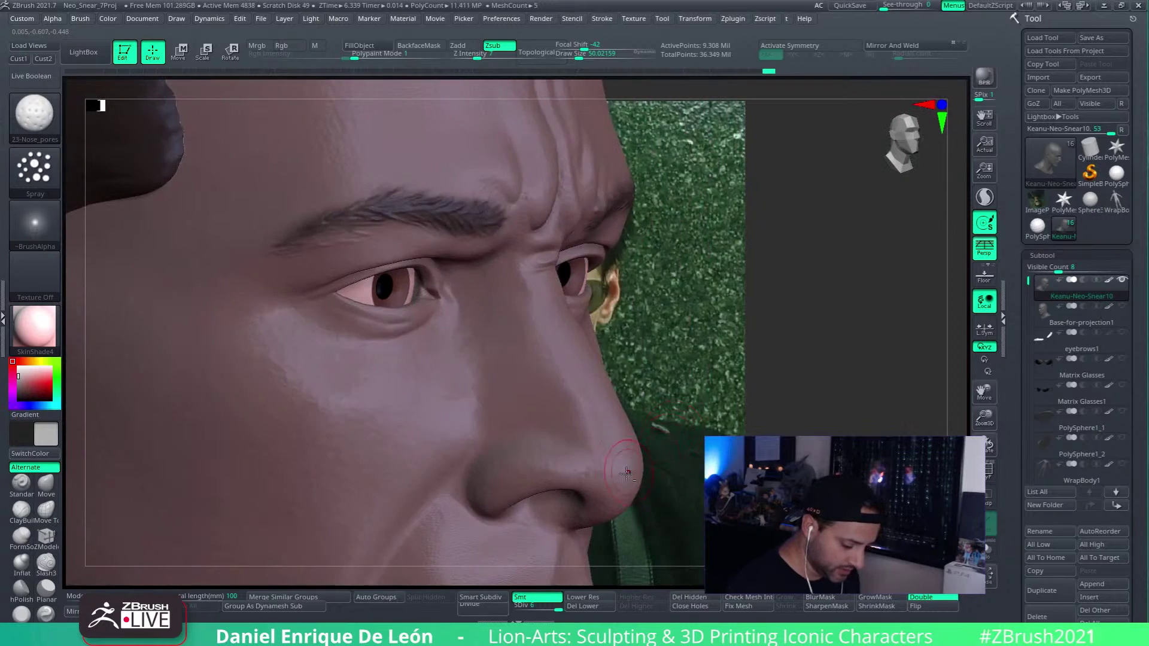
{"action": "right_click_drag", "start_coordinate": [592, 401], "coordinate": [763, 356], "text": "alt"}
{"action": "mouse_move", "coordinate": [843, 412]}
{"action": "right_mouse_down"}
{"action": "mouse_move", "coordinate": [778, 426]}
{"action": "mouse_move", "coordinate": [833, 435]}
{"action": "mouse_move", "coordinate": [706, 383]}
{"action": "right_mouse_up"}
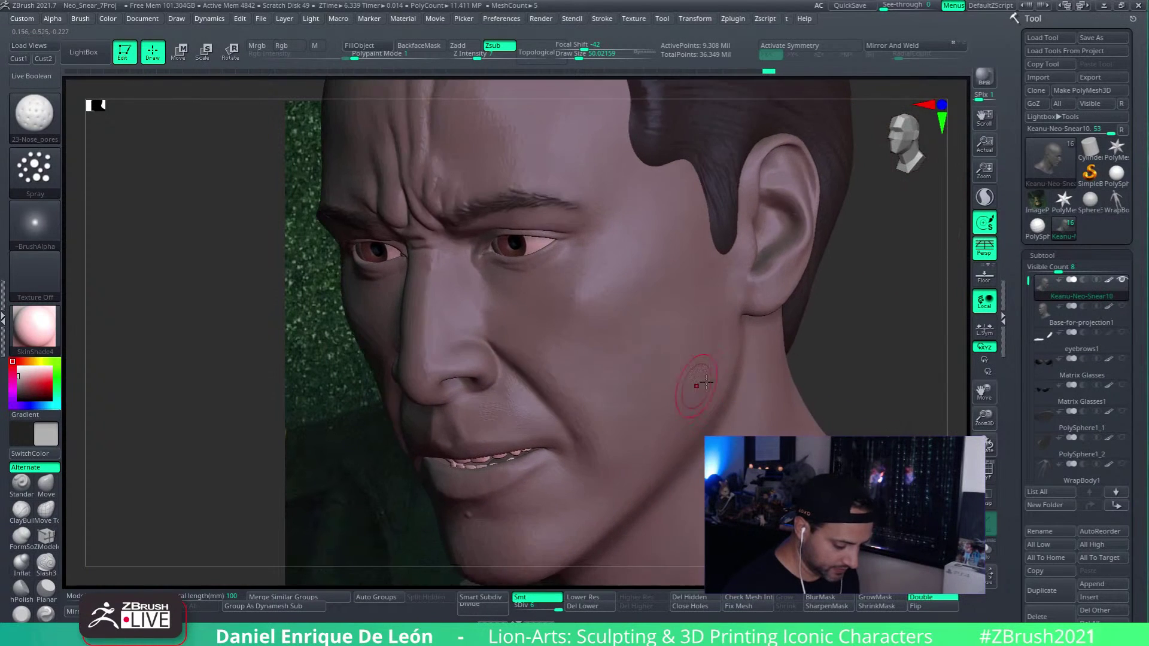
{"action": "right_click_drag", "start_coordinate": [874, 371], "coordinate": [882, 364]}
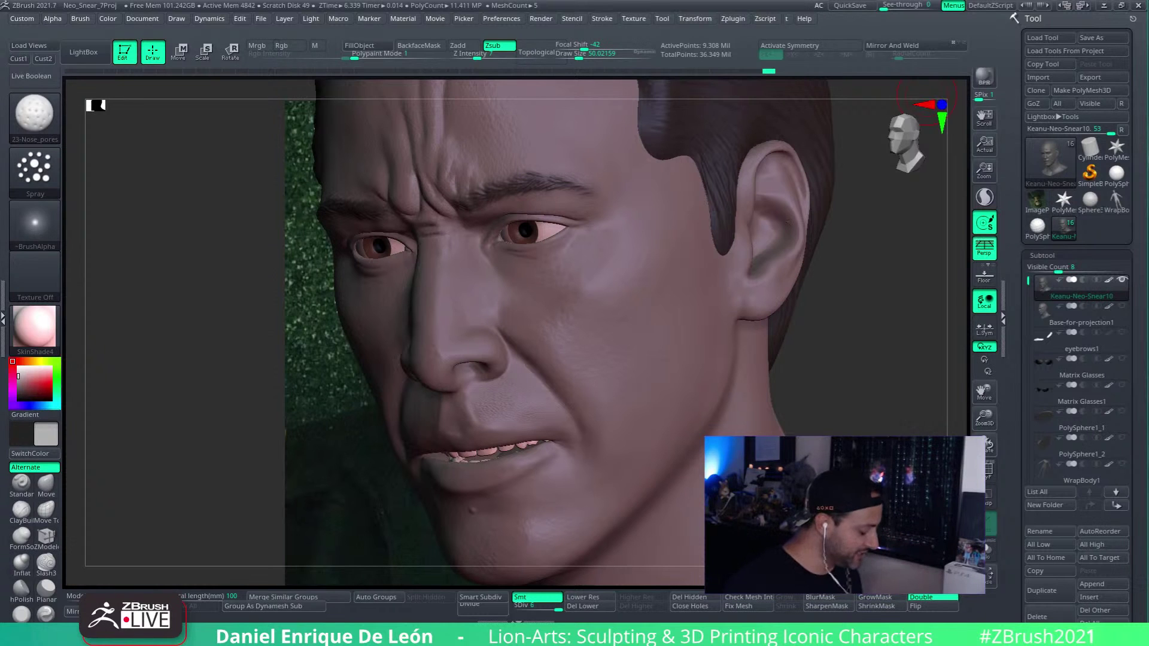
{"action": "left_click_drag", "start_coordinate": [856, 338], "coordinate": [849, 344]}
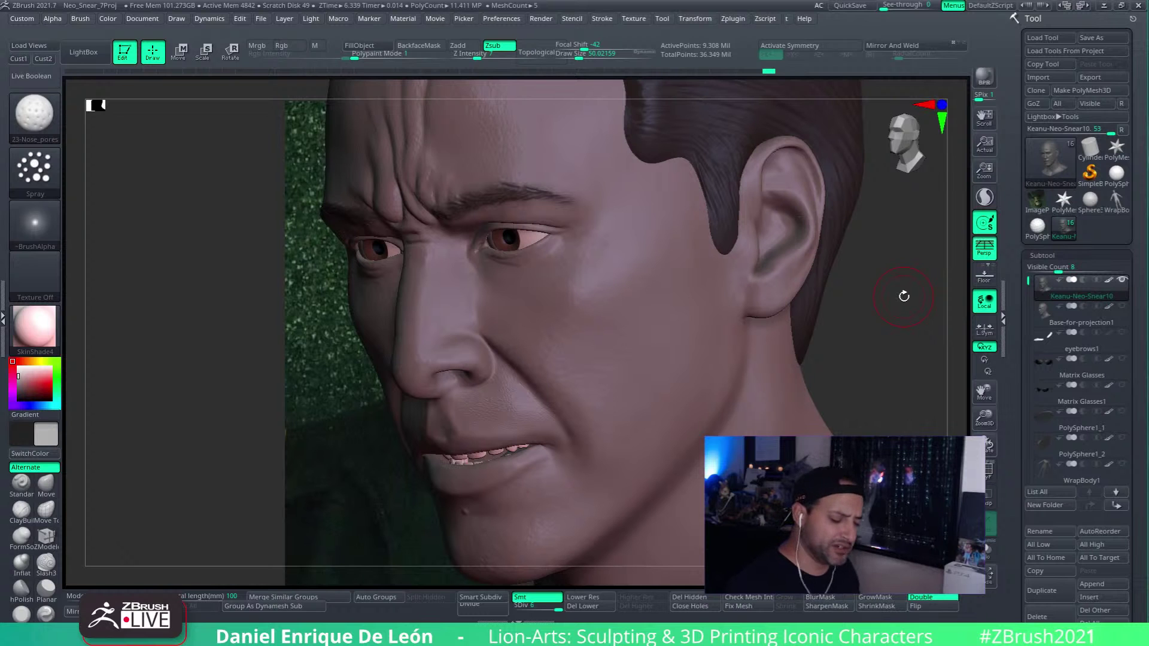
Step: Load skin brush 14-Photo_rou for the mouth area, with a Spray stroke and a Draw Size of about 97
{"action": "mouse_move", "coordinate": [682, 336]}
{"action": "right_mouse_down"}
{"action": "mouse_move", "coordinate": [653, 361]}
{"action": "mouse_move", "coordinate": [692, 370]}
{"action": "mouse_move", "coordinate": [635, 394]}
{"action": "mouse_move", "coordinate": [679, 326]}
{"action": "mouse_move", "coordinate": [744, 295]}
{"action": "mouse_move", "coordinate": [737, 370]}
{"action": "mouse_move", "coordinate": [736, 300]}
{"action": "right_mouse_up"}
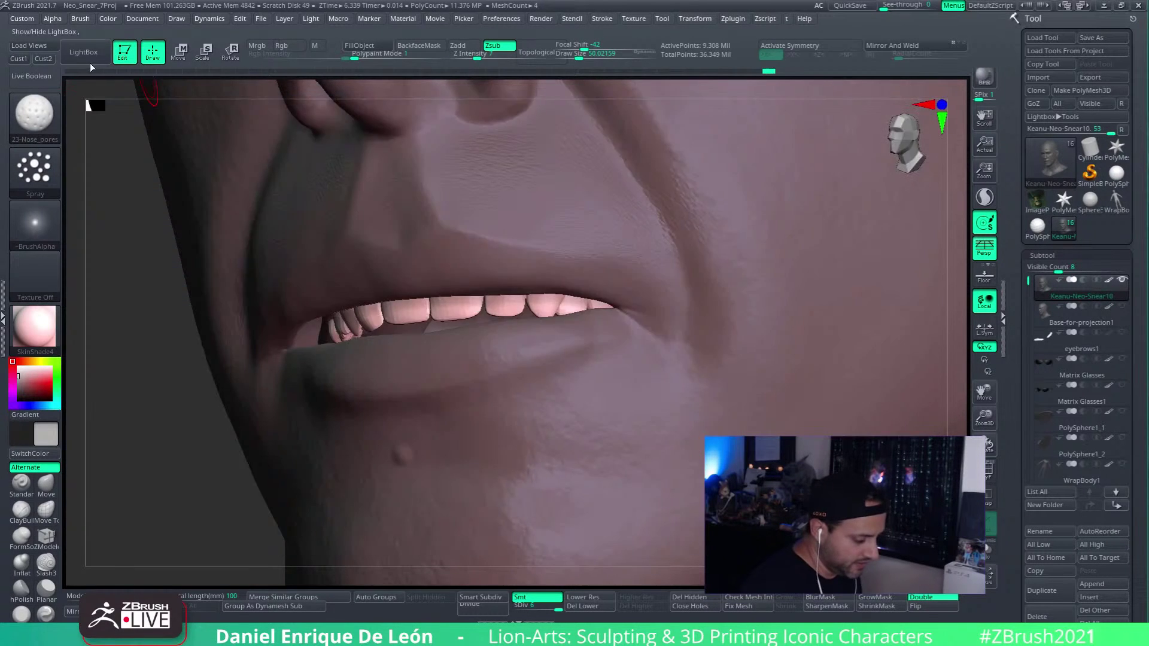
{"action": "left_click", "coordinate": [84, 54]}
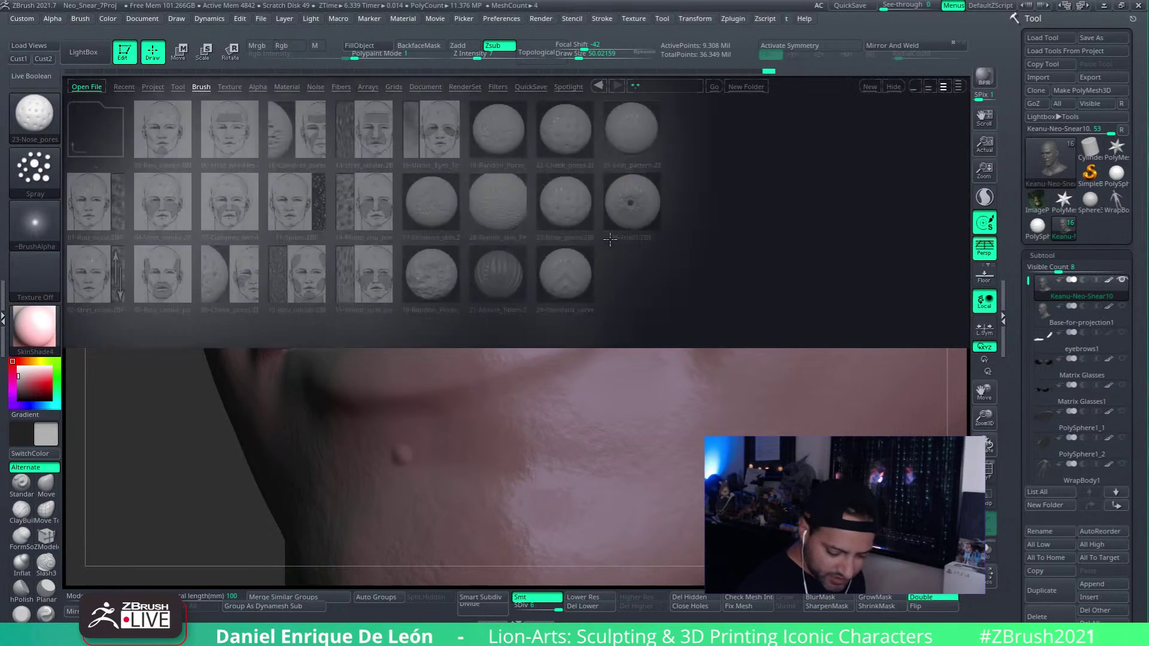
{"action": "double_click", "coordinate": [385, 214]}
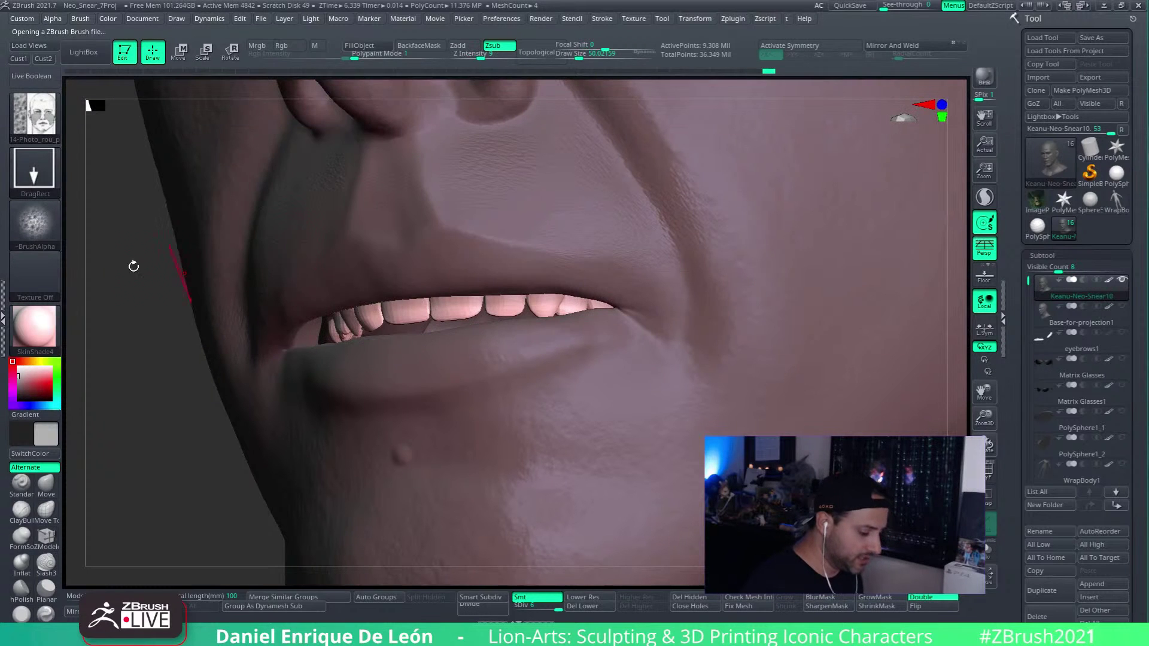
{"action": "left_click", "coordinate": [46, 175]}
{"action": "left_click", "coordinate": [35, 174]}
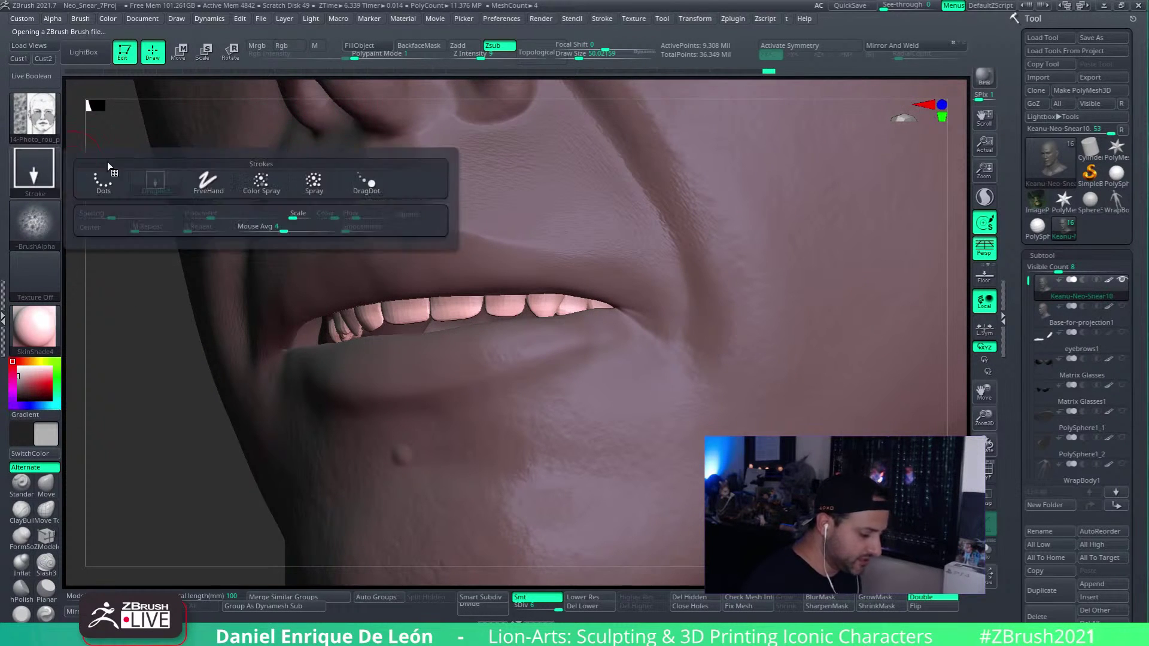
{"action": "left_click", "coordinate": [314, 179]}
{"action": "left_click_drag", "start_coordinate": [579, 56], "coordinate": [587, 57]}
{"action": "right_click_drag", "start_coordinate": [601, 139], "coordinate": [605, 114]}
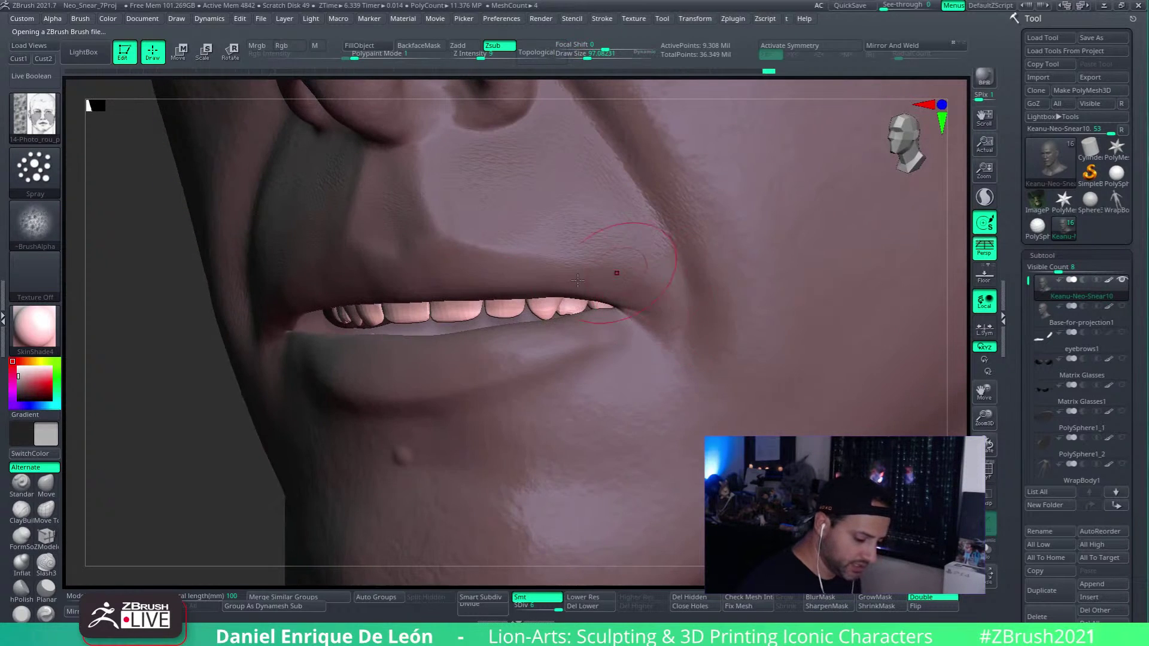
Step: Load the 05-Rou_smoke skin brush, test it at the corner of the mouth and undo the test mark
{"action": "key", "text": "comma"}
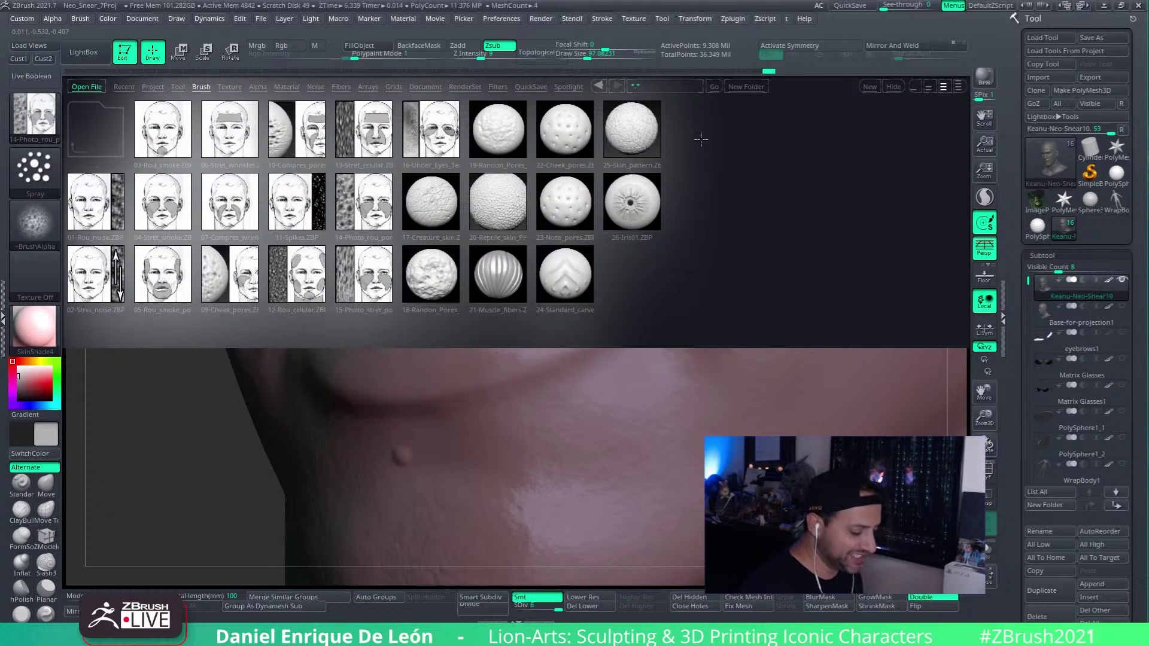
{"action": "double_click", "coordinate": [163, 274]}
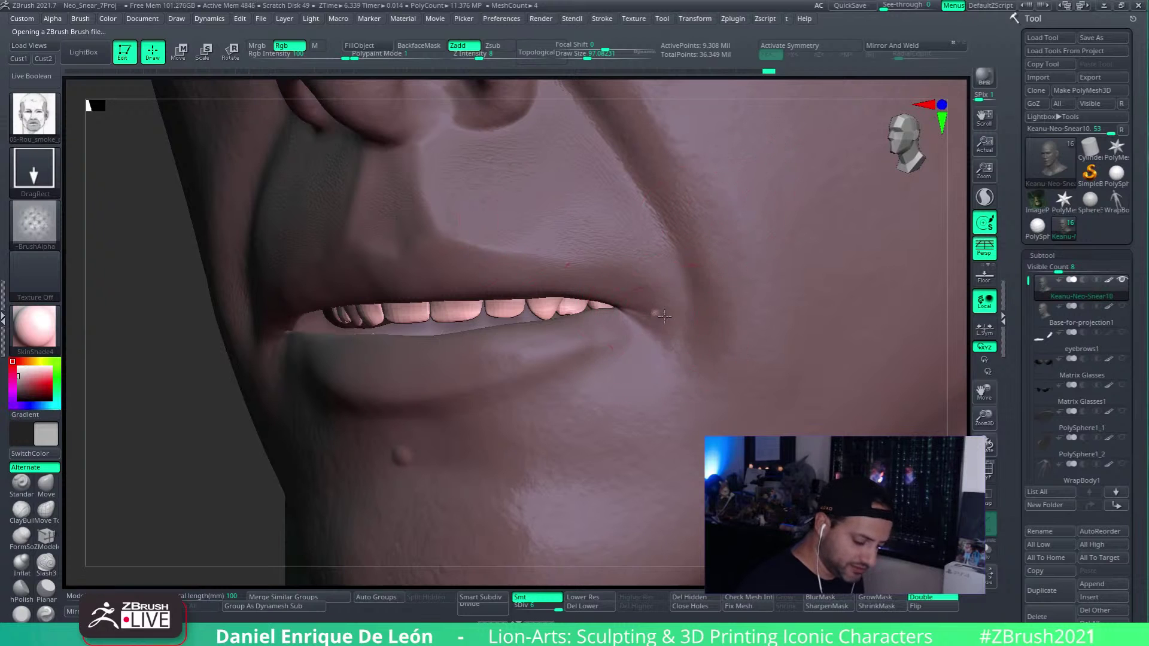
{"action": "left_click_drag", "start_coordinate": [656, 312], "coordinate": [687, 315]}
{"action": "key", "text": "ctrl+z"}
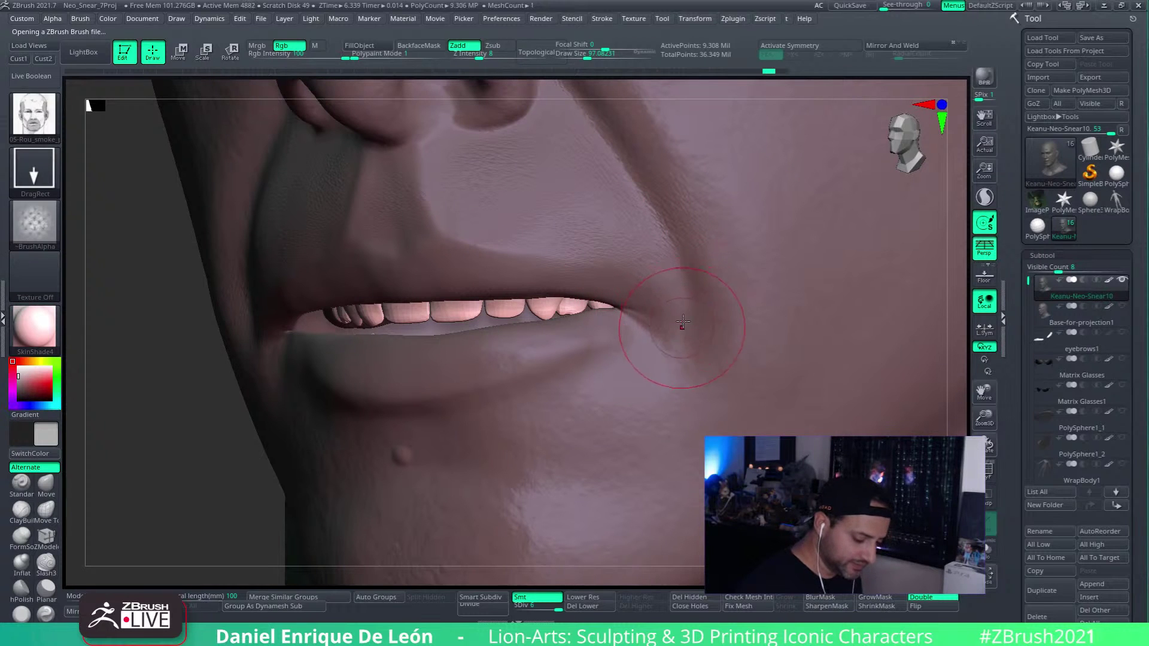
Step: Turn off Rgb colour for the 05-Rou_smoke brush and switch its stroke to Spray
{"action": "left_click", "coordinate": [304, 45]}
{"action": "right_click_drag", "start_coordinate": [523, 249], "coordinate": [558, 303], "text": "alt"}
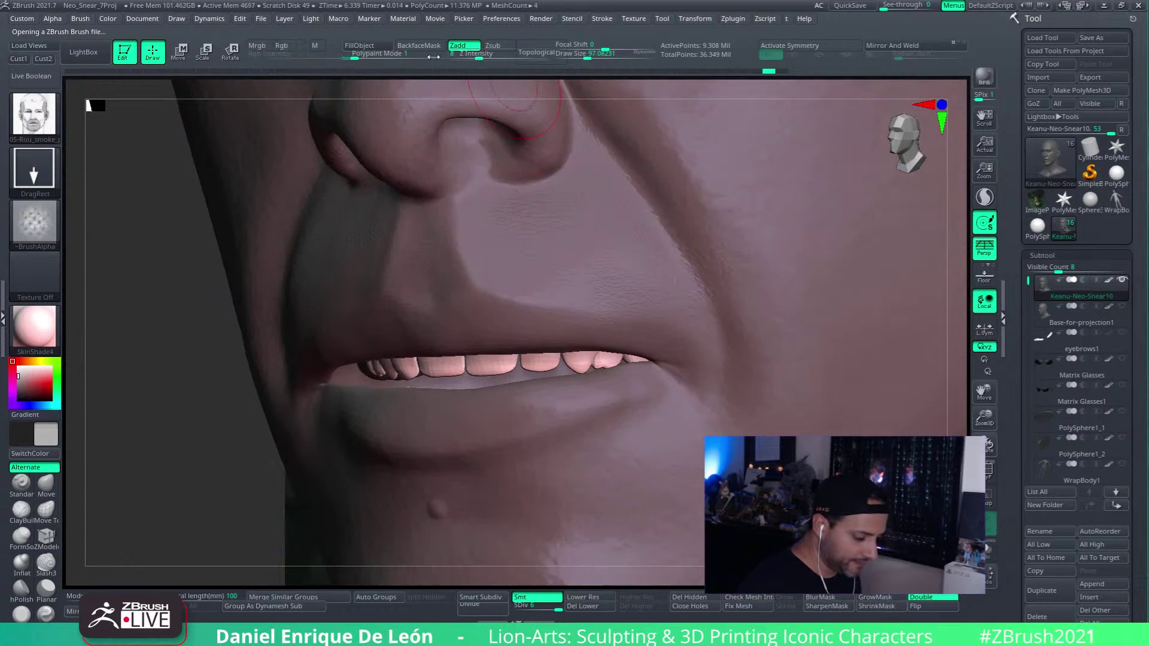
{"action": "left_click", "coordinate": [49, 171]}
{"action": "left_click", "coordinate": [313, 183]}
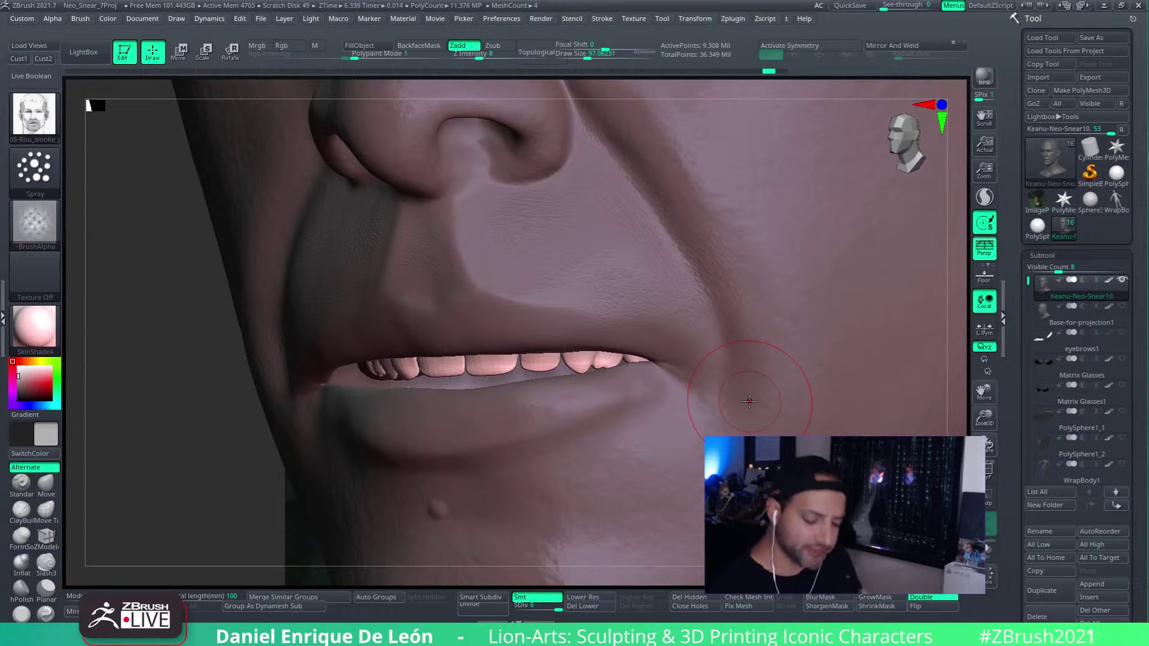
{"action": "mouse_move", "coordinate": [1087, 444]}
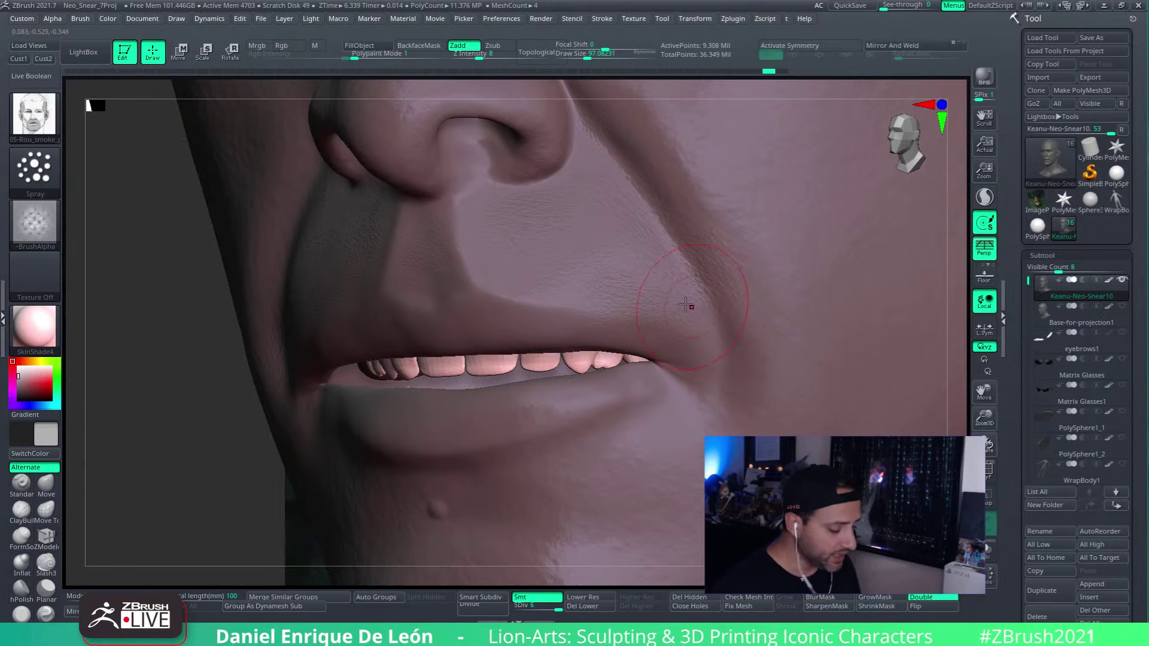
Step: Check the detailed face as a whole and quick-save the project
{"action": "mouse_move", "coordinate": [739, 310]}
{"action": "right_mouse_down", "text": "alt"}
{"action": "mouse_move", "coordinate": [743, 386]}
{"action": "mouse_move", "coordinate": [774, 336]}
{"action": "mouse_move", "coordinate": [739, 334]}
{"action": "right_mouse_up", "text": "alt"}
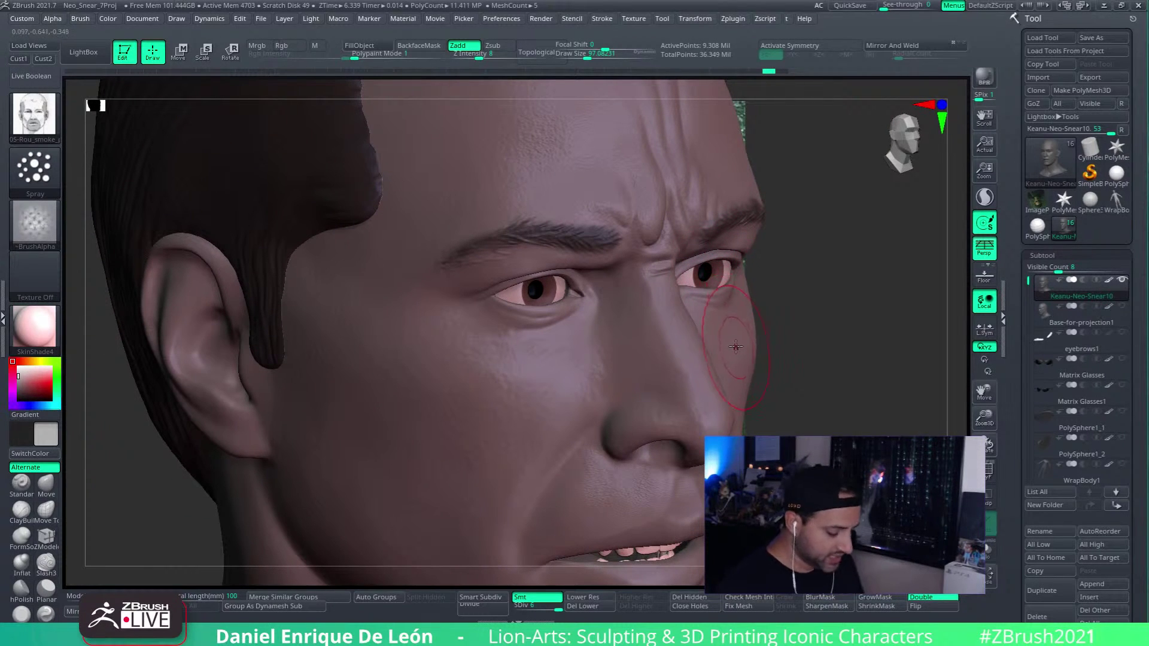
{"action": "right_click_drag", "start_coordinate": [739, 343], "coordinate": [724, 345]}
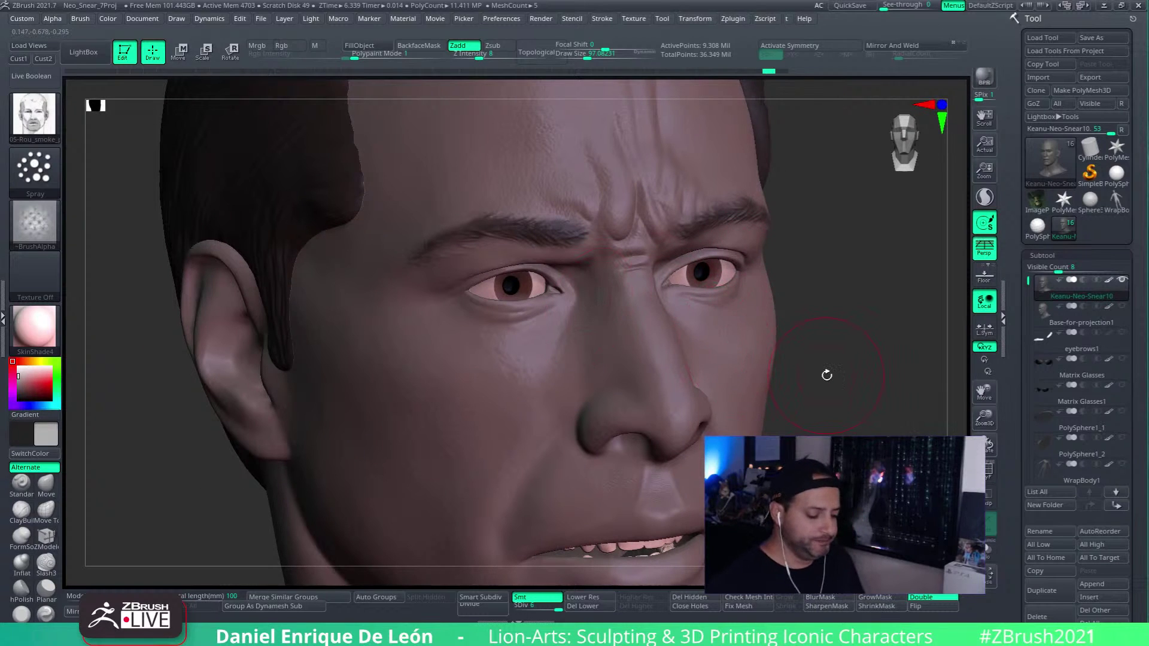
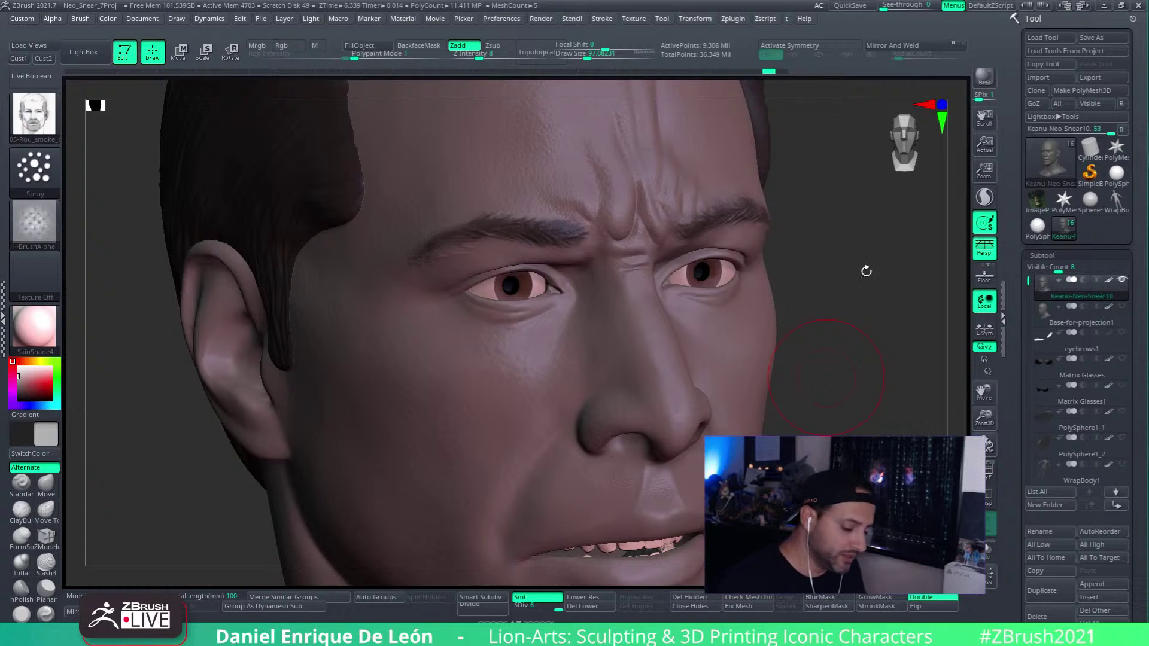
{"action": "left_click", "coordinate": [850, 5]}
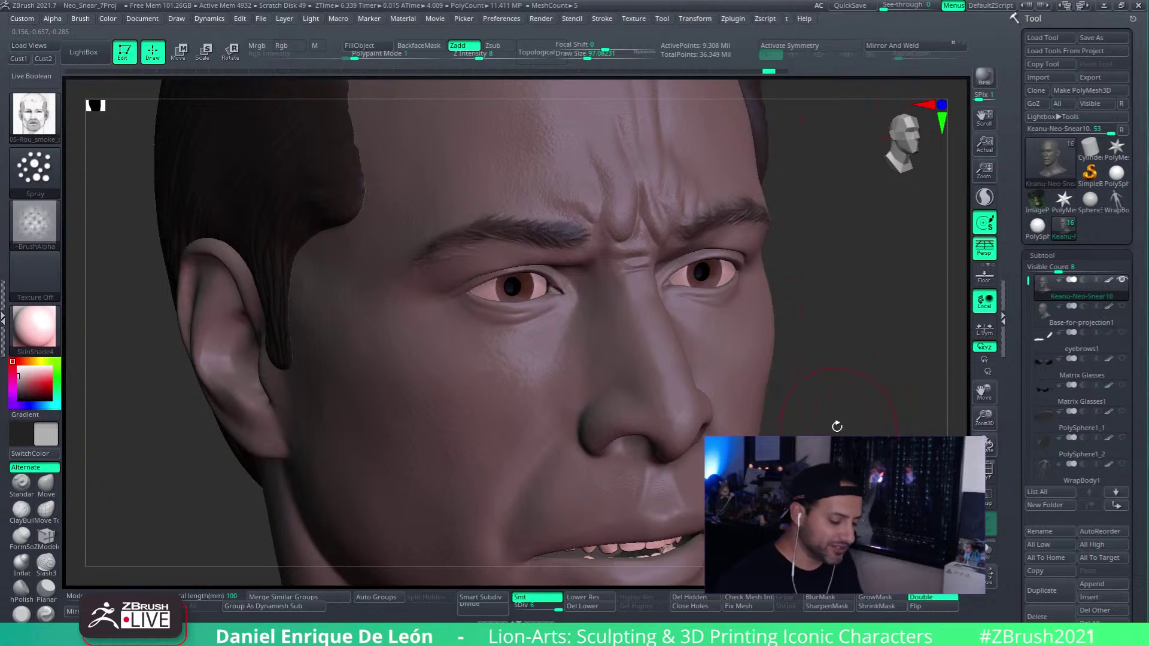
Step: Bring the head beside the reference photo, show the Base-for-projection1 subtool and make it the active subtool
{"action": "mouse_move", "coordinate": [836, 425]}
{"action": "left_mouse_down", "text": "alt"}
{"action": "mouse_move", "coordinate": [885, 390]}
{"action": "mouse_move", "coordinate": [874, 372]}
{"action": "mouse_move", "coordinate": [856, 374]}
{"action": "mouse_move", "coordinate": [902, 367]}
{"action": "mouse_move", "coordinate": [857, 412]}
{"action": "left_mouse_up", "text": "alt"}
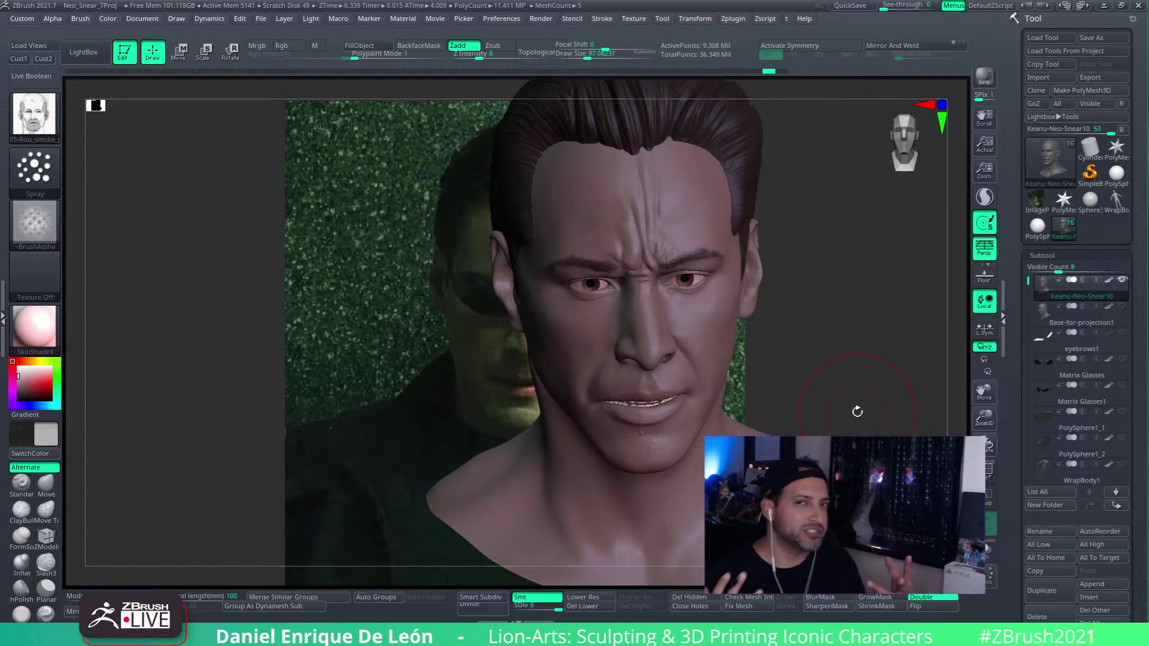
{"action": "left_click_drag", "start_coordinate": [772, 348], "coordinate": [916, 357], "text": "alt"}
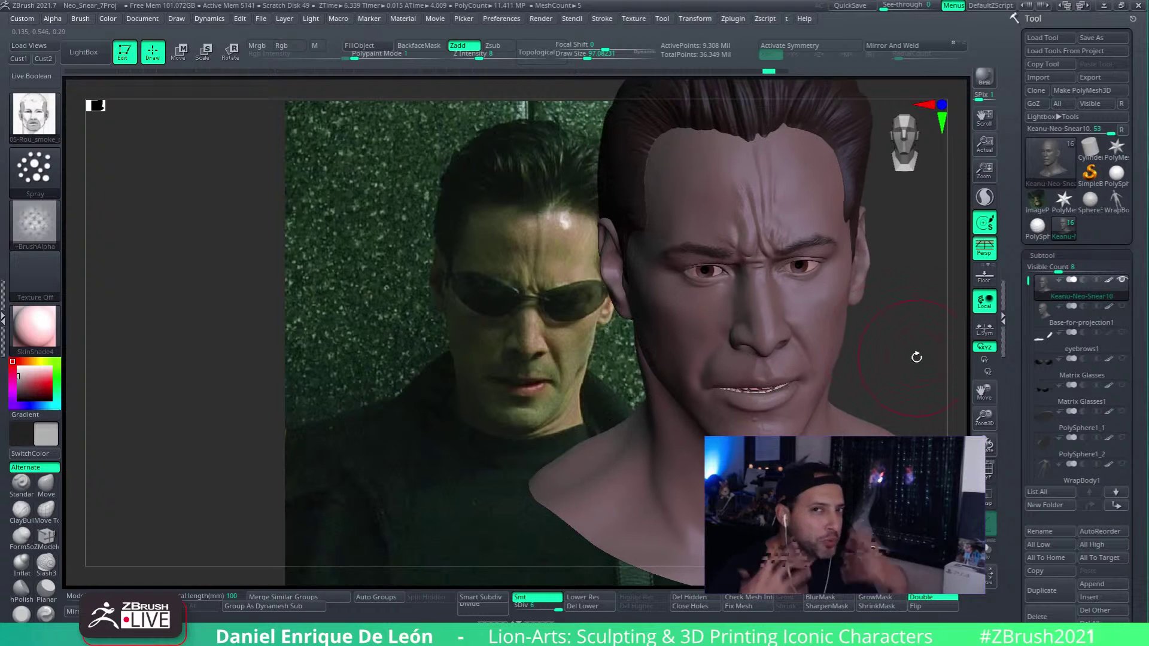
{"action": "left_click", "coordinate": [1120, 306]}
{"action": "left_click_drag", "start_coordinate": [886, 364], "coordinate": [861, 378], "text": "alt"}
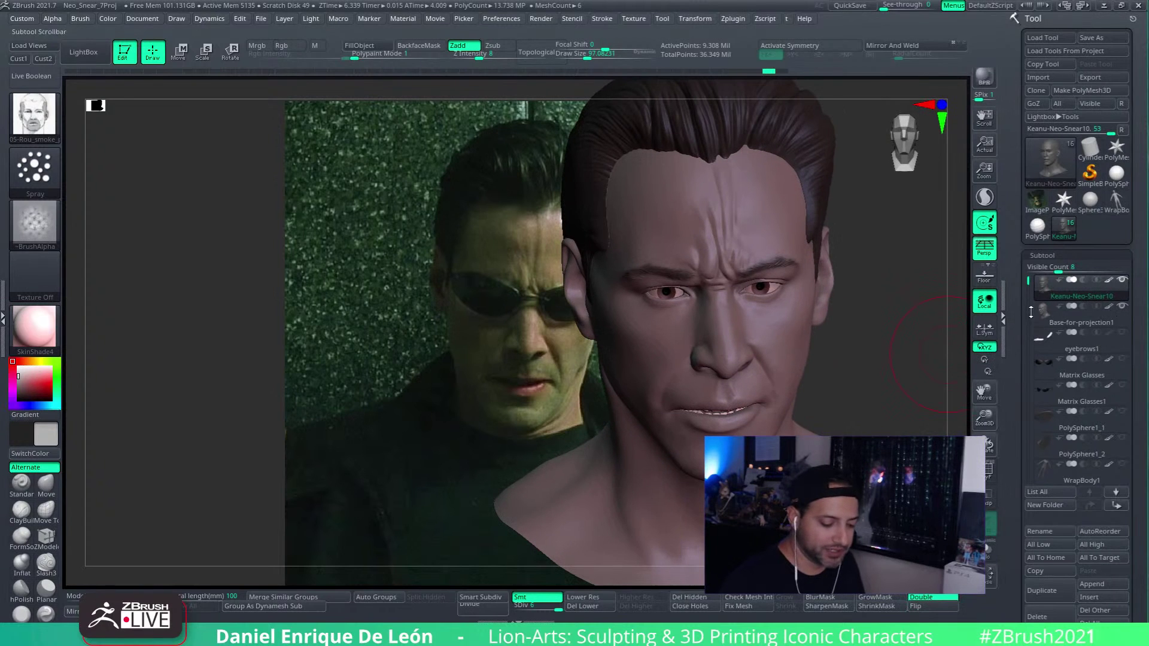
{"action": "left_click", "coordinate": [1071, 319]}
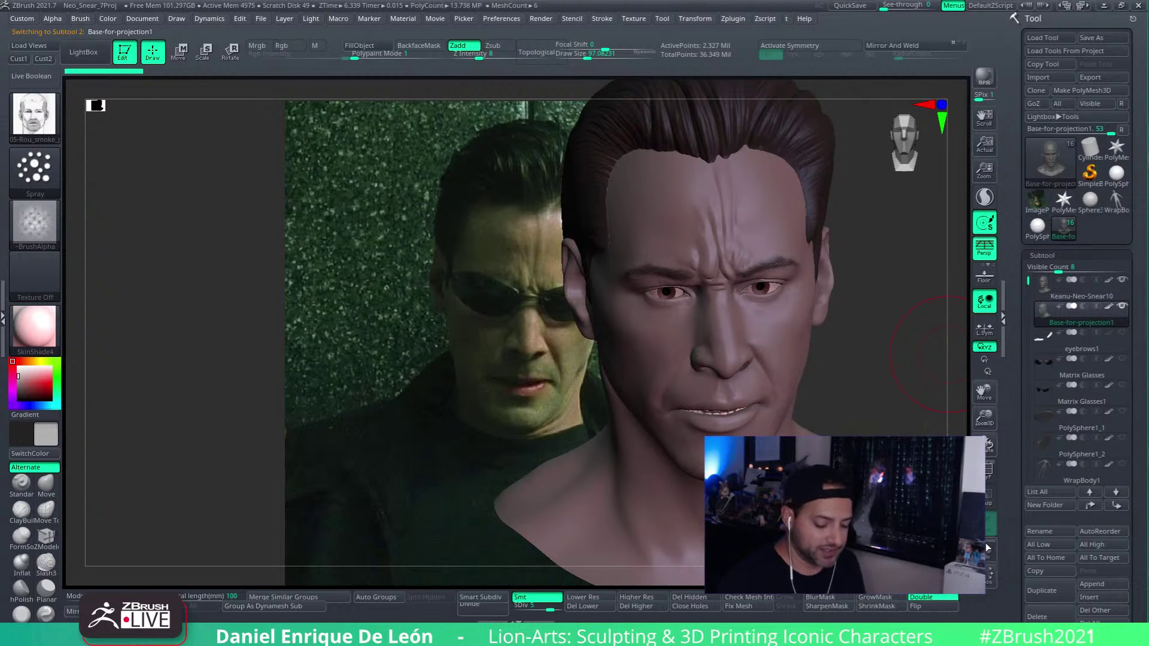
Step: Isolate the Base-for-projection1 subtool, inspect its bald head with and without the polygroup display, and bring the other subtools back
{"action": "left_click", "coordinate": [989, 549]}
{"action": "left_click_drag", "start_coordinate": [912, 461], "coordinate": [882, 400]}
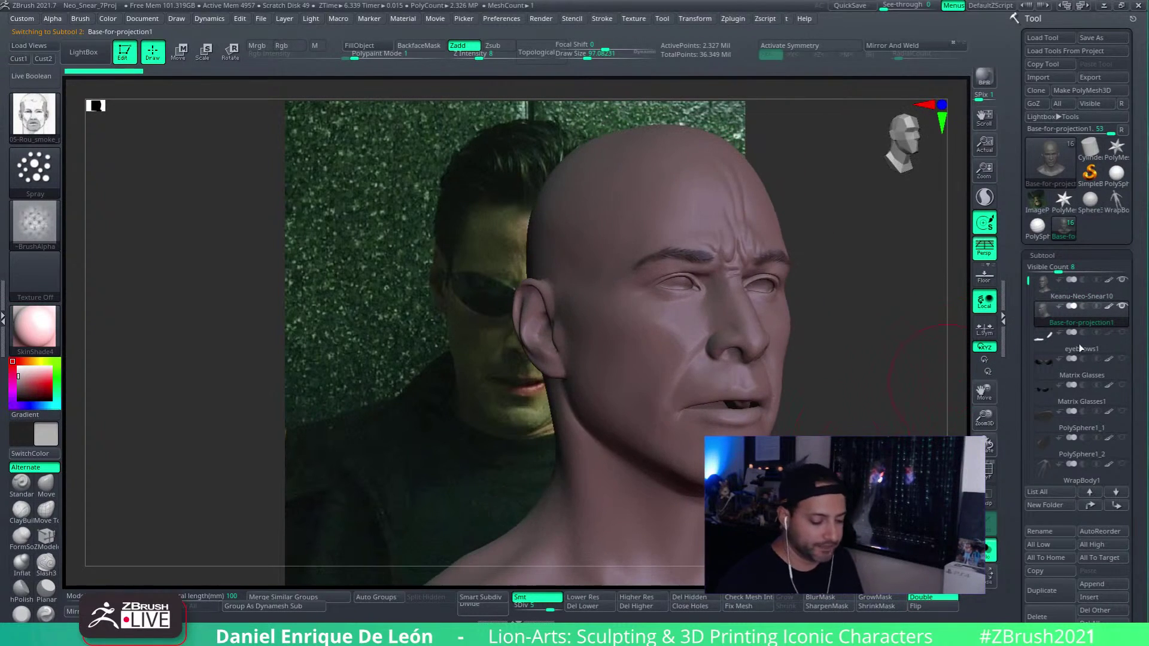
{"action": "left_click", "coordinate": [1120, 306]}
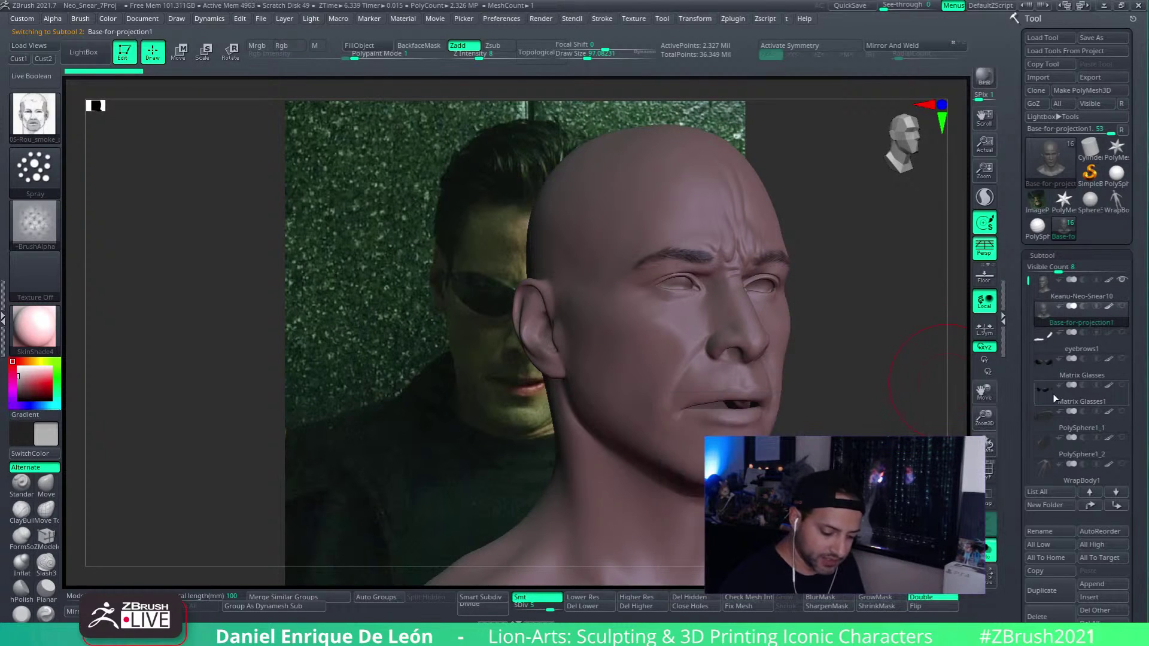
{"action": "mouse_move", "coordinate": [1028, 281]}
{"action": "left_mouse_down"}
{"action": "mouse_move", "coordinate": [1025, 308]}
{"action": "mouse_move", "coordinate": [1027, 281]}
{"action": "left_mouse_up"}
{"action": "key", "text": "shift+f"}
{"action": "key", "text": "shift+f"}
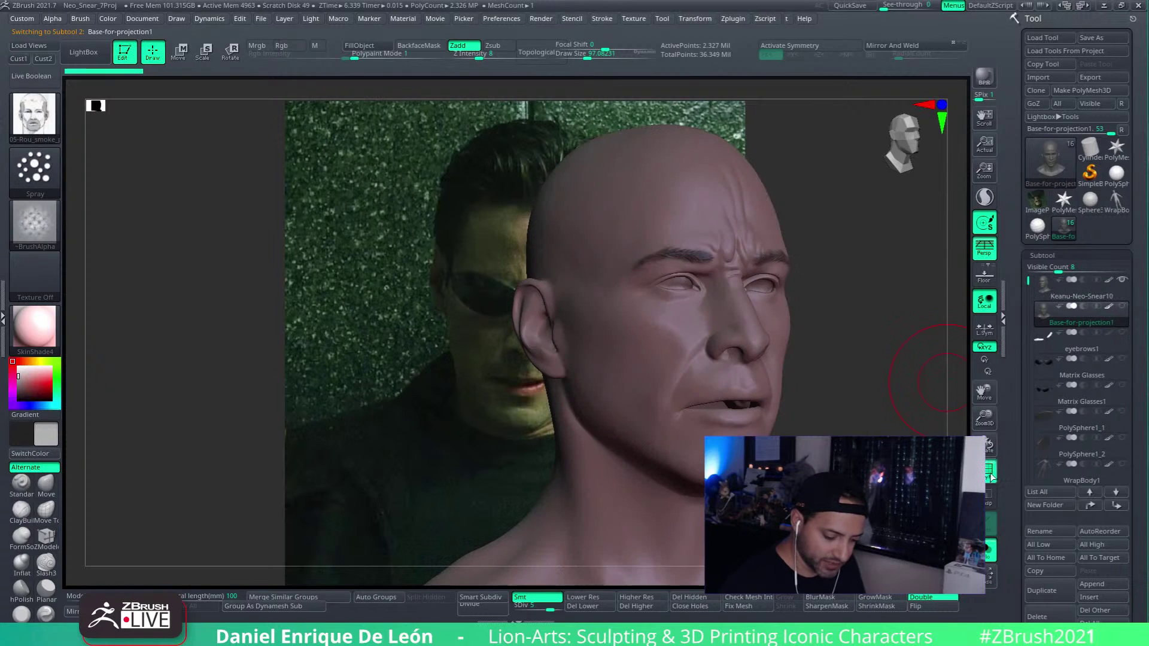
{"action": "key", "text": "shift+f"}
{"action": "left_click", "coordinate": [989, 547]}
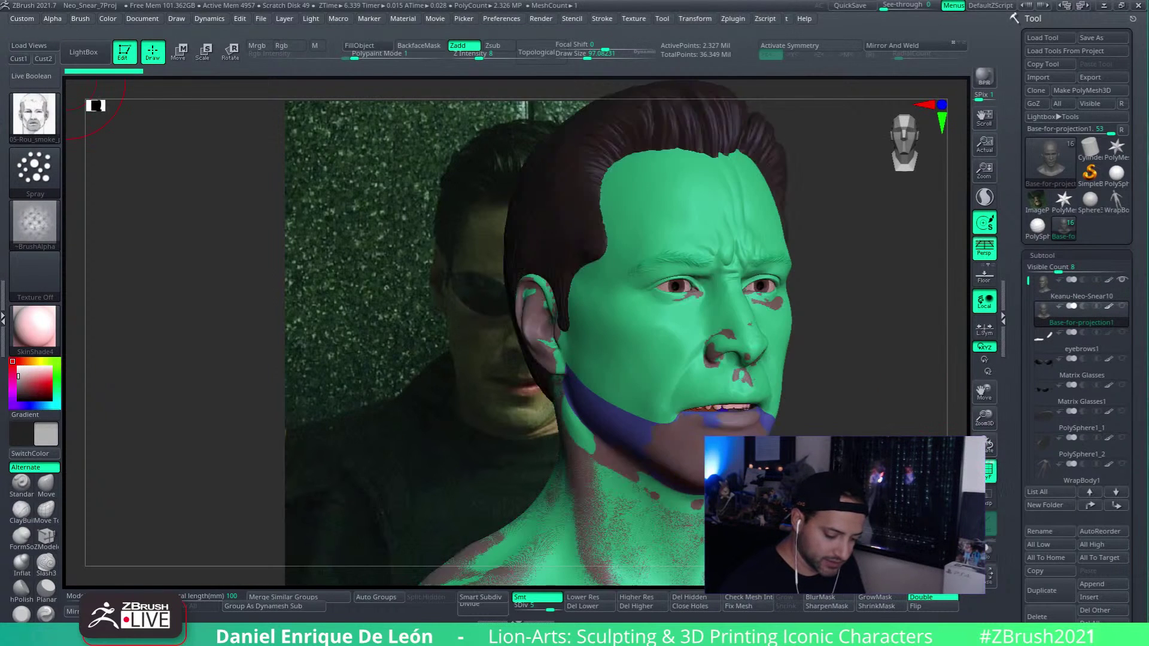
Step: Make Keanu-Neo-Snear10 active with Base-for-projection1 shown, and choose the Move brush with a draw size of about 202
{"action": "left_click_drag", "start_coordinate": [878, 368], "coordinate": [854, 380], "text": "alt"}
{"action": "left_click", "coordinate": [1049, 293]}
{"action": "left_click", "coordinate": [1122, 306]}
{"action": "left_click", "coordinate": [46, 486]}
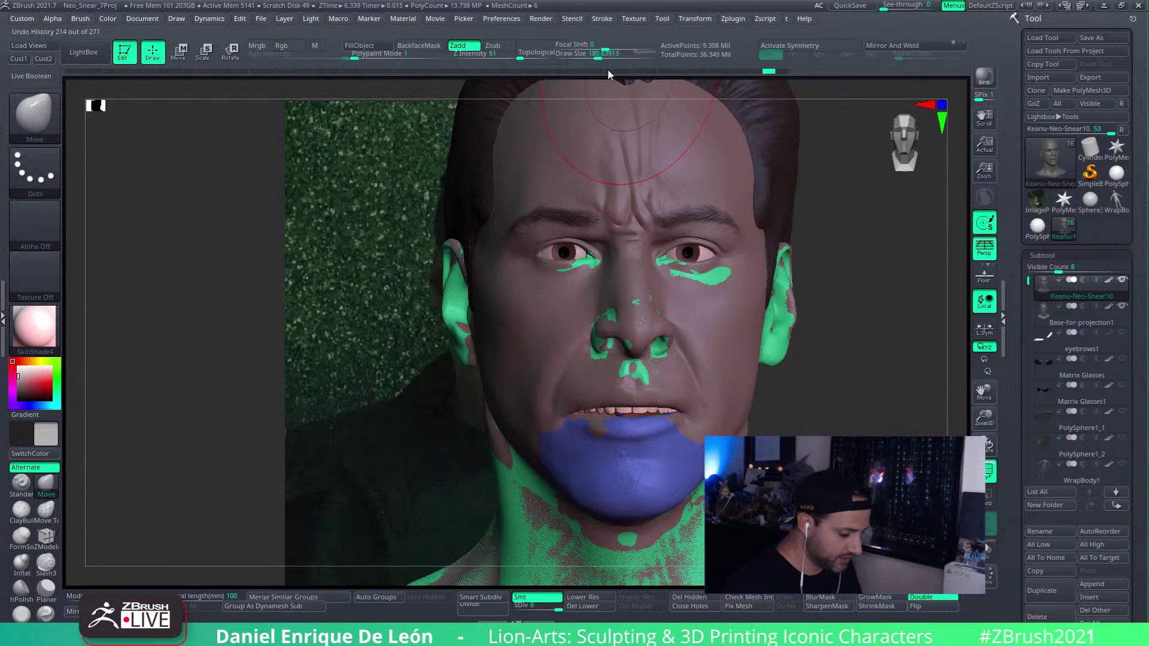
{"action": "left_click_drag", "start_coordinate": [590, 58], "coordinate": [601, 58]}
Step: Step Keanu-Neo-Snear10 back through its undo history to state 2 to compare the face with the overlapping projection base
{"action": "right_click_drag", "start_coordinate": [731, 297], "coordinate": [722, 314], "text": "ctrl"}
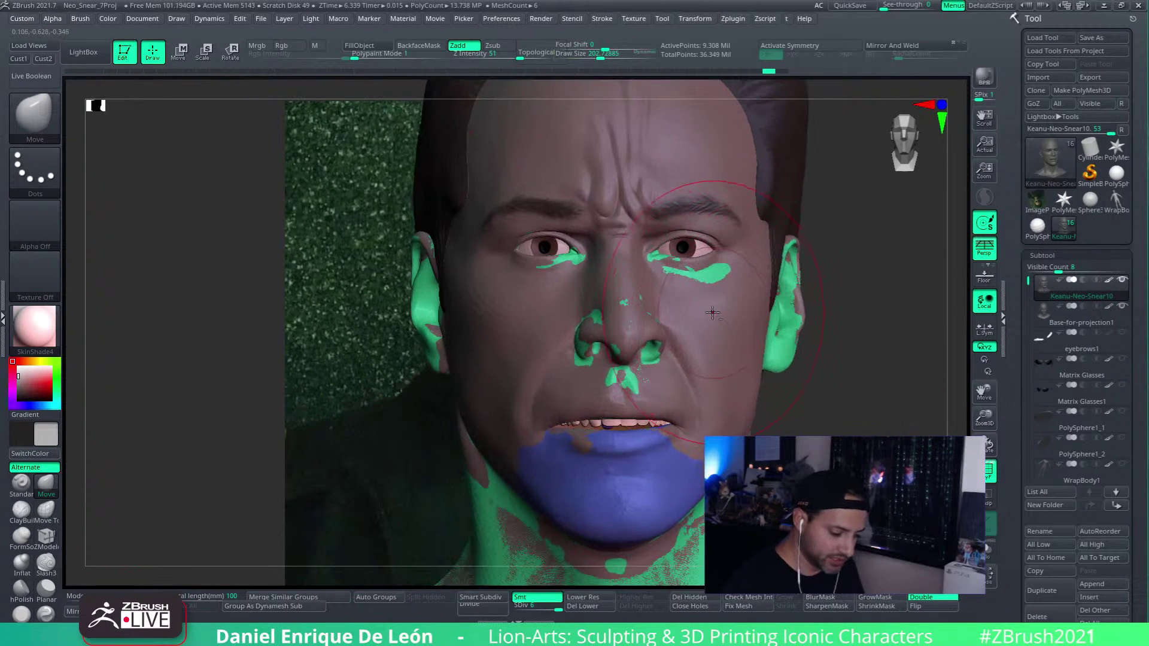
{"action": "left_click_drag", "start_coordinate": [711, 316], "coordinate": [710, 308]}
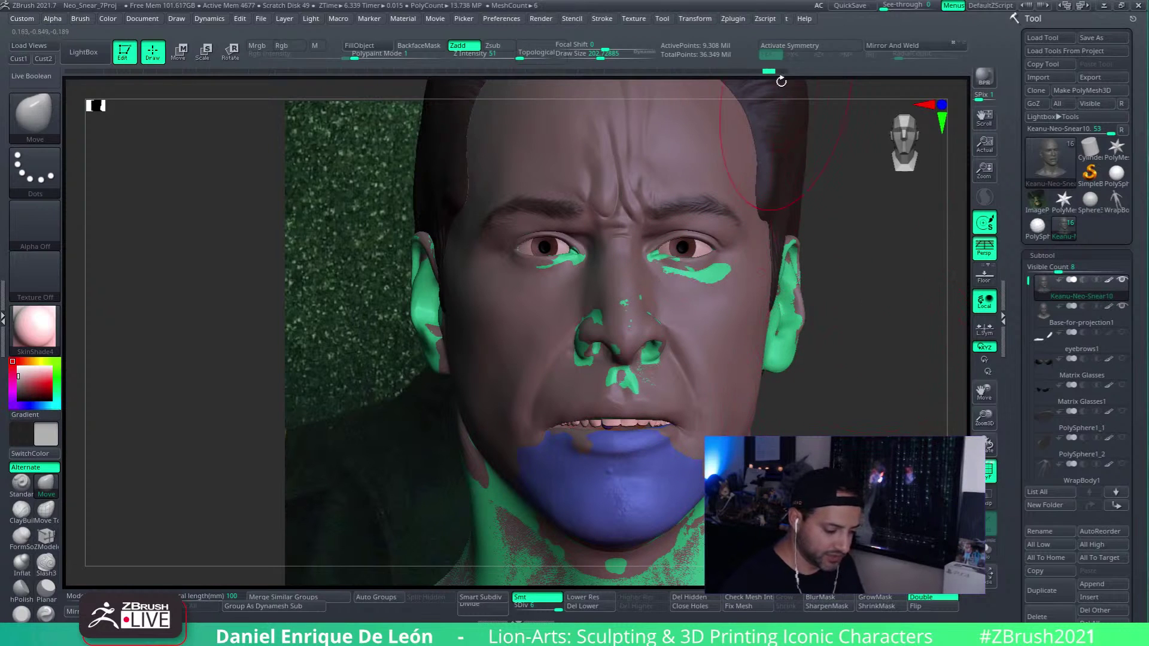
{"action": "left_click_drag", "start_coordinate": [780, 70], "coordinate": [736, 72]}
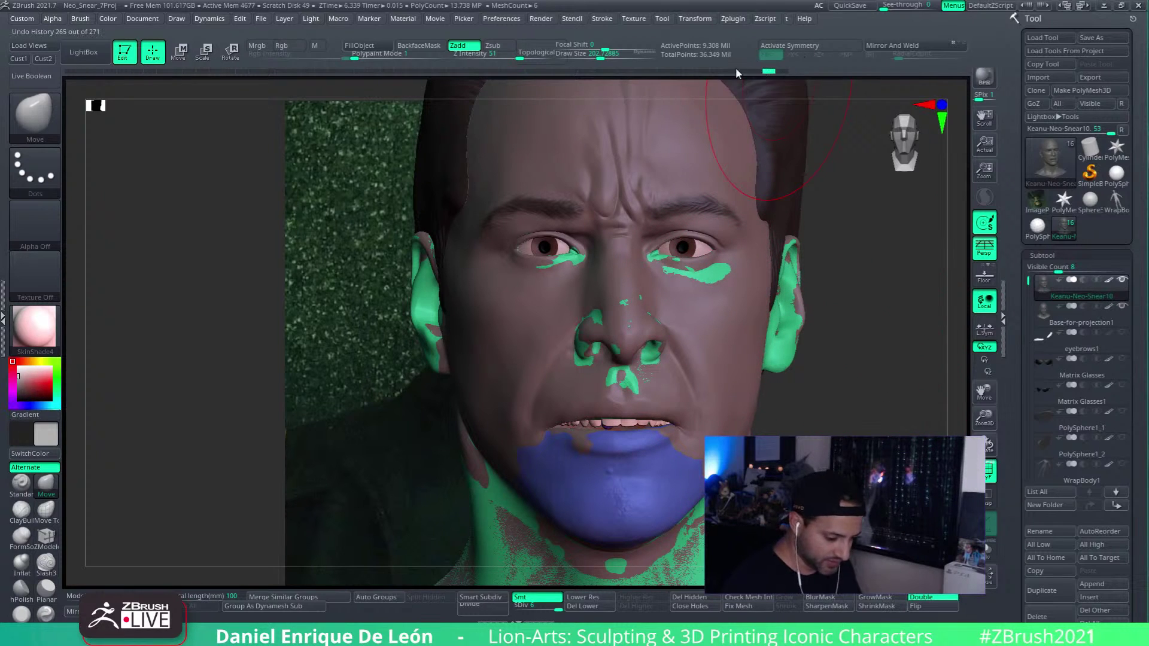
{"action": "left_click", "coordinate": [70, 69]}
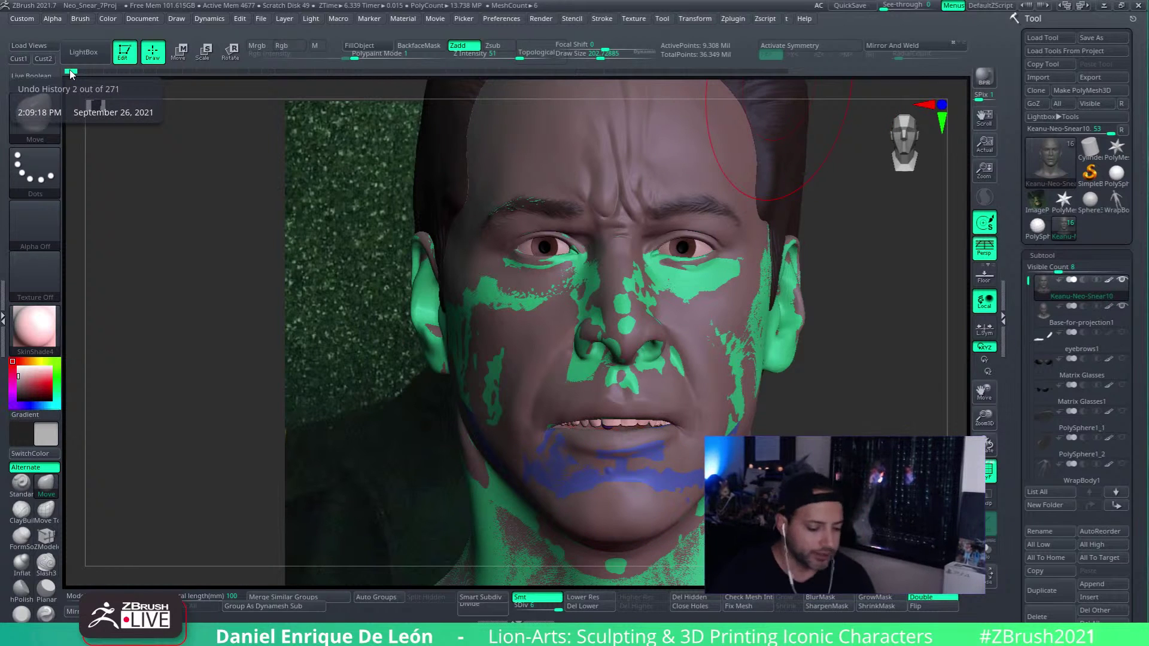
{"action": "mouse_move", "coordinate": [1122, 324]}
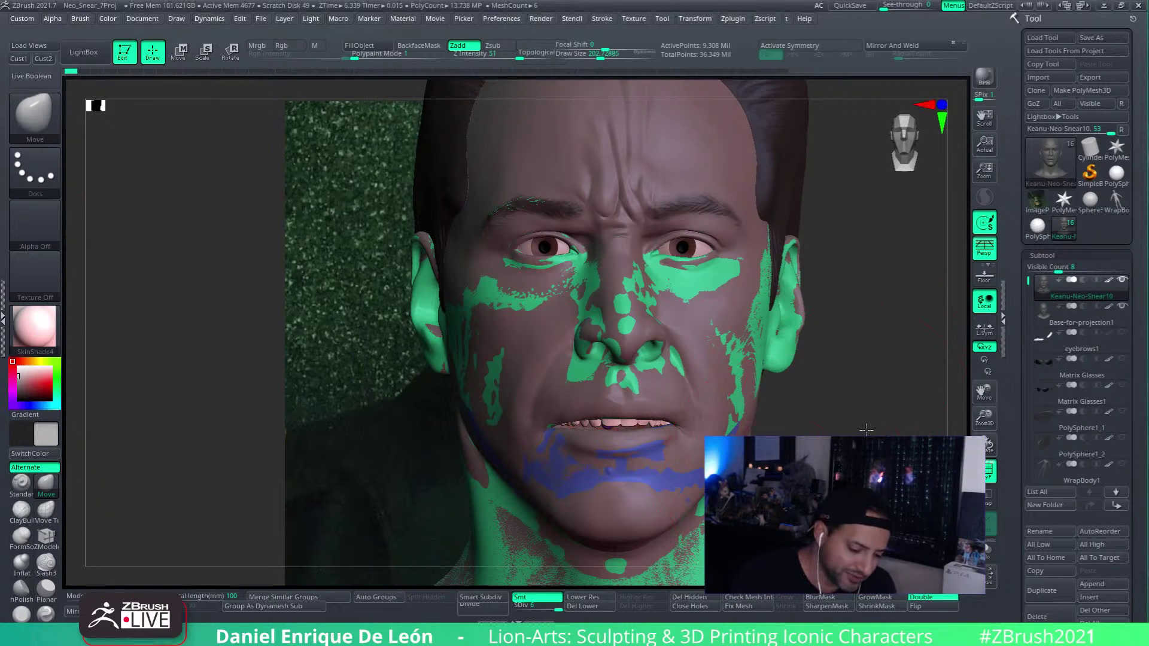
Step: Isolate the active subtool and alternate between Keanu-Neo-Snear10 and Base-for-projection1 to compare their forms, polygroups and wireframes
{"action": "mouse_move", "coordinate": [826, 440]}
{"action": "left_mouse_down"}
{"action": "mouse_move", "coordinate": [958, 432]}
{"action": "mouse_move", "coordinate": [871, 419]}
{"action": "mouse_move", "coordinate": [916, 407]}
{"action": "left_mouse_up"}
{"action": "left_click", "coordinate": [988, 549]}
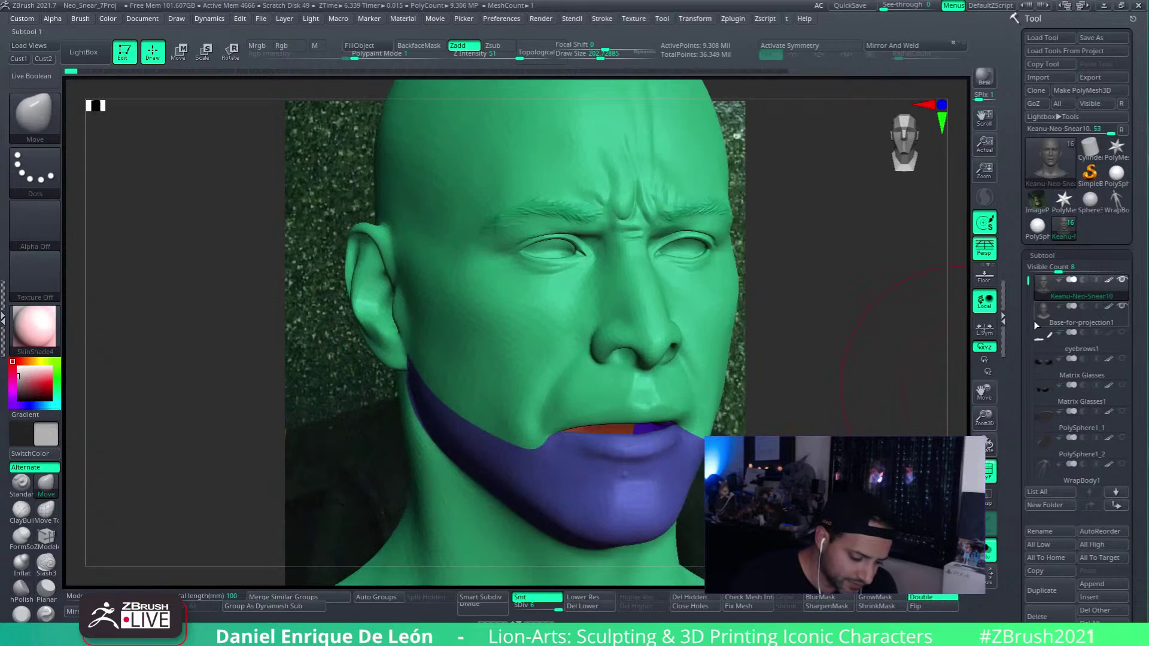
{"action": "left_click", "coordinate": [1036, 319]}
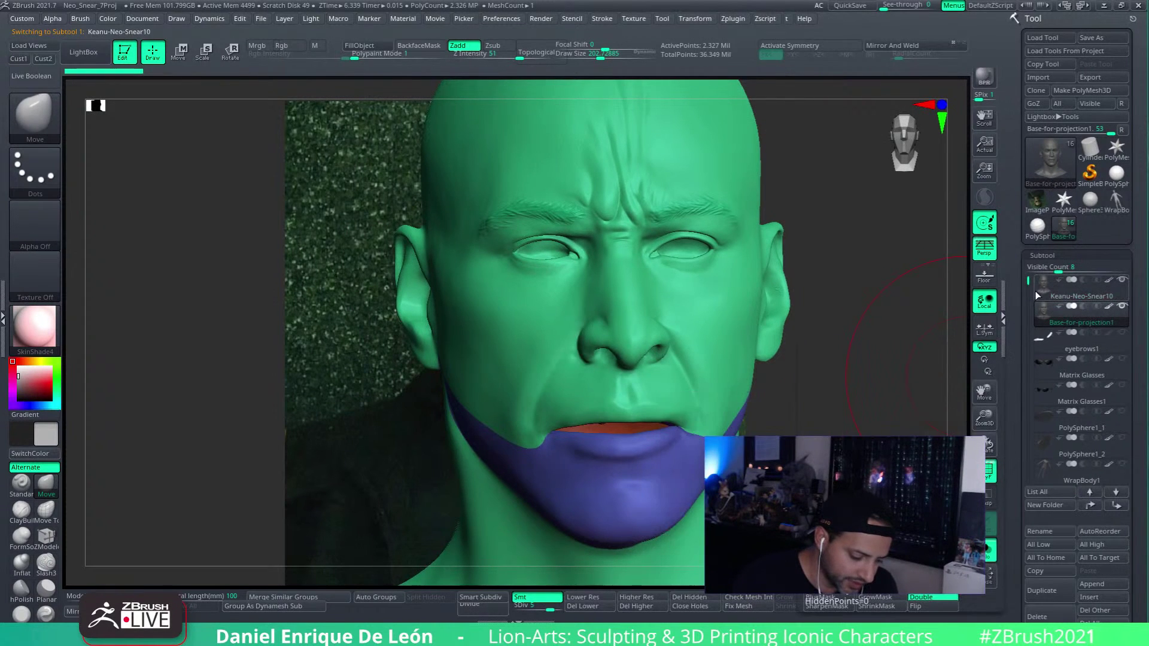
{"action": "left_click", "coordinate": [1035, 291]}
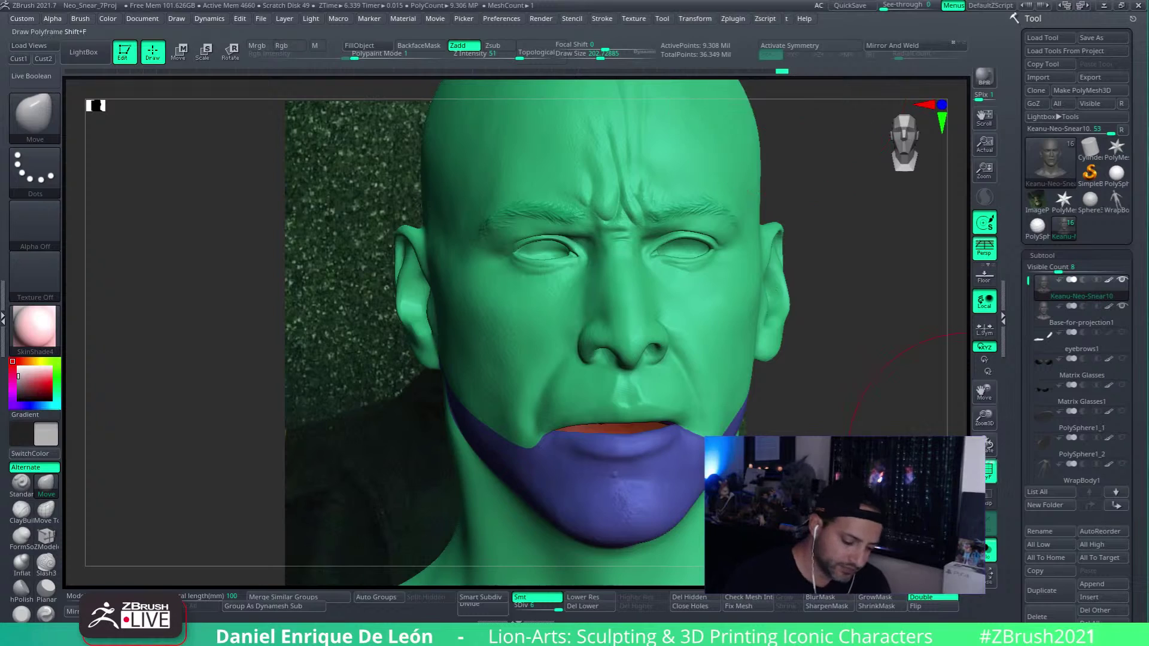
{"action": "left_click", "coordinate": [1047, 317]}
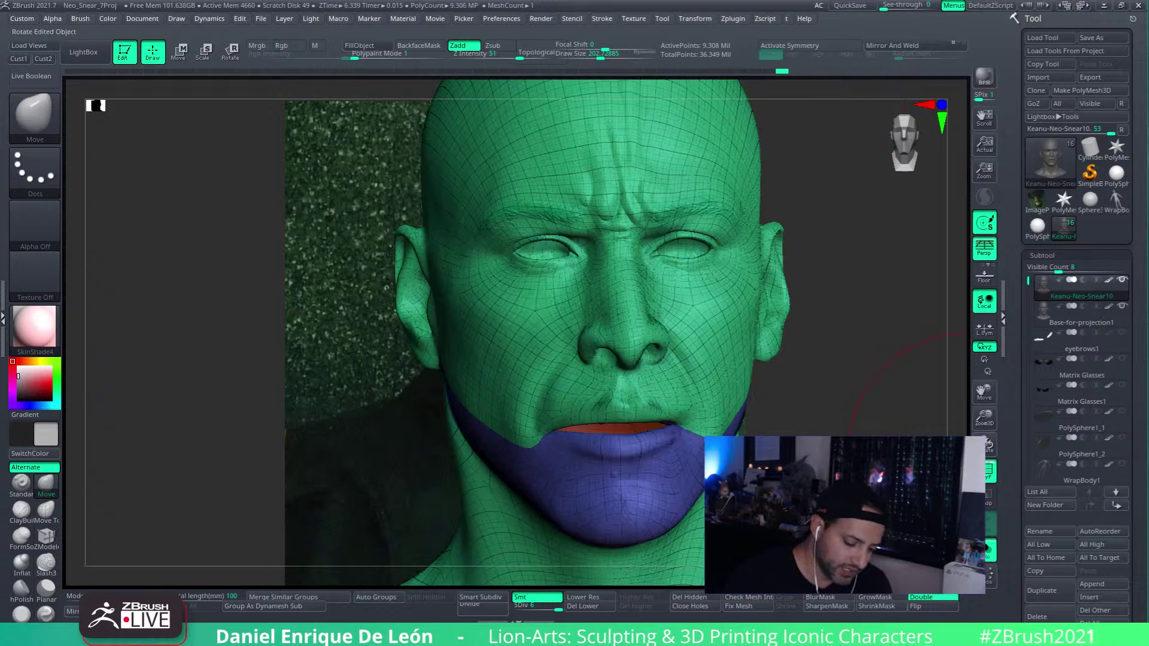
{"action": "left_click", "coordinate": [1037, 296]}
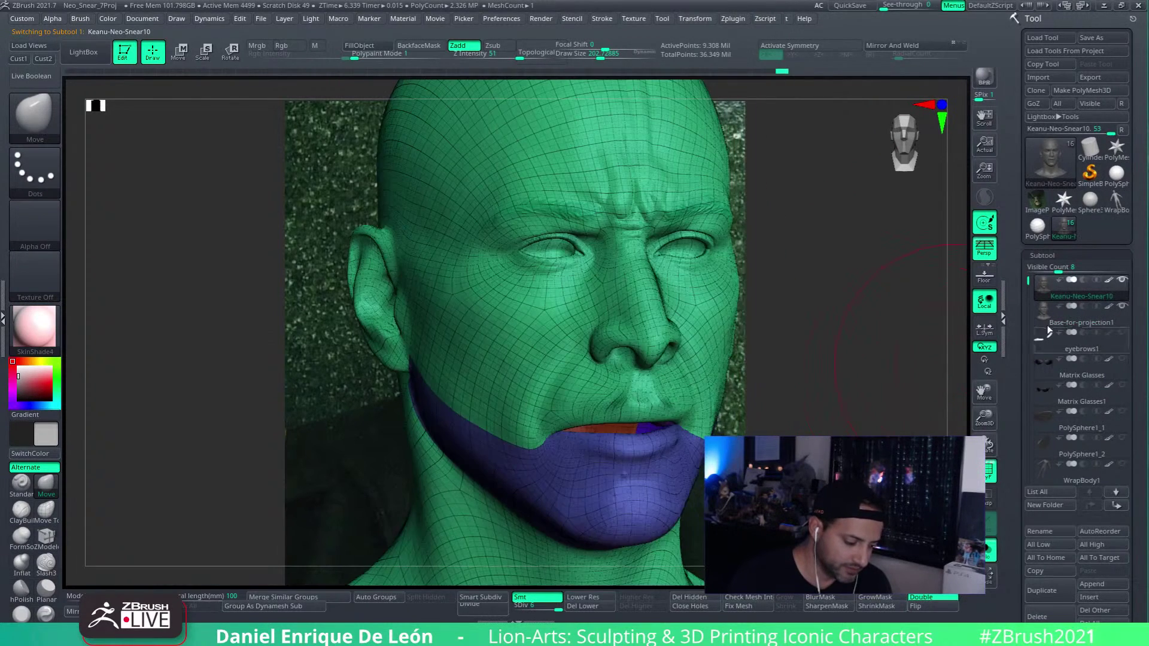
{"action": "left_click", "coordinate": [1039, 320]}
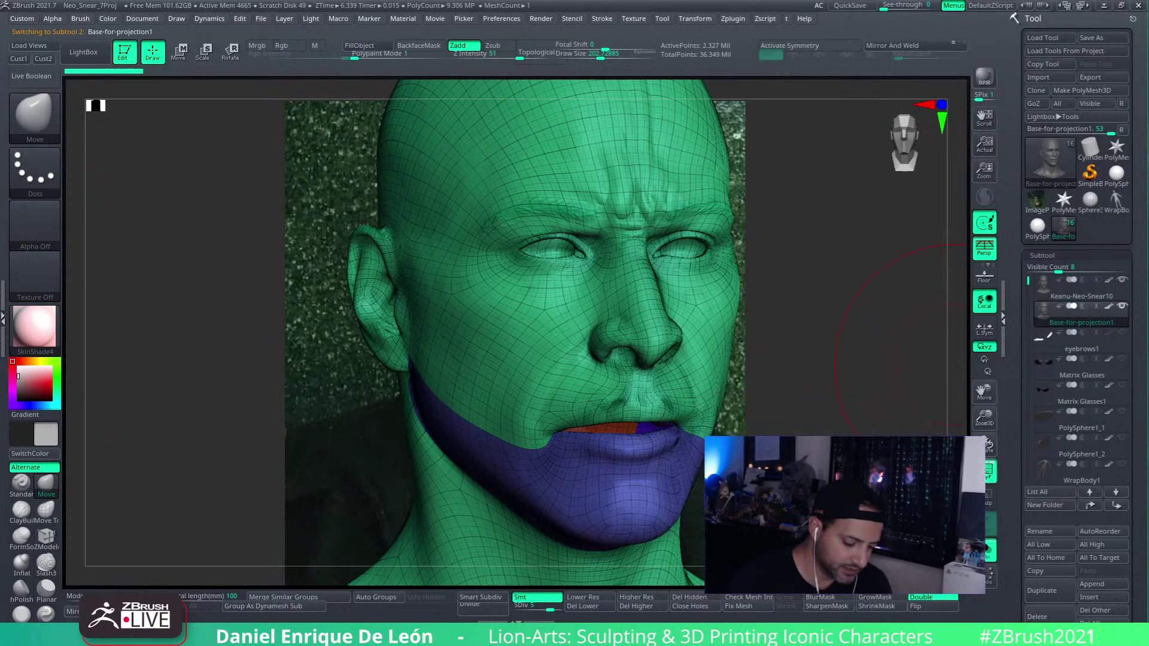
{"action": "left_click", "coordinate": [1036, 293]}
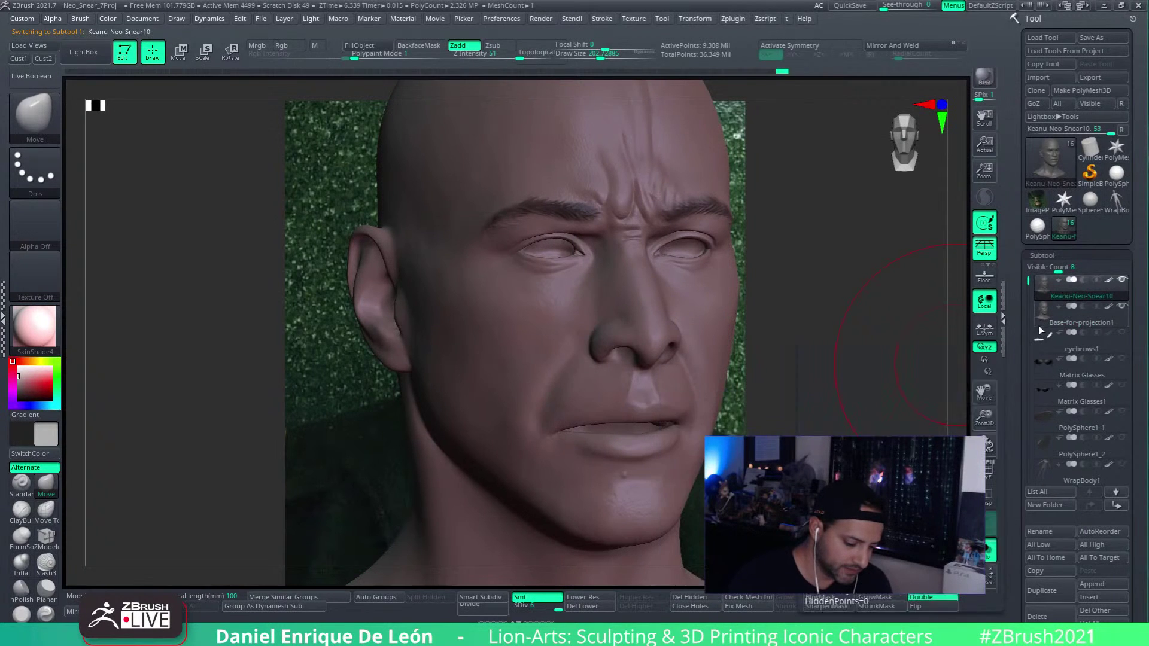
Step: Hide the Base-for-projection1 subtool, make head1 the active subtool and view it from the side and three-quarter angles
{"action": "mouse_move", "coordinate": [1043, 293]}
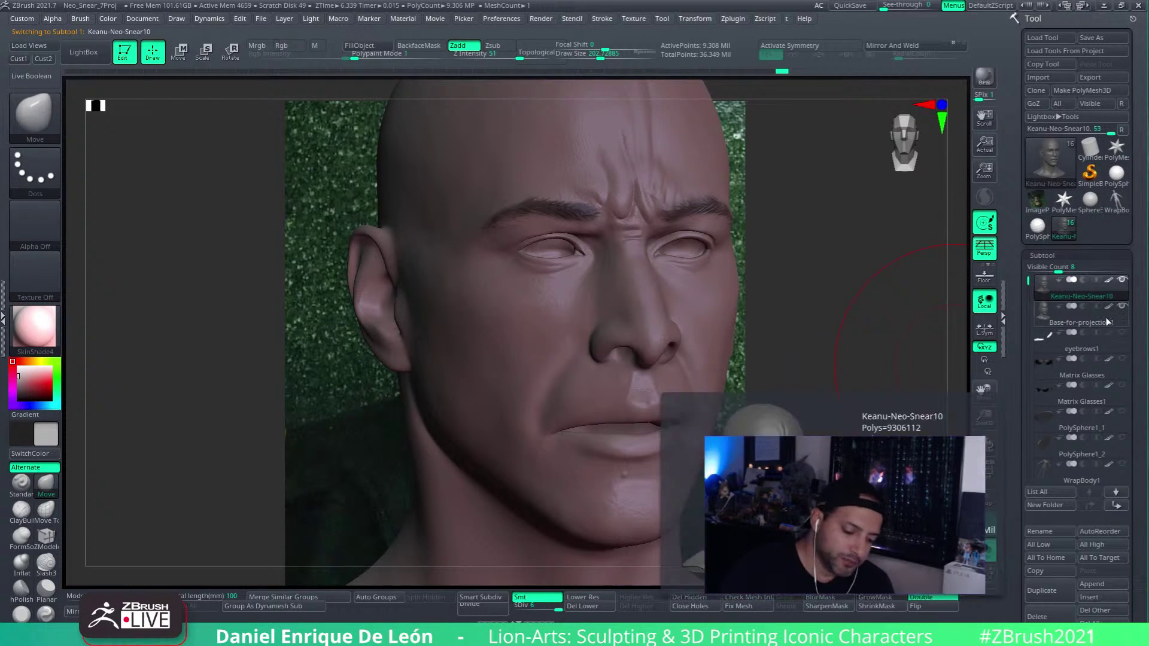
{"action": "mouse_move", "coordinate": [1119, 304]}
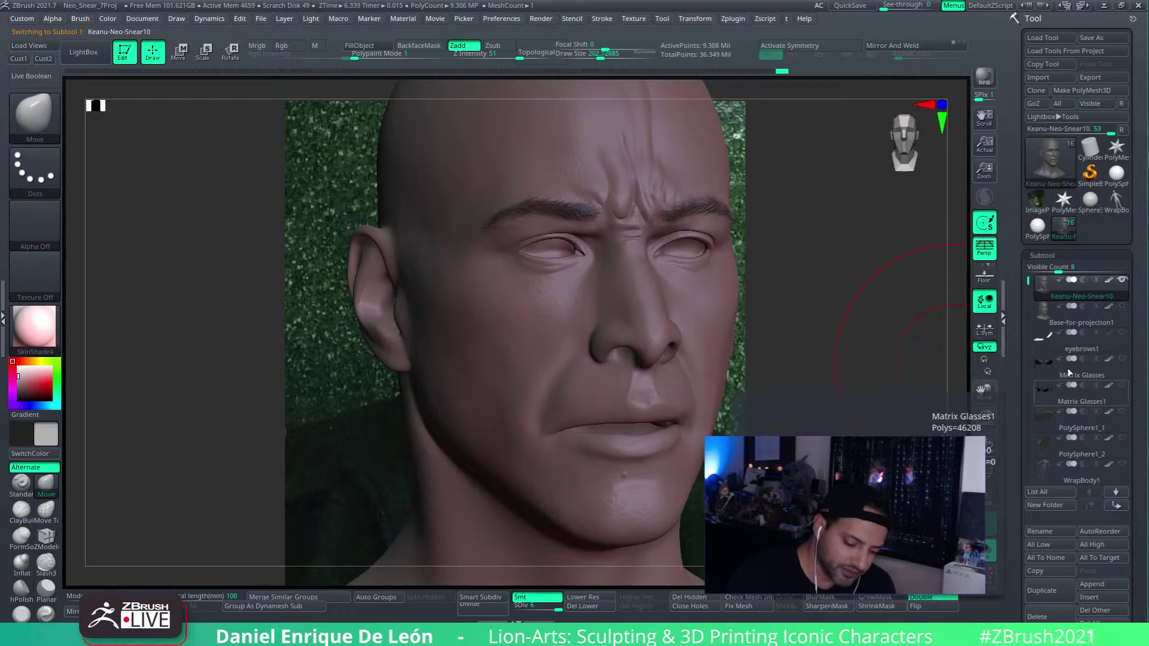
{"action": "left_click_drag", "start_coordinate": [1030, 286], "coordinate": [1030, 329]}
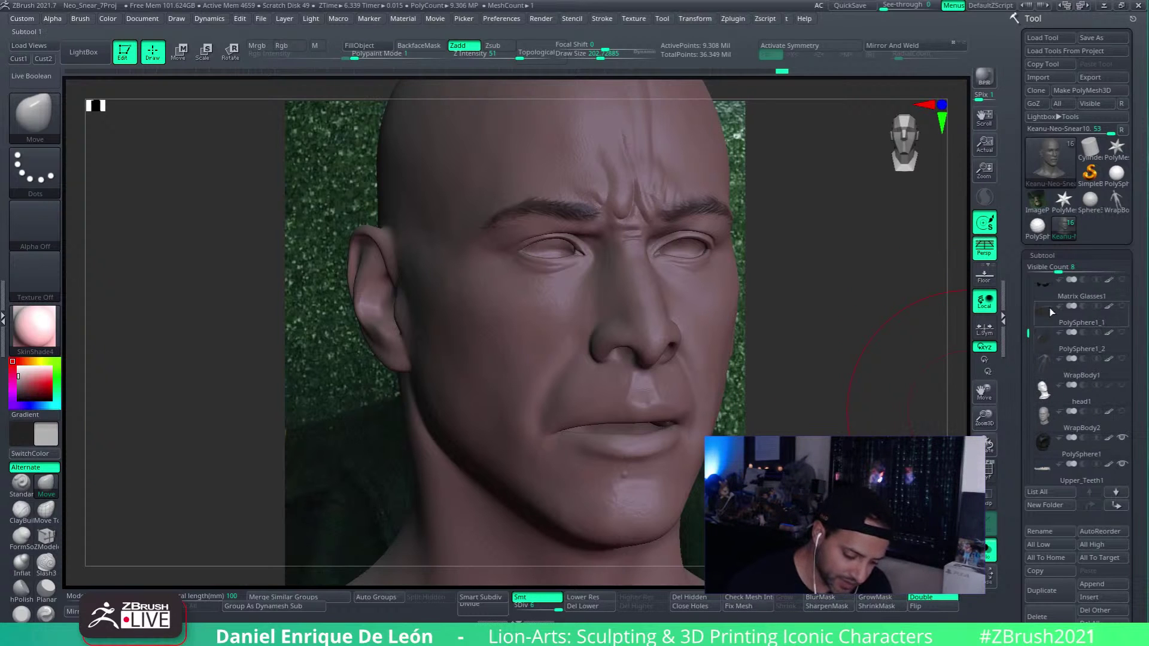
{"action": "left_click", "coordinate": [1047, 419]}
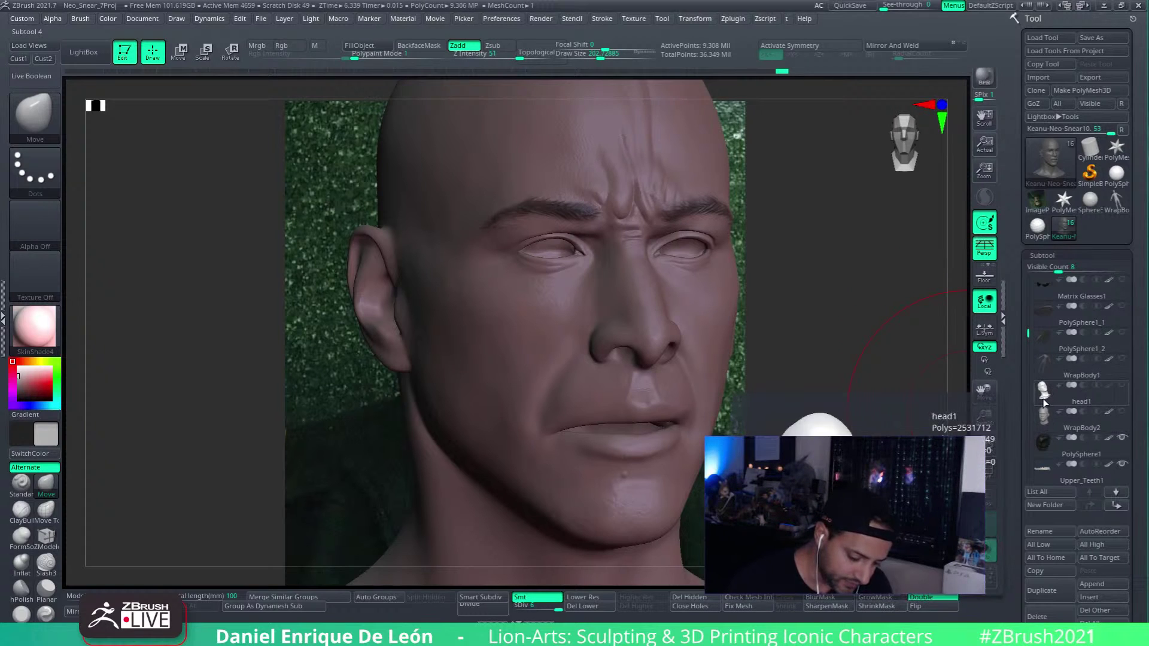
{"action": "left_click_drag", "start_coordinate": [952, 404], "coordinate": [904, 425]}
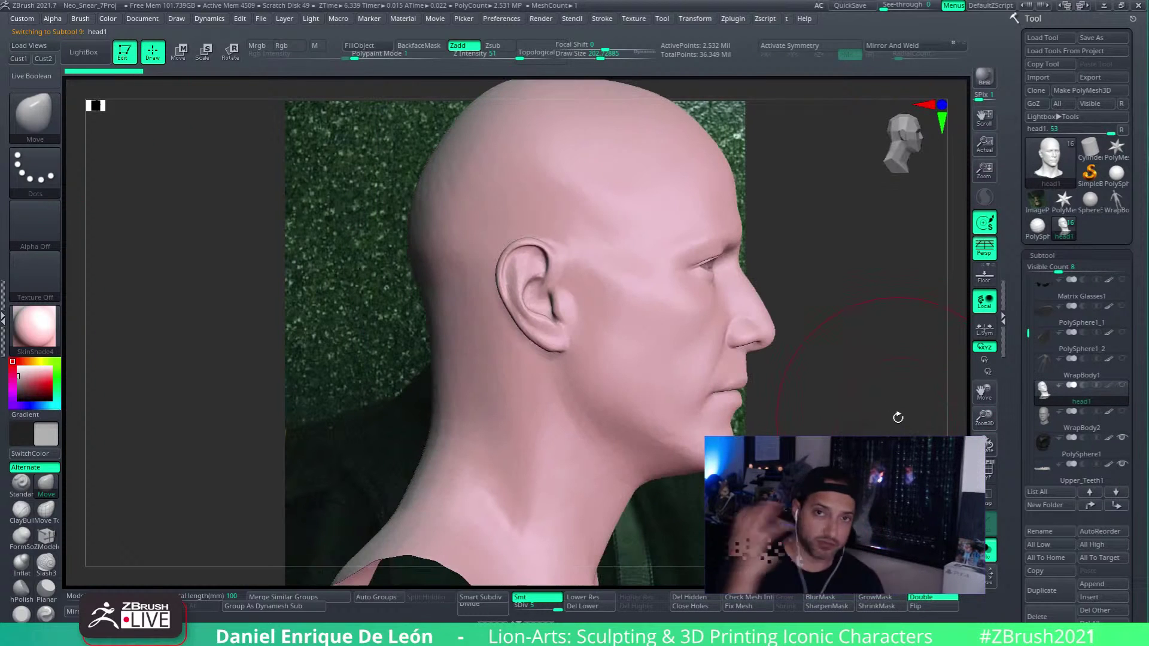
{"action": "left_click_drag", "start_coordinate": [878, 382], "coordinate": [872, 357]}
Step: Display head1's wireframe and examine its topology around the face and ear, dropping to subdivision level 1
{"action": "key", "text": "shift+f"}
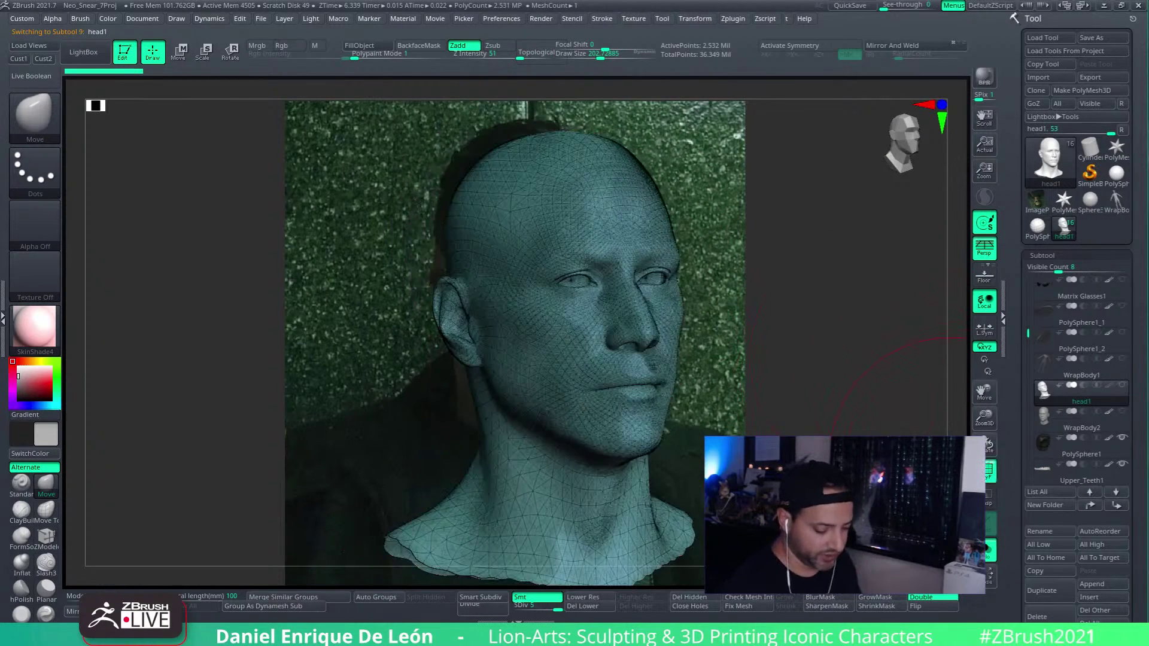
{"action": "right_click_drag", "start_coordinate": [619, 324], "coordinate": [445, 353], "text": "ctrl"}
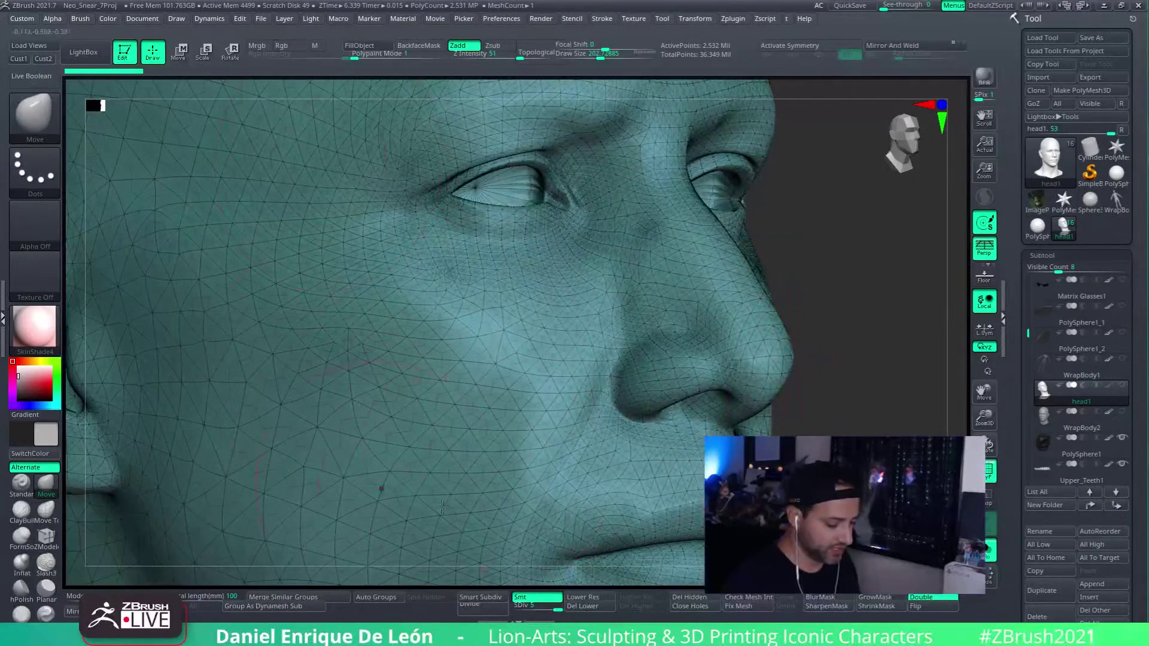
{"action": "right_click_drag", "start_coordinate": [442, 506], "coordinate": [861, 382], "text": "ctrl"}
{"action": "key", "text": "shift+d"}
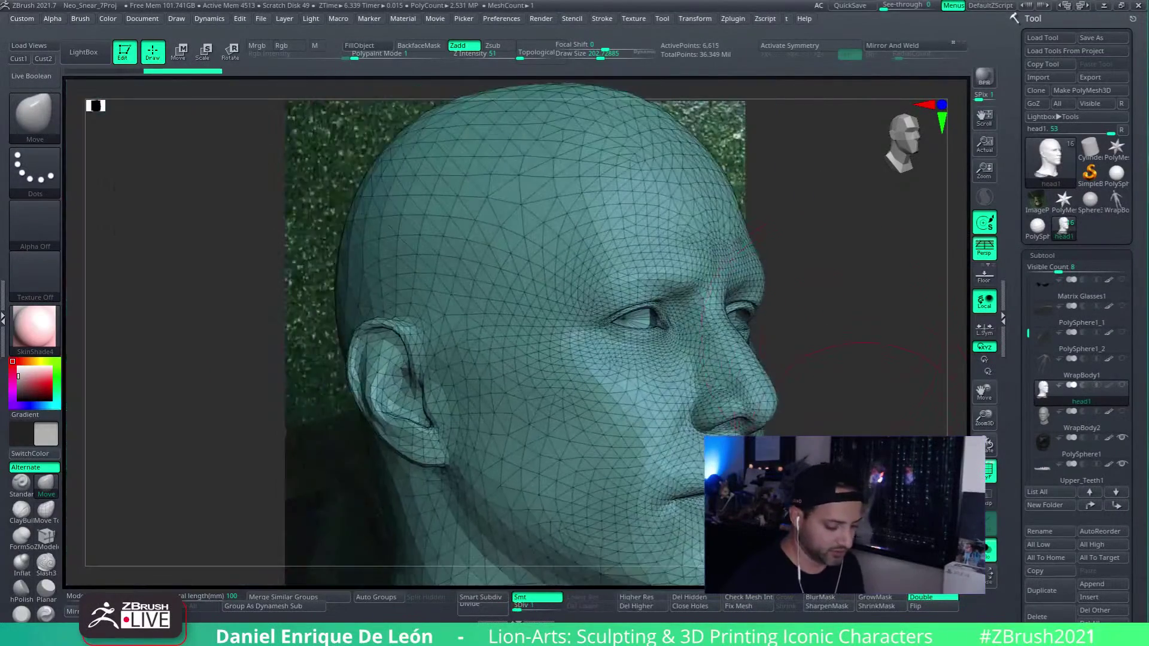
{"action": "left_click_drag", "start_coordinate": [862, 382], "coordinate": [819, 372]}
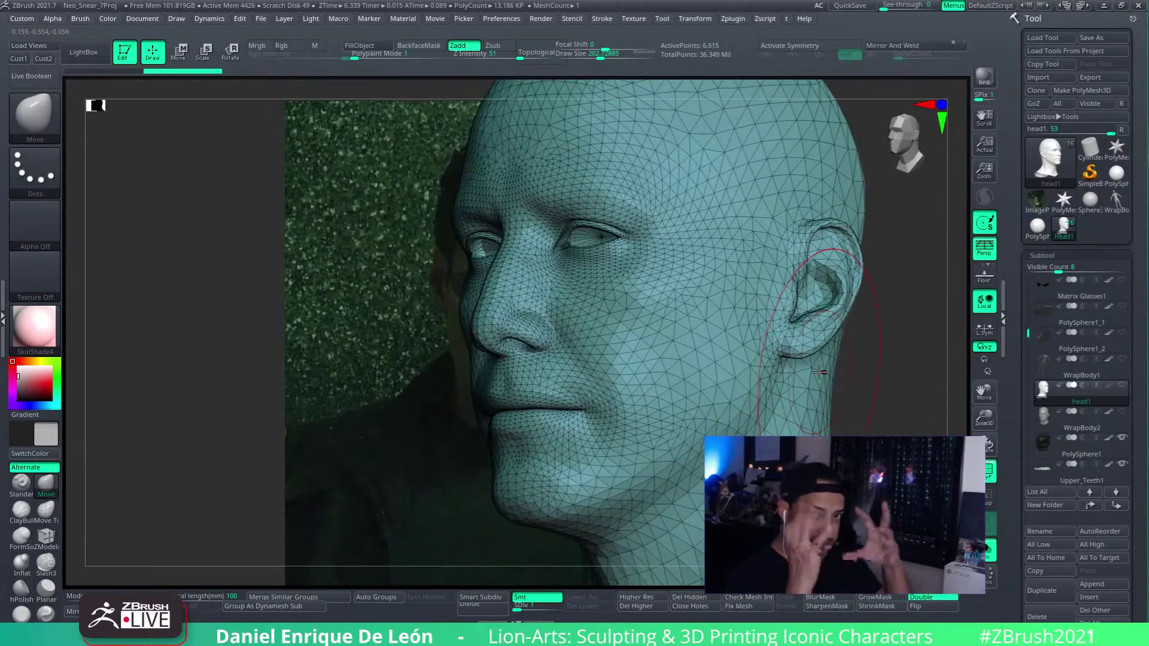
{"action": "mouse_move", "coordinate": [905, 387]}
{"action": "left_mouse_down"}
{"action": "mouse_move", "coordinate": [893, 401]}
{"action": "mouse_move", "coordinate": [926, 367]}
{"action": "mouse_move", "coordinate": [948, 419]}
{"action": "mouse_move", "coordinate": [823, 425]}
{"action": "mouse_move", "coordinate": [856, 416]}
{"action": "left_mouse_up"}
Step: Turn off the wireframe display, set head1 to subdivision level 5 and turn the head toward the front
{"action": "left_click", "coordinate": [985, 472]}
{"action": "left_click_drag", "start_coordinate": [533, 606], "coordinate": [603, 593]}
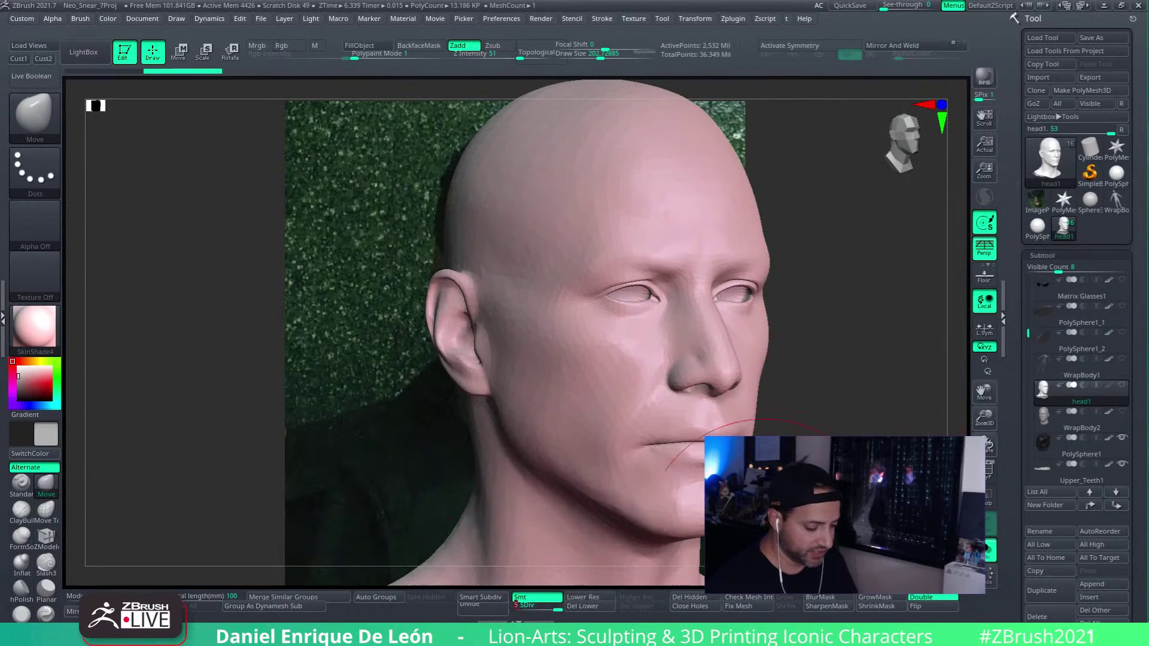
{"action": "left_click_drag", "start_coordinate": [863, 425], "coordinate": [782, 385]}
{"action": "left_click_drag", "start_coordinate": [1027, 324], "coordinate": [1028, 263]}
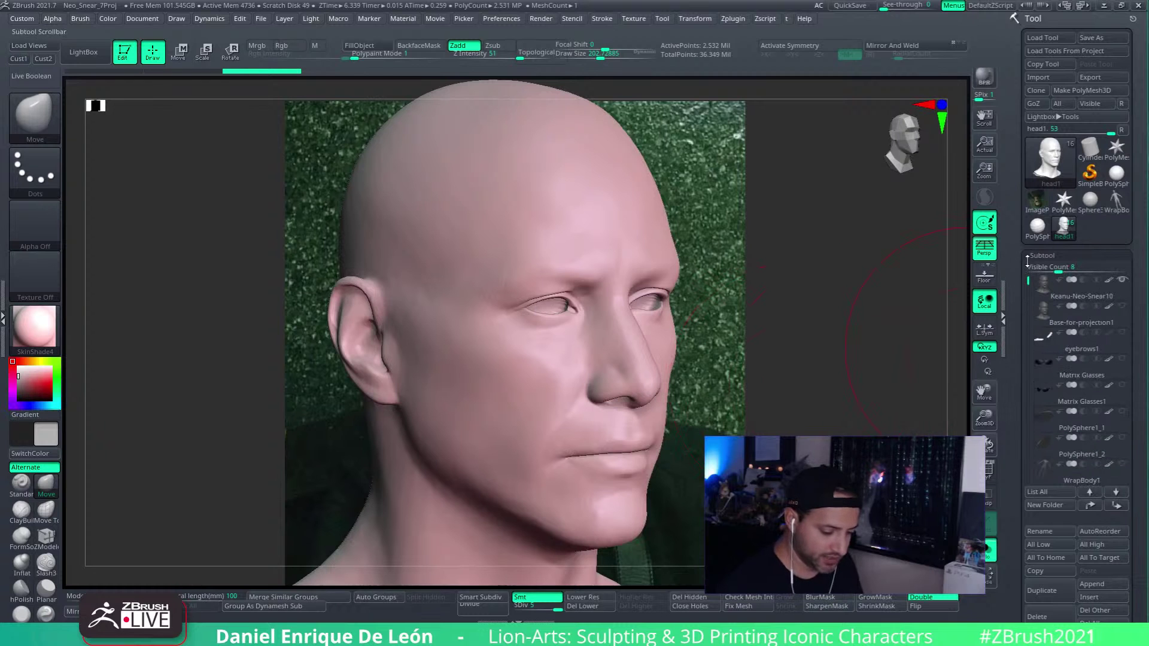
{"action": "left_click_drag", "start_coordinate": [897, 386], "coordinate": [980, 308]}
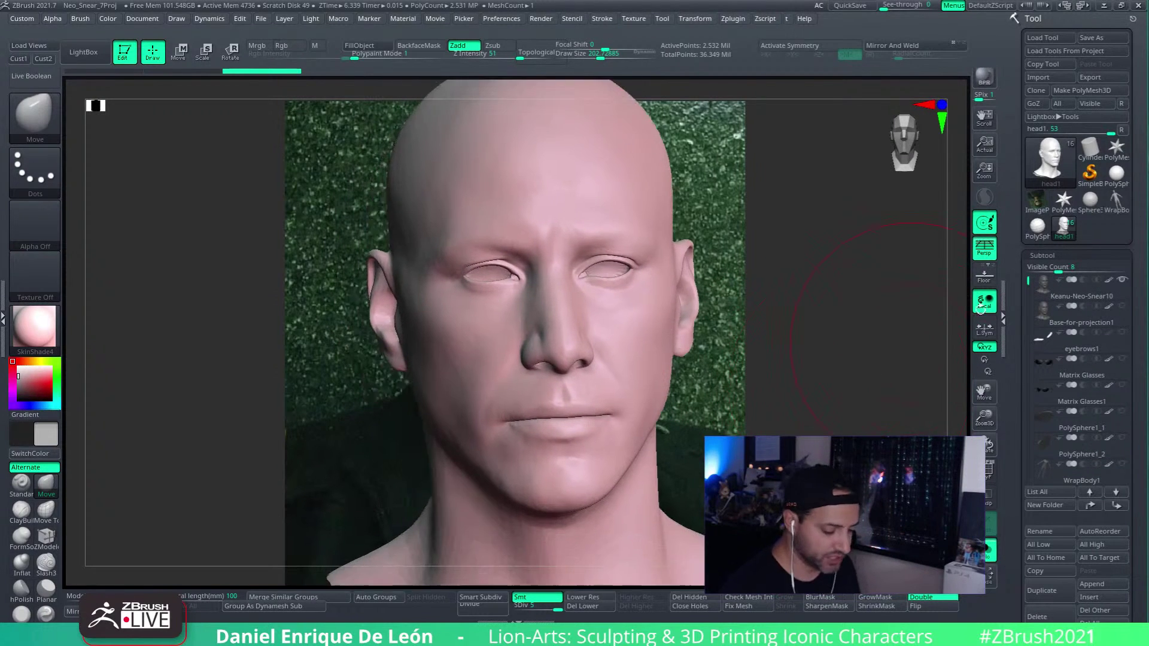
Step: Compare head1 with Keanu-Neo-Snear10, leaving isolation mode and making head1 active so both heads overlap in profile
{"action": "left_click", "coordinate": [1081, 288]}
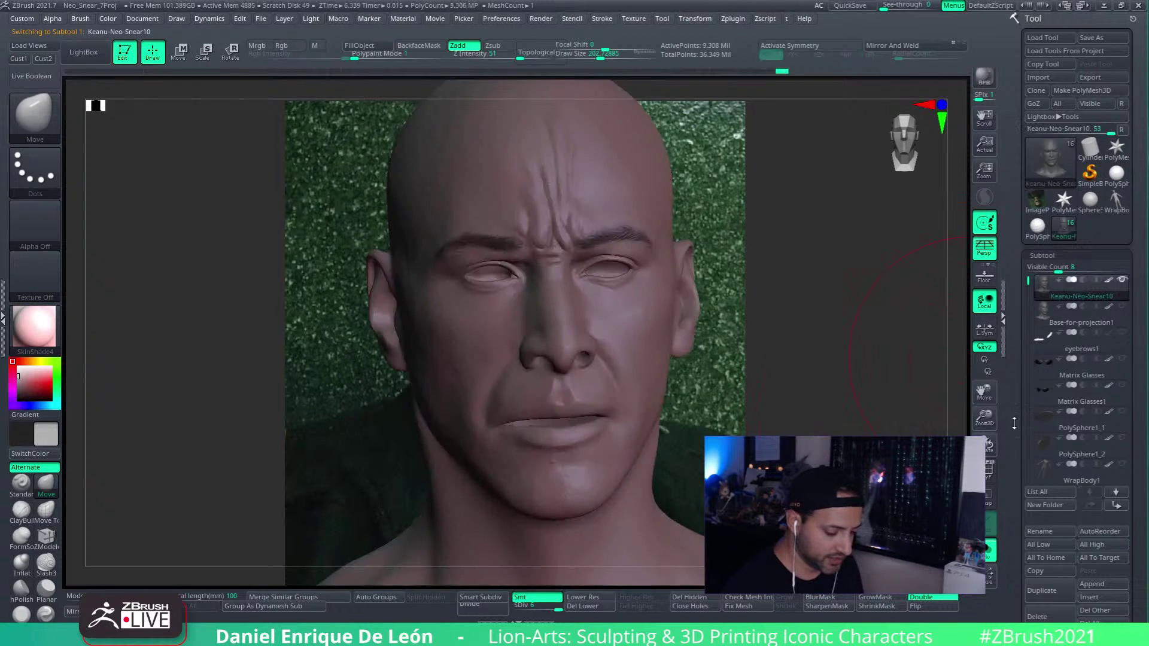
{"action": "scroll", "coordinate": [1083, 374], "scroll_direction": "down", "scroll_amount": 5}
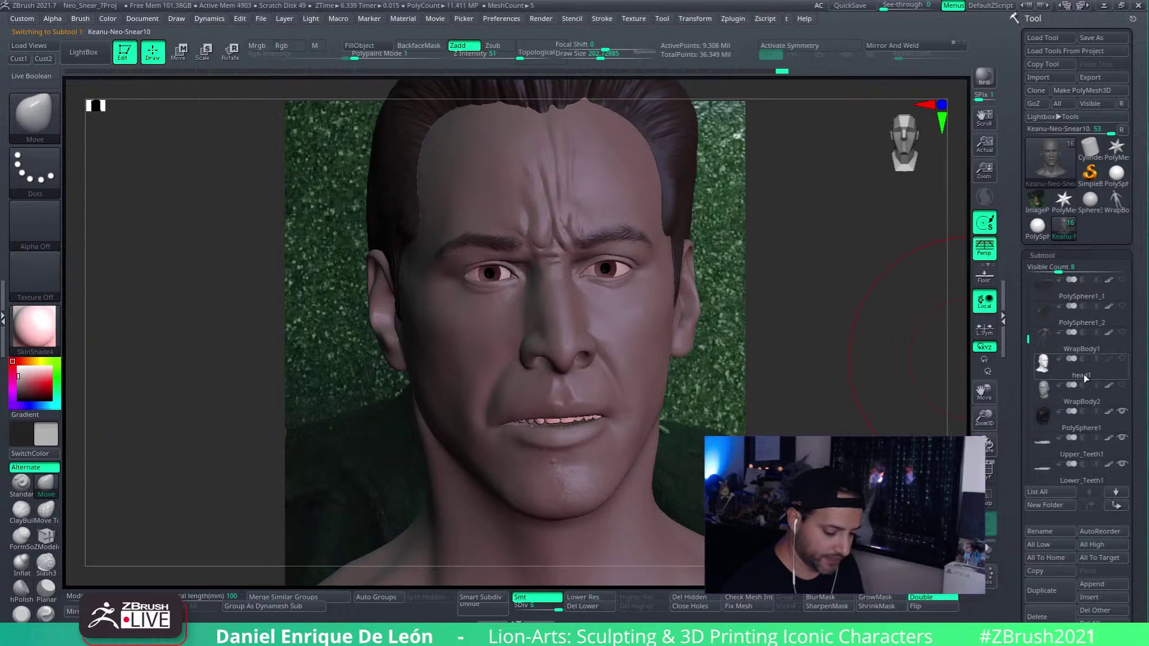
{"action": "left_click", "coordinate": [1041, 371]}
{"action": "left_click_drag", "start_coordinate": [837, 407], "coordinate": [1004, 450]}
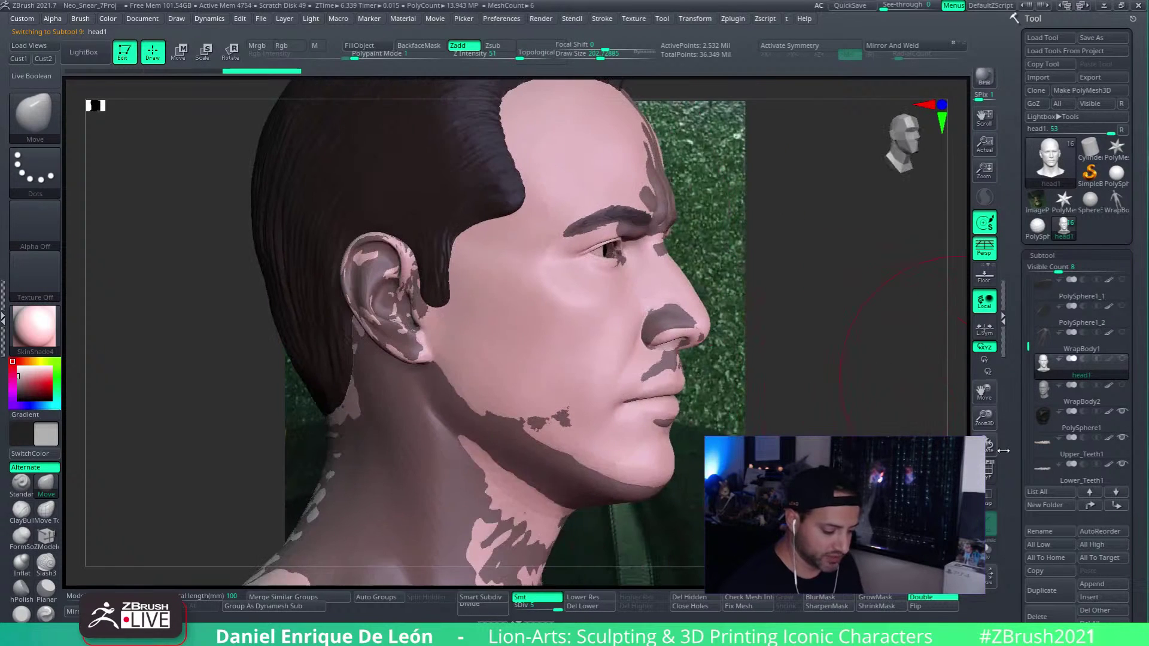
Step: Turn on transparency, compare the overlapping heads in three-quarter and profile views, and make Keanu-Neo-Snear10 the active subtool
{"action": "left_click", "coordinate": [987, 477]}
{"action": "left_click", "coordinate": [987, 477]}
{"action": "left_click", "coordinate": [988, 497]}
{"action": "left_click_drag", "start_coordinate": [915, 416], "coordinate": [837, 418]}
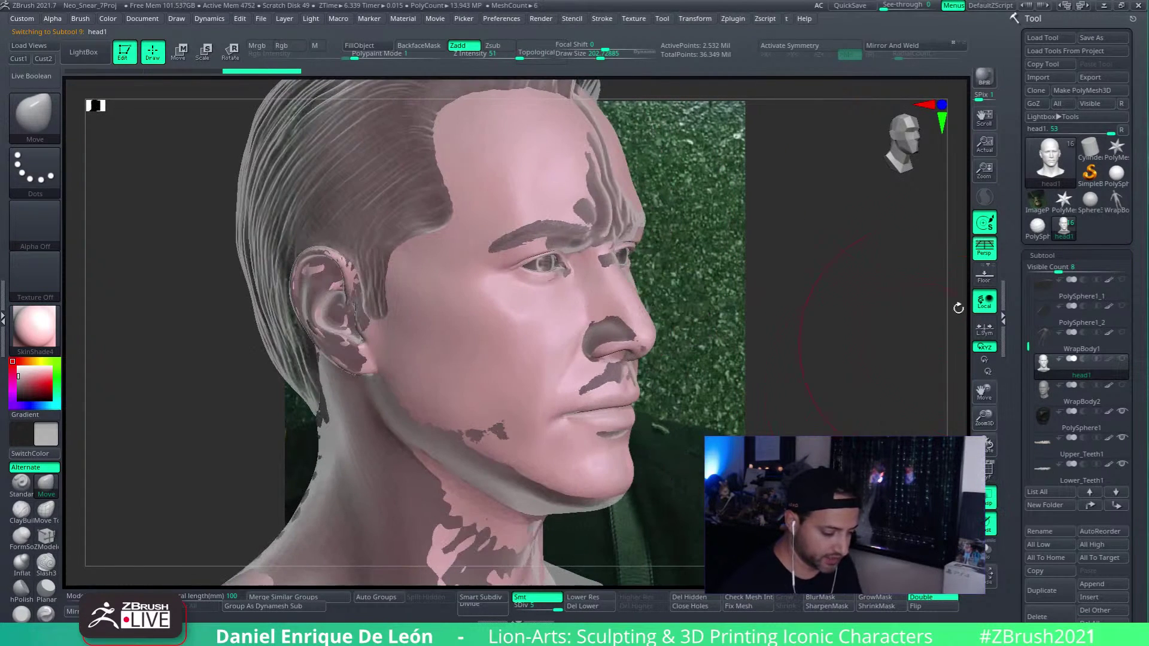
{"action": "left_click_drag", "start_coordinate": [929, 412], "coordinate": [997, 323]}
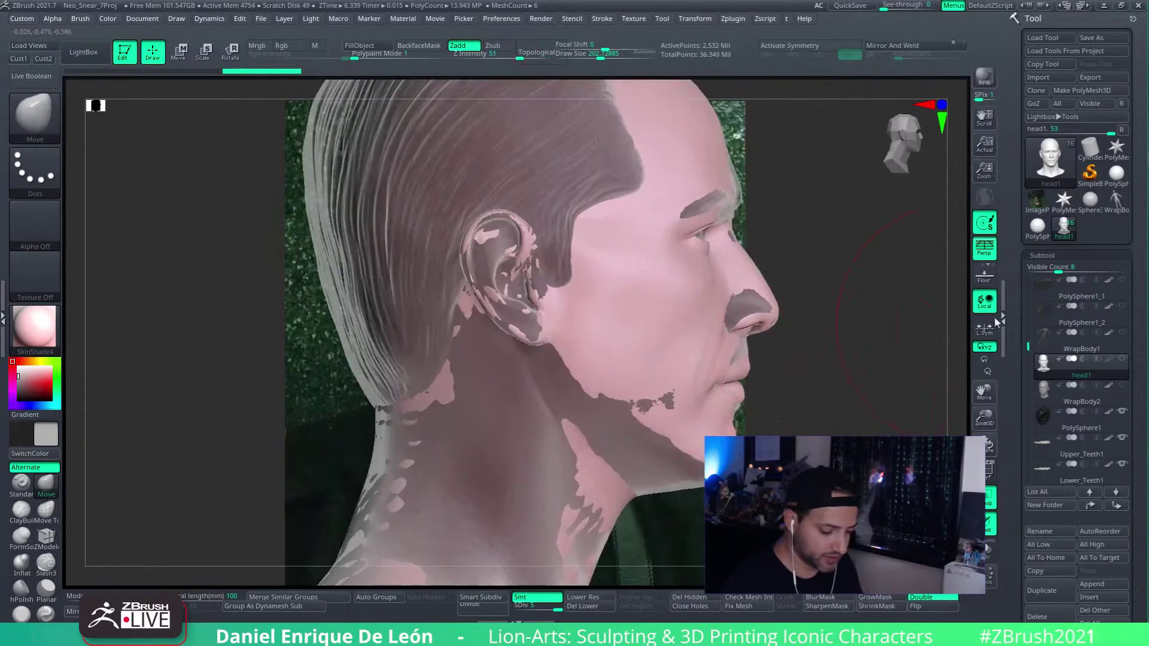
{"action": "scroll", "coordinate": [1053, 335], "scroll_direction": "up", "scroll_amount": 5}
{"action": "left_click", "coordinate": [1041, 293]}
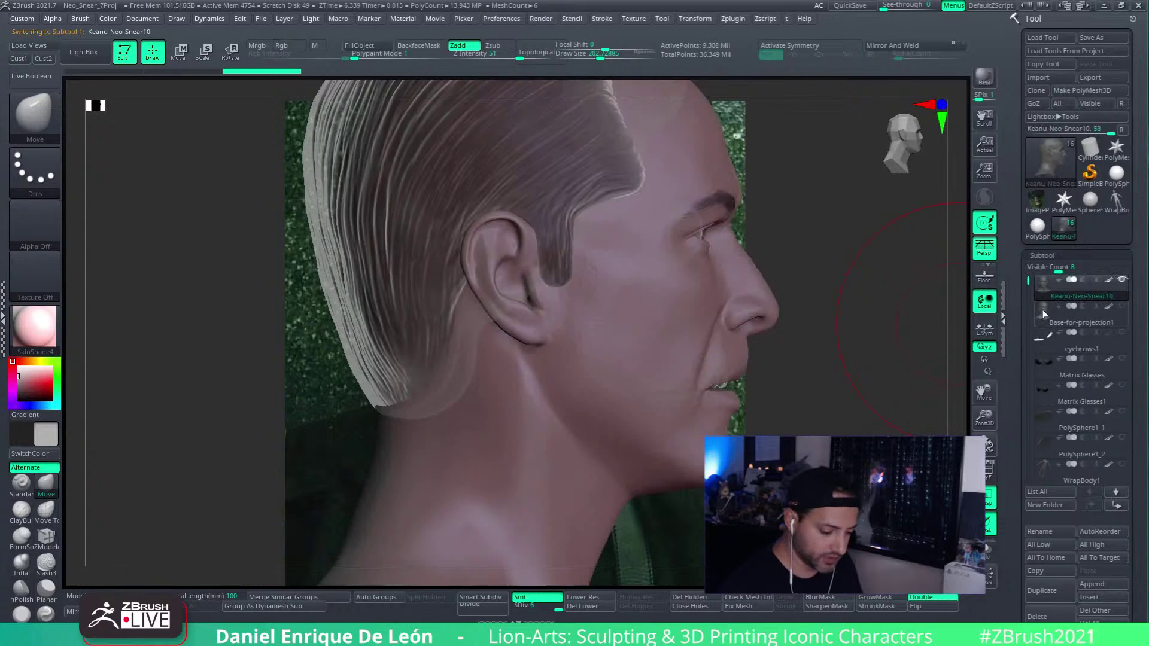
Step: View the head from the front, show head1 over Keanu-Neo-Snear10 and turn on transparency for comparison
{"action": "left_click_drag", "start_coordinate": [872, 415], "coordinate": [882, 366]}
{"action": "scroll", "coordinate": [1089, 329], "scroll_direction": "down", "scroll_amount": 4}
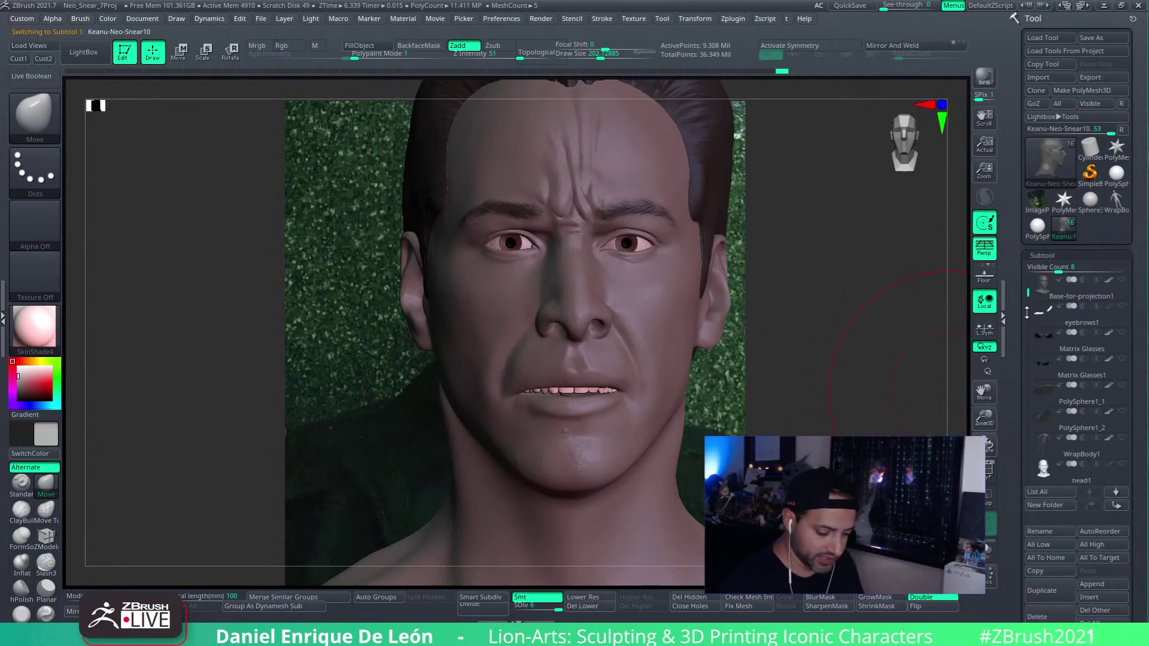
{"action": "left_click", "coordinate": [1118, 310]}
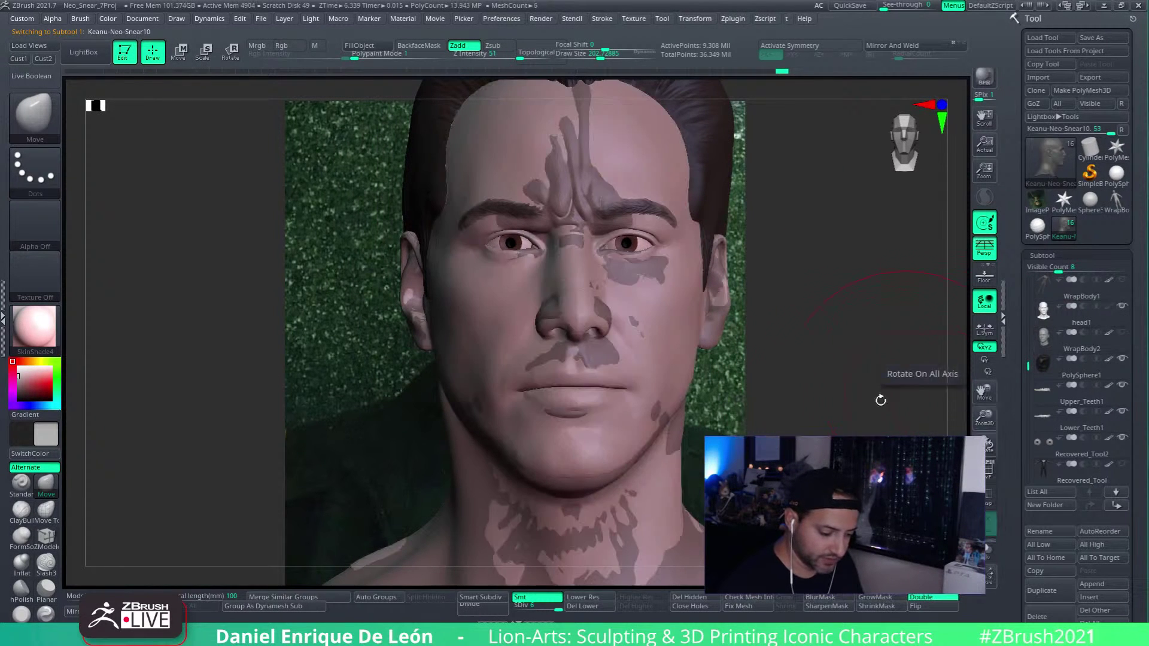
{"action": "left_click_drag", "start_coordinate": [921, 392], "coordinate": [863, 394]}
{"action": "left_click", "coordinate": [988, 498]}
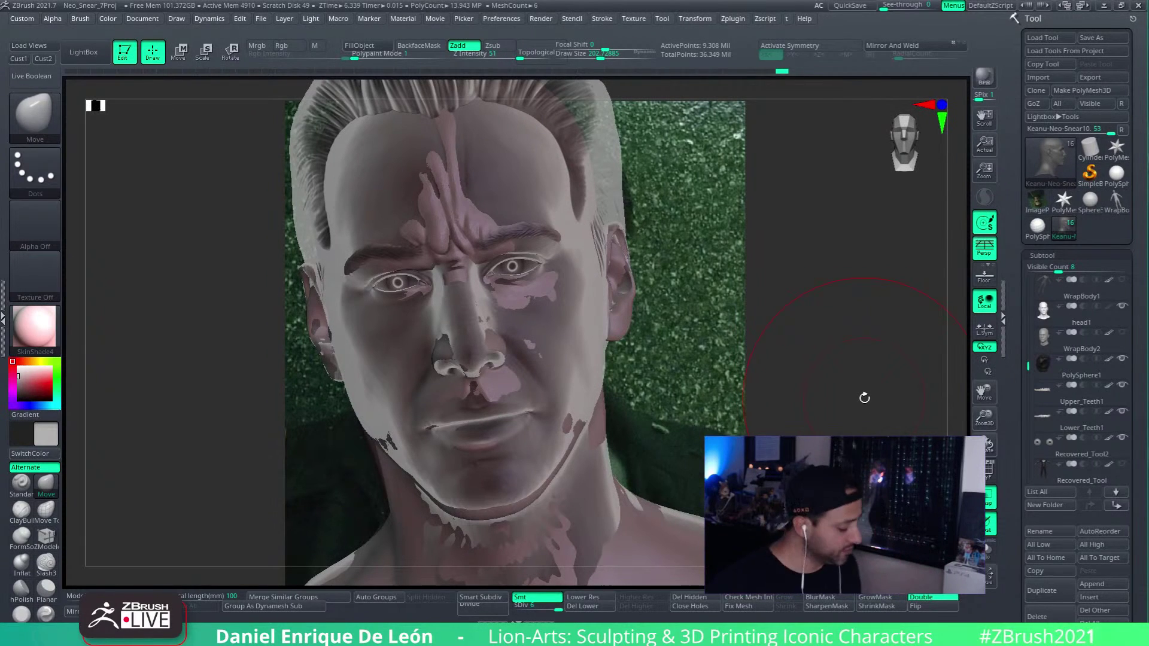
Step: Examine how the two overlapping transparent heads differ around the nose, mouth, cheek and eye from both sides
{"action": "left_click_drag", "start_coordinate": [864, 398], "coordinate": [619, 381]}
{"action": "right_click_drag", "start_coordinate": [619, 381], "coordinate": [681, 373], "text": "alt"}
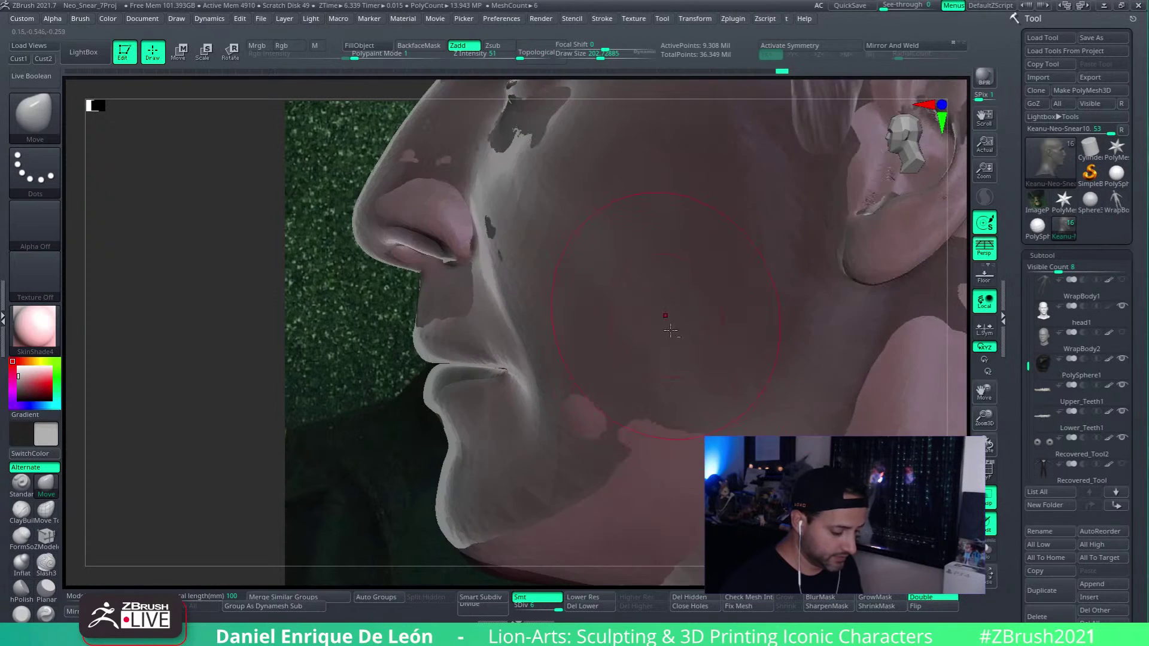
{"action": "mouse_move", "coordinate": [666, 325]}
{"action": "right_mouse_down"}
{"action": "mouse_move", "coordinate": [759, 310]}
{"action": "mouse_move", "coordinate": [739, 305]}
{"action": "right_mouse_up"}
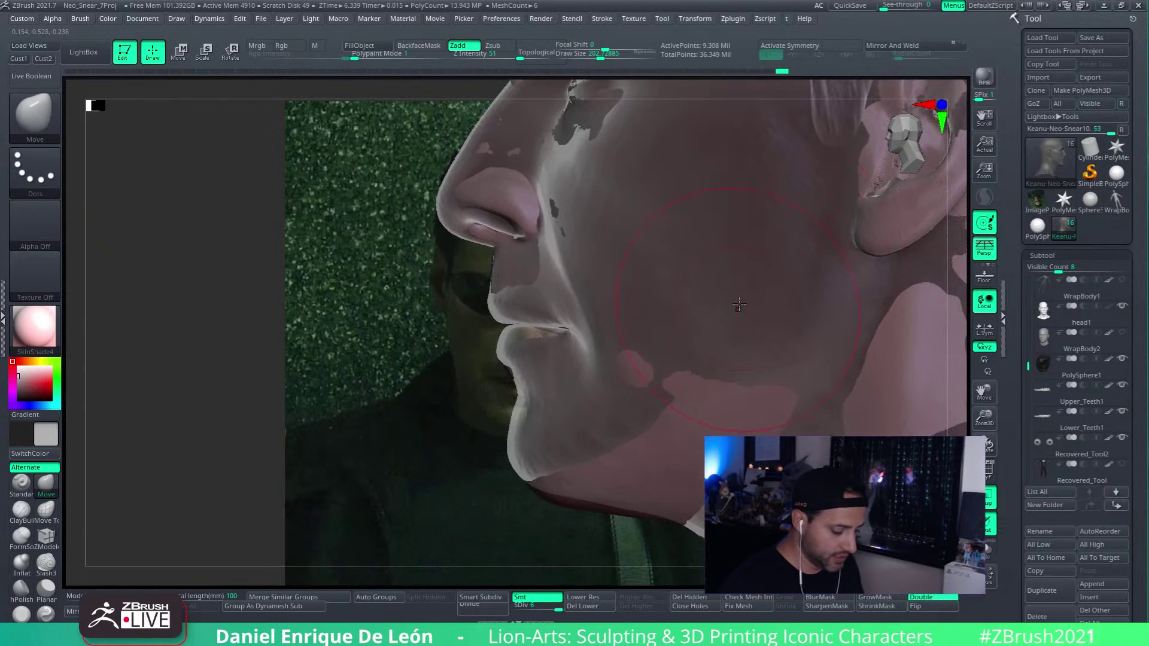
{"action": "right_click_drag", "start_coordinate": [731, 375], "coordinate": [642, 320]}
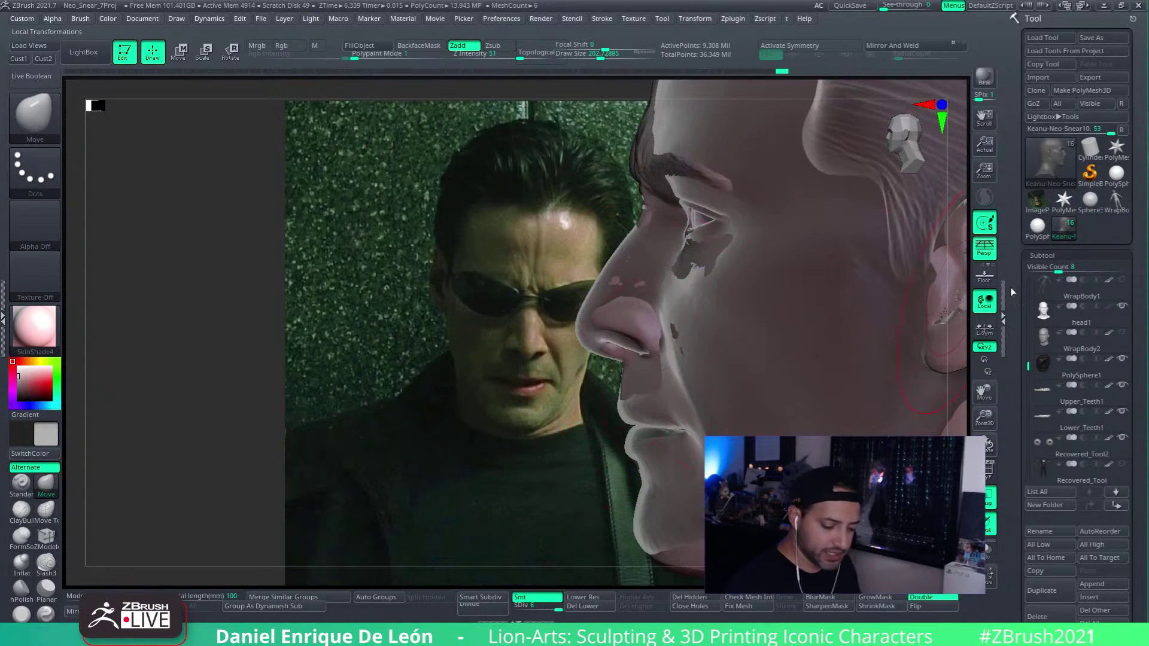
{"action": "left_click_drag", "start_coordinate": [1024, 330], "coordinate": [1025, 281]}
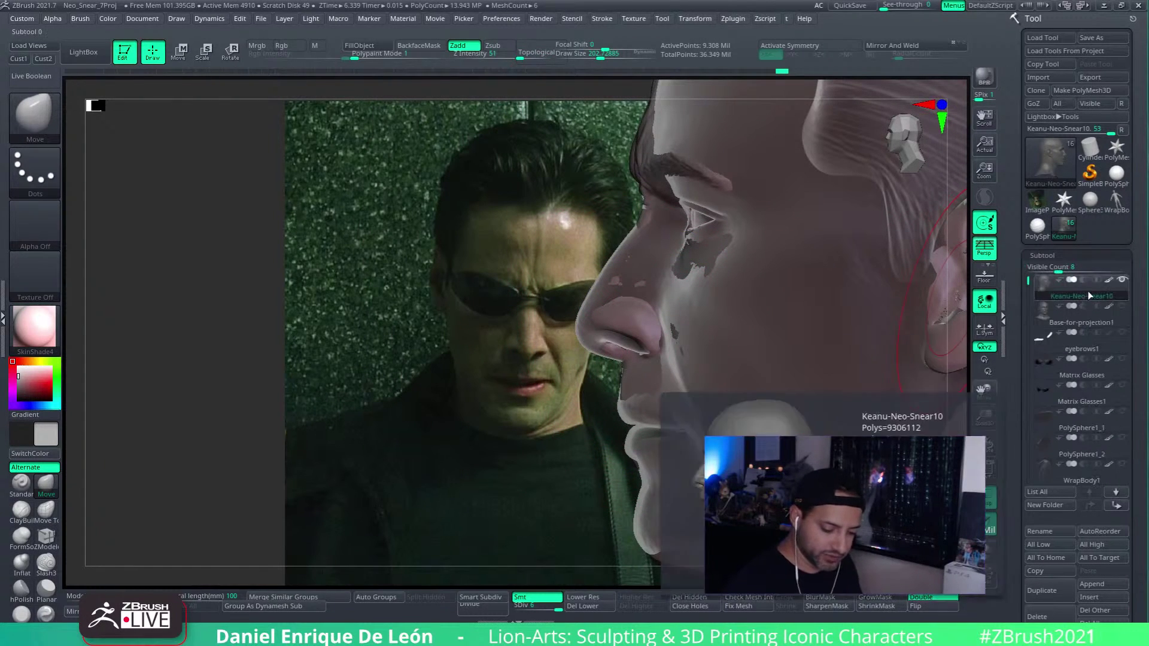
{"action": "right_click_drag", "start_coordinate": [742, 342], "coordinate": [751, 281], "text": "alt"}
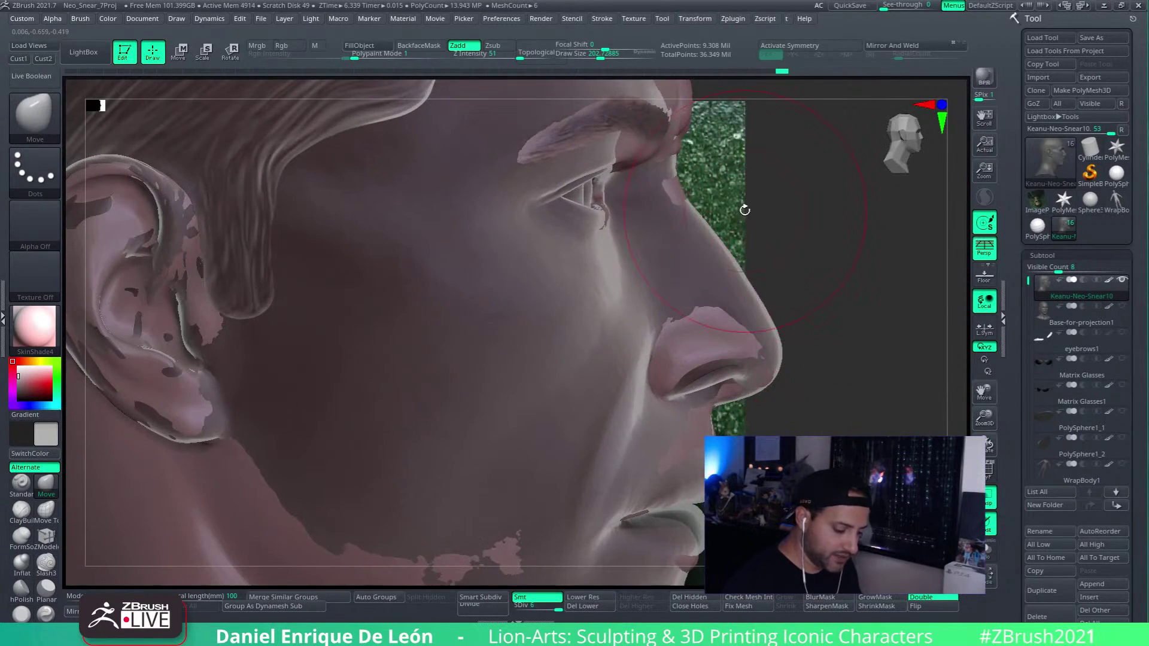
{"action": "right_click_drag", "start_coordinate": [745, 210], "coordinate": [724, 259]}
{"action": "right_click_drag", "start_coordinate": [761, 293], "coordinate": [622, 299]}
{"action": "right_click_drag", "start_coordinate": [881, 402], "coordinate": [630, 274]}
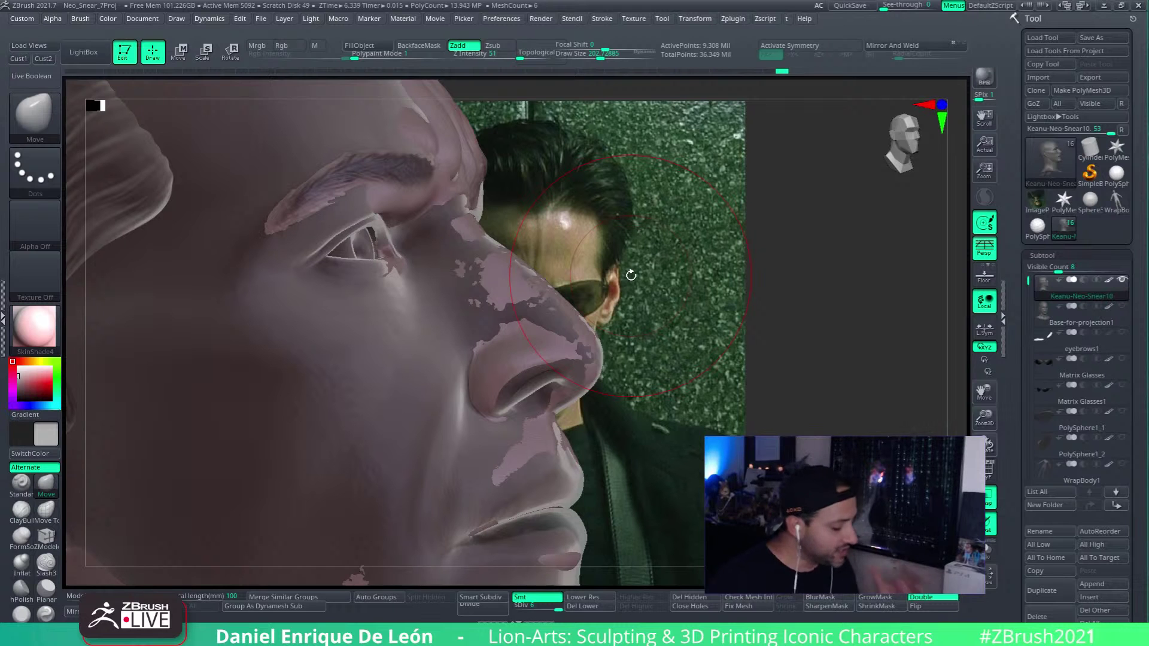
Step: Hide head1, turn off transparency and turn Keanu-Neo-Snear10 to a three-quarter view beside the reference image
{"action": "mouse_move", "coordinate": [900, 279]}
{"action": "left_mouse_down"}
{"action": "mouse_move", "coordinate": [676, 331]}
{"action": "mouse_move", "coordinate": [691, 424]}
{"action": "left_mouse_up"}
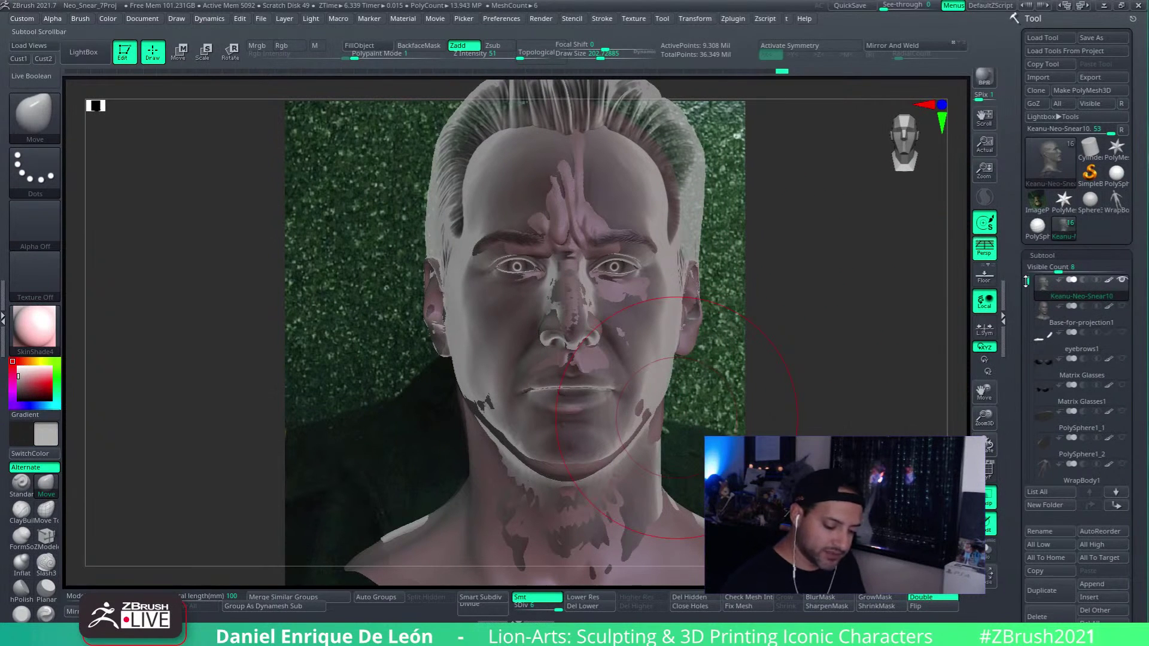
{"action": "left_click_drag", "start_coordinate": [1026, 280], "coordinate": [1104, 361]}
{"action": "left_click", "coordinate": [1123, 357]}
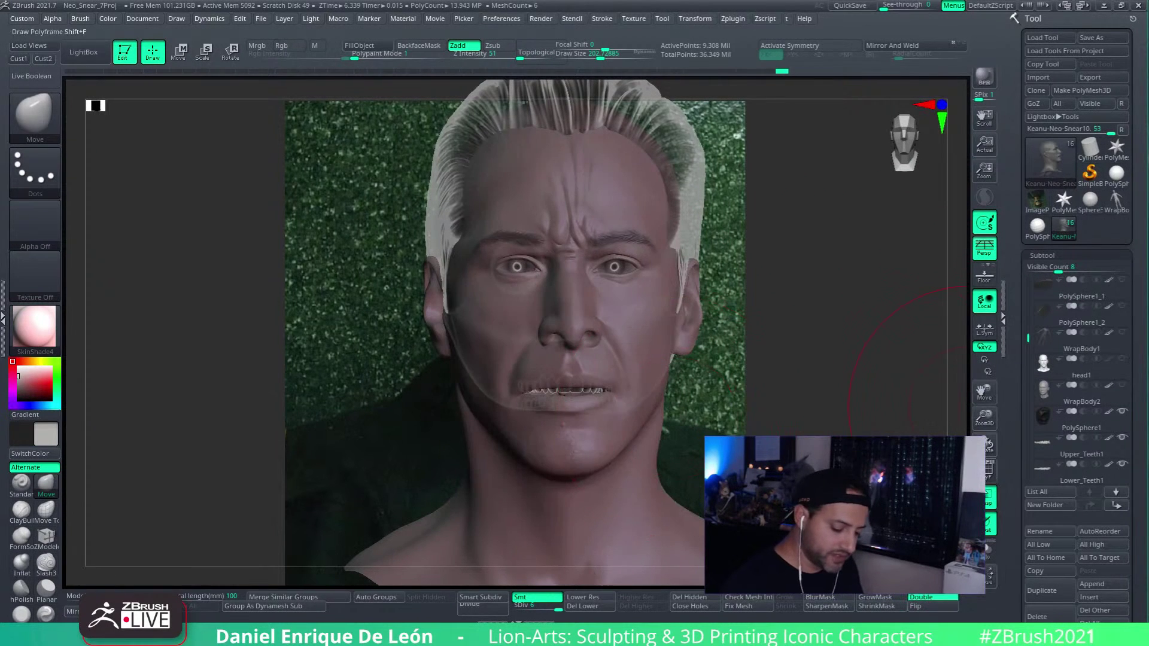
{"action": "left_click_drag", "start_coordinate": [848, 397], "coordinate": [833, 372]}
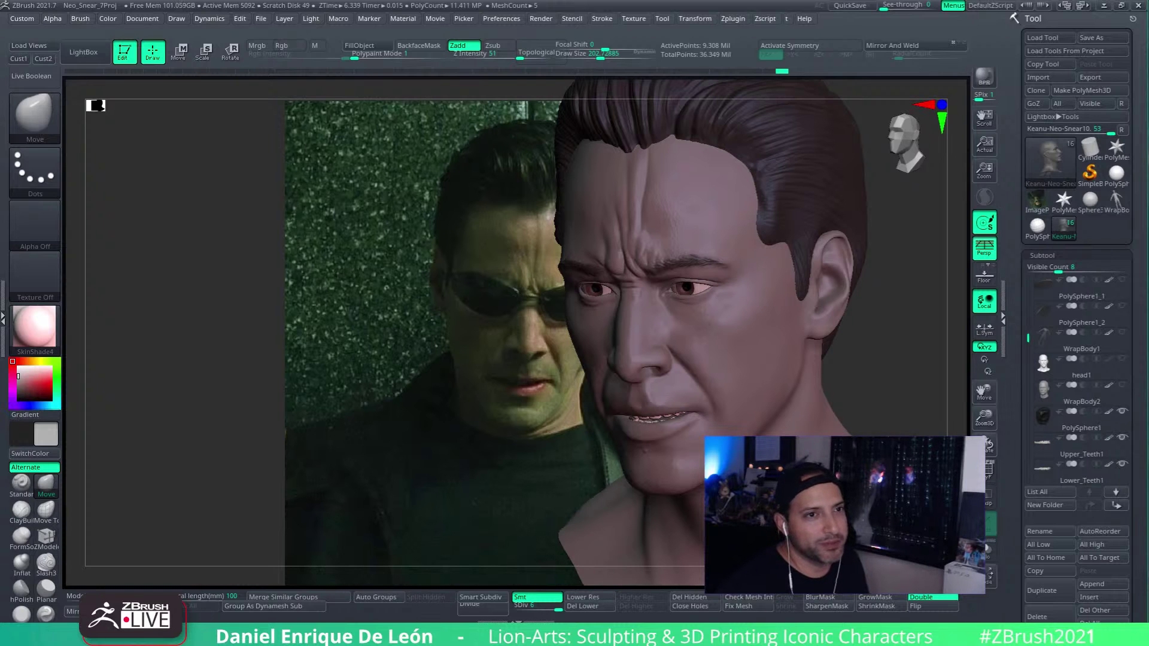
Step: Bring up TheMatrix-LobbyKick-Neo-Side2.jpg in Photos, enlarge it to 296% around the face to examine the expression, and close the photo
{"action": "left_click_drag", "start_coordinate": [1148, 142], "coordinate": [721, 16]}
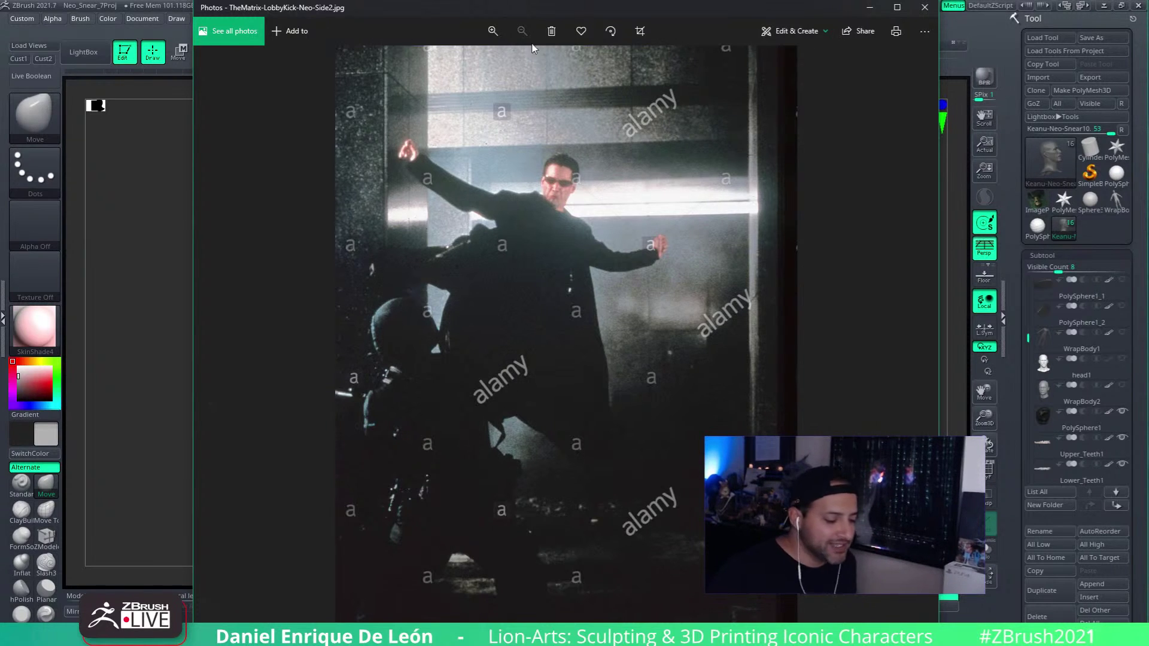
{"action": "left_click", "coordinate": [492, 31]}
{"action": "left_click", "coordinate": [492, 32]}
{"action": "left_click", "coordinate": [494, 37]}
{"action": "left_click", "coordinate": [494, 36]}
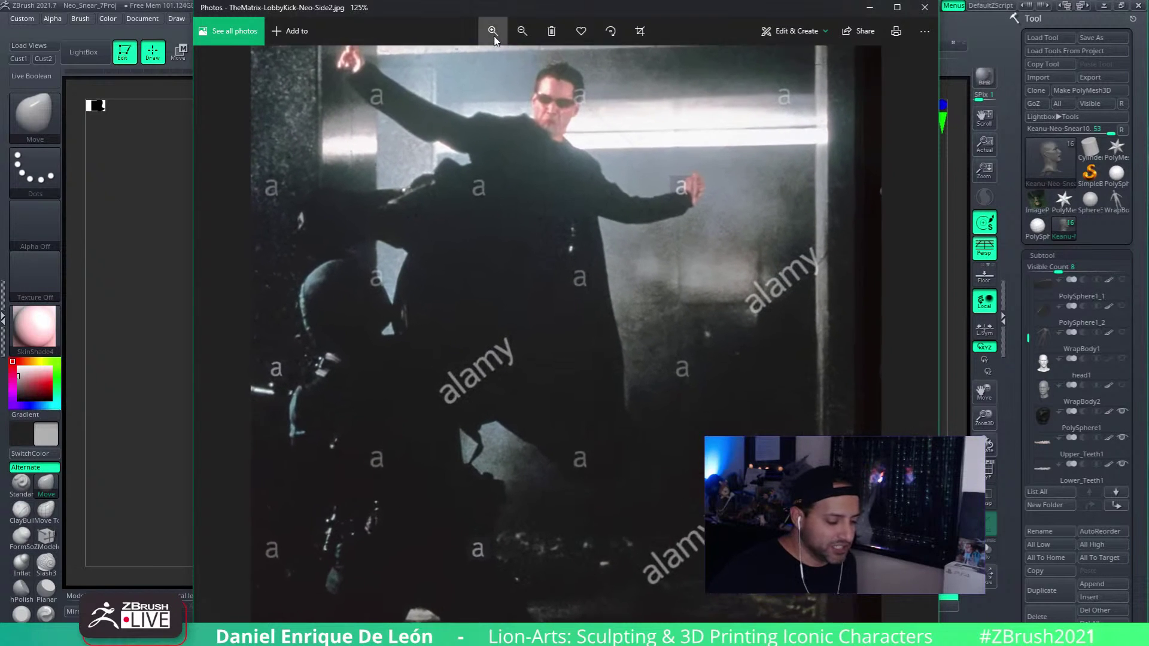
{"action": "left_click_drag", "start_coordinate": [519, 182], "coordinate": [515, 301]}
{"action": "left_click", "coordinate": [491, 30]}
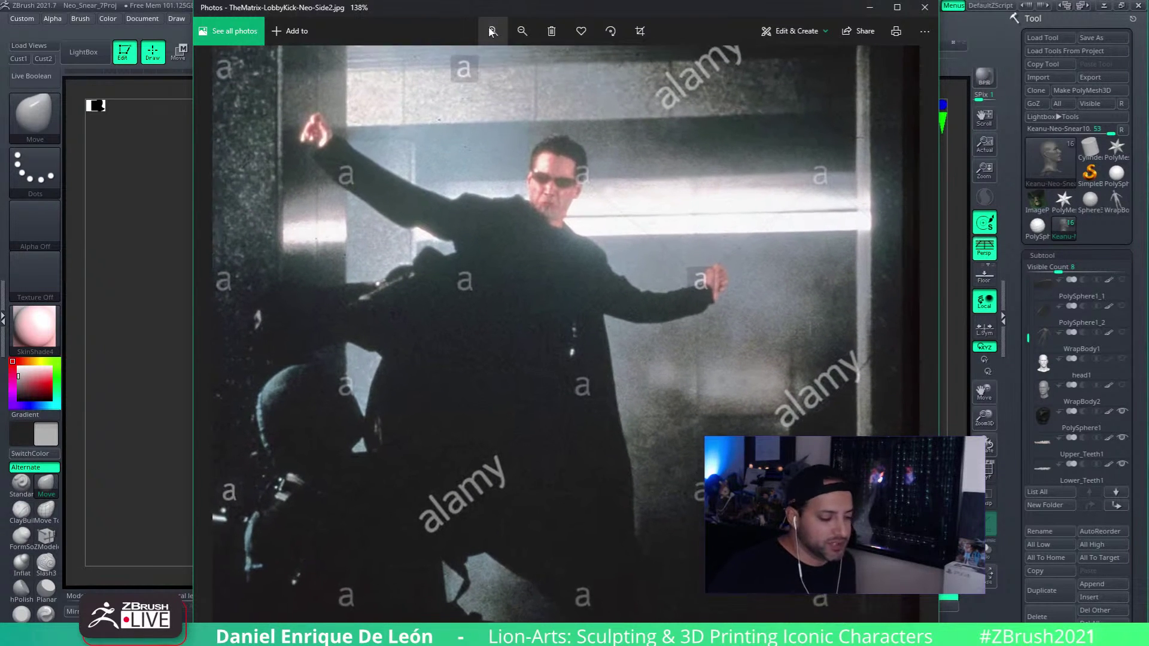
{"action": "left_click", "coordinate": [492, 31]}
{"action": "left_click", "coordinate": [492, 31]}
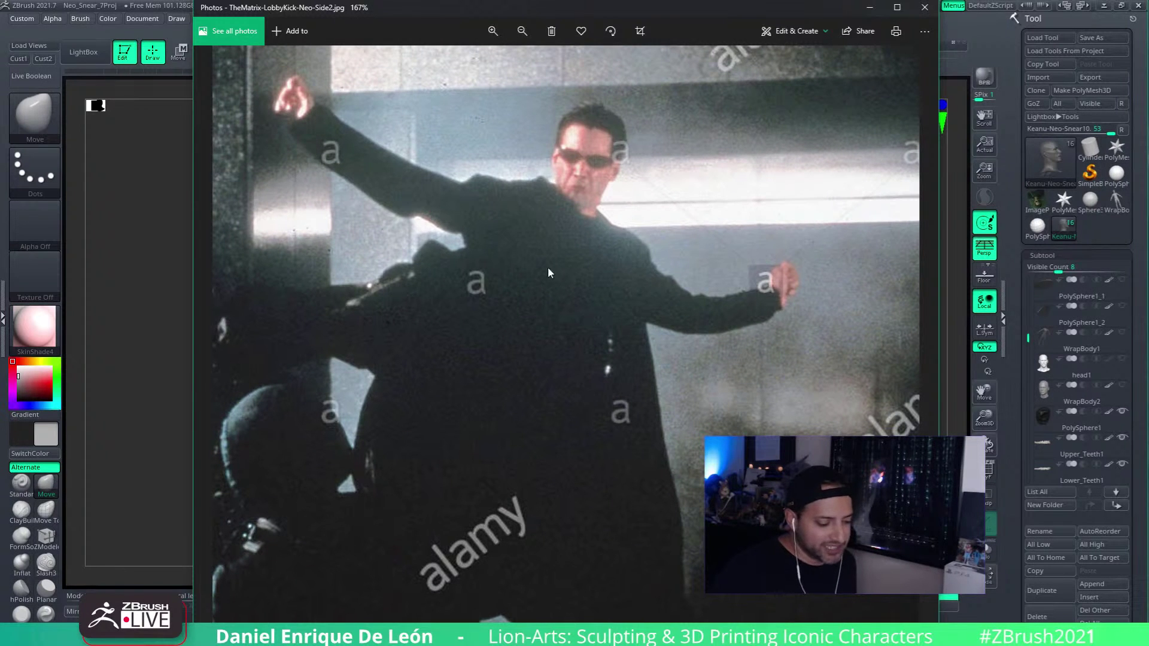
{"action": "left_click", "coordinate": [495, 31]}
{"action": "left_click", "coordinate": [494, 31]}
{"action": "left_click", "coordinate": [495, 30]}
{"action": "left_click_drag", "start_coordinate": [491, 229], "coordinate": [473, 380]}
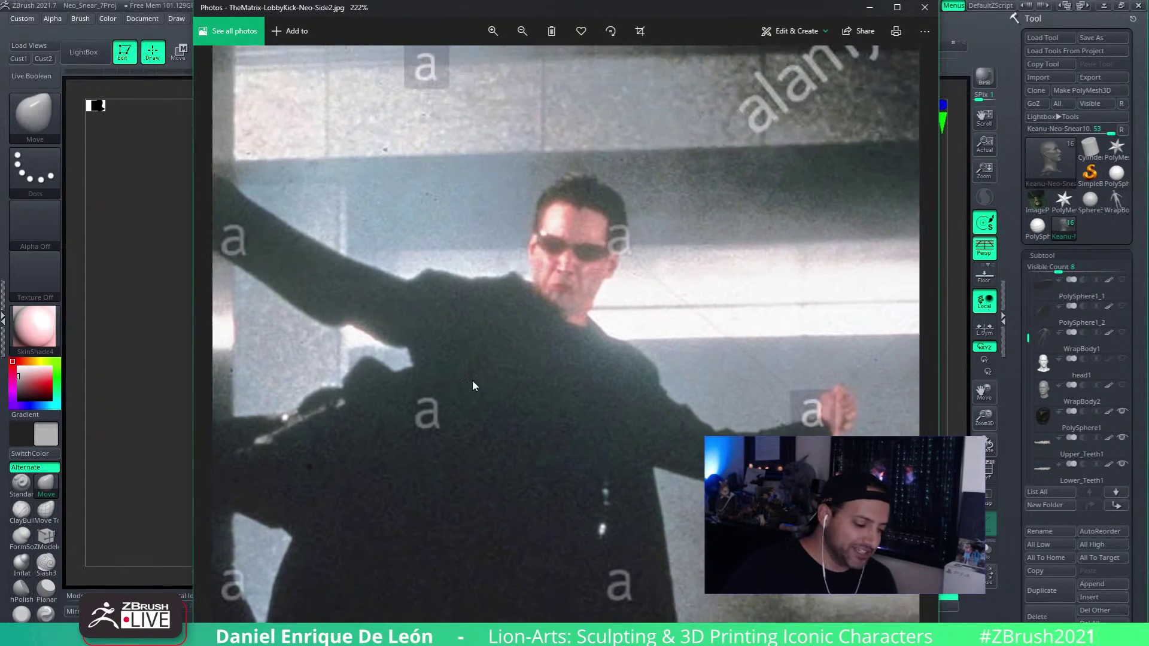
{"action": "left_click", "coordinate": [494, 30]}
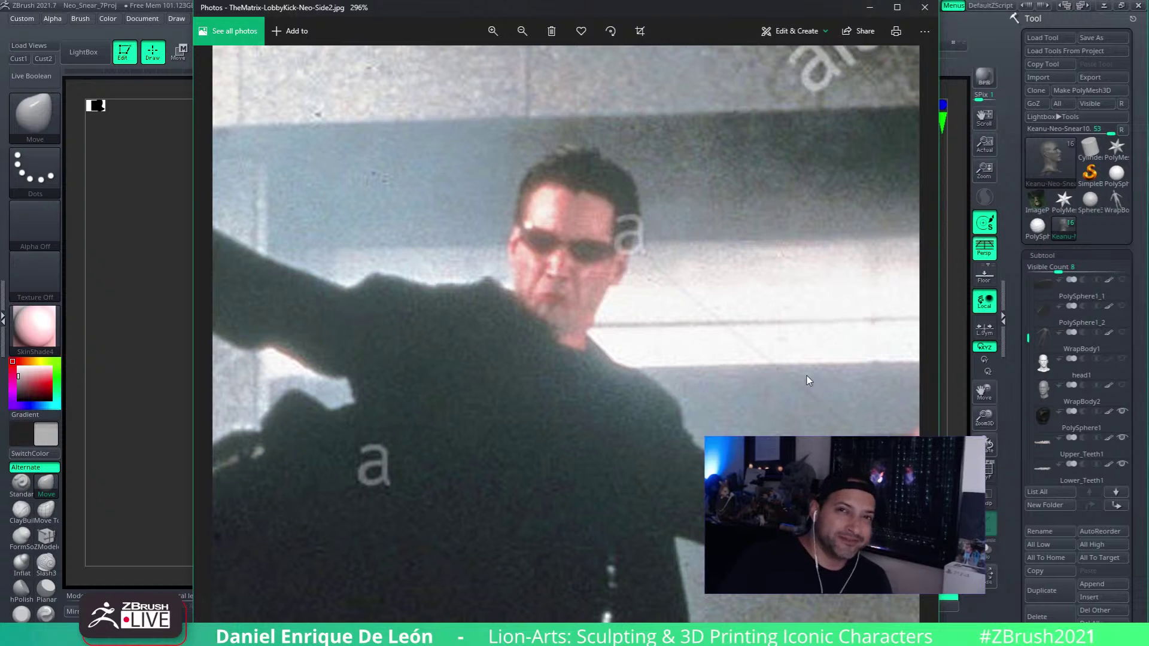
{"action": "left_click", "coordinate": [925, 7]}
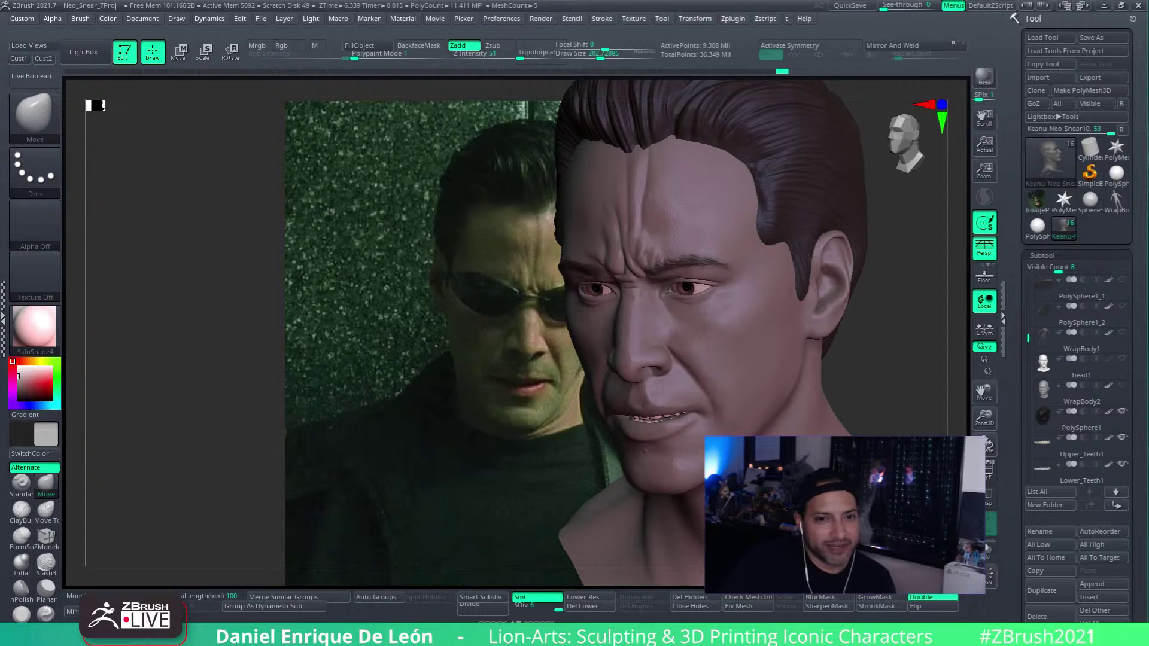
Step: Bring up TheMatrix-LobbyKick-Neo-Side.jpg in Photos, enlarge it to 131% to examine the kick pose and face, and close the photo
{"action": "left_click_drag", "start_coordinate": [1148, 126], "coordinate": [696, 31]}
{"action": "left_click", "coordinate": [482, 52]}
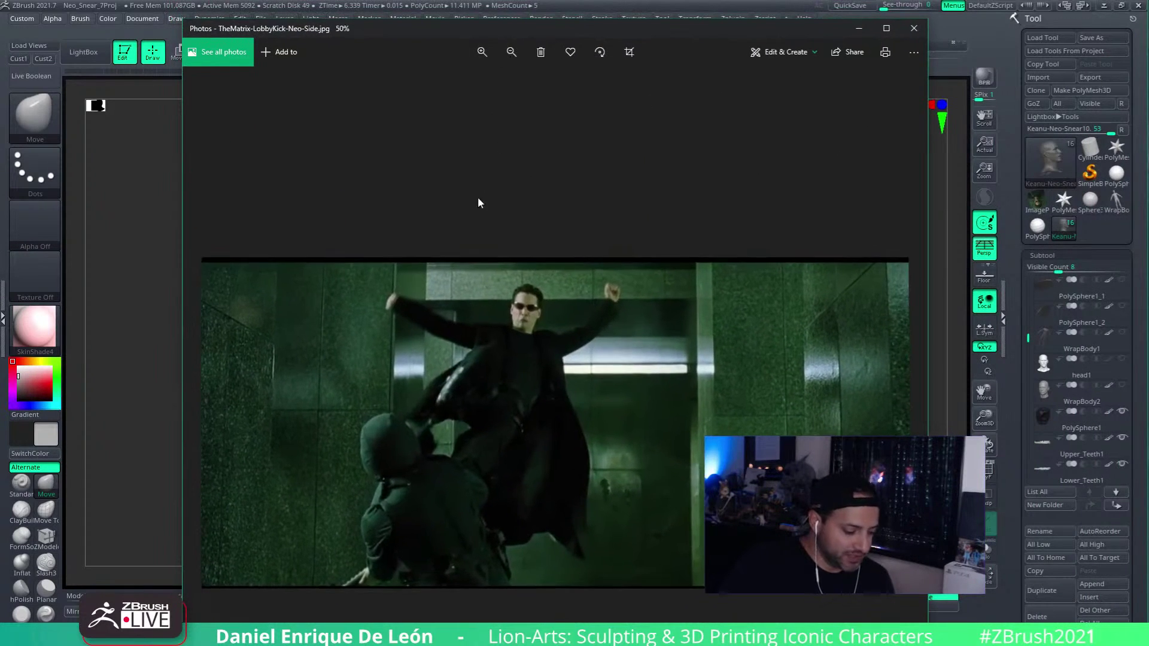
{"action": "left_click", "coordinate": [480, 55]}
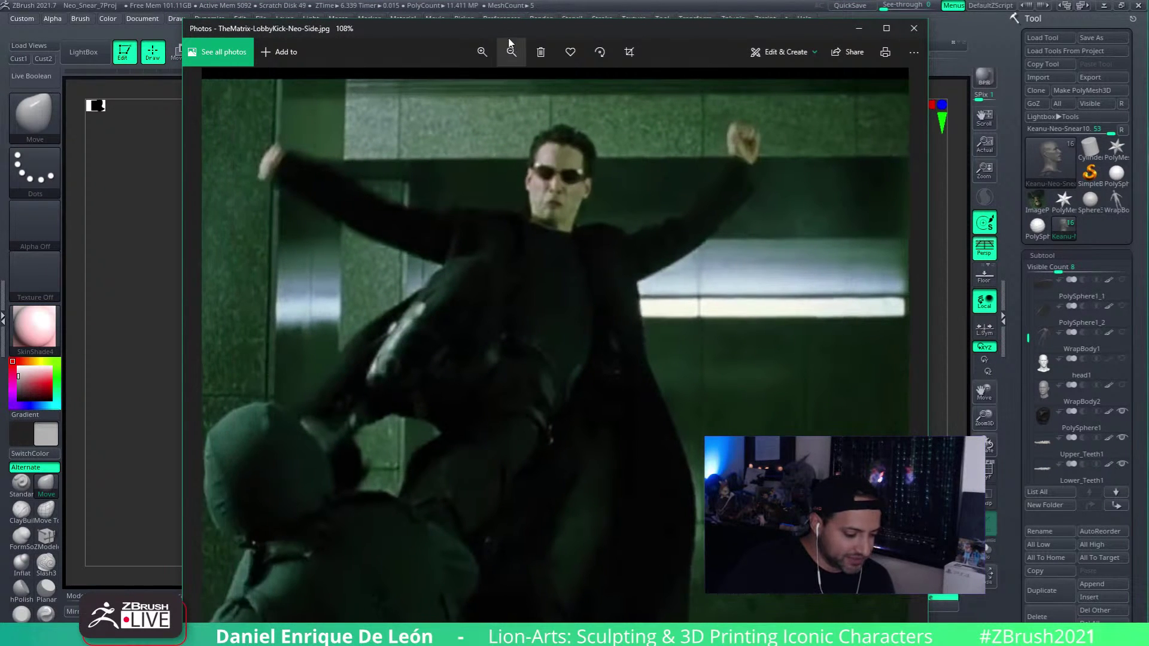
{"action": "left_click", "coordinate": [482, 52]}
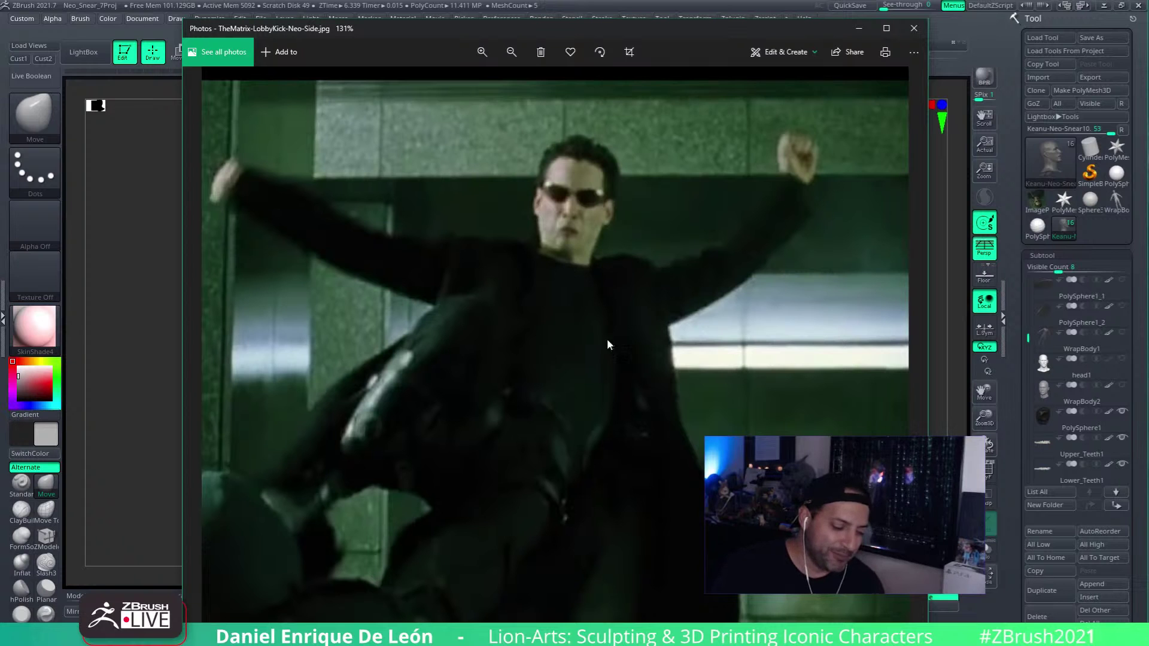
{"action": "left_click", "coordinate": [914, 28]}
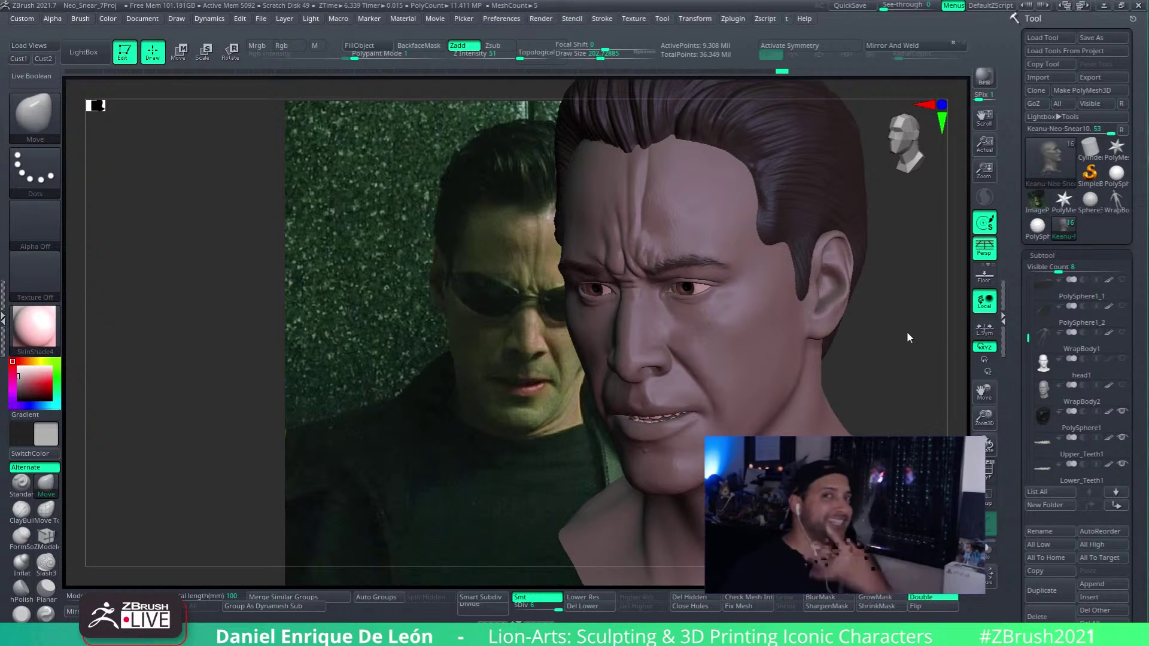
Step: Examine the snarling head from below in three-quarter and side views beside the reference image
{"action": "left_click_drag", "start_coordinate": [926, 336], "coordinate": [800, 316]}
{"action": "mouse_move", "coordinate": [811, 357]}
{"action": "left_mouse_down"}
{"action": "mouse_move", "coordinate": [813, 326]}
{"action": "mouse_move", "coordinate": [833, 331]}
{"action": "mouse_move", "coordinate": [810, 344]}
{"action": "mouse_move", "coordinate": [806, 367]}
{"action": "mouse_move", "coordinate": [815, 369]}
{"action": "mouse_move", "coordinate": [806, 351]}
{"action": "left_mouse_up"}
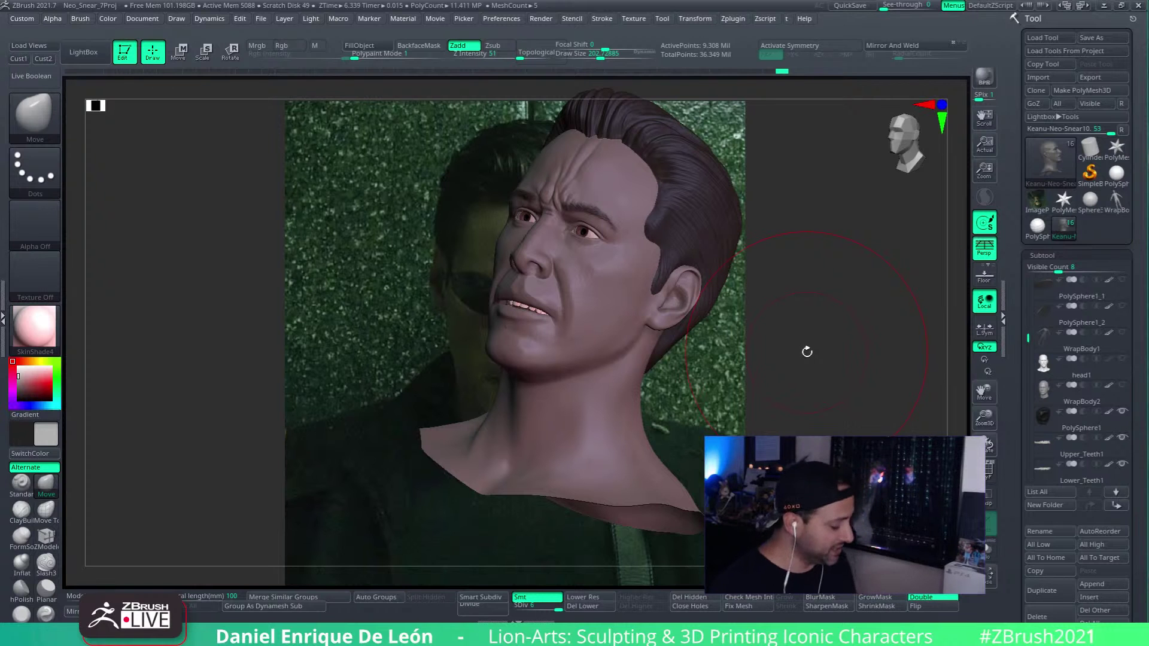
{"action": "mouse_move", "coordinate": [614, 260]}
{"action": "right_mouse_down"}
{"action": "mouse_move", "coordinate": [664, 293]}
{"action": "mouse_move", "coordinate": [608, 324]}
{"action": "mouse_move", "coordinate": [791, 335]}
{"action": "mouse_move", "coordinate": [732, 323]}
{"action": "mouse_move", "coordinate": [706, 332]}
{"action": "mouse_move", "coordinate": [728, 339]}
{"action": "right_mouse_up"}
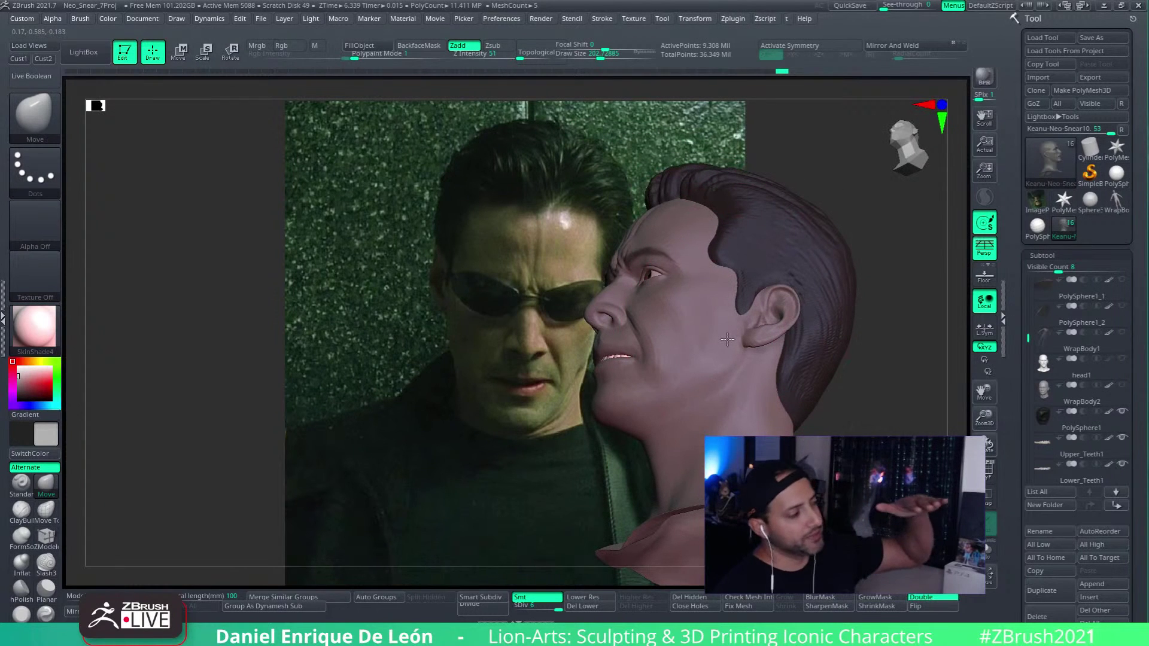
{"action": "mouse_move", "coordinate": [728, 339]}
{"action": "right_mouse_down"}
{"action": "mouse_move", "coordinate": [734, 331]}
{"action": "mouse_move", "coordinate": [765, 384]}
{"action": "mouse_move", "coordinate": [769, 336]}
{"action": "mouse_move", "coordinate": [836, 415]}
{"action": "mouse_move", "coordinate": [826, 390]}
{"action": "right_mouse_up"}
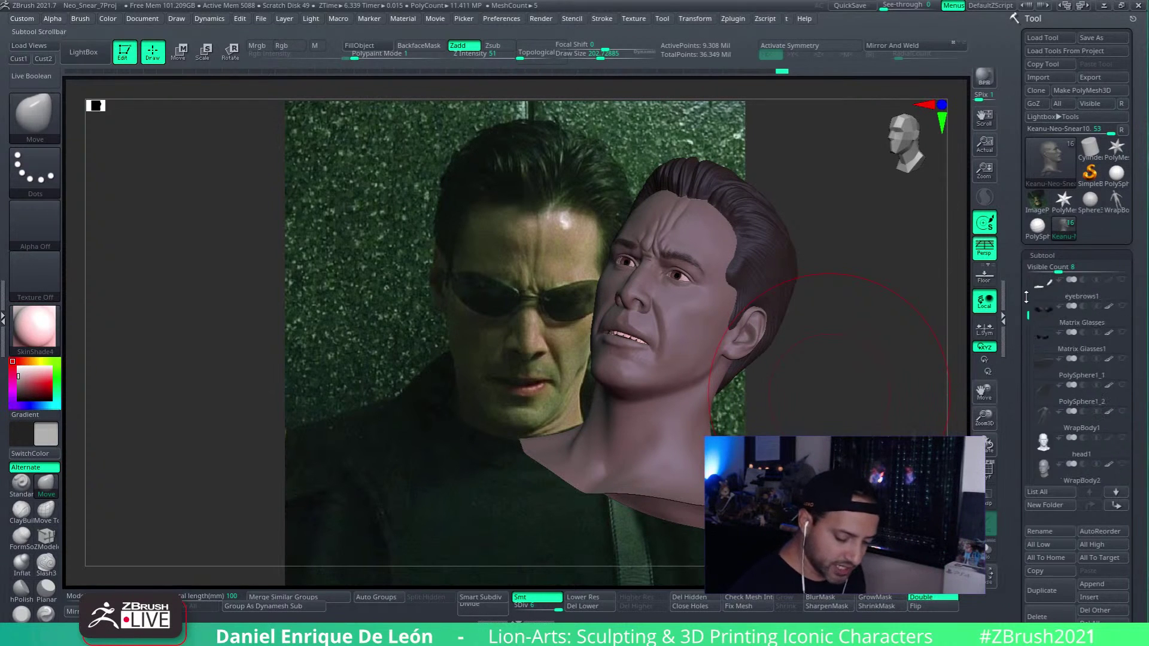
Step: Show the Matrix Glasses1 subtool on the head and check the sunglasses from both three-quarter sides
{"action": "scroll", "coordinate": [1103, 356], "scroll_direction": "up", "scroll_amount": 4}
{"action": "left_click", "coordinate": [1120, 358]}
{"action": "left_click", "coordinate": [1121, 359]}
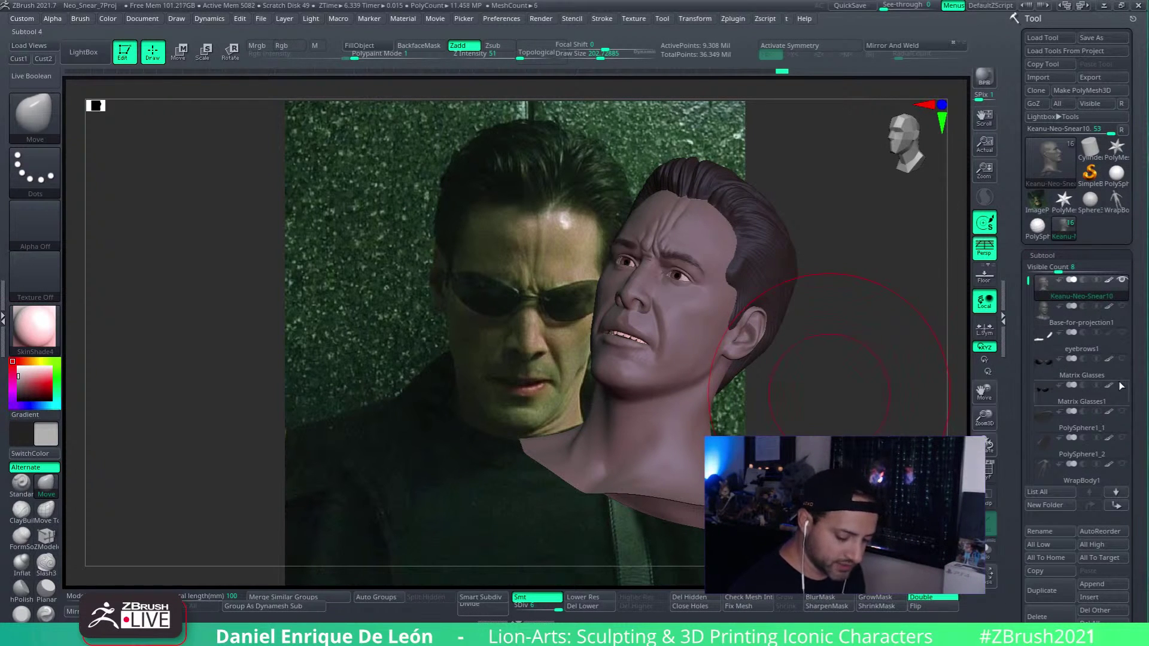
{"action": "left_click", "coordinate": [1120, 383]}
{"action": "left_click", "coordinate": [1122, 359]}
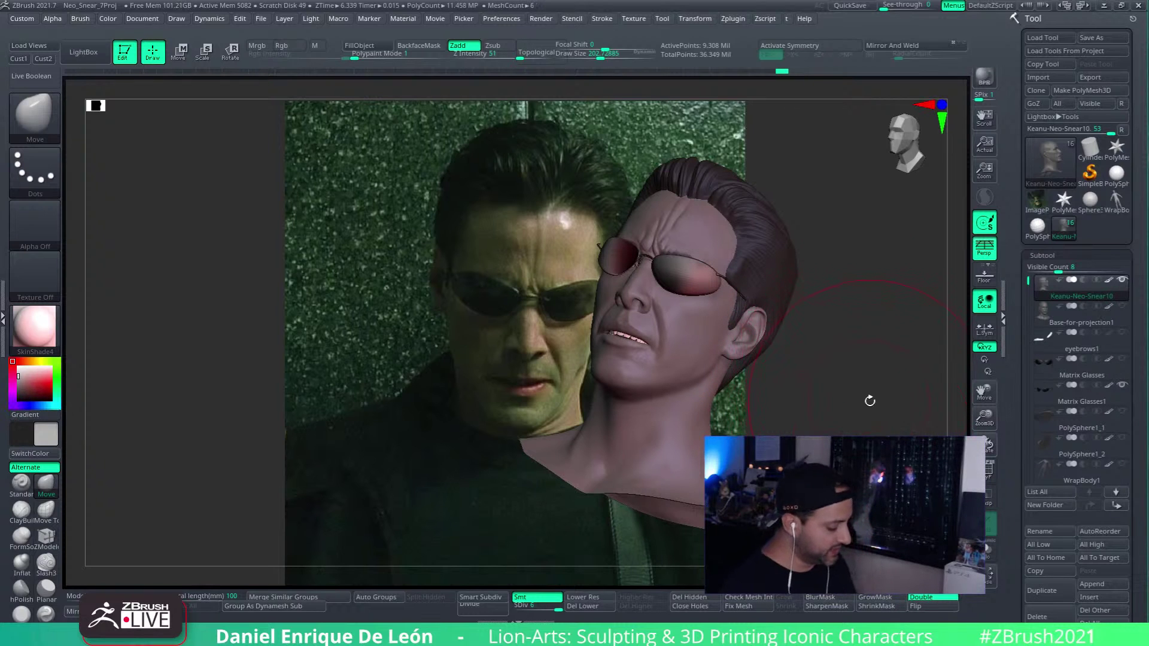
{"action": "left_click_drag", "start_coordinate": [869, 390], "coordinate": [873, 392]}
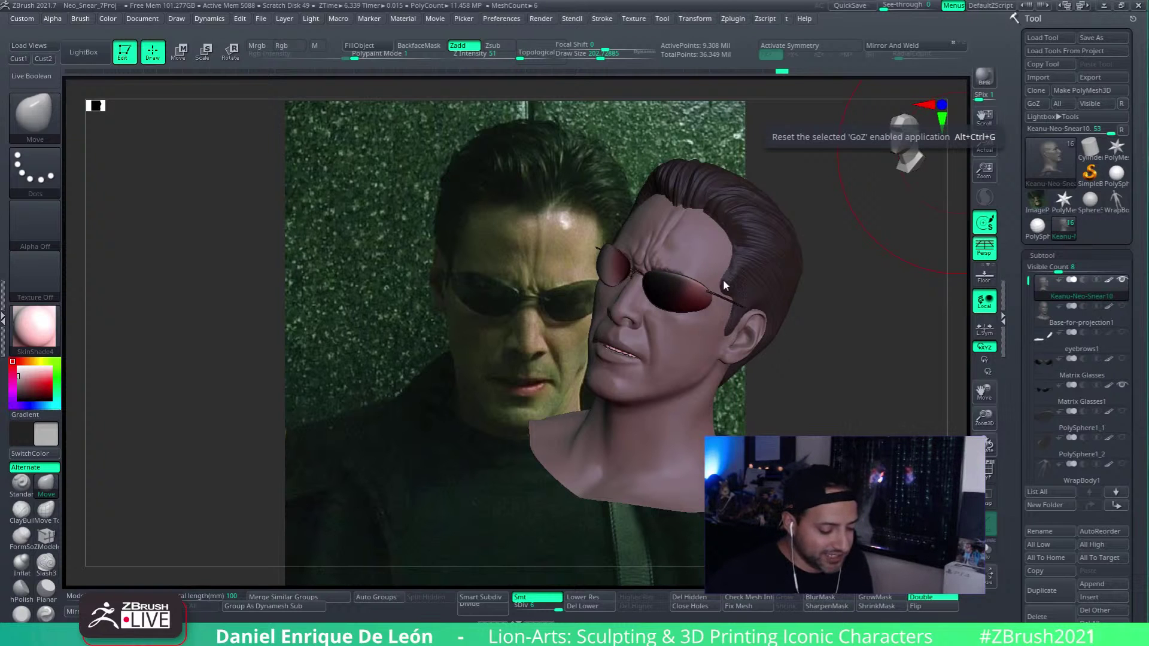
{"action": "mouse_move", "coordinate": [858, 395]}
{"action": "left_mouse_down"}
{"action": "mouse_move", "coordinate": [867, 365]}
{"action": "mouse_move", "coordinate": [878, 397]}
{"action": "mouse_move", "coordinate": [844, 351]}
{"action": "mouse_move", "coordinate": [873, 336]}
{"action": "left_mouse_up"}
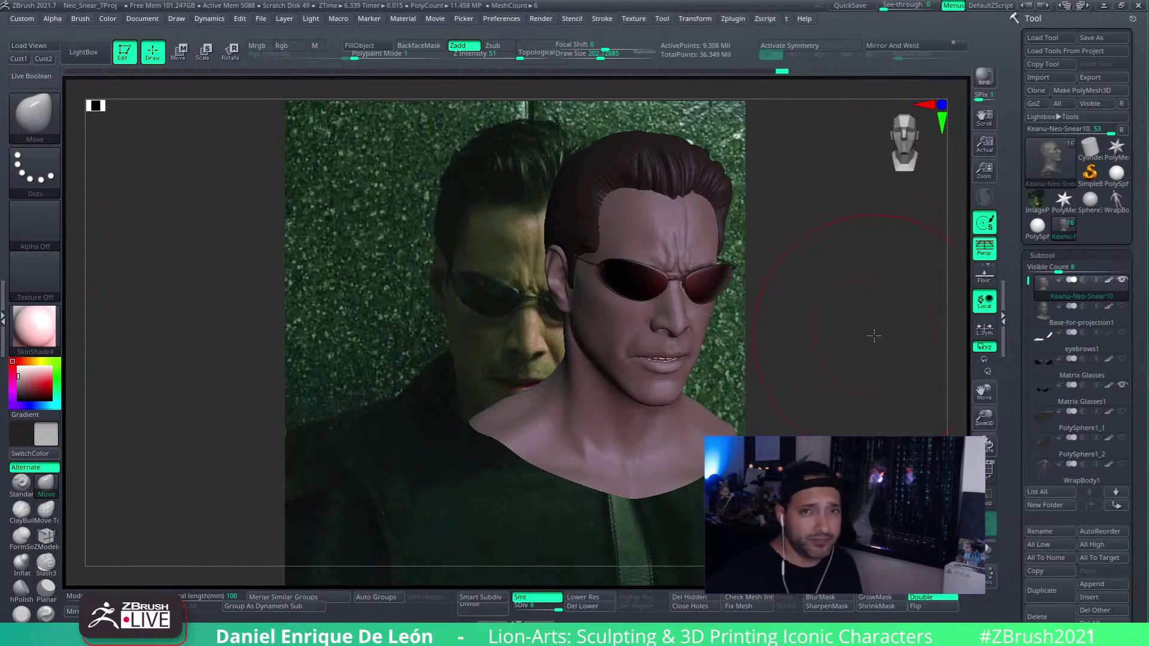